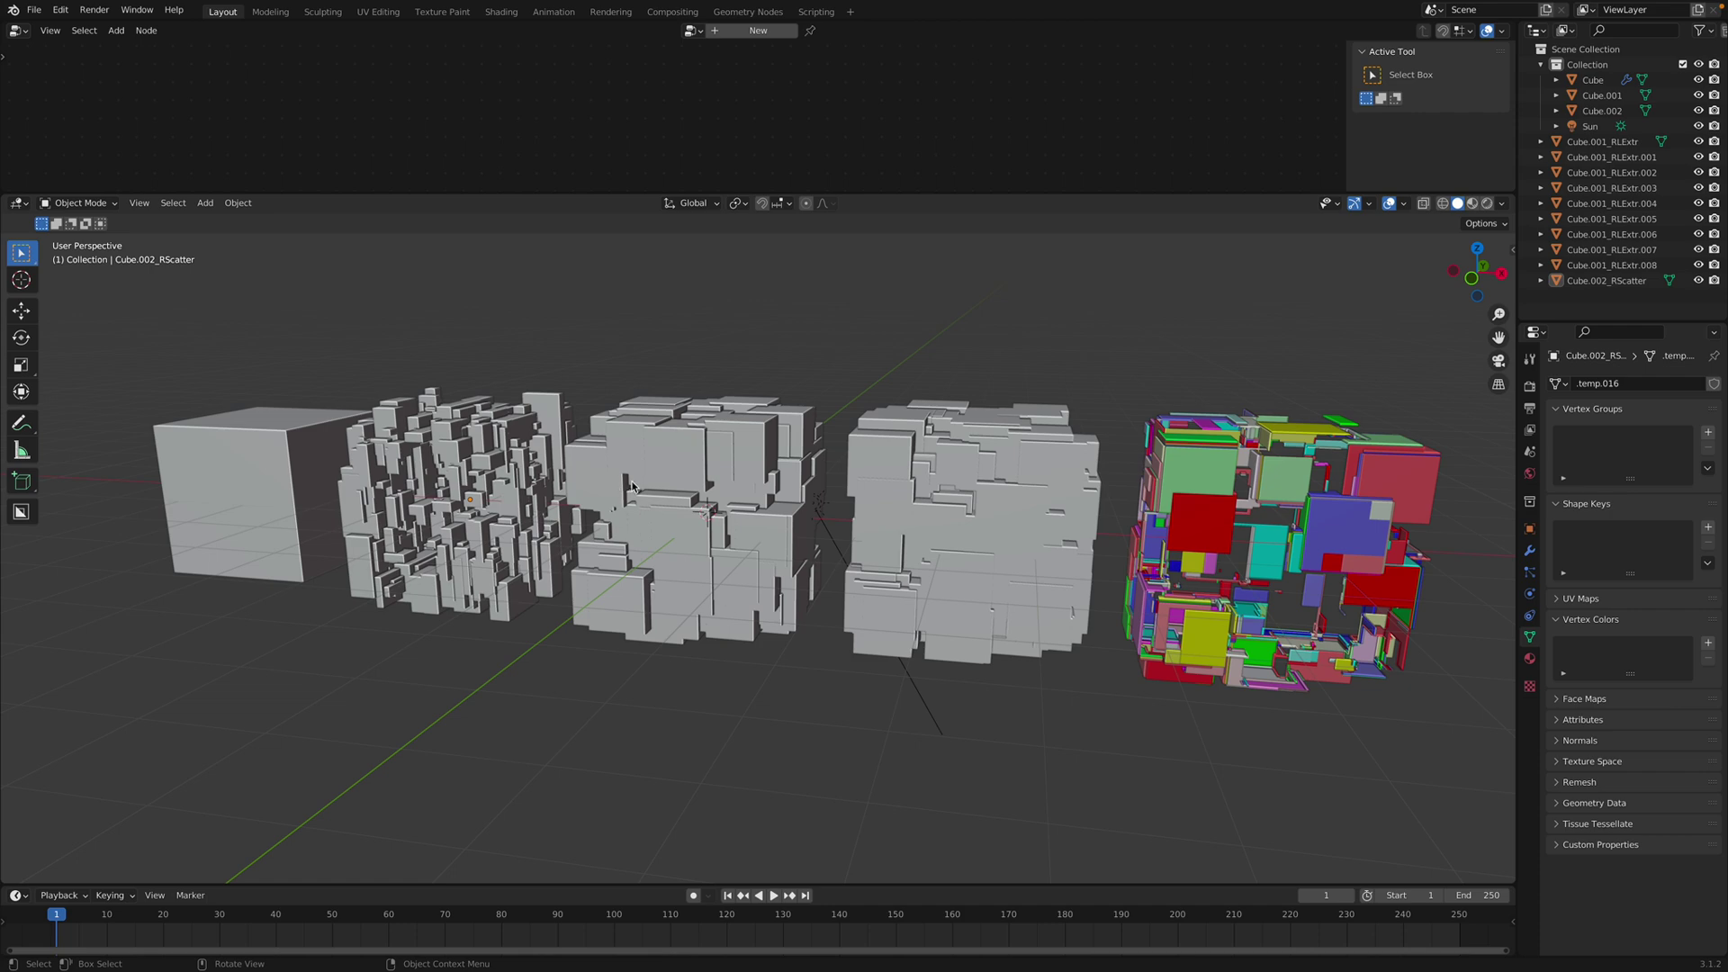
Step: Display the block samples as see-through wireframes with the viewport overlays and gizmos hidden
middle_drag(896, 411, 760, 444)
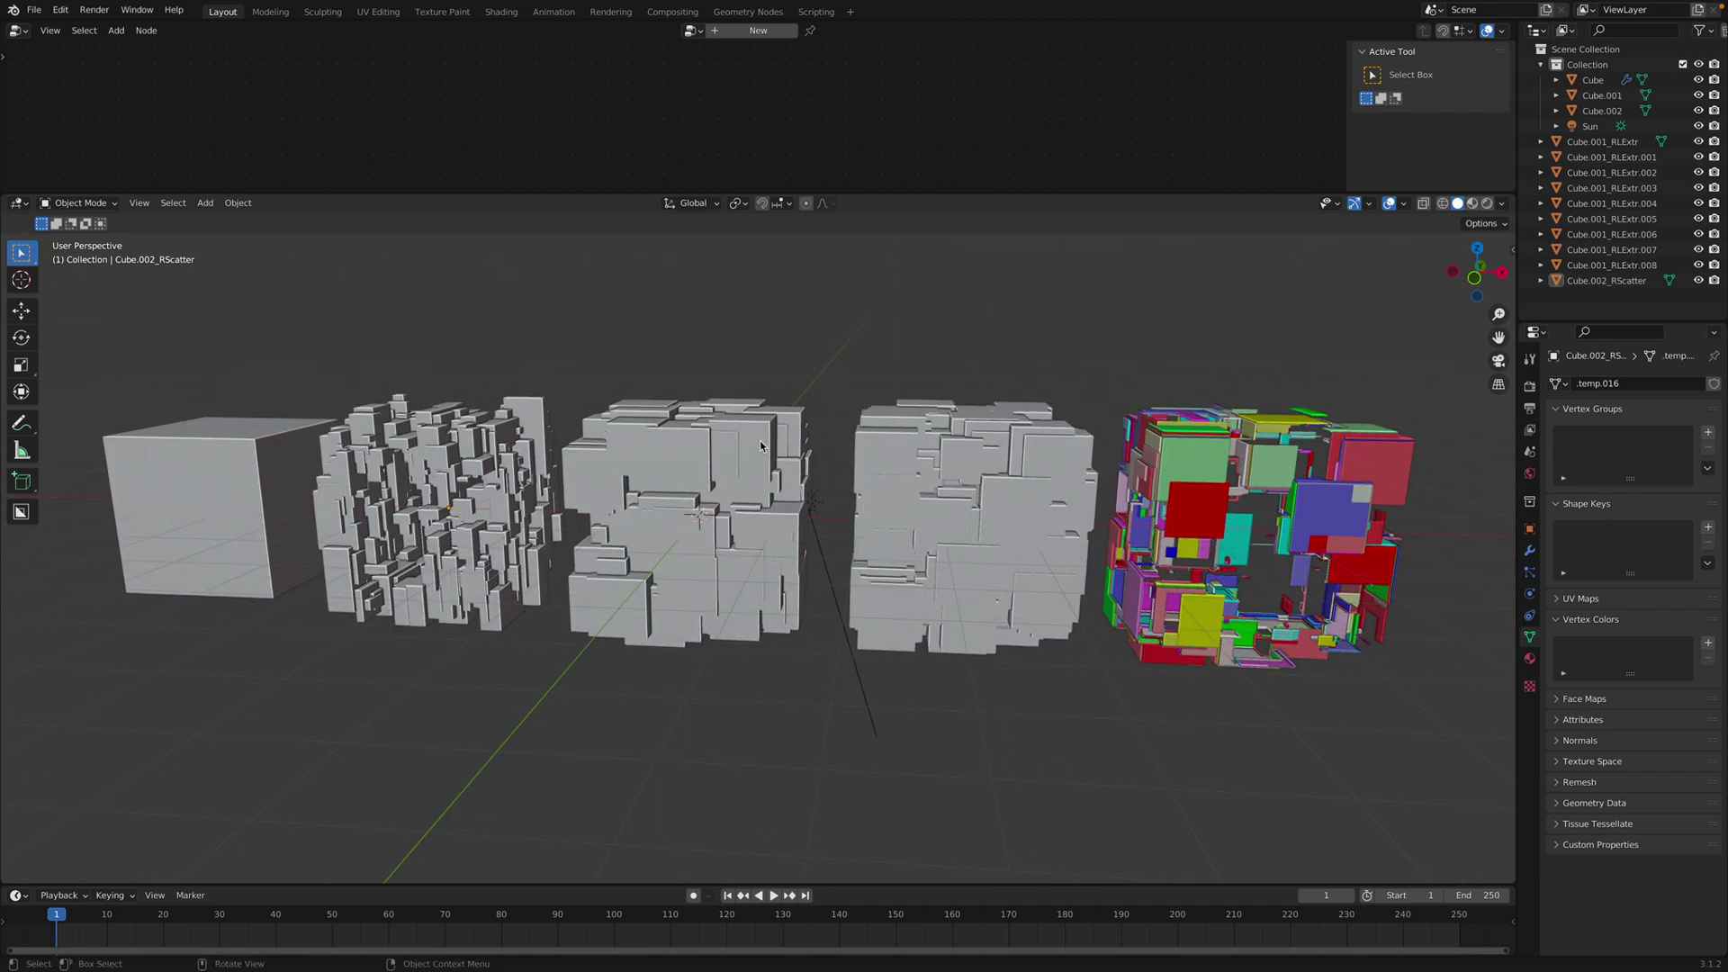
click(1423, 206)
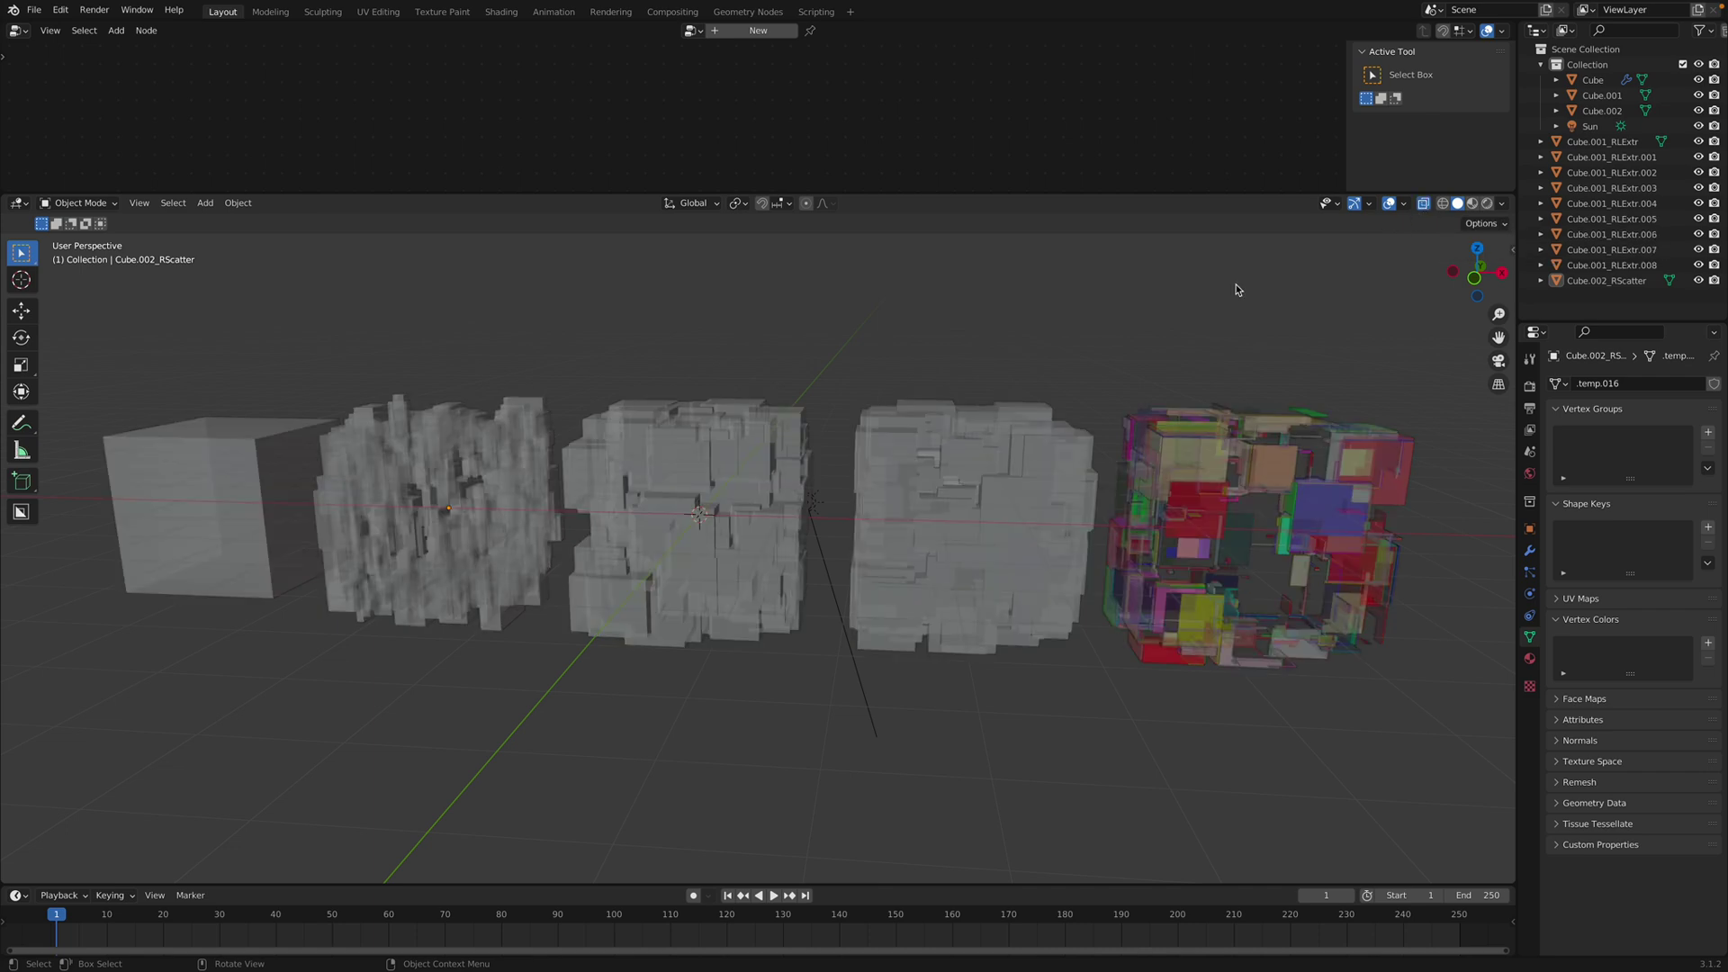
click(1389, 204)
click(1354, 203)
click(1441, 204)
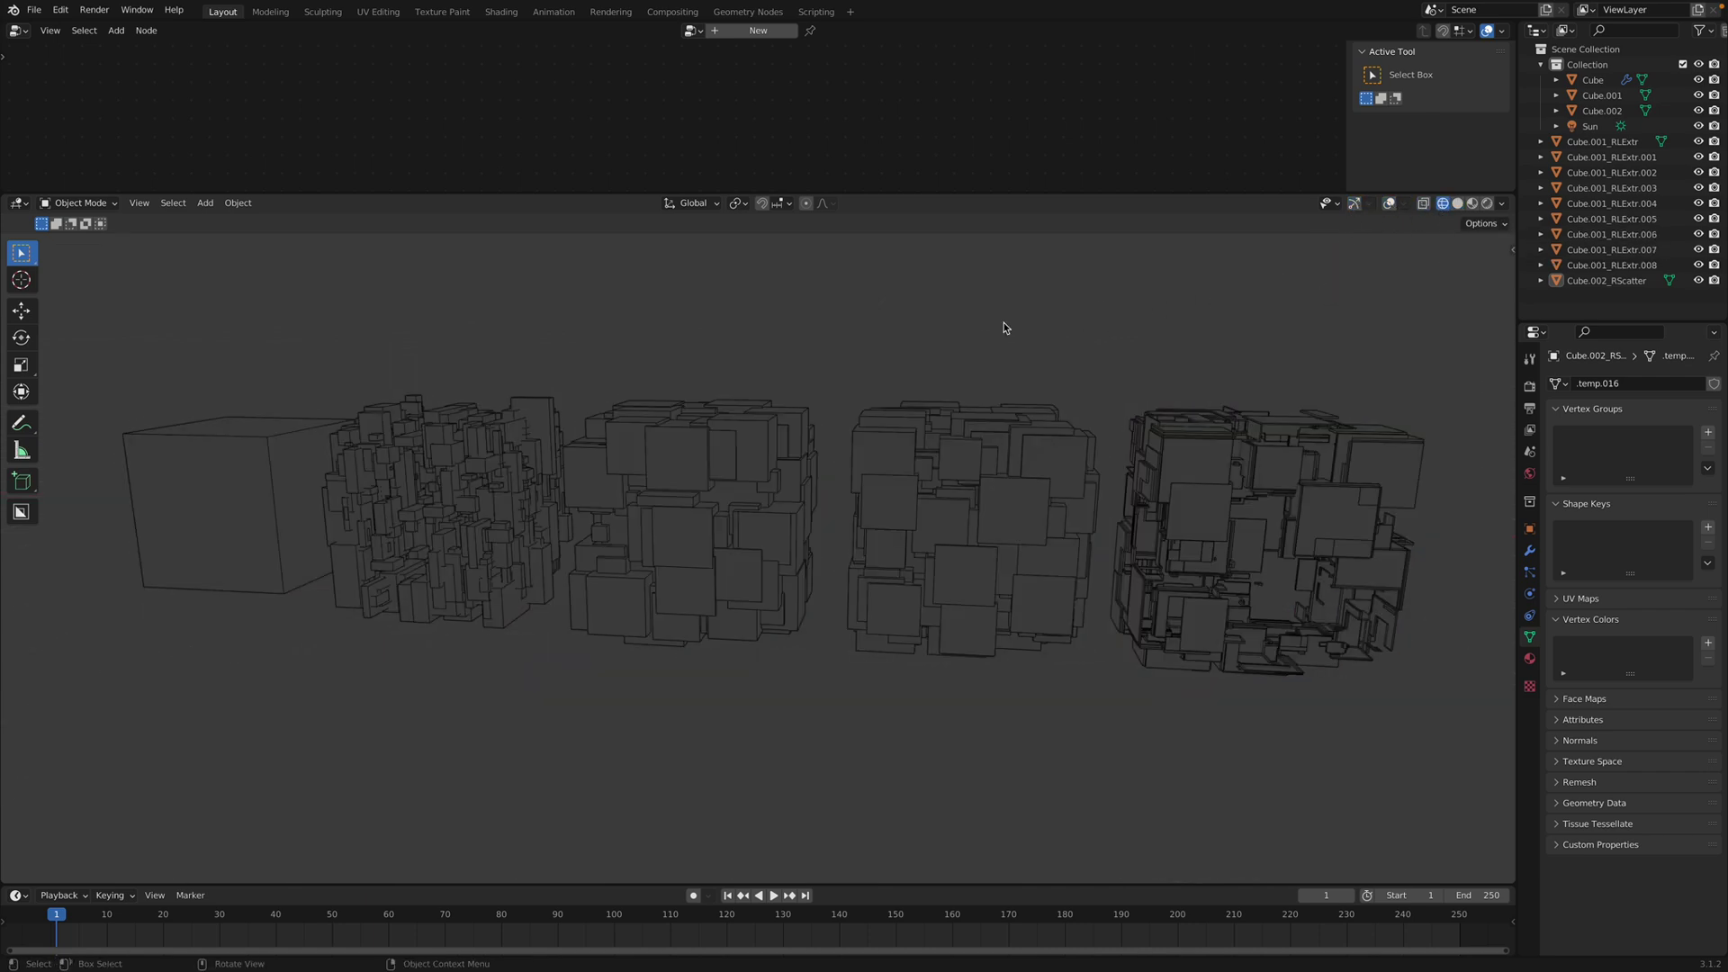
click(1389, 206)
click(1389, 205)
click(1354, 204)
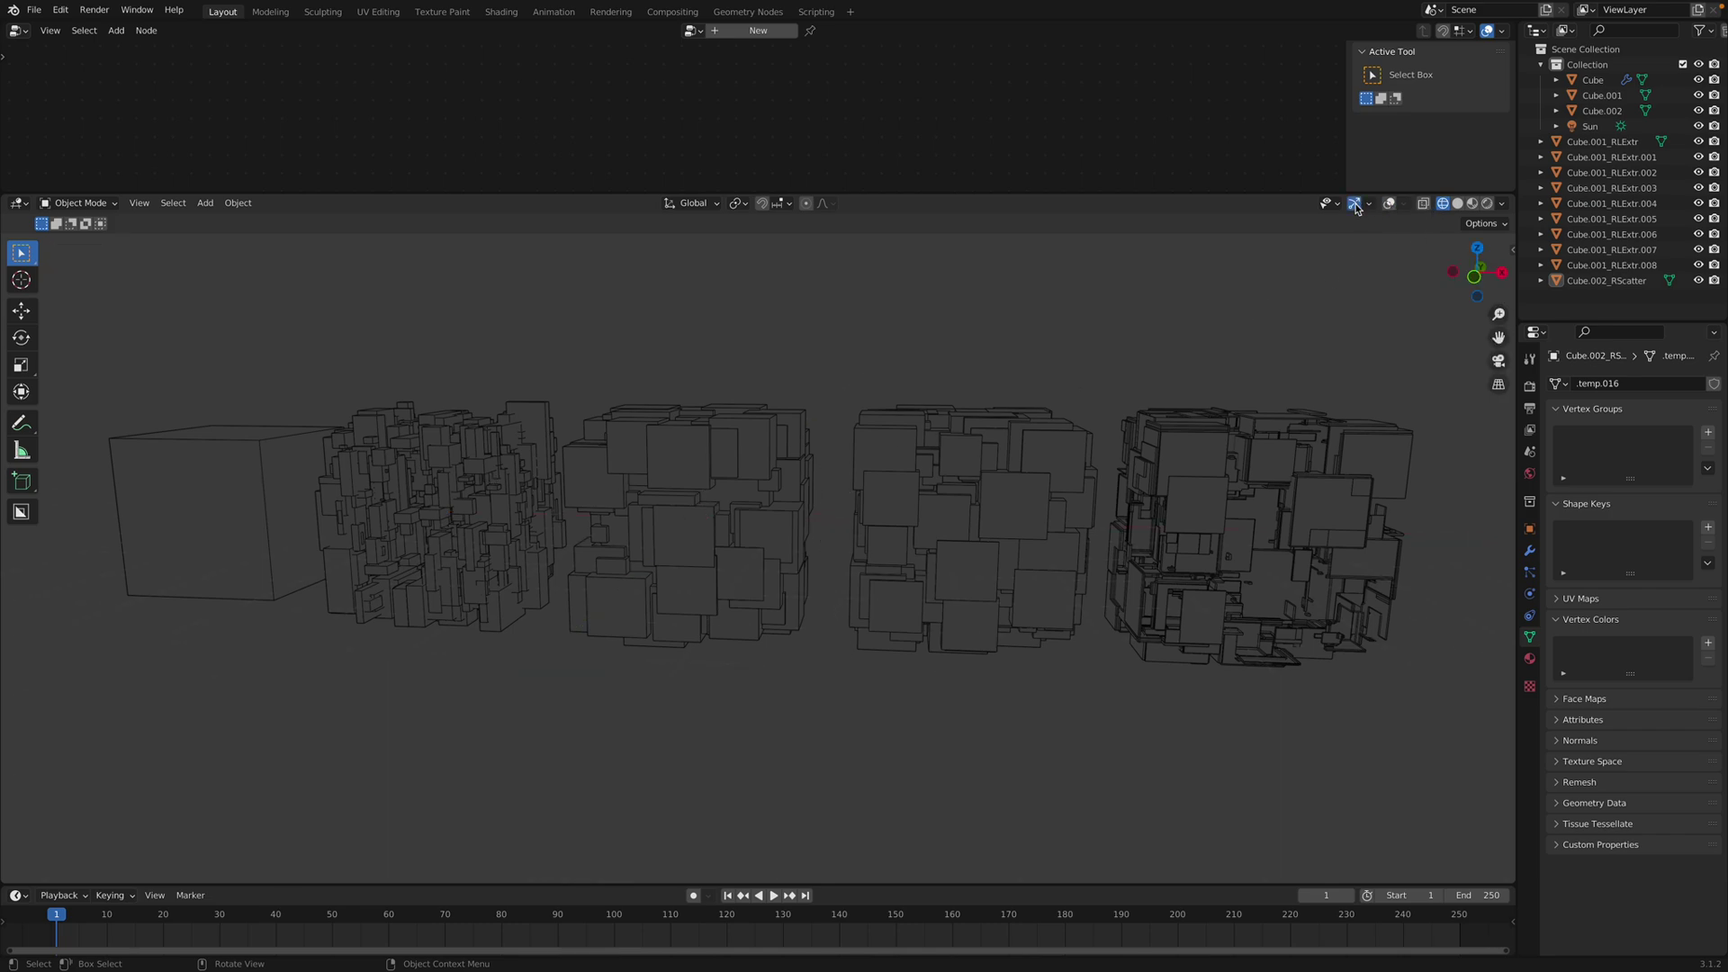
click(1355, 204)
click(1426, 204)
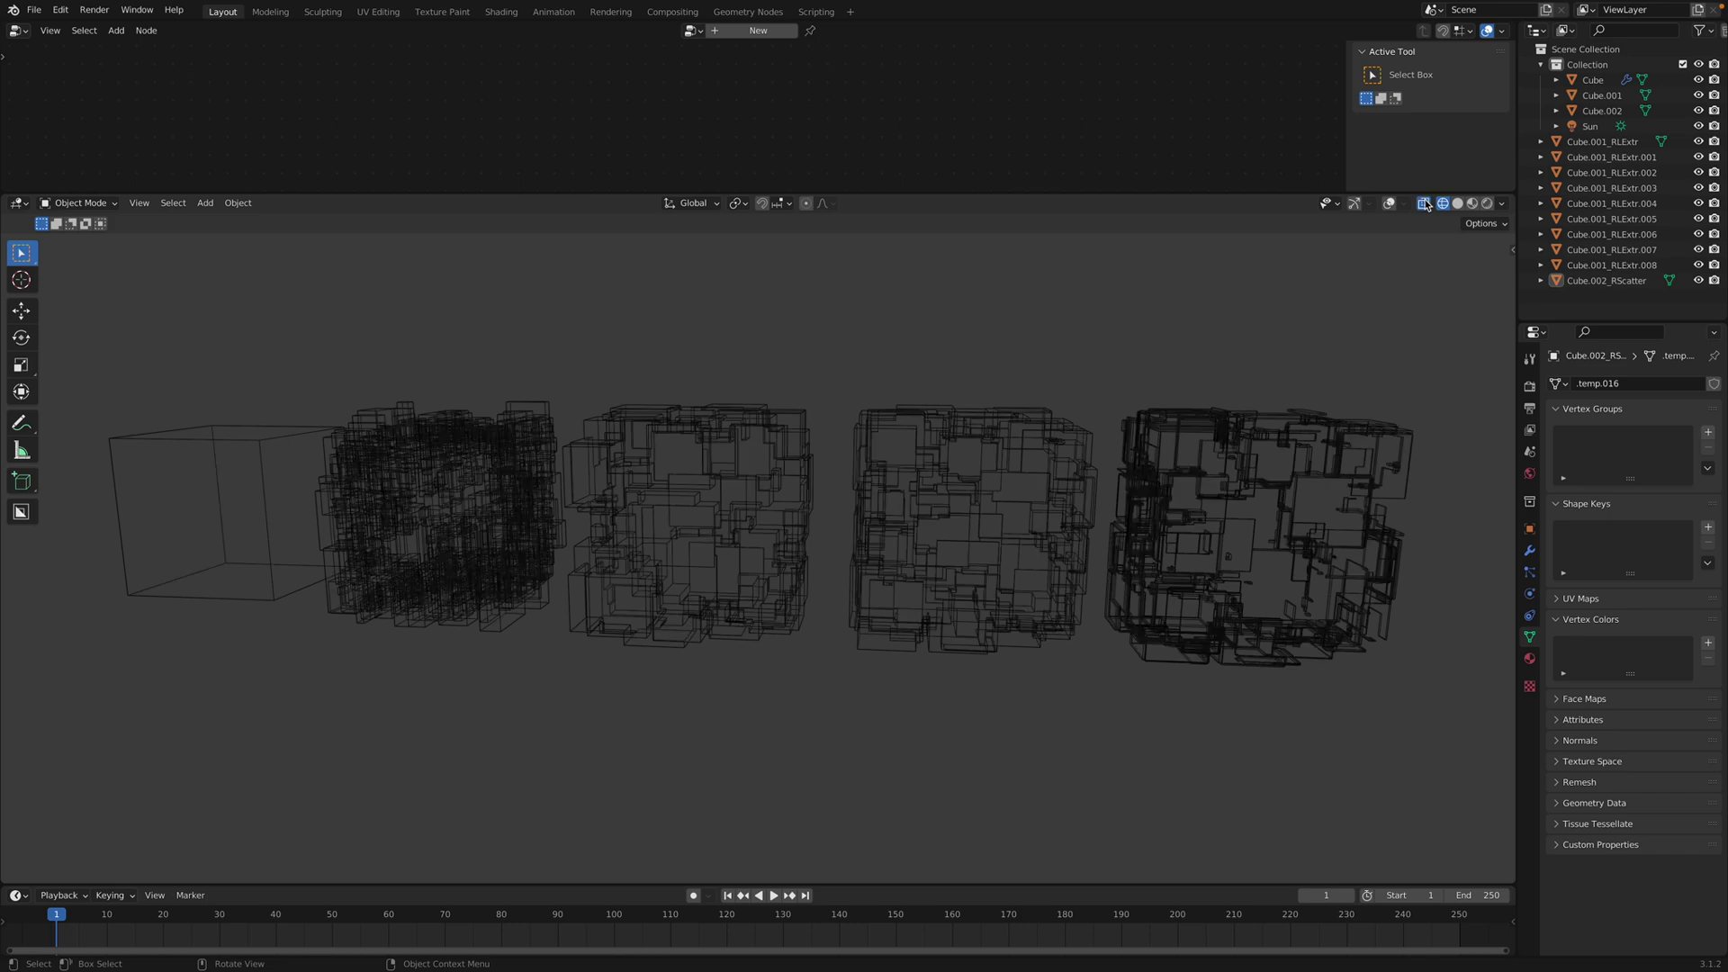
Step: Examine the third sample's geometry node tree and compare the wireframe structure of the block samples up close
click(728, 440)
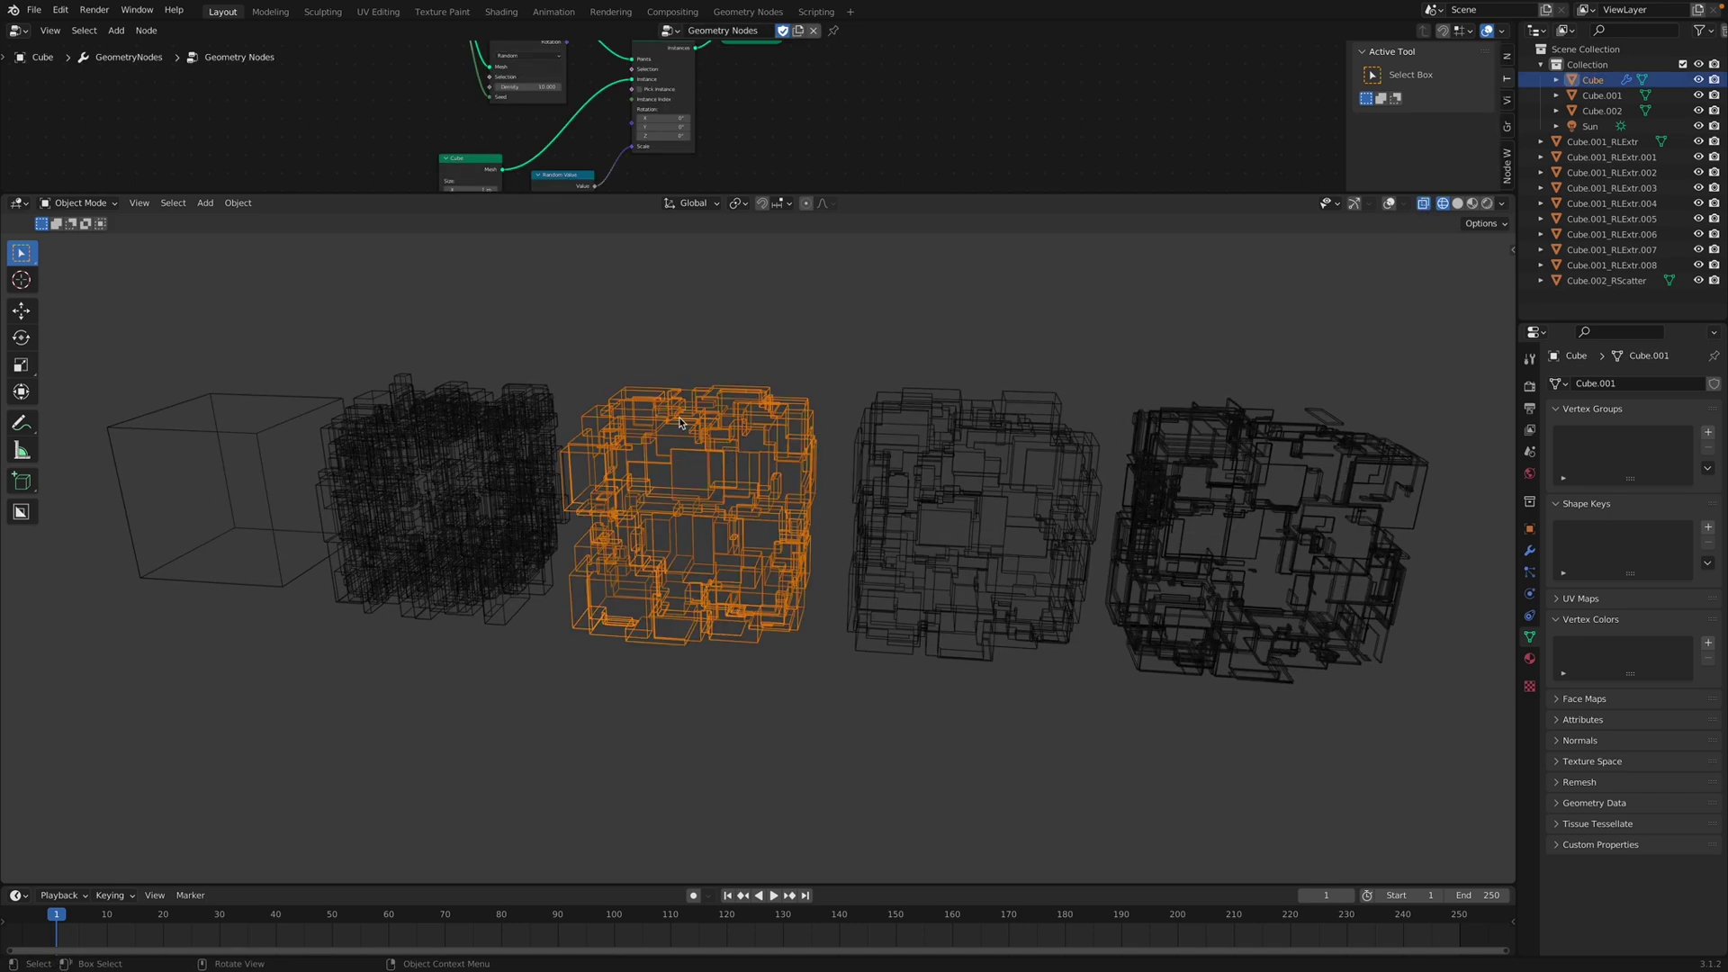
scroll(740, 83, down, 5)
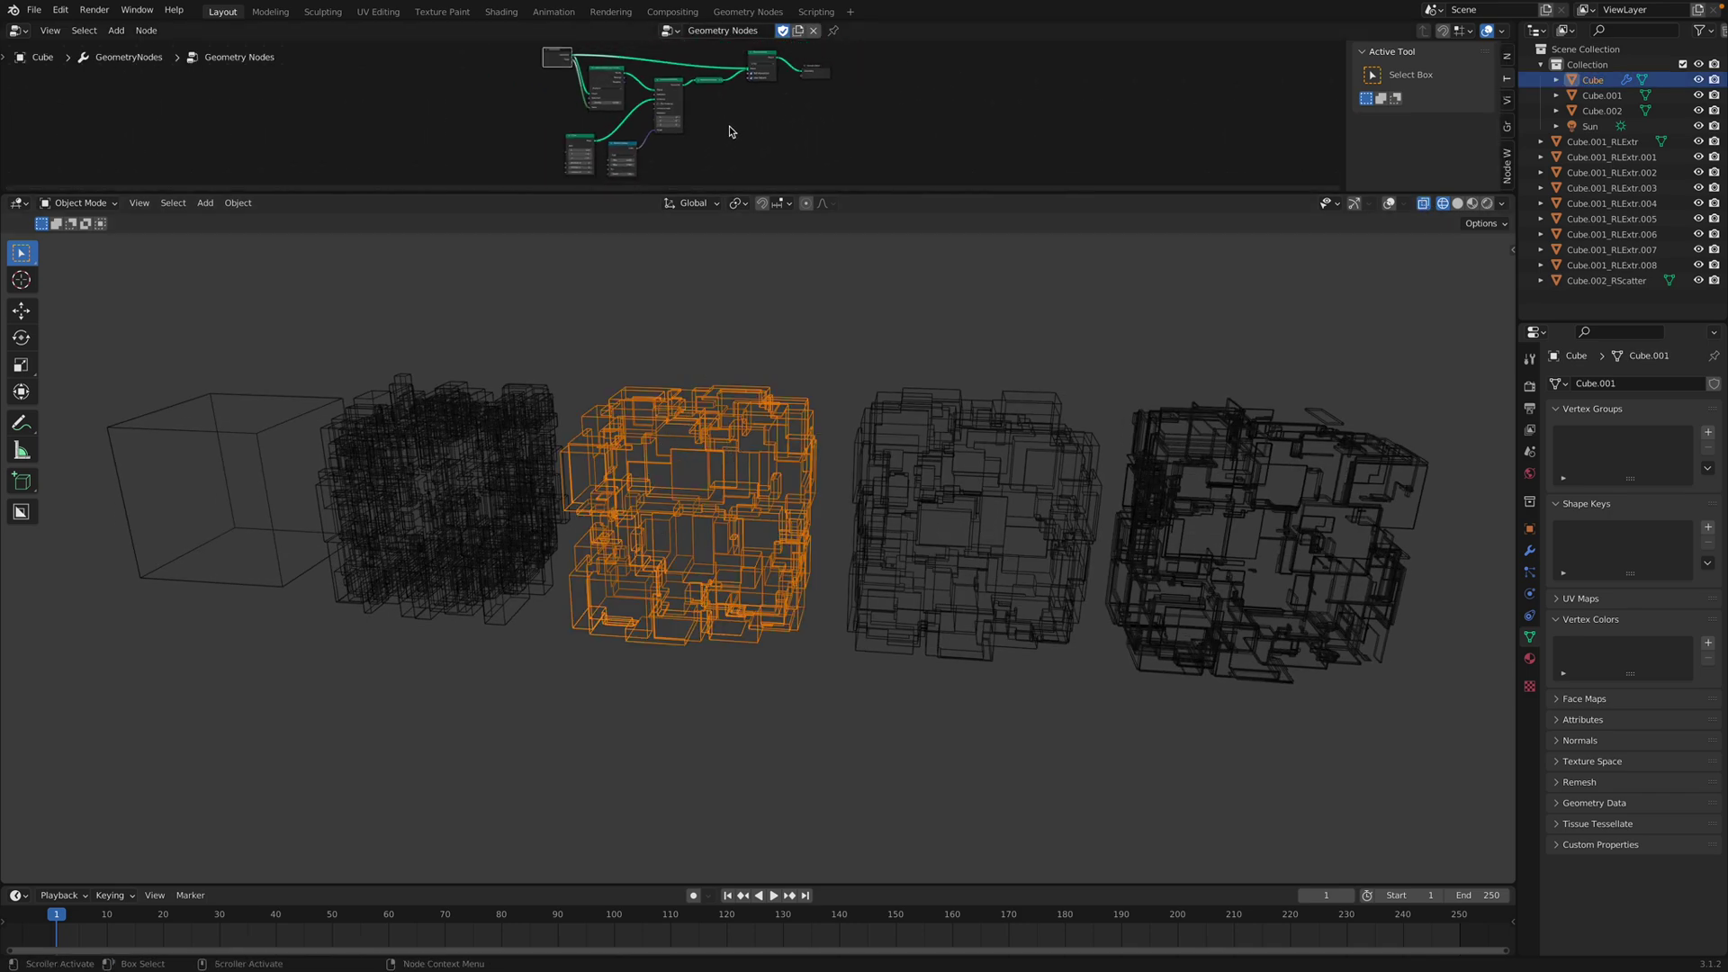
middle_drag(828, 383, 855, 378)
key(alt+a)
middle_drag(915, 448, 932, 441)
click(729, 438)
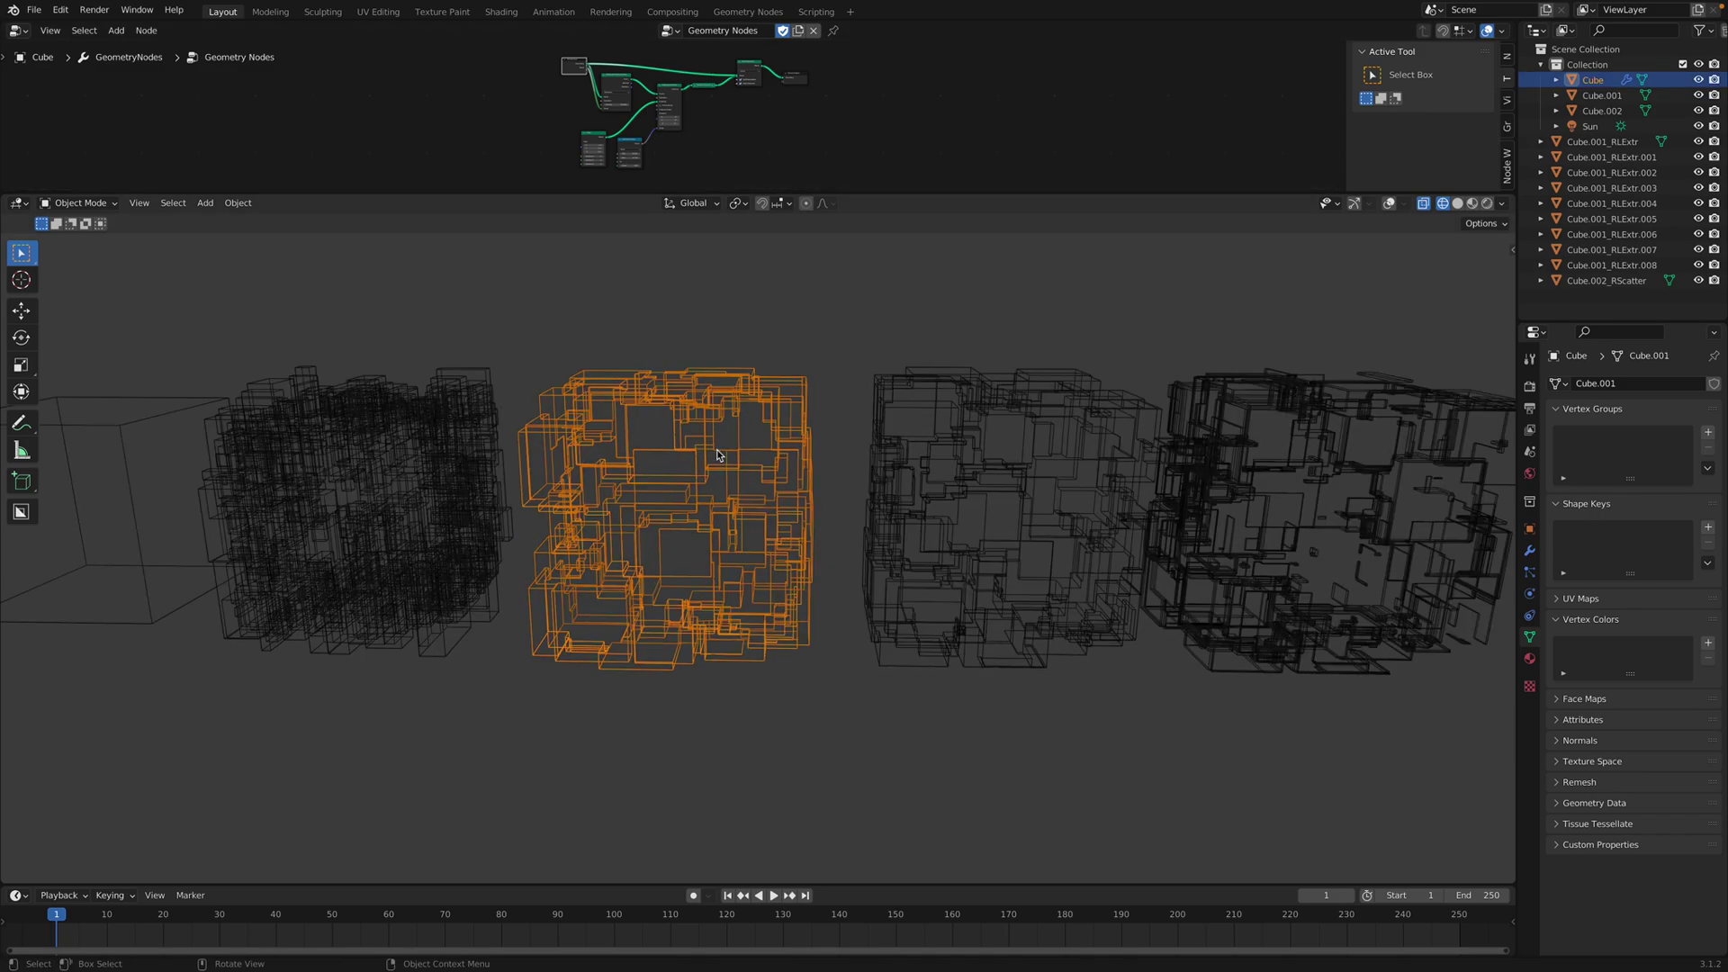
scroll(720, 437, up, 3)
shift+middle_drag(526, 446, 583, 425)
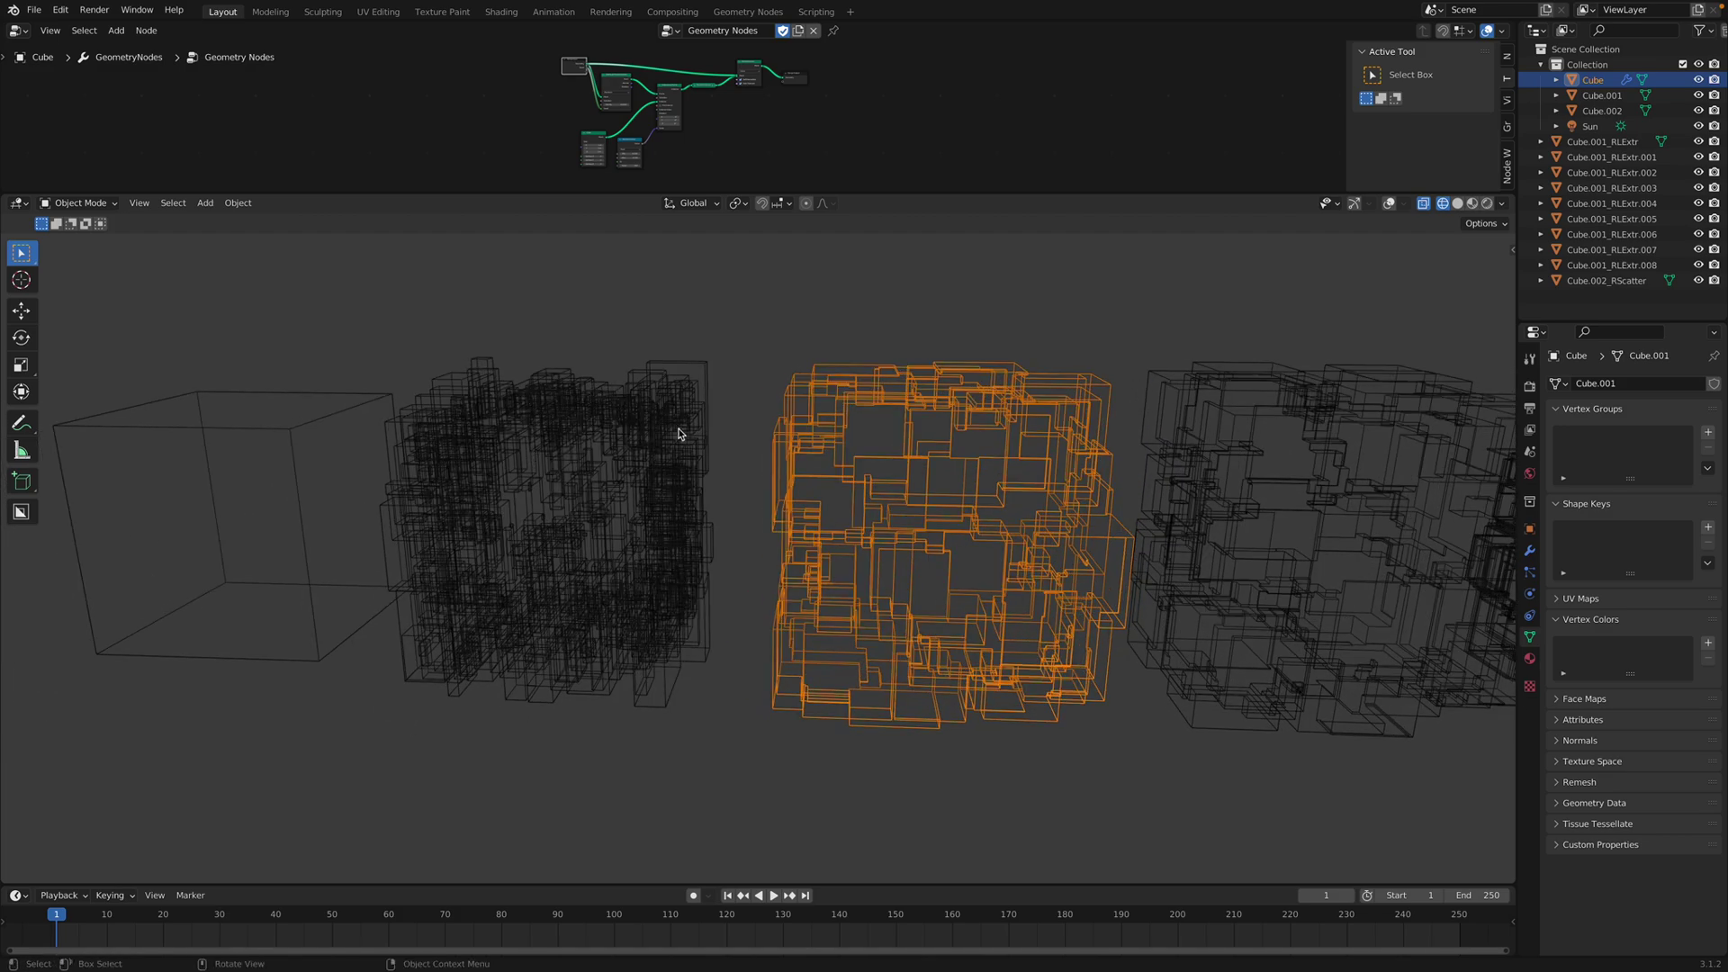
shift+middle_drag(779, 396, 644, 402)
key(alt+a)
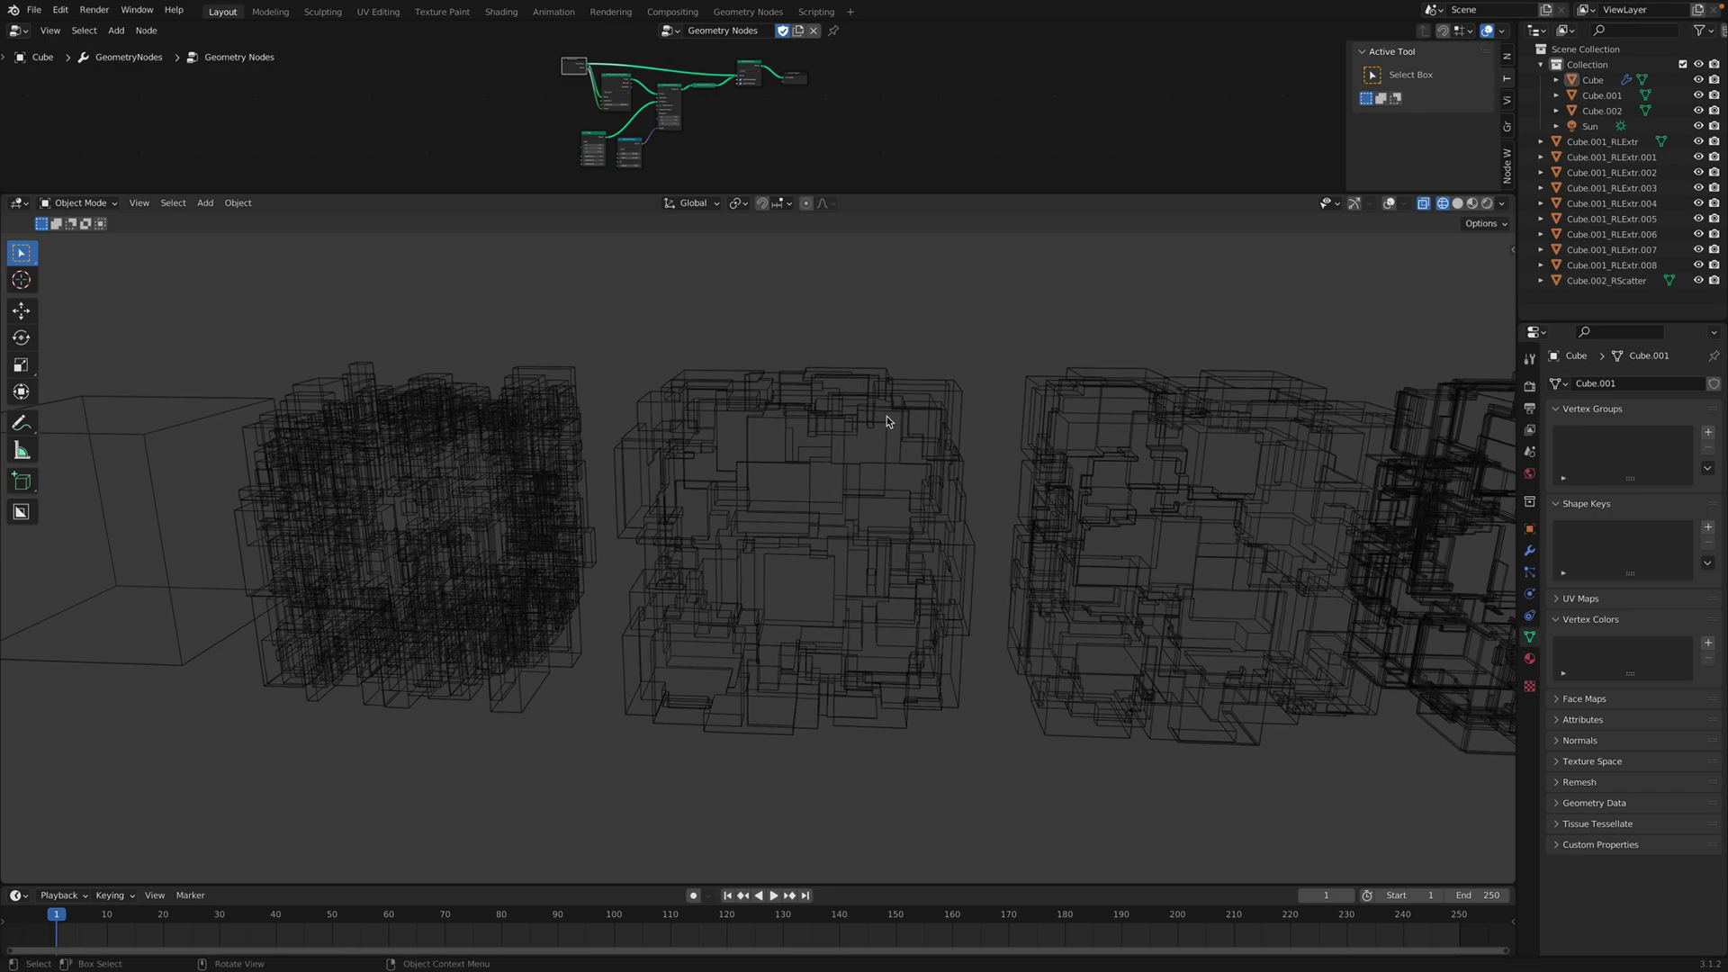
middle_drag(886, 422, 432, 441)
scroll(803, 449, up, 2)
middle_drag(841, 457, 965, 403)
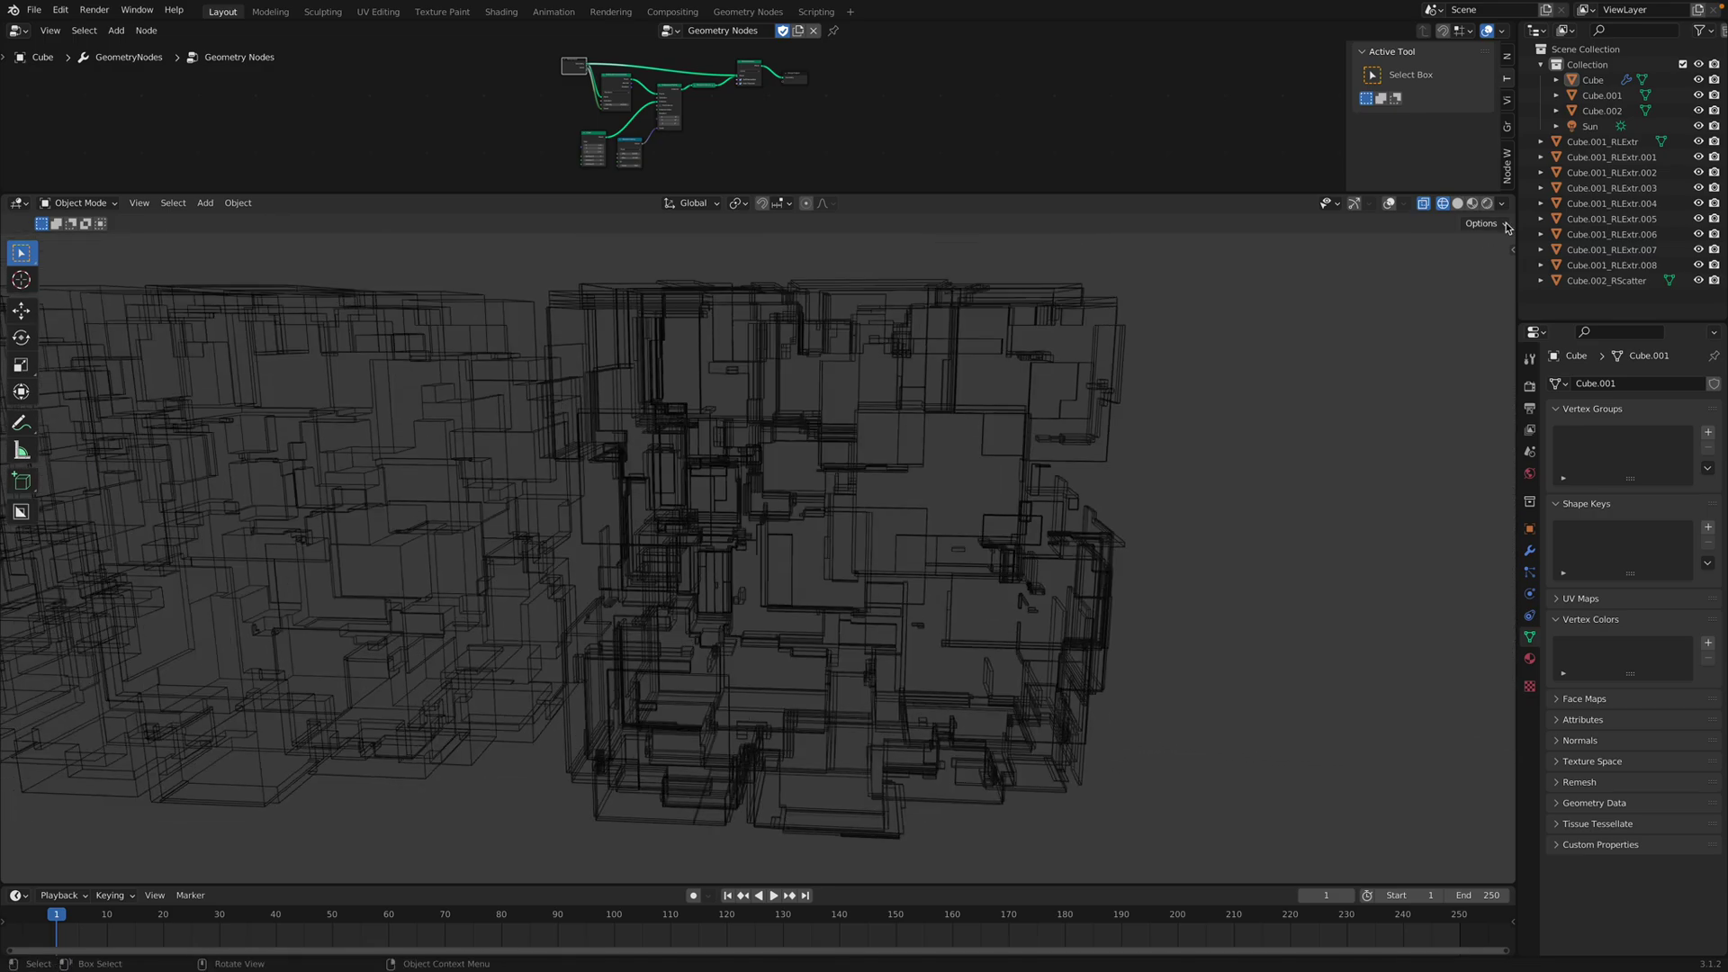
Step: Return the viewport to solid shading without X-ray and examine the grey and coloured block samples
click(1458, 203)
scroll(1035, 516, down, 2)
shift+middle_drag(1034, 517, 1251, 507)
click(1423, 203)
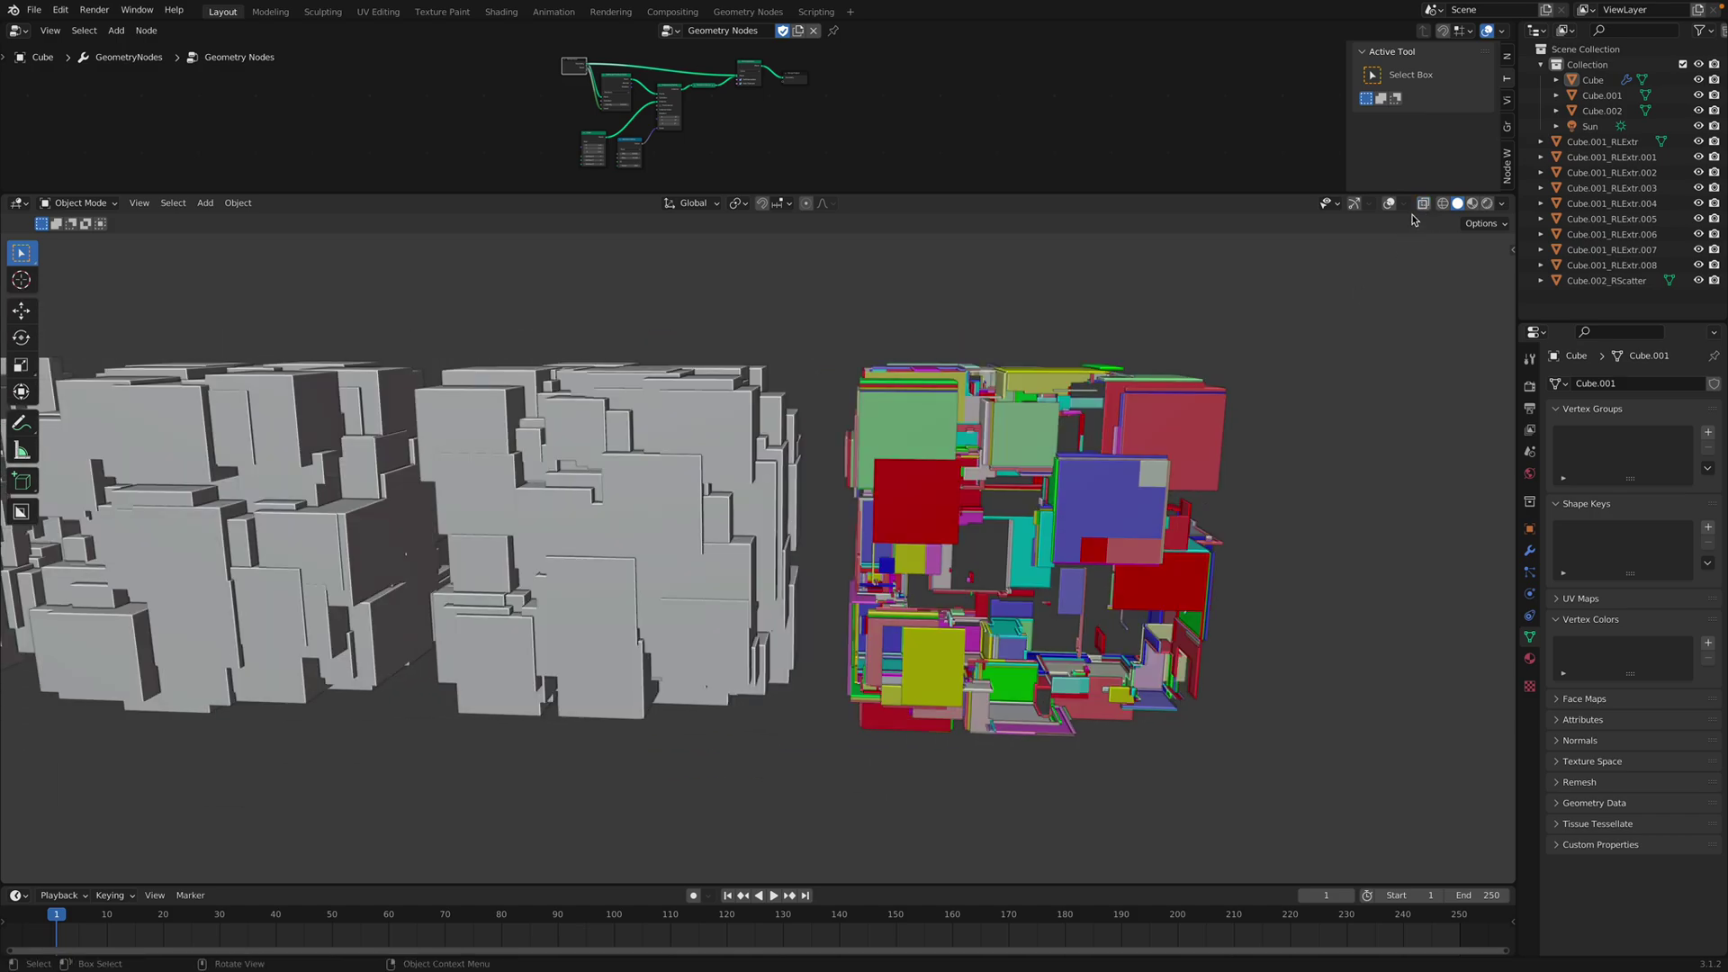
middle_drag(1026, 522, 1096, 484)
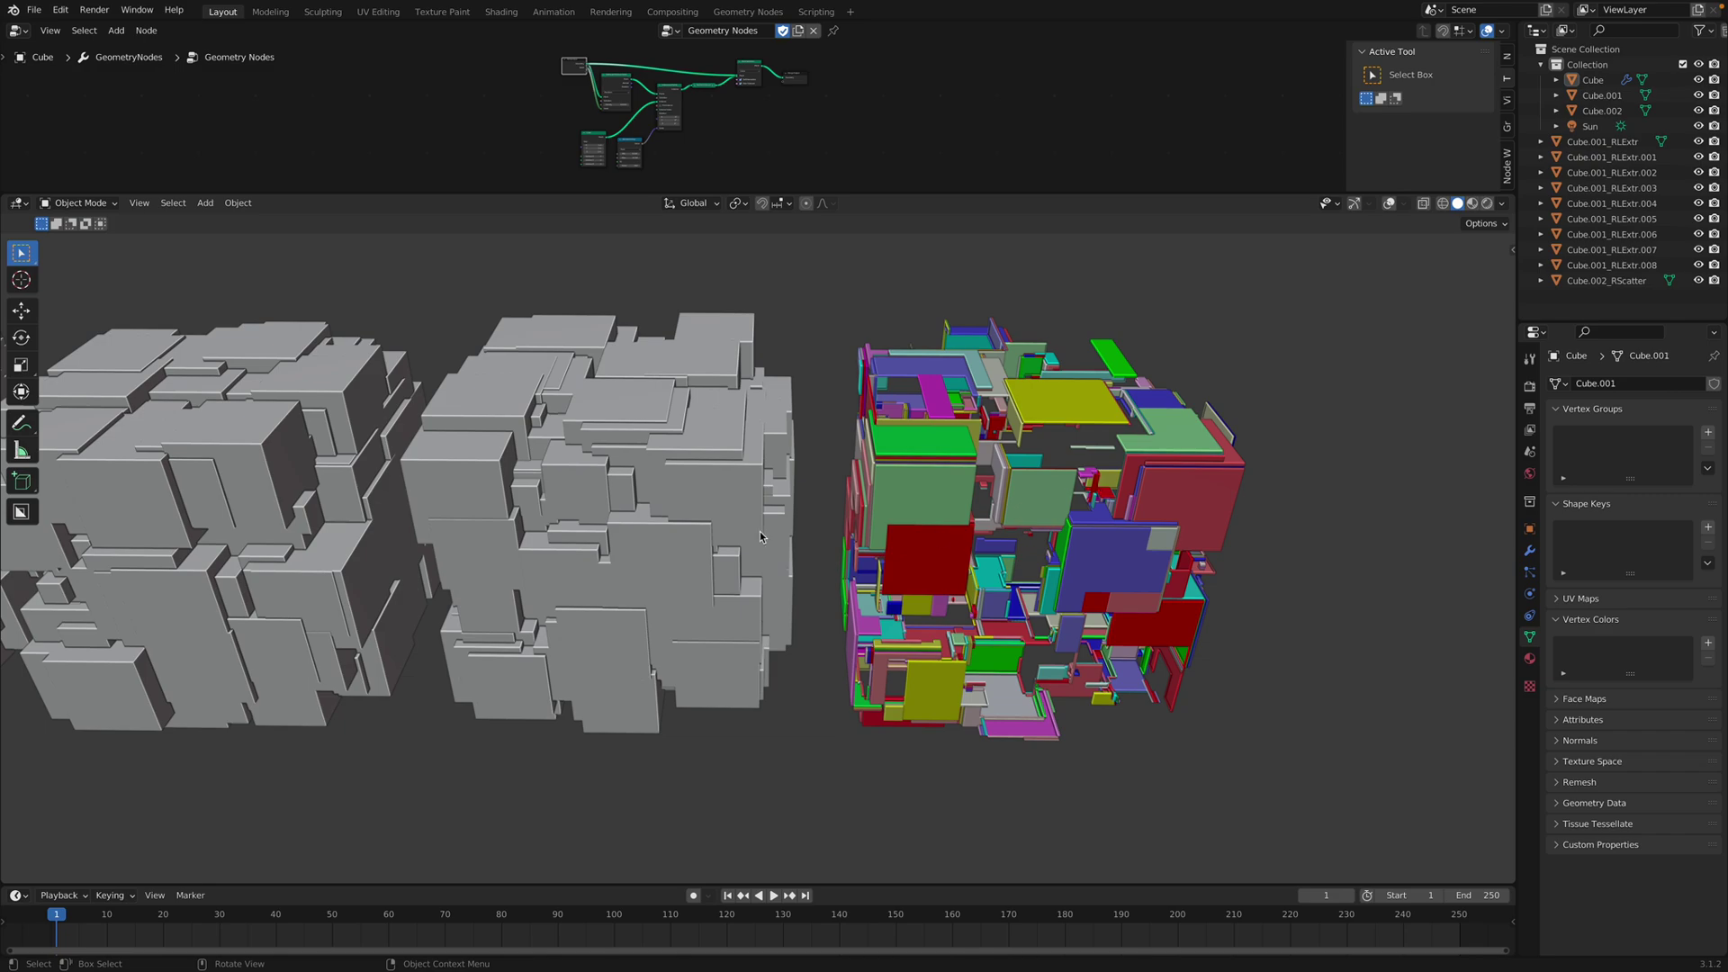
middle_drag(685, 456, 827, 455)
scroll(811, 494, down, 2)
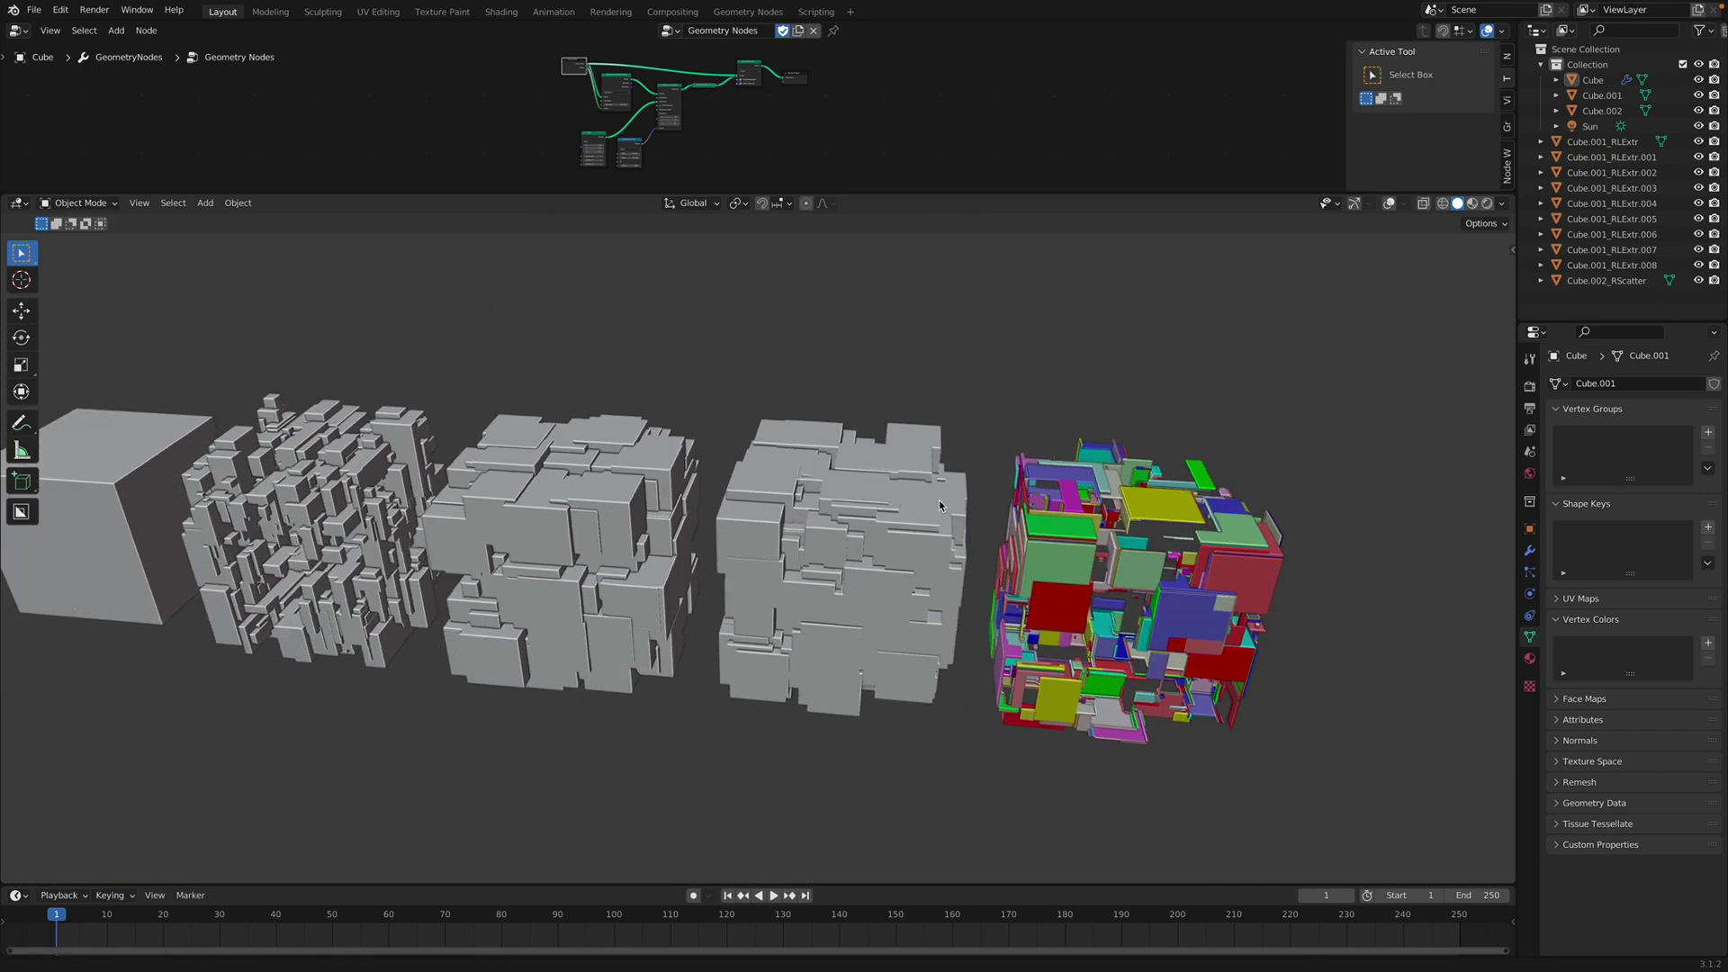
shift+middle_drag(691, 452, 786, 456)
Step: Start a new file from the default scene with its starting cube
click(34, 9)
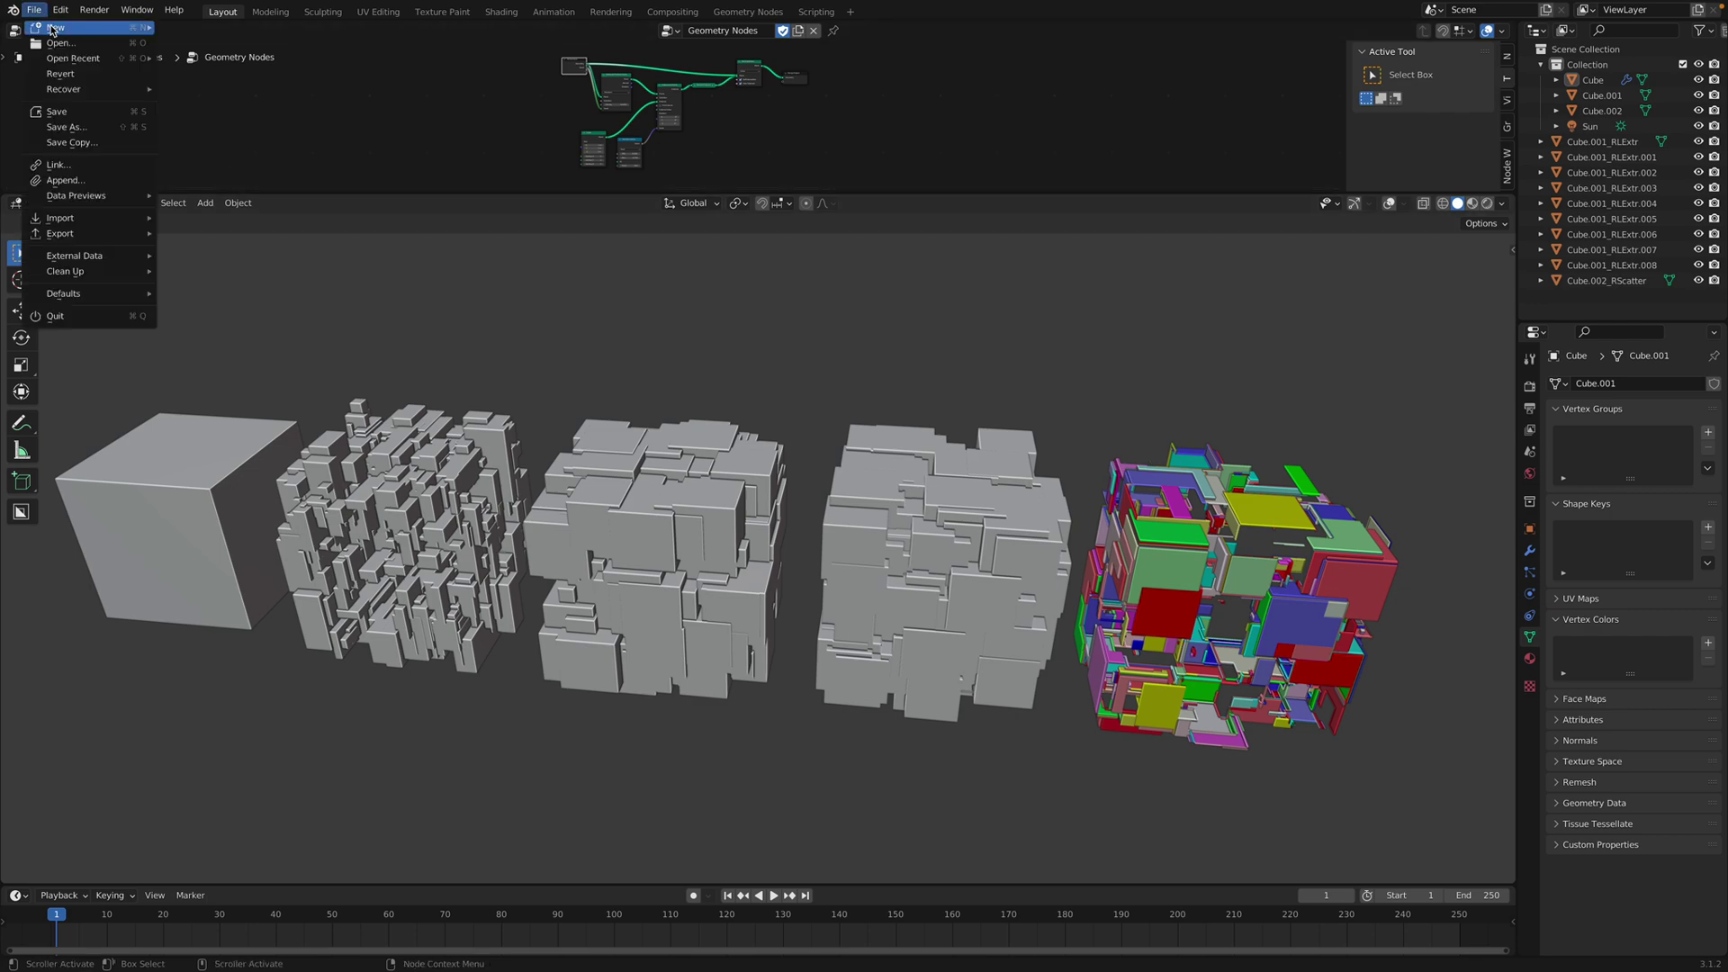
mouse_move(108, 27)
click(205, 34)
click(793, 512)
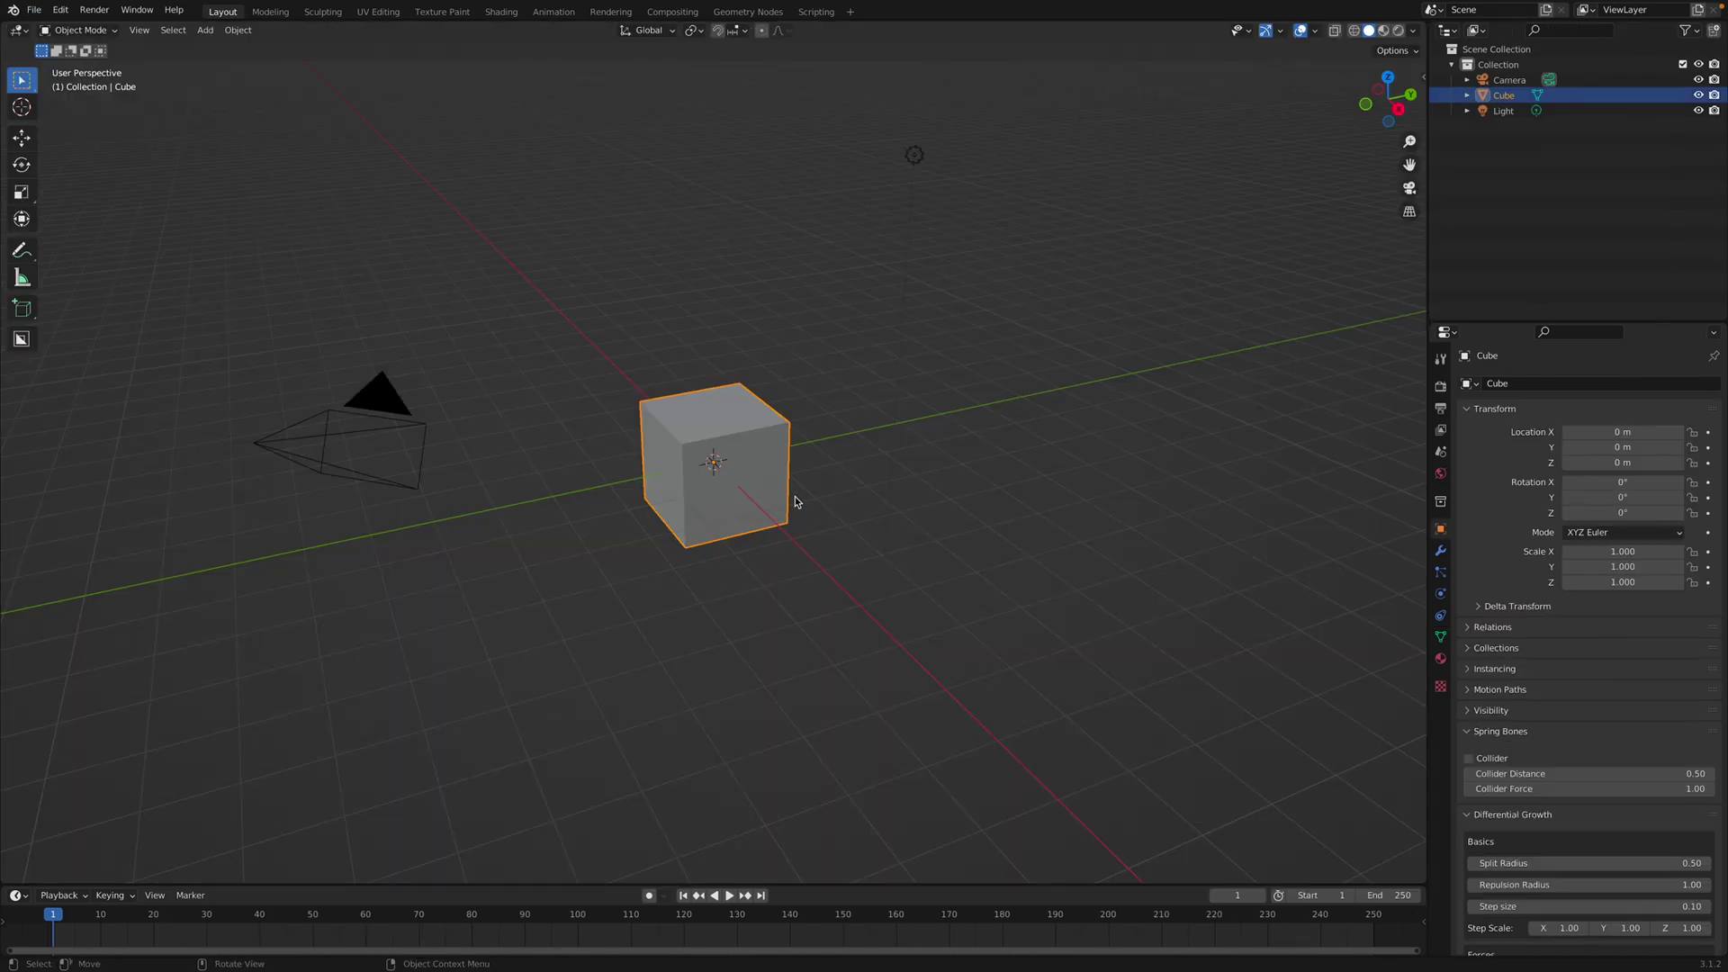
scroll(824, 501, up, 5)
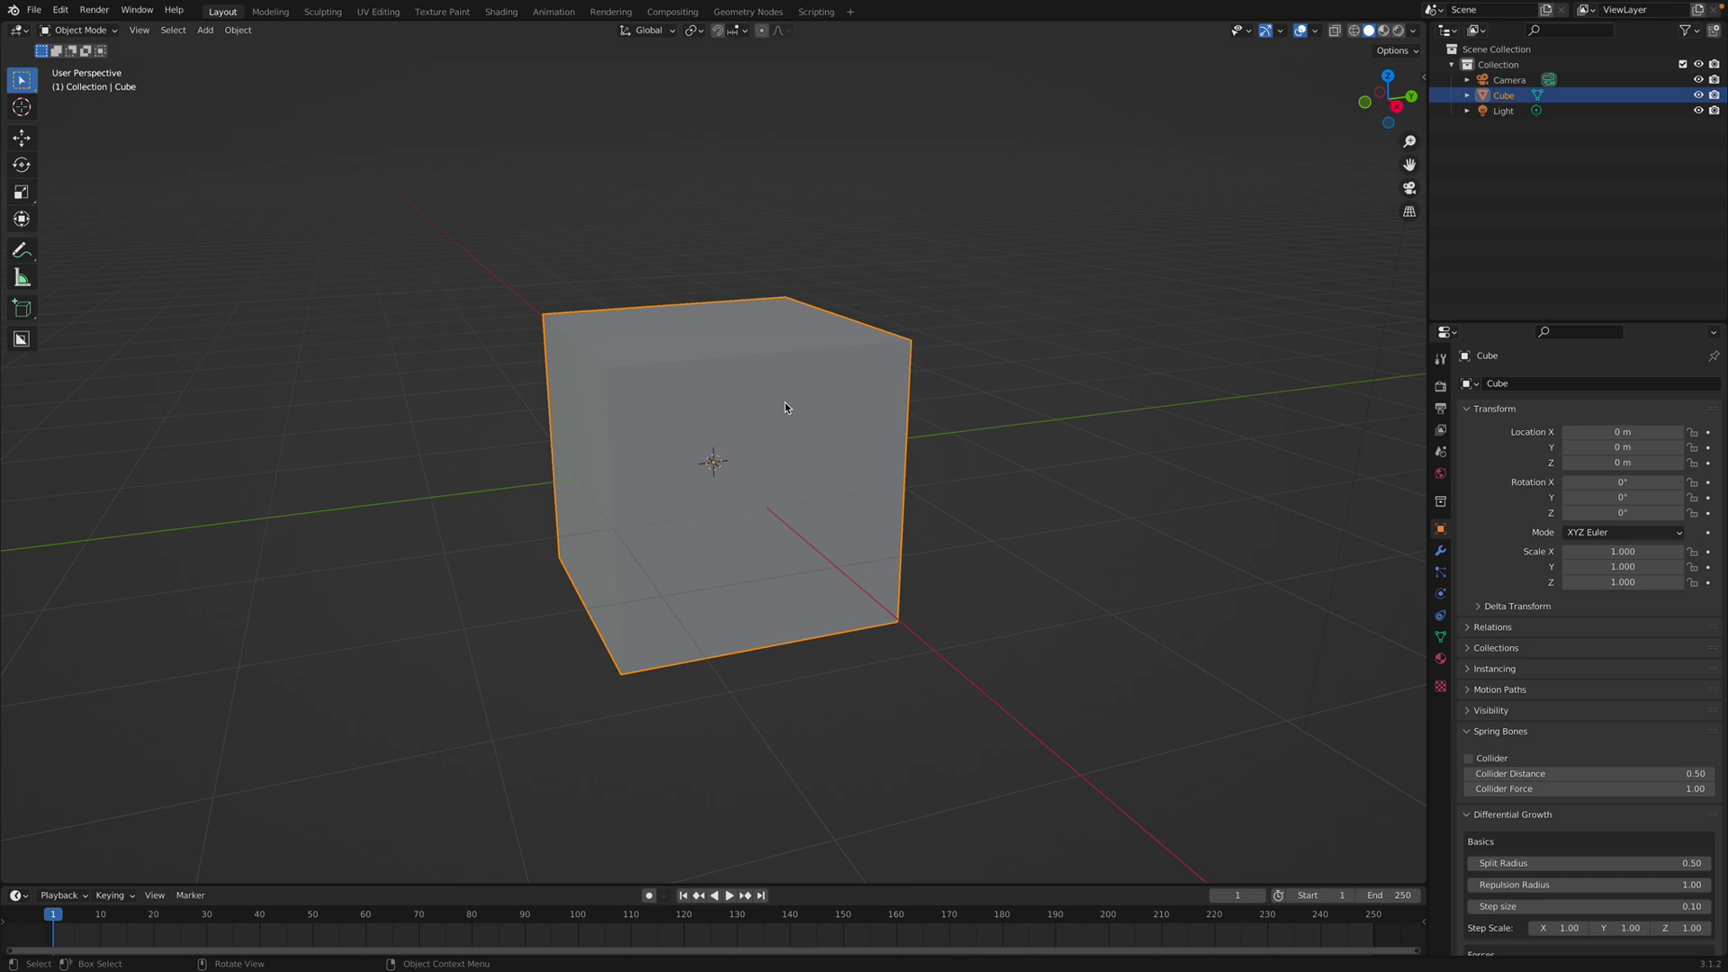
Step: Save the new scene to the Desktop as gm_randomflow_001.blend
key(ctrl+s)
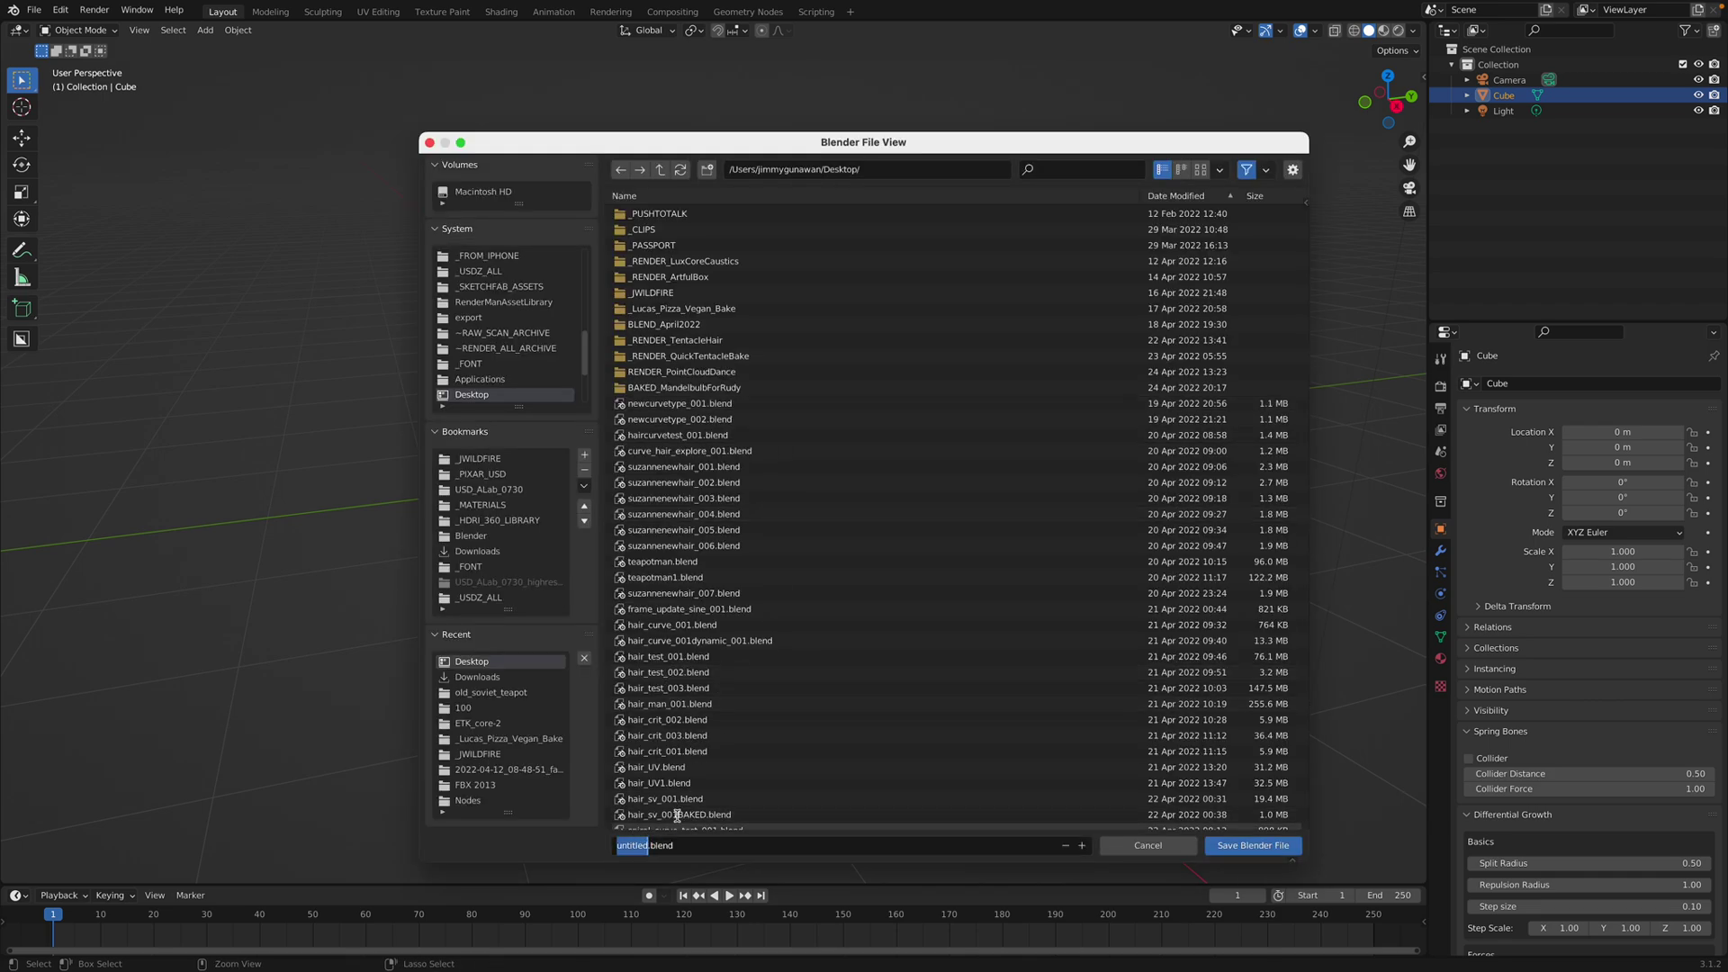
text(gm_randomflow_001)
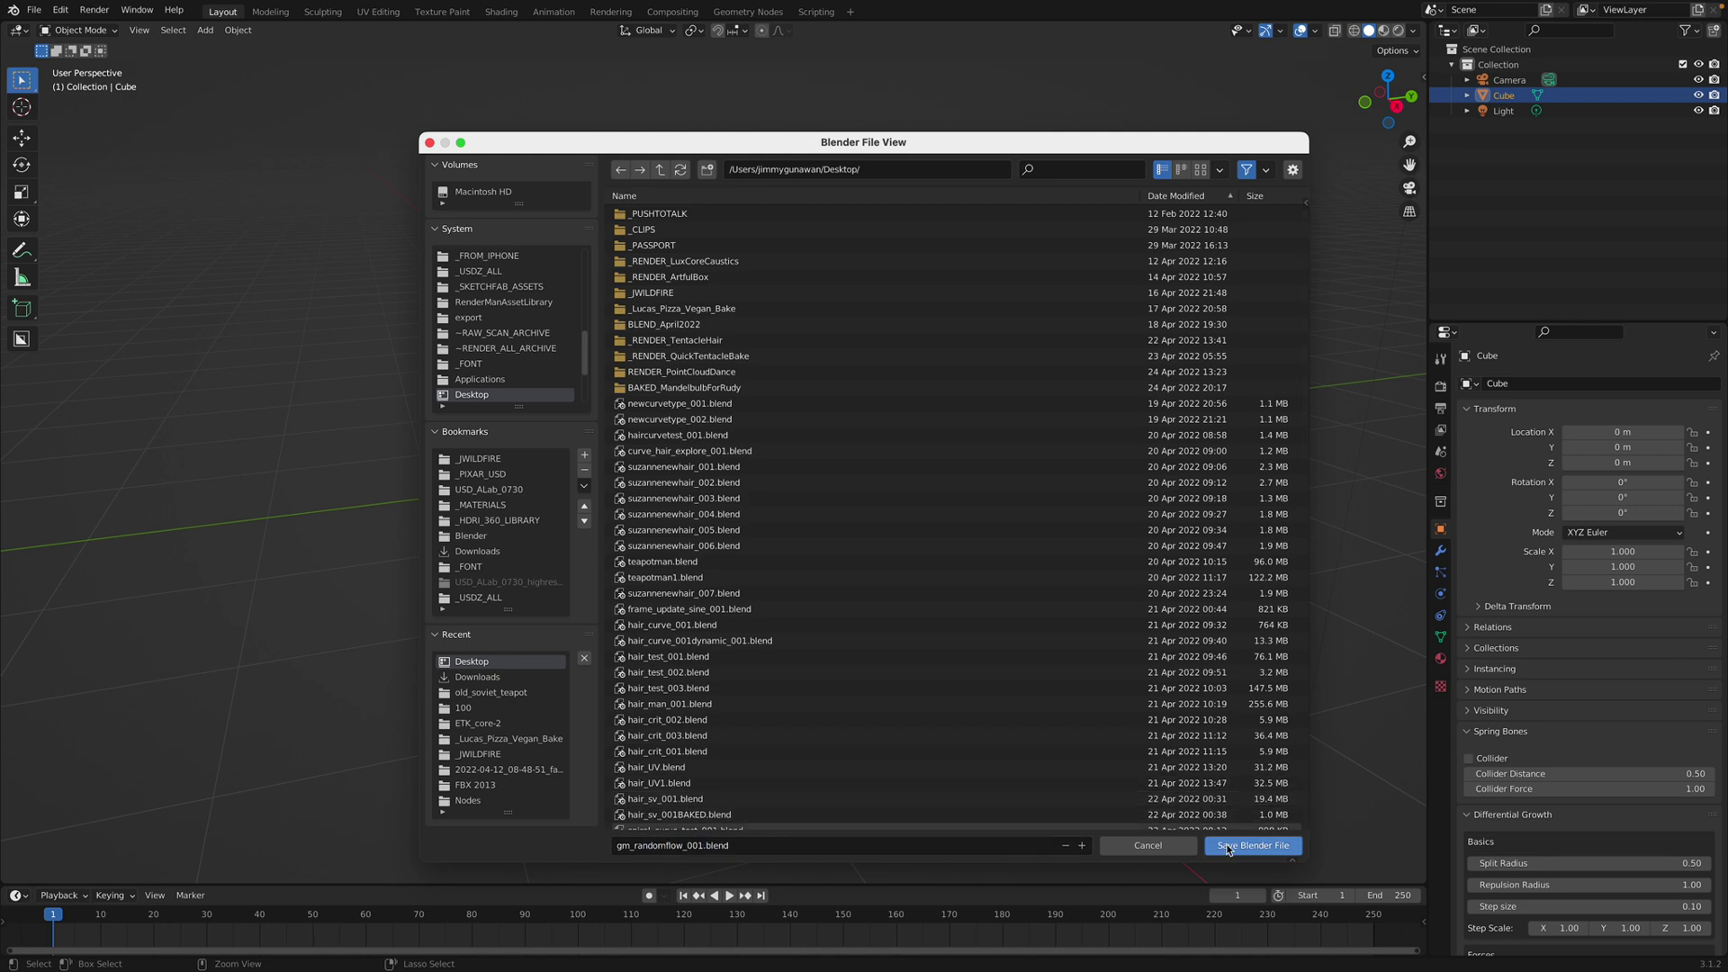
key(Return)
Step: Search the add-on preferences for "random" and check the Random Flow add-on's details and shortcut
mouse_move(852, 405)
middle_down()
mouse_move(811, 364)
mouse_move(863, 379)
middle_up()
scroll(812, 365, down, 1)
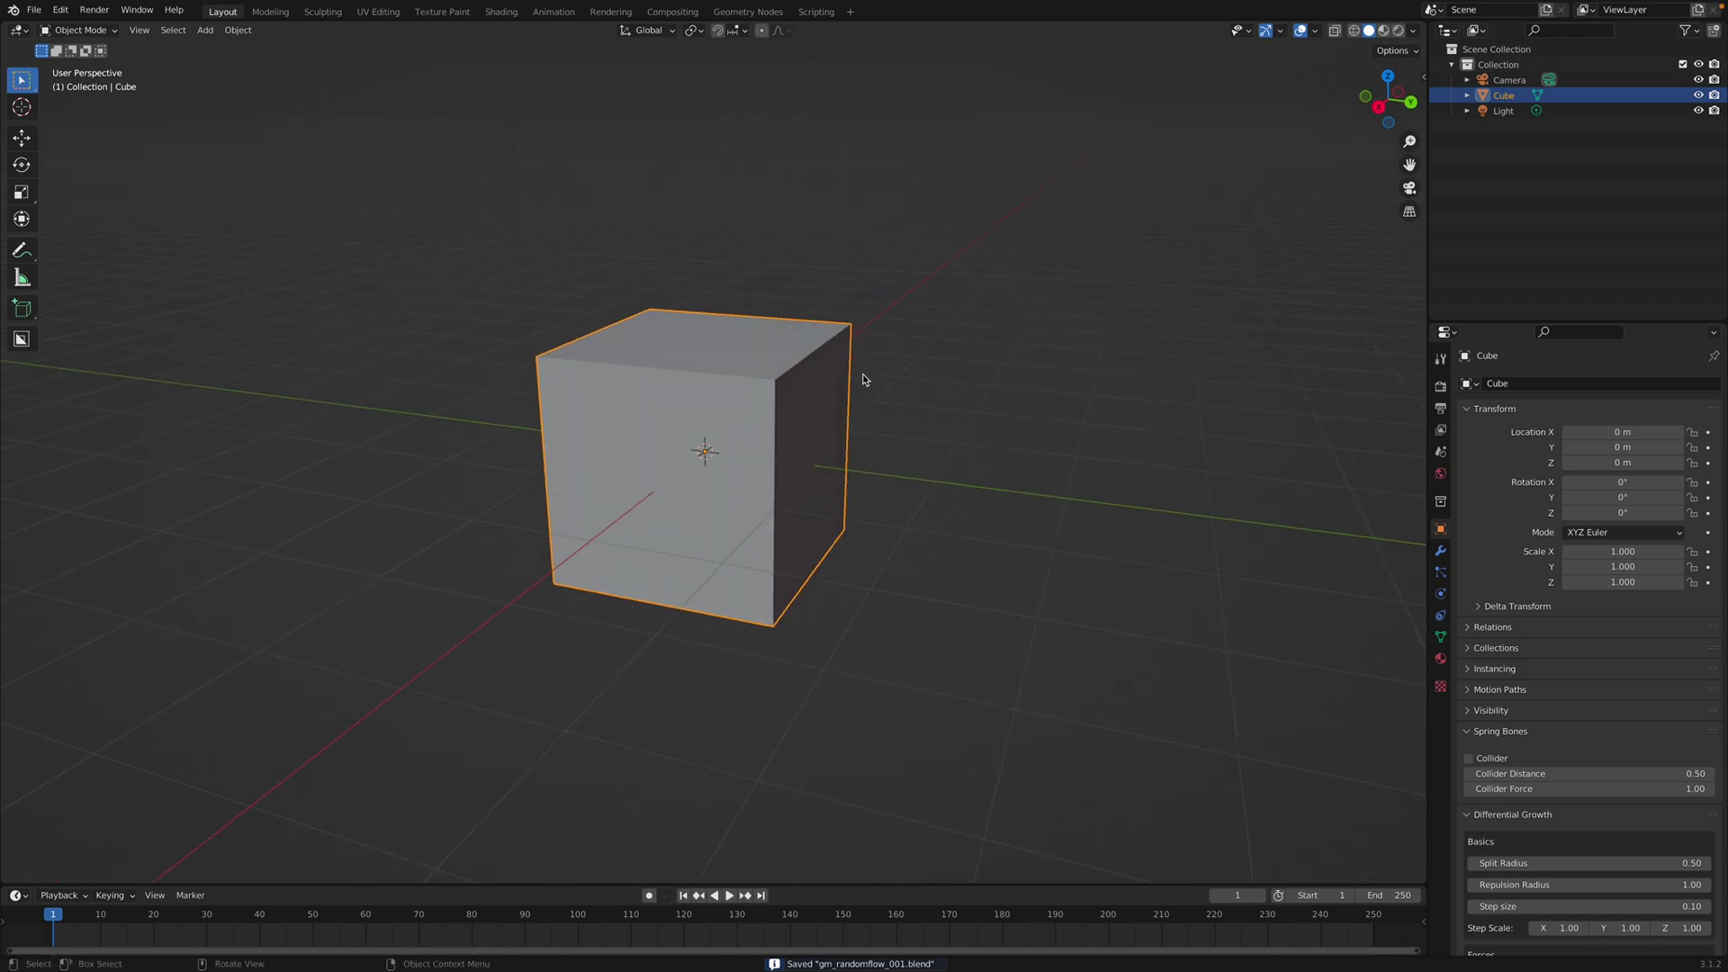
click(60, 10)
click(72, 247)
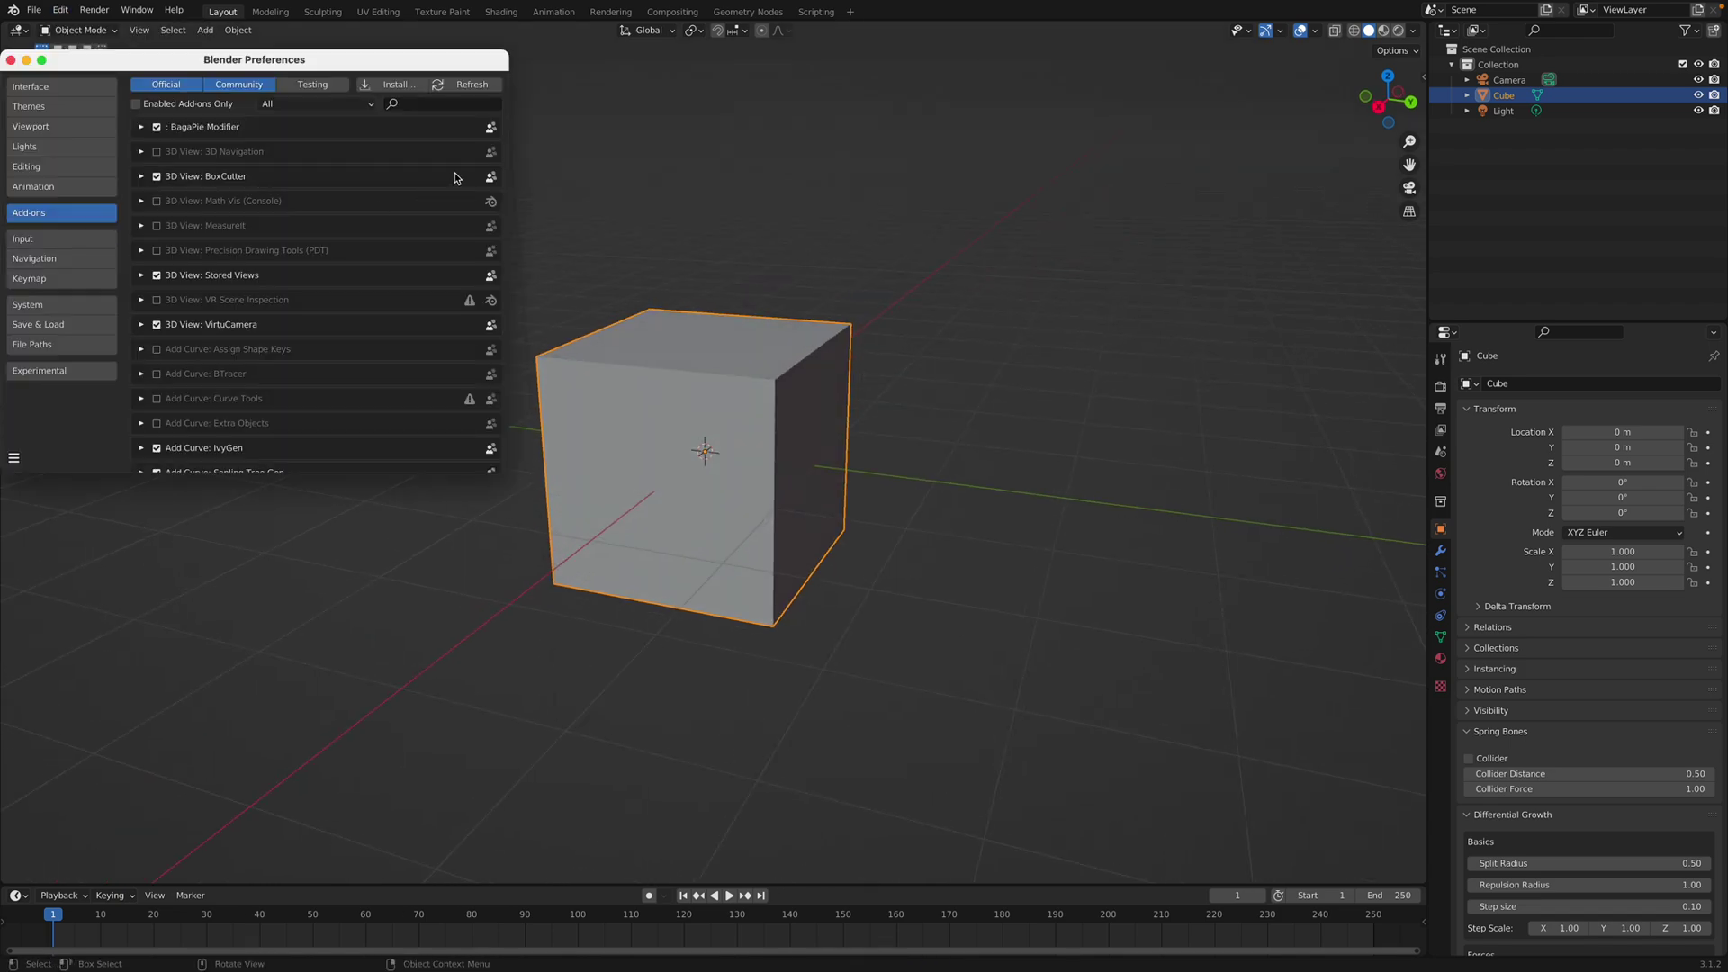
text(random)
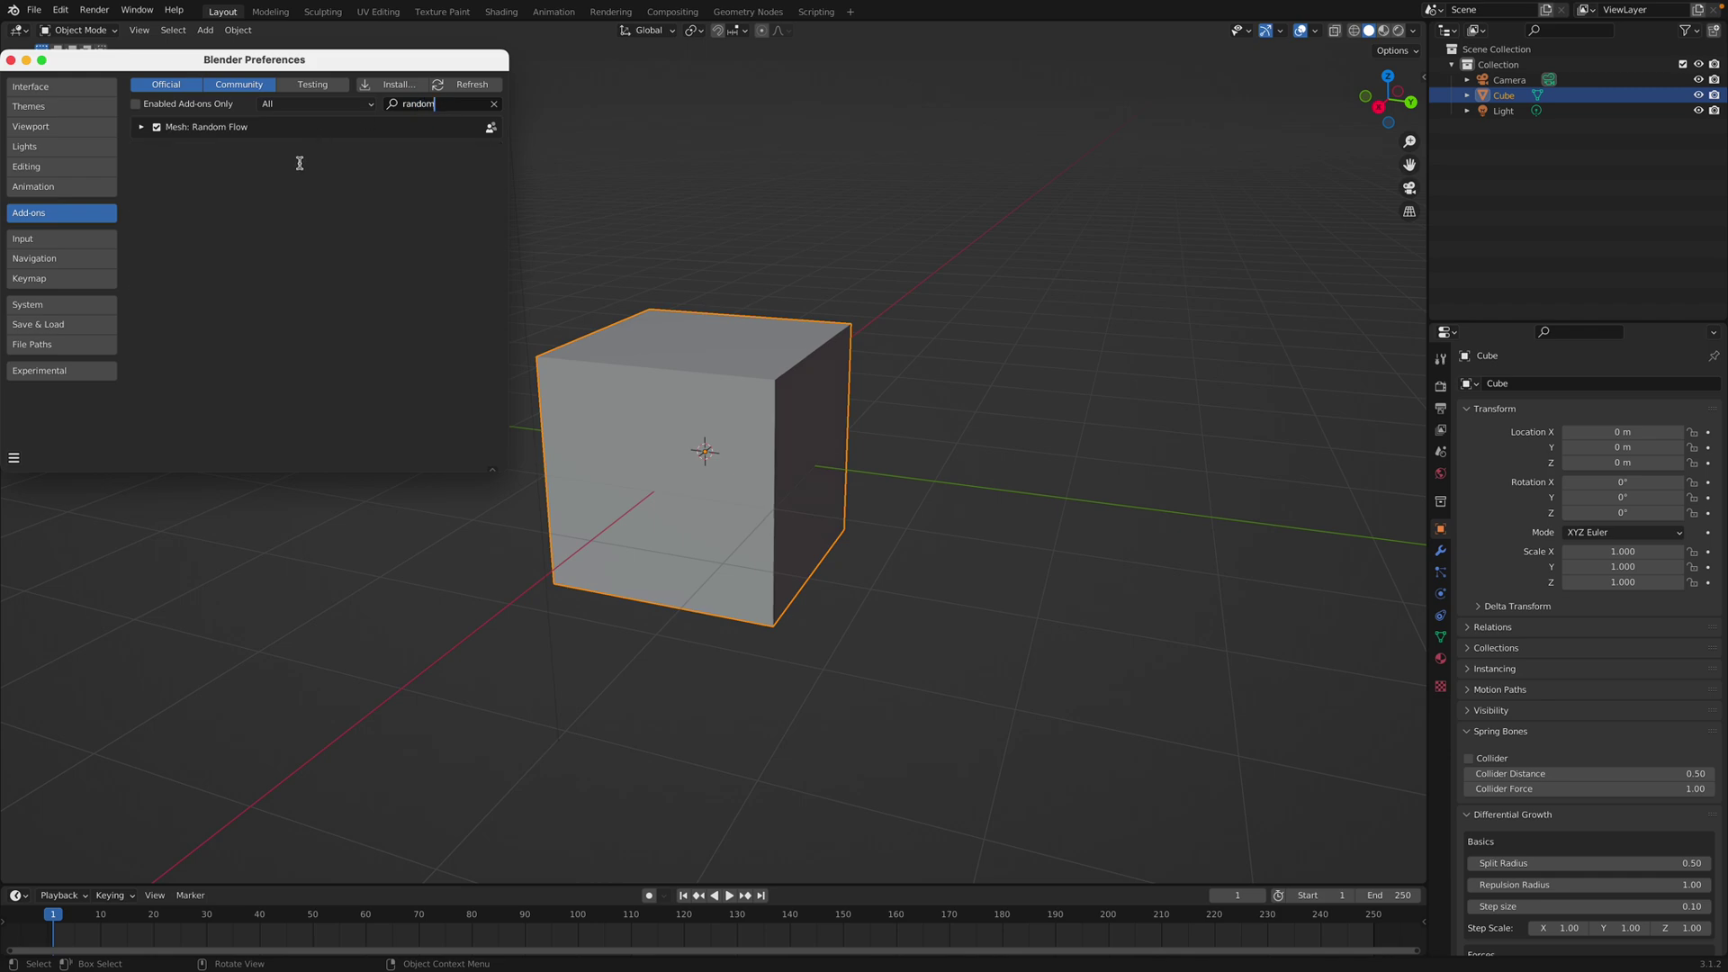
click(146, 128)
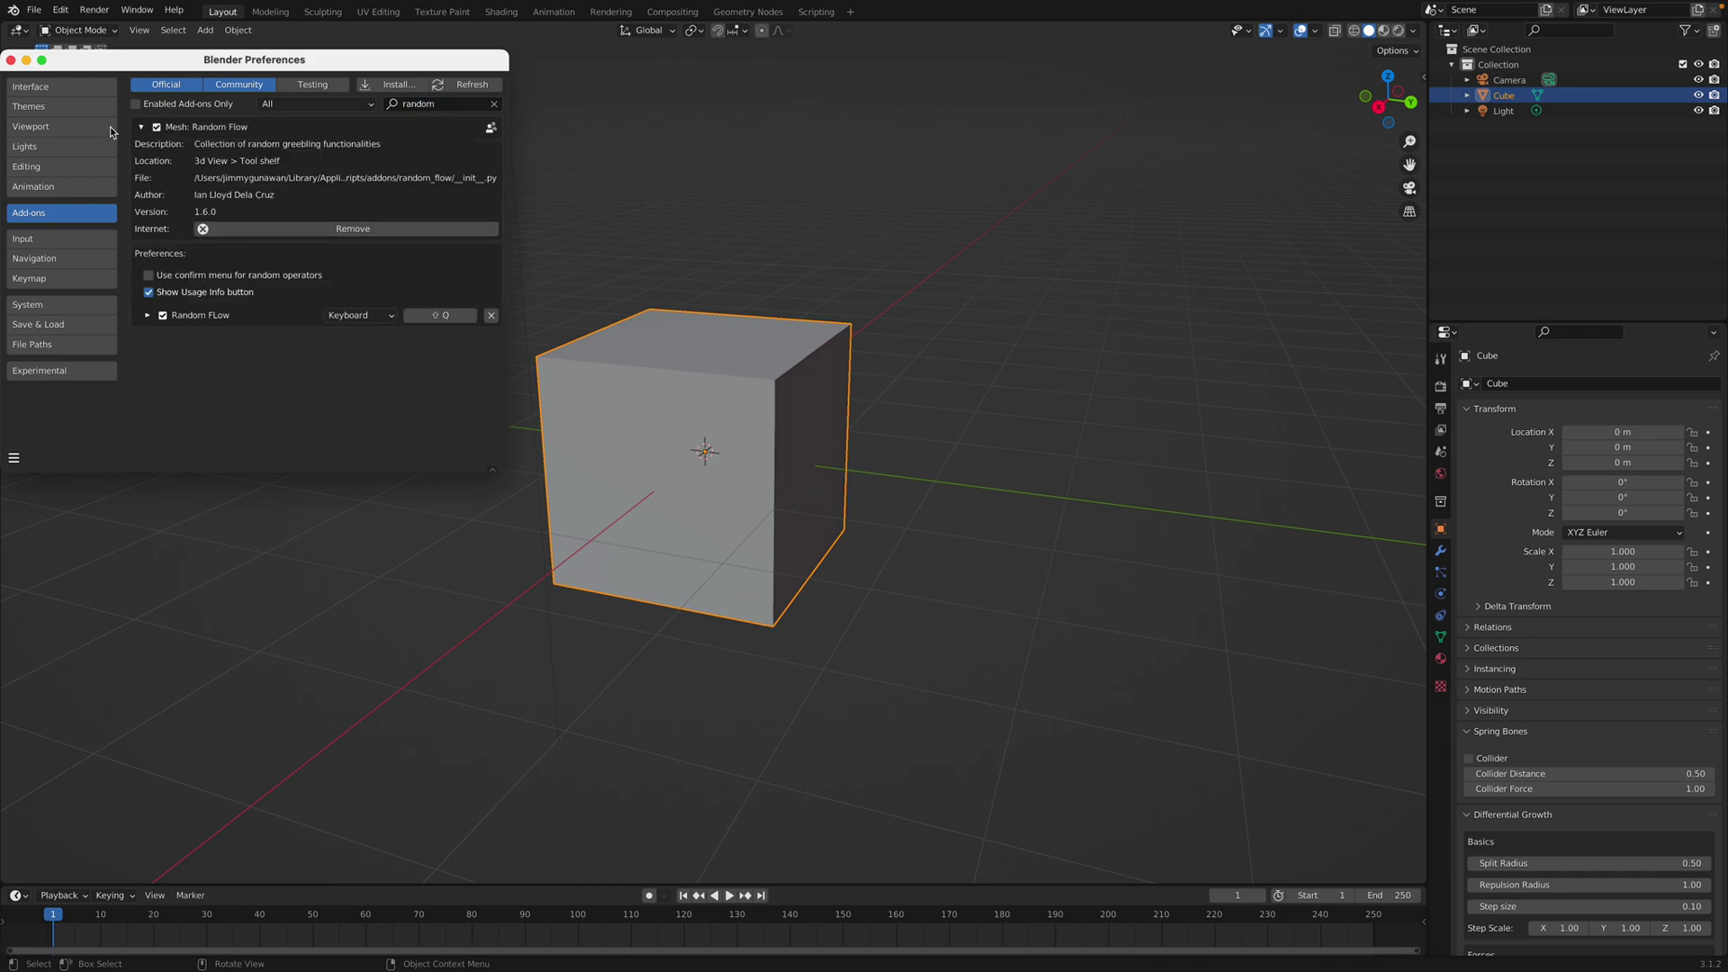
drag(30, 74, 98, 96)
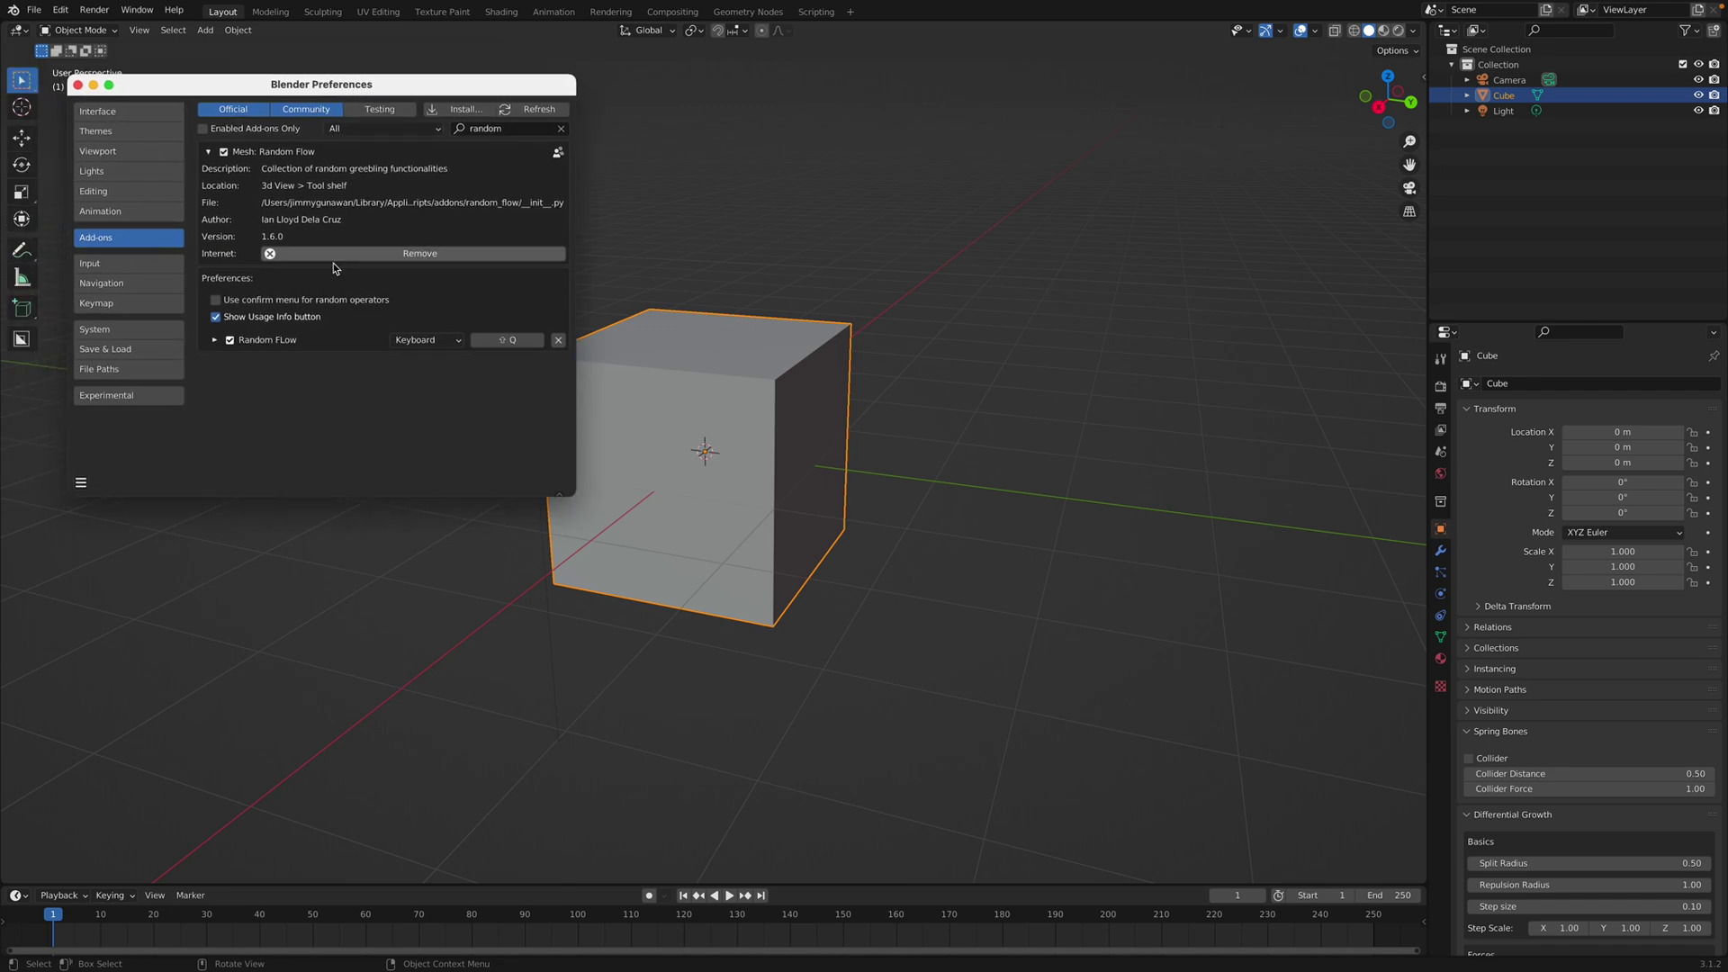
click(78, 86)
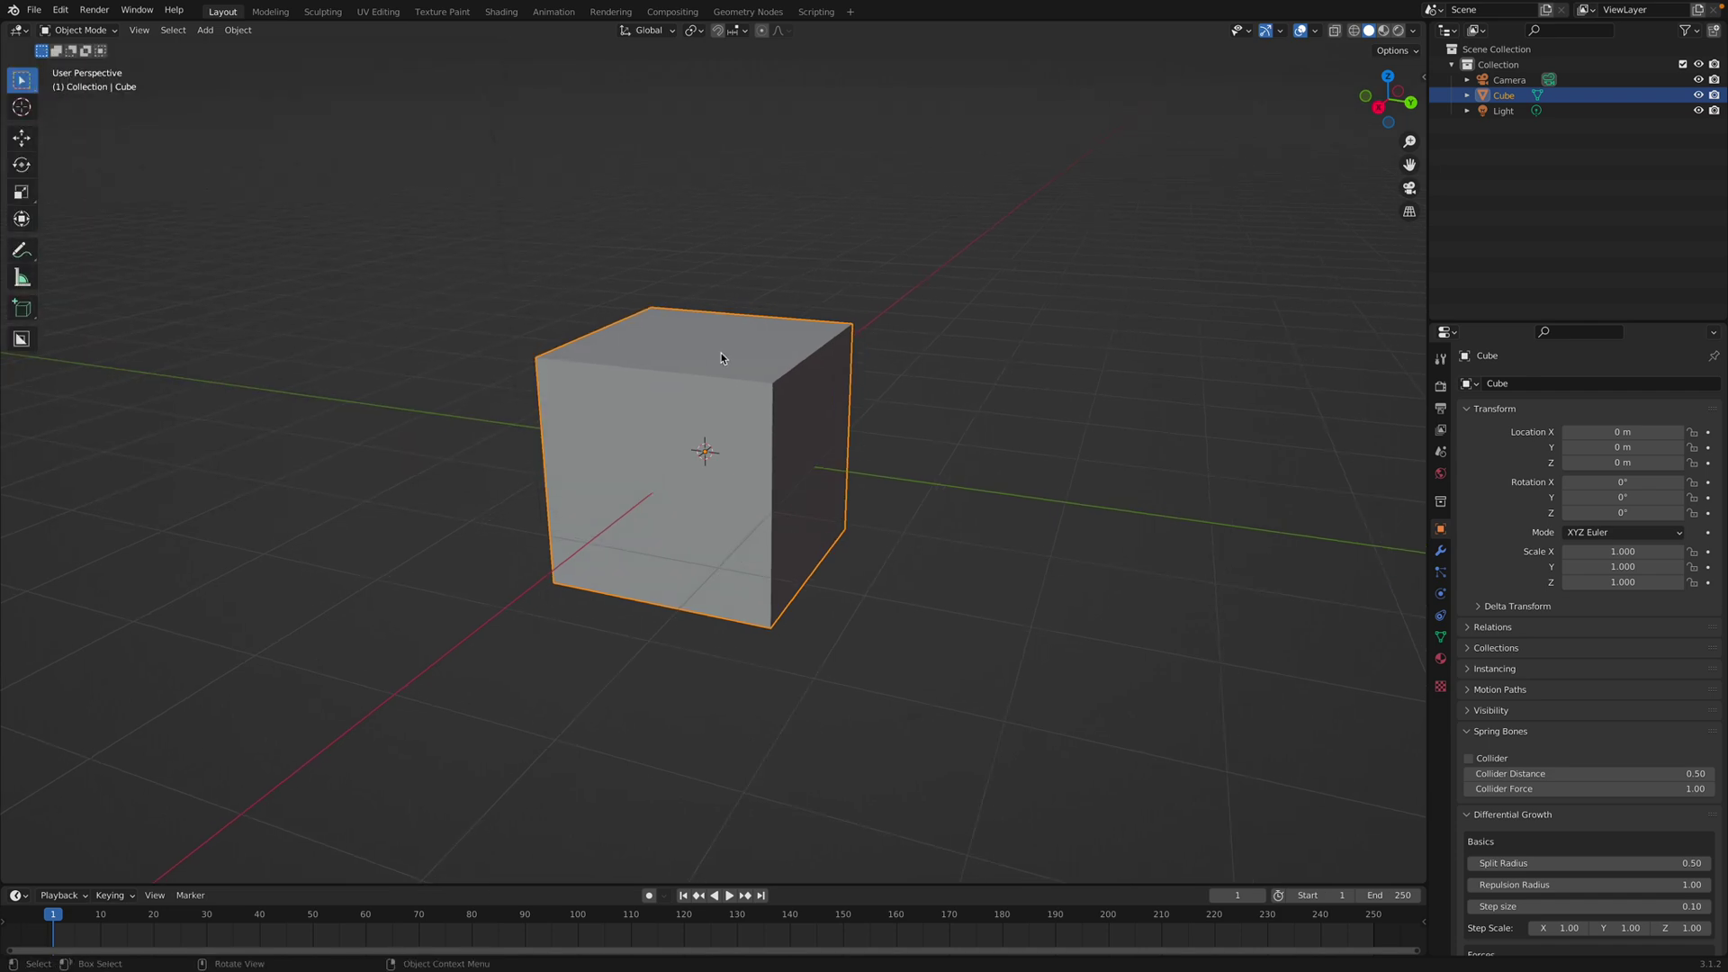
Step: Run Random Scatter from Random Flow on the cube with type Cube, and increase the number of points
key(shift+q)
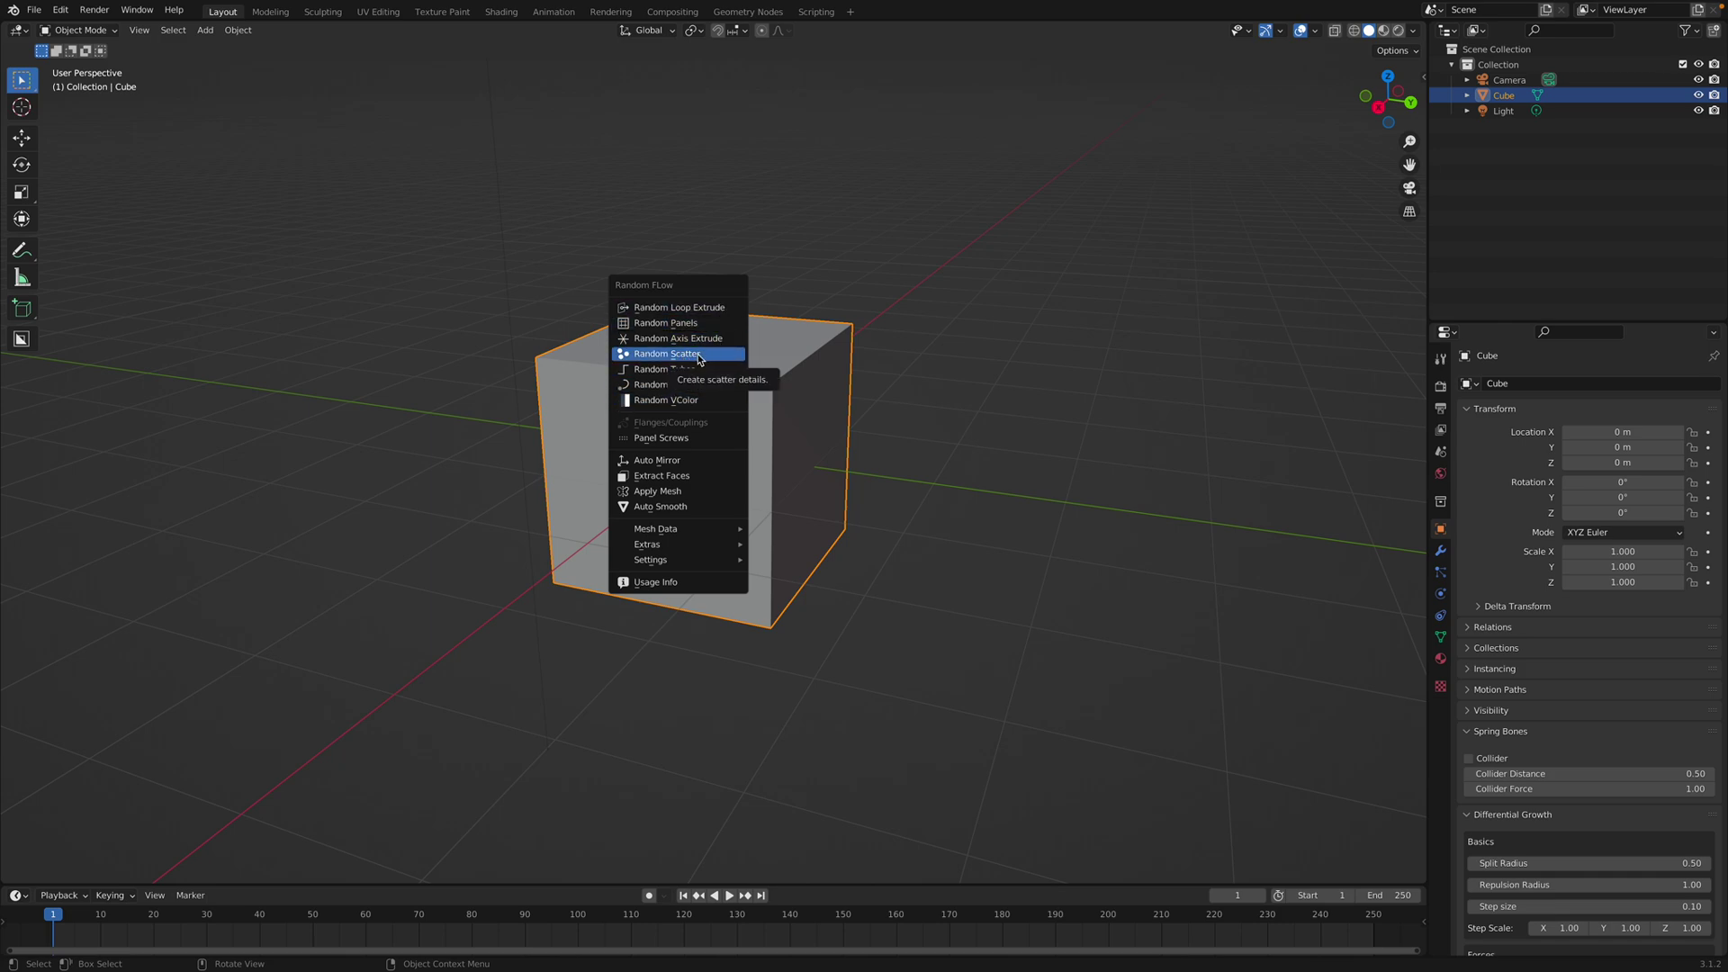
click(699, 357)
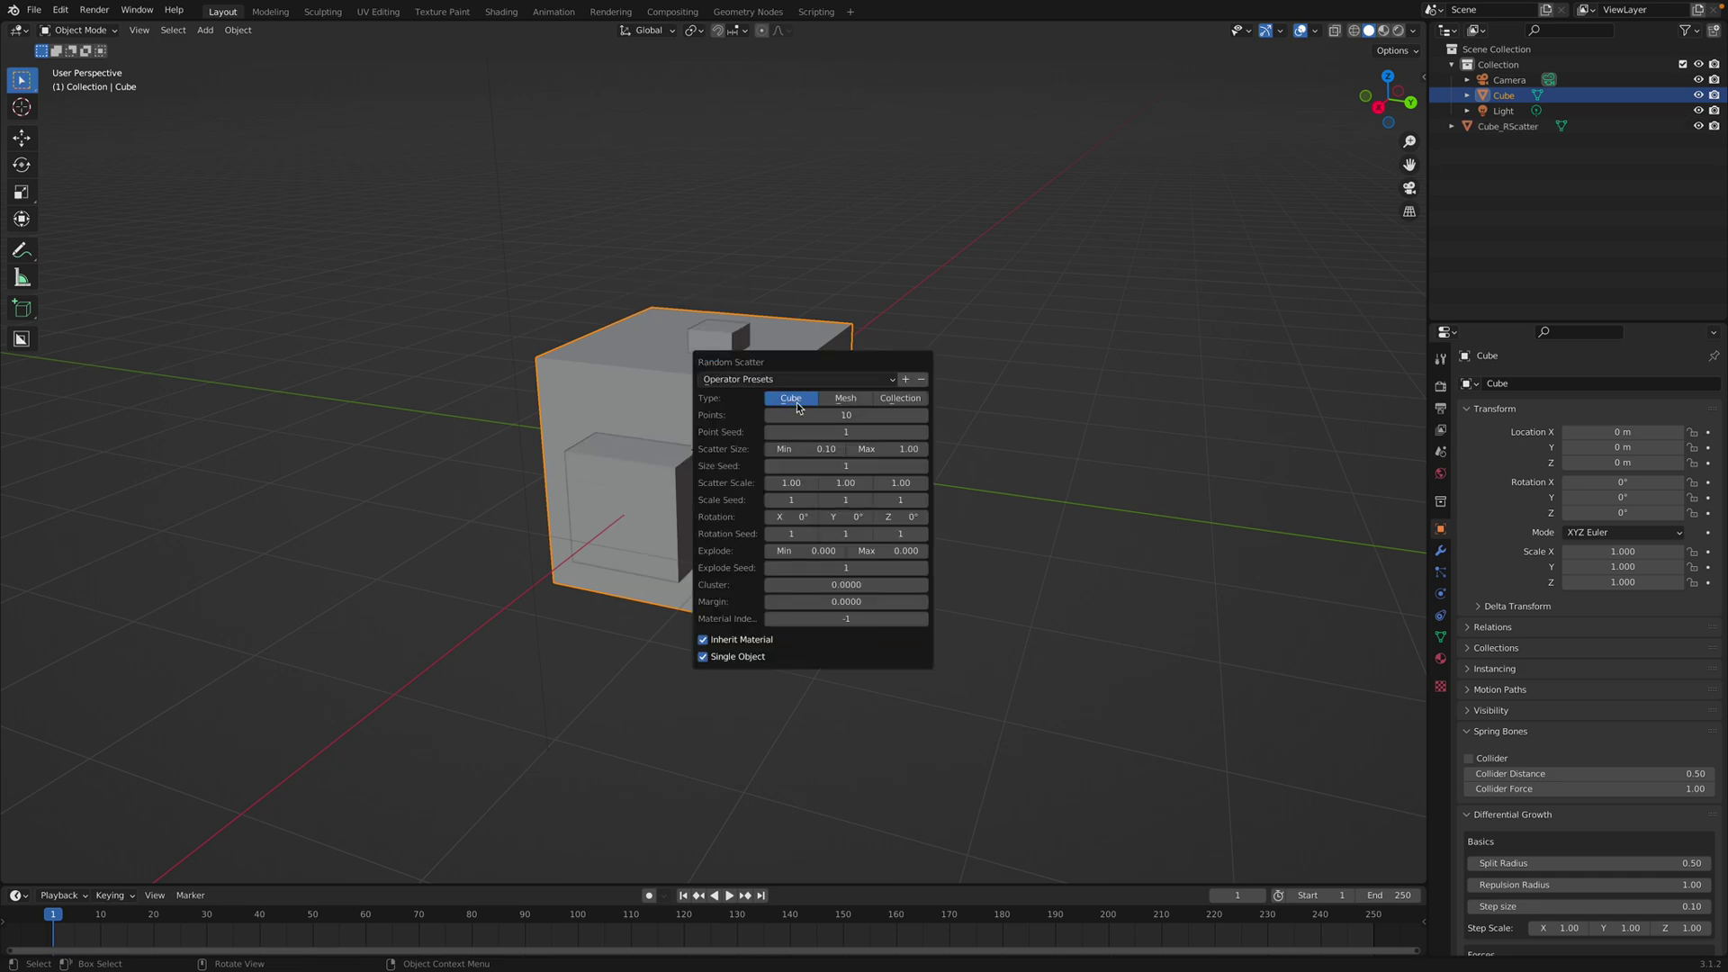
drag(792, 415, 879, 415)
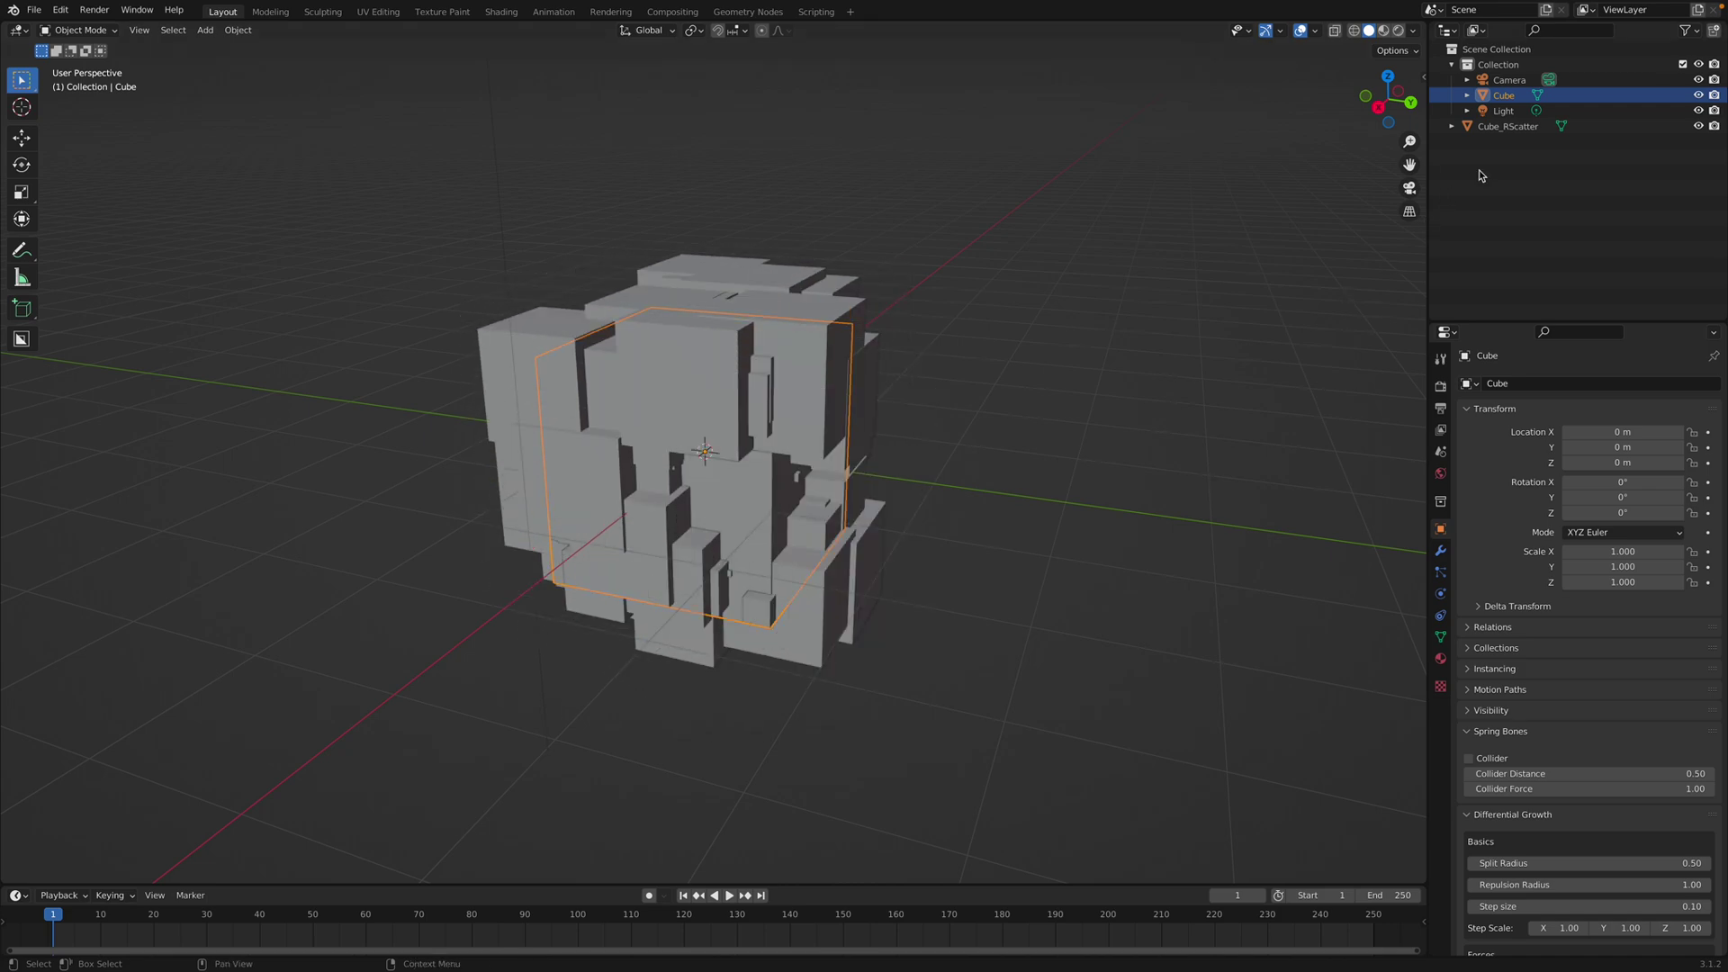
Step: Move the scattered block object along the Y axis to about -4.12 m, clear of the original cube
middle_drag(1207, 274, 1170, 279)
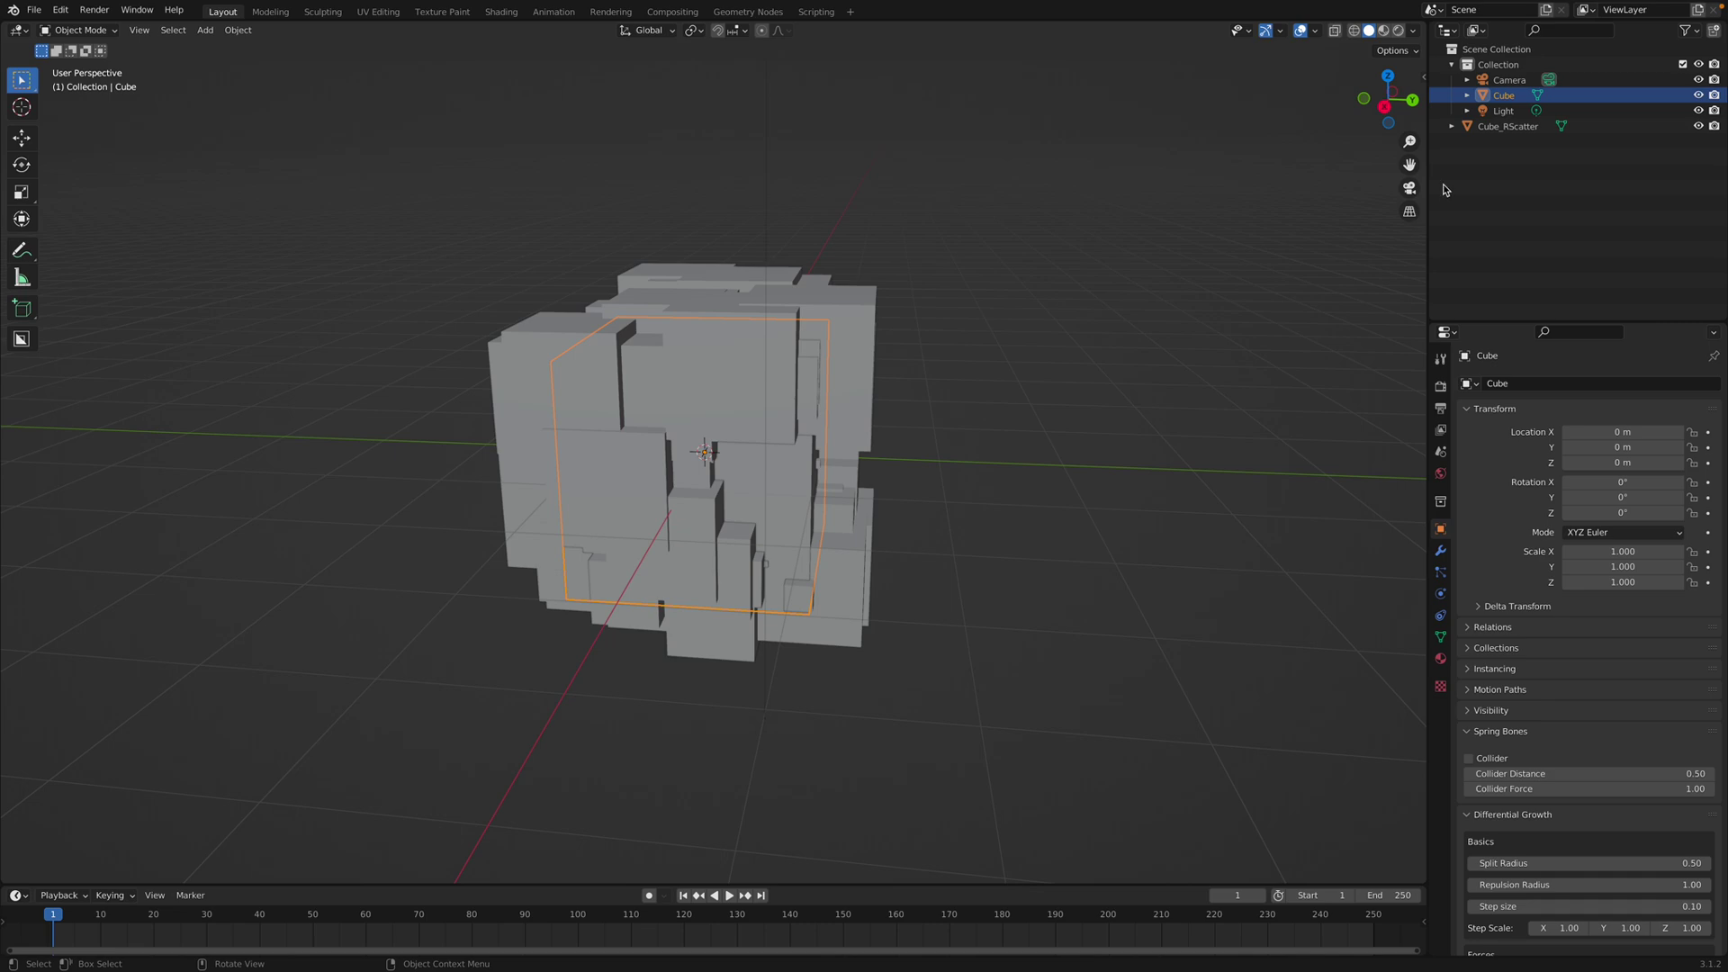
click(1508, 126)
key(g)
key(y)
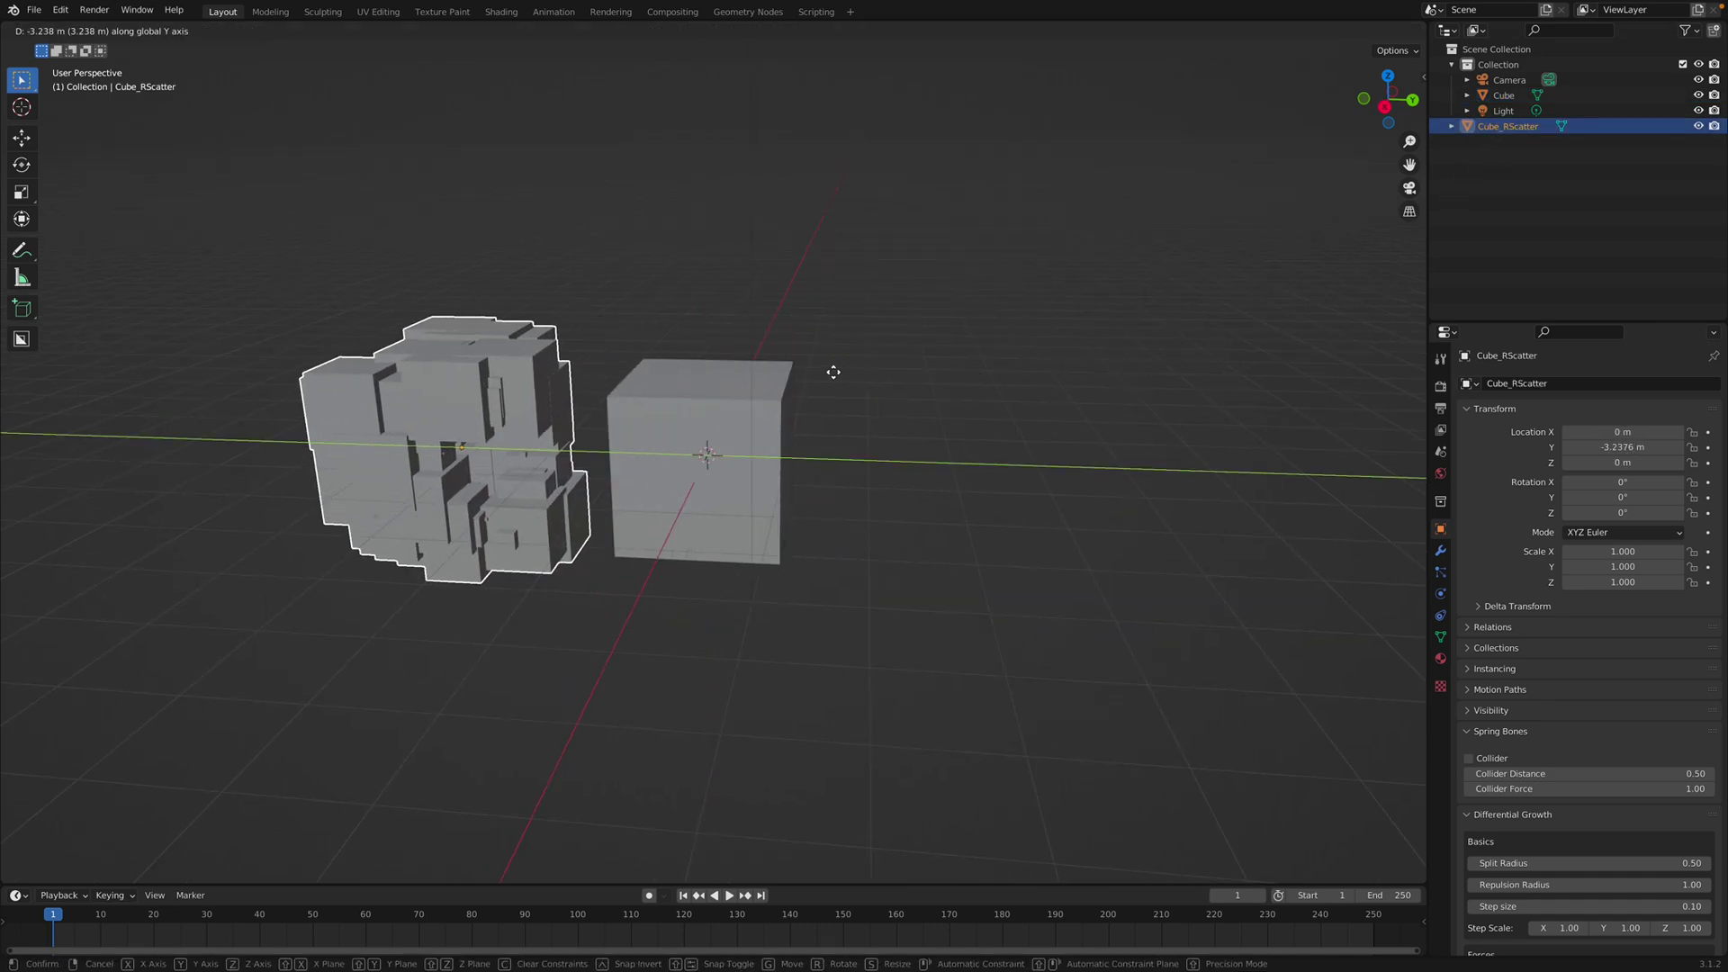
click(717, 372)
shift+middle_drag(682, 406, 829, 433)
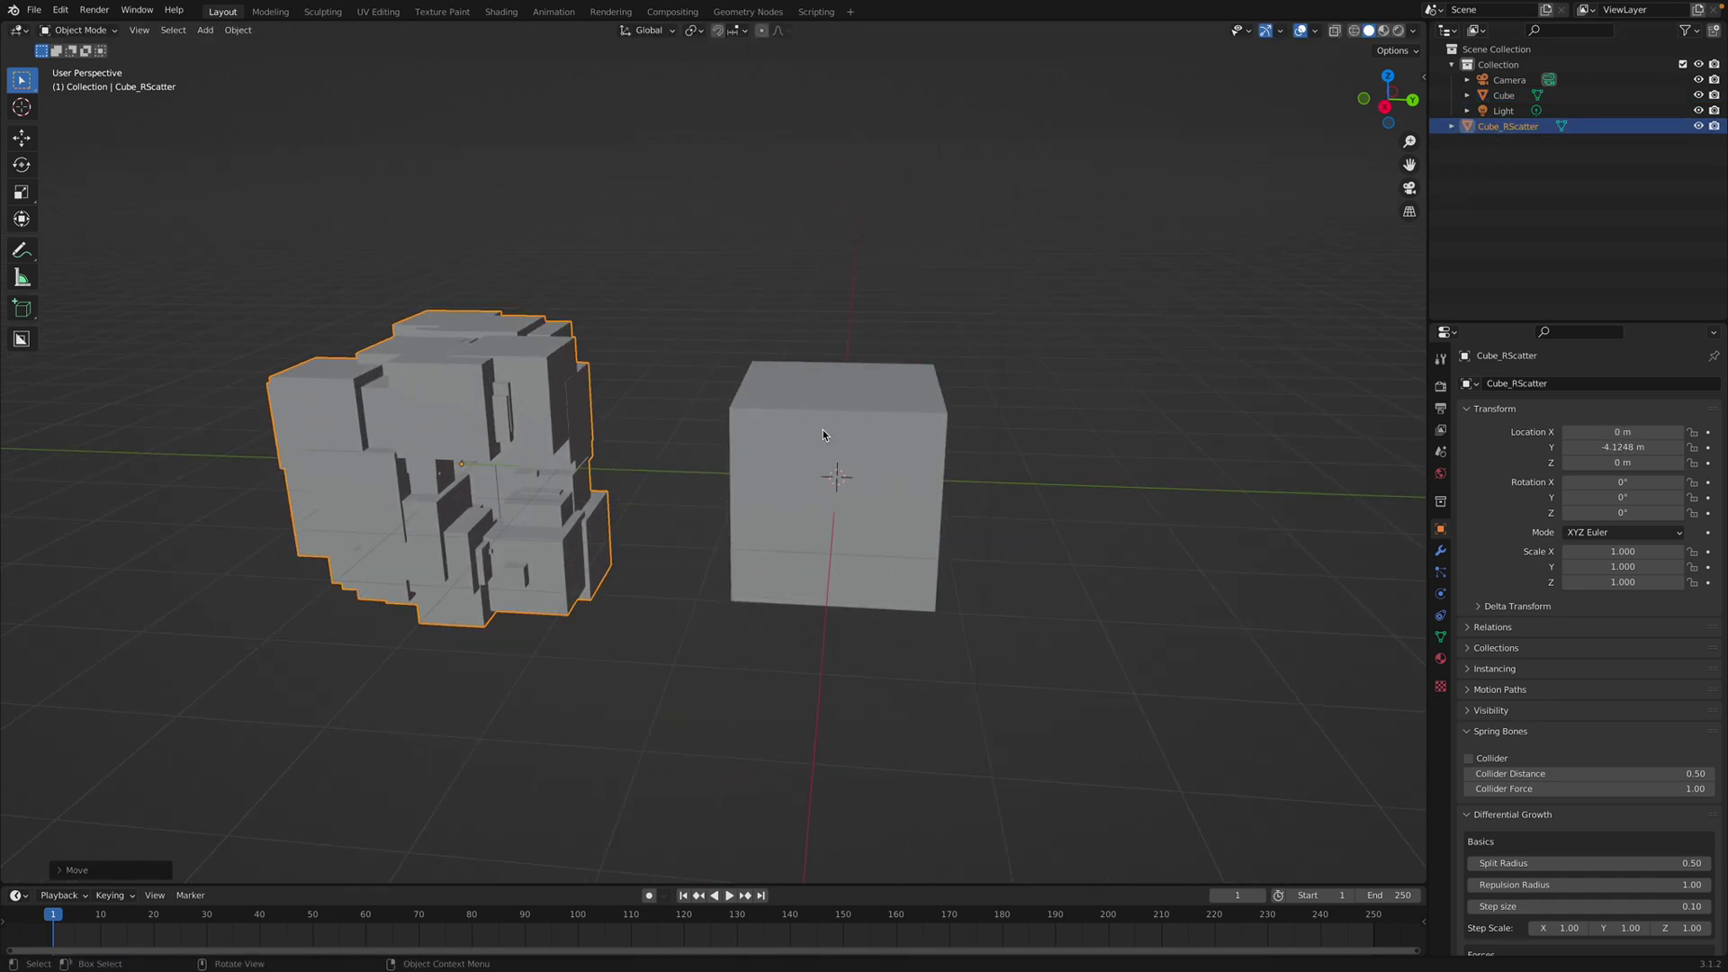
shift+middle_drag(600, 420, 766, 441)
scroll(766, 441, up, 2)
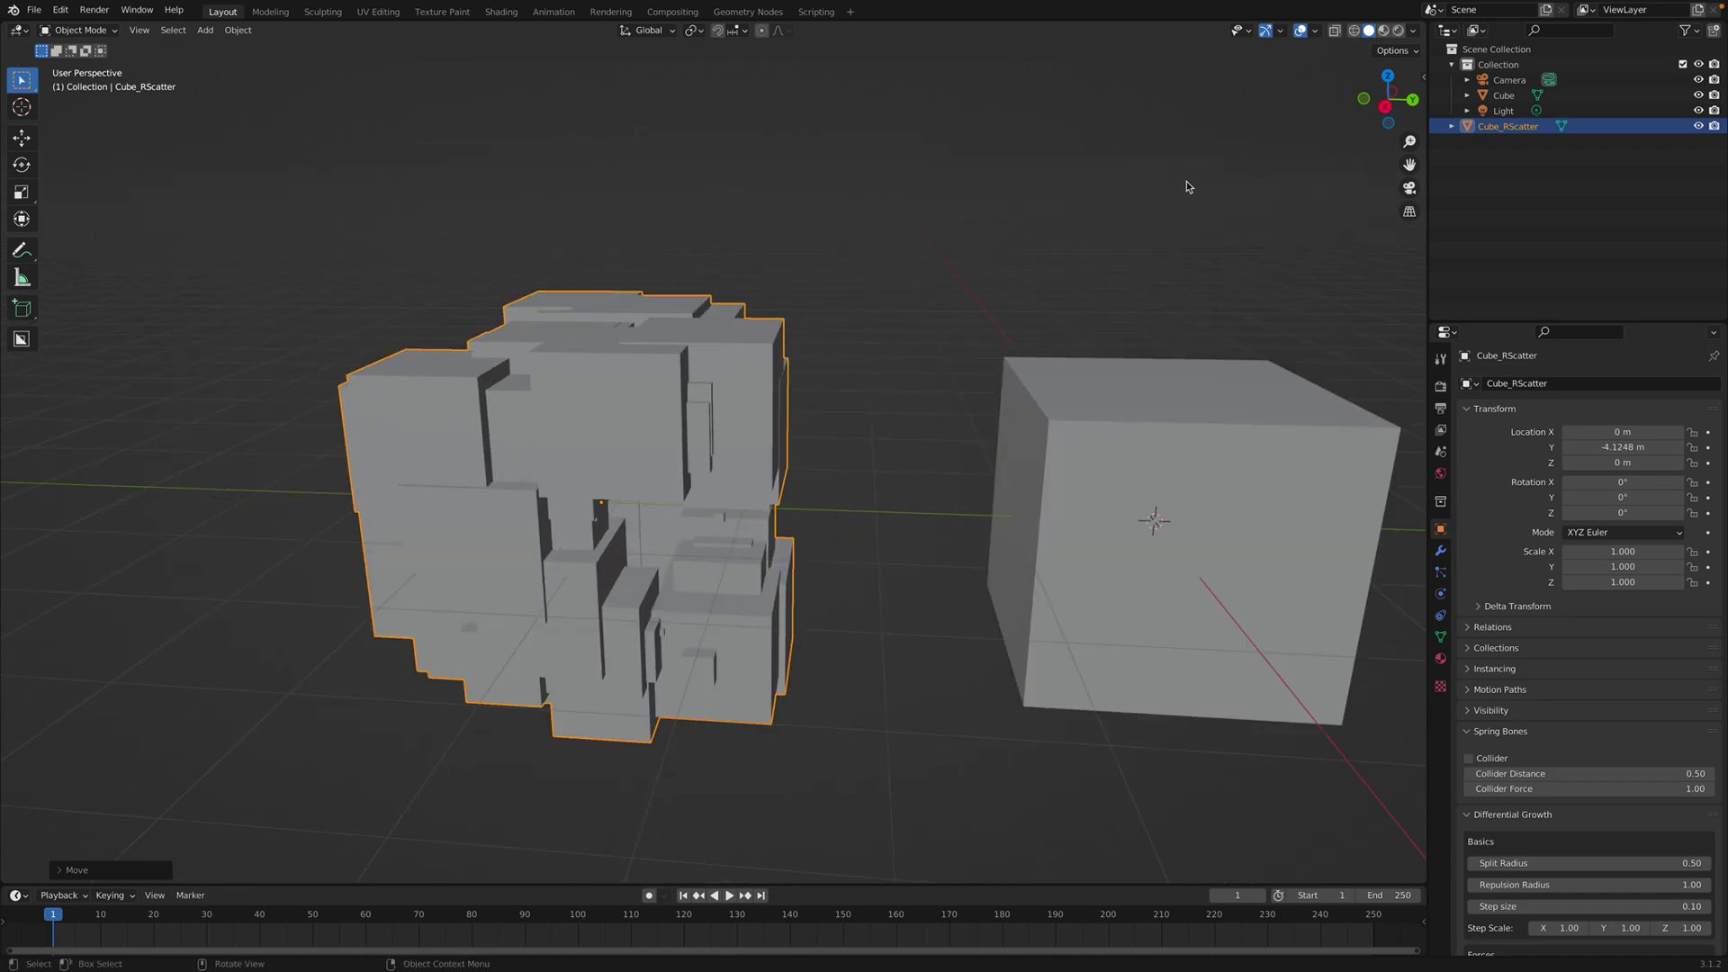
Step: Inspect the overlapping geometry inside the scattered object using X-ray and Wireframe shading
click(1335, 32)
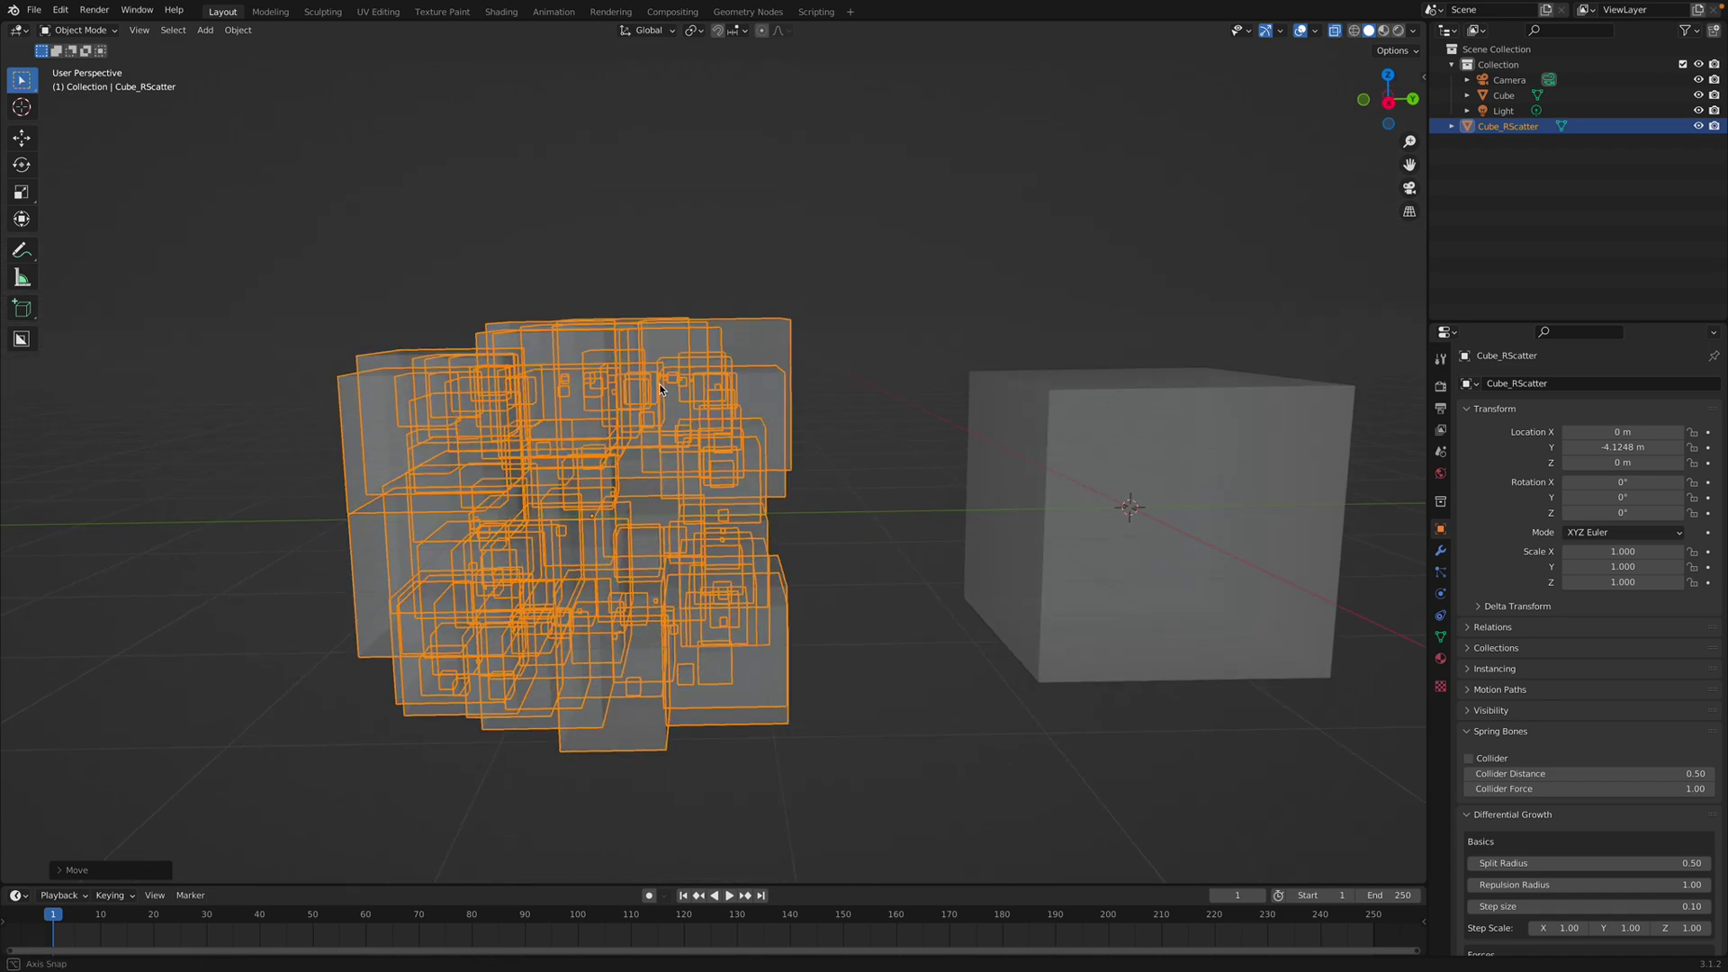
click(1335, 31)
key(z)
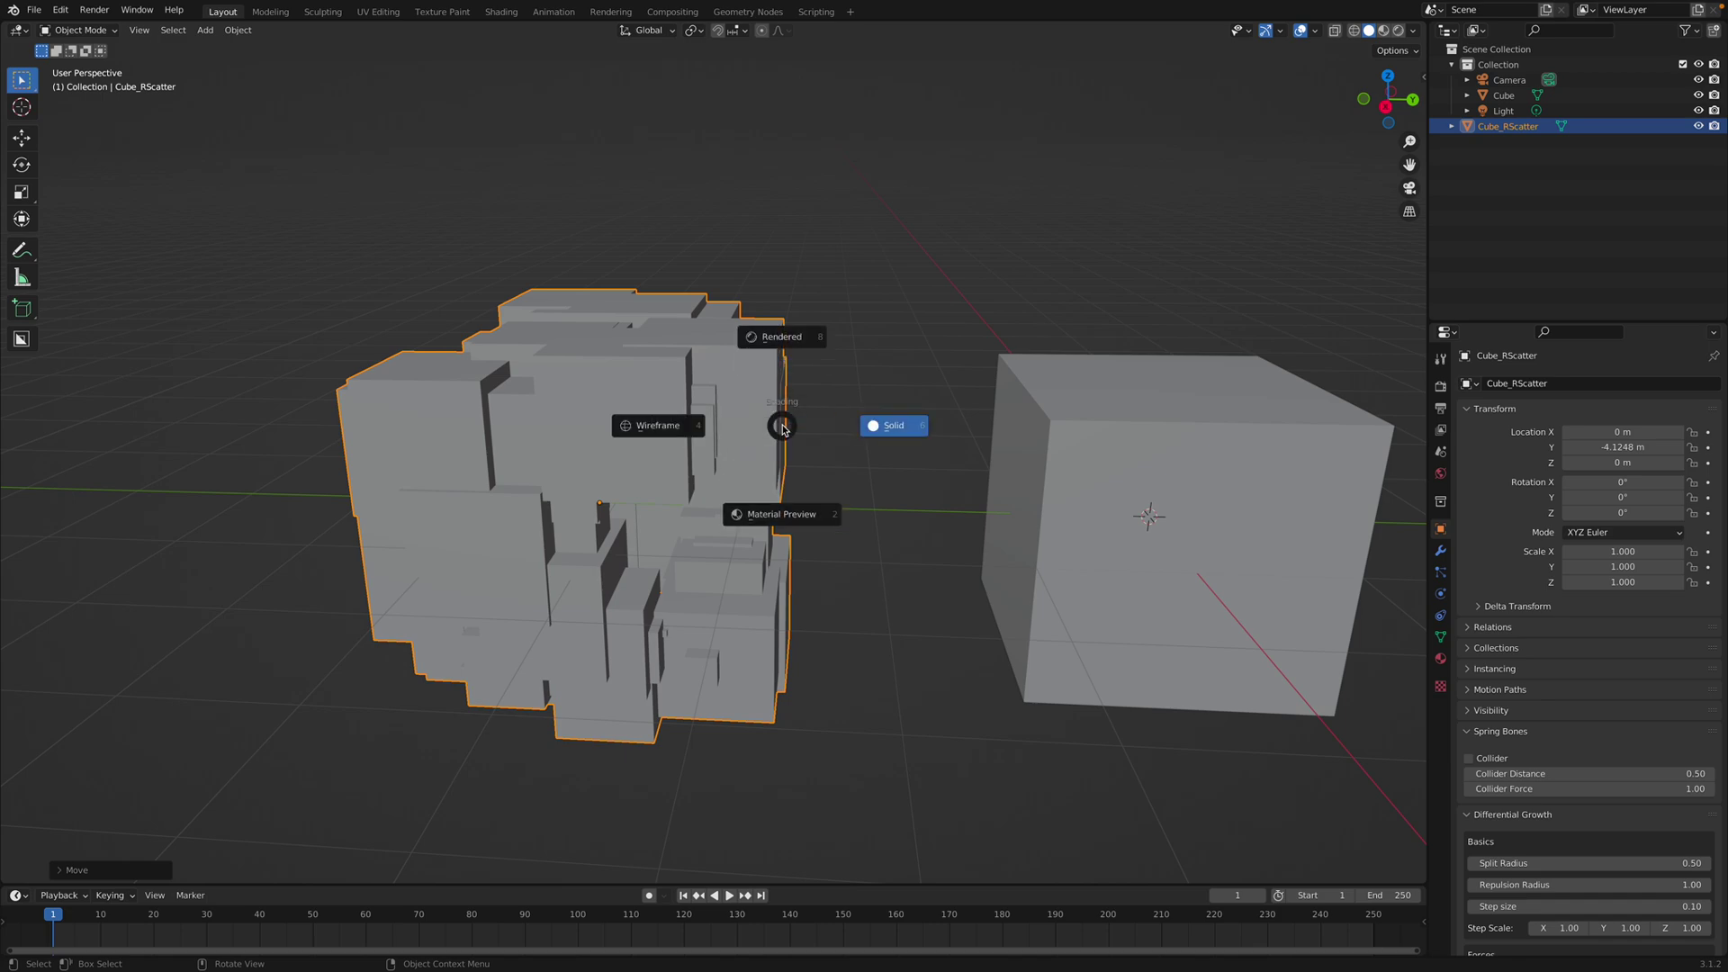
click(666, 424)
middle_drag(510, 393, 702, 518)
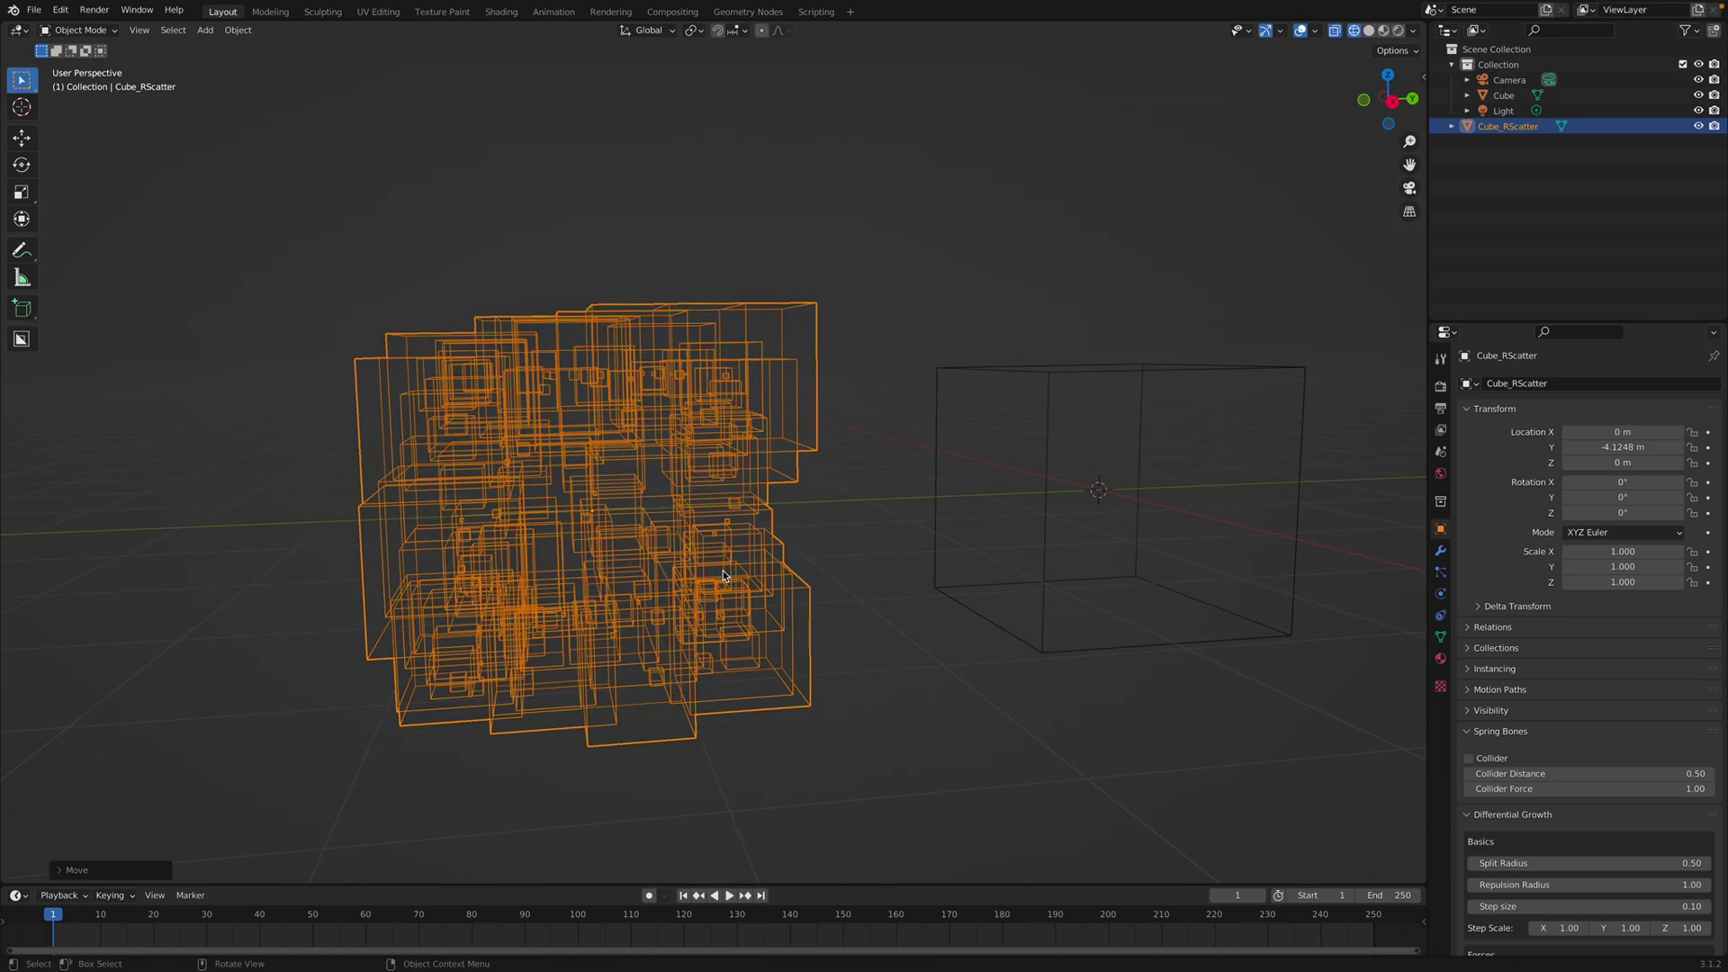
Step: Return the viewport to Solid shading and save the file with the original cube selected
scroll(761, 535, up, 3)
scroll(699, 534, down, 4)
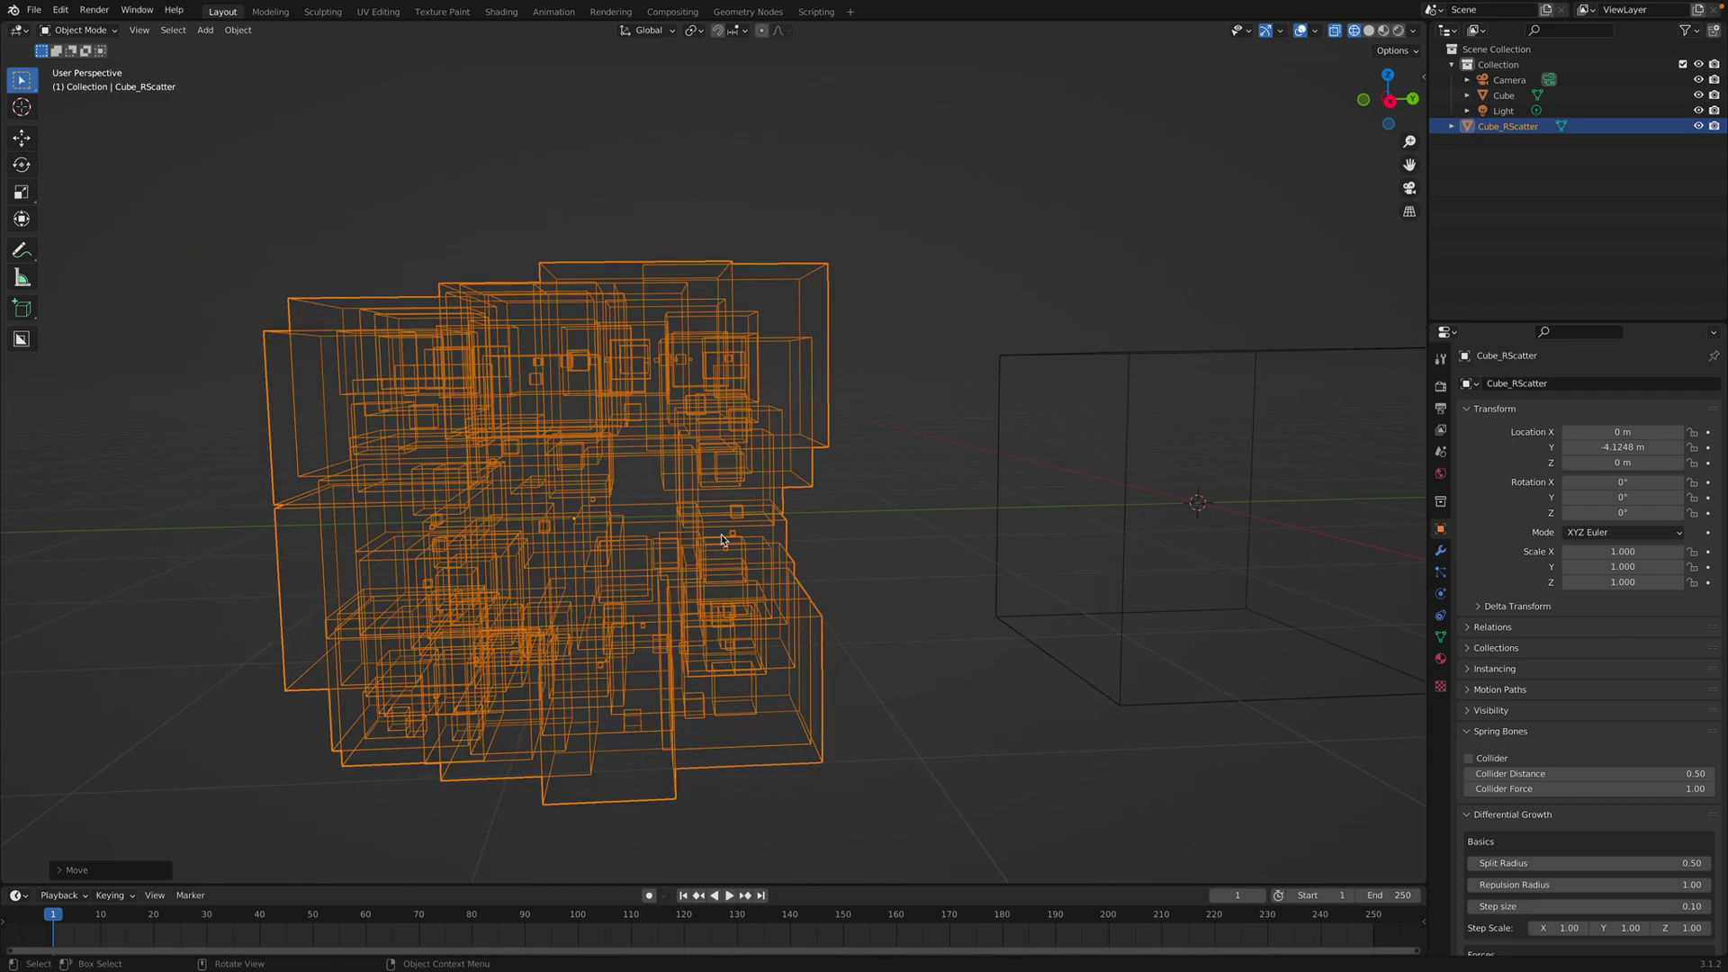
key(z)
click(833, 538)
scroll(833, 539, down, 3)
middle_drag(832, 538, 842, 518)
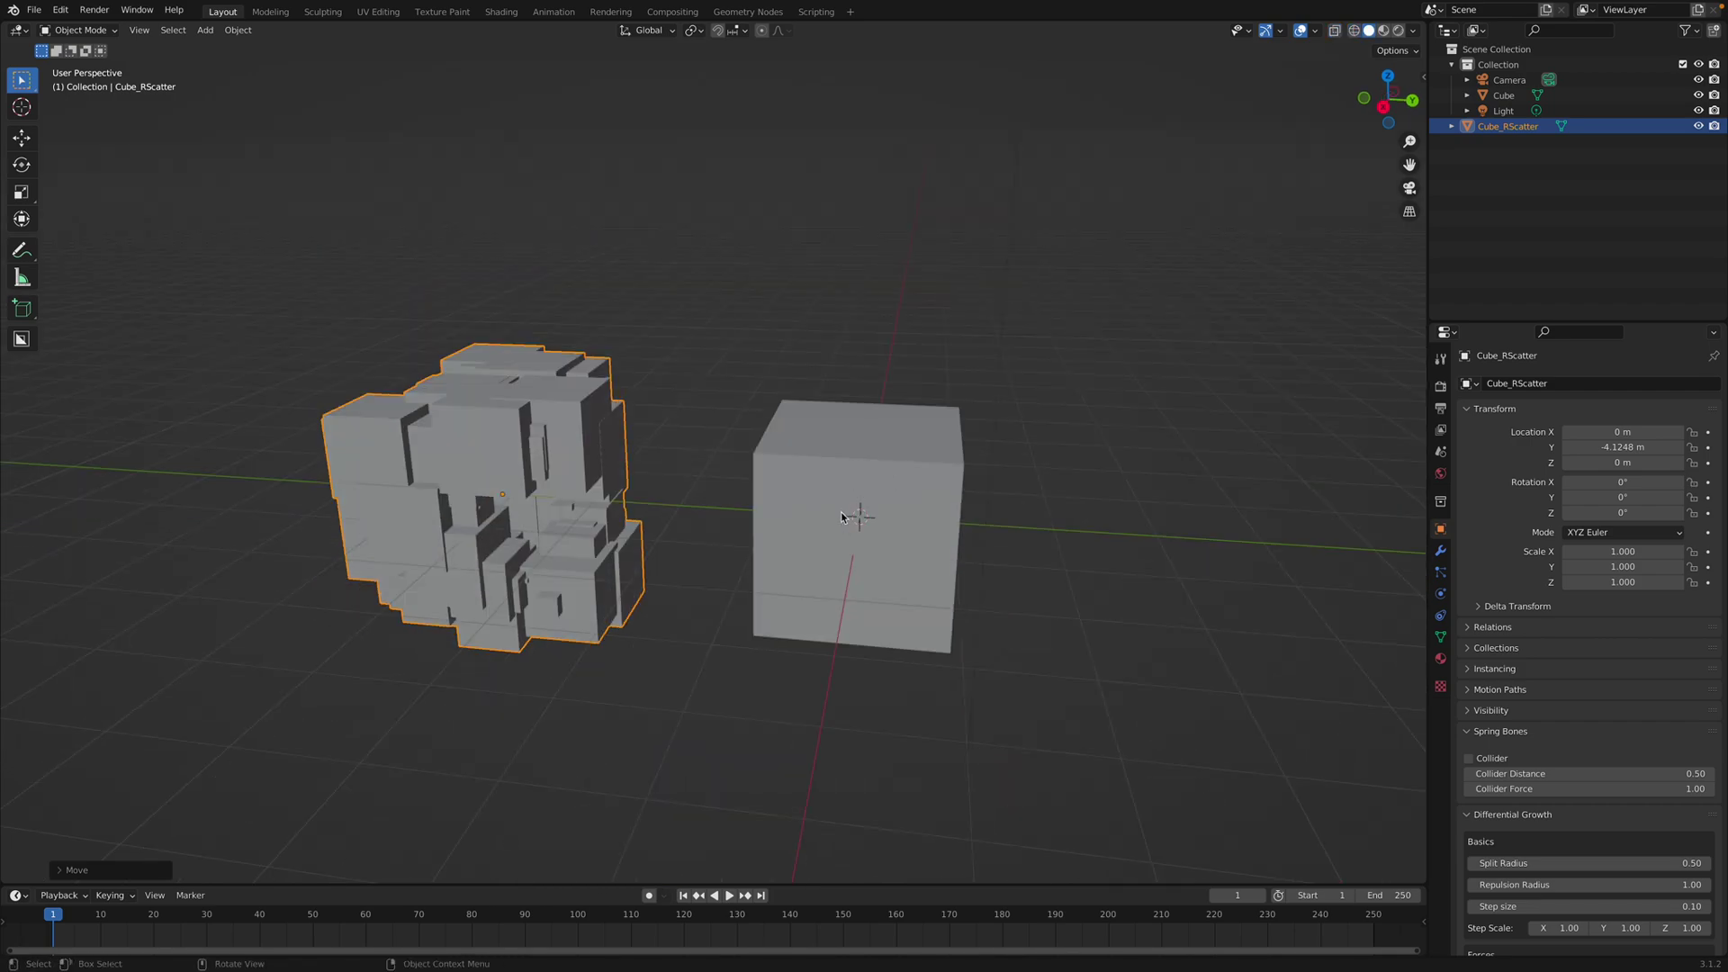
click(855, 465)
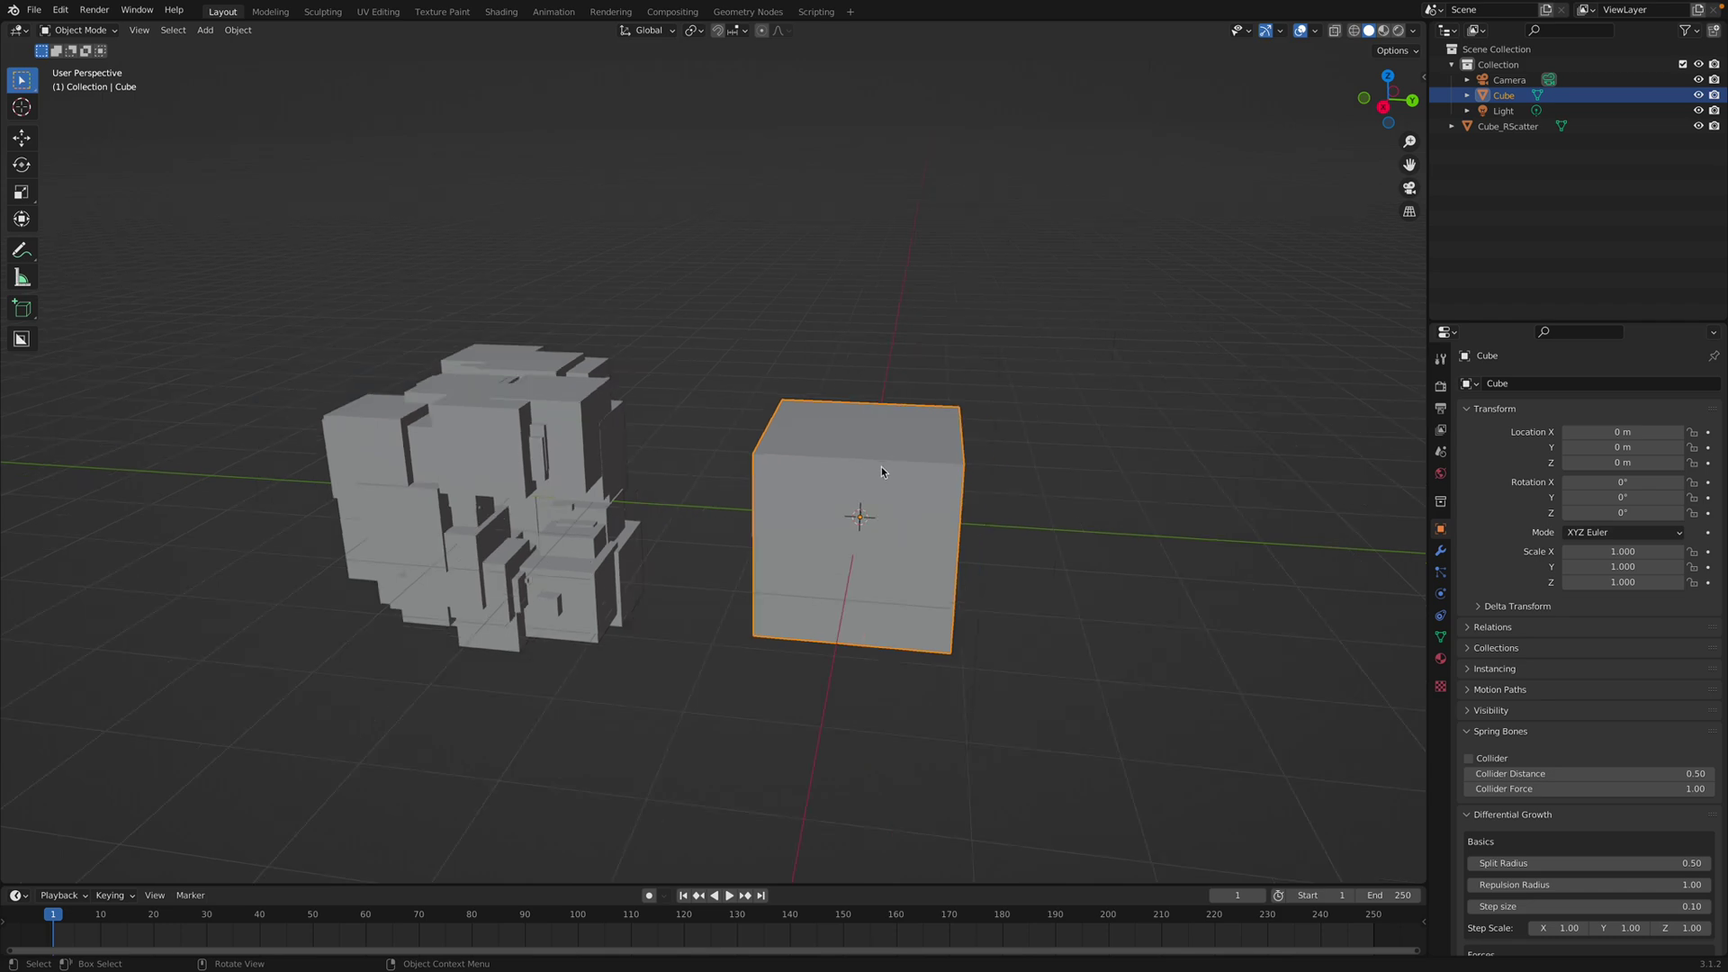
key(ctrl+s)
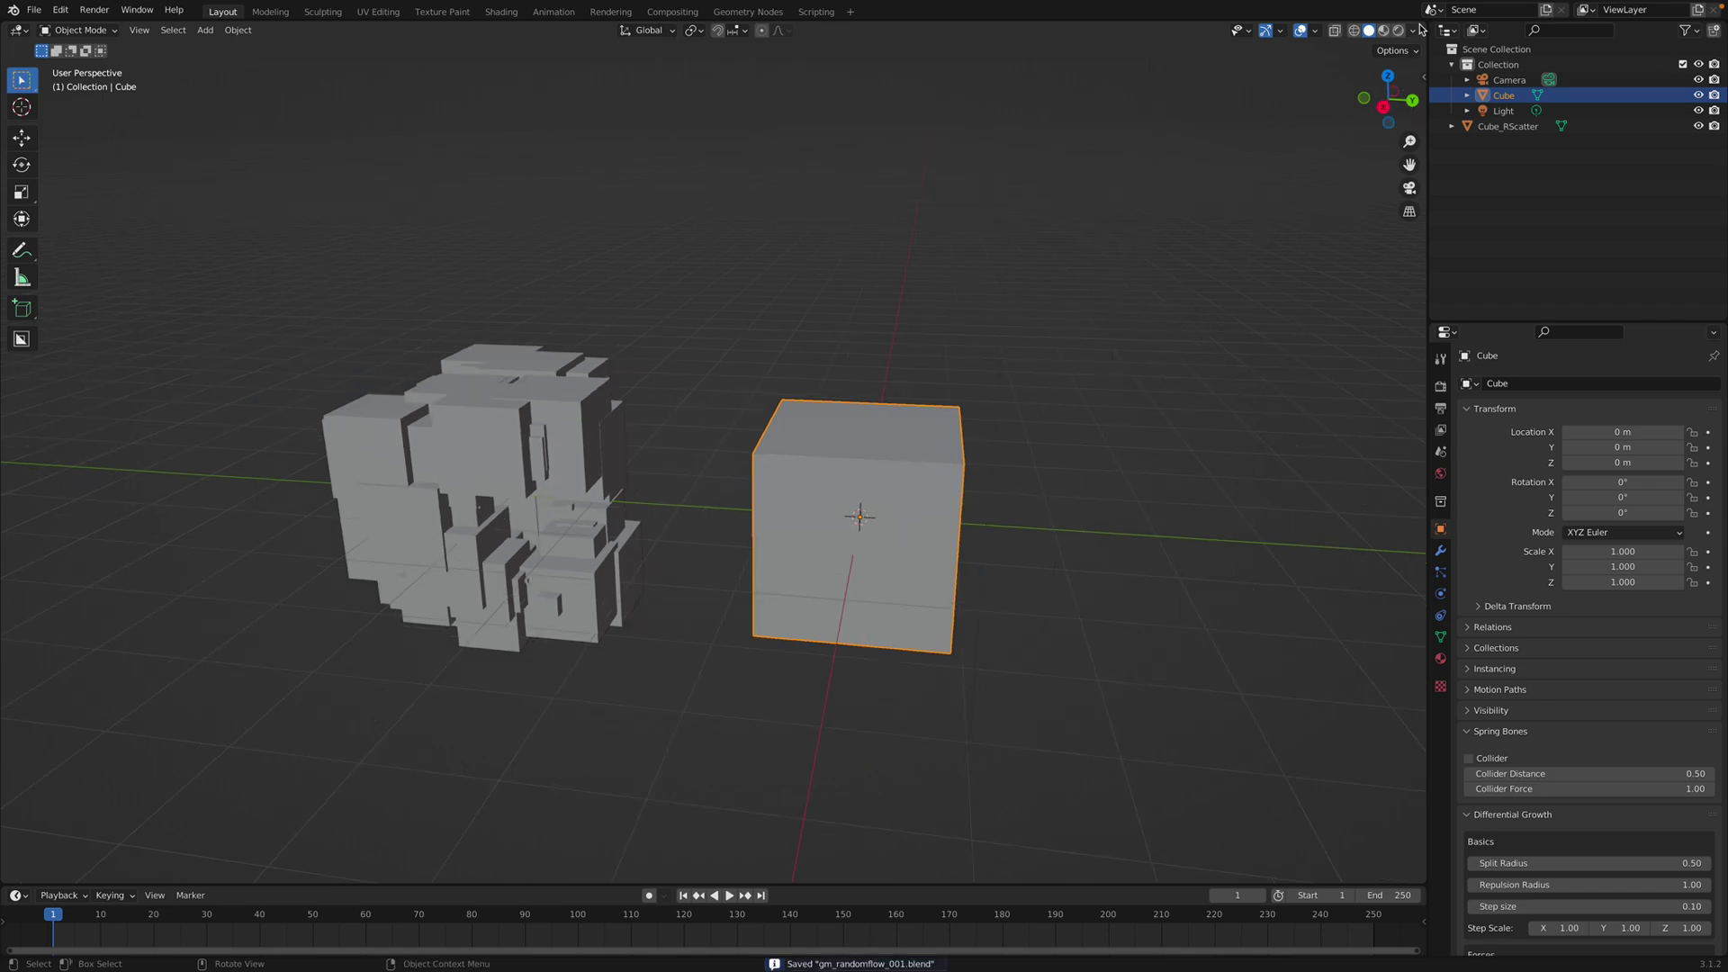
Step: Split the 3D viewport horizontally, turning the upper area into a Geometry Node Editor with a new node tree for the cube
drag(1420, 23, 1404, 451)
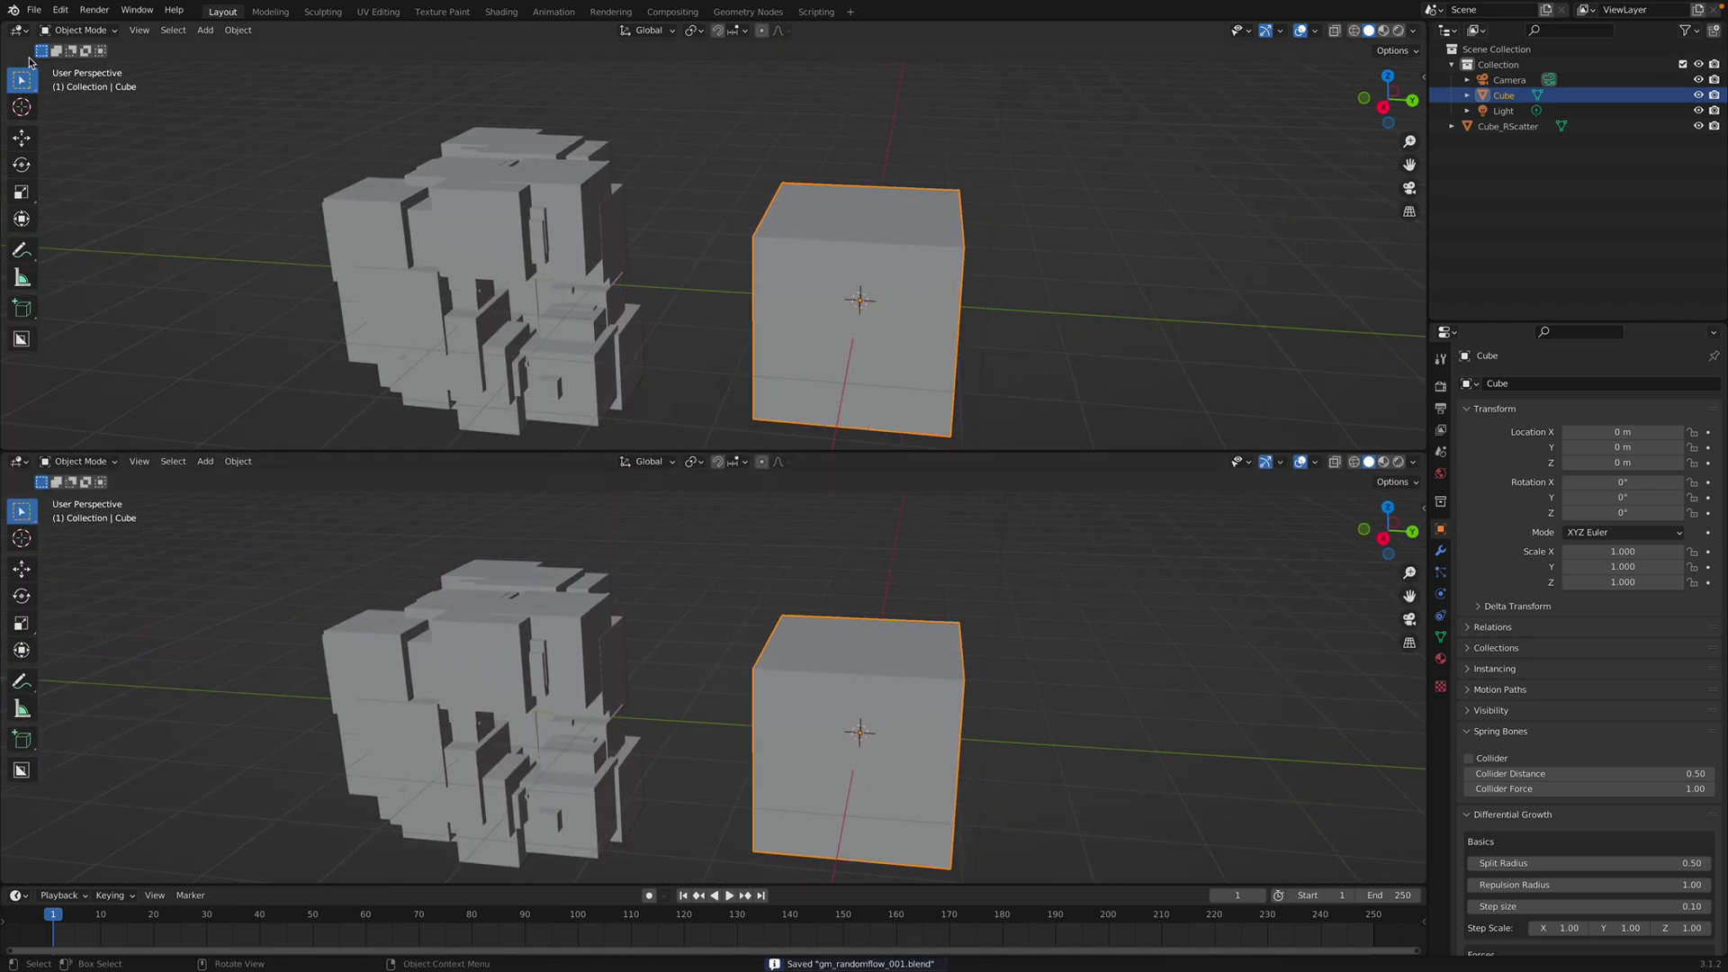
click(18, 31)
click(76, 175)
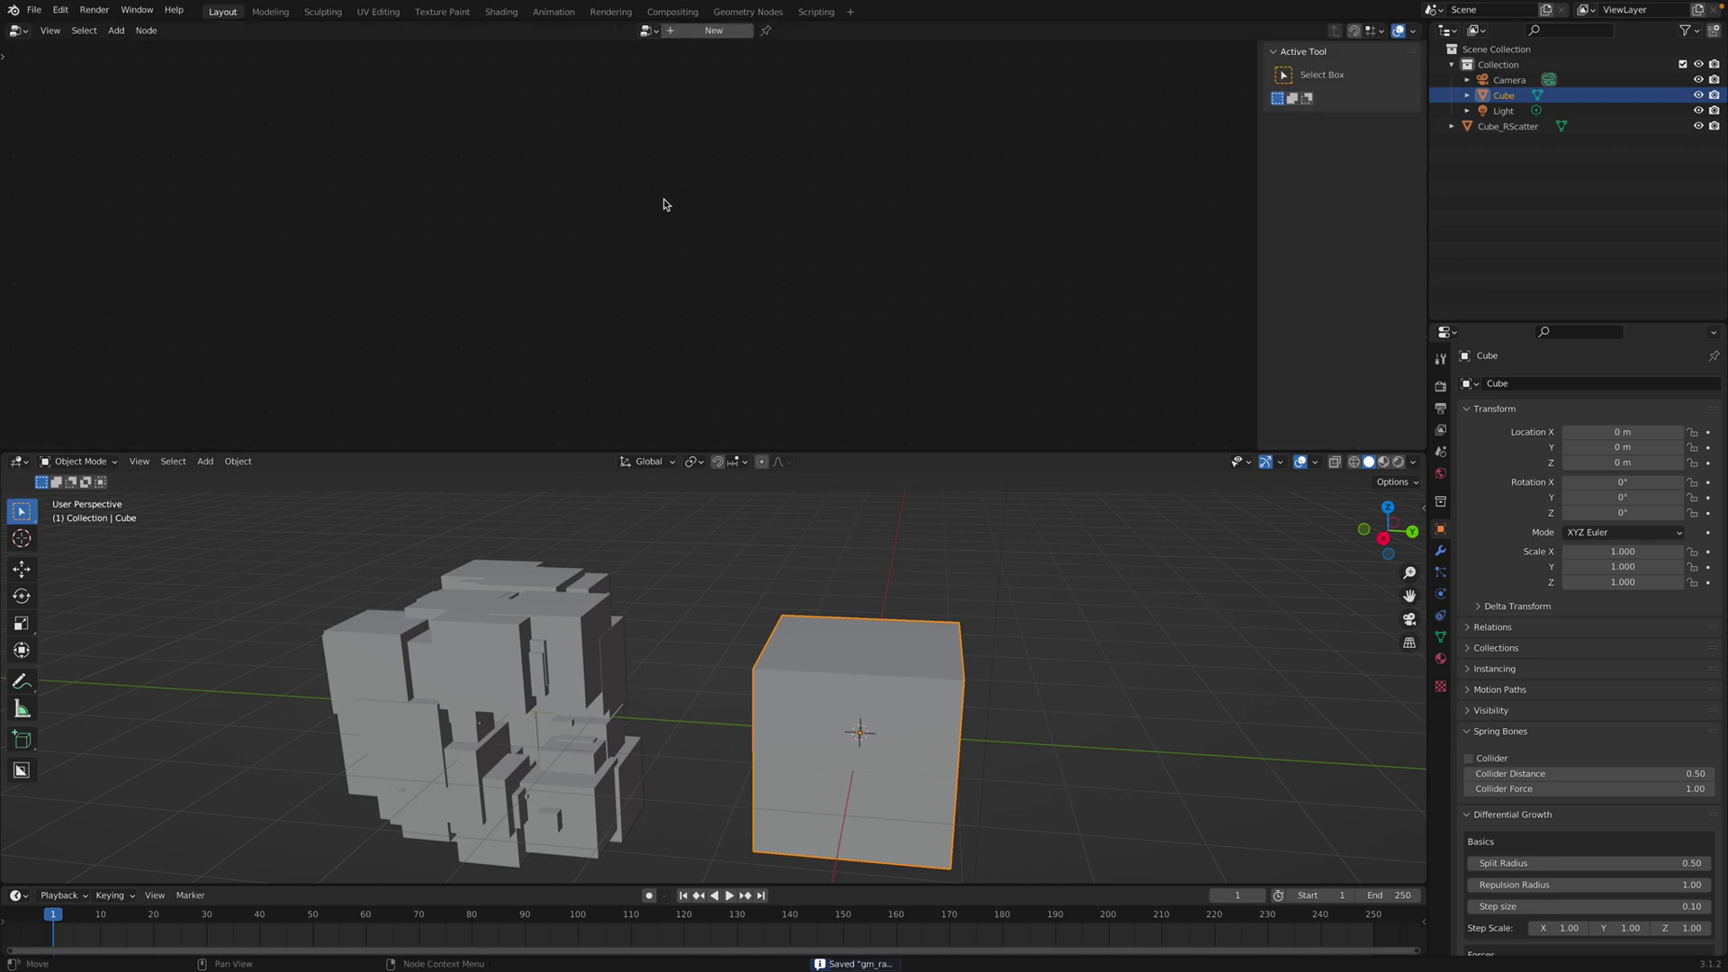
click(697, 31)
scroll(841, 238, up, 6)
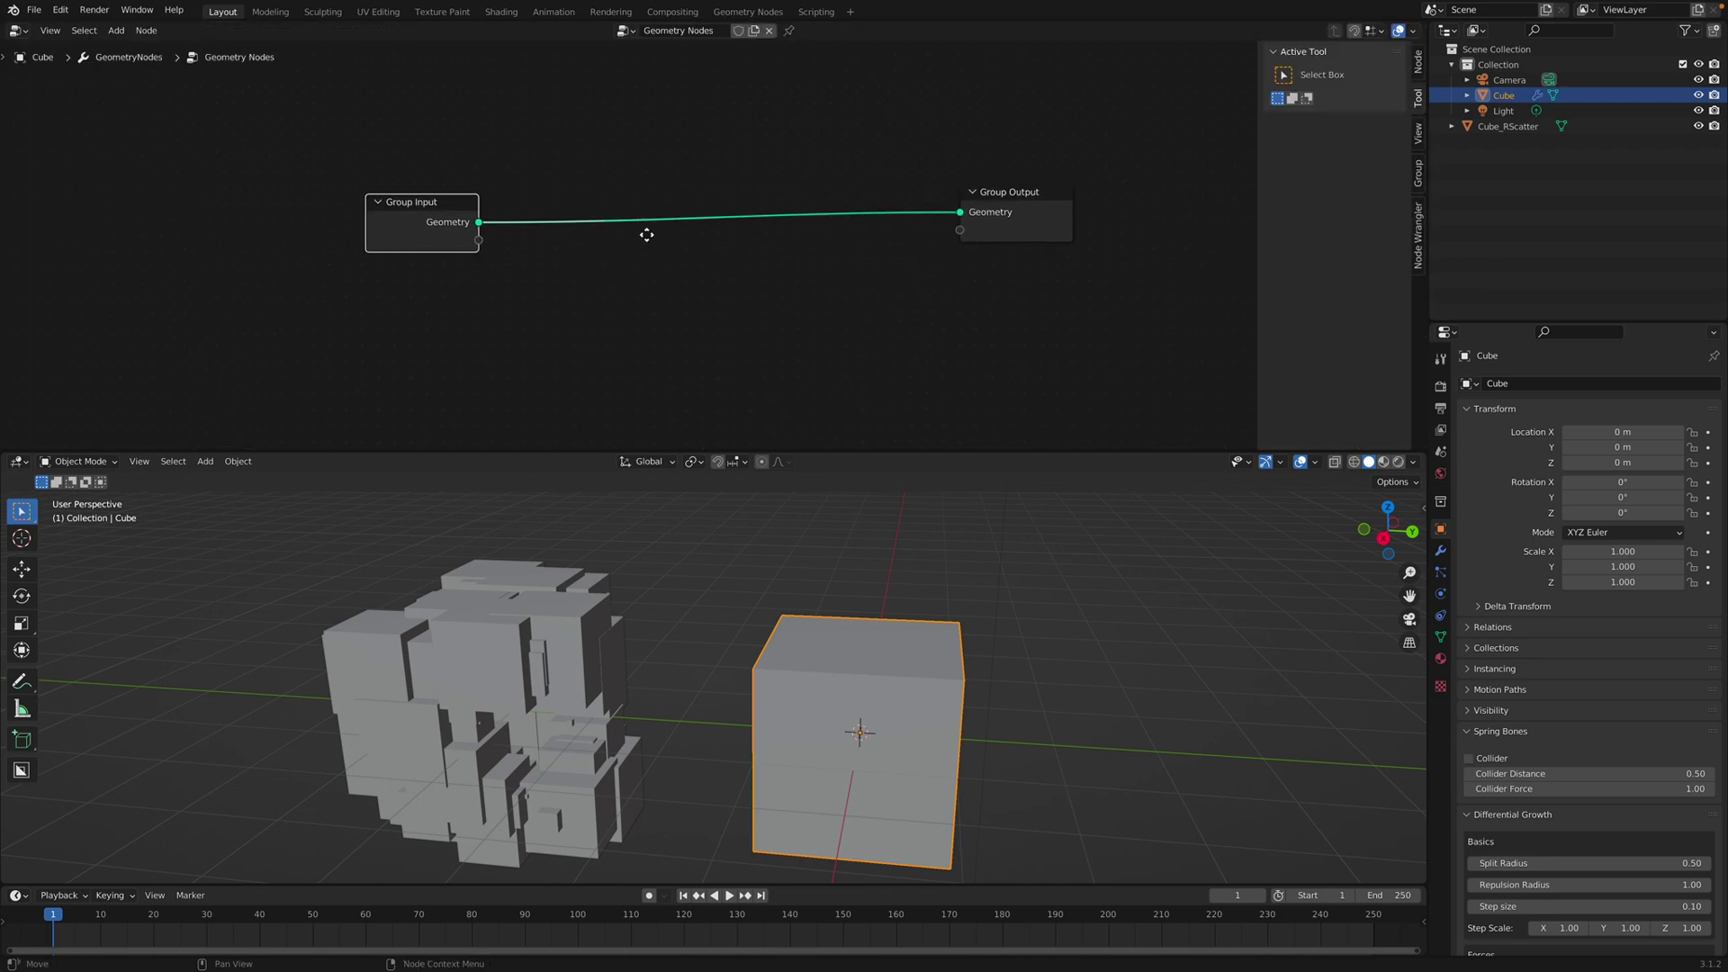
Step: Insert a Distribute Points on Faces node between Group Input and Group Output, and reposition Group Output
key(shift+a)
mouse_move(612, 212)
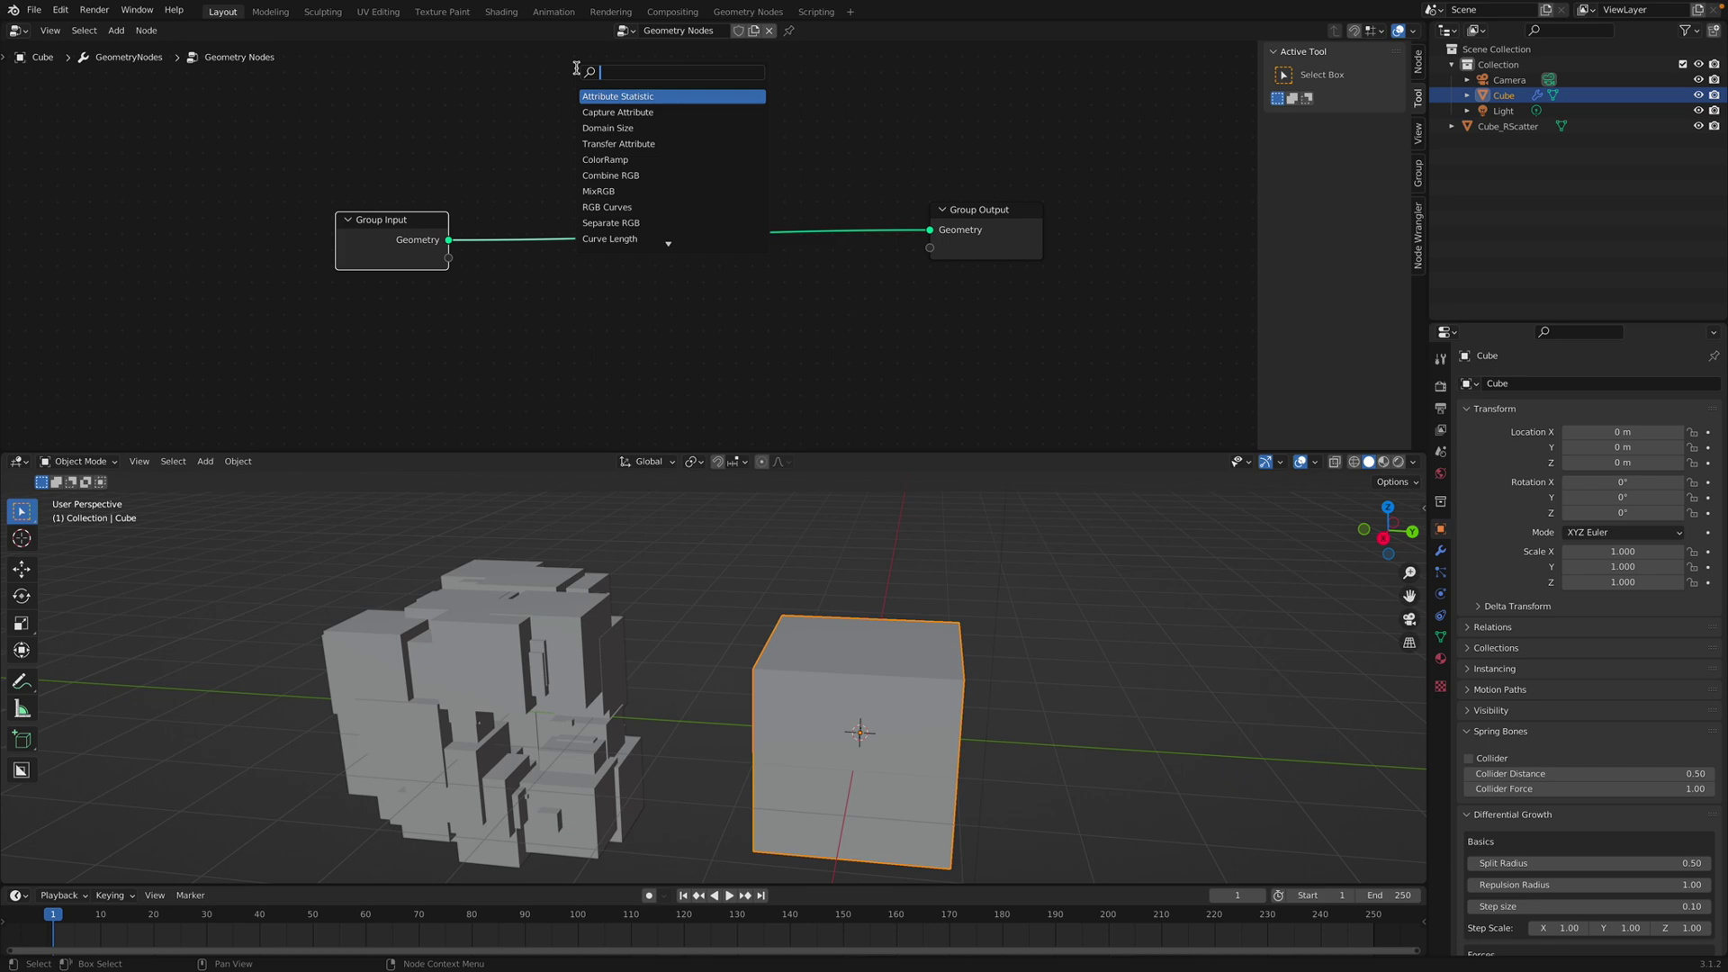
click(576, 67)
text(distr)
key(Return)
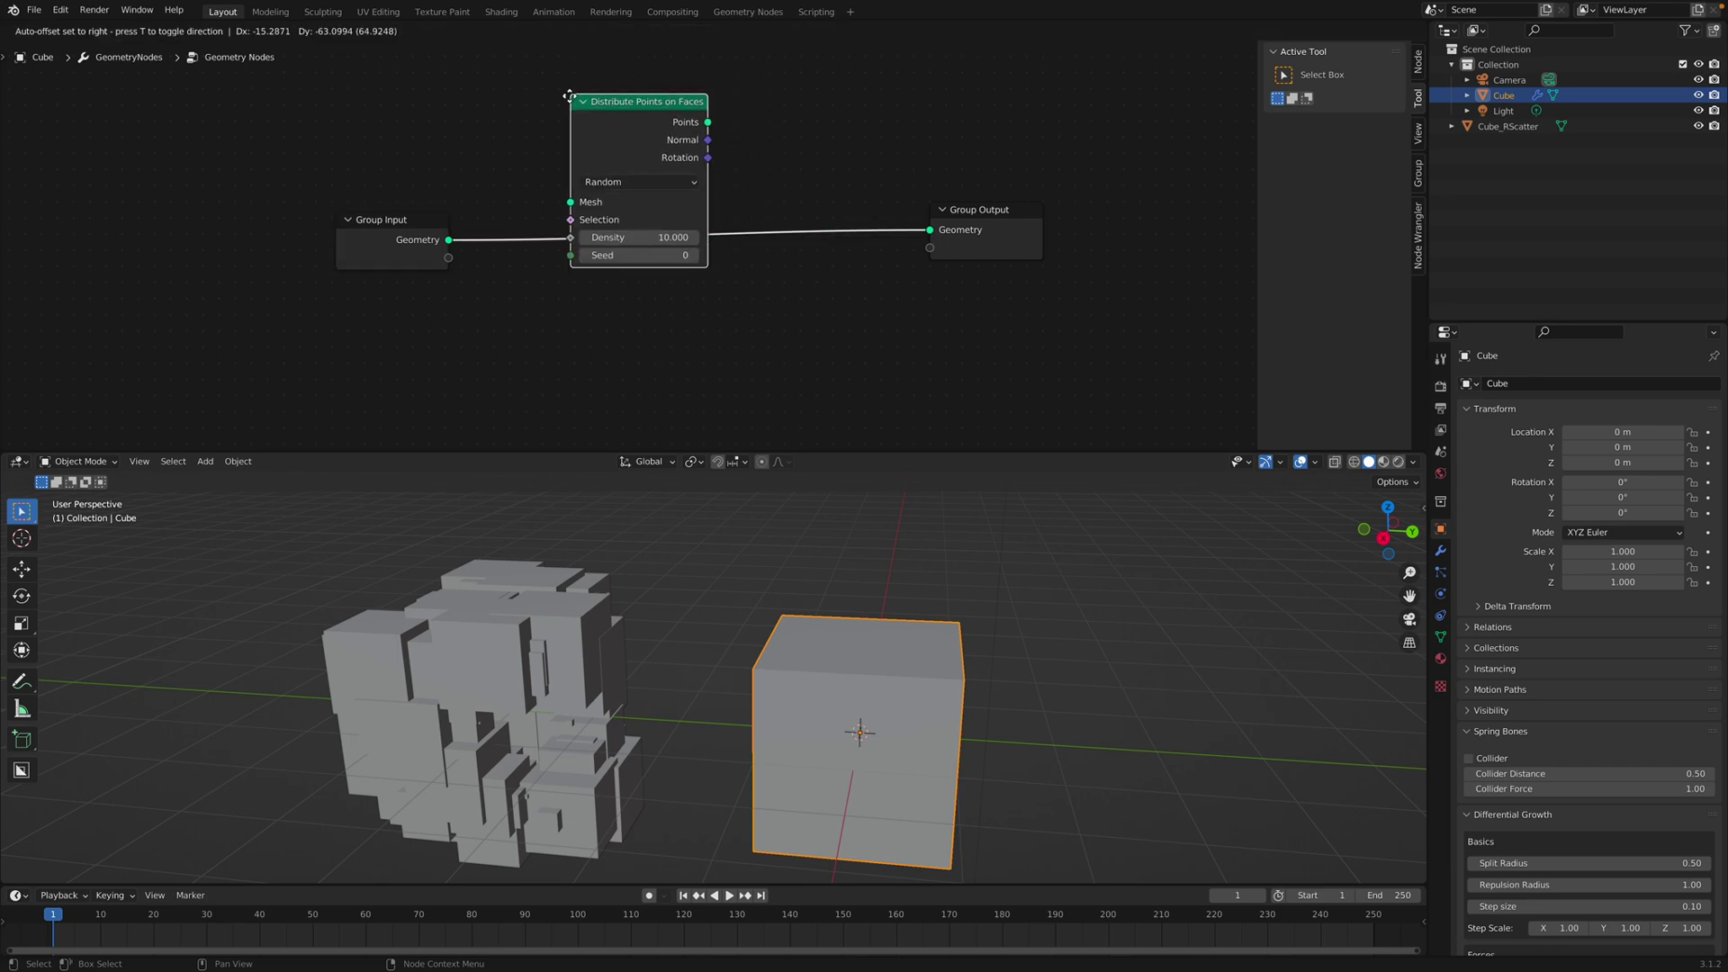
drag(1005, 265, 1014, 279)
middle_drag(665, 231, 684, 206)
Step: Set the Distribute Points on Faces density to 27.6 and its seed to 46
drag(622, 237, 782, 238)
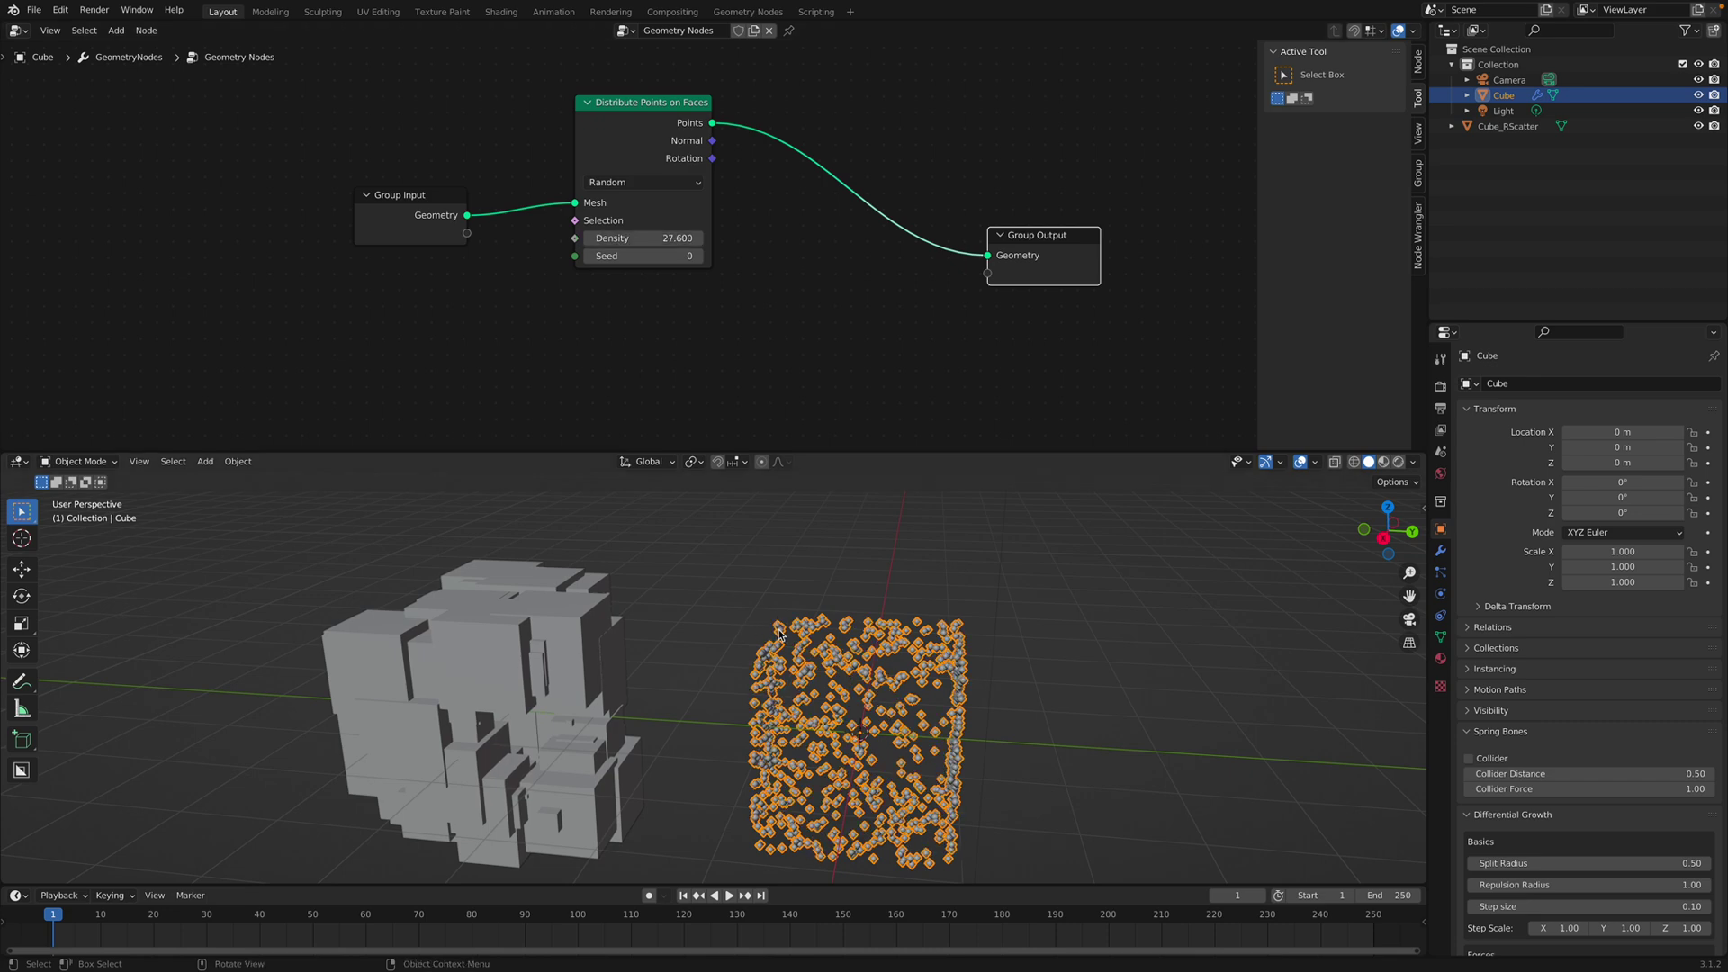
middle_drag(720, 607, 726, 606)
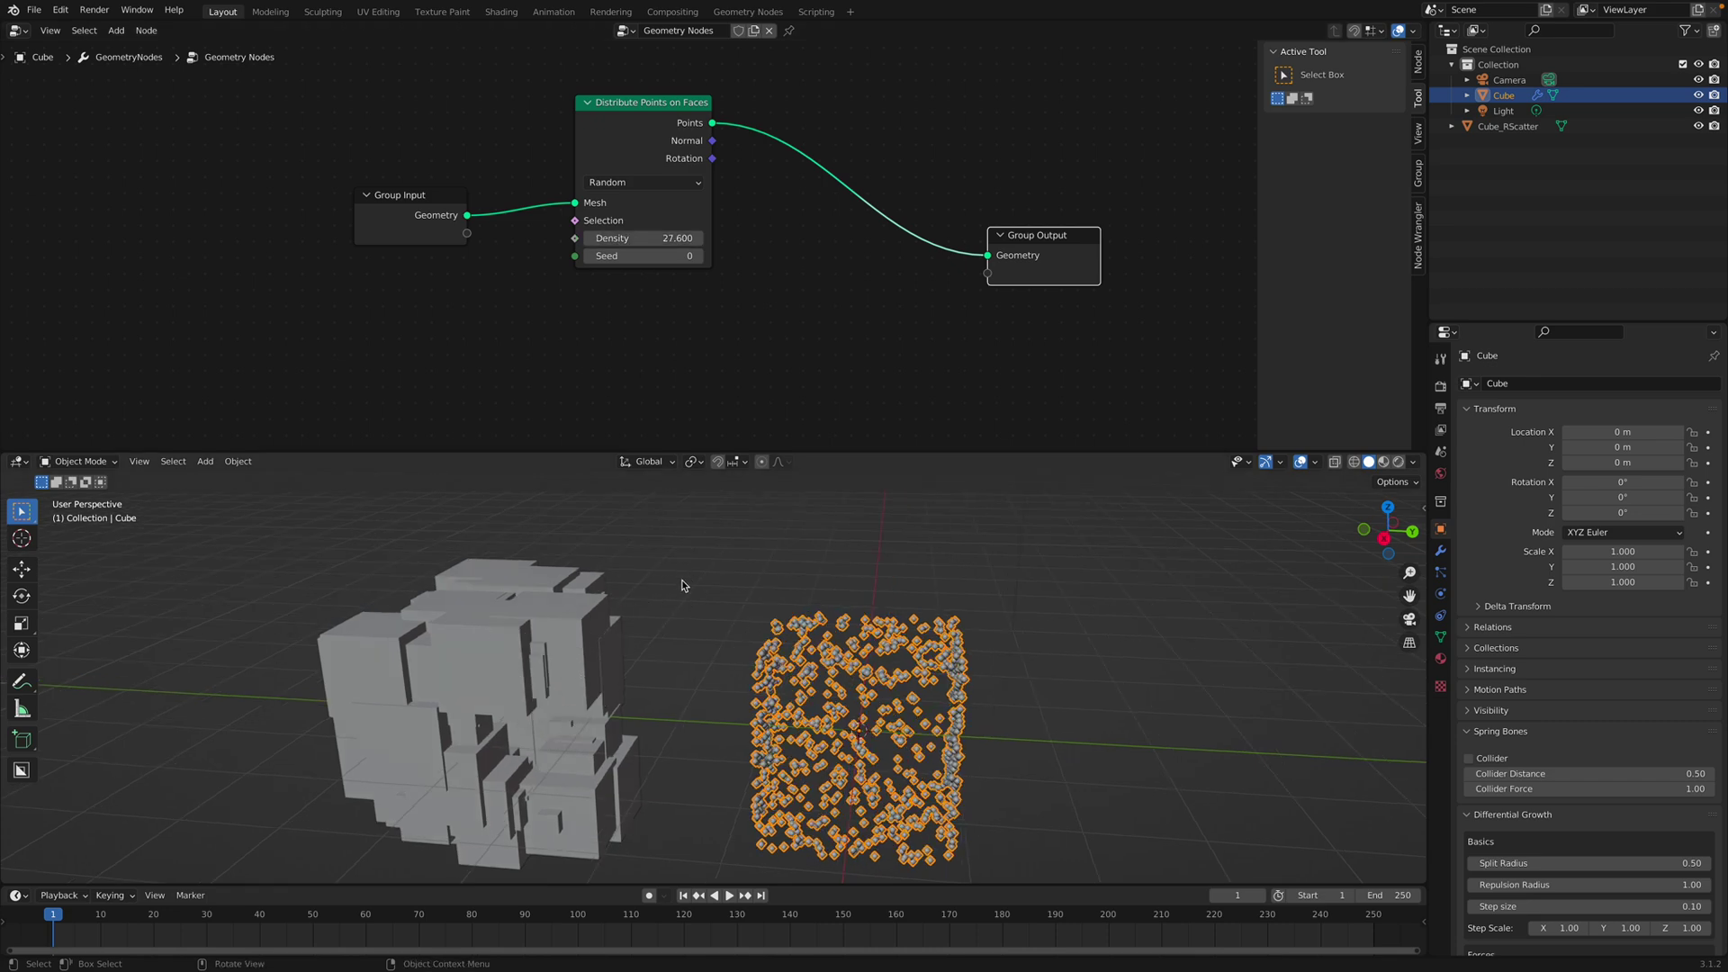
middle_drag(566, 648, 589, 630)
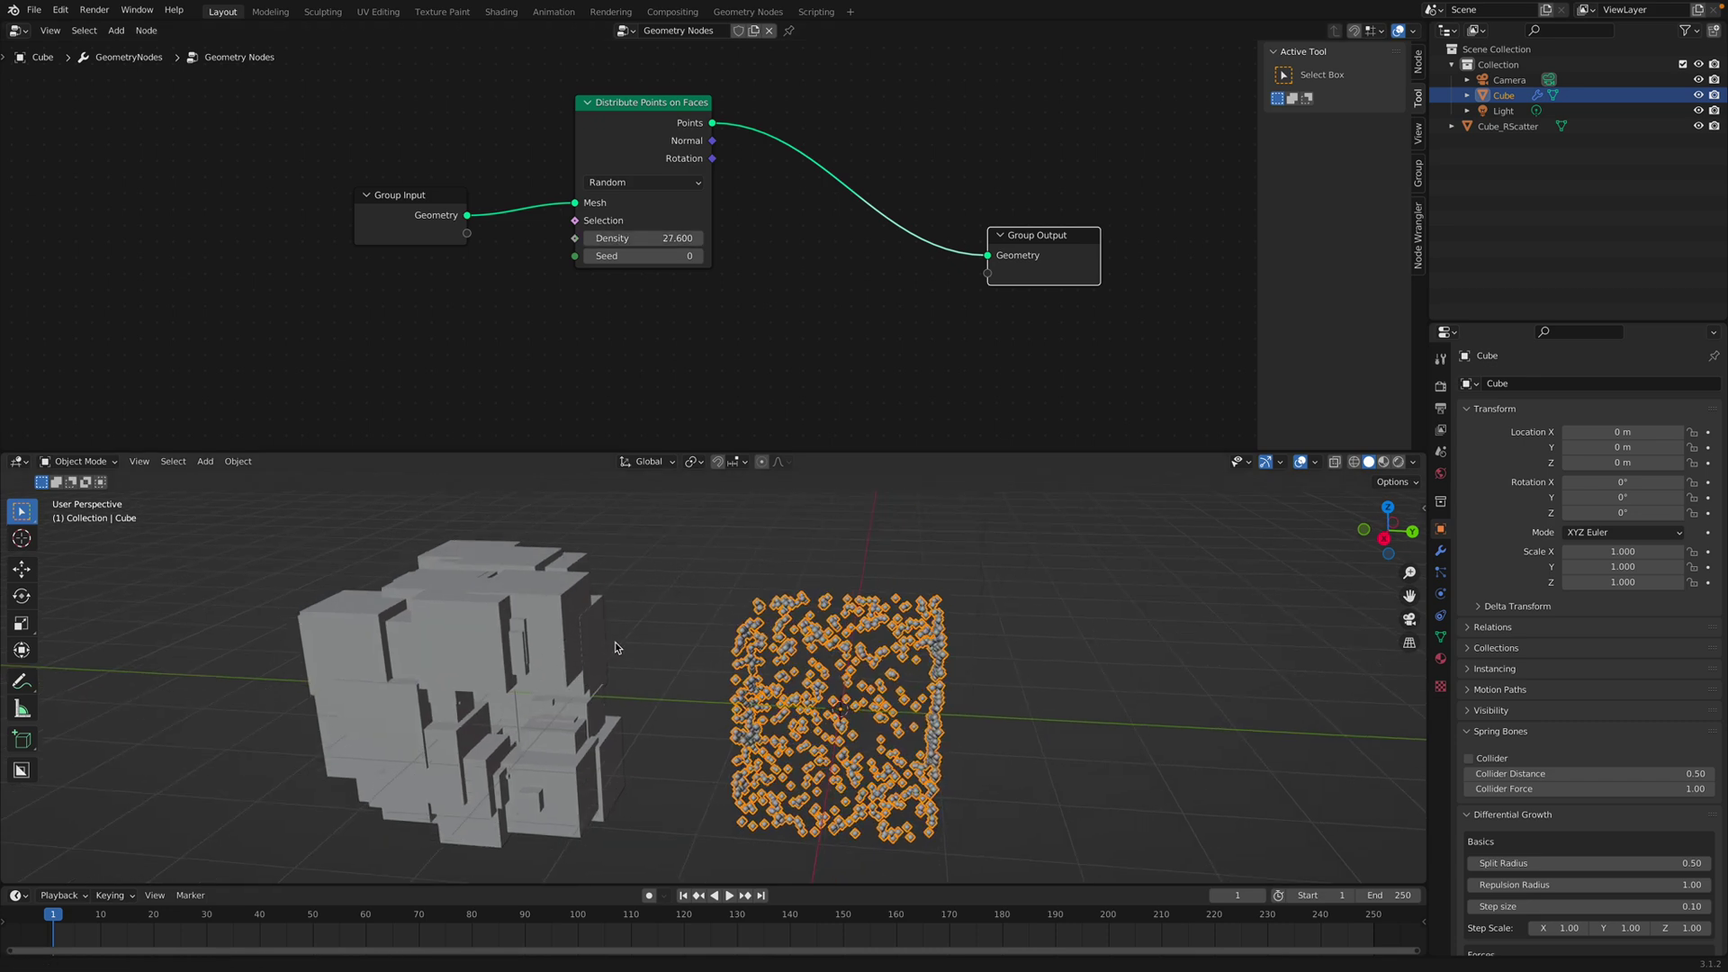
click(654, 111)
drag(642, 256, 684, 256)
Step: Add a Cube mesh primitive node below the Distribute Points on Faces node
key(shift+a)
click(820, 243)
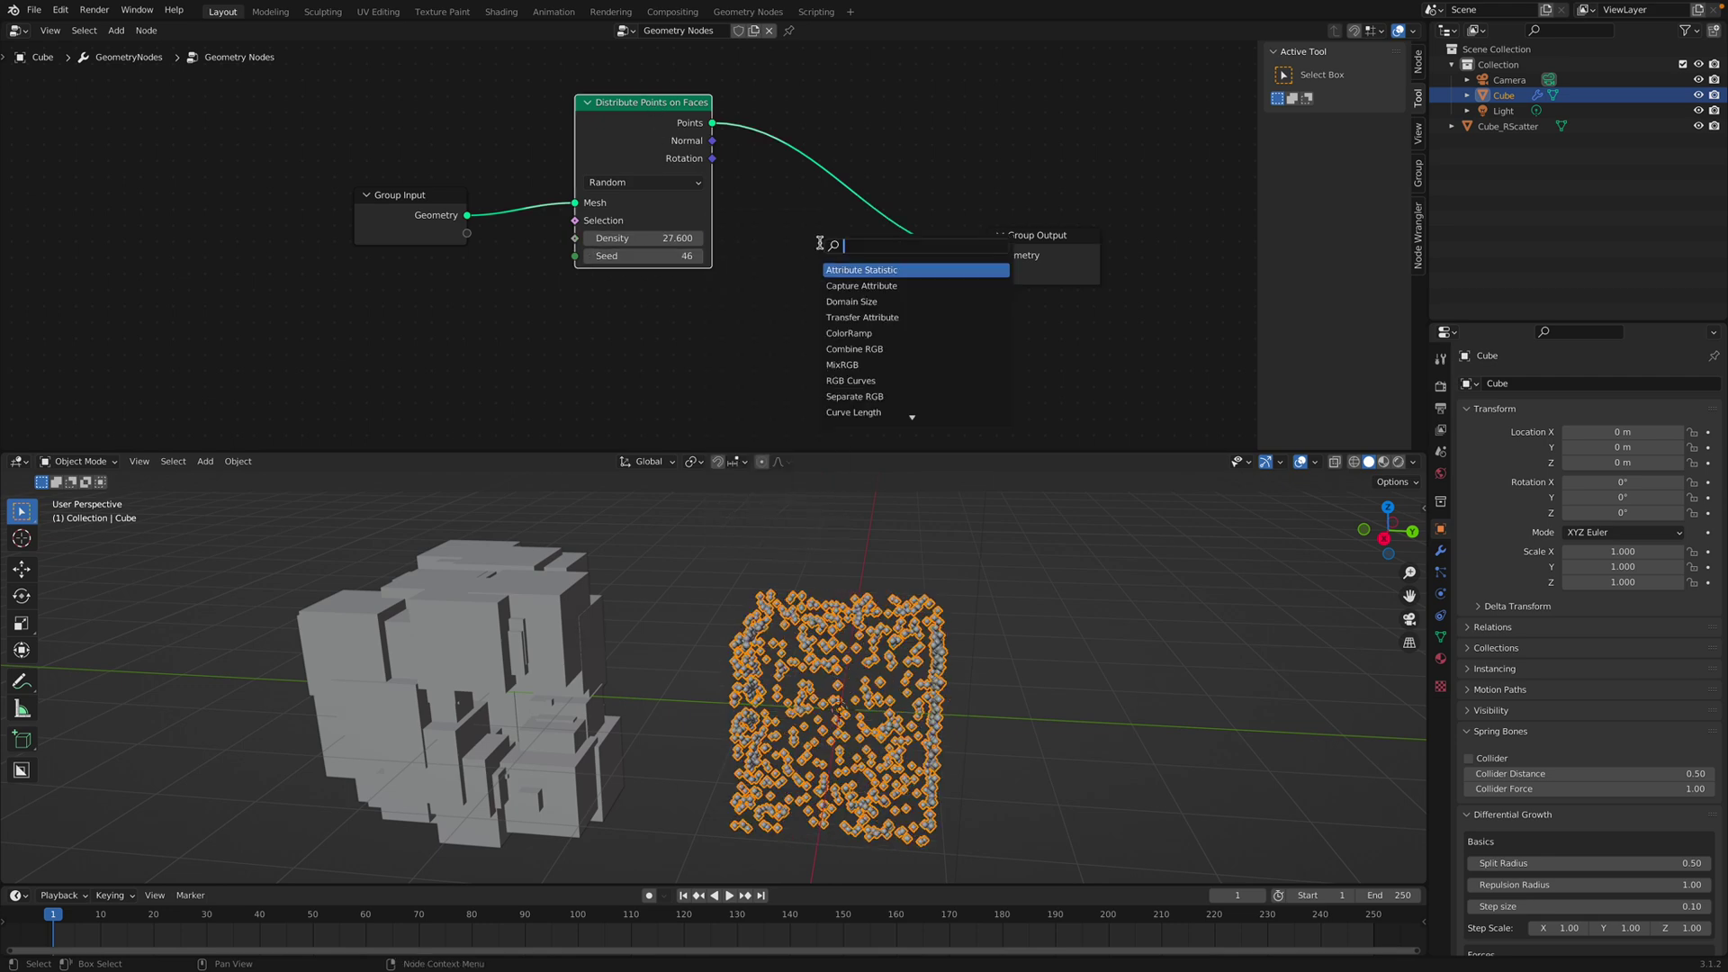
text(cube)
key(Return)
click(604, 305)
Step: Insert an Instance on Points node between Distribute Points on Faces and Group Output
middle_drag(690, 286, 693, 286)
key(shift+a)
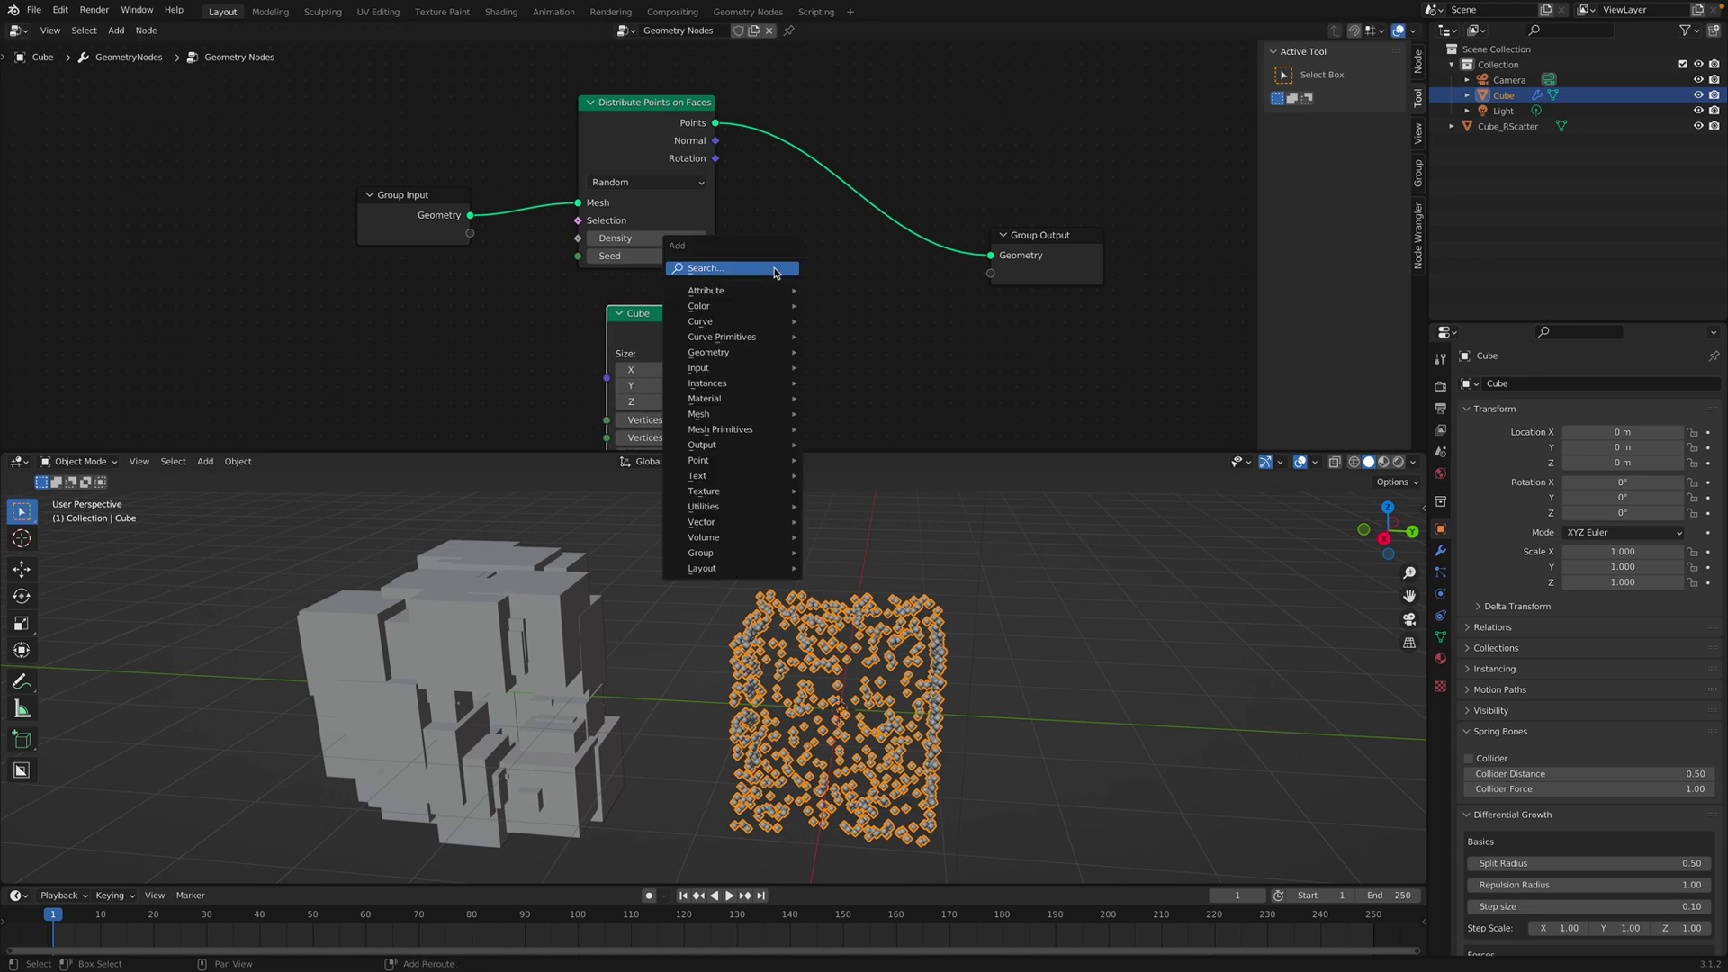
text(instan)
key(Down)
key(Down)
key(Down)
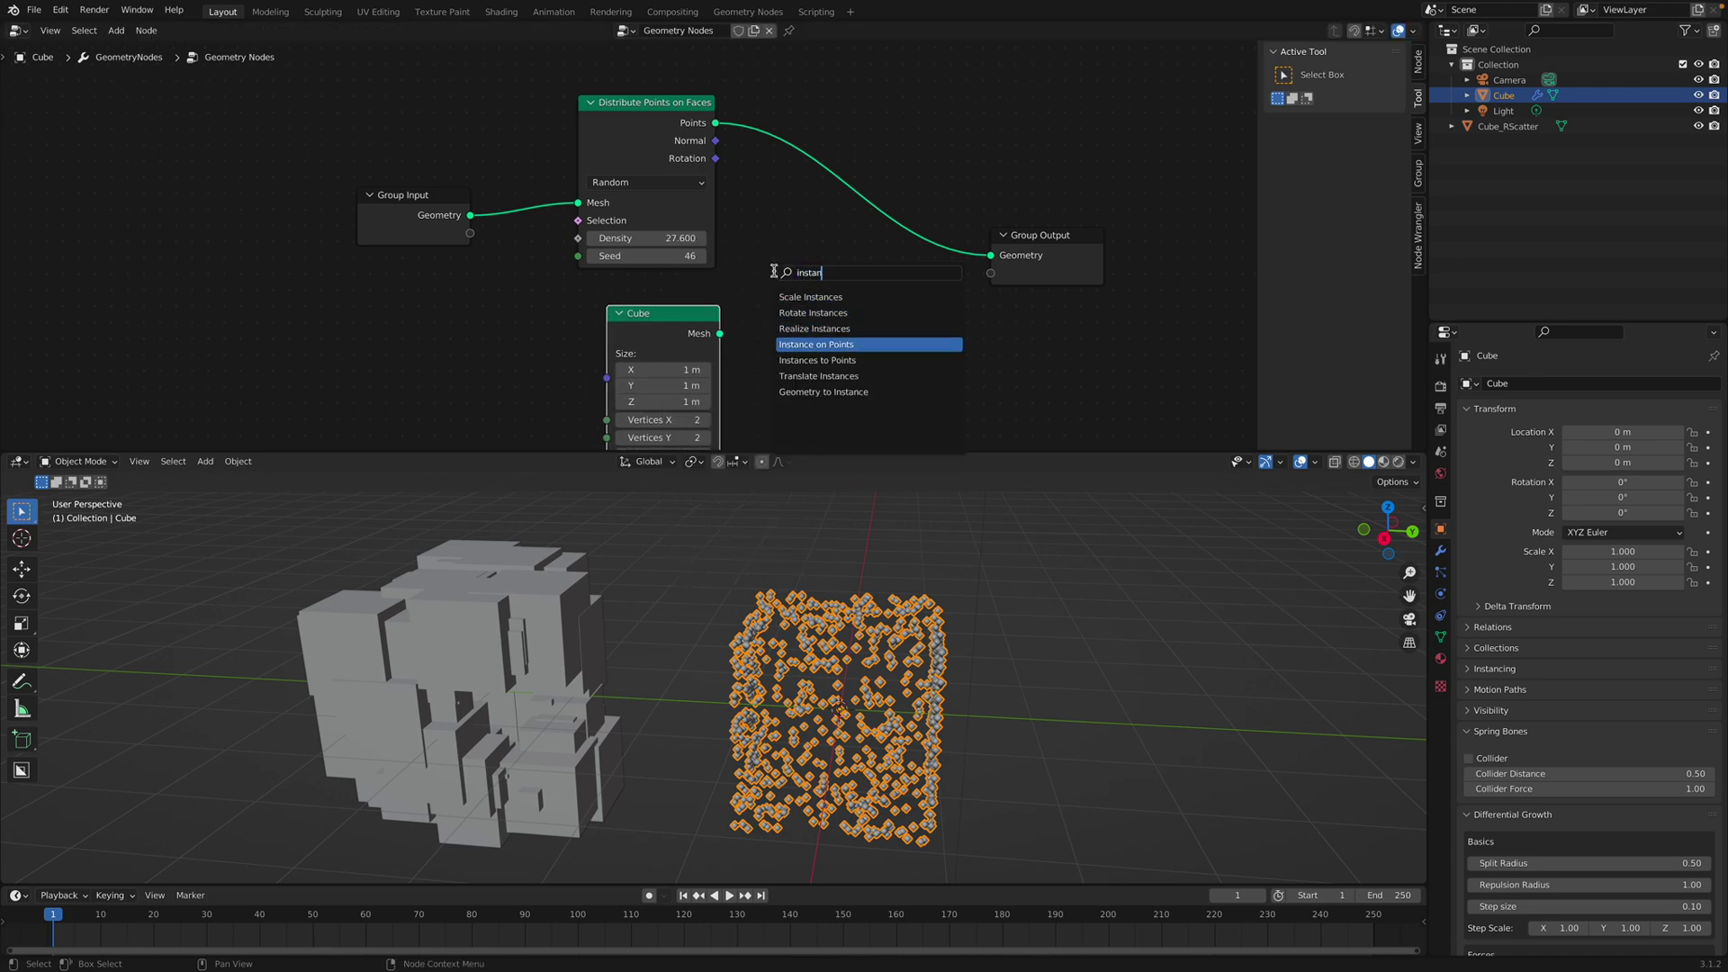
key(Return)
click(825, 168)
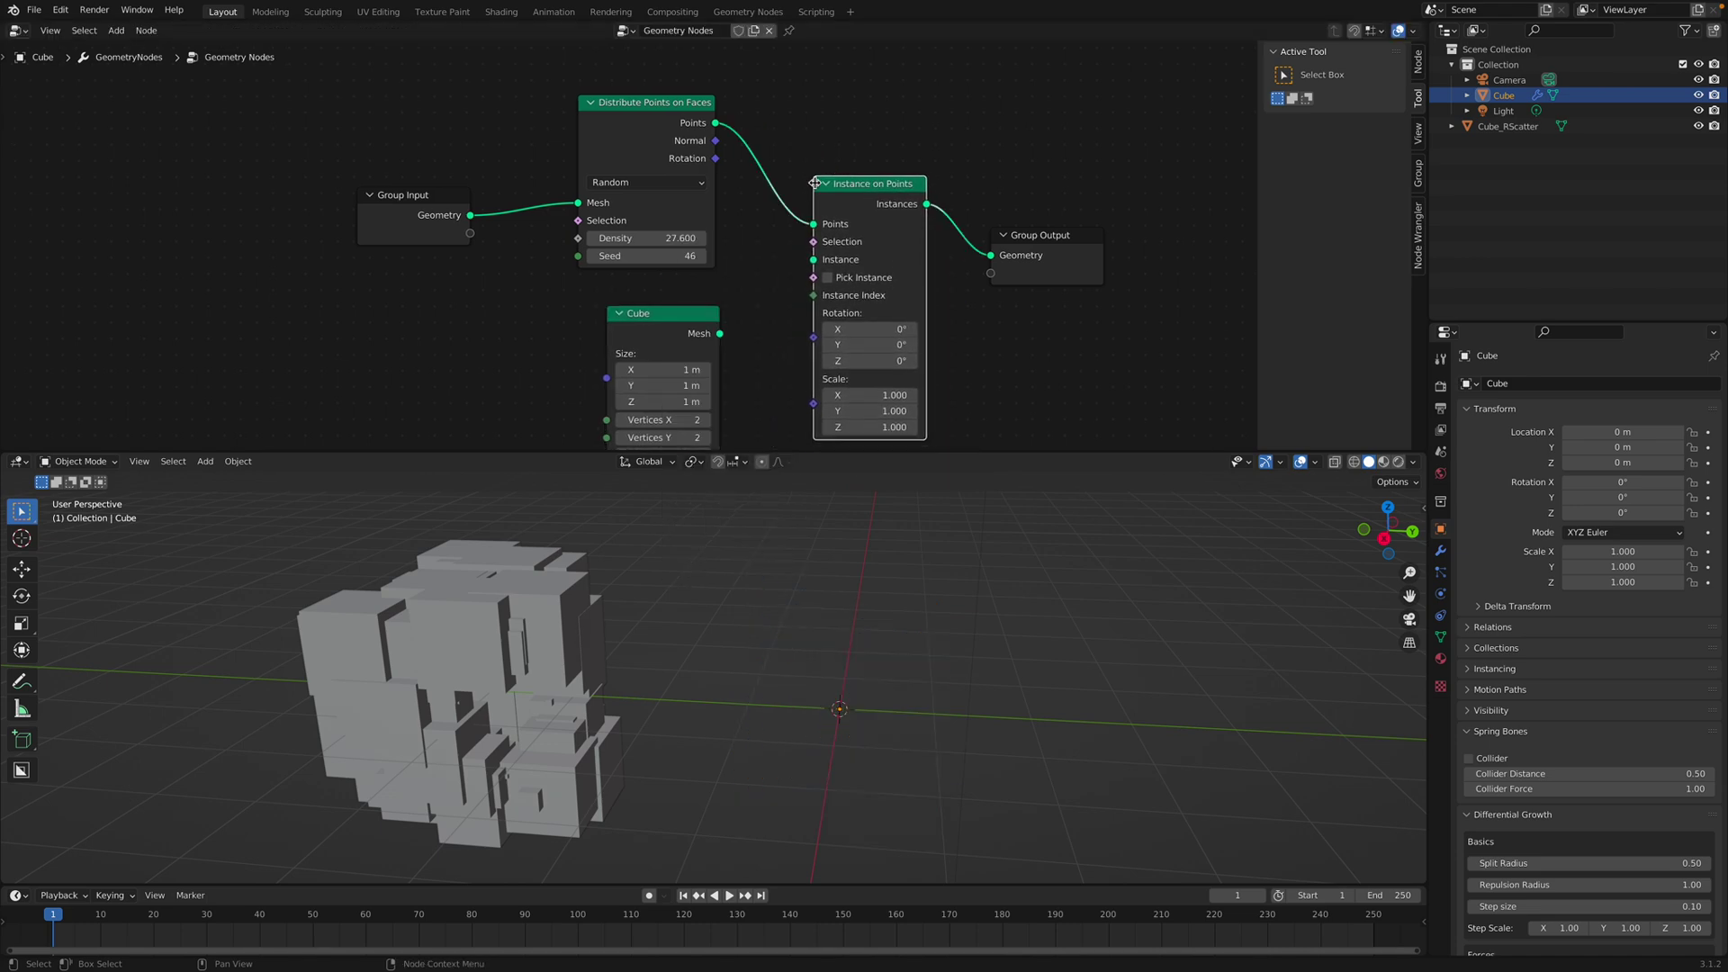
Step: Connect the Cube node's Mesh output to the Instance input of Instance on Points and tidy the two nodes' positions
middle_drag(808, 227, 802, 159)
drag(716, 266, 808, 195)
drag(674, 247, 661, 235)
drag(848, 126, 831, 108)
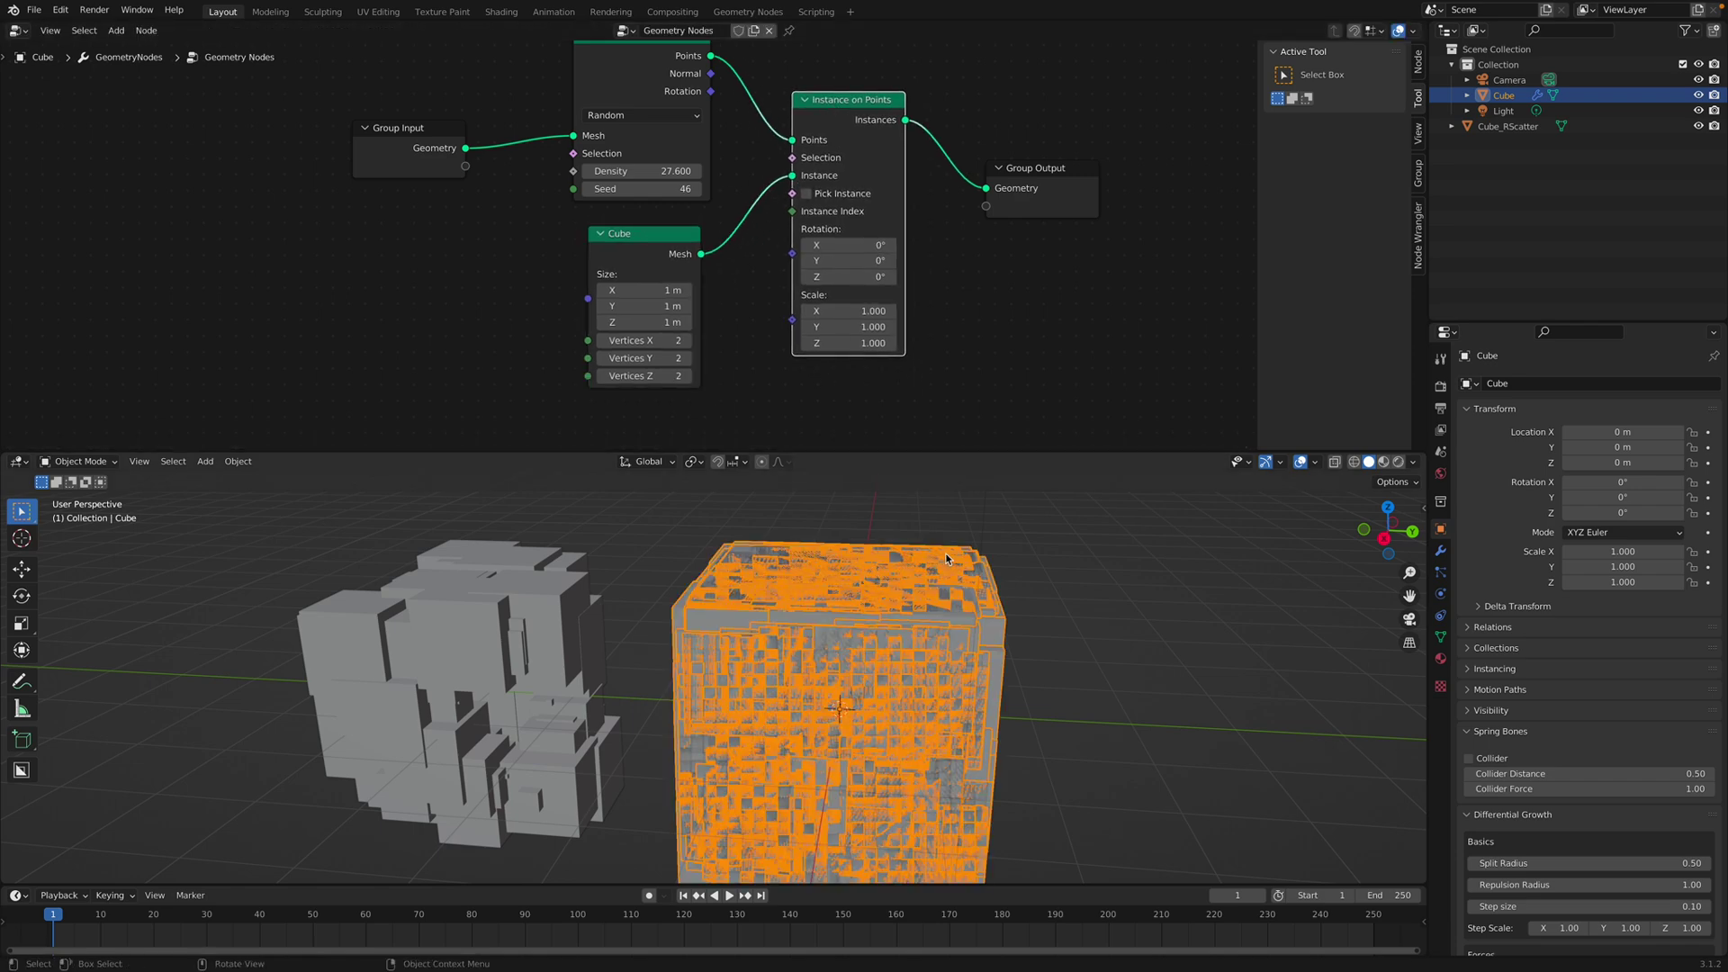
Step: Deselect the cube object and set the Cube node's X, Y and Z size to 0.54 m
click(954, 519)
middle_drag(954, 519, 982, 611)
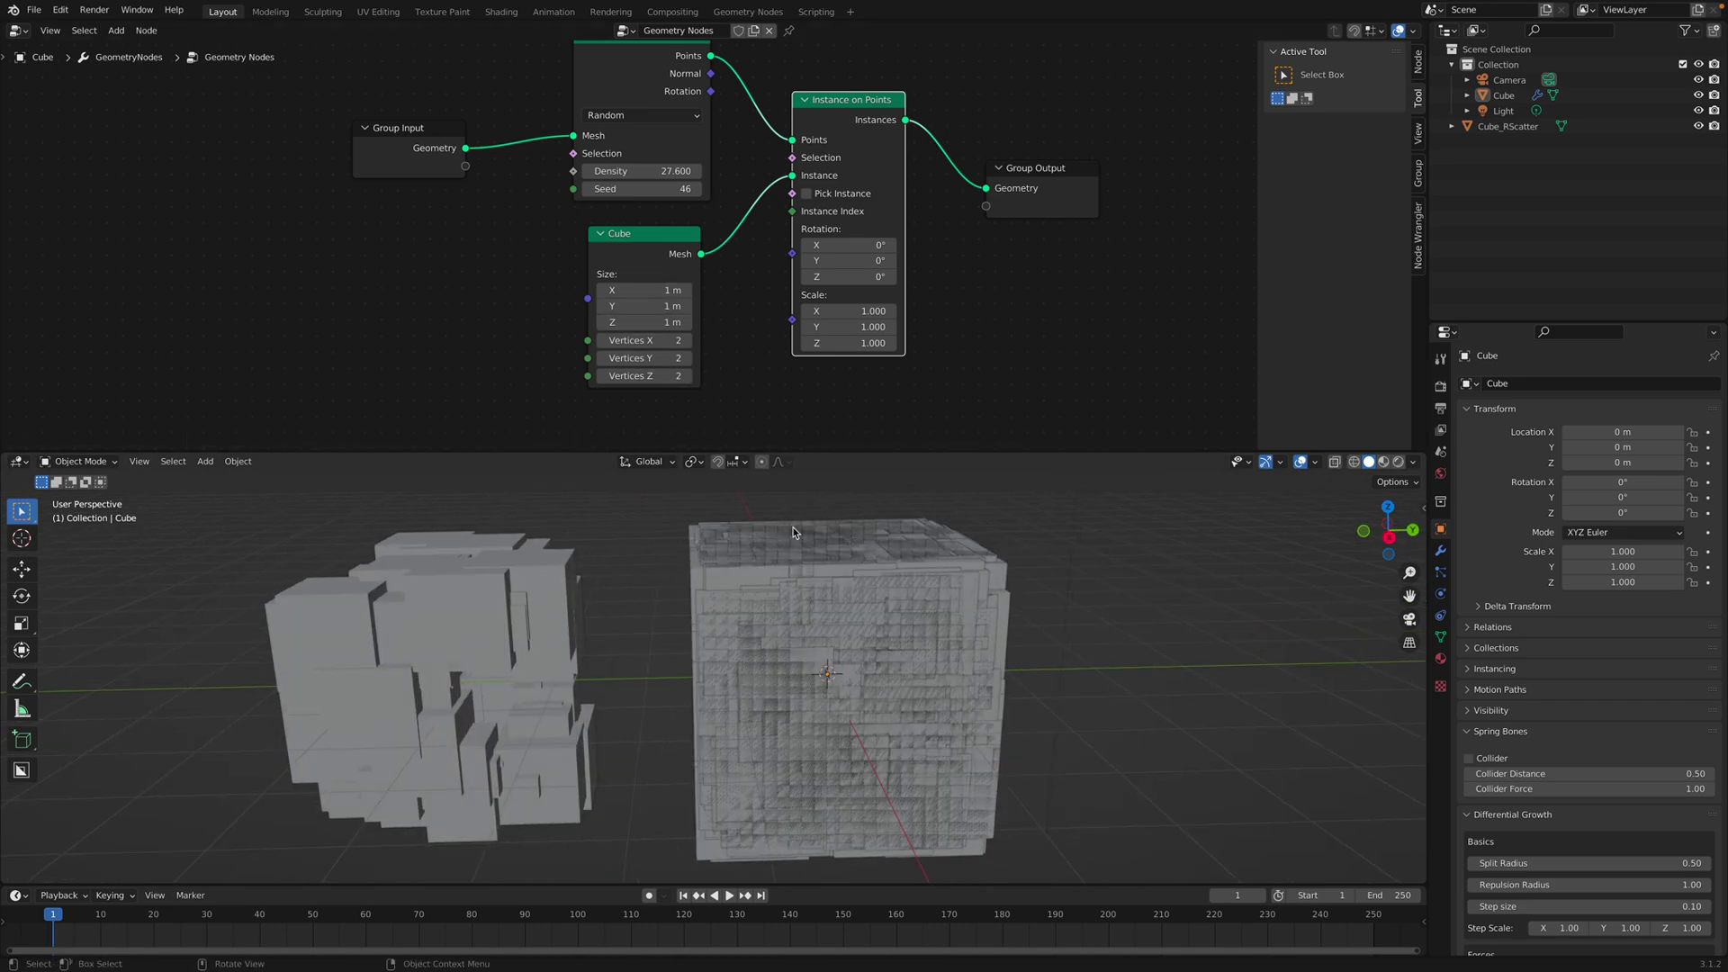
middle_drag(771, 550, 798, 598)
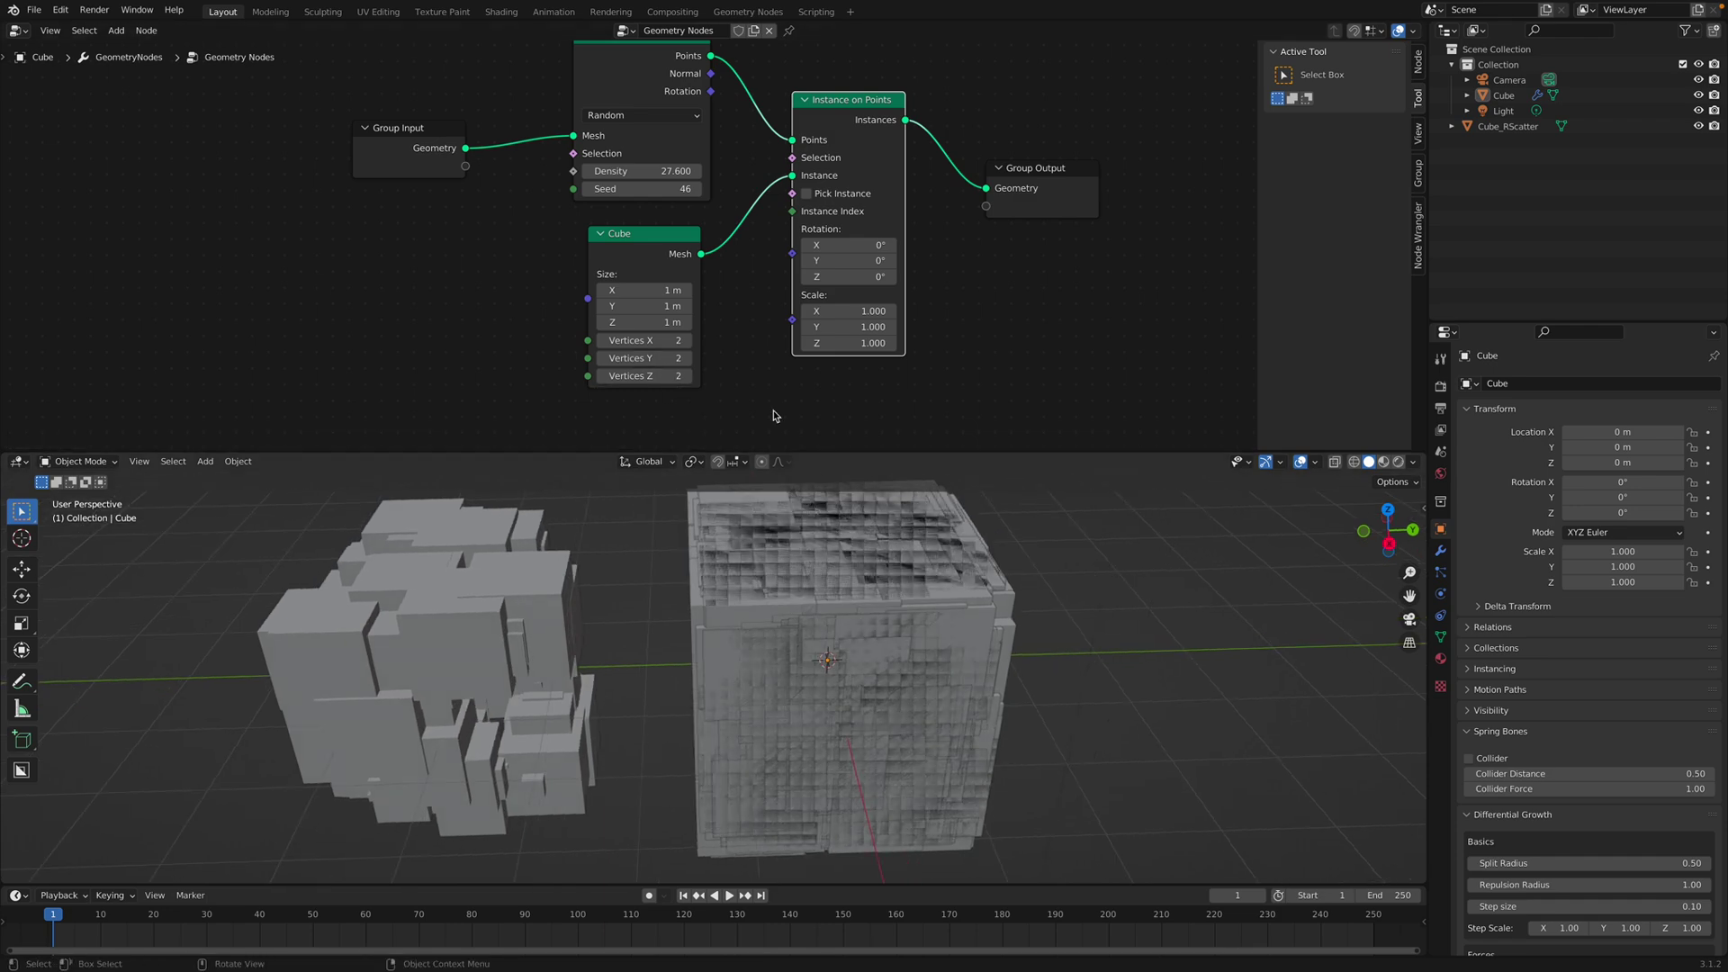
mouse_move(644, 297)
mouse_down()
mouse_move(645, 323)
mouse_move(594, 323)
mouse_move(643, 290)
mouse_up()
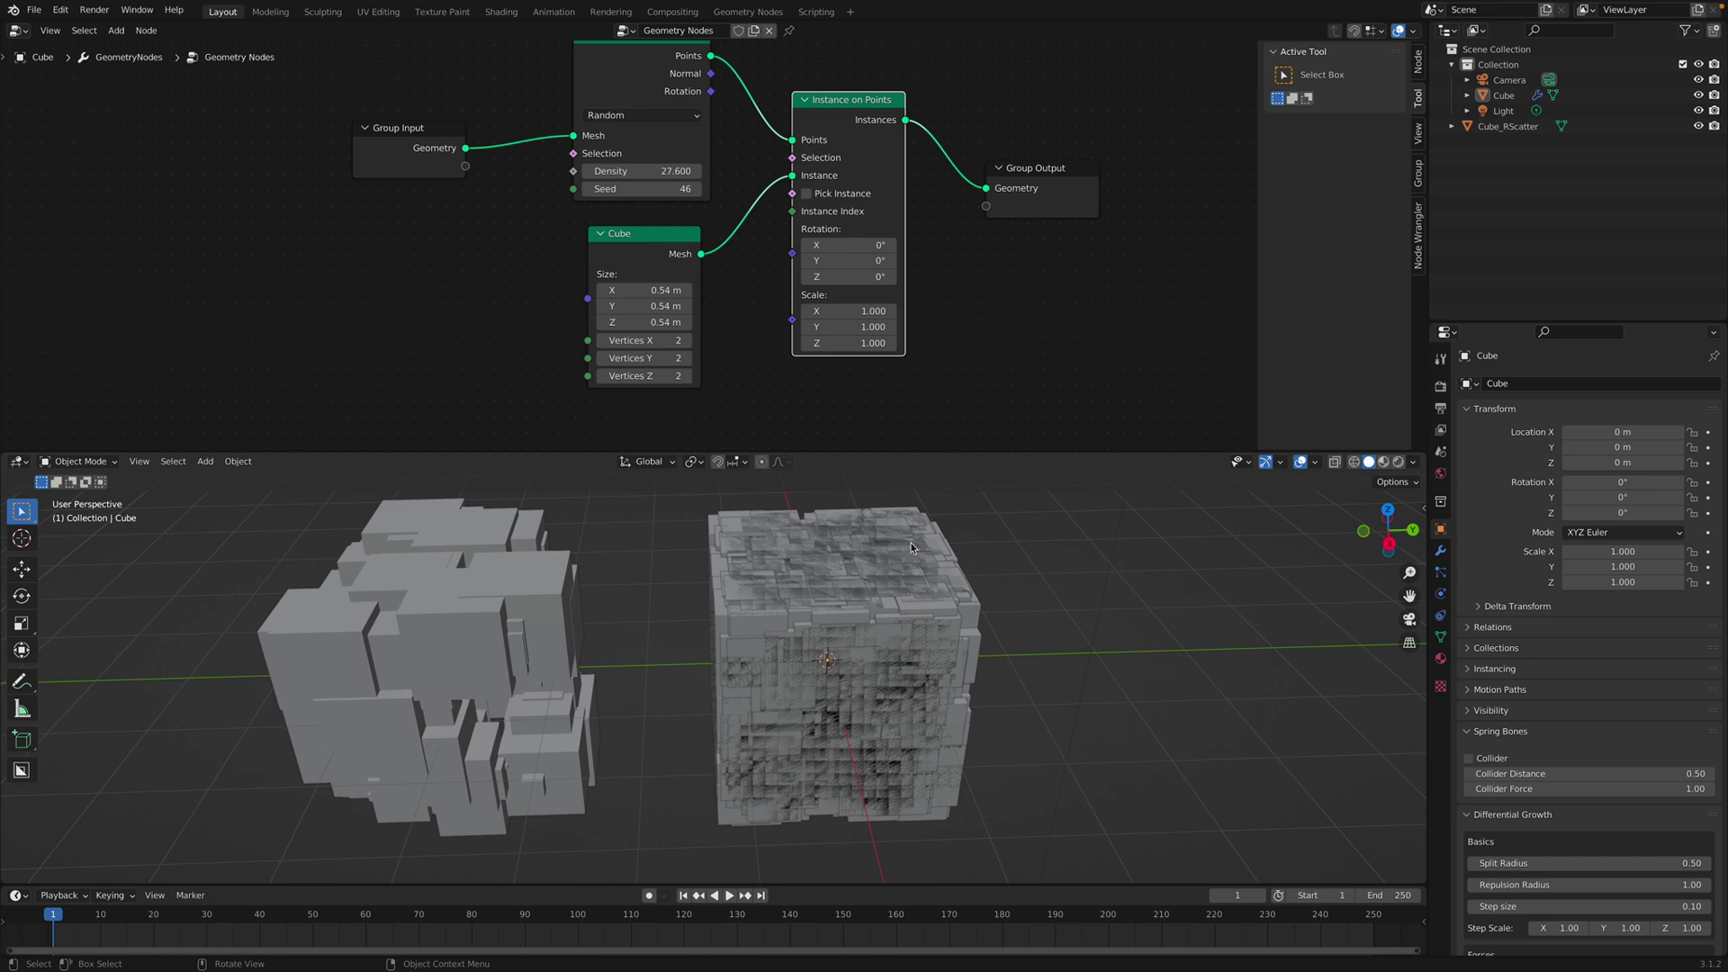
Step: Add a Random Value node beside the Cube node and try linking its Value to the Cube's Size
middle_drag(443, 296, 459, 301)
key(shift+a)
click(458, 296)
text(random value)
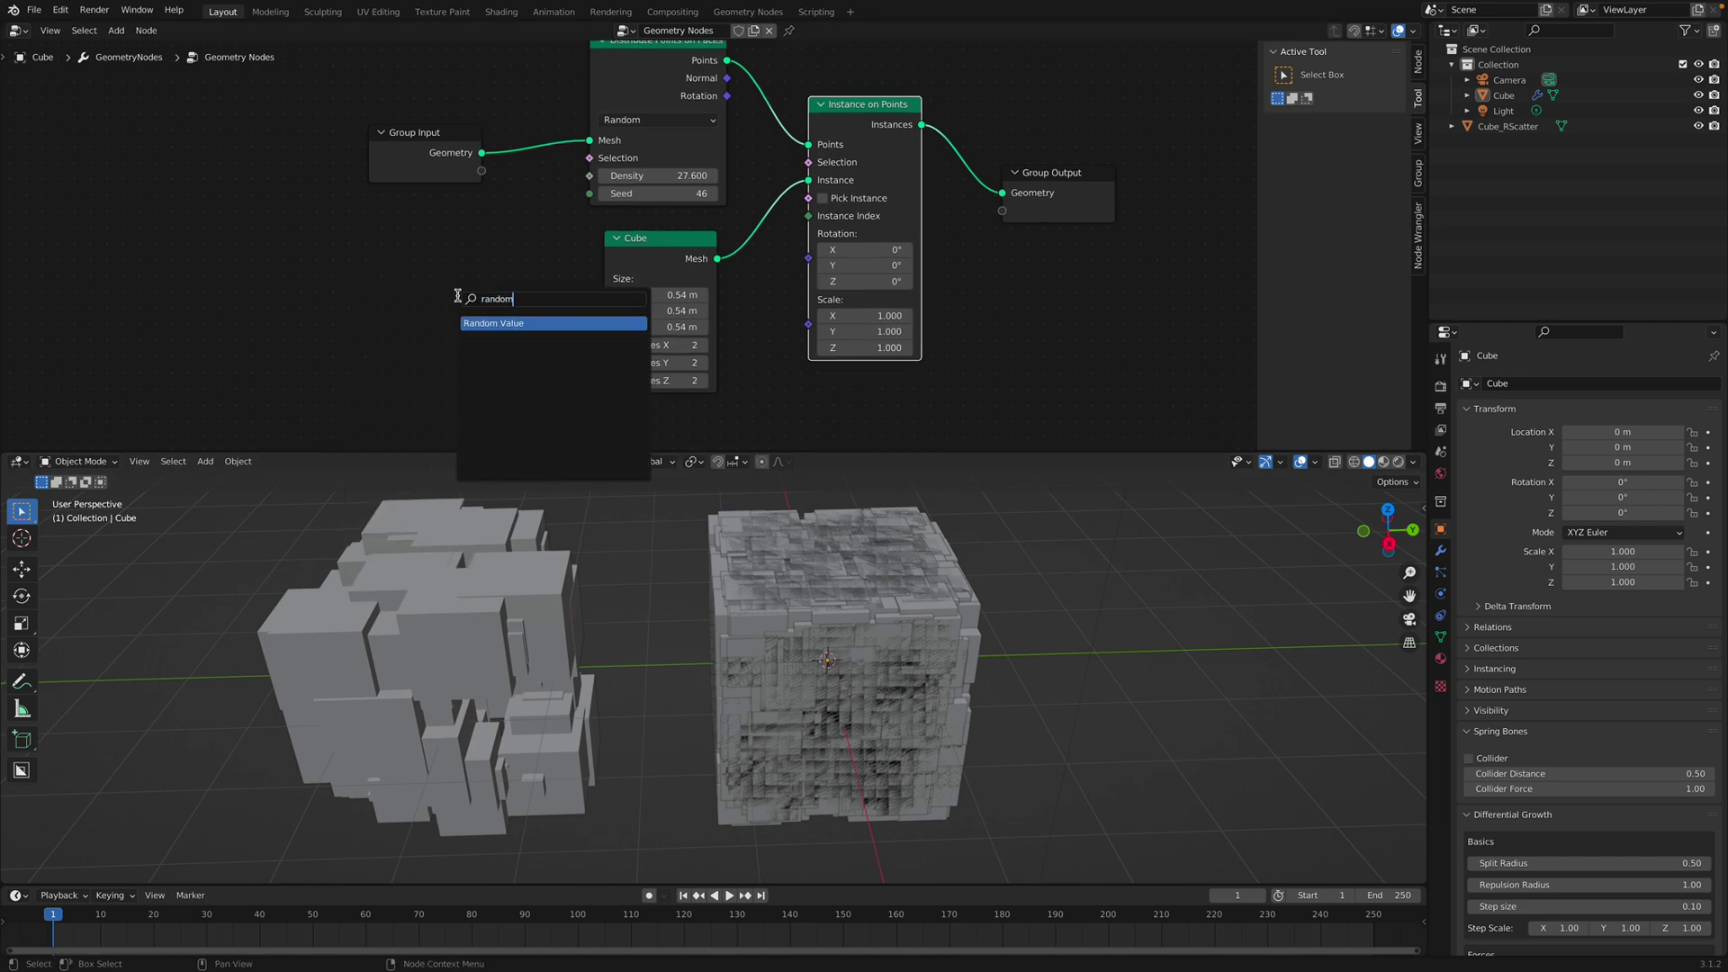
key(Return)
click(370, 252)
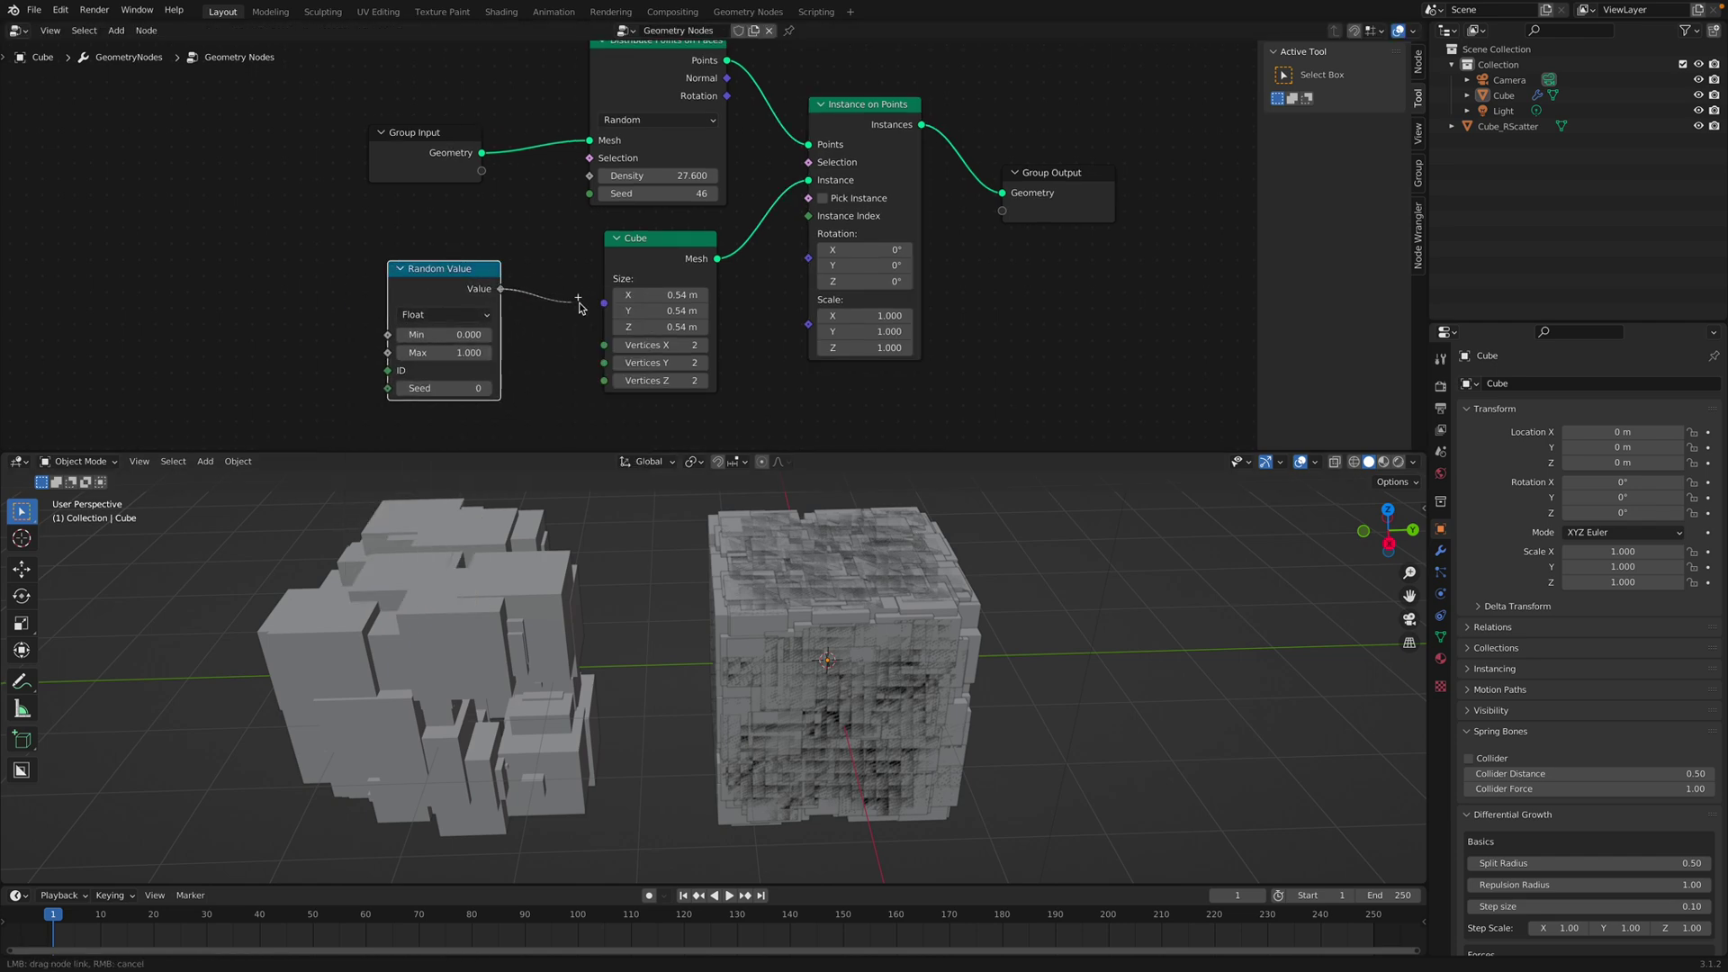
drag(500, 288, 603, 317)
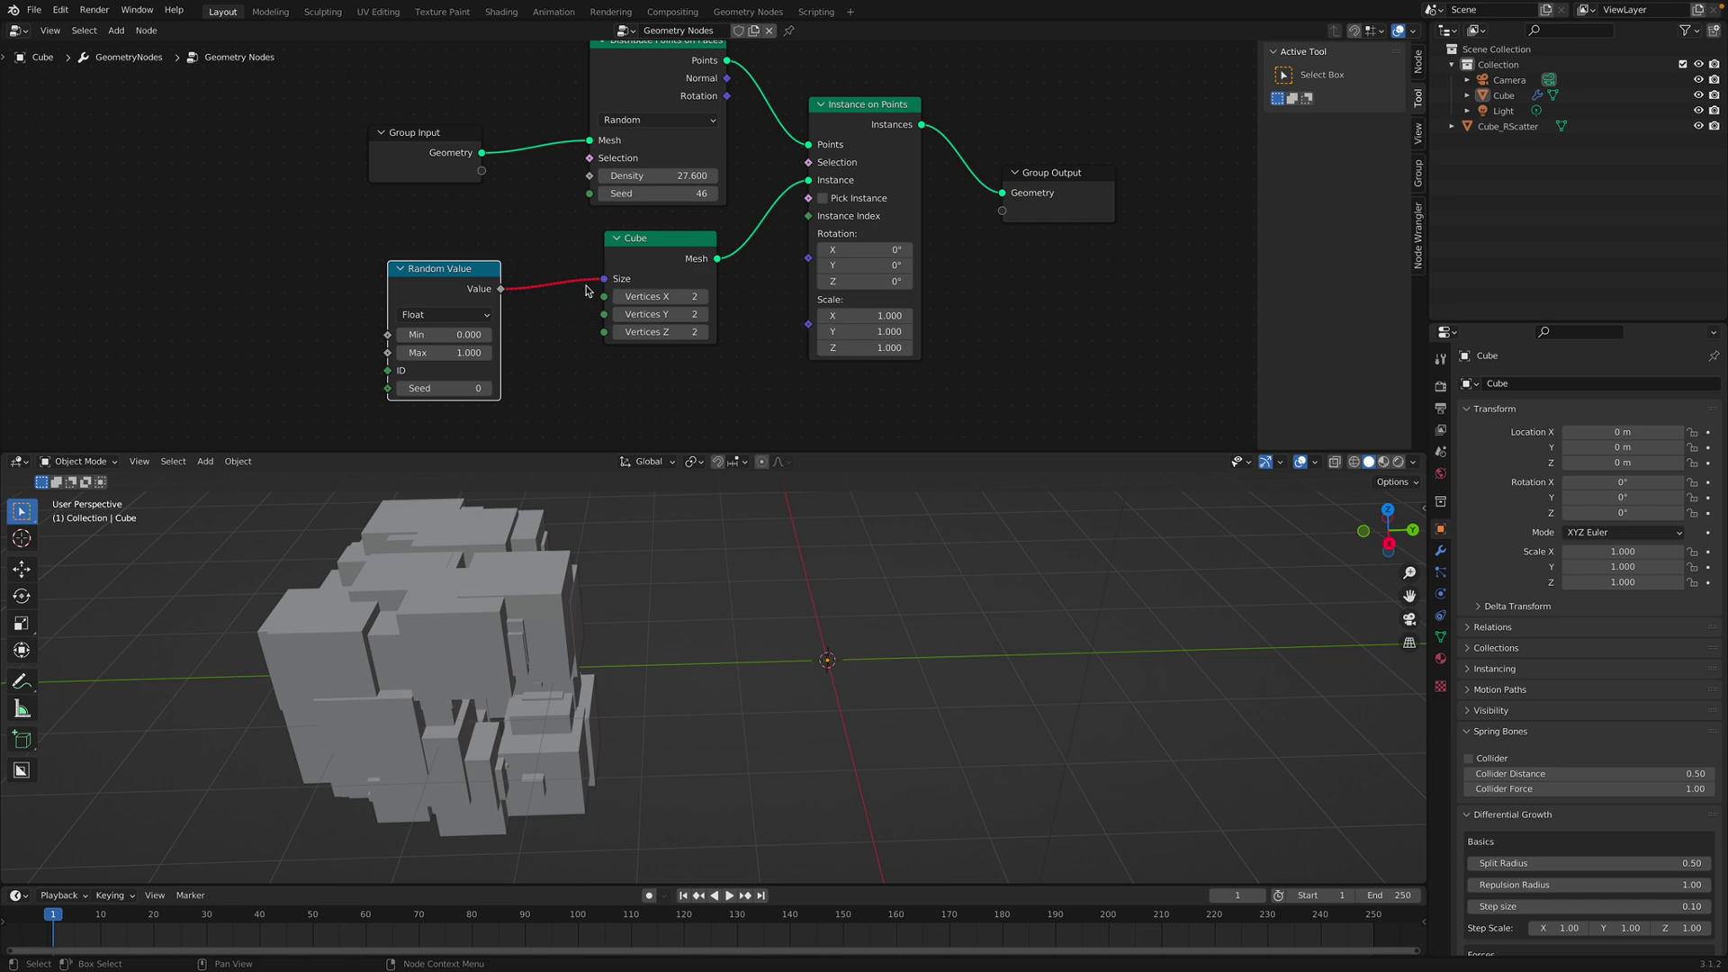
Step: Enlarge the node editor area and relink the Random Value output from the Cube's Size to the Scale of Instance on Points
scroll(627, 259, down, 2)
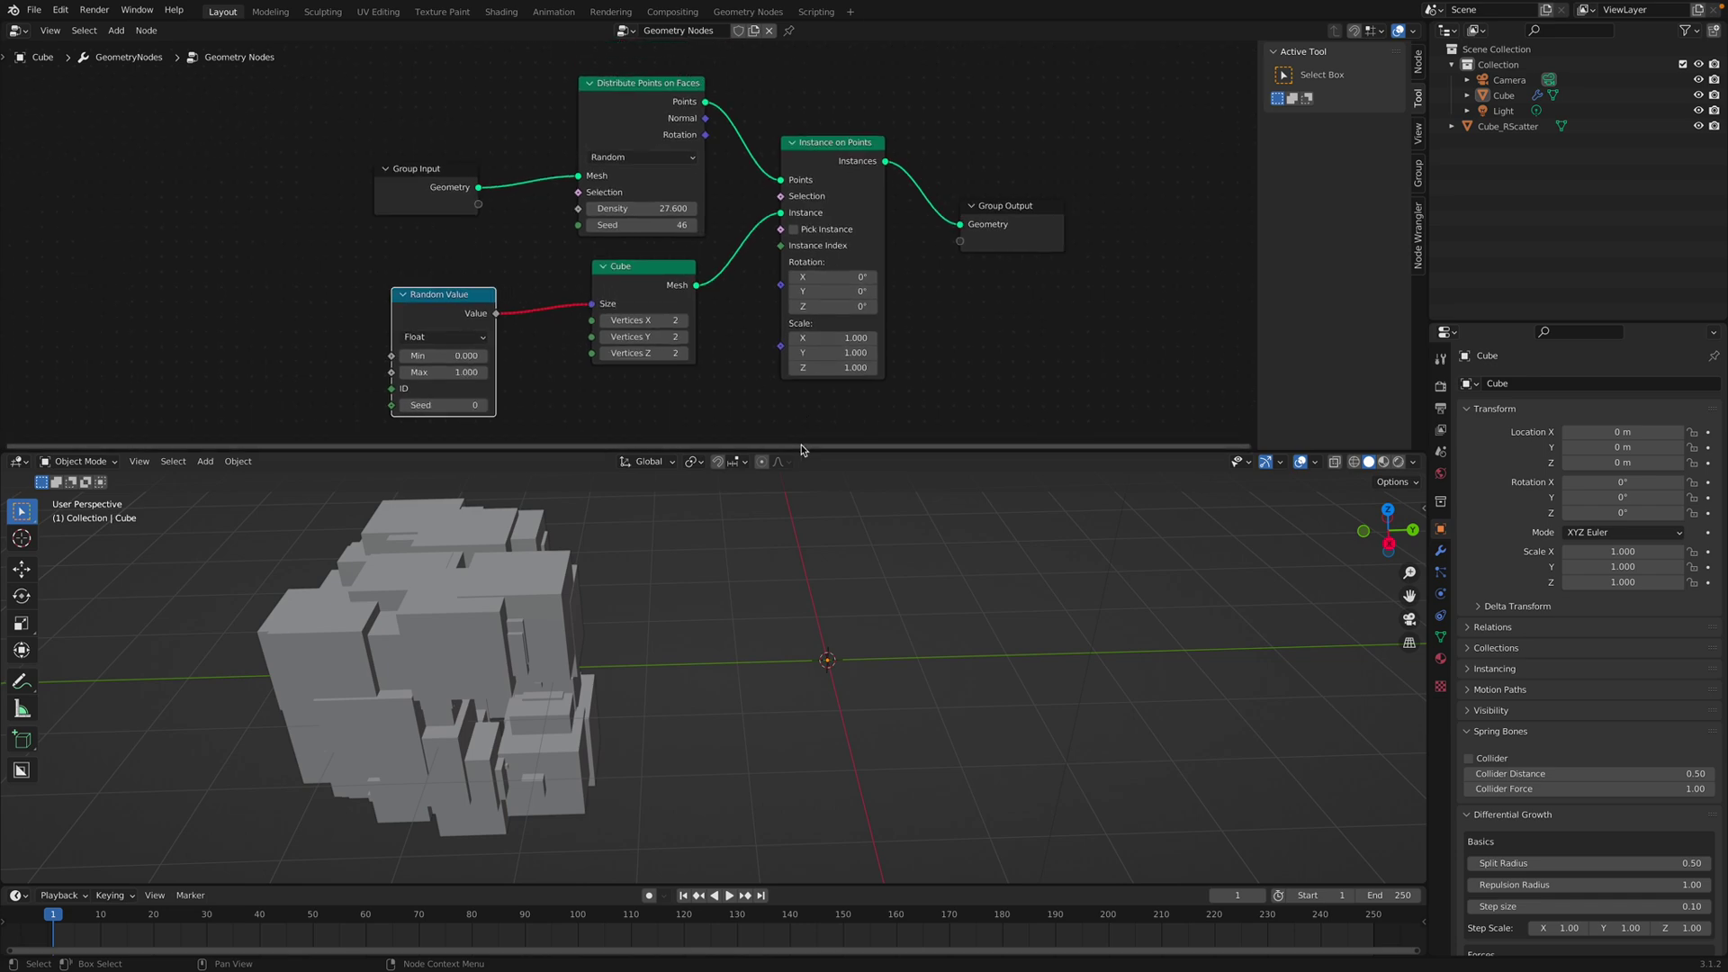
drag(802, 451, 803, 504)
scroll(589, 306, up, 1)
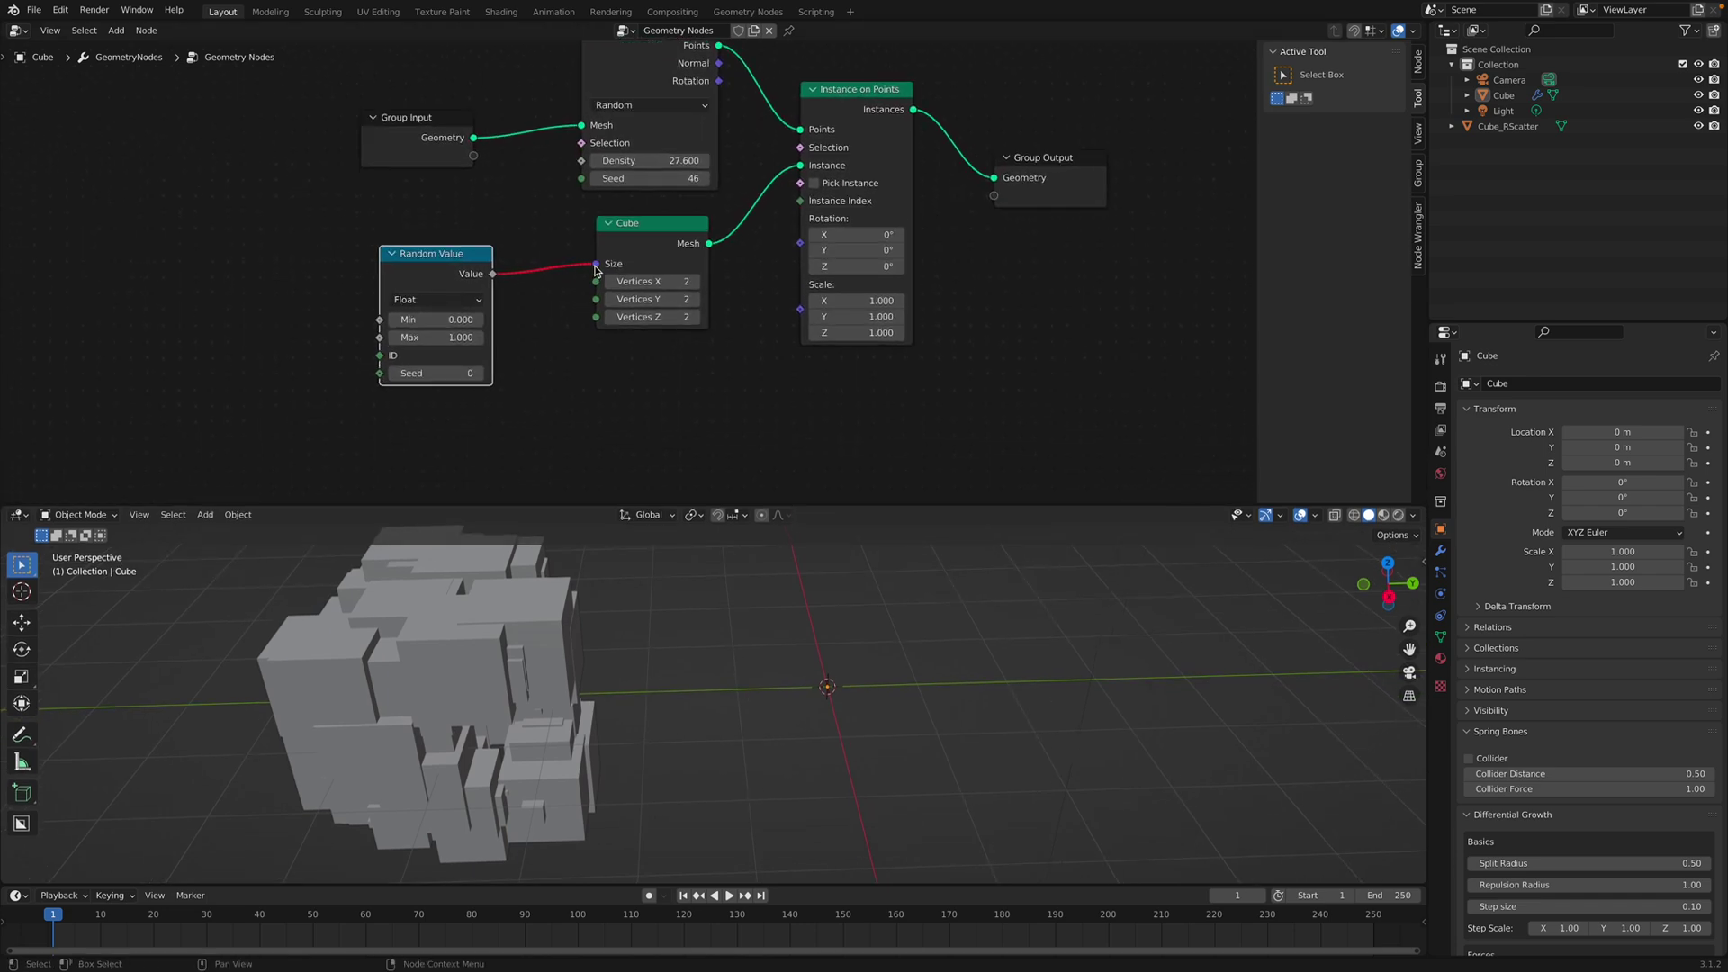
drag(595, 270, 801, 310)
Step: Rearrange the nodes so Random Value sits between Cube and Instance on Points, with Group Output spaced farther away
click(443, 255)
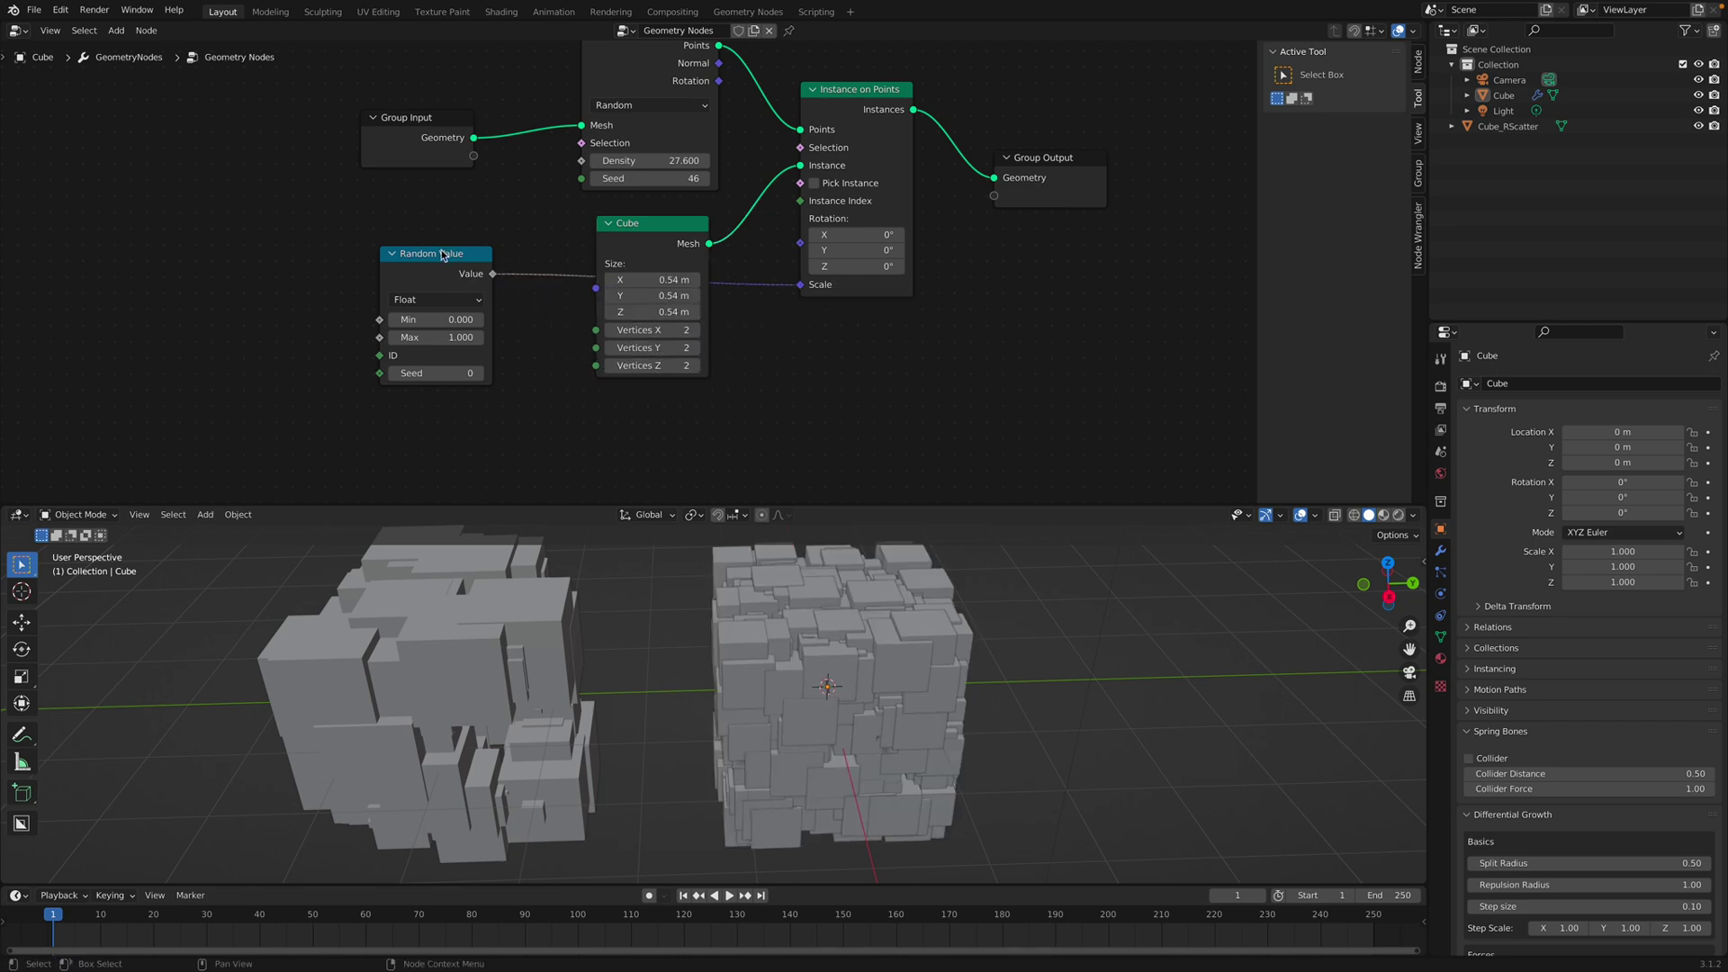
drag(444, 256, 780, 298)
drag(666, 225, 618, 223)
drag(851, 145, 898, 117)
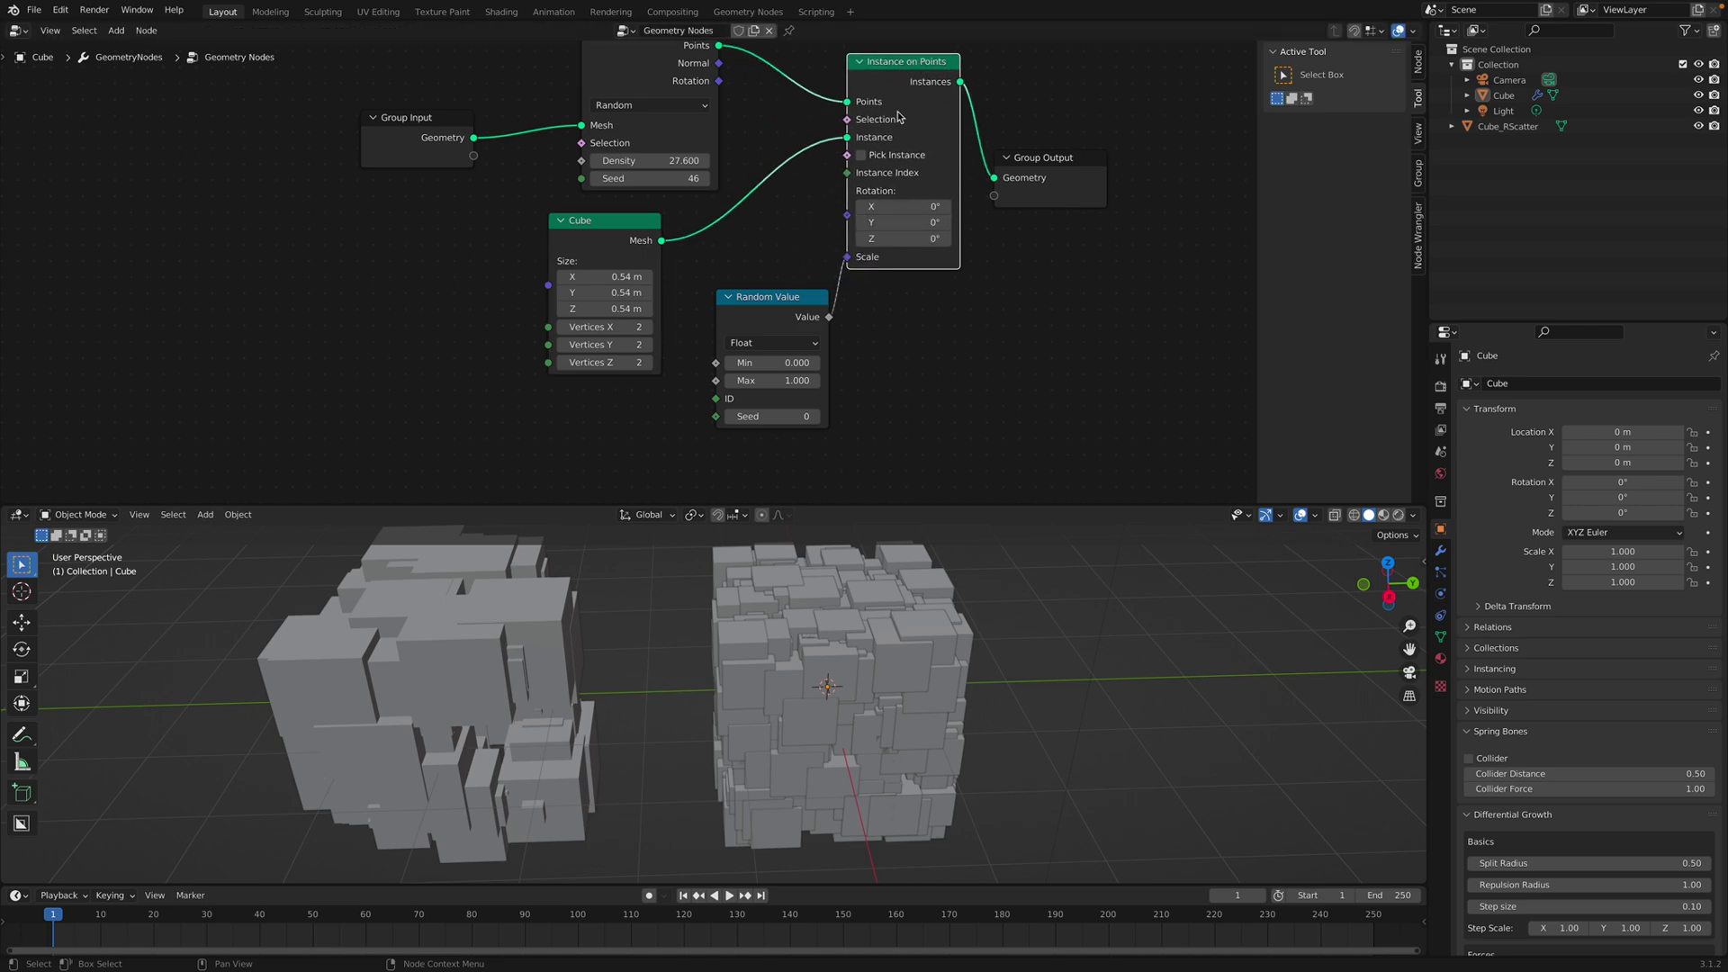
drag(805, 305, 797, 267)
drag(1064, 173, 1128, 187)
middle_drag(957, 259, 943, 275)
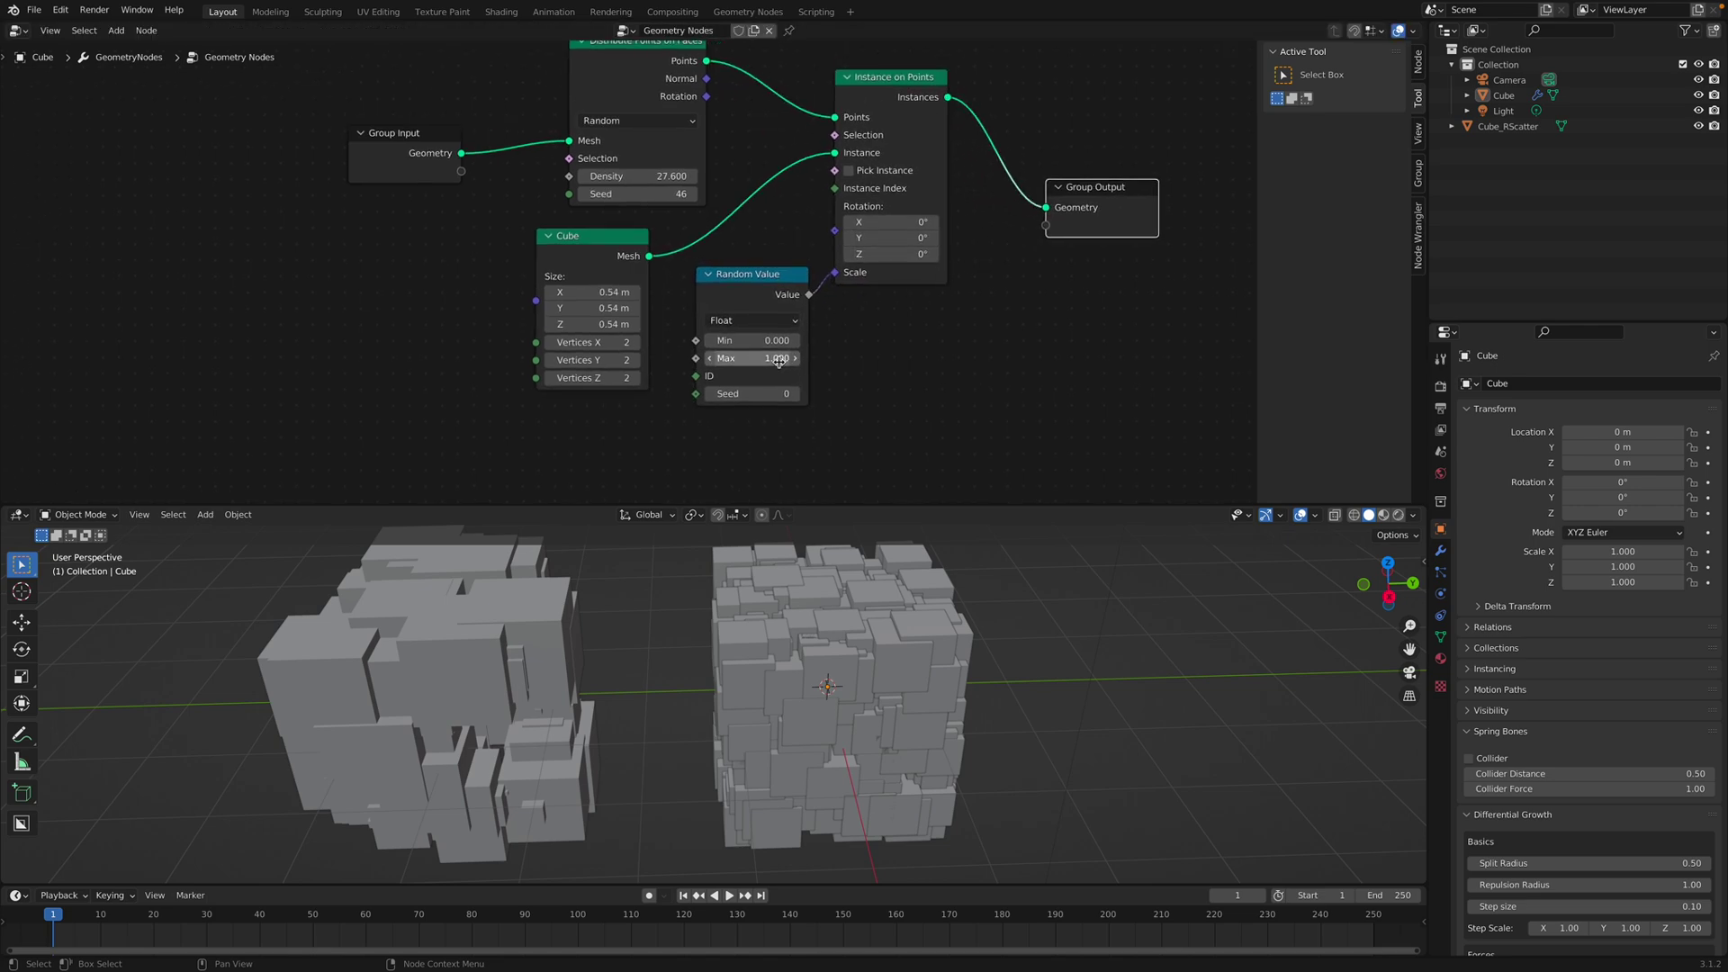
Step: Set the Random Value node's Min to 0.2 and Seed to 100, and save the file
drag(758, 393, 837, 340)
shift+middle_drag(1007, 640, 953, 642)
key(ctrl+s)
drag(765, 393, 864, 394)
middle_drag(1017, 679, 958, 677)
Step: Move the Group Output node farther away from Instance on Points to free up space
middle_drag(1088, 206, 1015, 235)
drag(1017, 232, 1136, 232)
middle_drag(957, 650, 965, 671)
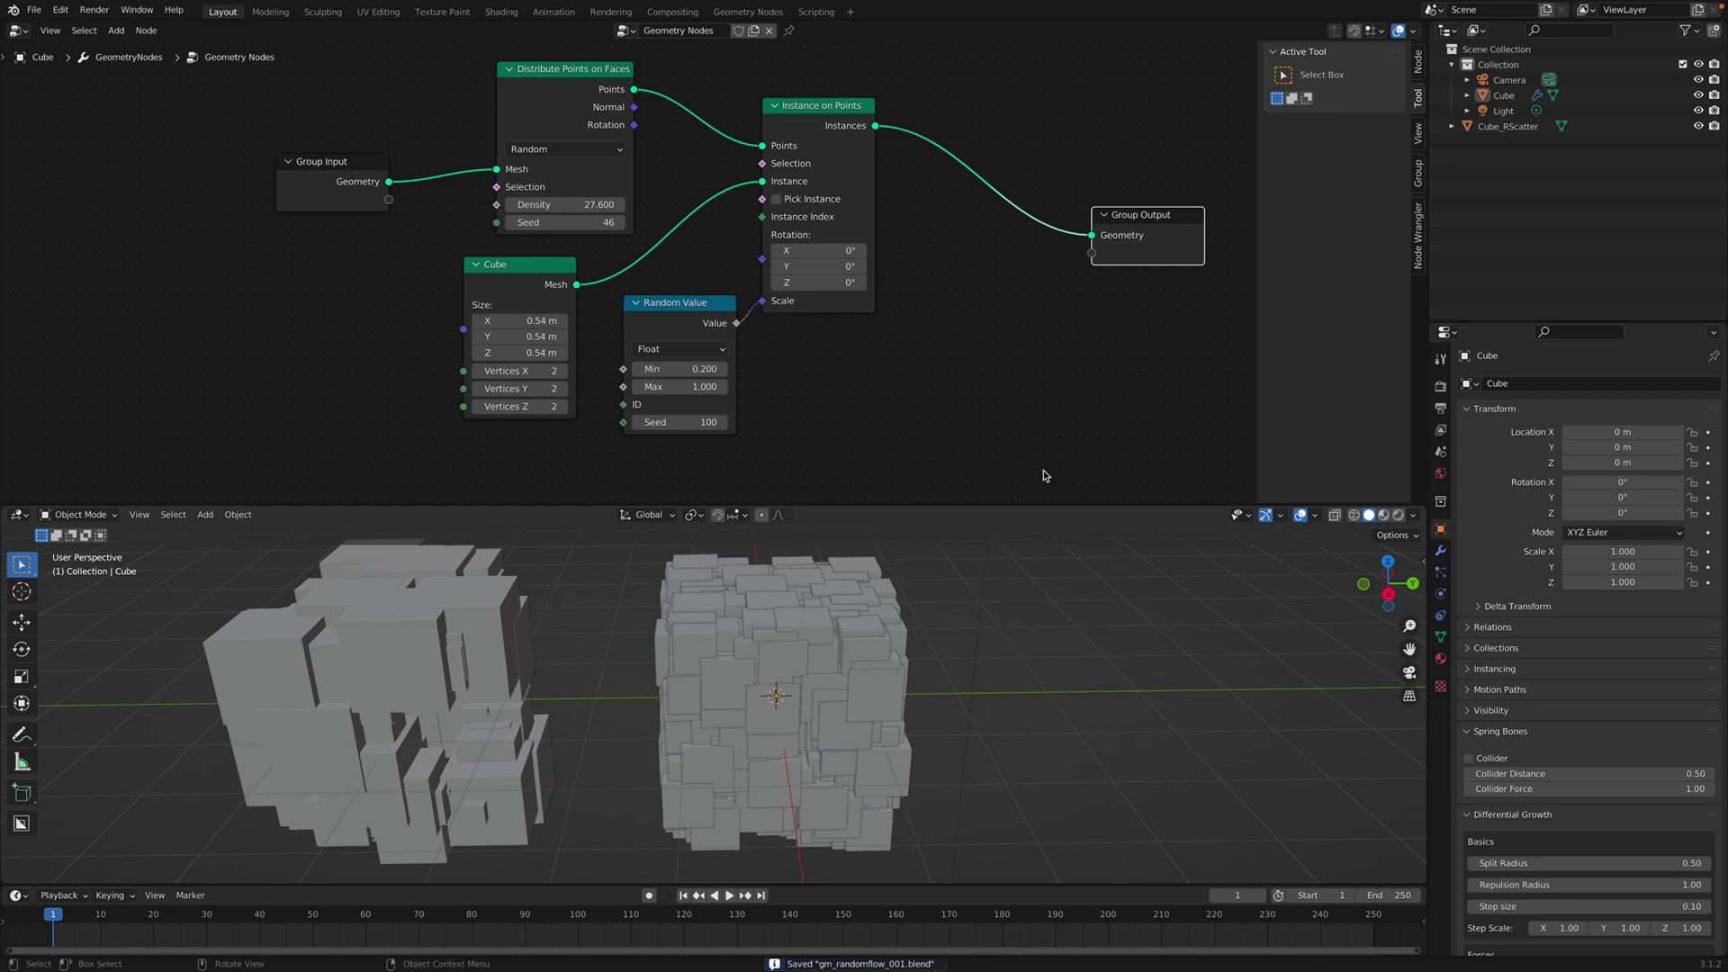
Step: Set the Random Value node's Seed to 140
click(681, 422)
text(132)
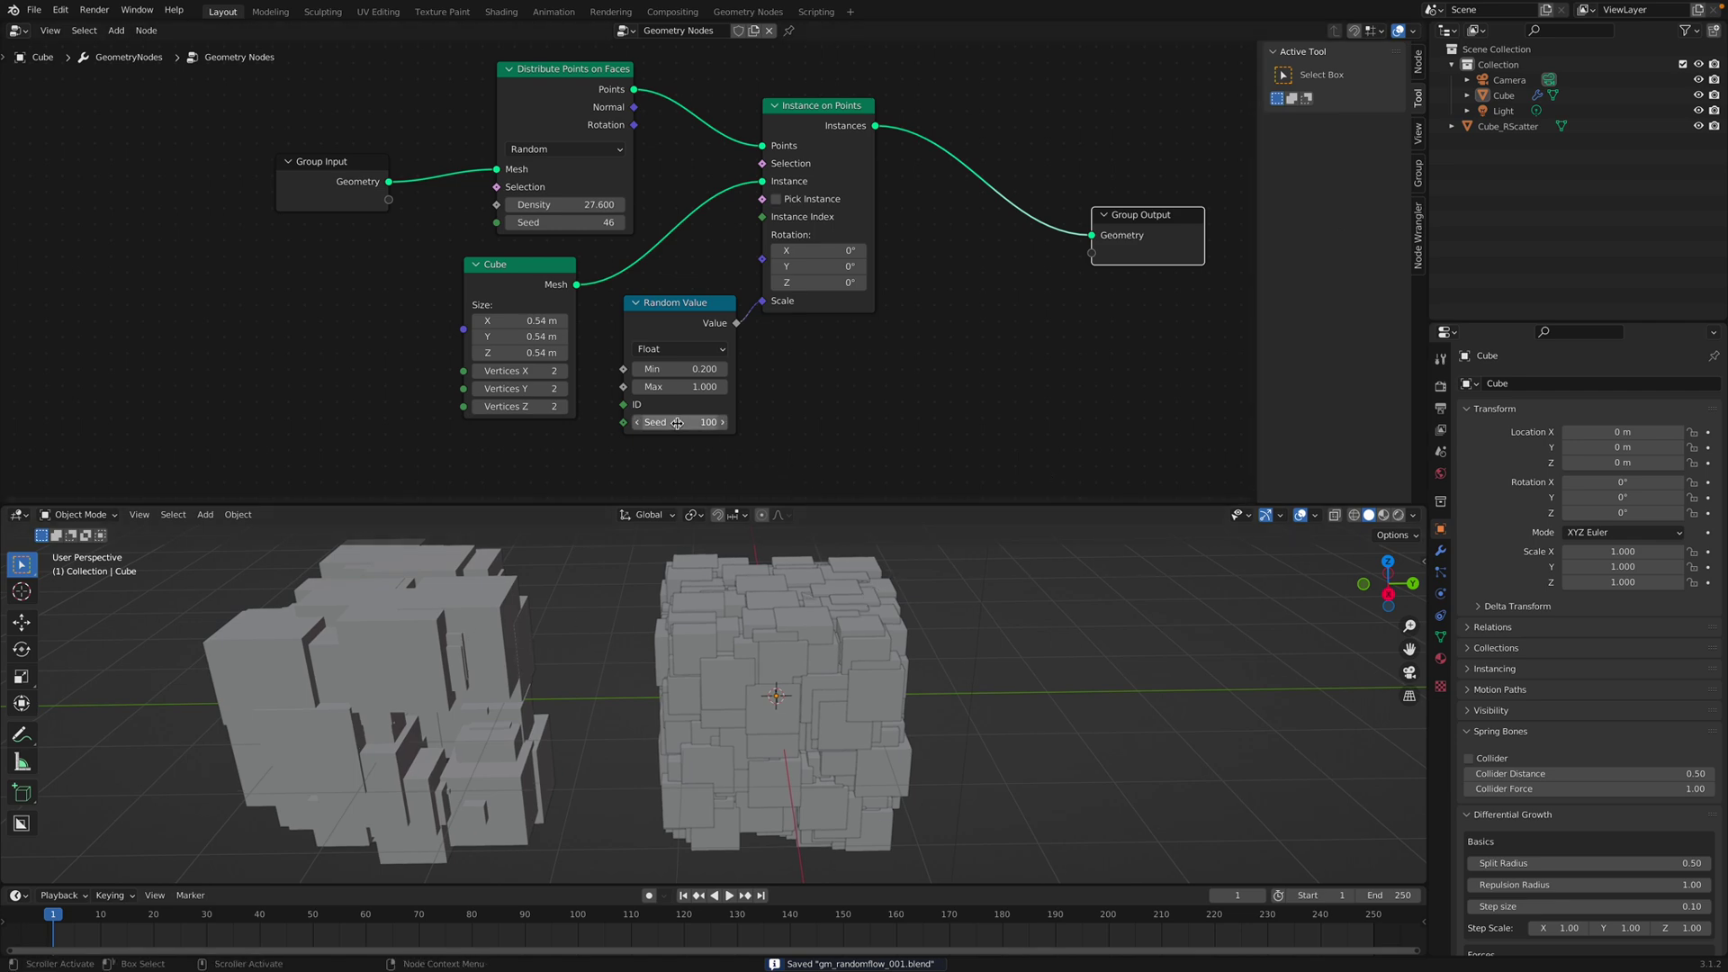
key(Return)
drag(682, 422, 717, 422)
Step: Try the Poisson Disk method on Distribute Points on Faces, and move that node and the Cube node apart
middle_drag(647, 281, 689, 310)
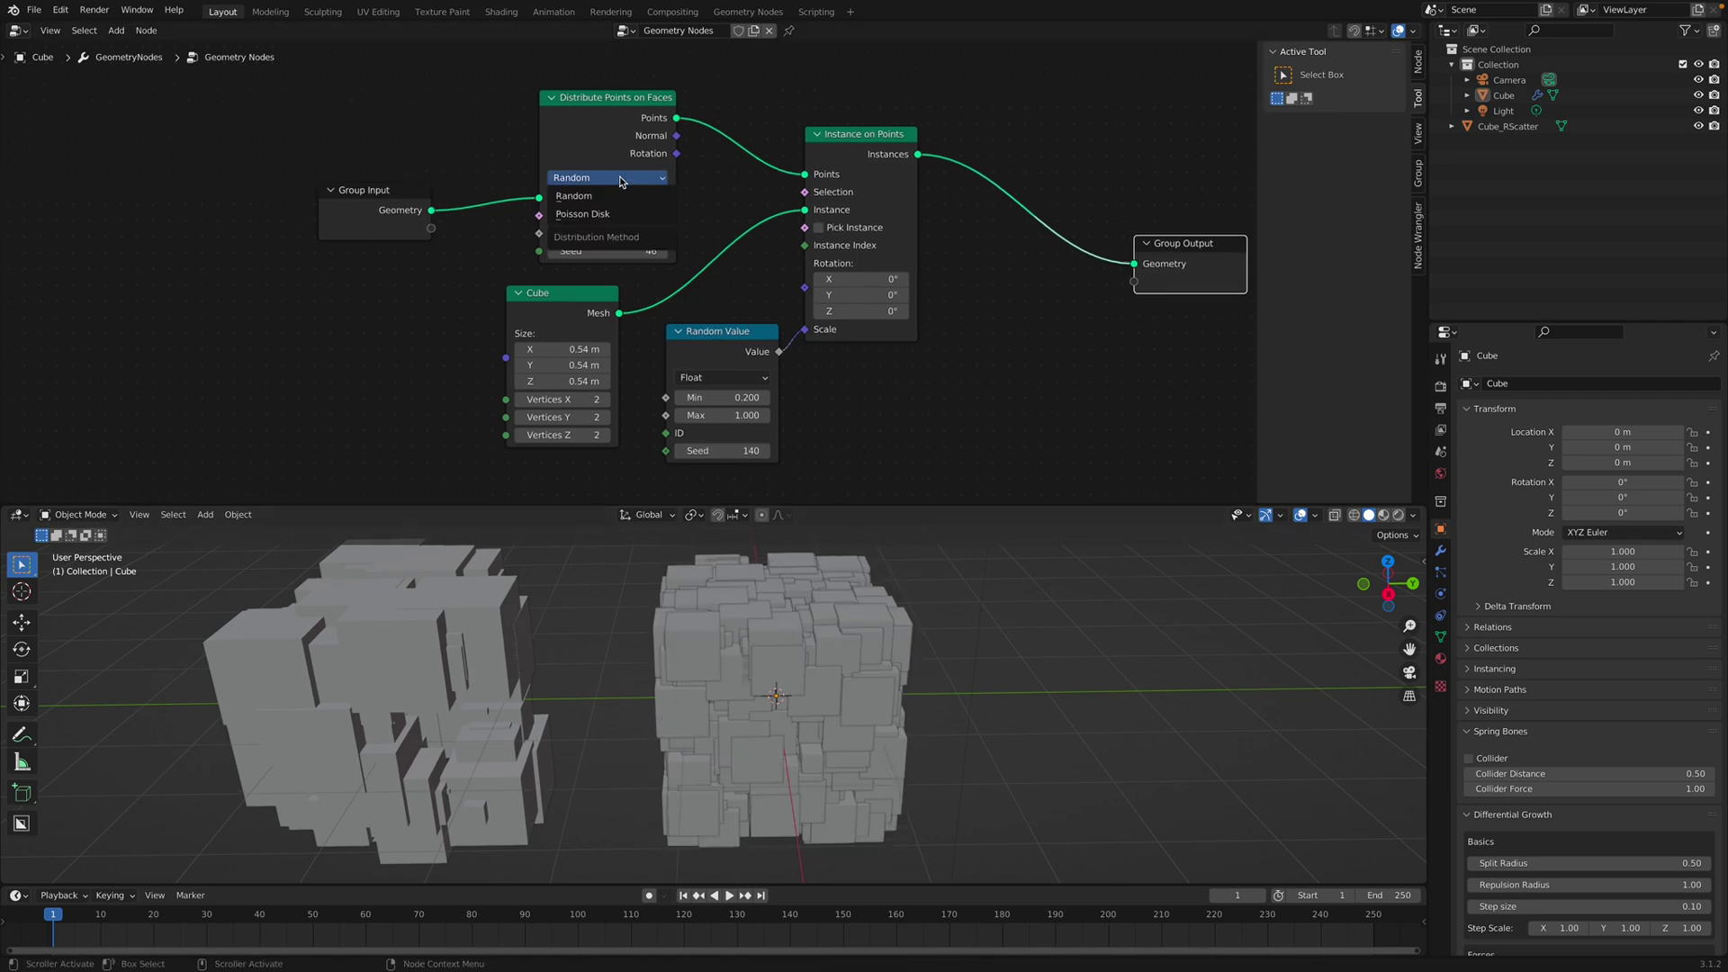
click(611, 214)
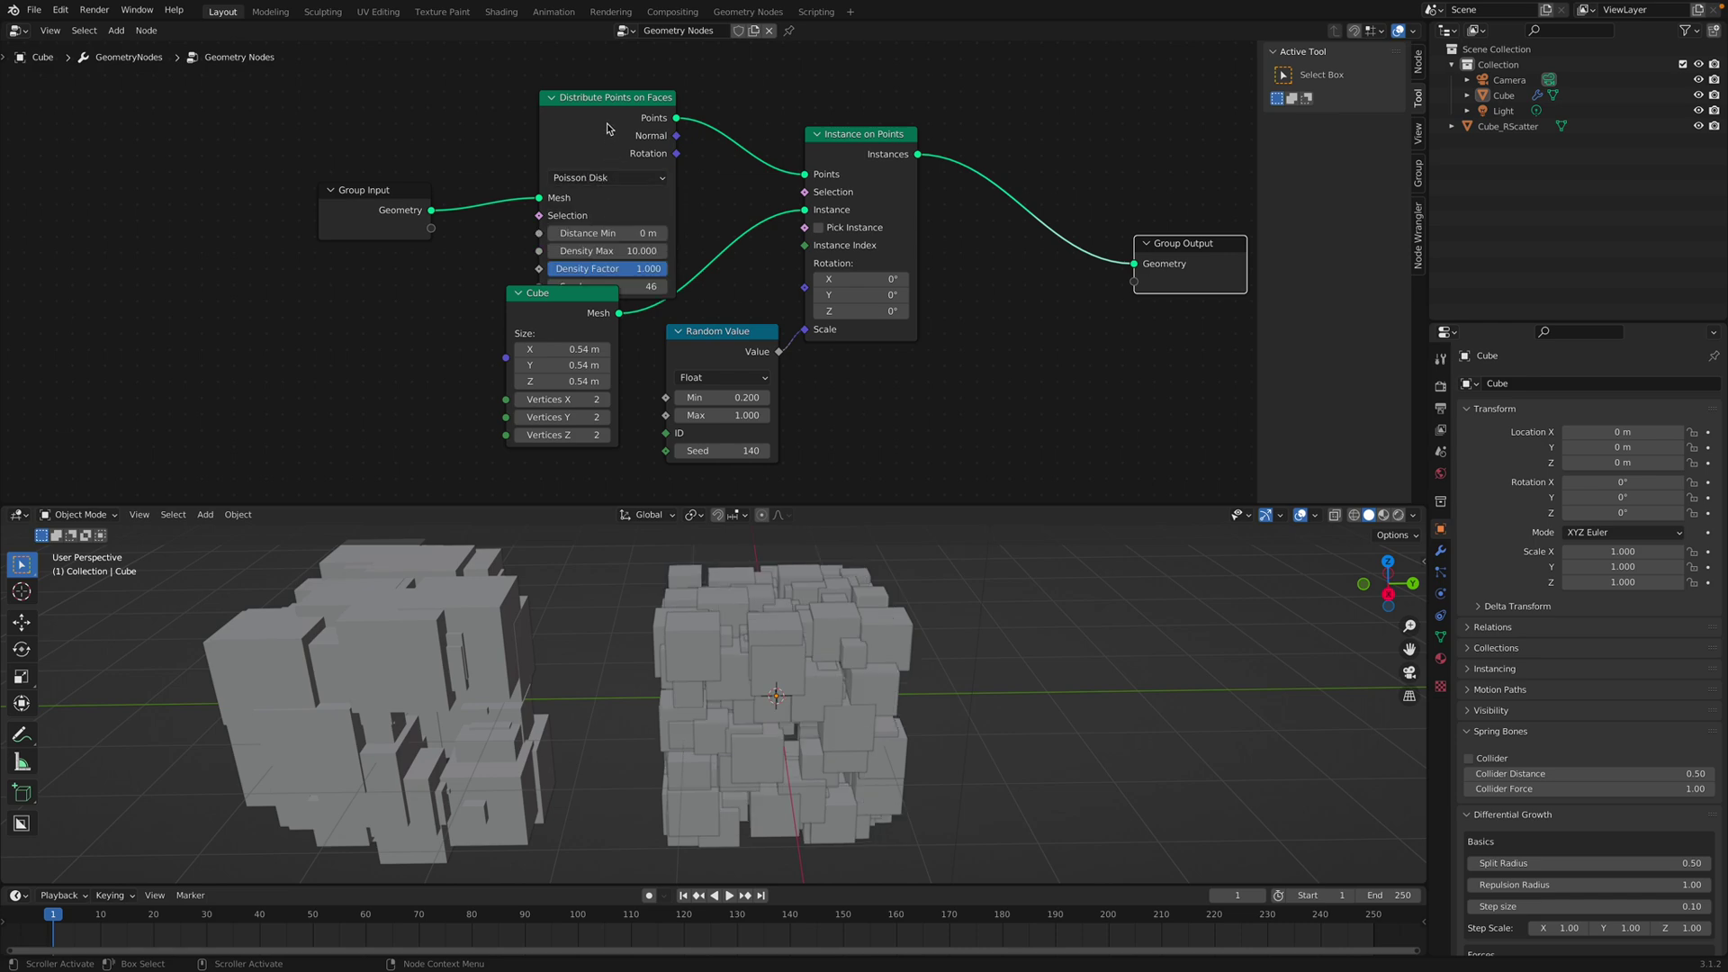
drag(608, 129, 594, 101)
drag(587, 293, 586, 316)
Step: Set the point distribution method back to Random and save the file
click(599, 150)
click(598, 168)
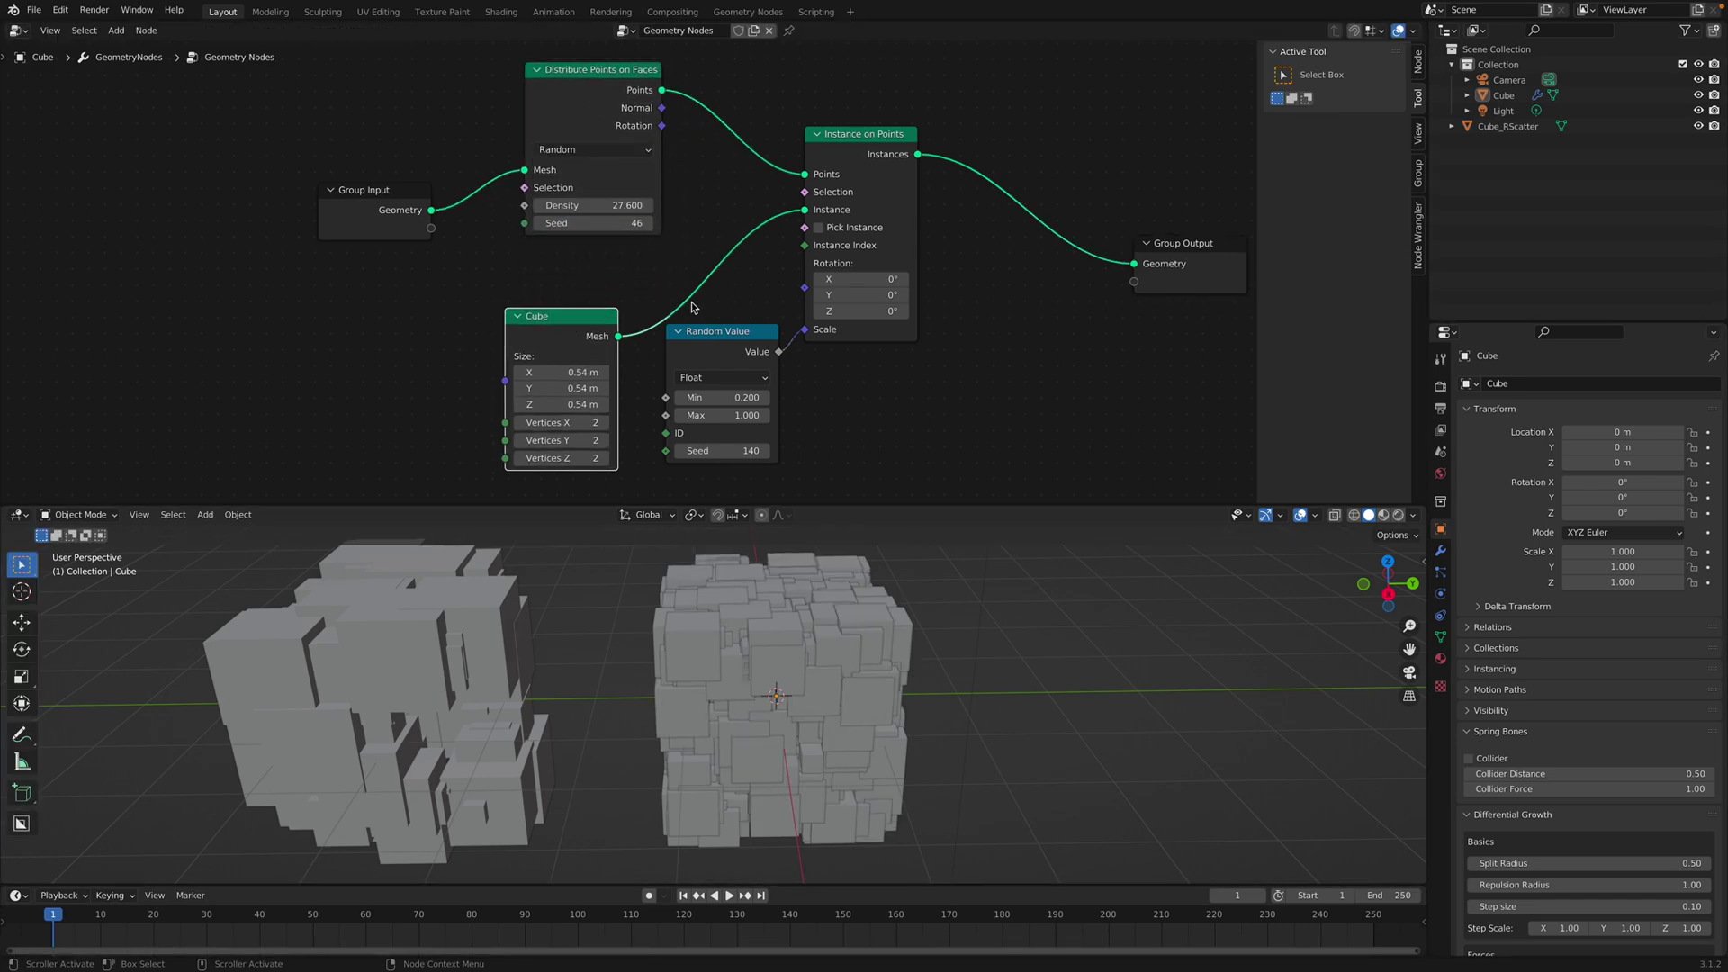
key(ctrl+s)
Step: Select the cube object in the viewport and shift the Instance on Points node slightly toward Group Output
middle_drag(877, 565, 862, 567)
click(856, 599)
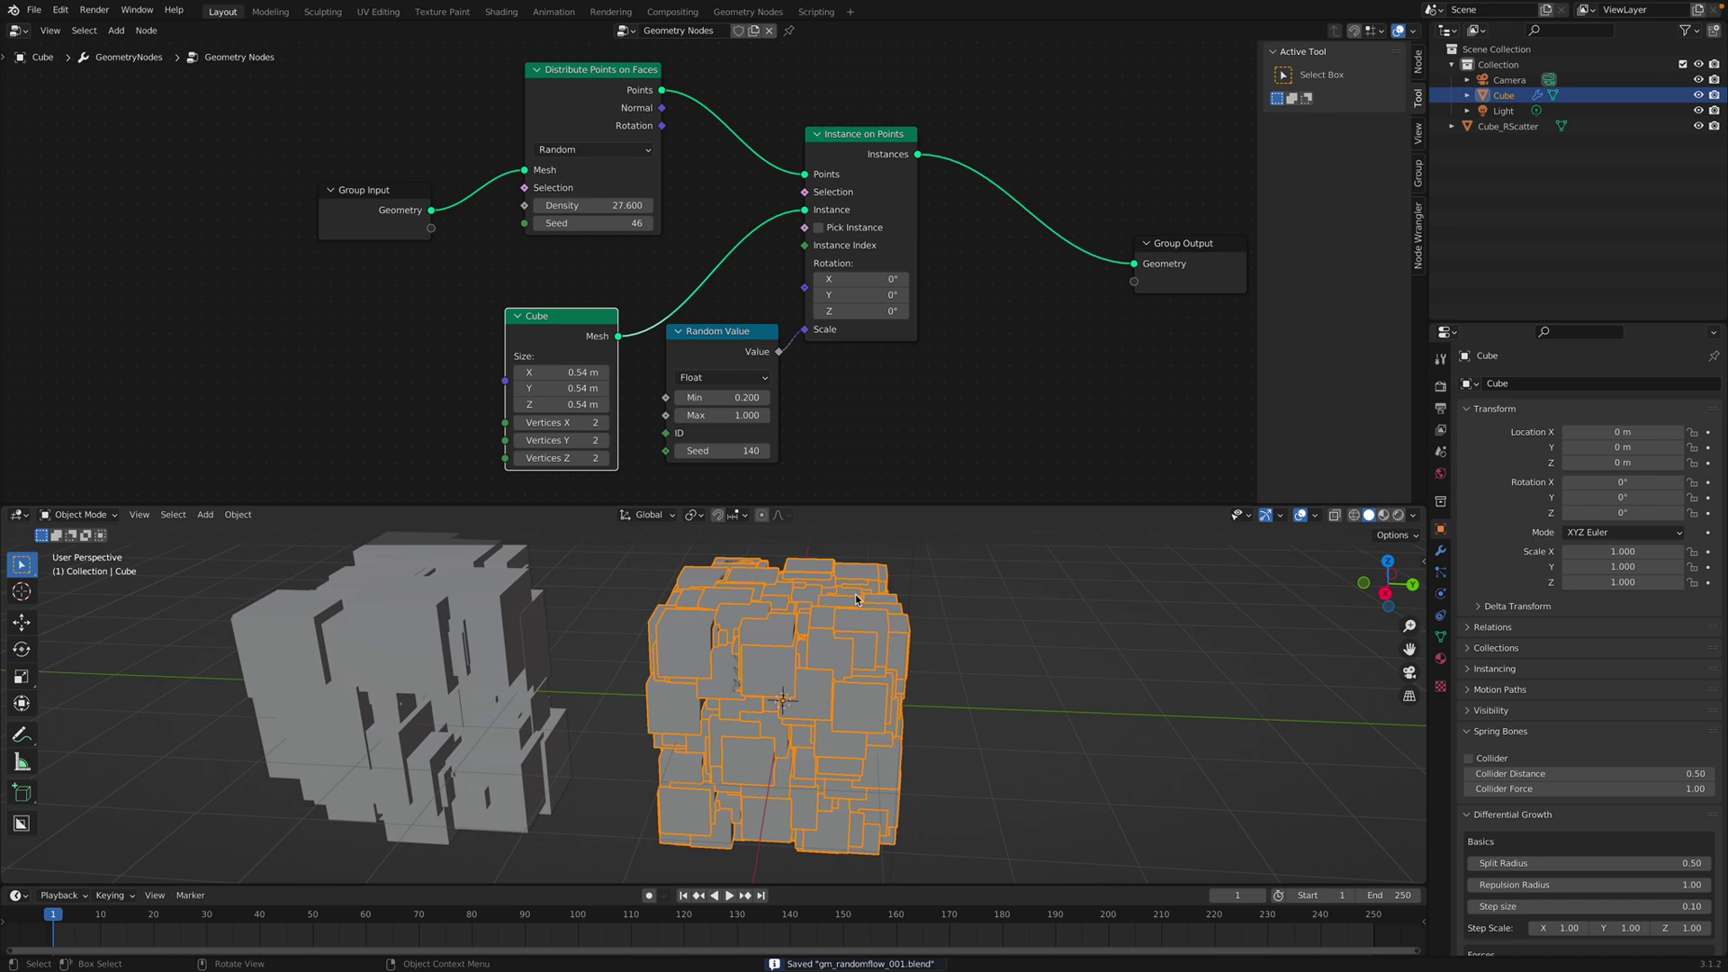
drag(850, 142, 868, 142)
middle_drag(1027, 225, 882, 231)
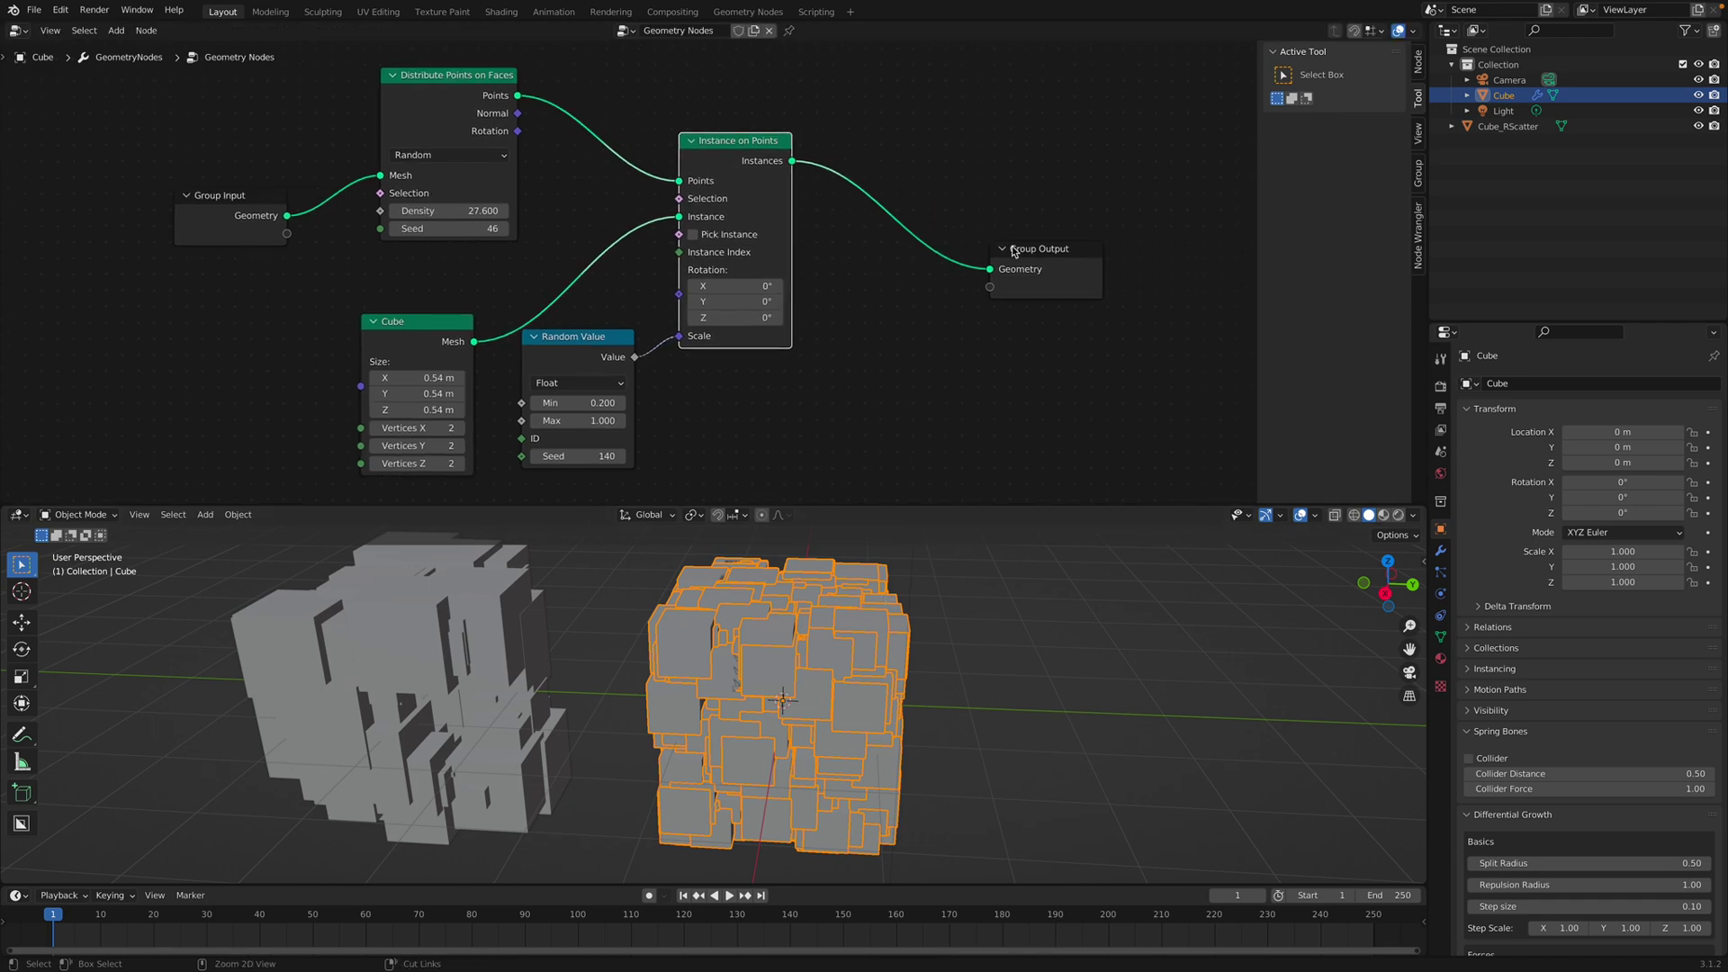
Step: Move the Group Output node farther from Instance on Points, and switch the Cube object's viewport visibility off and back on
drag(1012, 251, 1098, 260)
mouse_move(861, 645)
middle_down()
mouse_move(913, 698)
mouse_move(883, 644)
middle_up()
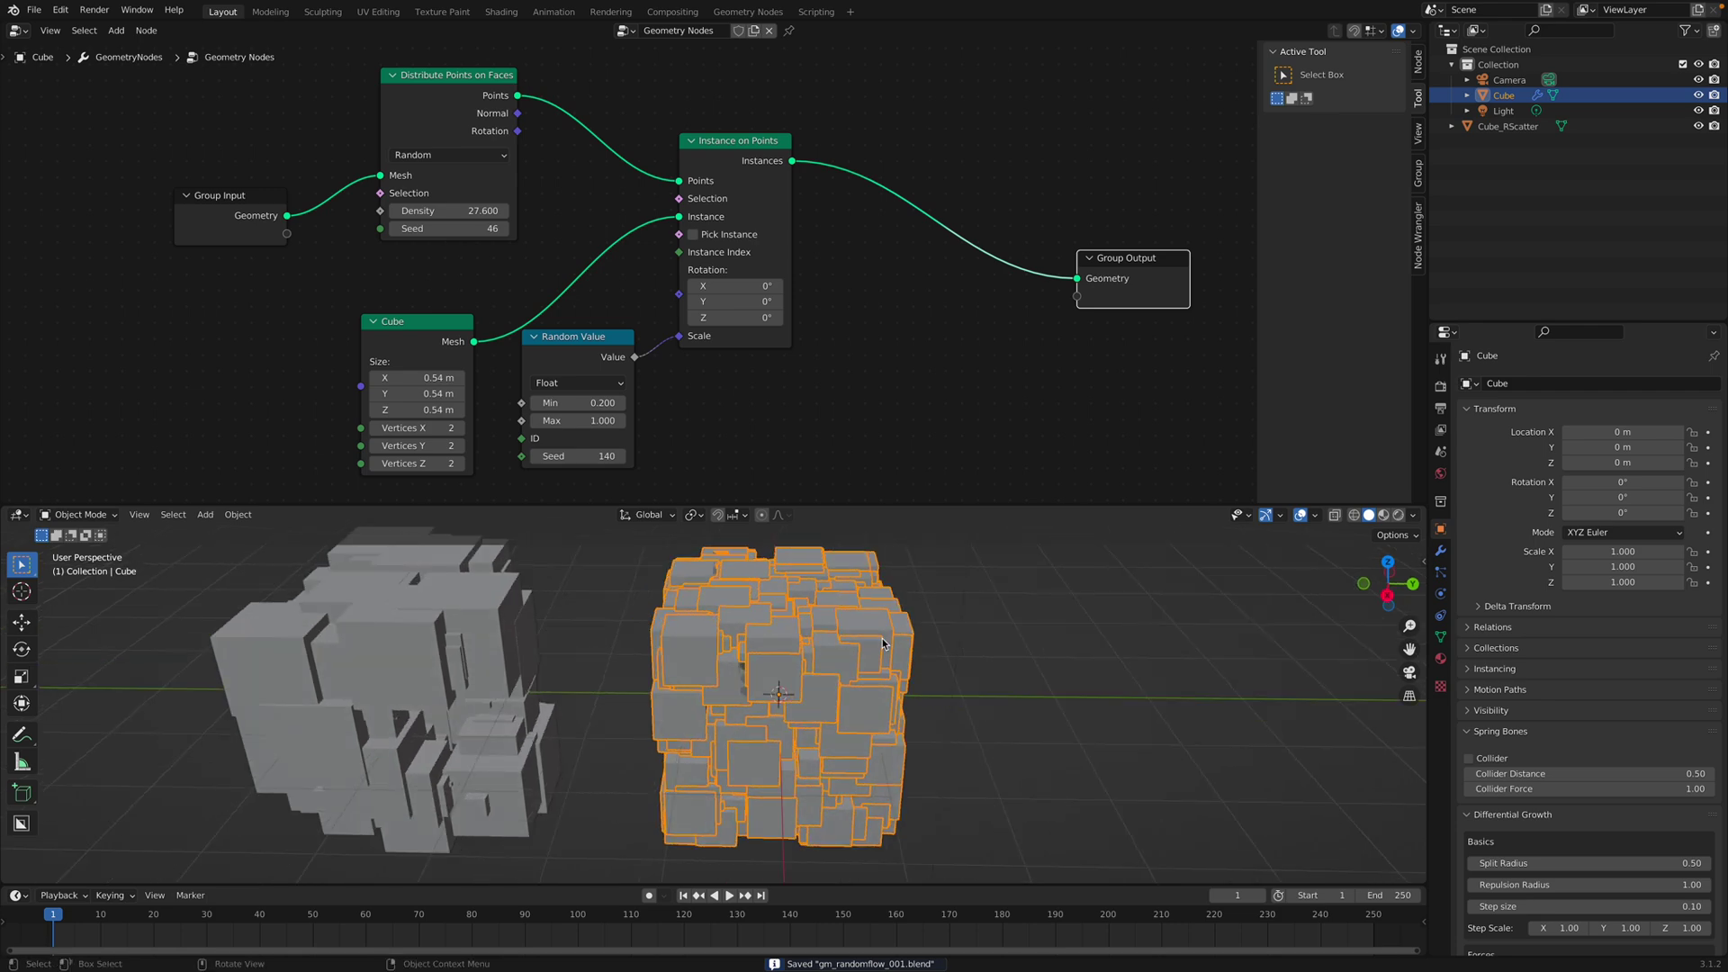
click(1697, 95)
click(1697, 95)
scroll(1042, 582, down, 1)
Step: Add a new cube mesh and move it along Y to about 3.09 m, beside the node-based cube
key(shift+a)
mouse_move(1040, 578)
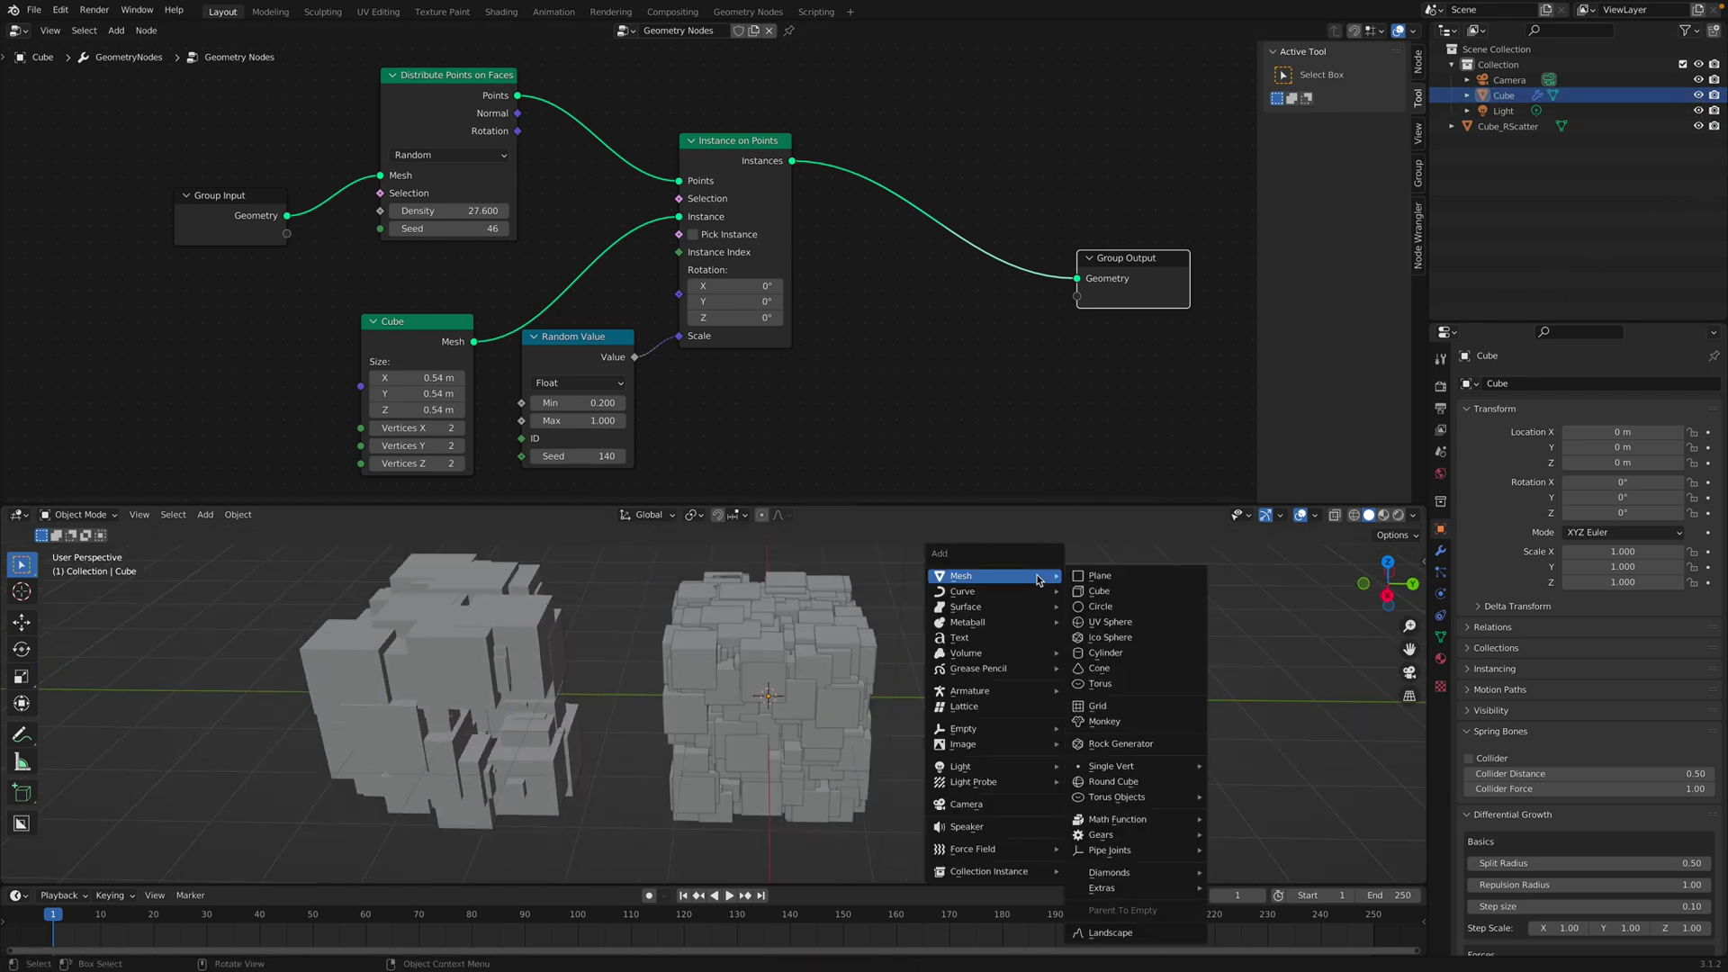
click(1096, 596)
shift+middle_drag(955, 657, 872, 648)
key(g)
key(y)
click(1066, 658)
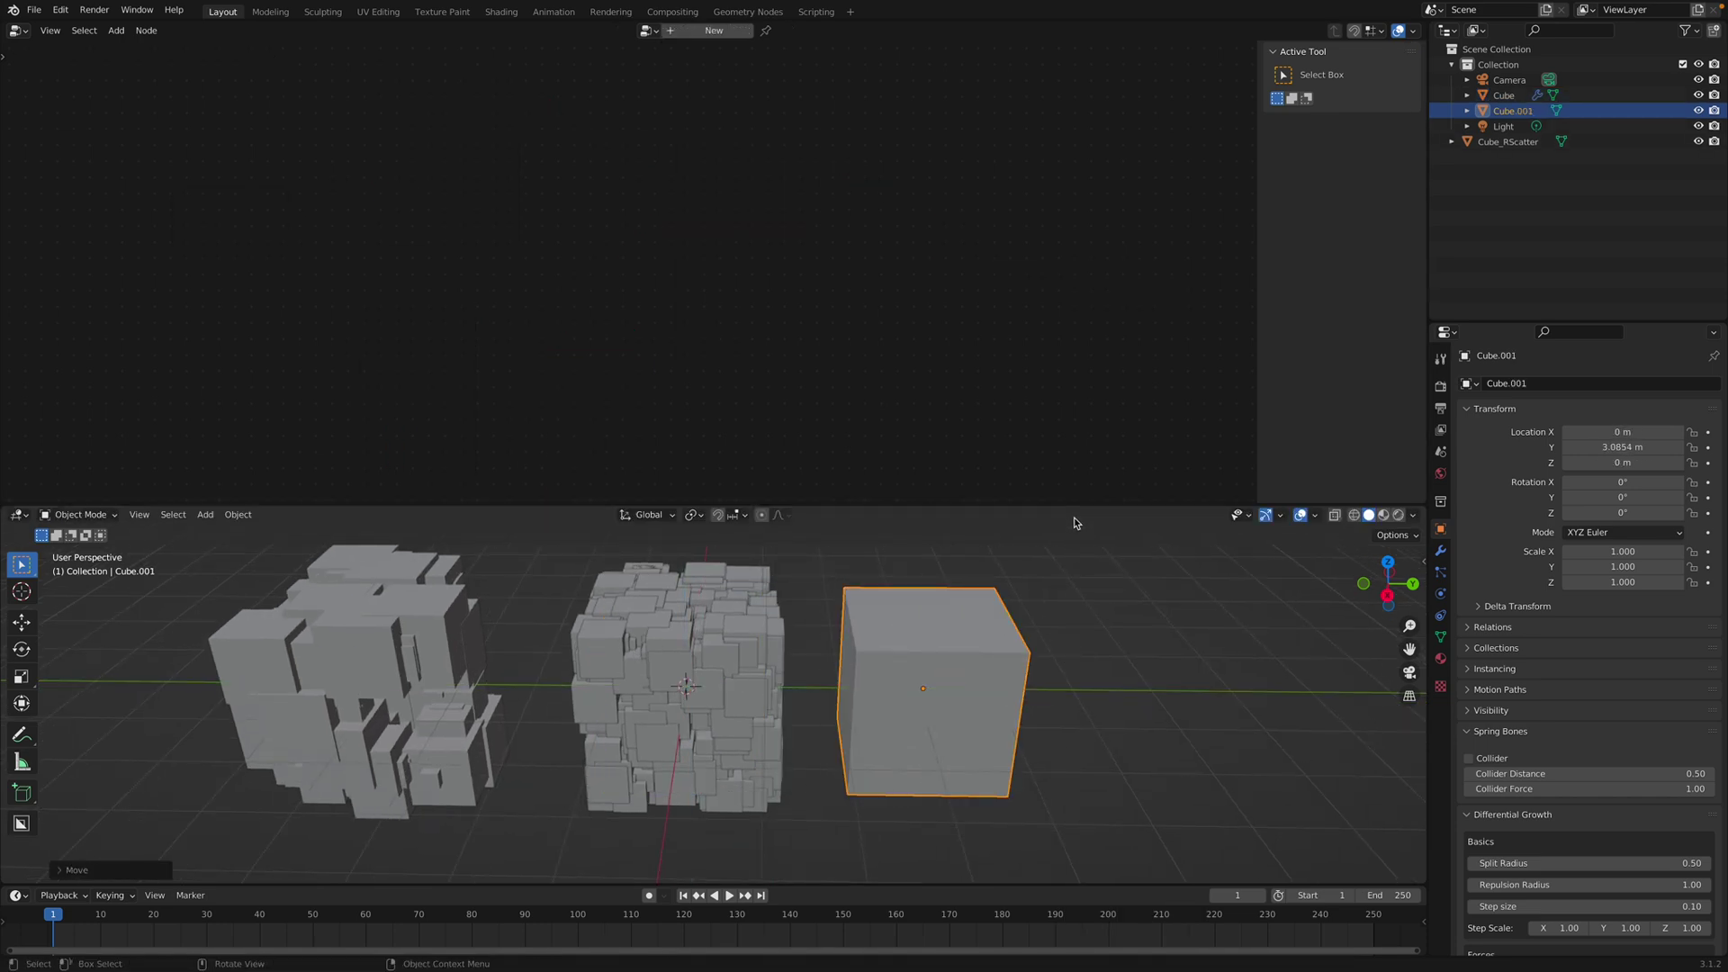
Step: Enlarge the 3D viewport and start the Random Flow add-on's Random Scatter on the new cube
drag(1076, 506, 1076, 252)
scroll(990, 468, up, 2)
middle_drag(990, 468, 908, 442)
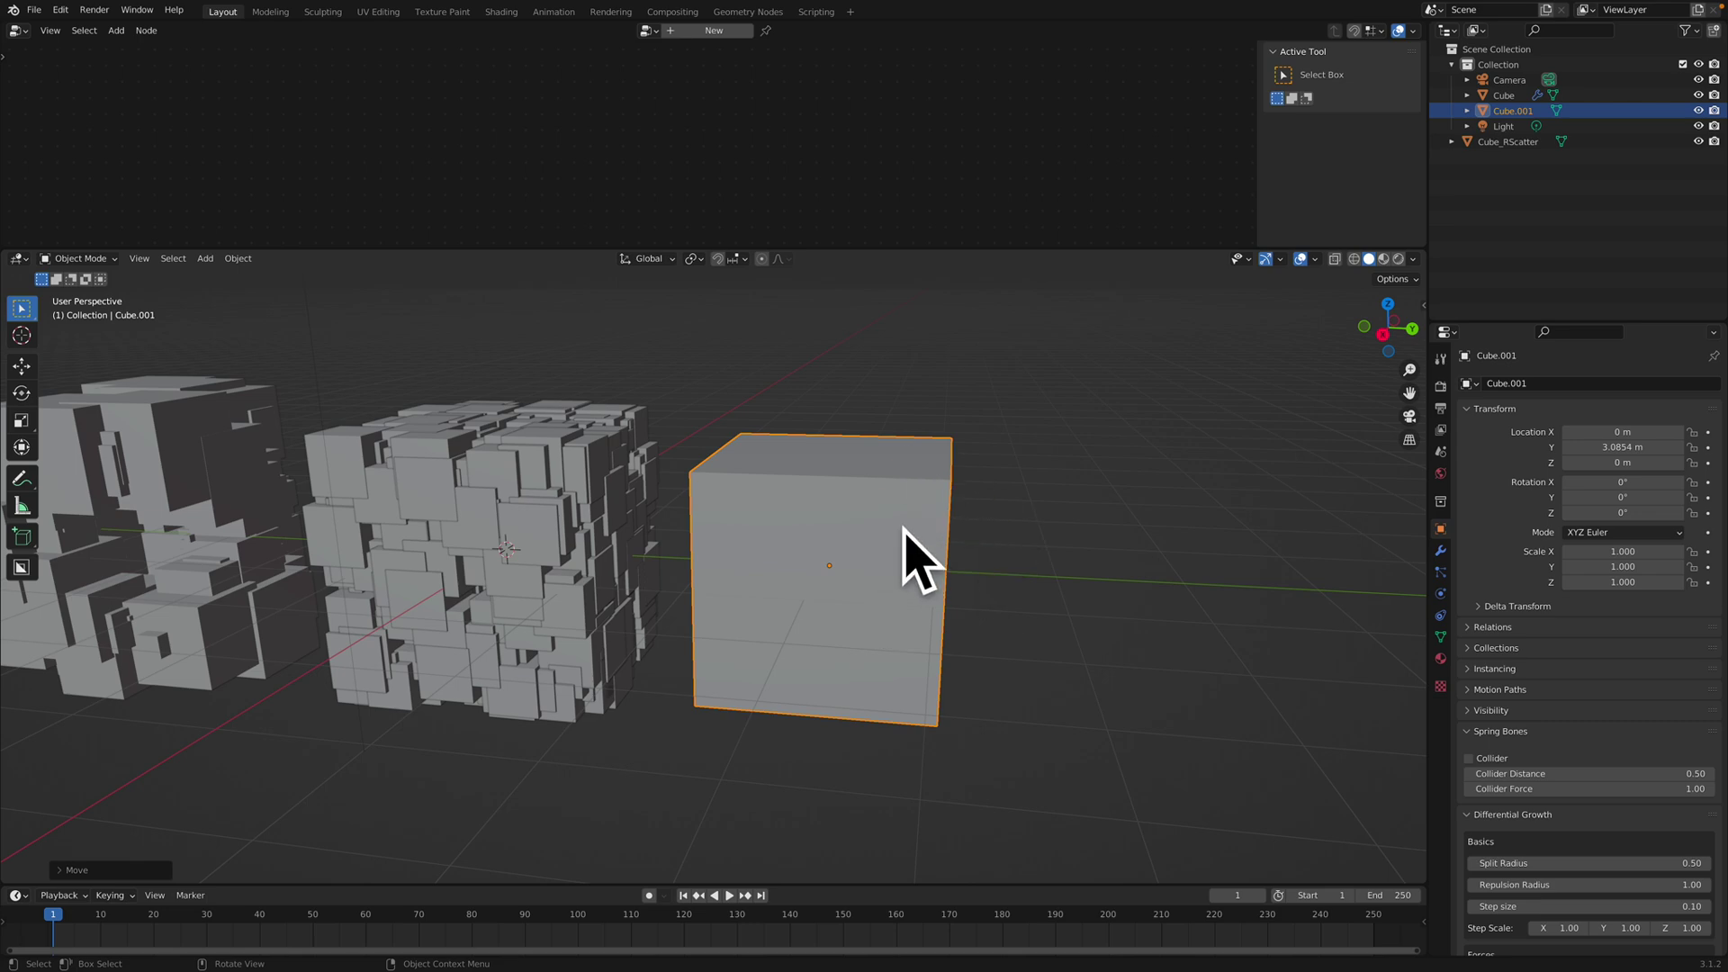
middle_drag(903, 522, 912, 536)
key(shift+q)
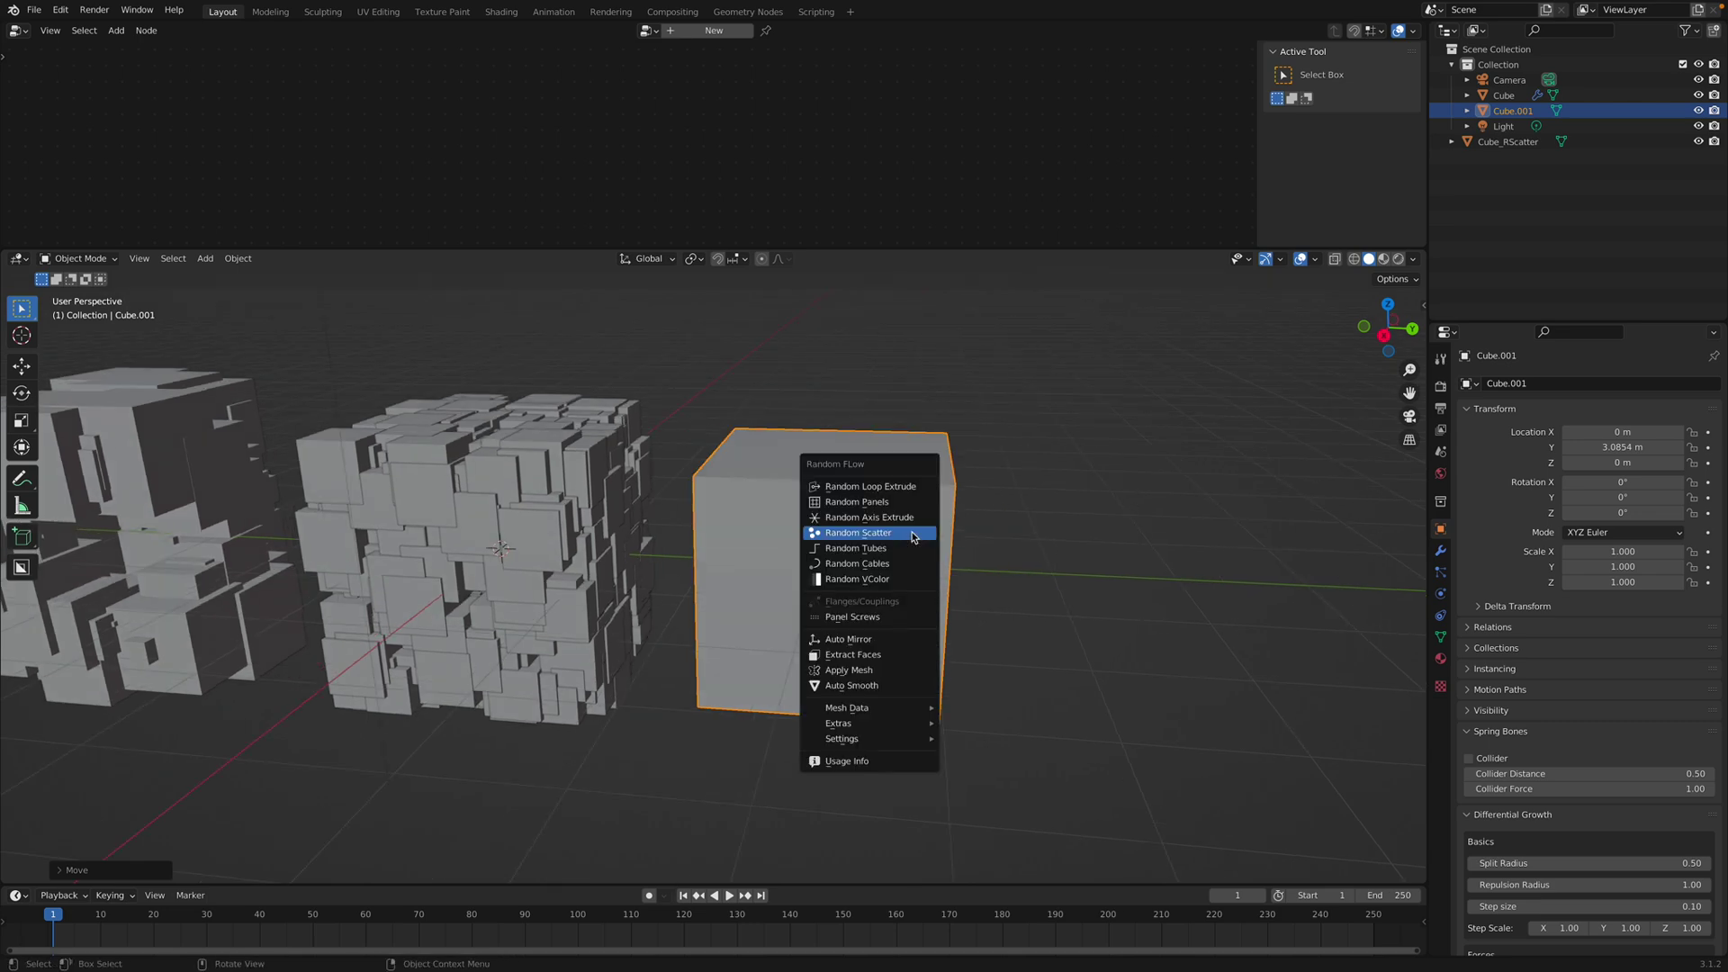
click(900, 534)
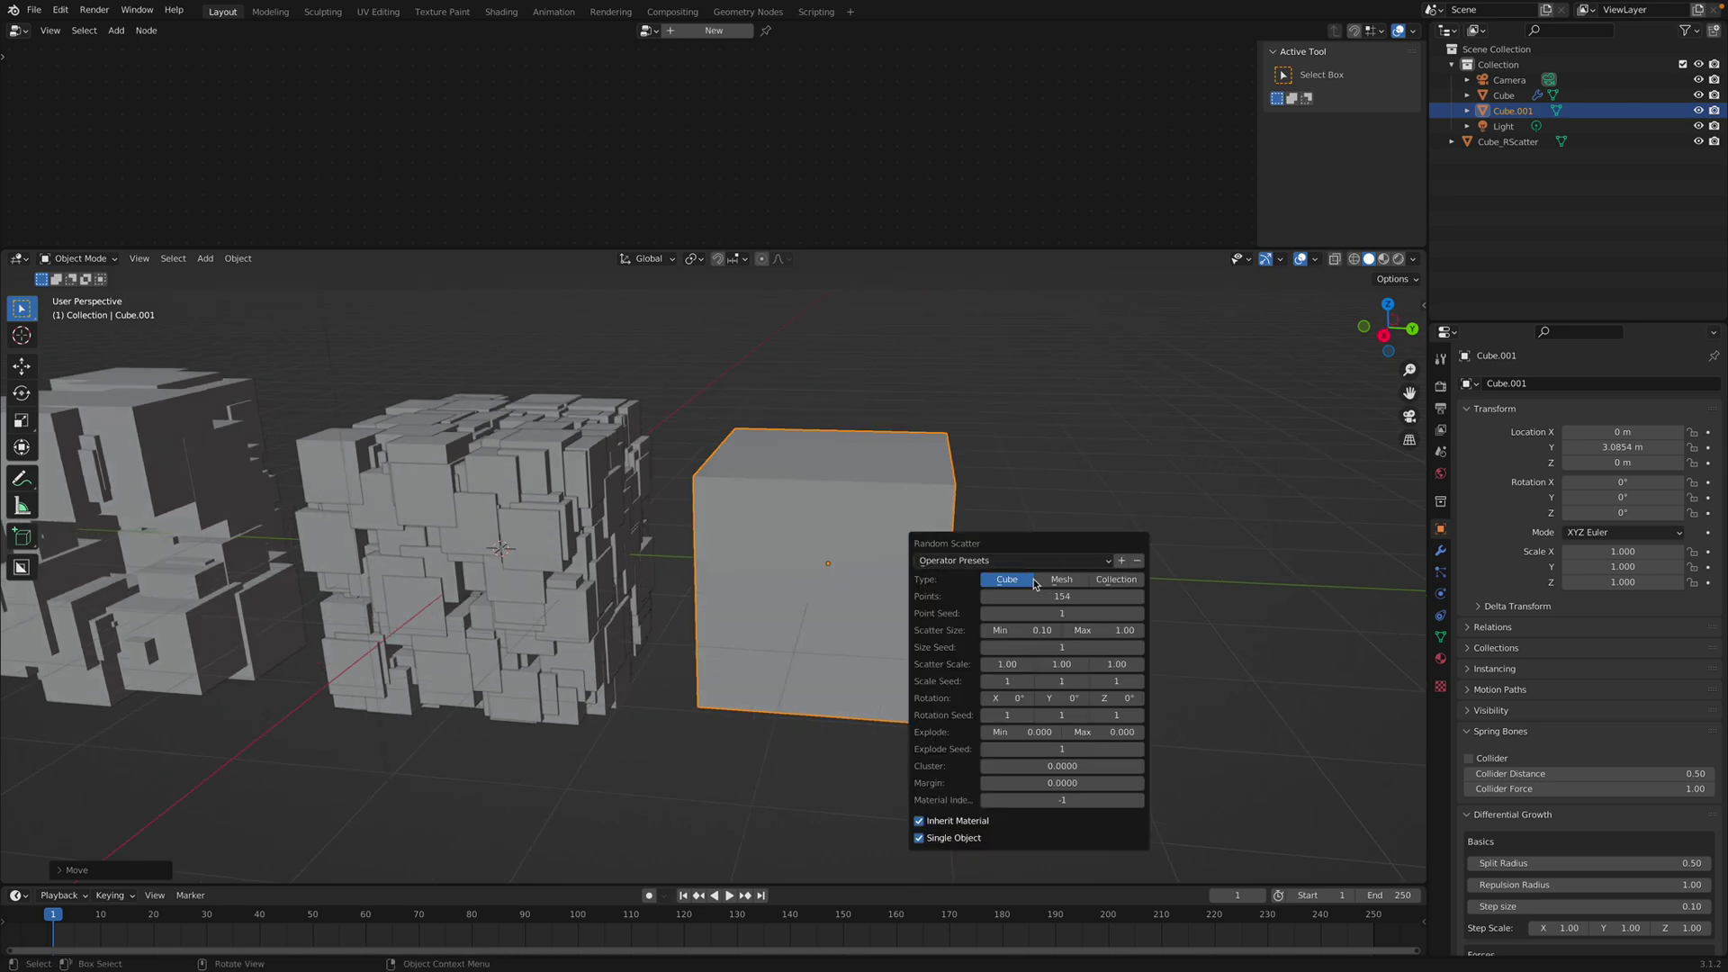
Step: Set the scatter to 116 points, point seed 257, minimum size 0.36, size seed 113, scale 1.26, 1.30, 1.40 and scale seeds 49, 89, 85
mouse_move(1037, 595)
mouse_down()
mouse_move(994, 596)
mouse_move(1015, 596)
mouse_up()
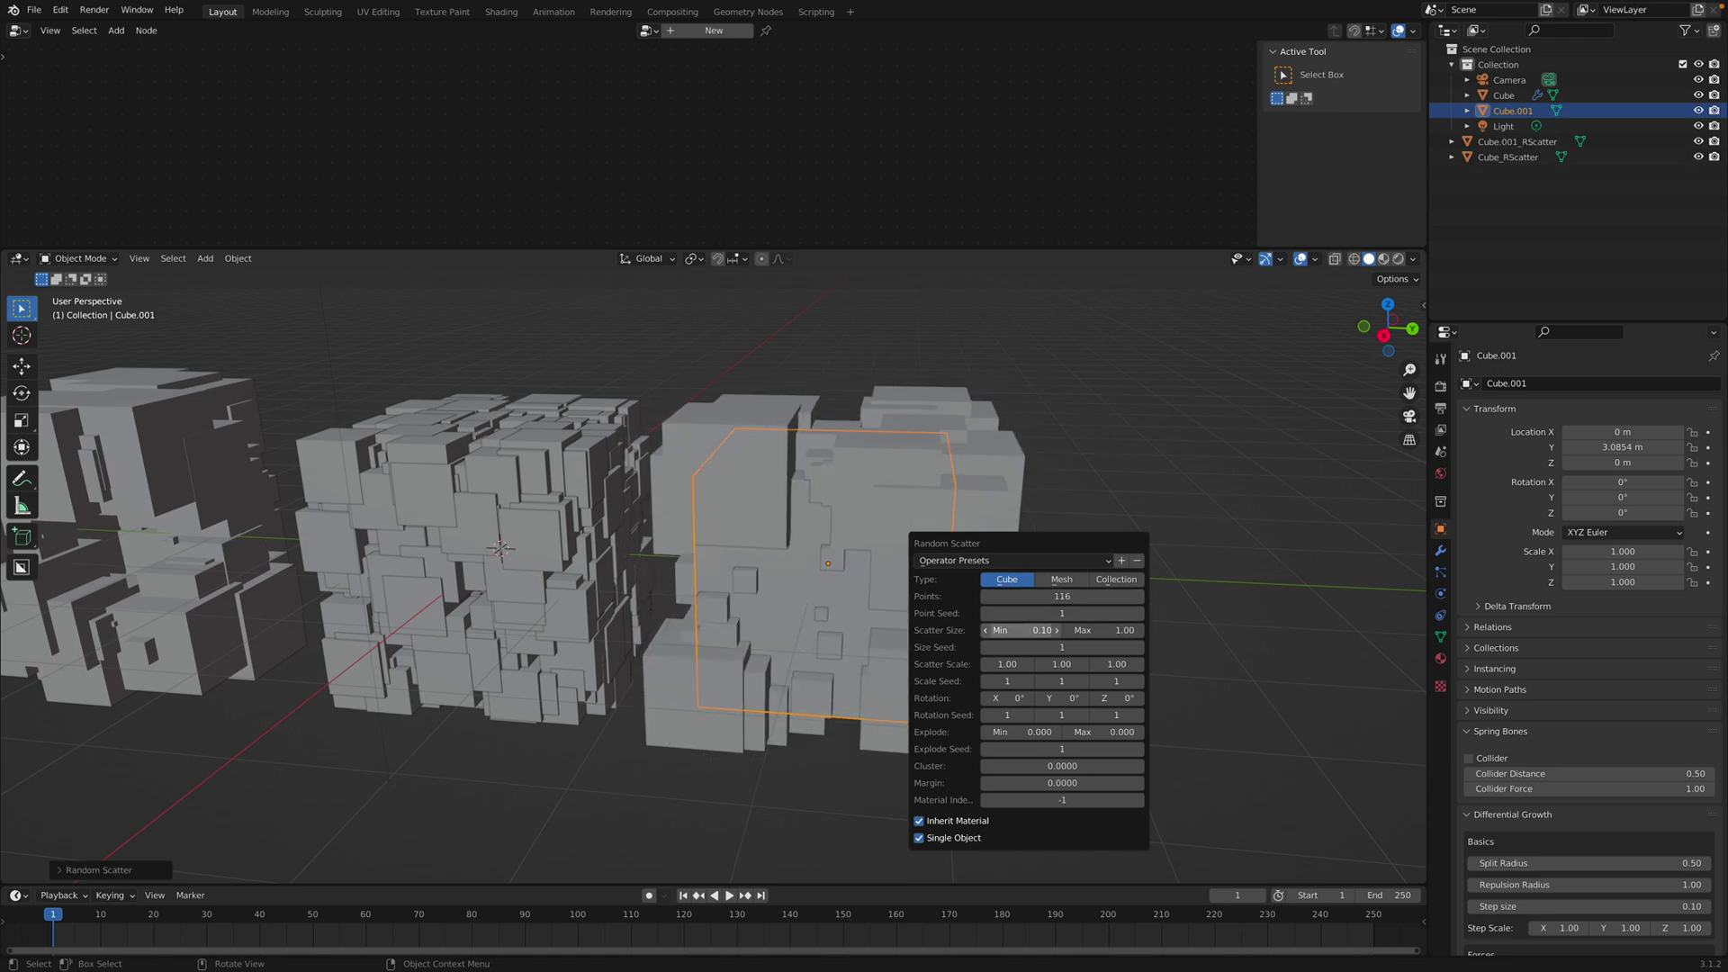
drag(1027, 630, 1107, 613)
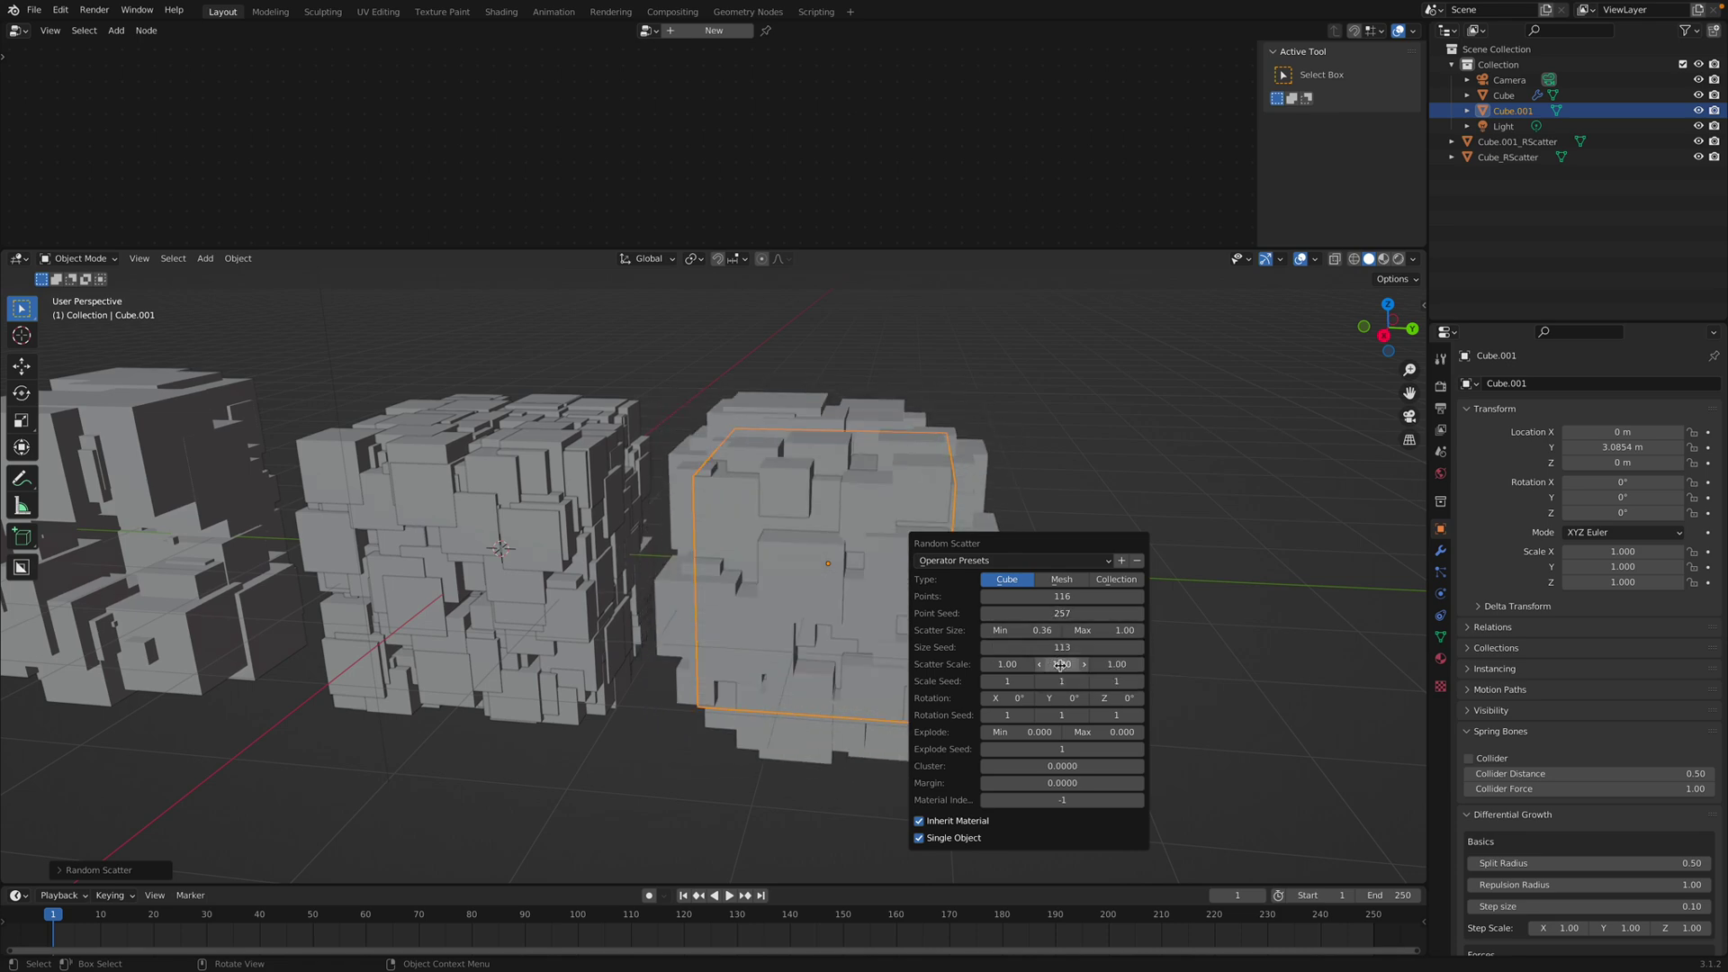
drag(1007, 665, 1120, 669)
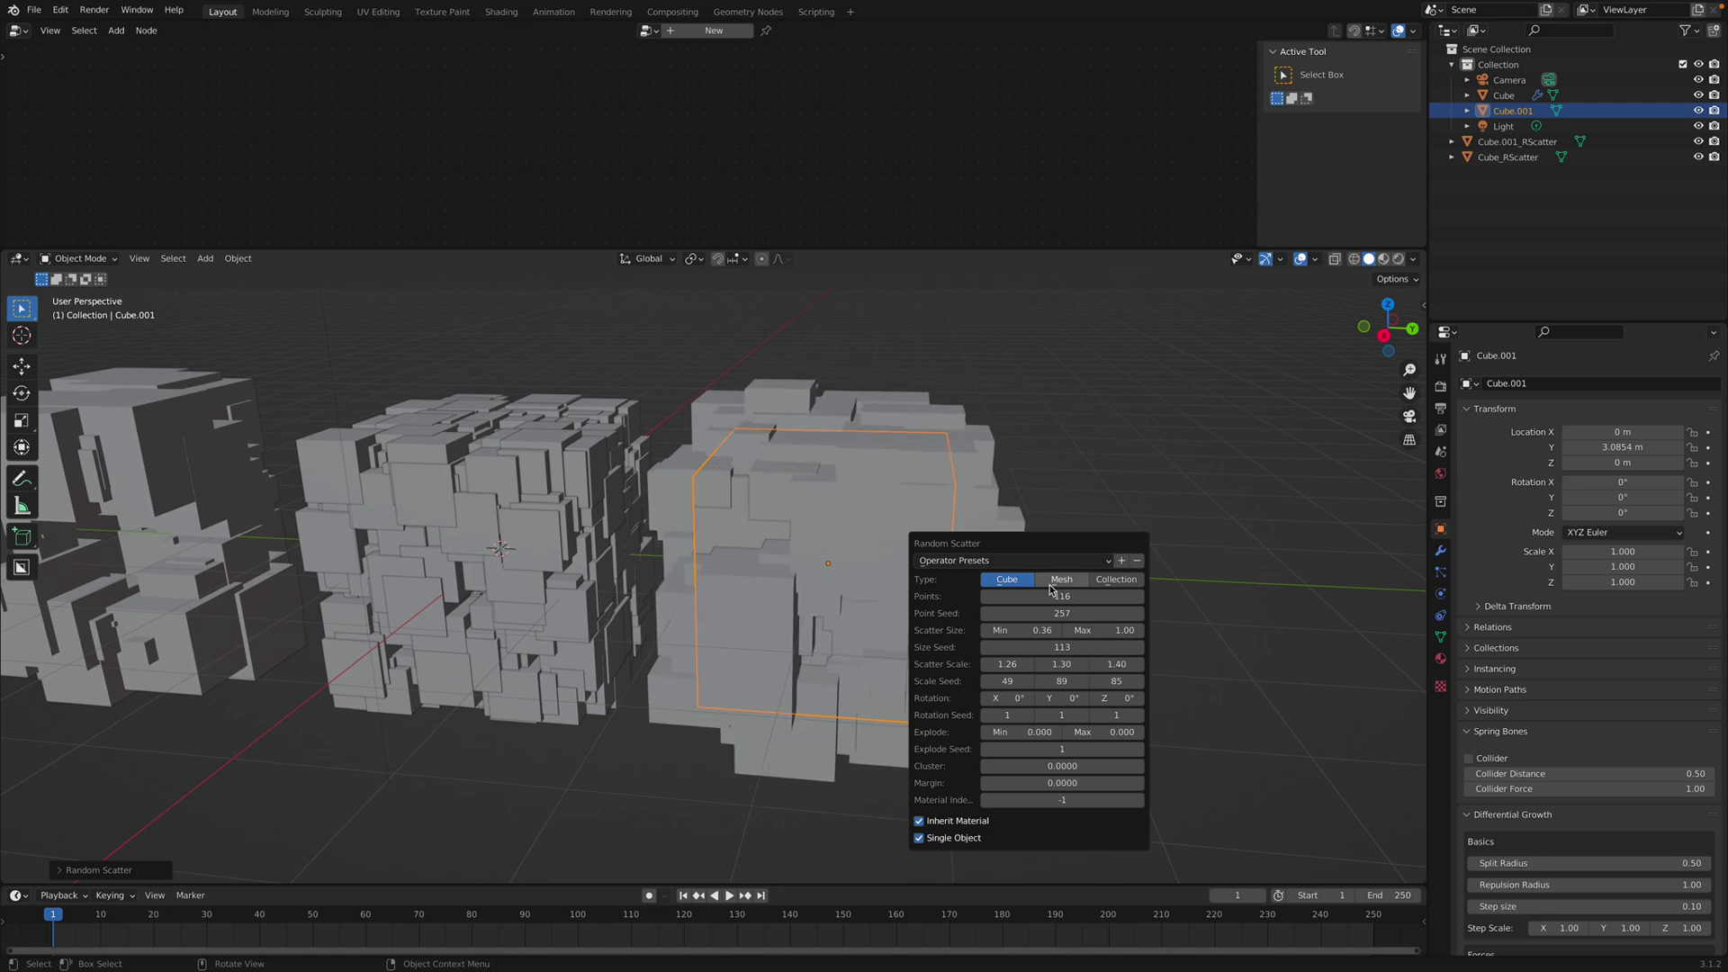
Step: Enable Cavity in the viewport shading and move the new scatter object along Y to about 5.52 m
click(1414, 260)
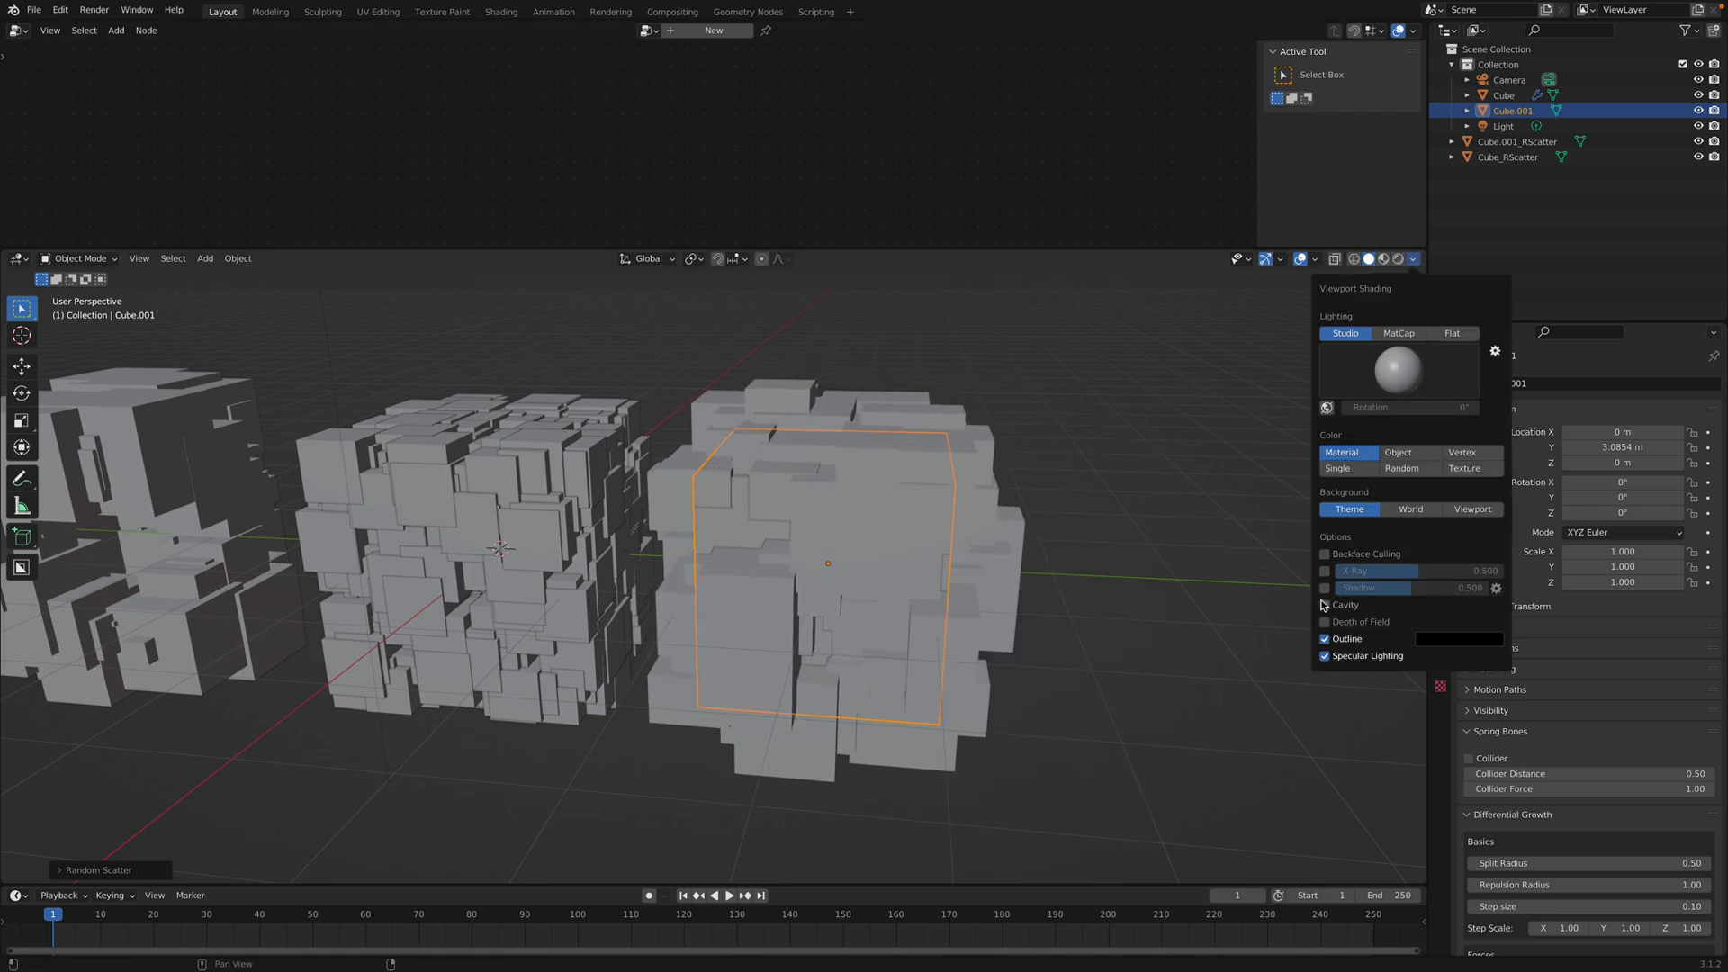
click(999, 432)
key(g)
click(1269, 417)
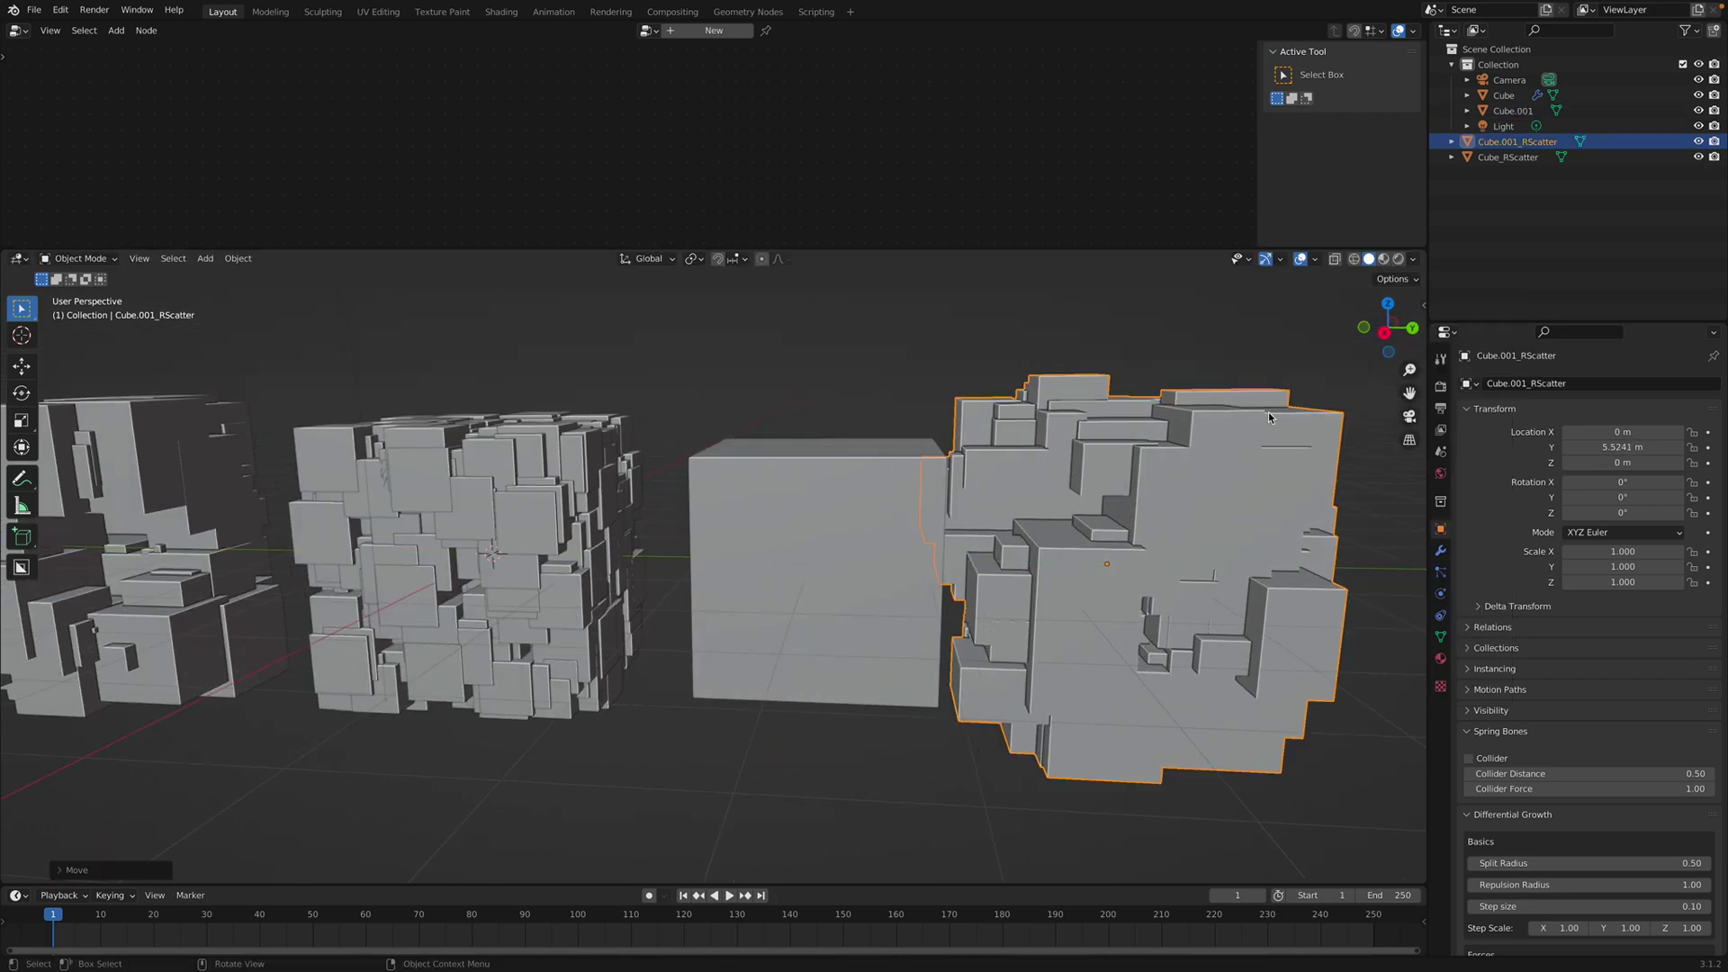
Step: Switch the viewport to wireframe shading, examine the overlapping geometry of the scattered blocks and save the file
key(z)
click(1046, 465)
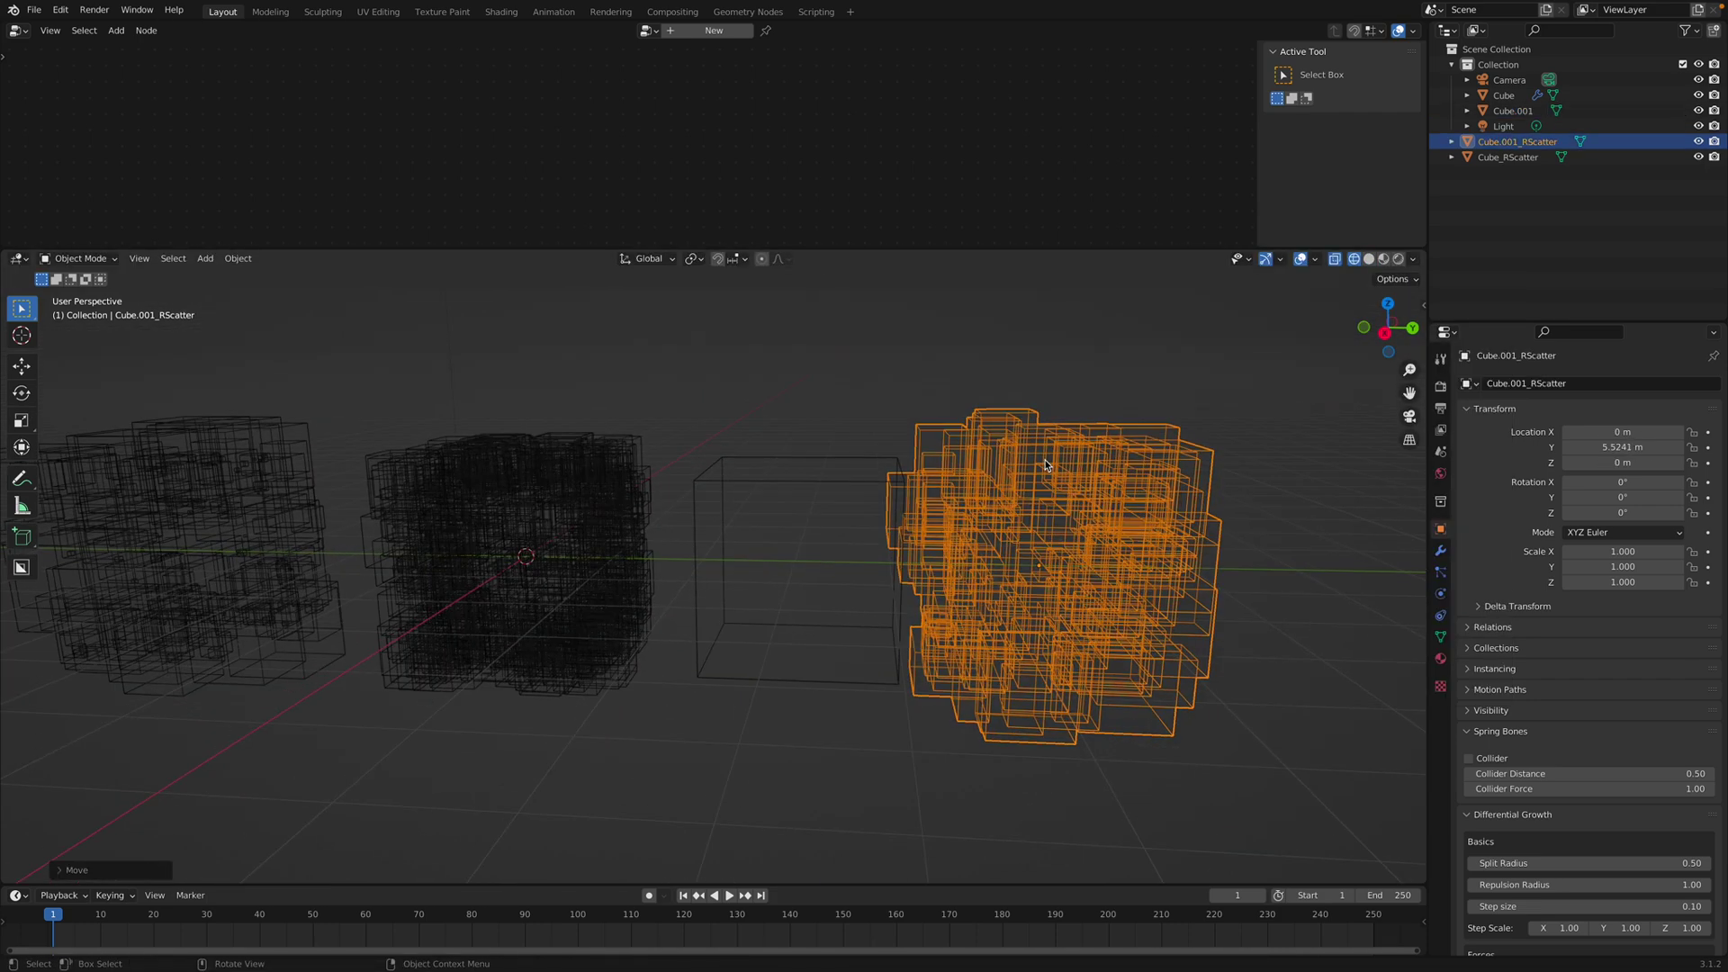
middle_drag(1046, 465, 1106, 560)
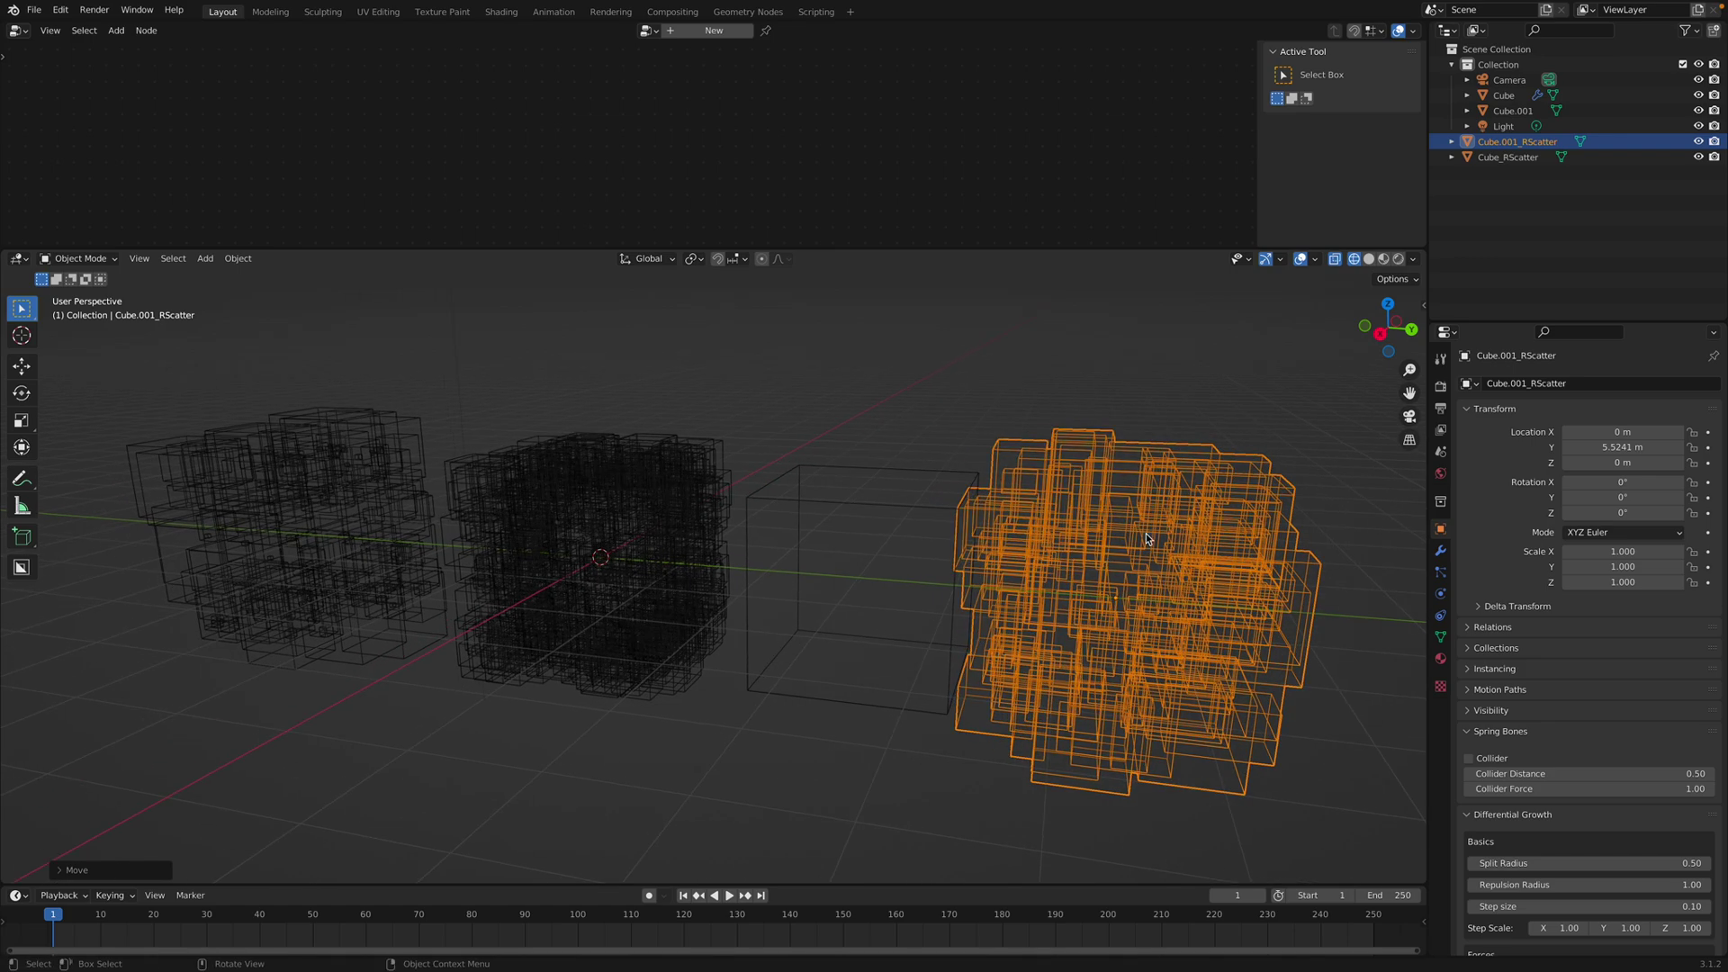
middle_drag(1121, 612, 1189, 522)
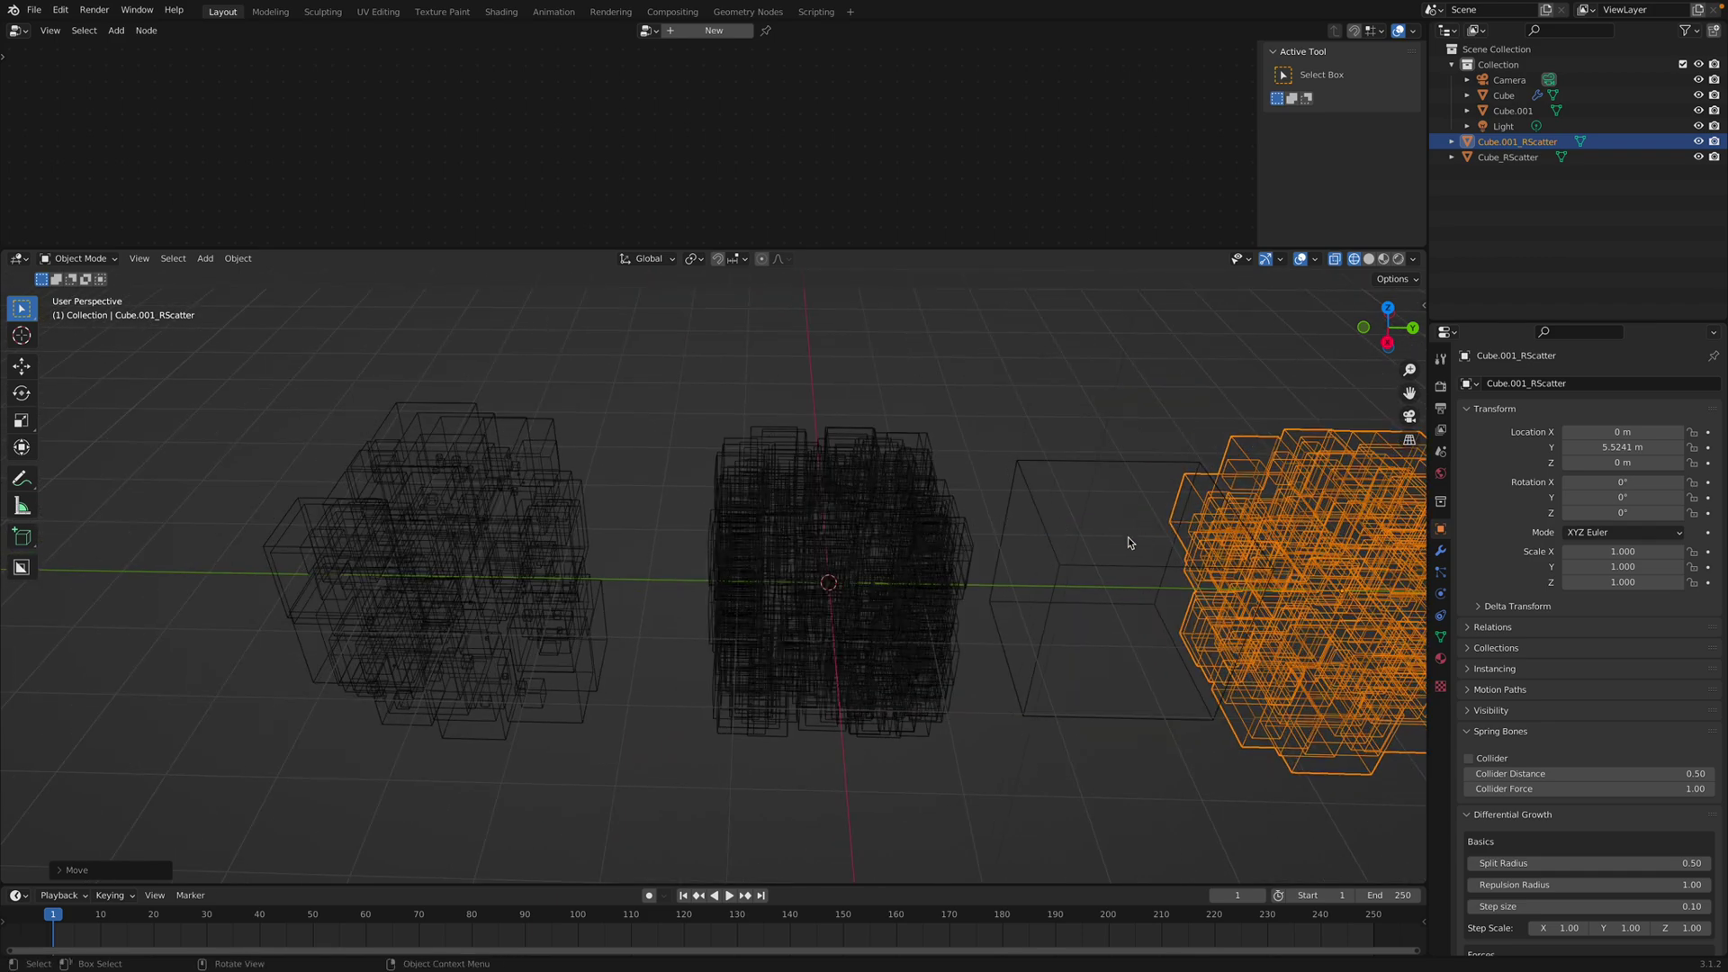
key(ctrl+s)
Step: Select the node-based cube, enlarge its node editor, insert a Realize Instances node between Instance on Points and Group Output, and save
shift+middle_drag(908, 567, 853, 521)
click(896, 518)
scroll(852, 519, up, 2)
middle_drag(834, 410, 846, 351)
drag(894, 259, 894, 382)
scroll(823, 230, down, 2)
key(shift+a)
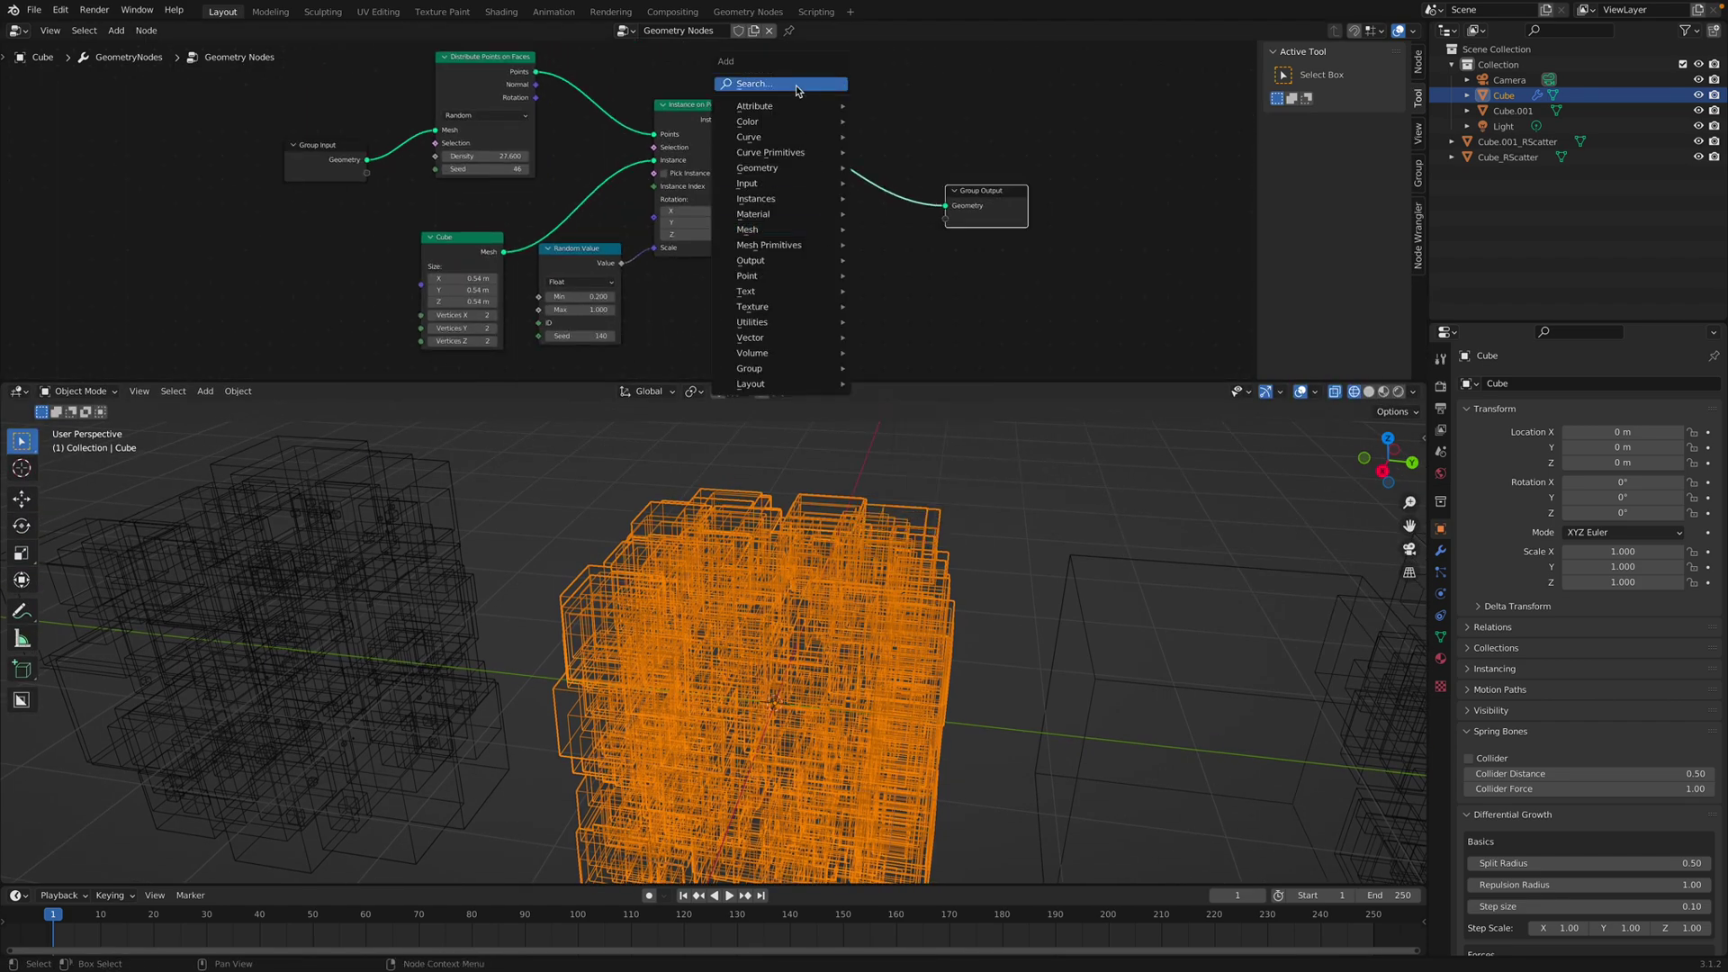
click(796, 84)
text(realize)
key(Return)
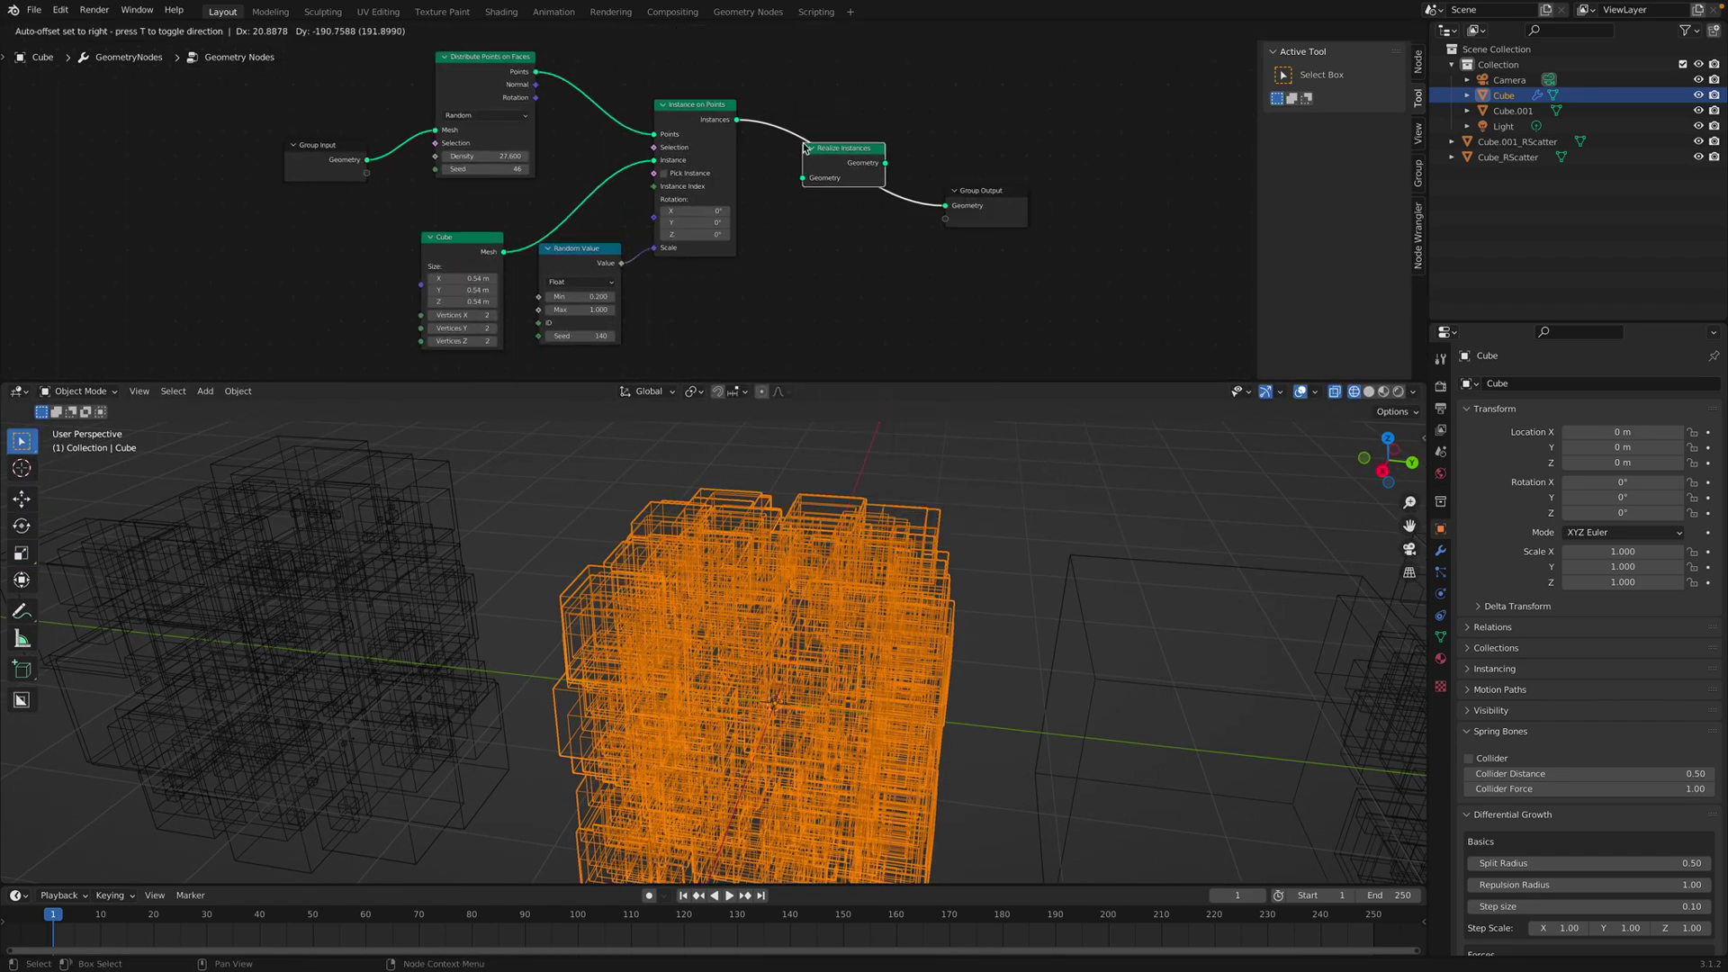
click(806, 148)
key(ctrl+s)
Step: Add a Mesh Boolean node near Group Output and set its operation to Union
middle_drag(976, 191, 851, 163)
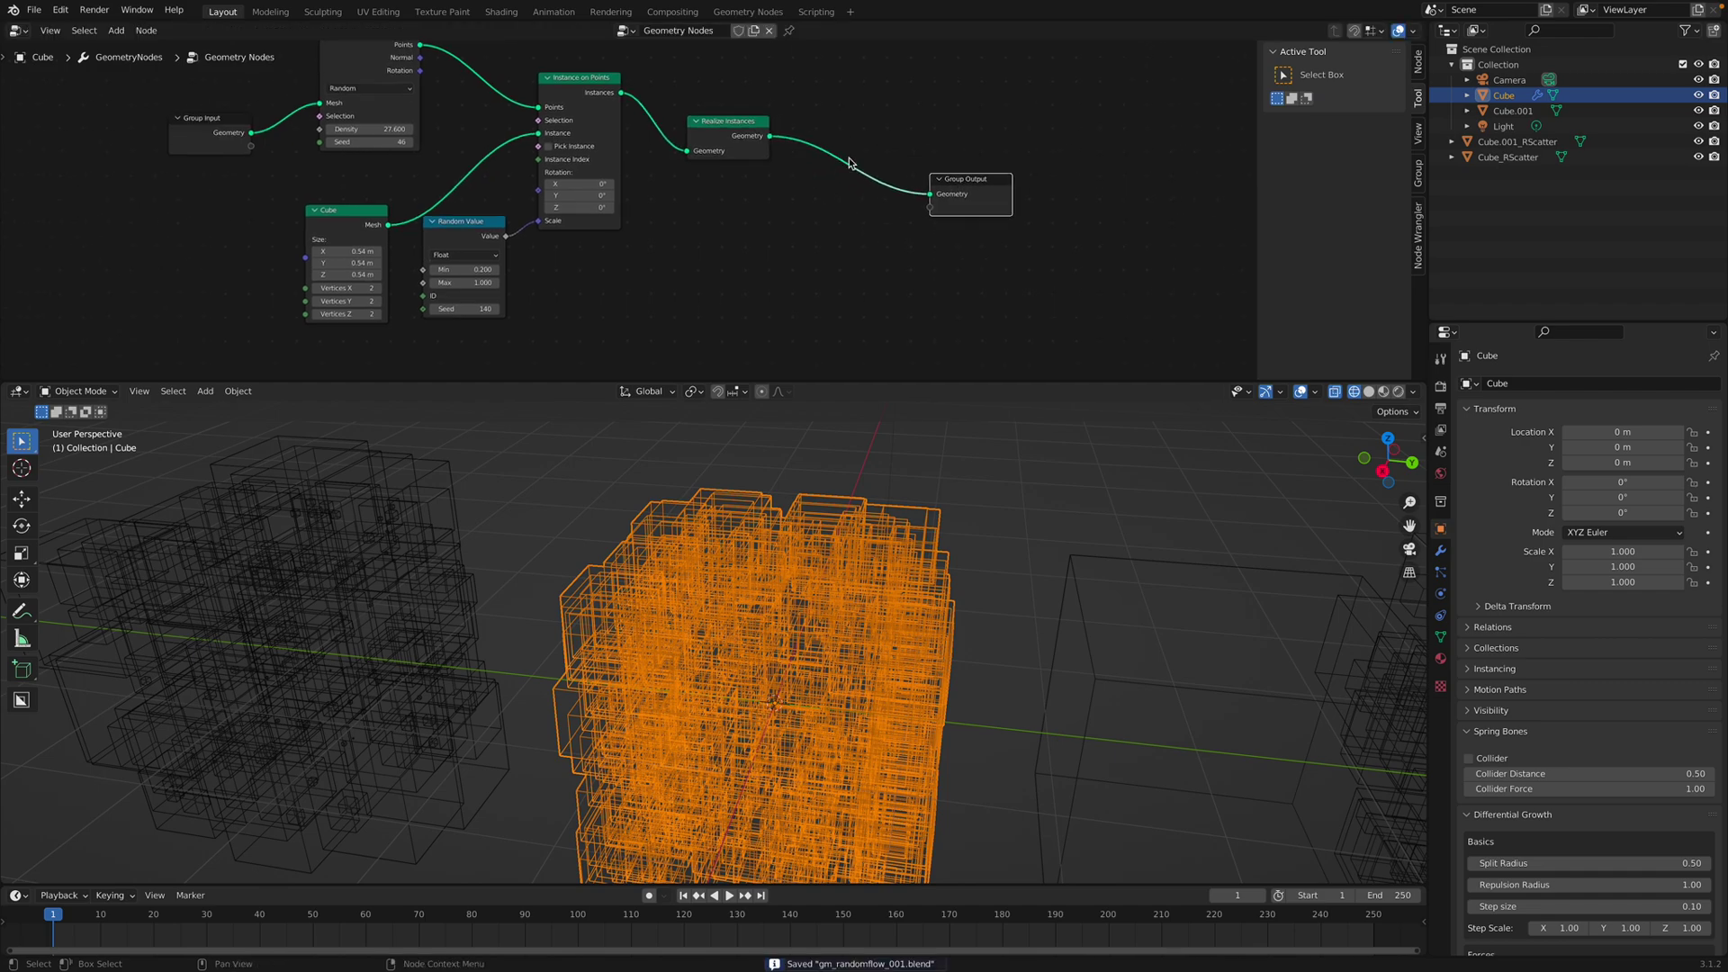
key(shift+a)
click(850, 160)
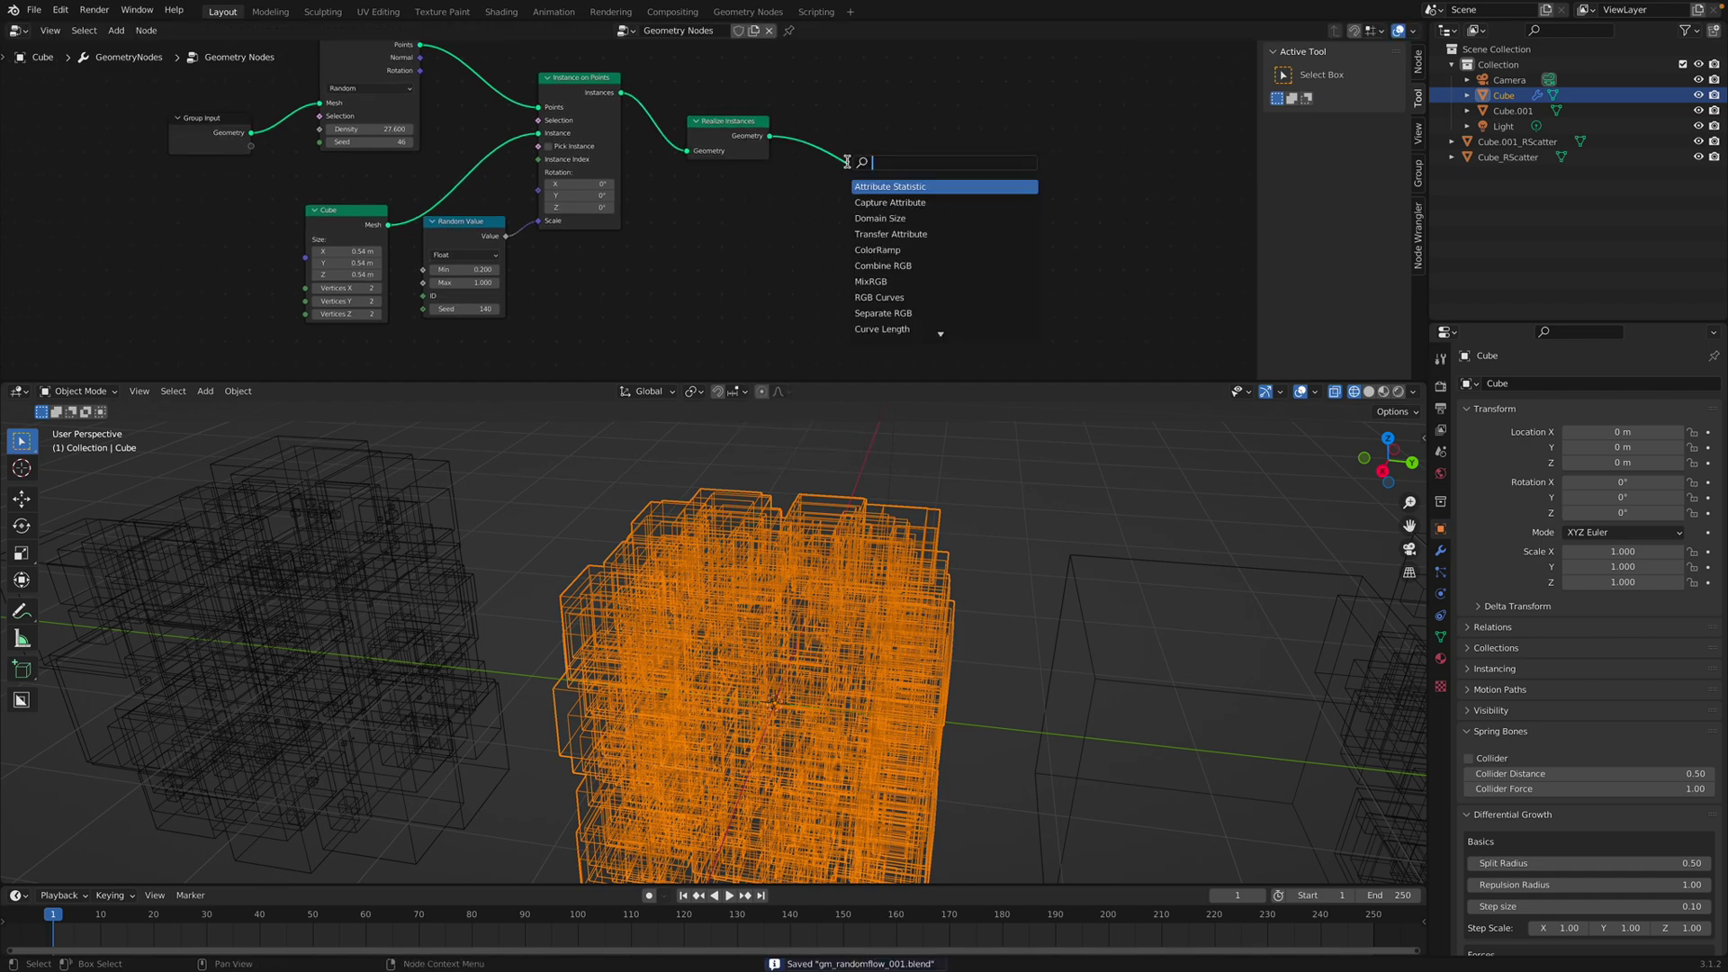
text(boo)
key(Down)
key(Return)
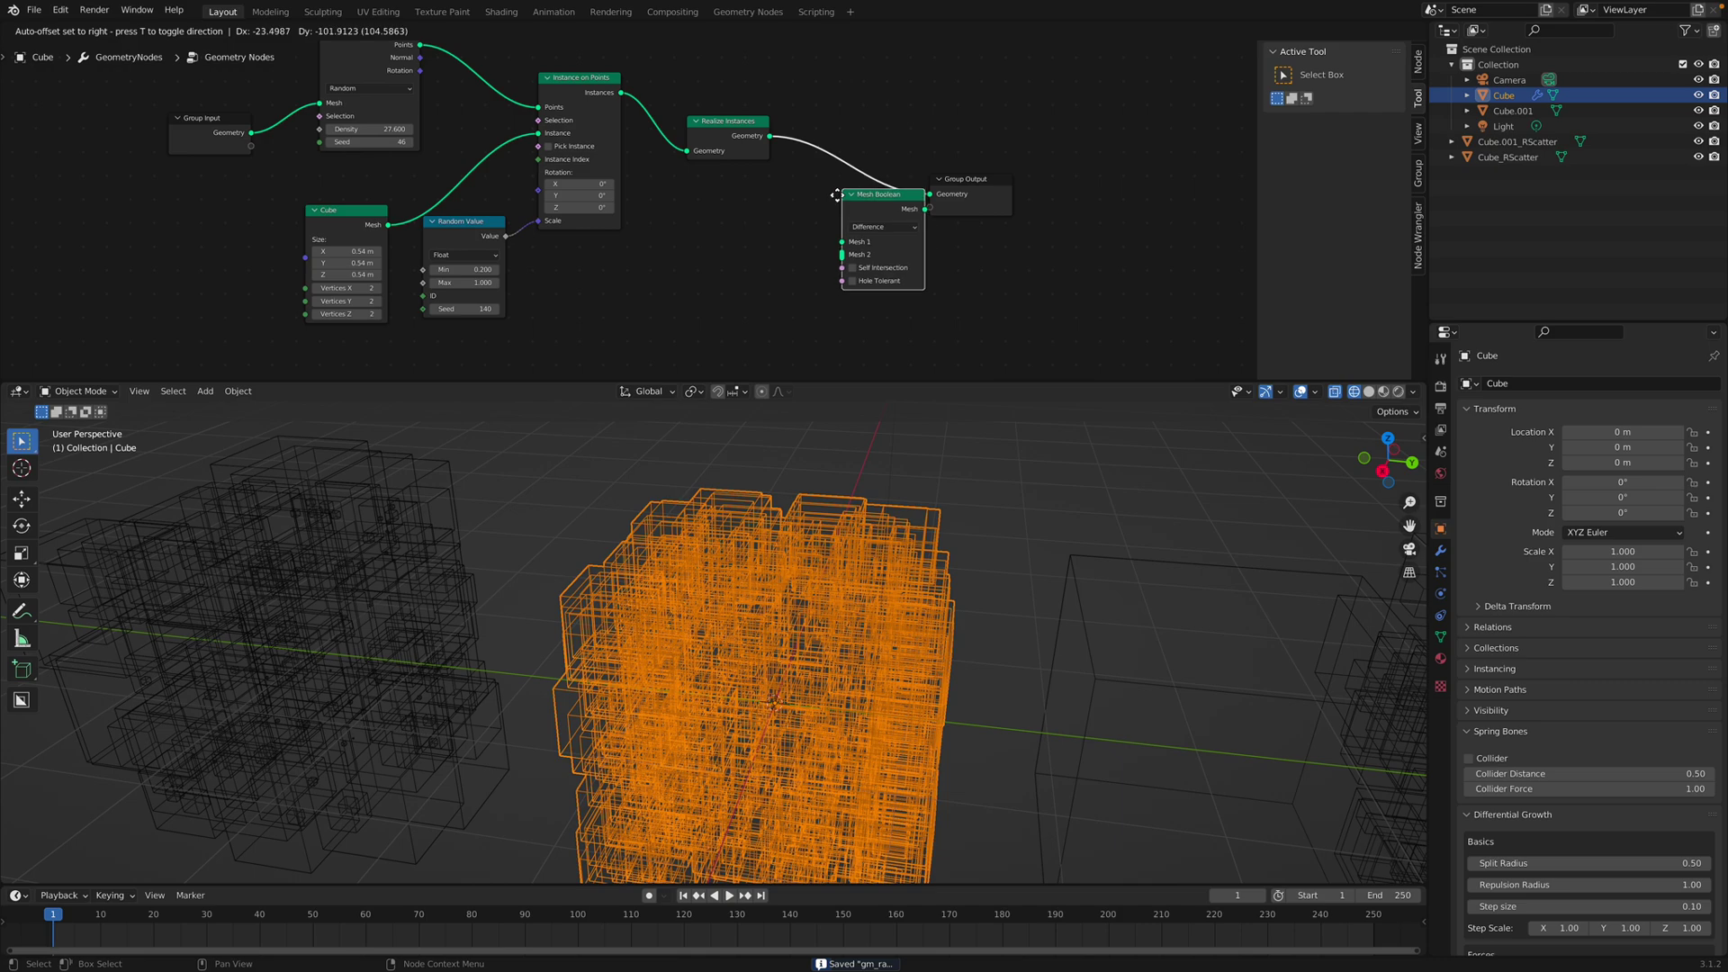
click(891, 216)
scroll(894, 218, up, 2)
click(891, 205)
click(874, 238)
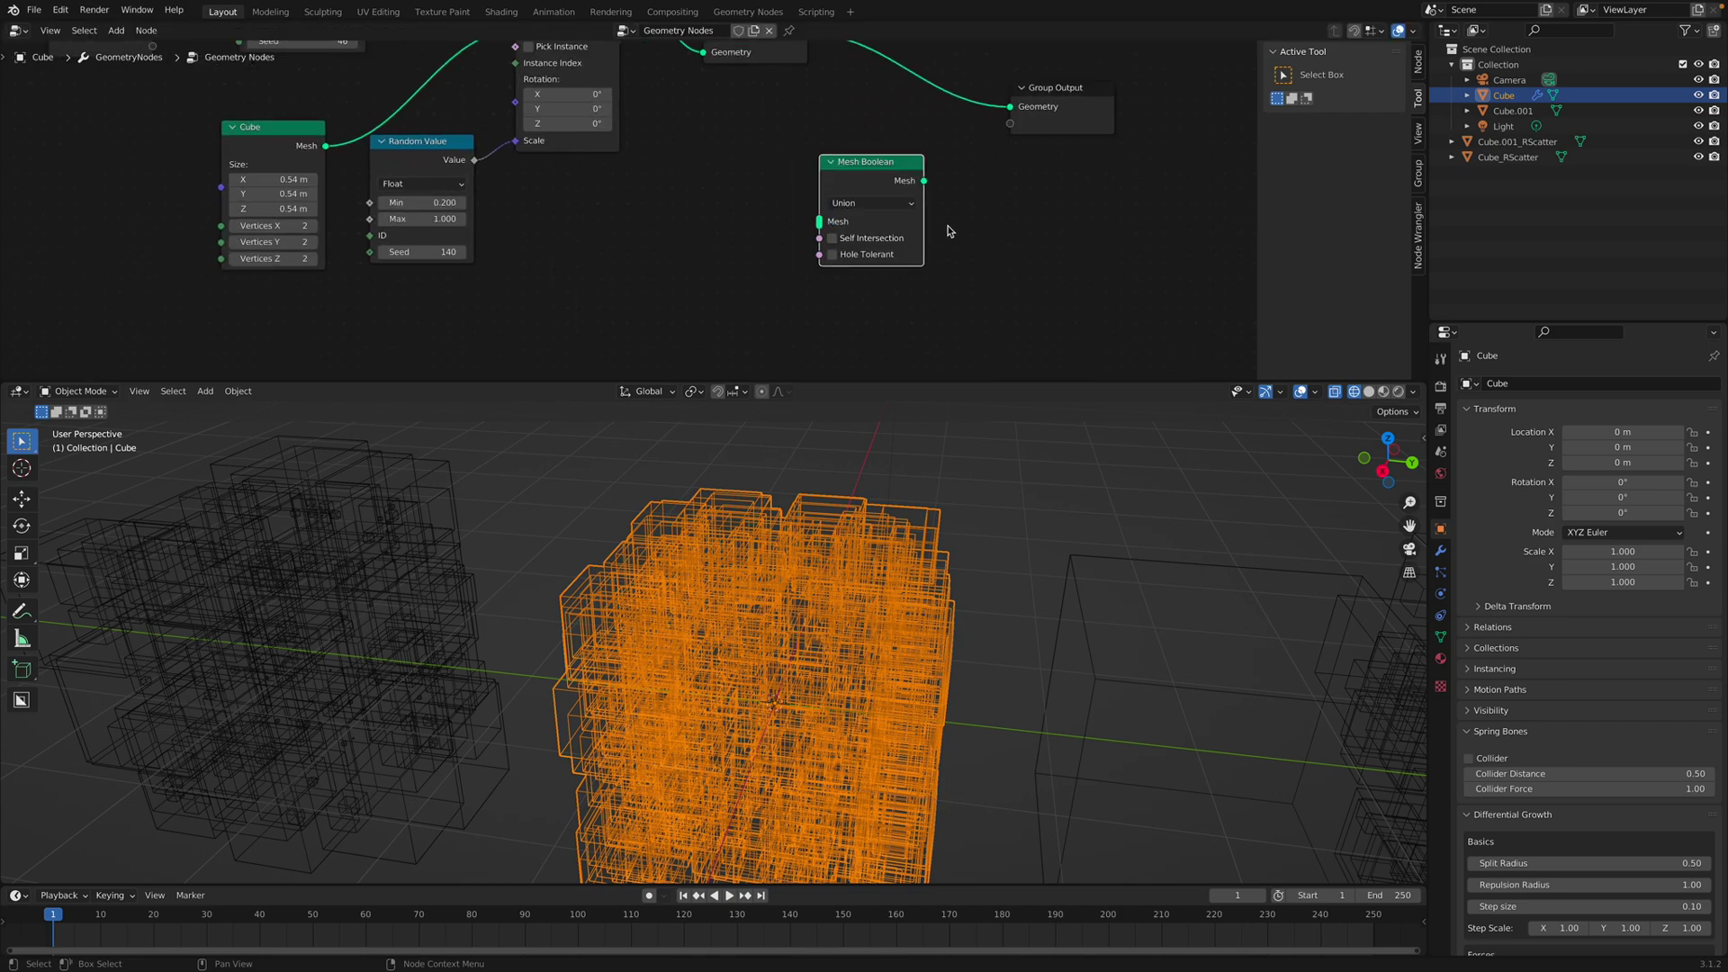
Step: Insert the Mesh Boolean node into the link between Realize Instances and Group Output, check the merged wireframe and save
scroll(875, 241, down, 1)
middle_drag(899, 216, 855, 275)
drag(809, 243, 840, 164)
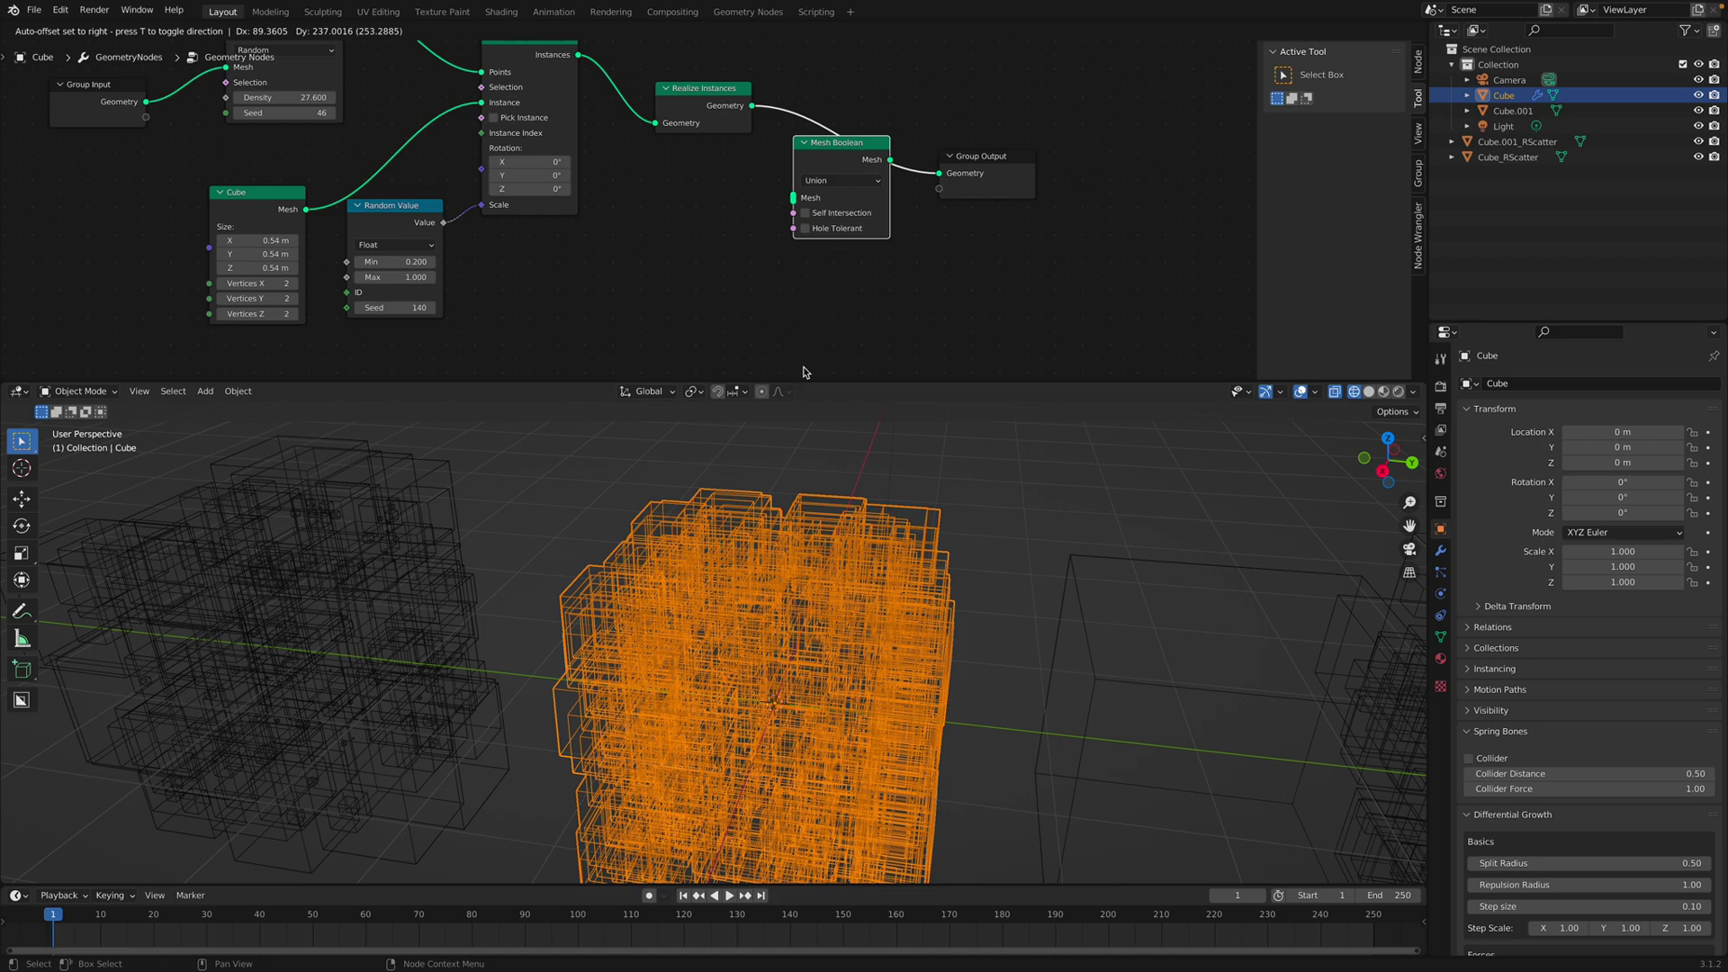
click(902, 661)
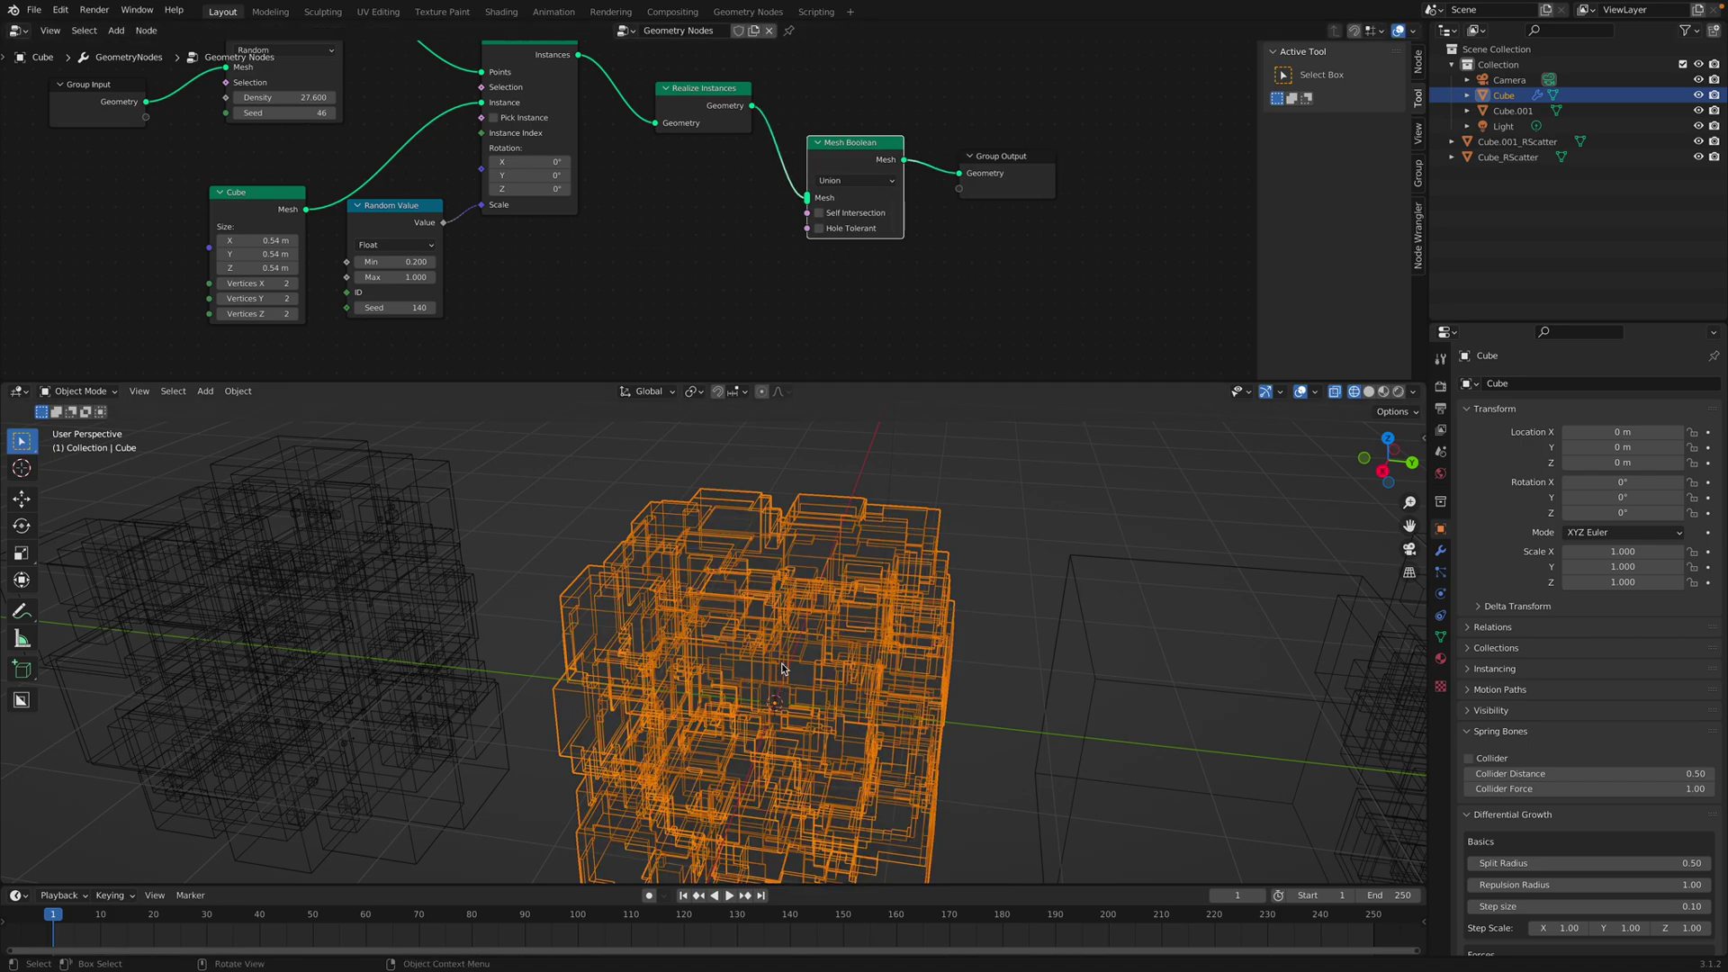
middle_drag(804, 656, 887, 643)
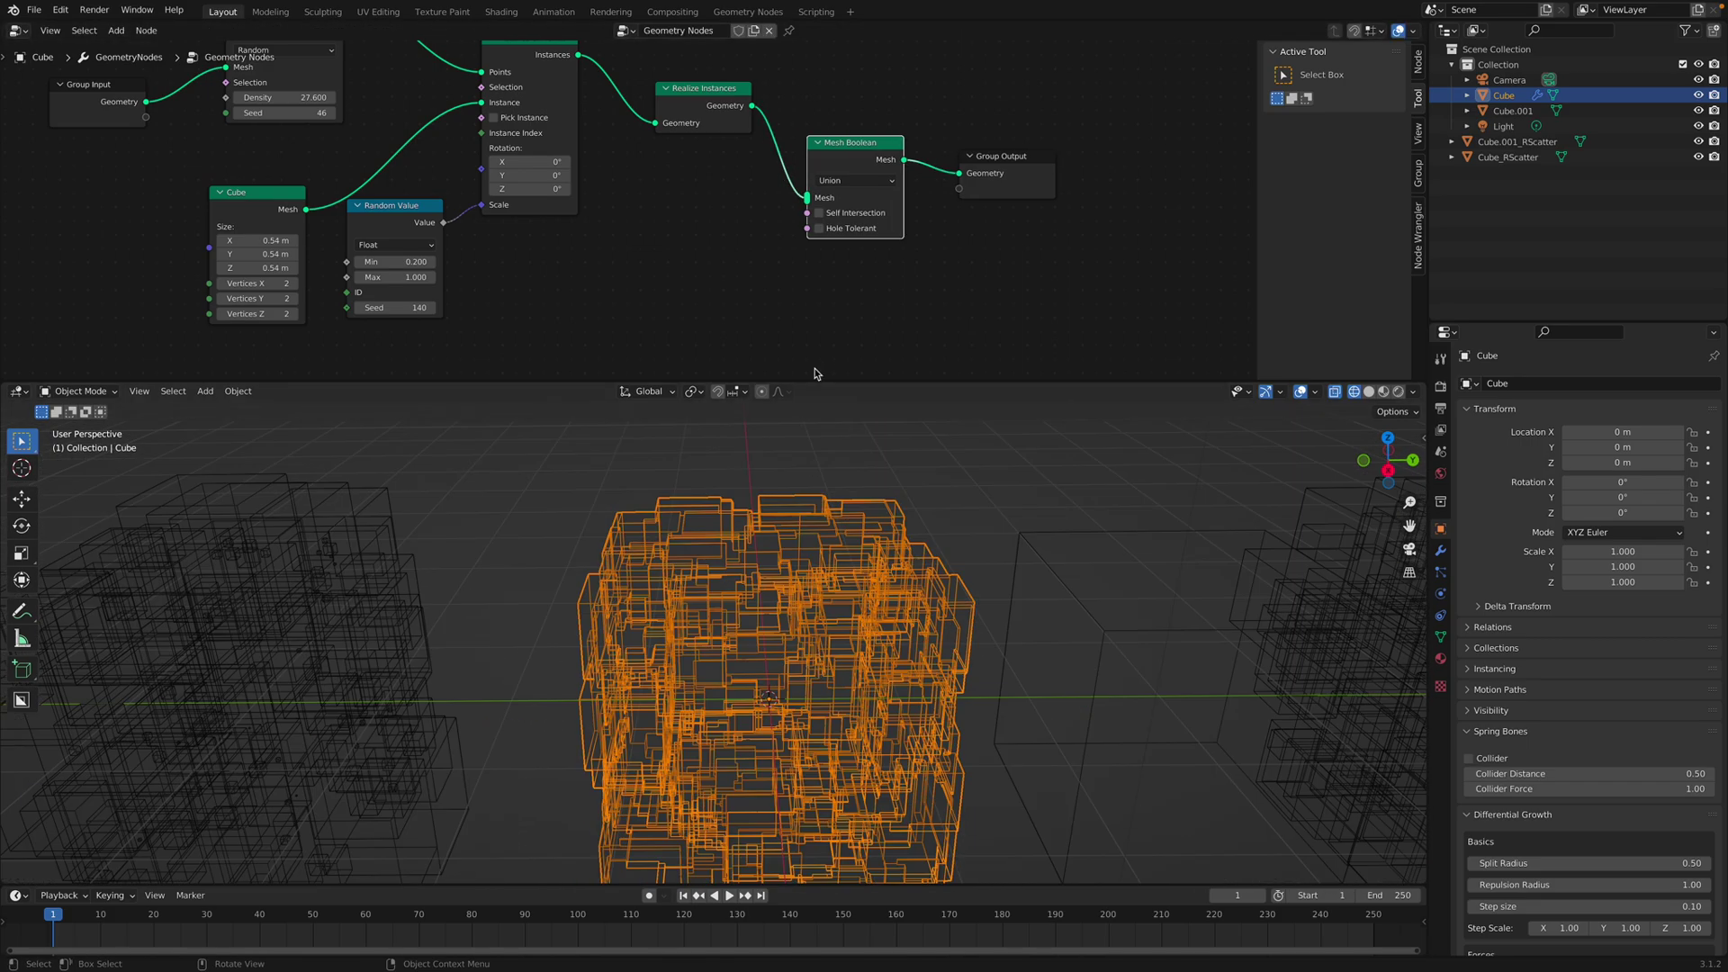
key(ctrl+s)
Step: Reposition the Mesh Boolean and Group Output nodes and connect Group Input's Geometry to the Mesh Boolean's Mesh input
scroll(870, 259, down, 1)
middle_drag(870, 244, 864, 340)
drag(848, 249, 856, 120)
drag(1007, 281, 1048, 144)
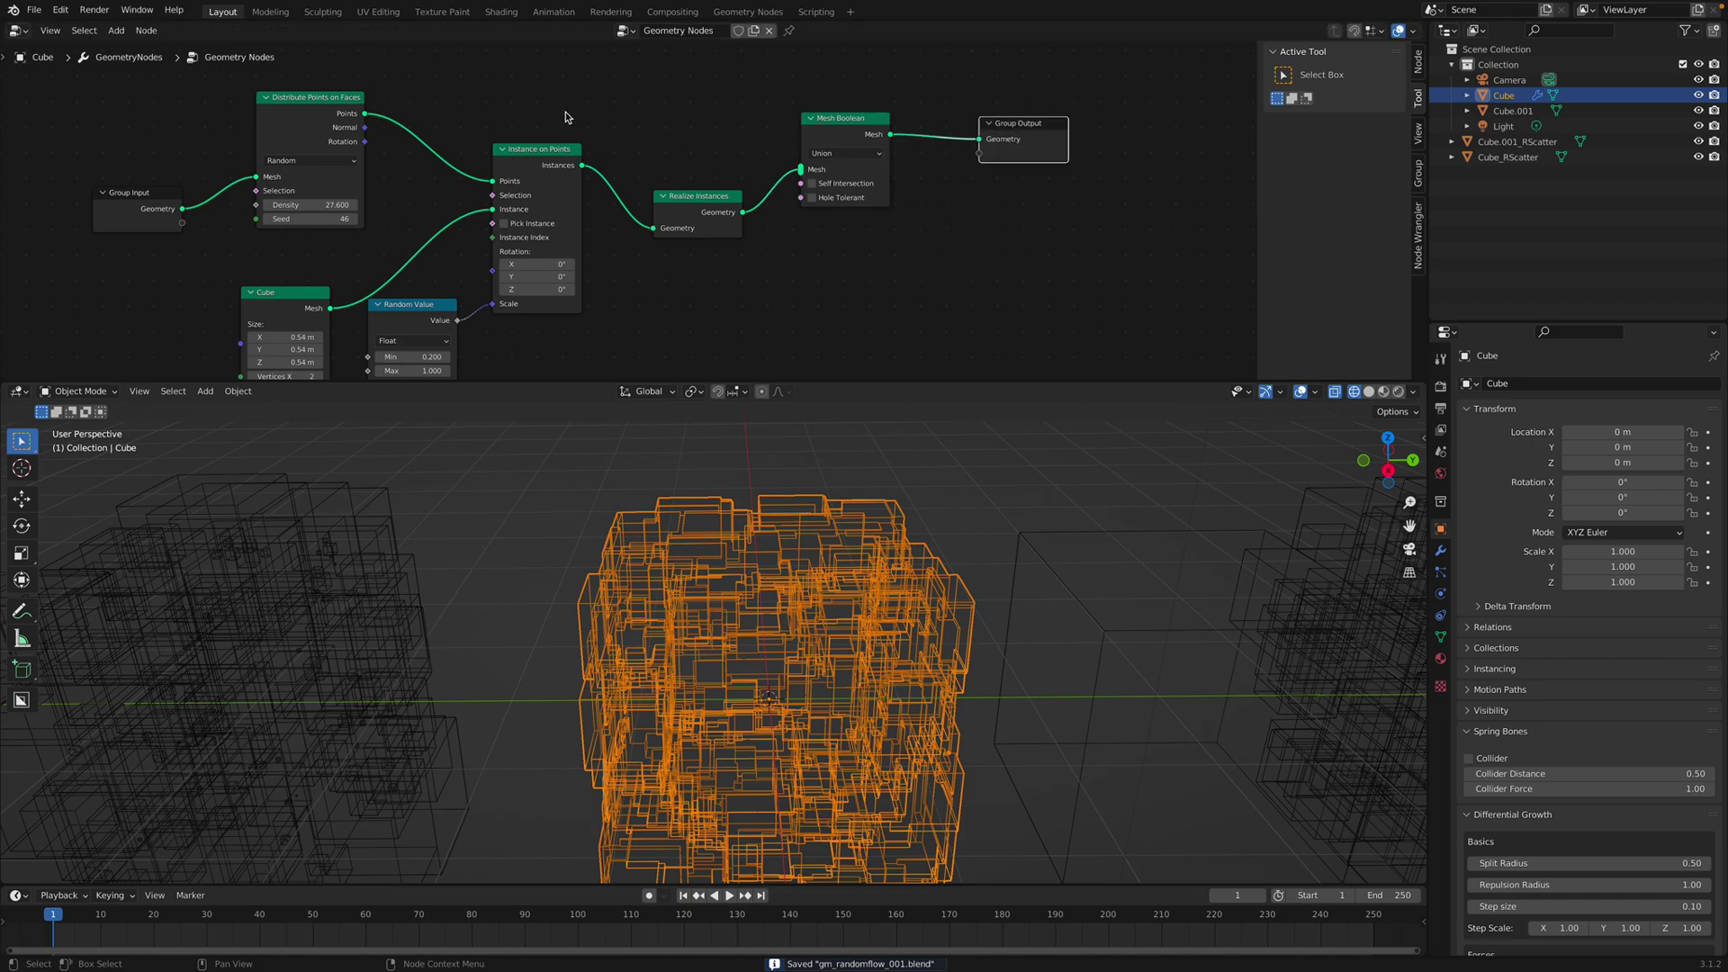
middle_drag(565, 117, 614, 144)
drag(203, 229, 835, 236)
middle_drag(876, 598, 963, 585)
drag(883, 215, 887, 176)
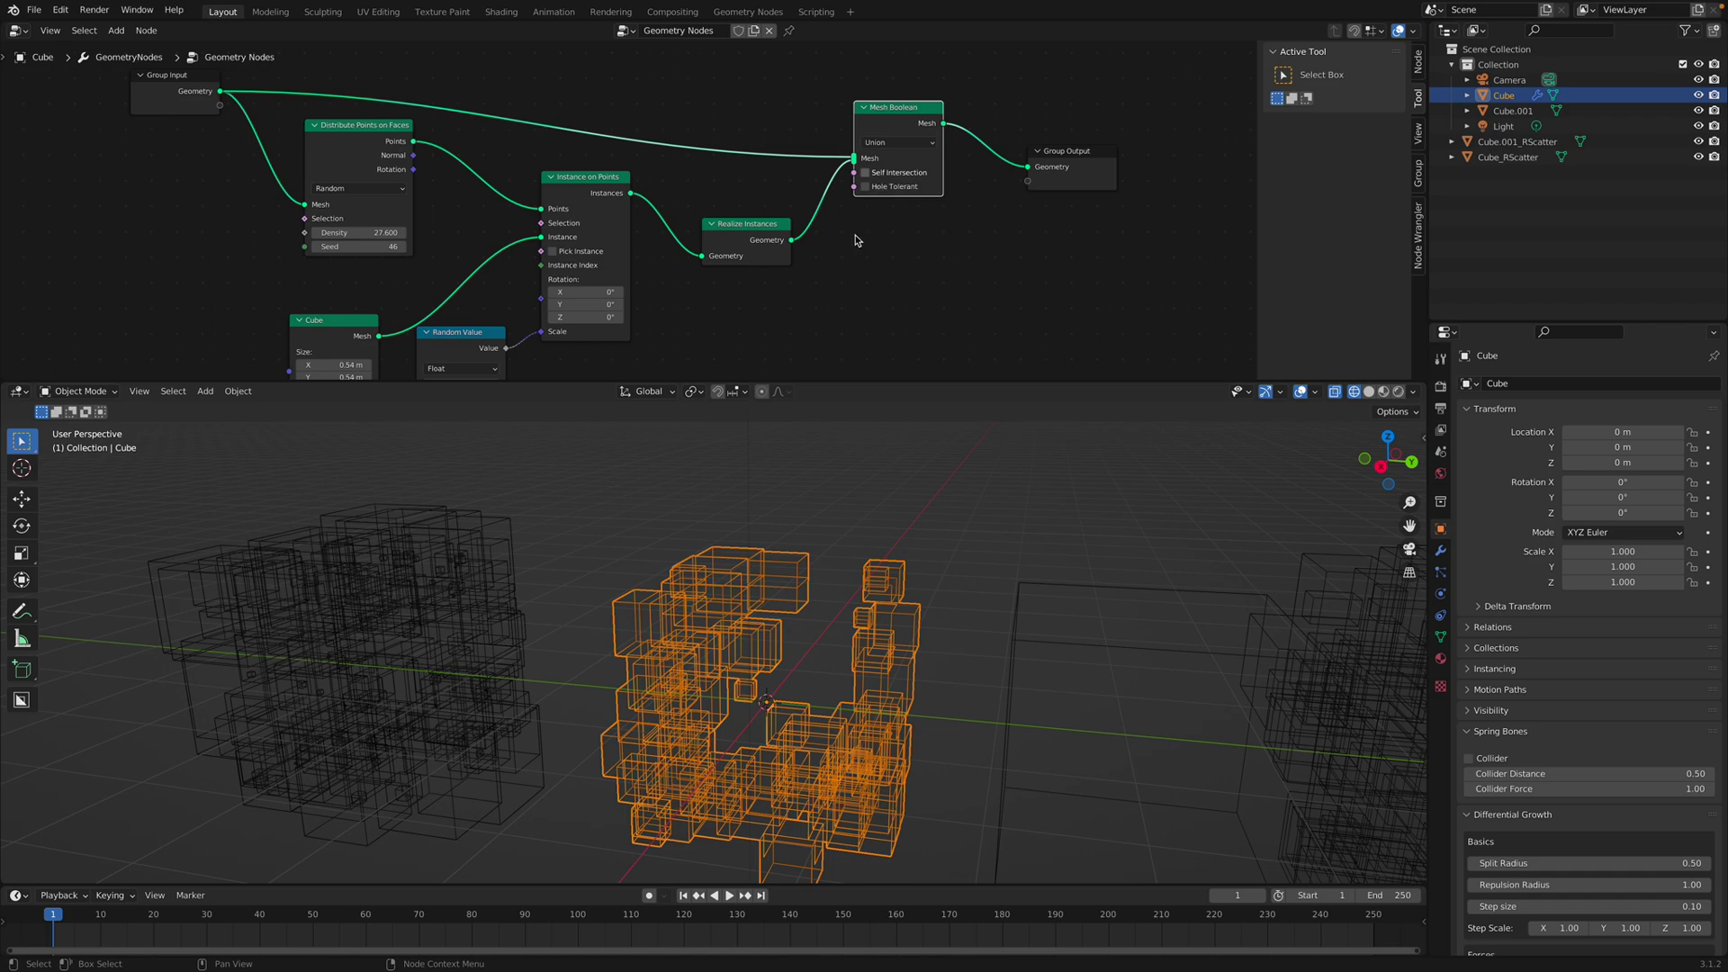
Step: Enable Self Intersection on the Mesh Boolean node and save the file
mouse_move(879, 561)
middle_down()
mouse_move(916, 544)
mouse_move(888, 559)
middle_up()
key(ctrl+s)
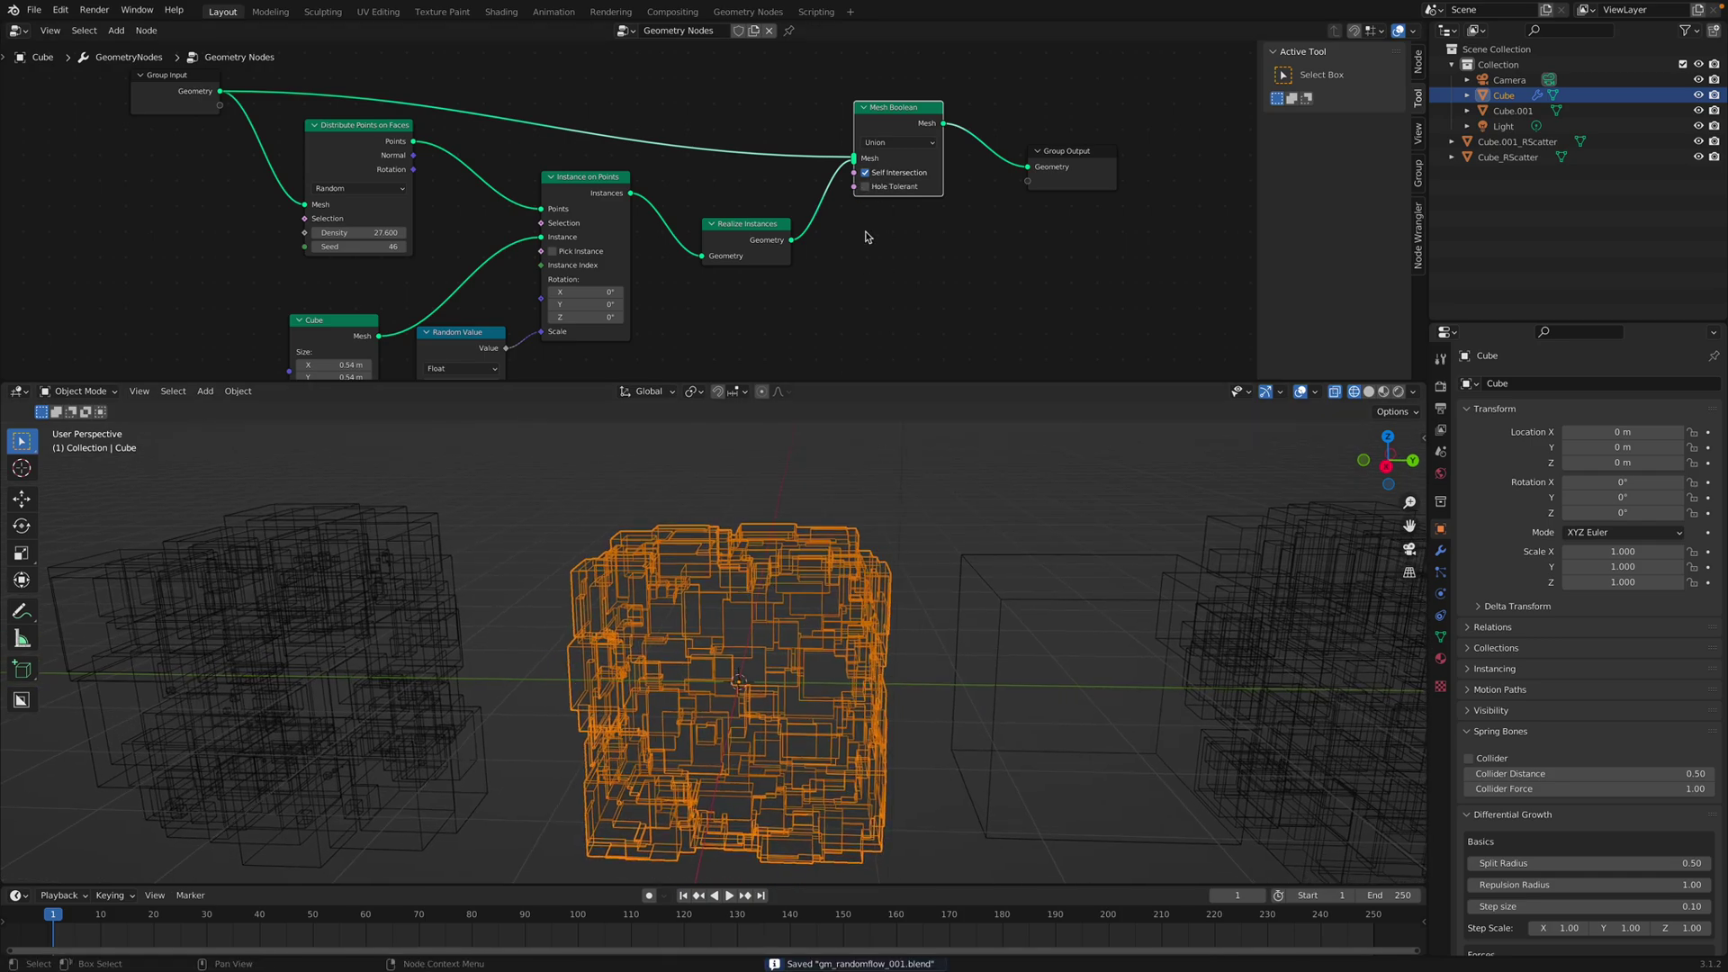
mouse_move(792, 644)
middle_down()
mouse_move(838, 646)
mouse_move(780, 617)
middle_up()
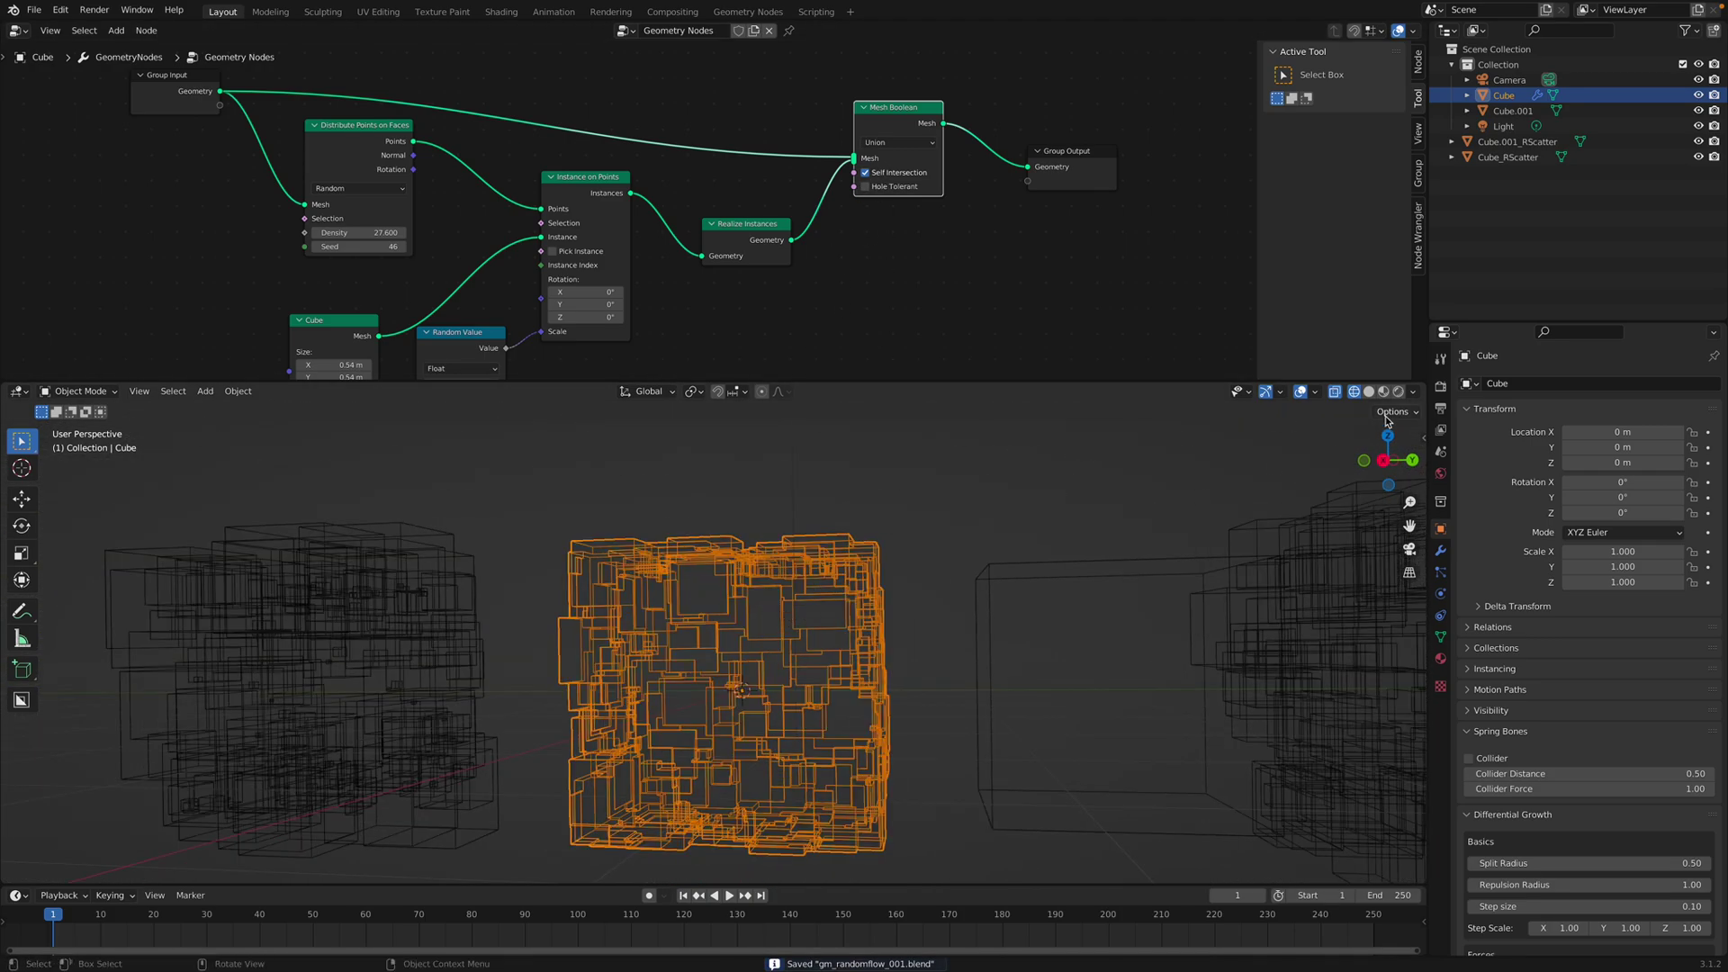
Step: Return the viewport to solid shading, deselect the cube and save the file
key(z)
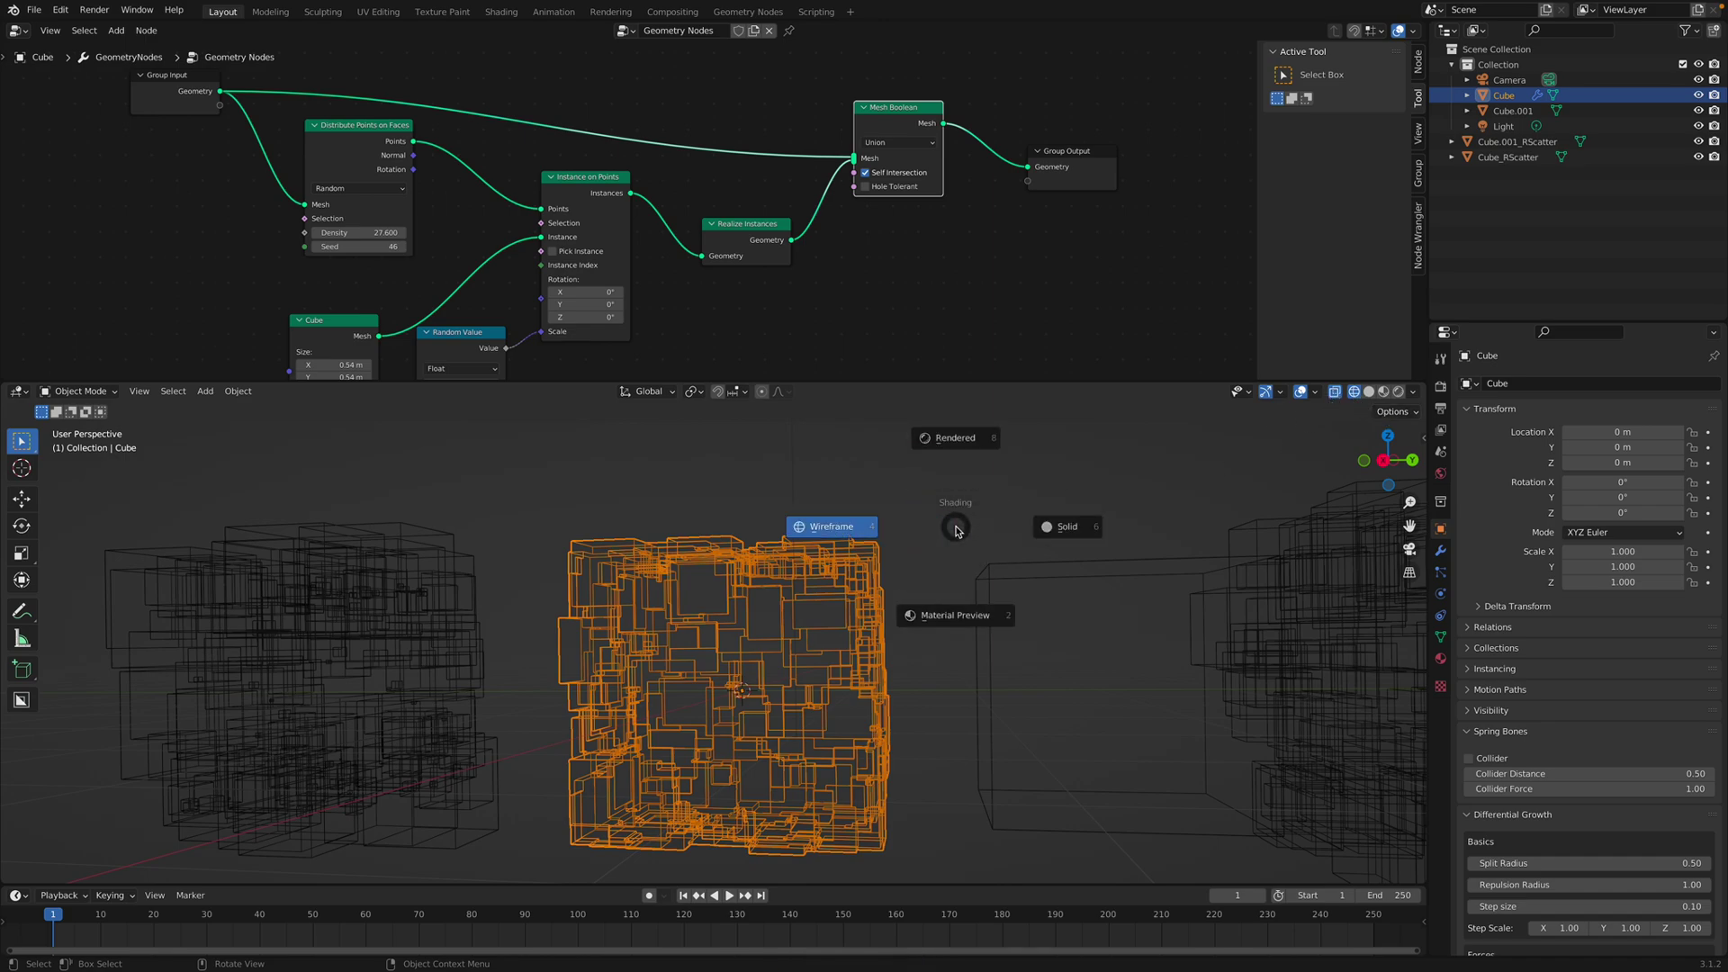
click(1038, 531)
click(956, 585)
scroll(909, 594, down, 4)
key(ctrl+s)
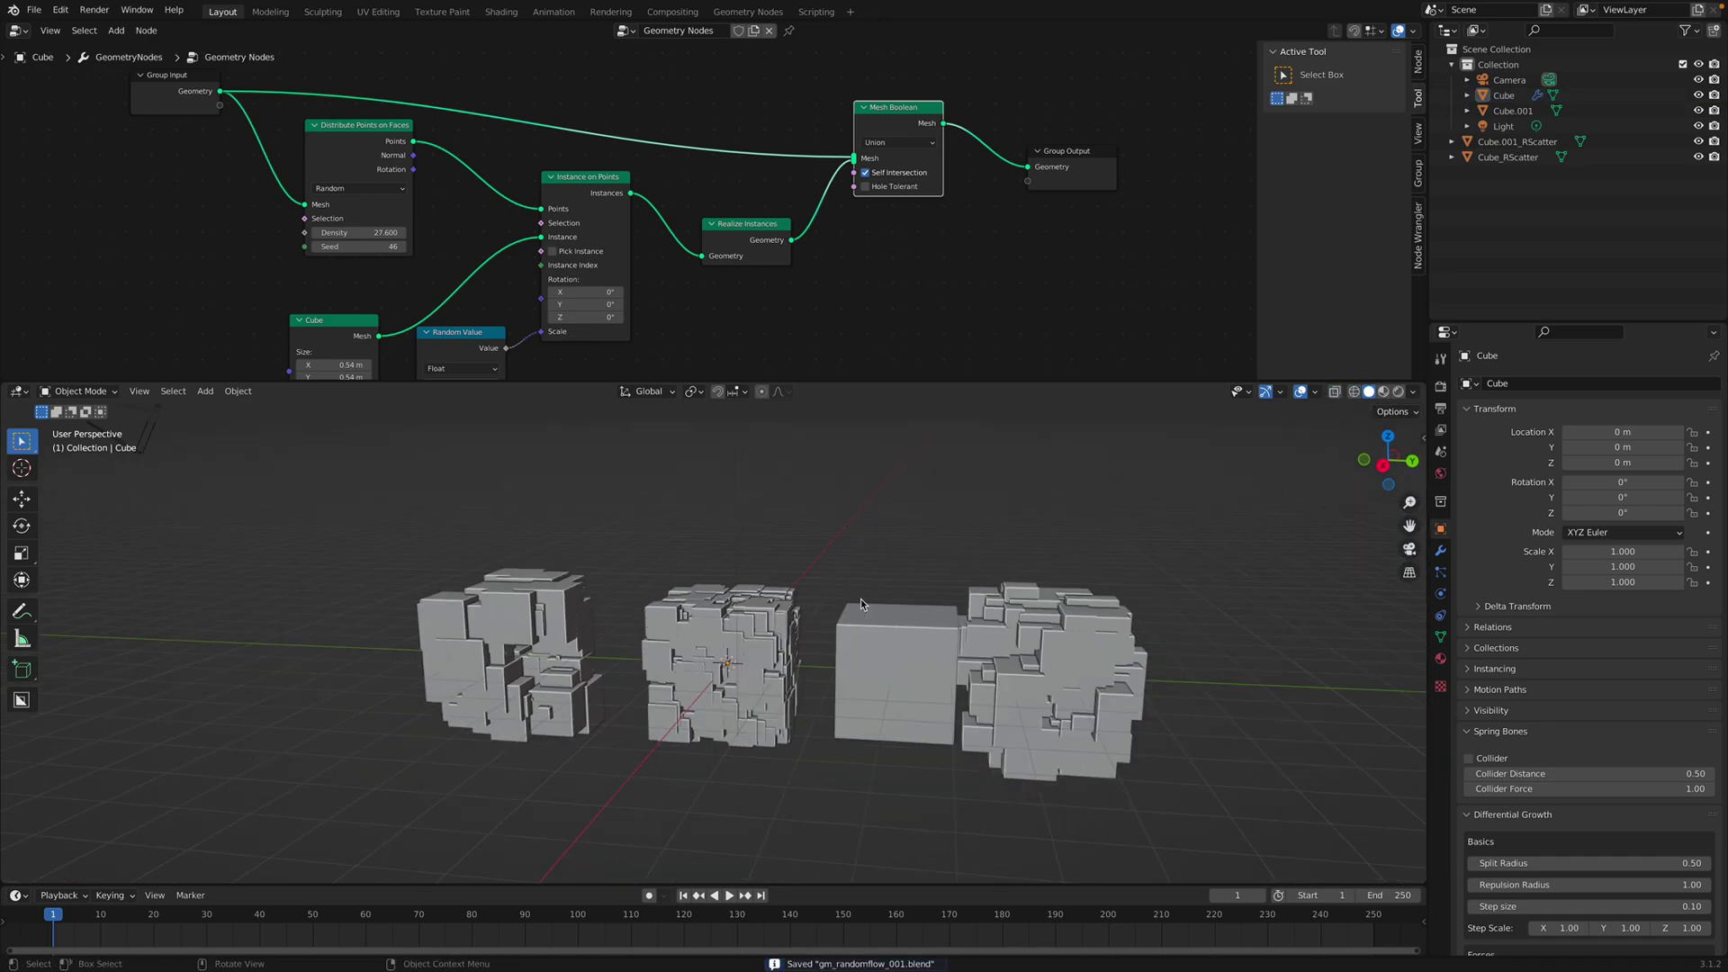
Step: Delete the extra plain cube and the scatter object generated from it
click(930, 664)
key(x)
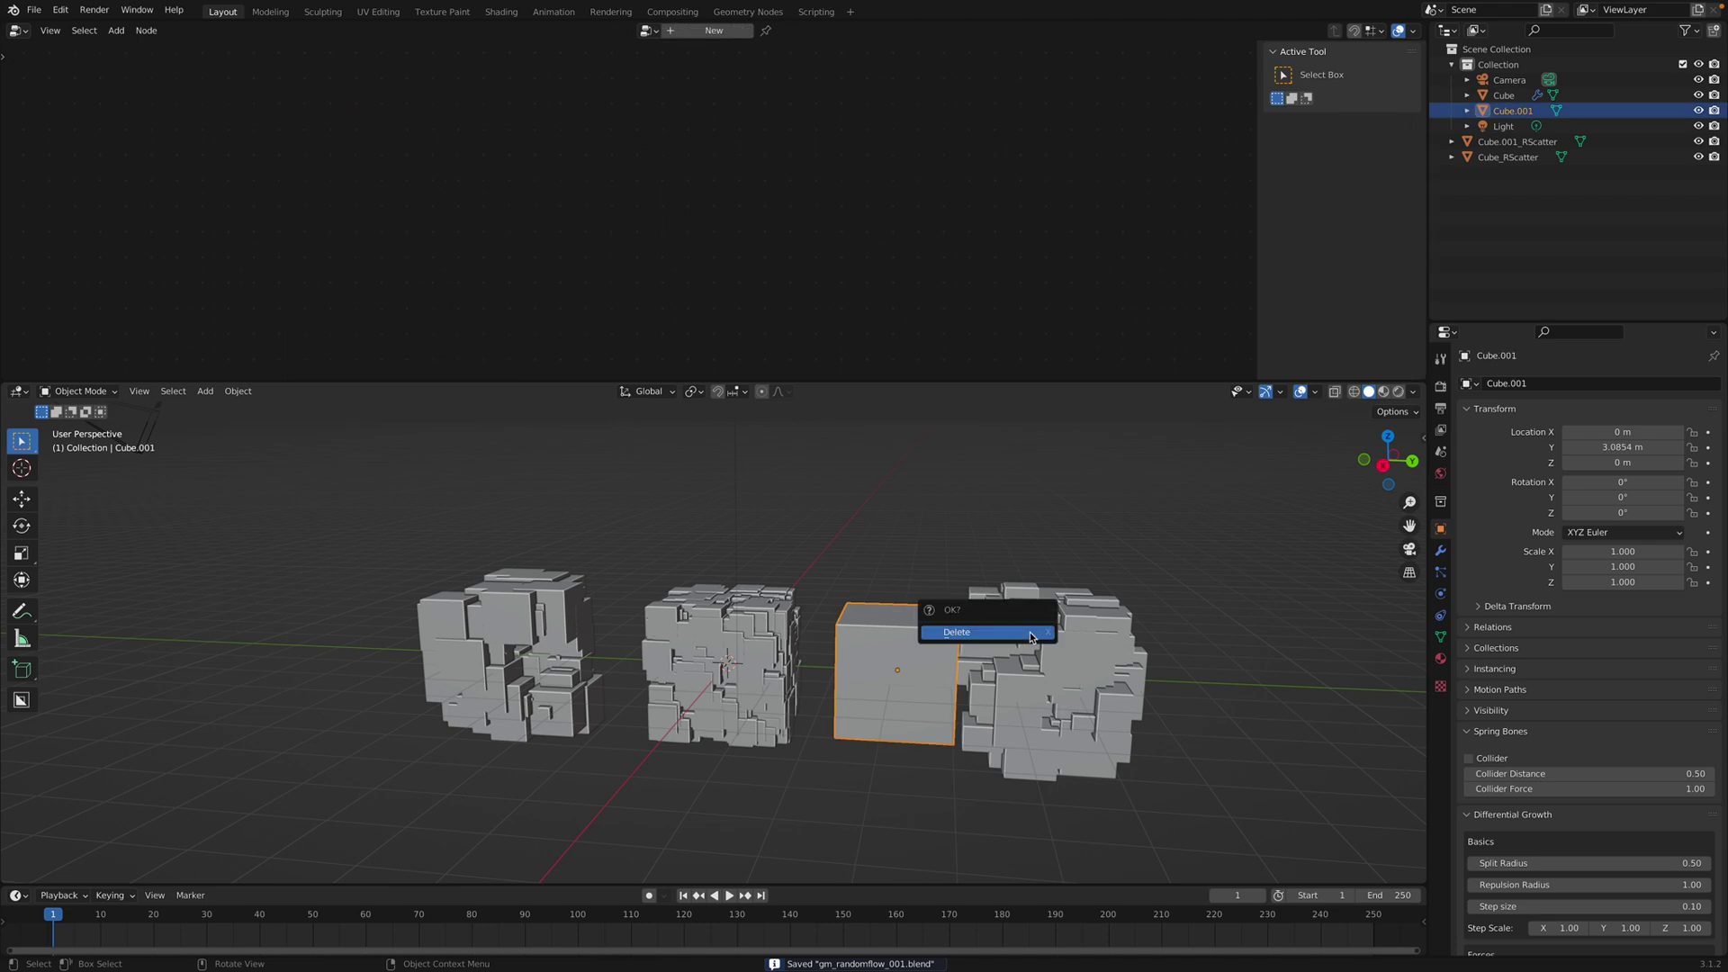
click(1013, 630)
click(1034, 635)
key(x)
click(1008, 630)
Step: Compare the remaining scatter object with the node-based cube, leave the node-based cube selected and save the file
click(531, 637)
scroll(540, 630, up, 3)
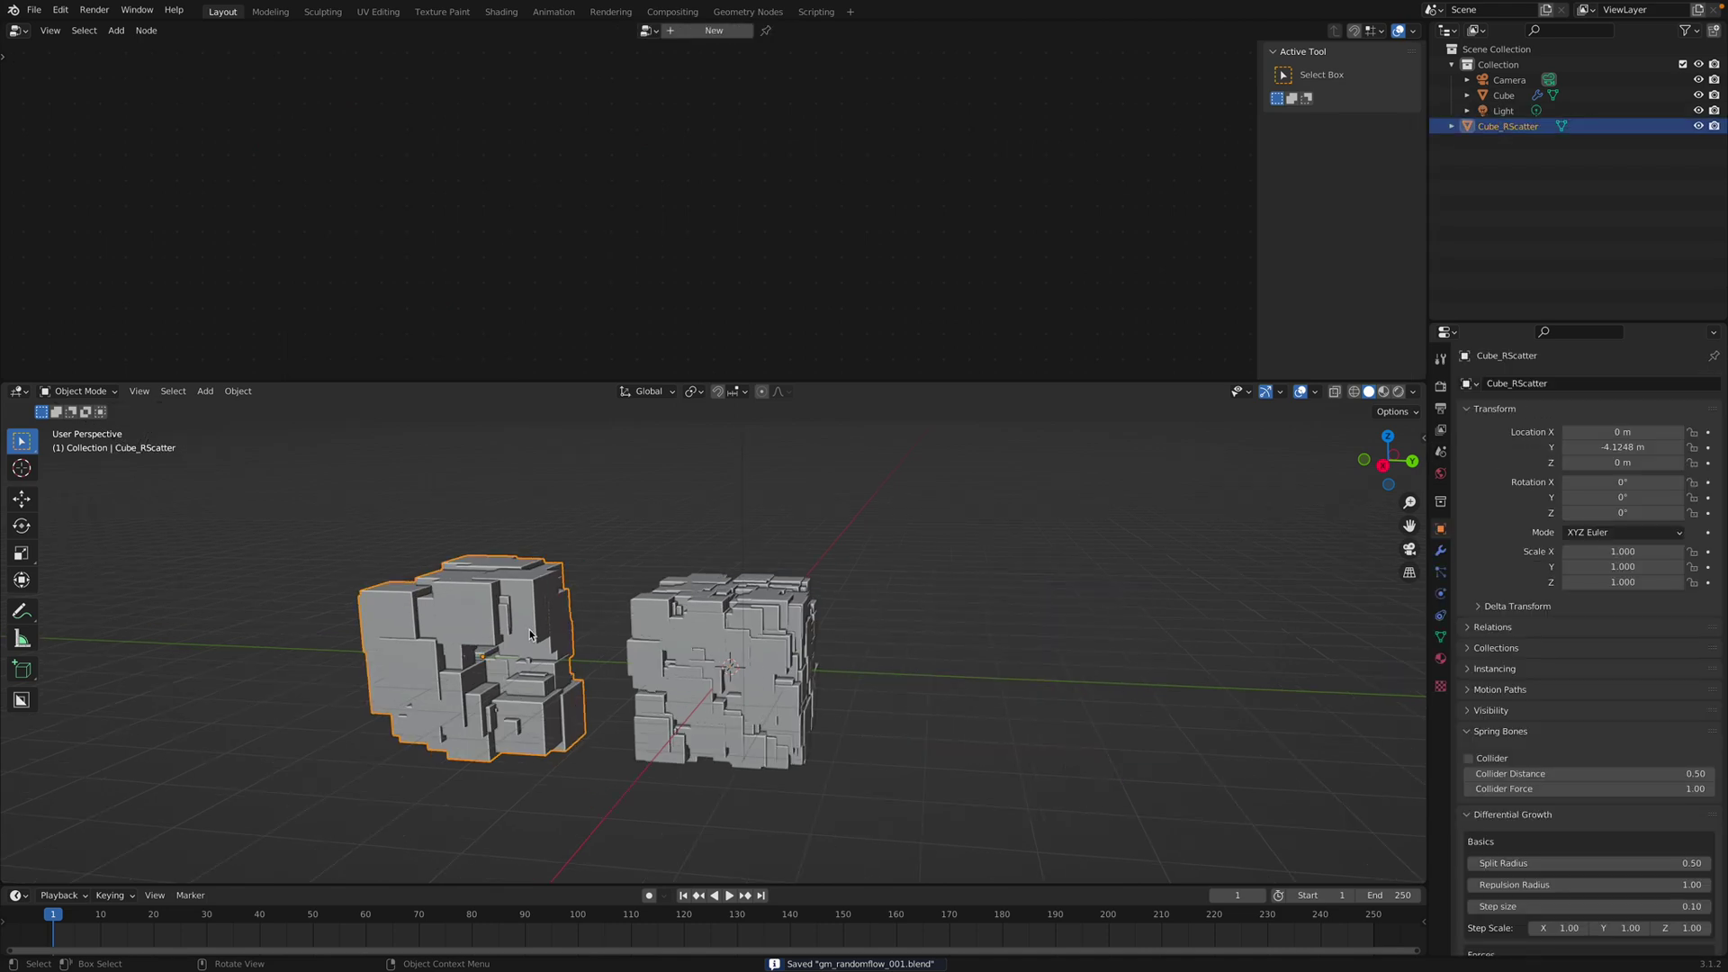
click(671, 598)
middle_drag(645, 601, 645, 621)
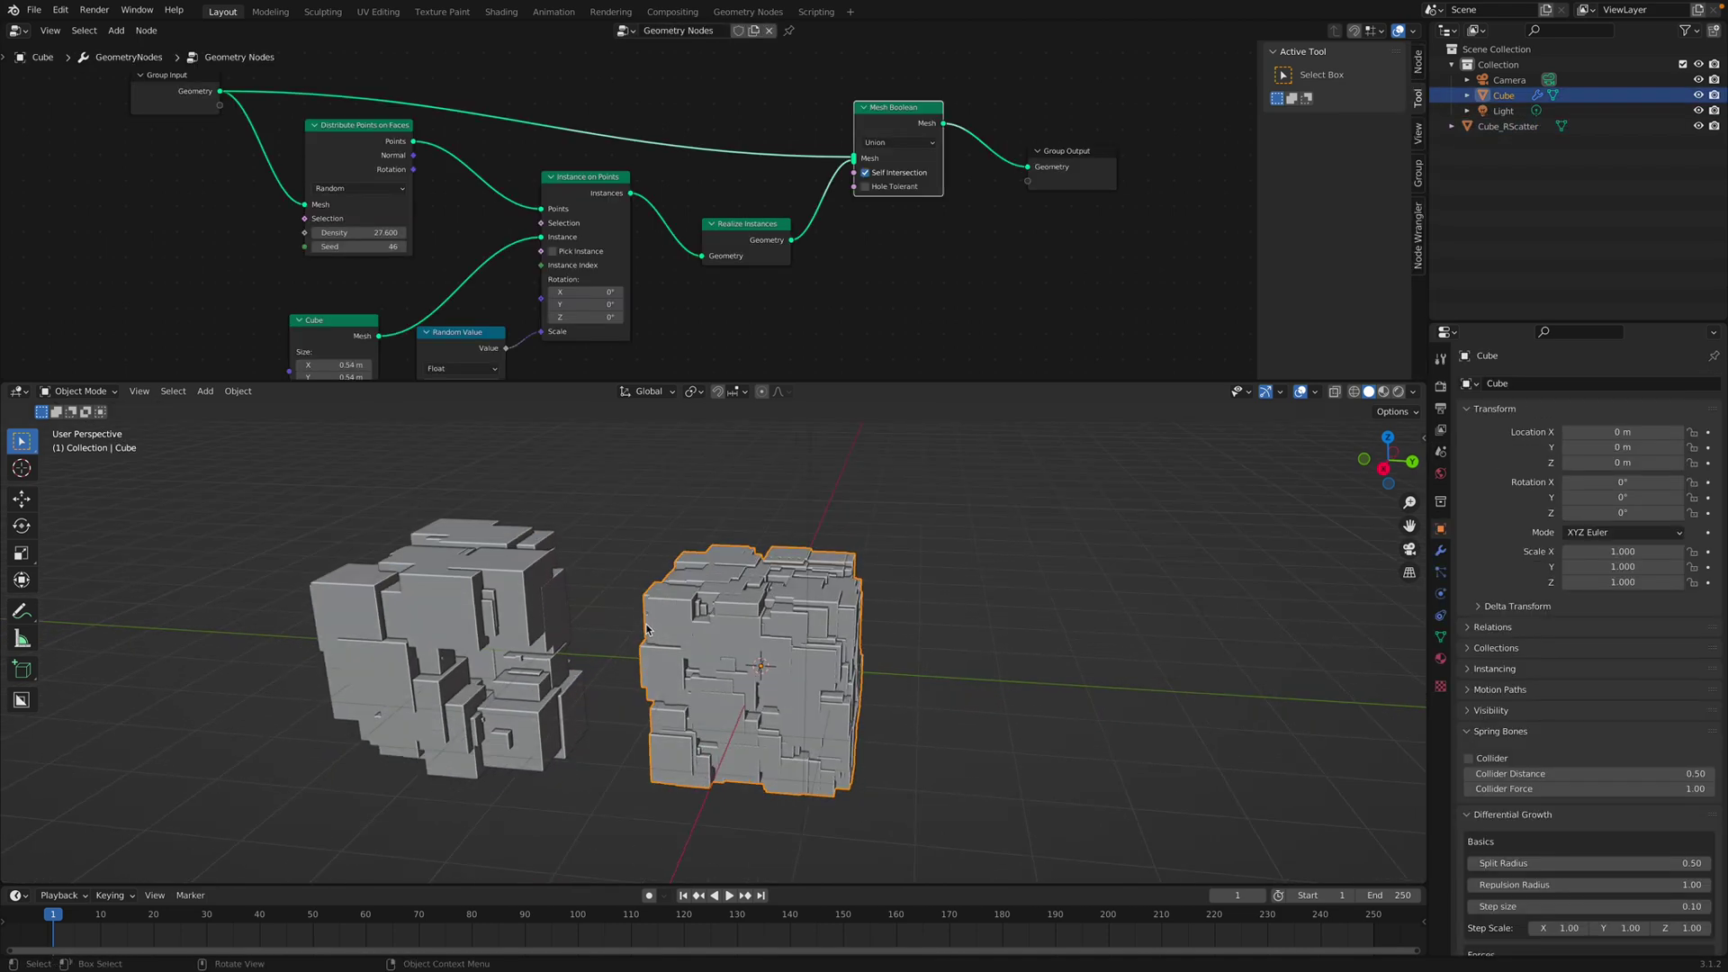
key(ctrl+s)
key(shift+q)
middle_drag(722, 529, 728, 531)
Step: Move the Mesh Boolean and Group Output nodes farther away from Realize Instances
middle_drag(546, 280, 581, 298)
mouse_move(859, 243)
middle_down()
mouse_move(852, 192)
mouse_move(847, 245)
middle_up()
drag(947, 129, 969, 104)
drag(1079, 175, 1114, 164)
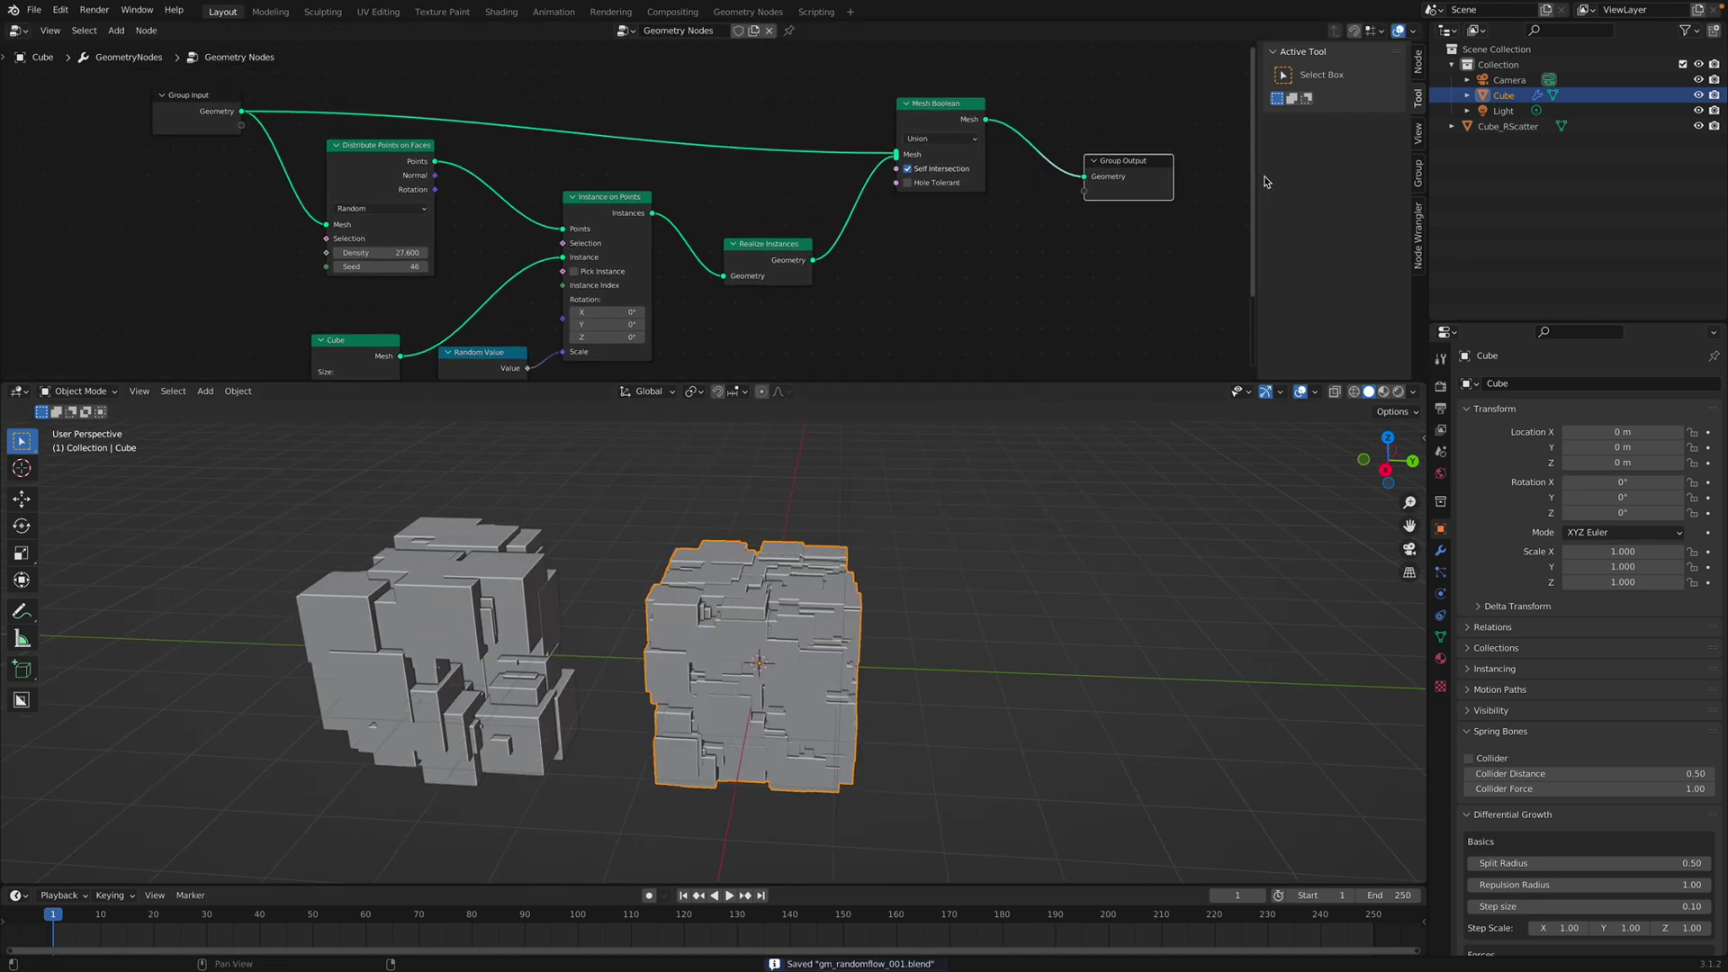
Step: Hide the node editor's sidebar, make the editor taller and shift the Realize Instances node slightly upward
drag(1257, 175, 1377, 176)
middle_drag(1083, 200, 1058, 172)
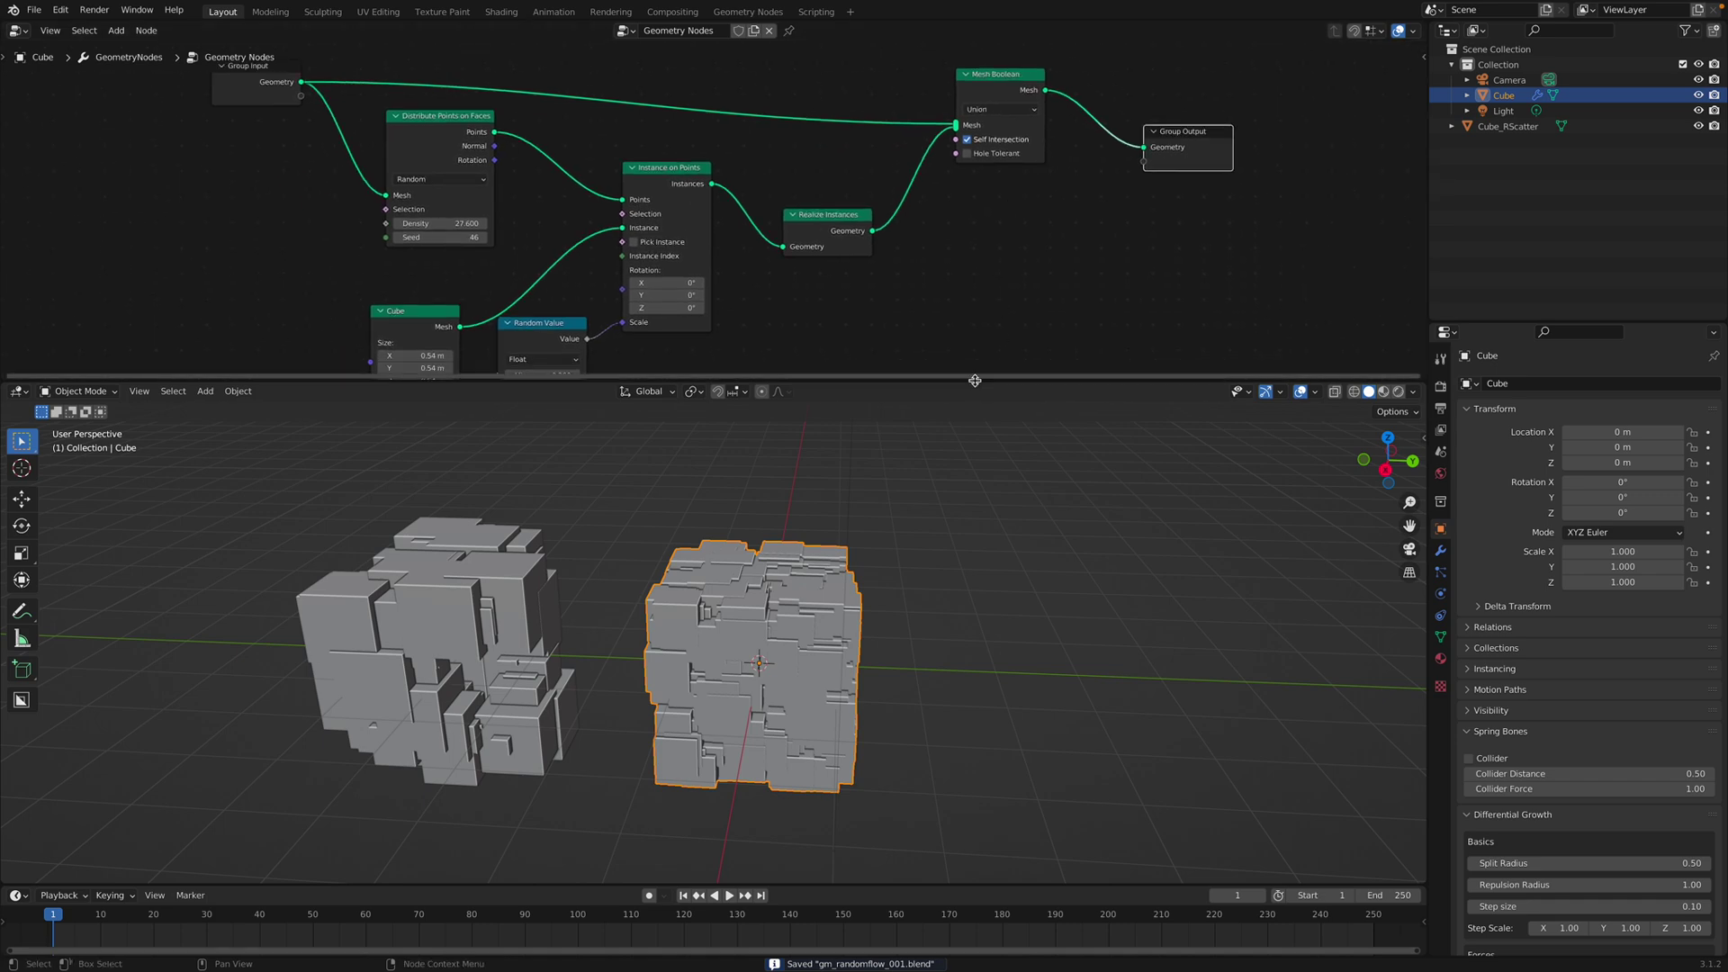
drag(974, 380, 967, 461)
middle_drag(895, 249, 825, 243)
drag(767, 251, 759, 221)
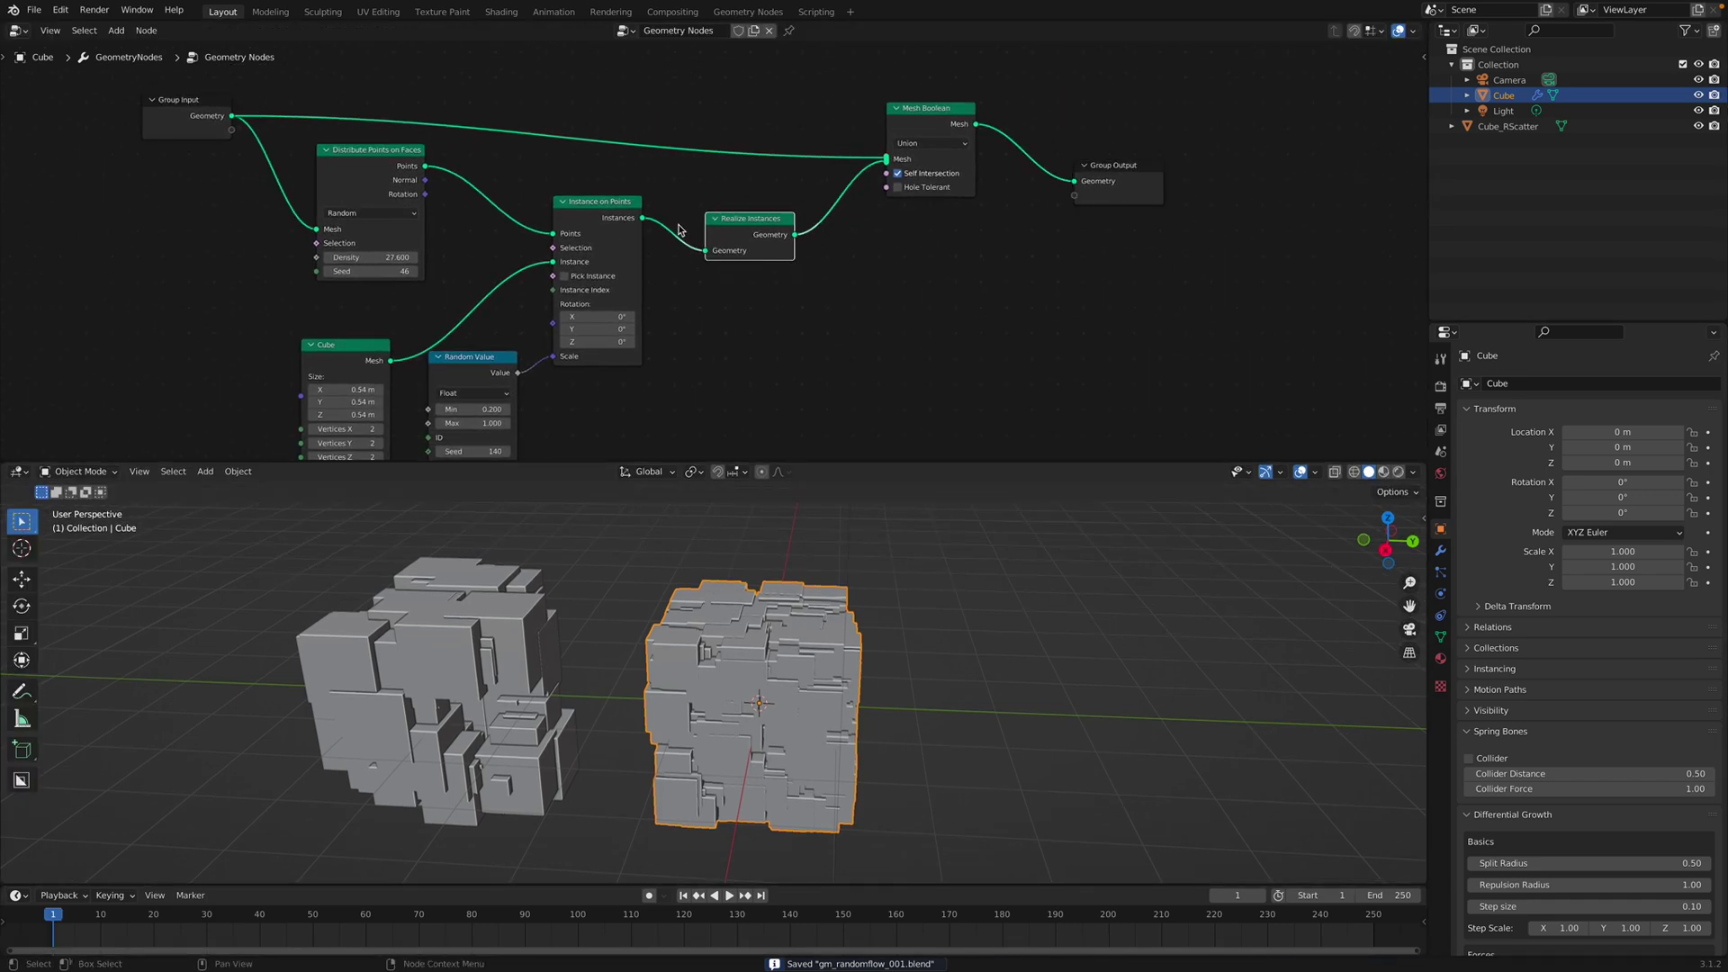
Step: Link Instance on Points straight to Group Output and move the Mesh Boolean and Realize Instances nodes up out of the way
drag(640, 220, 662, 216)
drag(850, 191, 1073, 181)
drag(932, 135, 931, 97)
drag(711, 241, 710, 164)
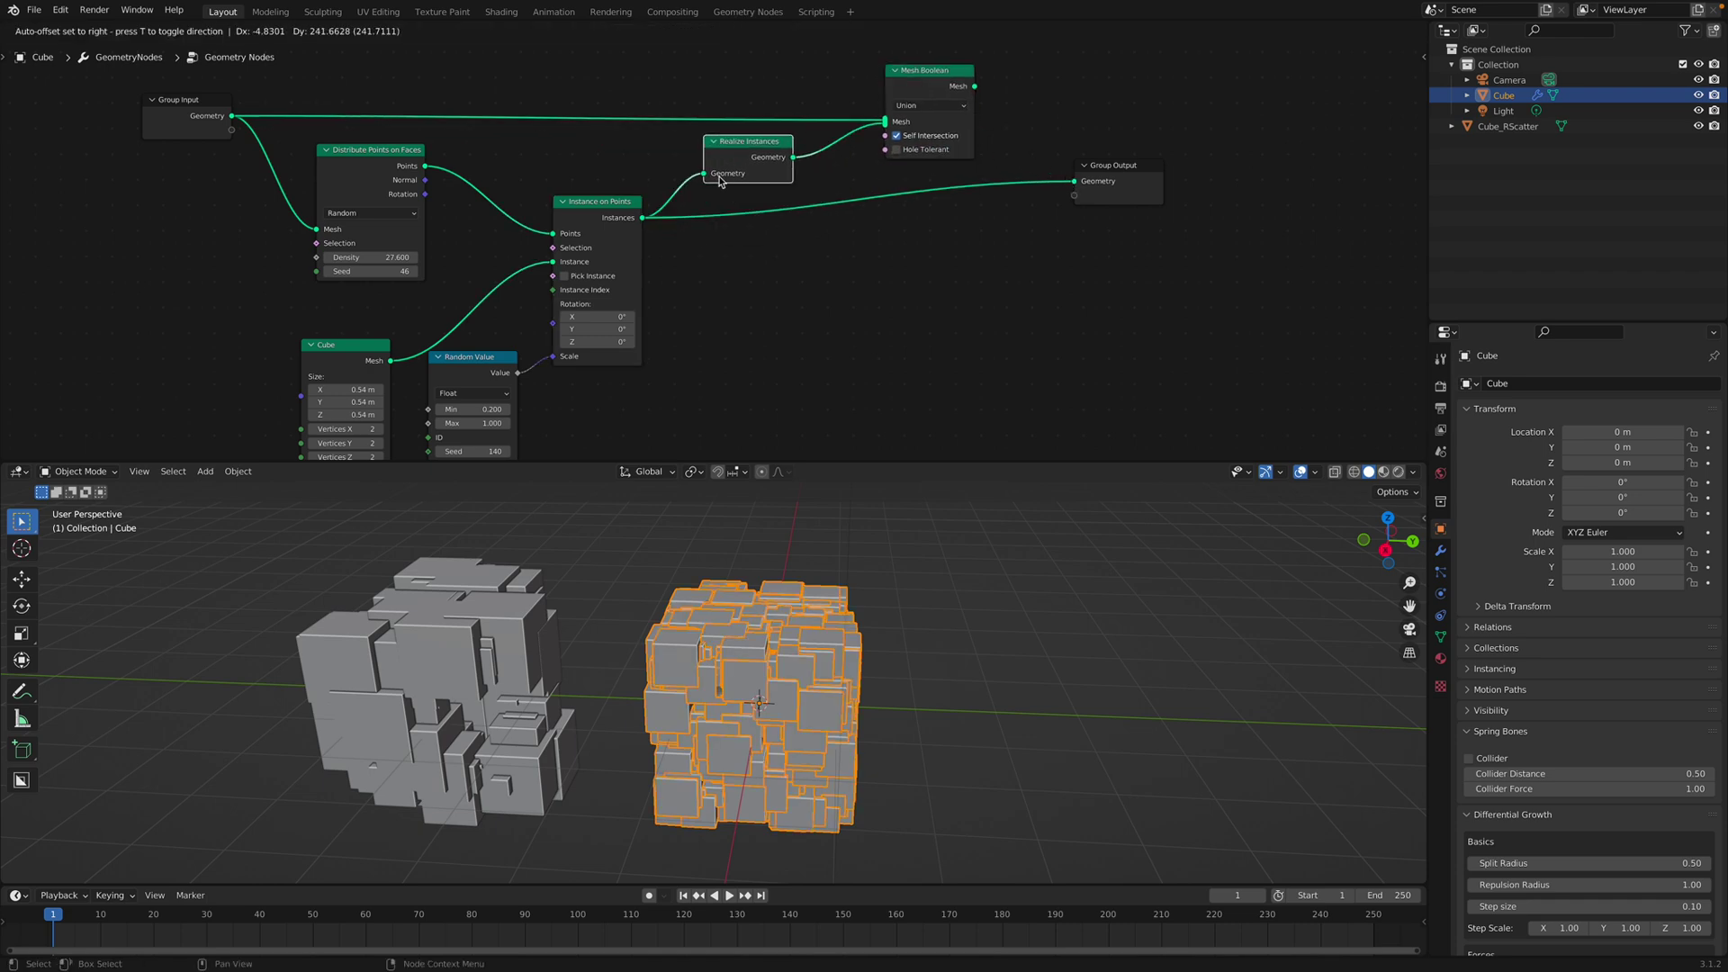
Step: Expose the Seed values of Distribute Points on Faces and Random Value as Group Input sockets and save the file
middle_drag(709, 164, 825, 152)
drag(310, 100, 432, 260)
click(222, 117)
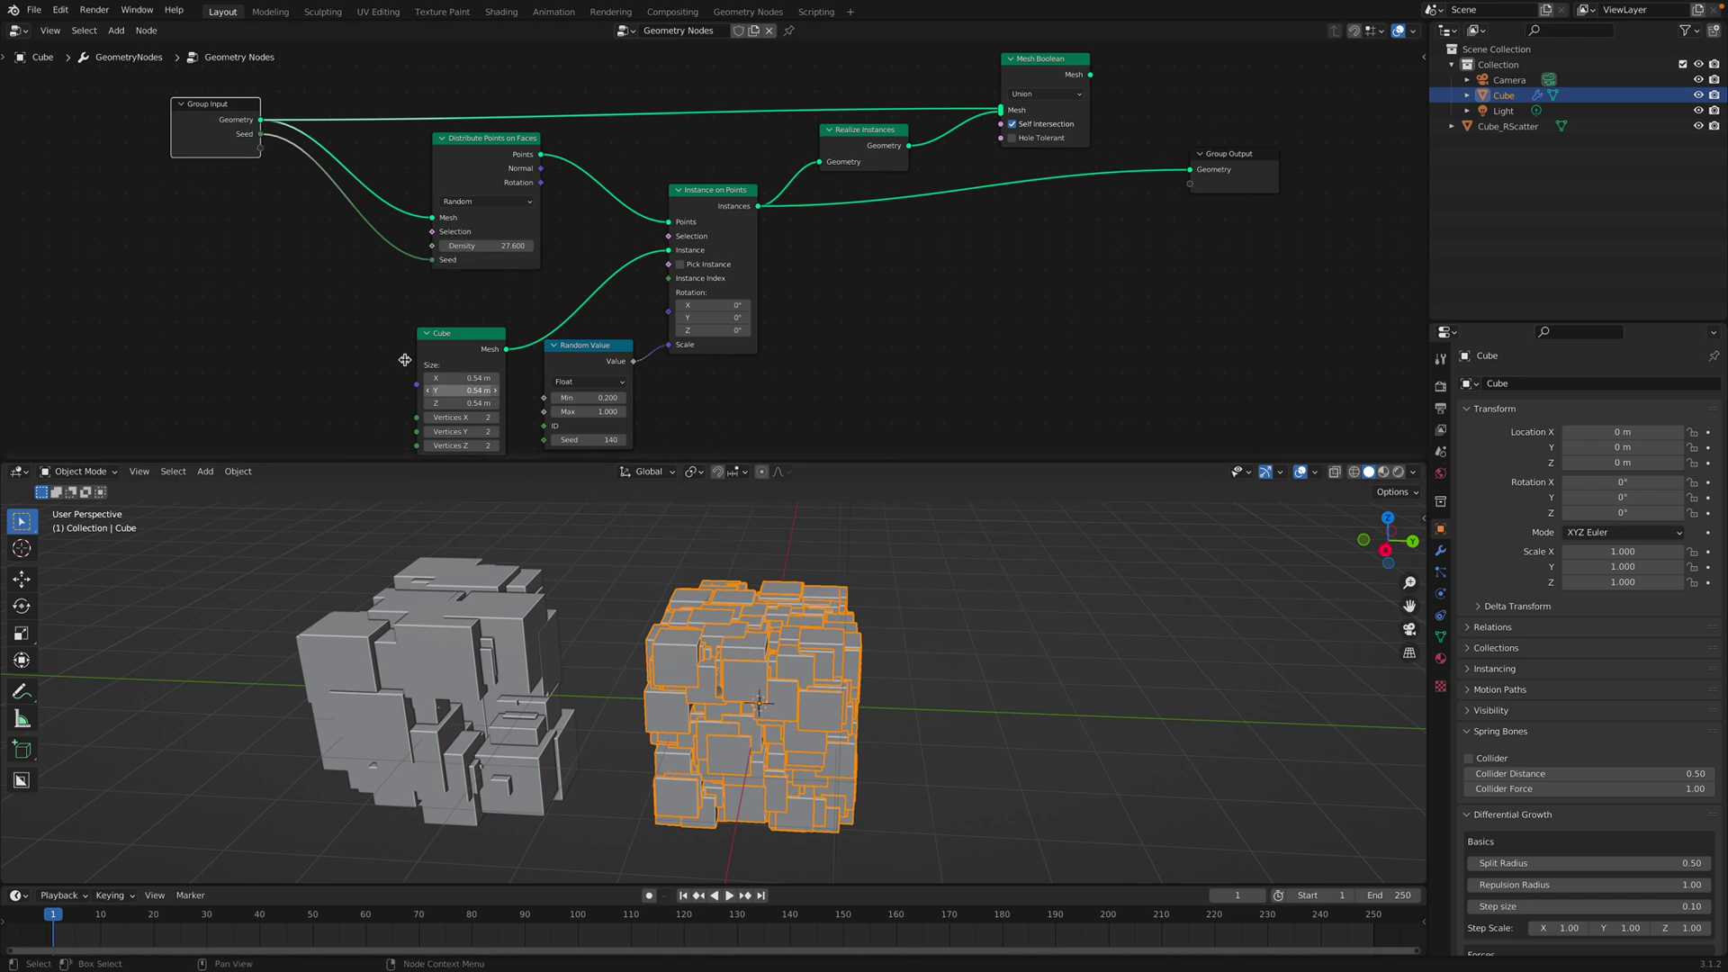
middle_drag(405, 360, 409, 329)
scroll(410, 330, down, 1)
drag(584, 396, 556, 379)
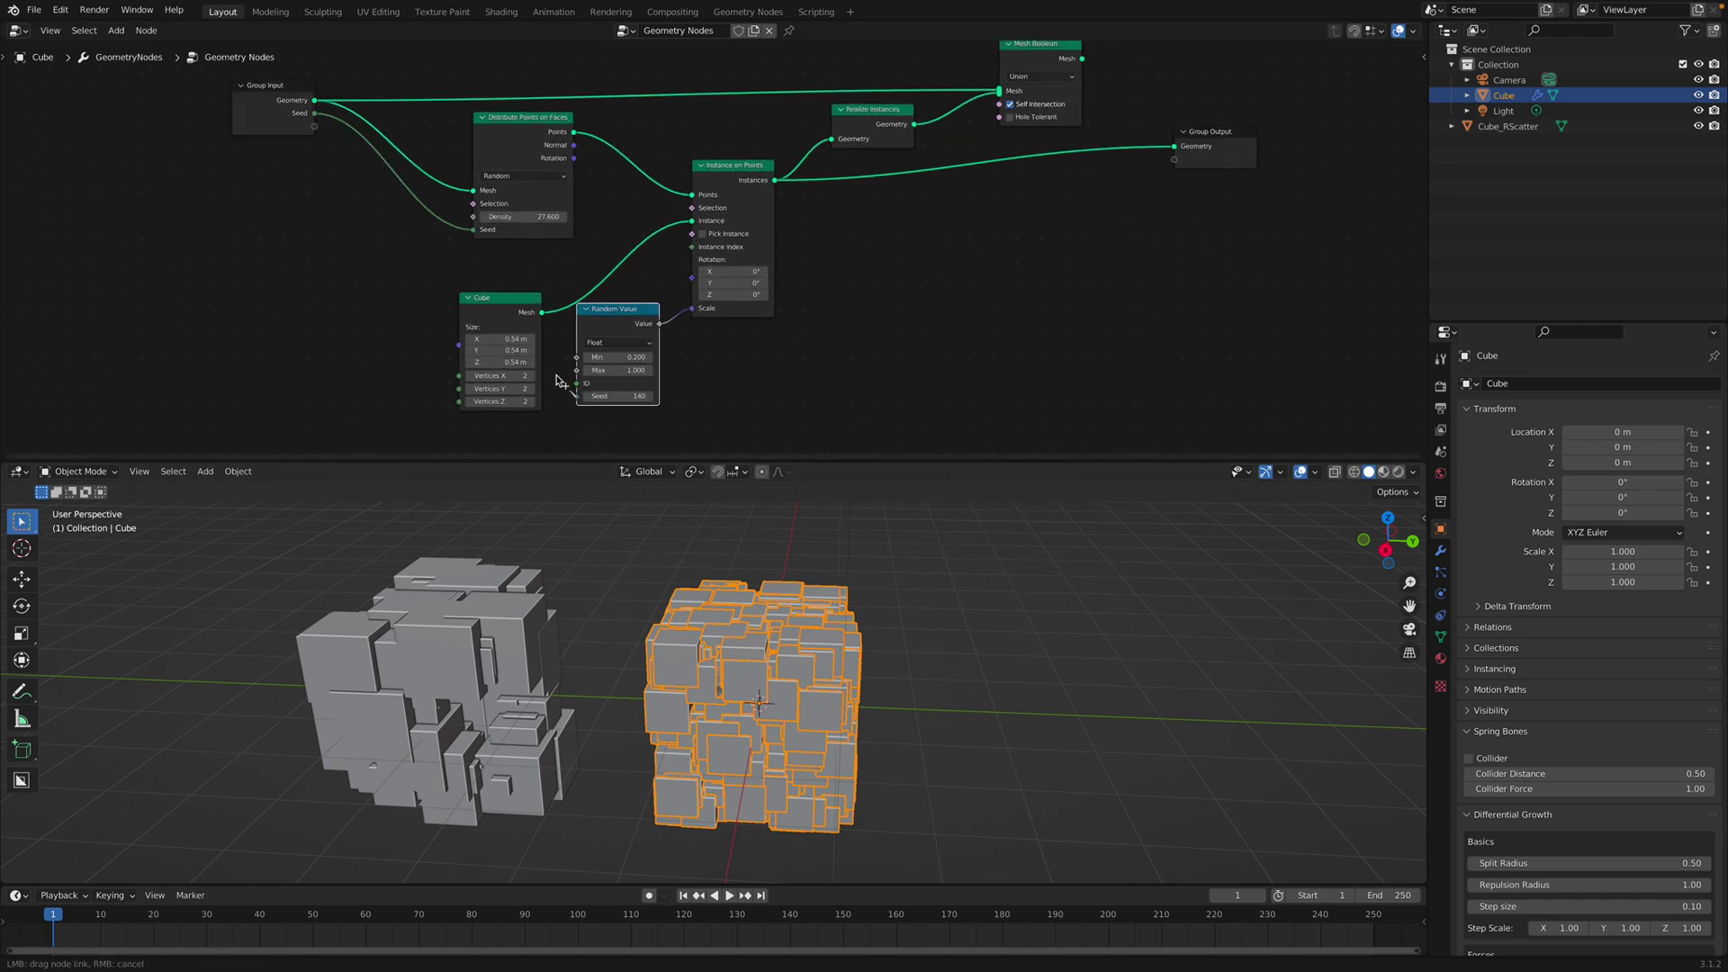
drag(452, 284, 315, 126)
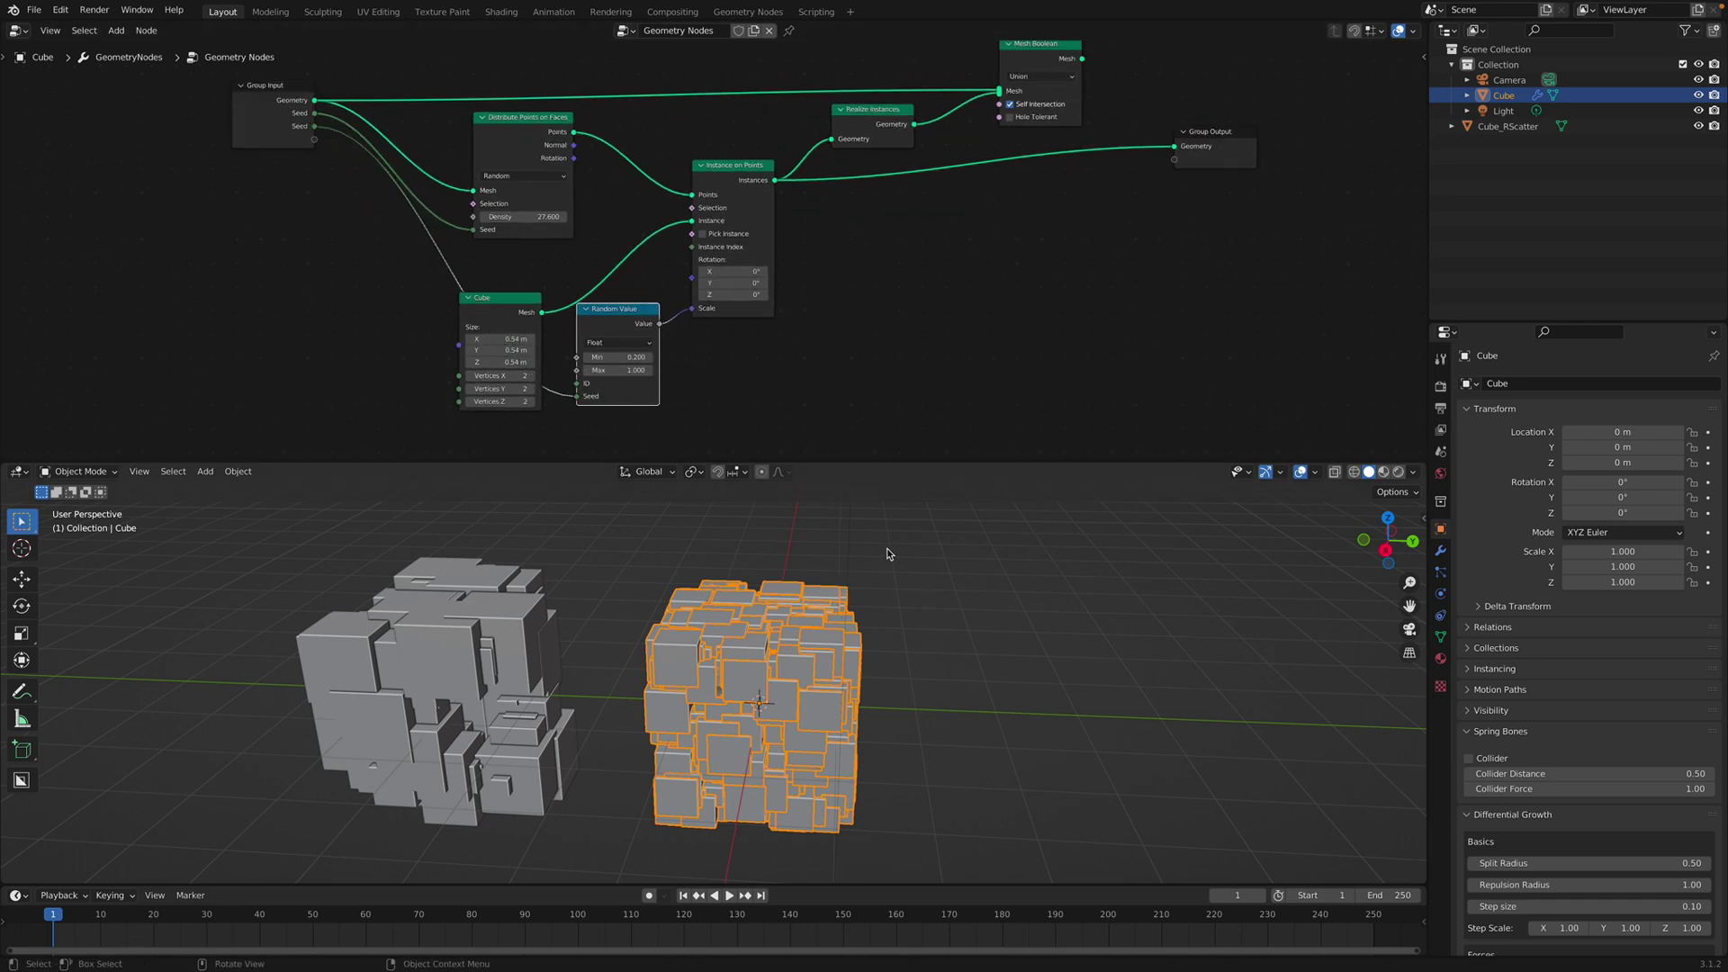
click(888, 566)
key(ctrl+s)
Step: Select the node-based cube and set its modifier's first Seed to 182 and second Seed to 276
click(786, 609)
click(1440, 550)
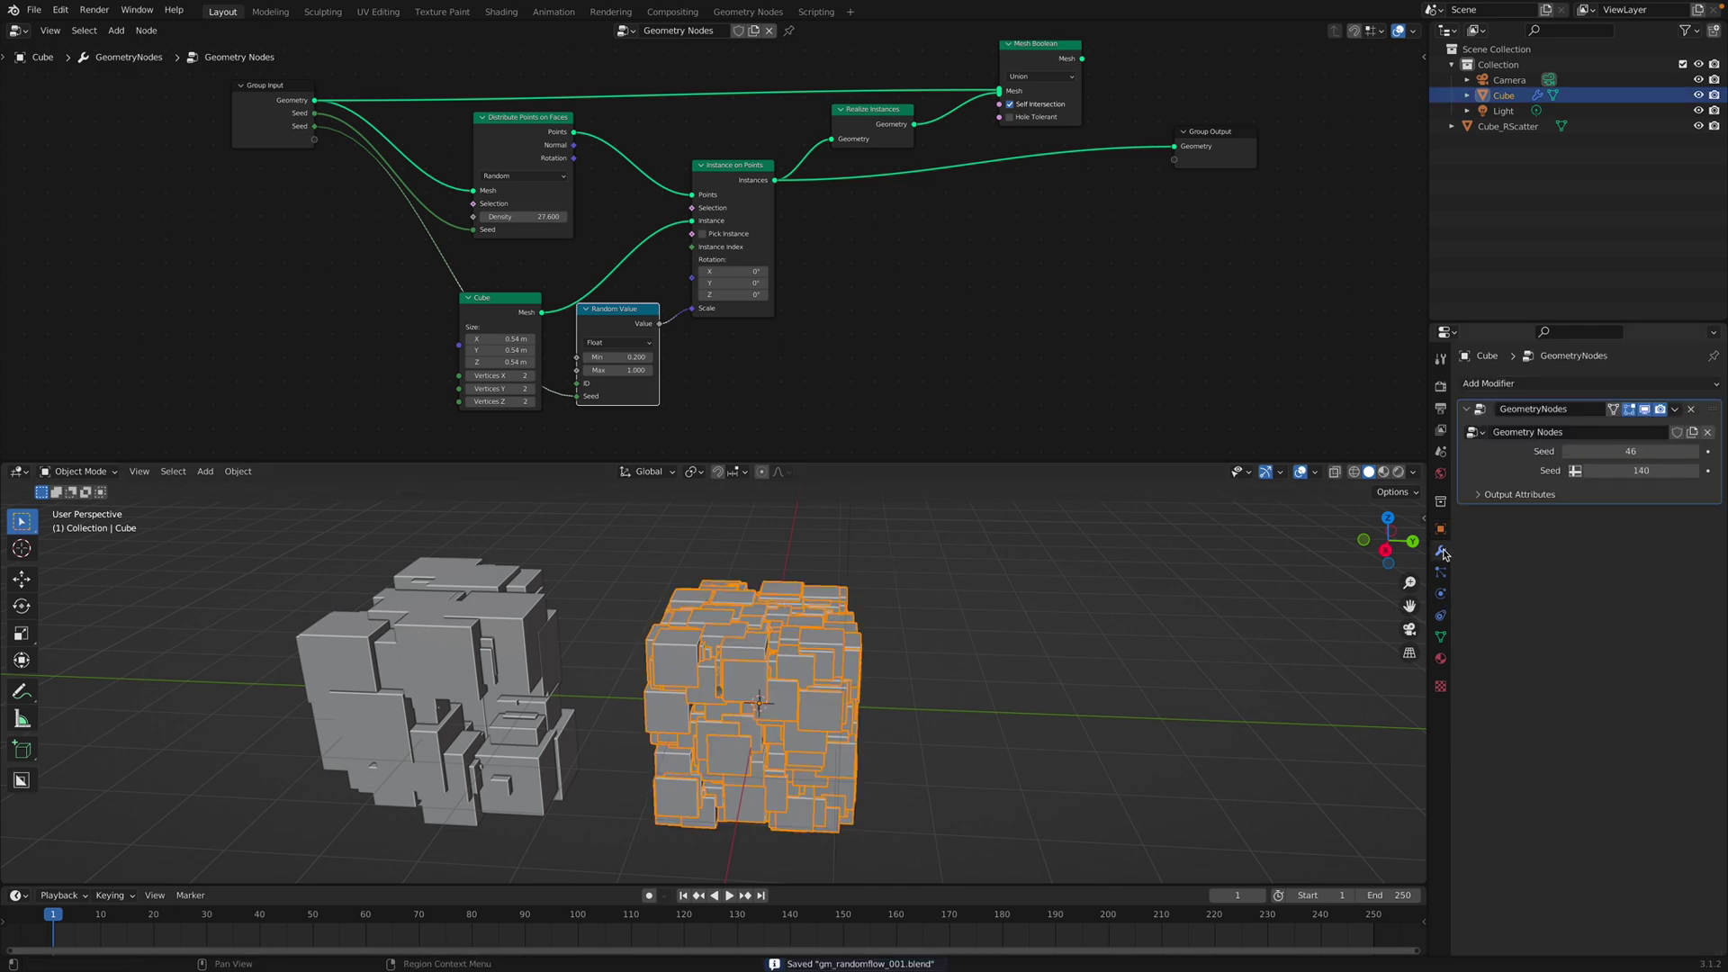
drag(1605, 451, 1678, 470)
Step: Set the Random Value node driving the instance scale to Min 0.100 and Max 1.440, and deselect the cube
drag(623, 322, 665, 370)
scroll(633, 319, up, 2)
ctrl+scroll(633, 356, down, 1)
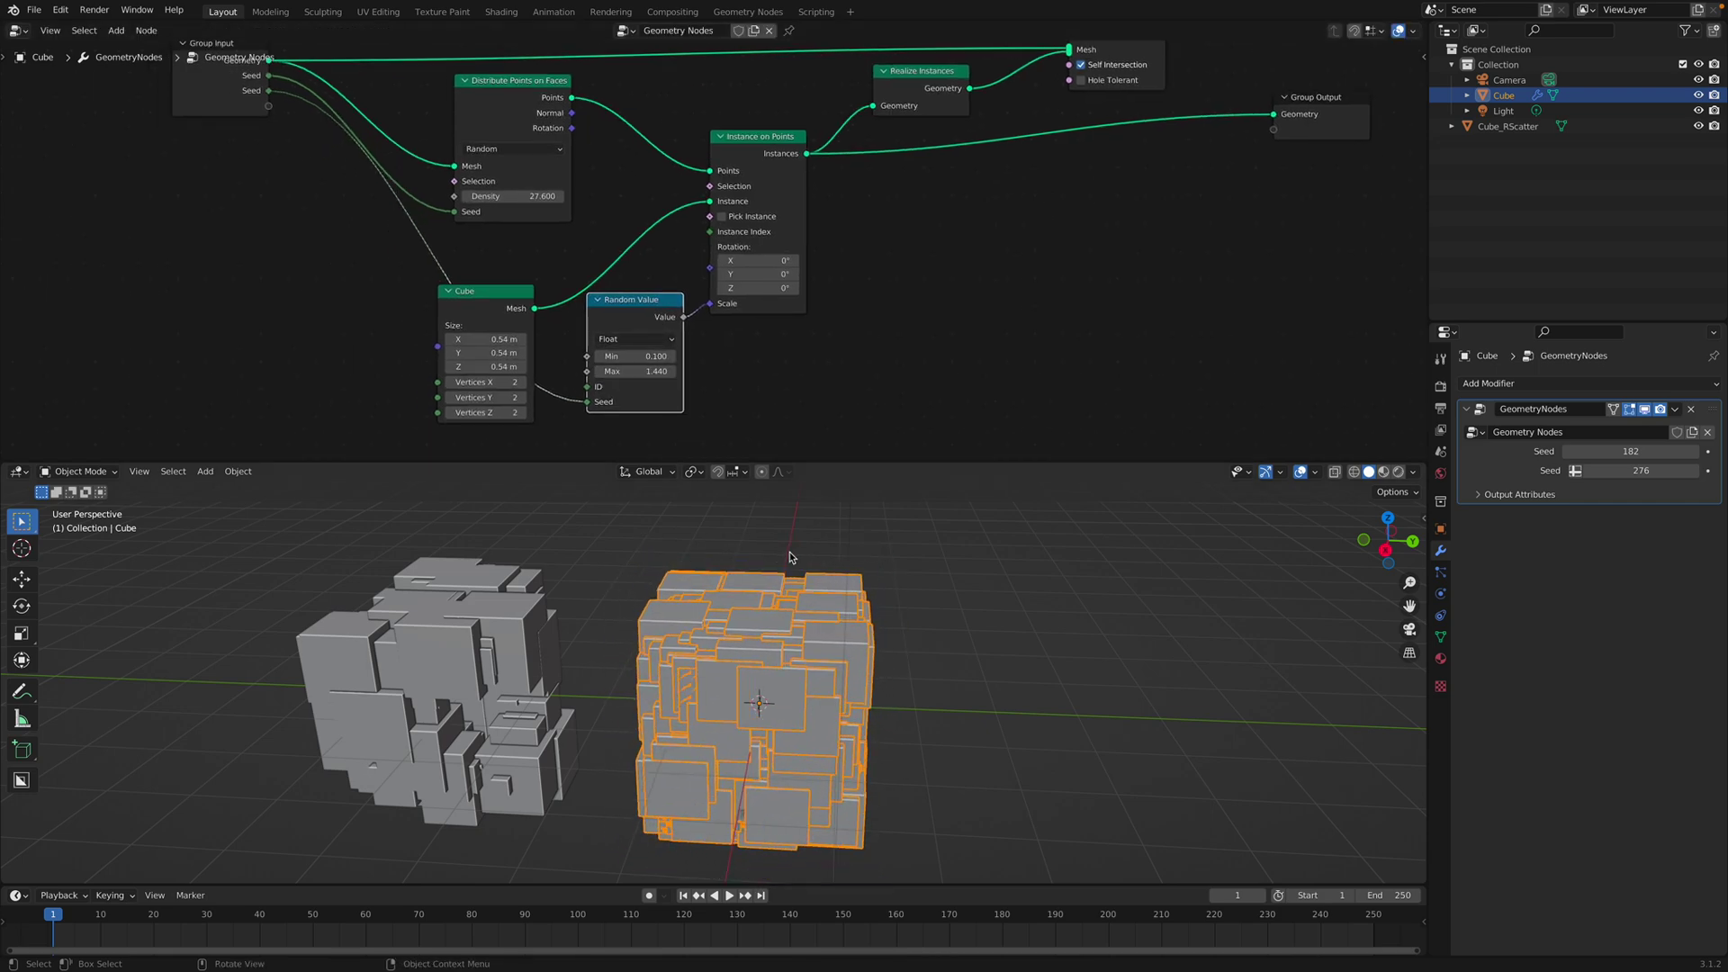
middle_drag(791, 555, 833, 564)
click(945, 569)
middle_drag(954, 569, 794, 614)
Step: Shift the Mesh Boolean and Realize Instances nodes slightly upward to free space in front of Group Output
middle_drag(920, 264, 871, 342)
drag(1072, 150, 1078, 134)
drag(897, 149, 902, 141)
drag(1026, 120, 1008, 103)
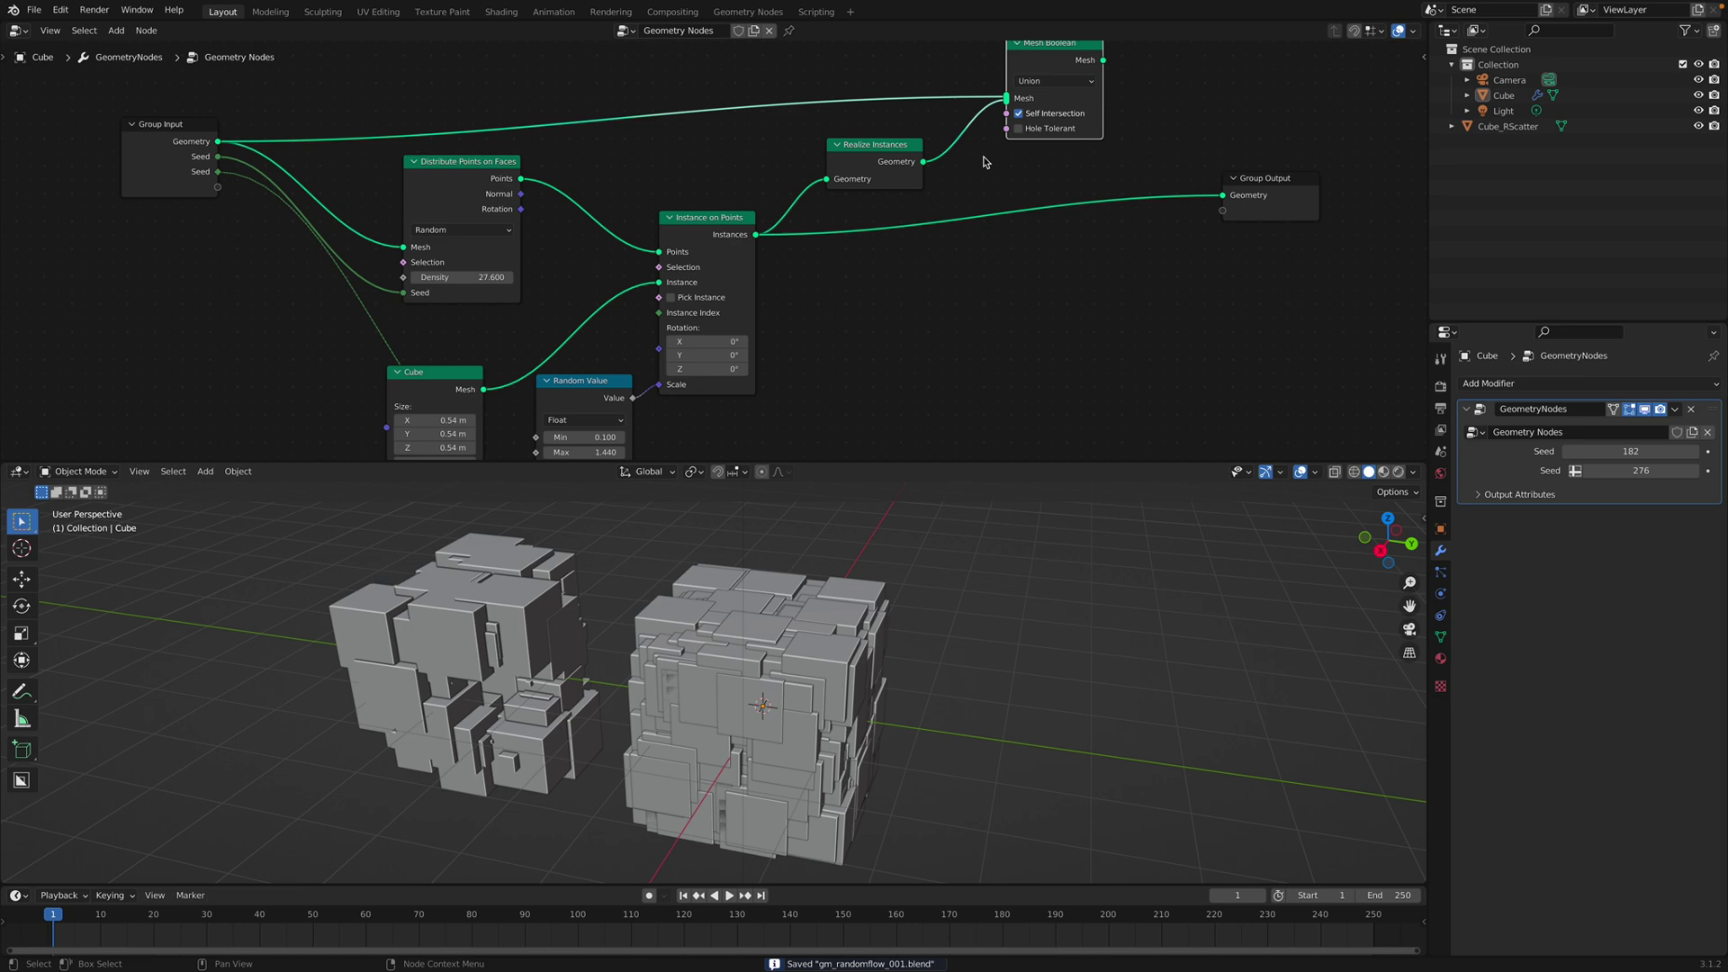
Step: Insert a Scale Instances node between Instance on Points and Group Output, save, and bring Group Output closer to it
middle_drag(890, 281, 876, 277)
key(shift+a)
click(874, 278)
text(scal)
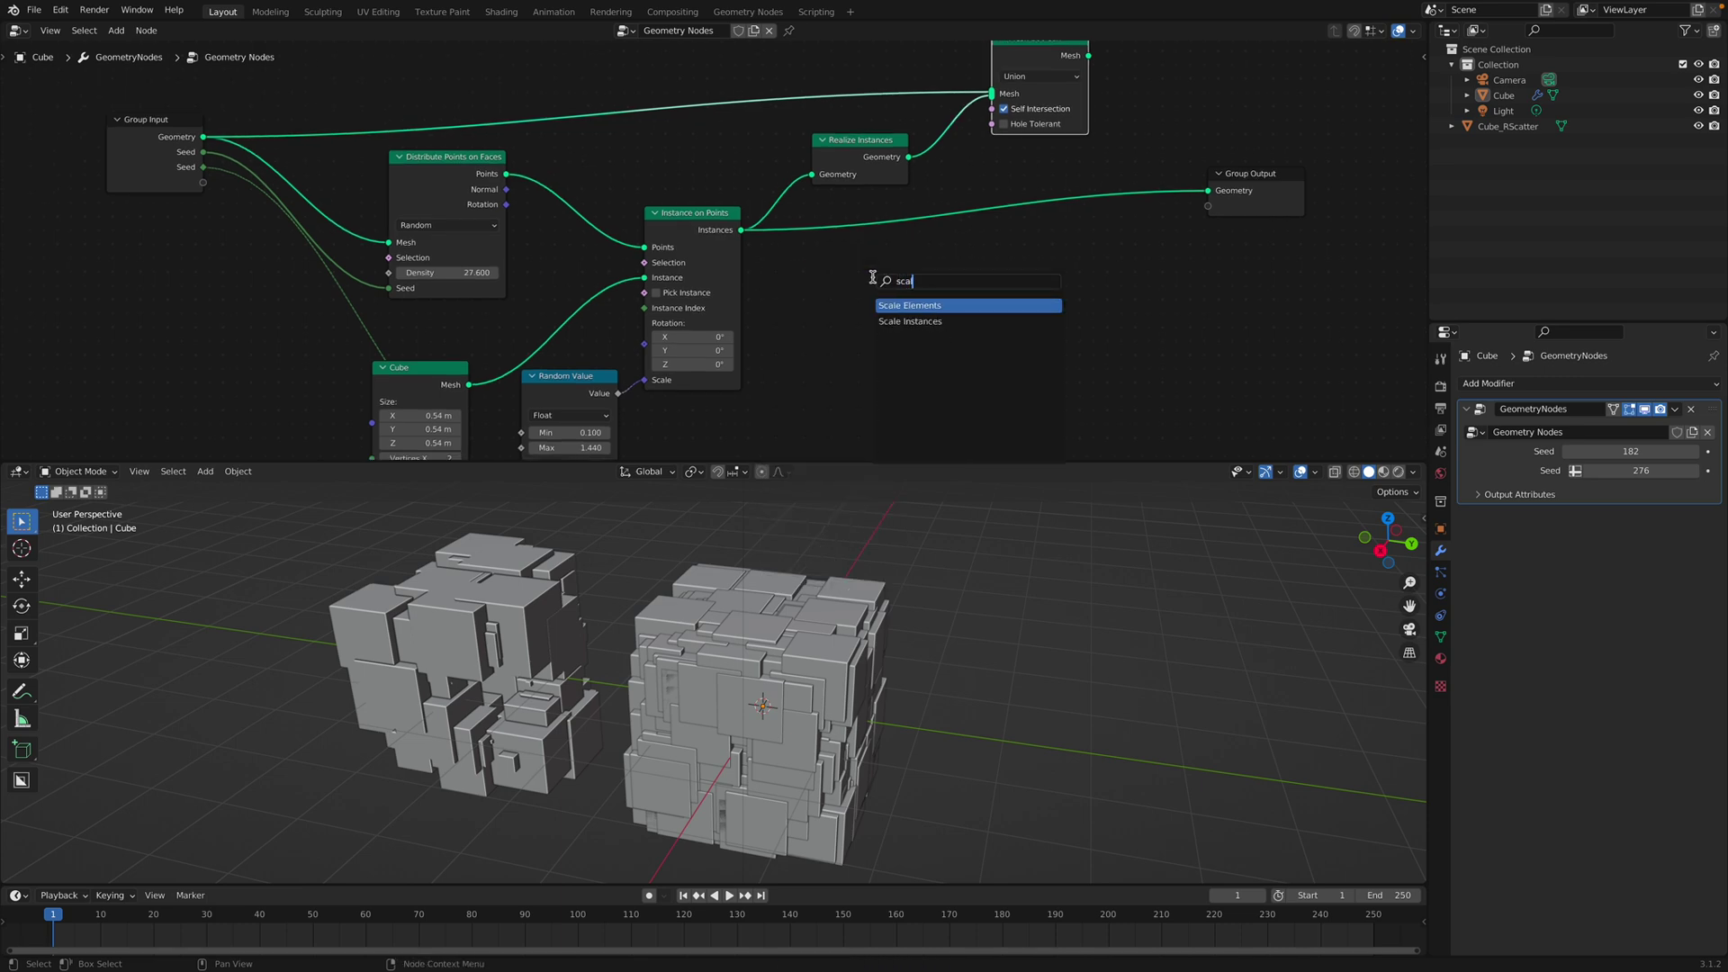
key(Down)
key(Return)
click(907, 339)
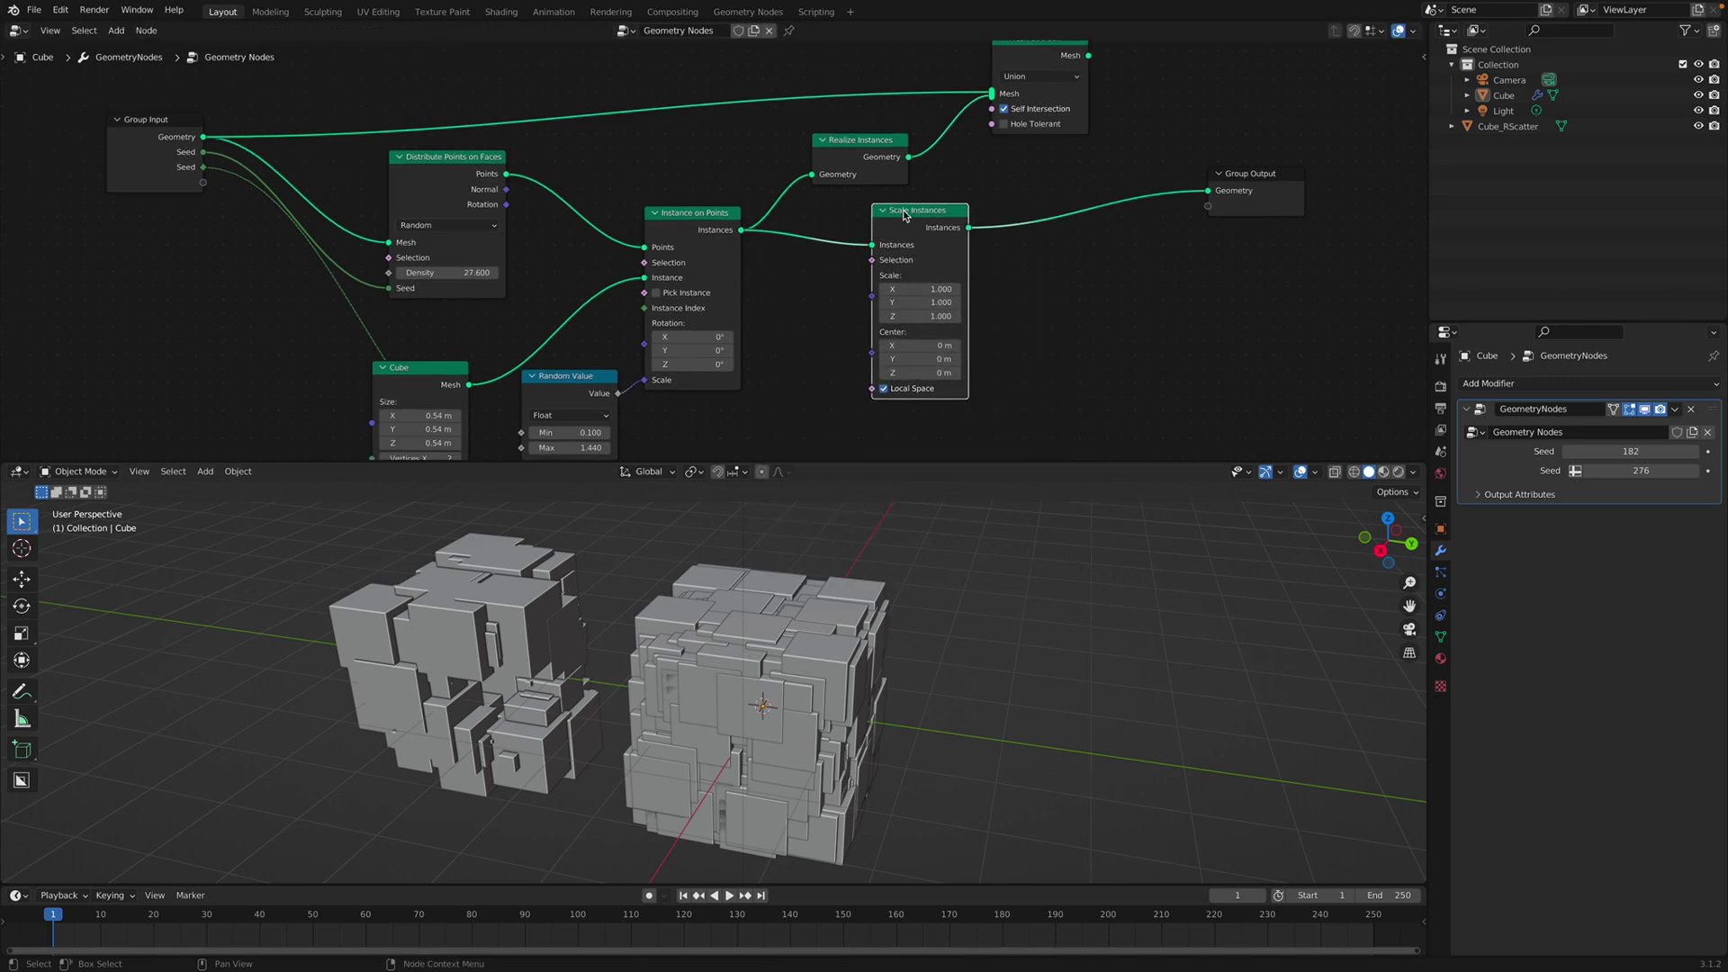
middle_drag(907, 338, 906, 228)
key(ctrl+s)
drag(1260, 72, 1175, 116)
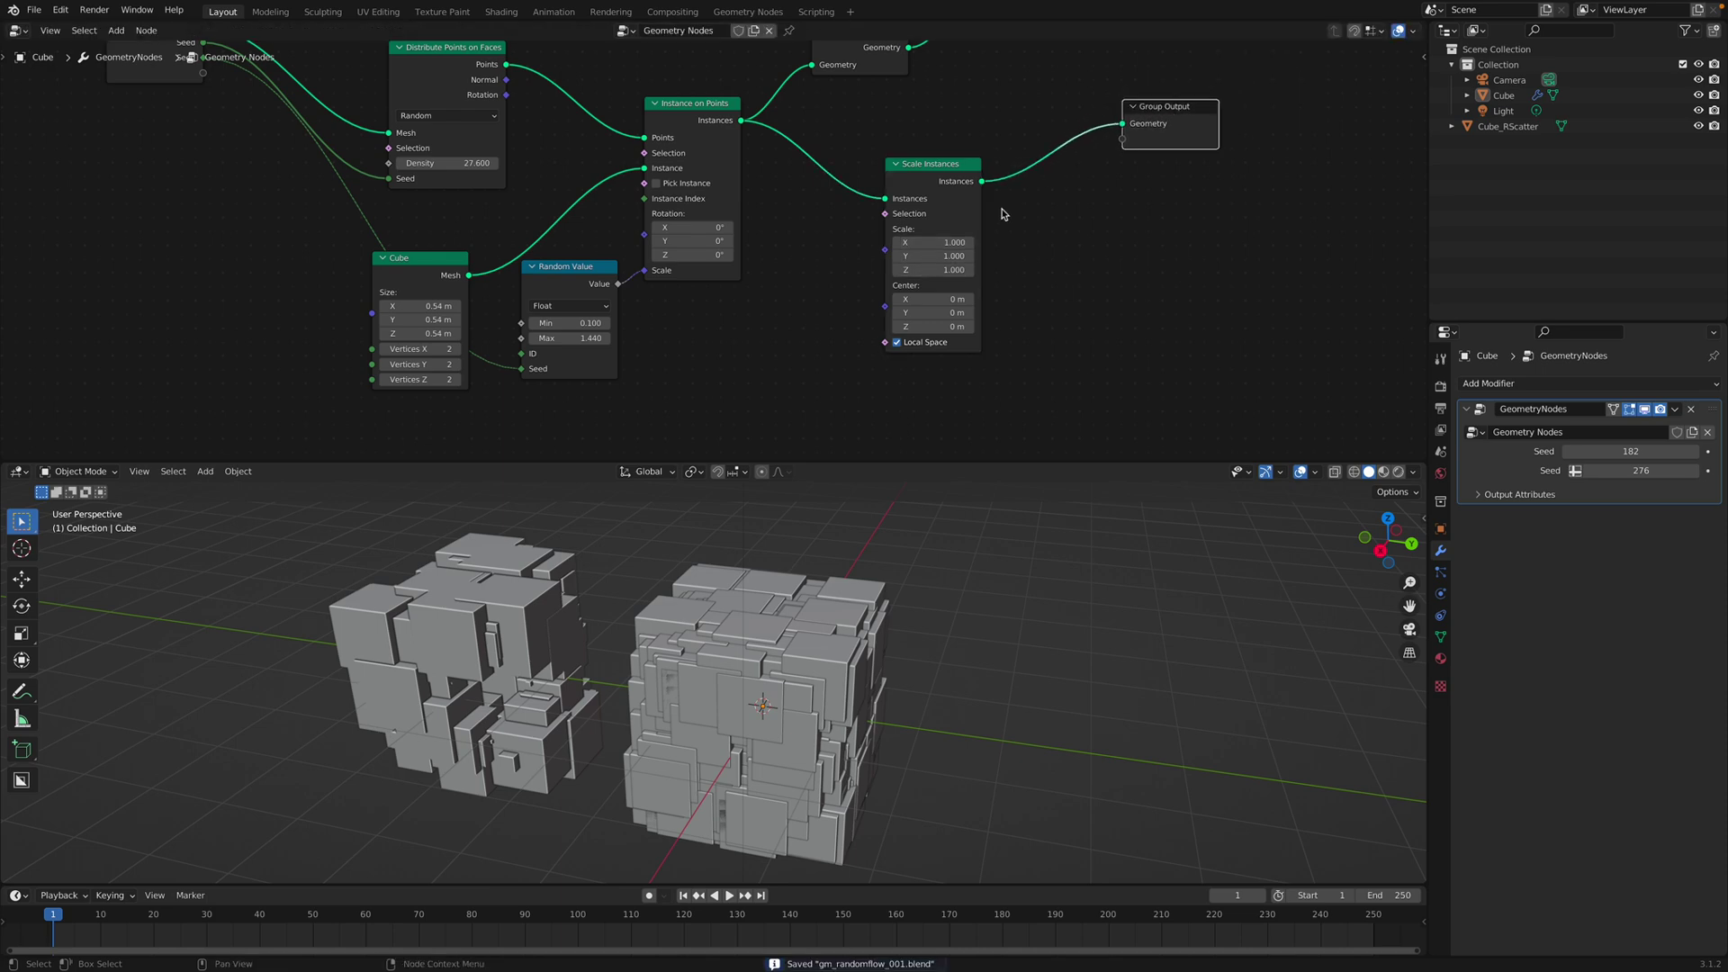
Step: Try other scale values on the Scale Instances node, reset its X and Y scale to 1, and save
drag(924, 243, 869, 255)
text(1)
key(Return)
click(942, 255)
text(1)
key(Return)
key(ctrl+s)
Step: Move Scale Instances farther from Instance on Points and add a Combine XYZ node in front of it
drag(956, 164, 995, 140)
key(shift+a)
click(856, 264)
text(combin)
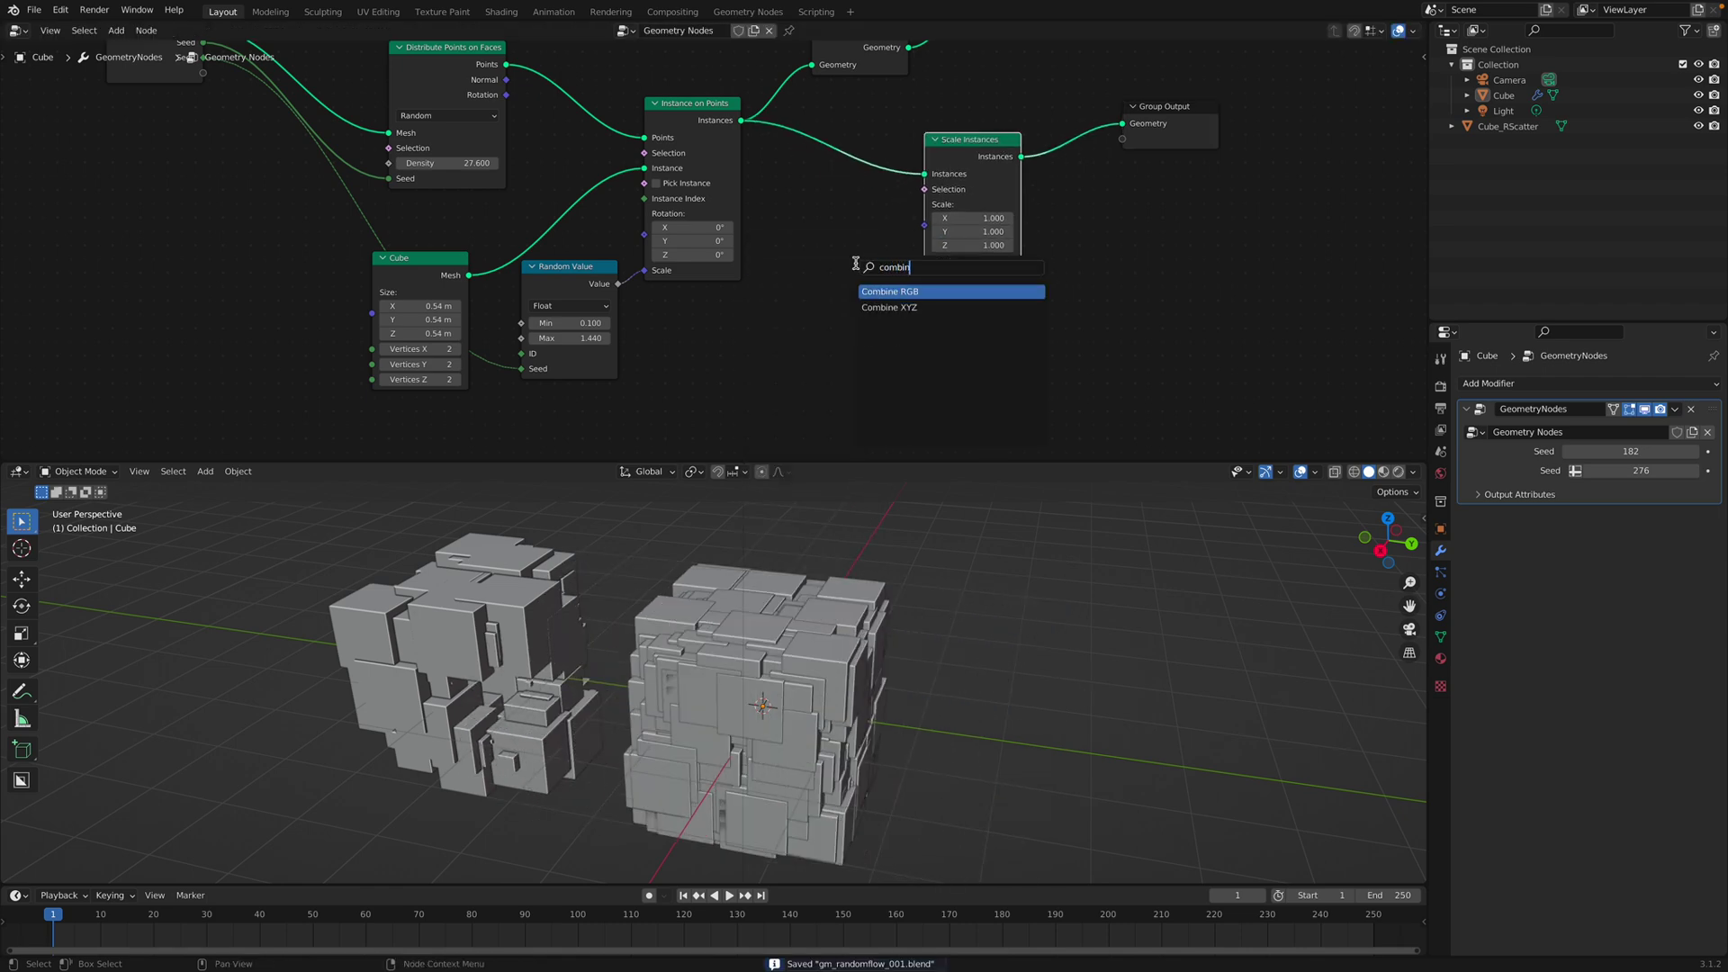
key(Down)
key(Return)
click(773, 275)
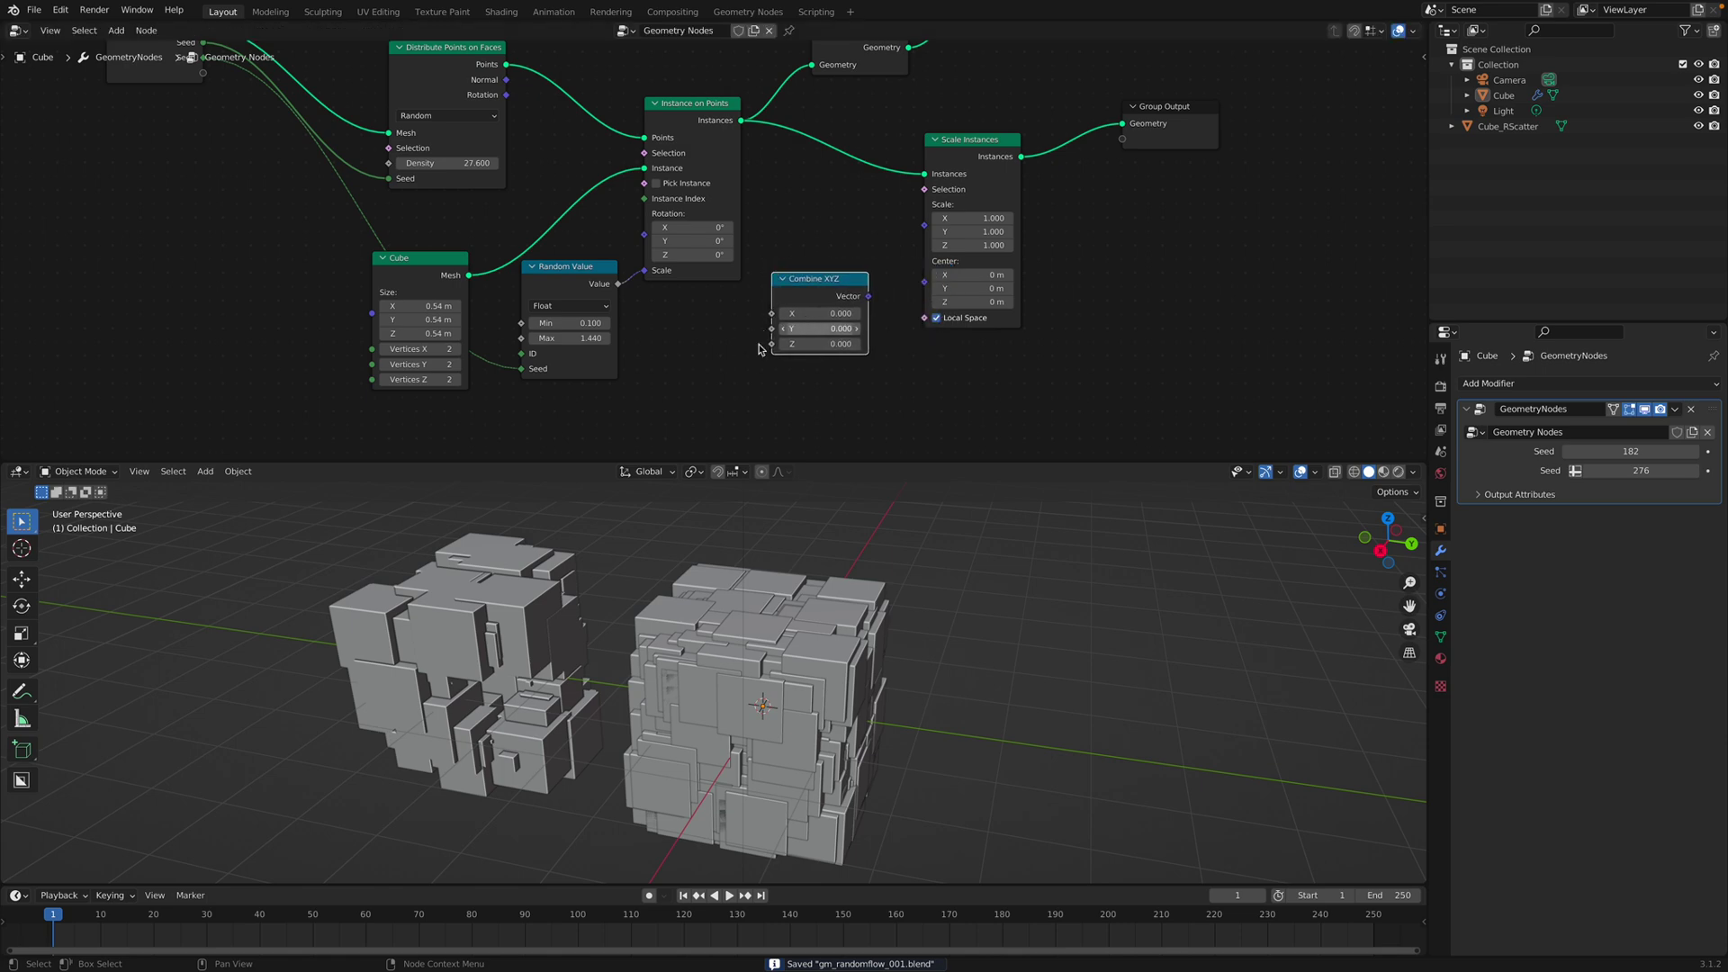
Step: Add a second Random Value node beside Combine XYZ and connect its Value to the X input
key(shift+a)
click(720, 364)
text(ran)
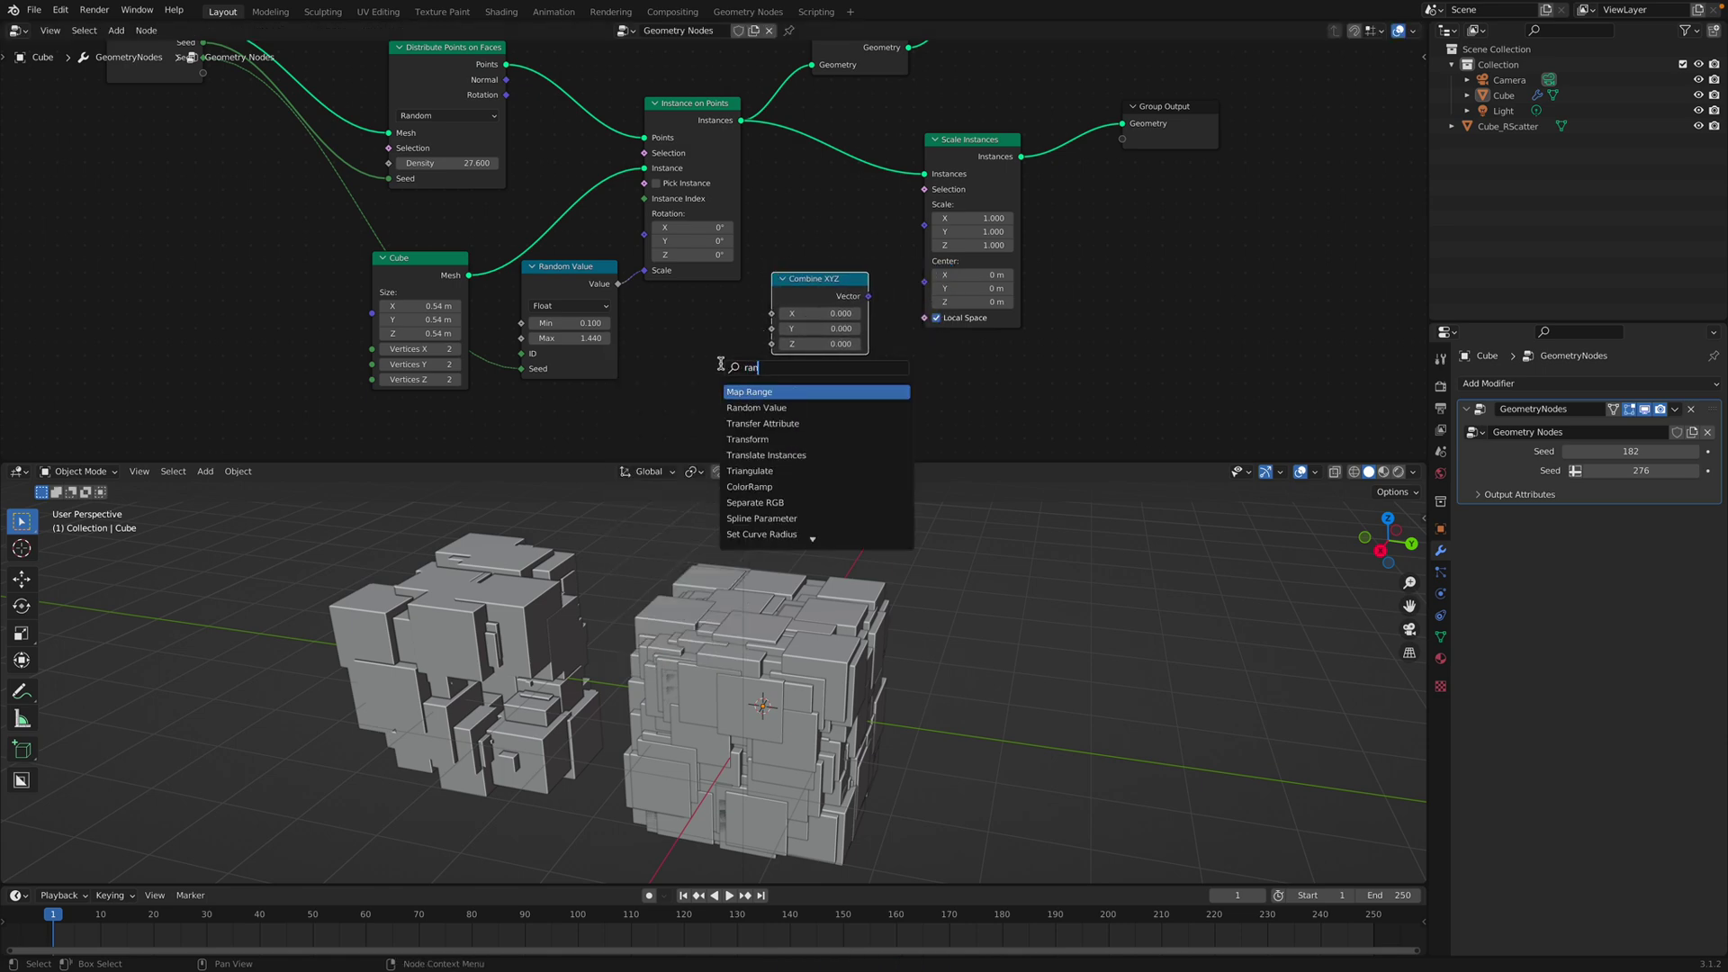
click(767, 406)
click(694, 354)
drag(819, 275, 828, 280)
middle_drag(766, 312, 753, 276)
drag(726, 300, 764, 279)
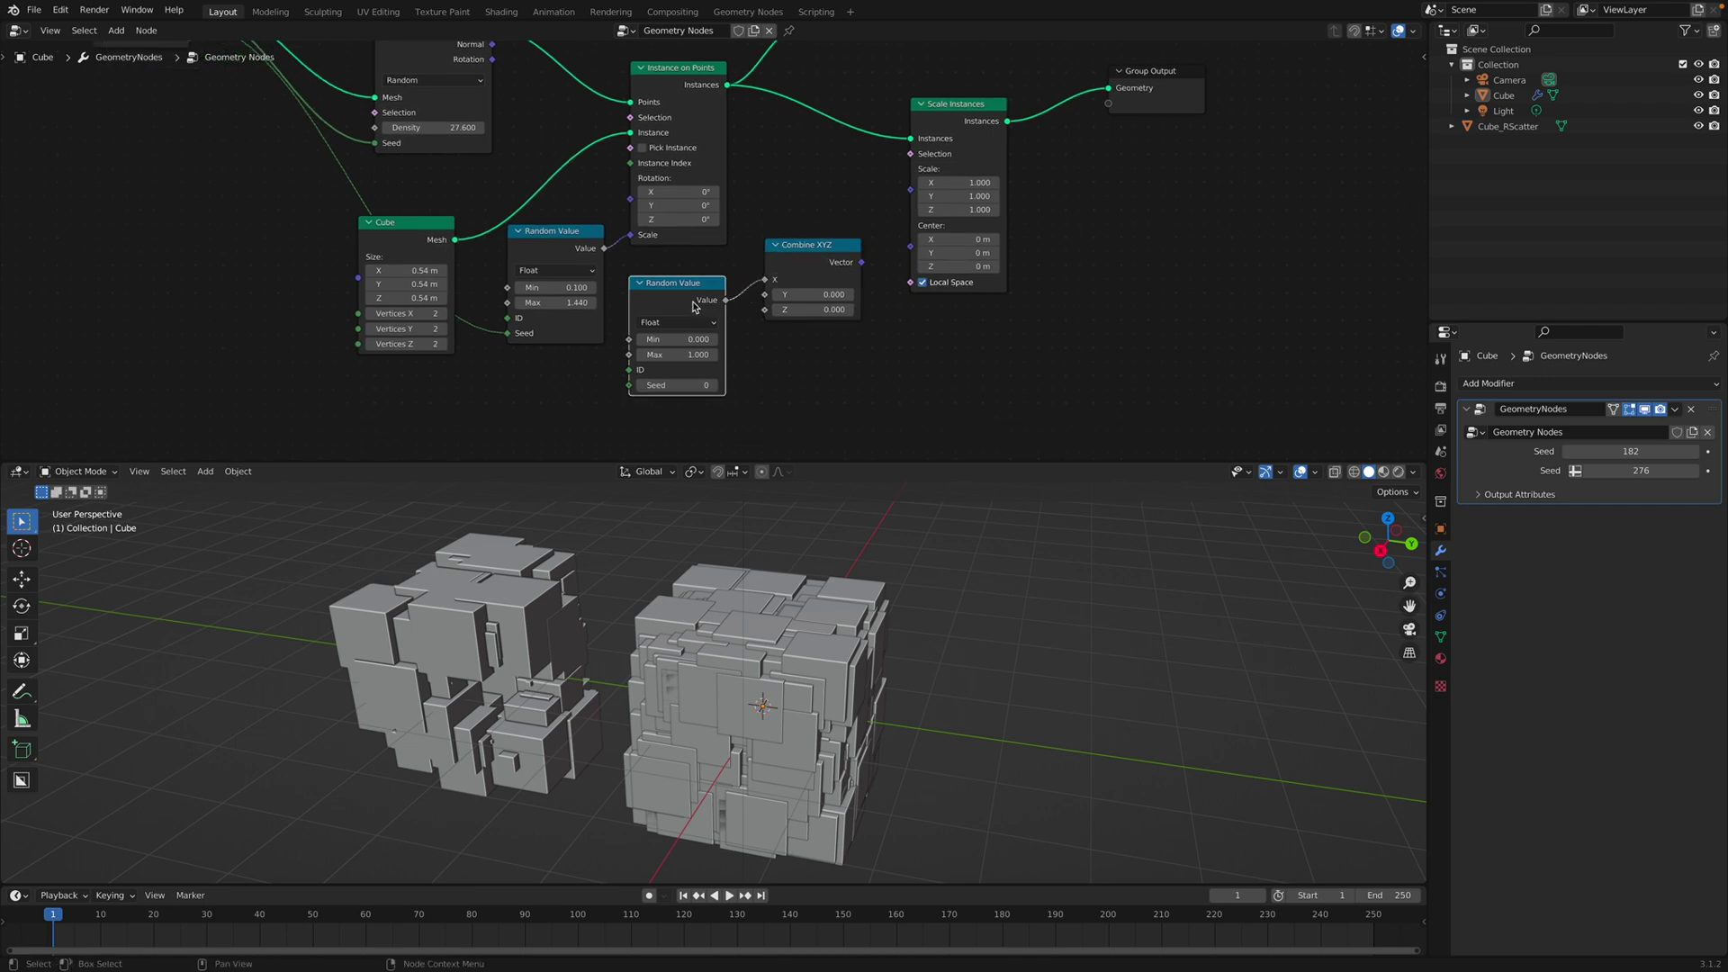
Step: Duplicate the new Random Value node twice and connect the copies to the Y and Z inputs of Combine XYZ
key(shift+d)
click(585, 380)
middle_drag(585, 381, 570, 362)
drag(603, 356, 673, 335)
drag(753, 281, 750, 276)
key(shift+d)
click(489, 382)
drag(489, 381, 751, 292)
Step: Connect the Combine XYZ vector to the Scale input of Scale Instances, move Combine XYZ up and save
drag(847, 243, 895, 171)
drag(791, 239, 798, 209)
key(ctrl+s)
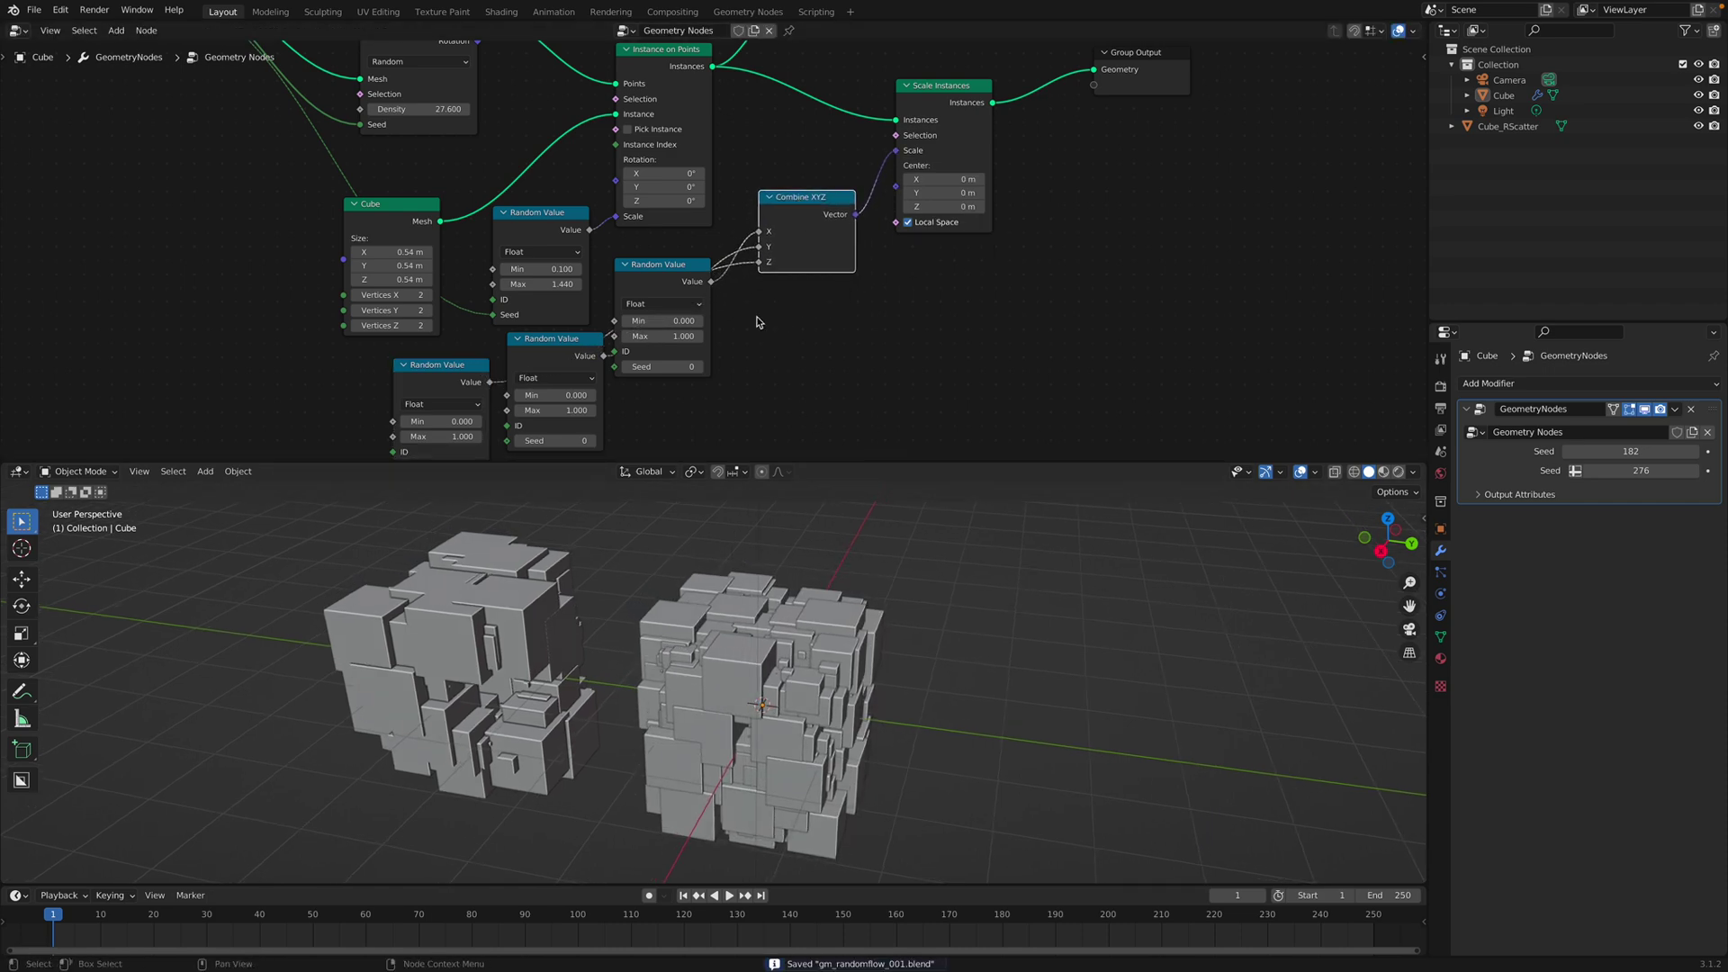
Step: Give the three Random Value nodes feeding Combine XYZ different seeds: 104, 158 and 70
drag(670, 365, 684, 365)
middle_drag(669, 366, 678, 319)
drag(564, 396, 576, 396)
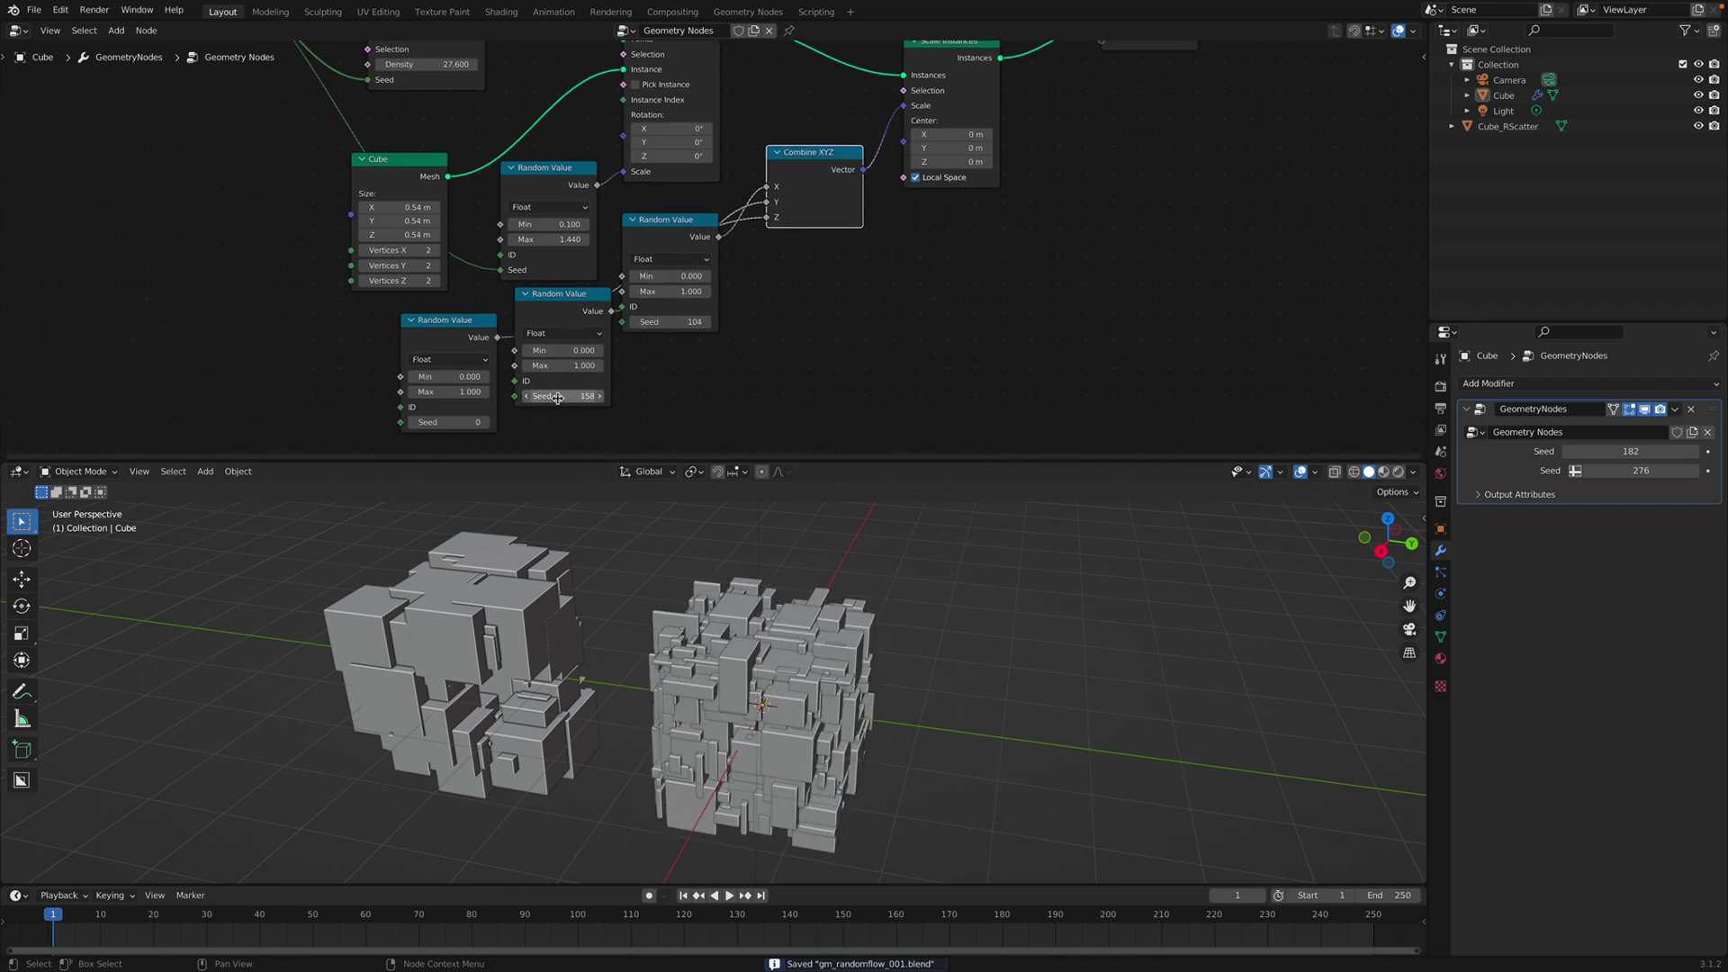
drag(459, 426, 513, 426)
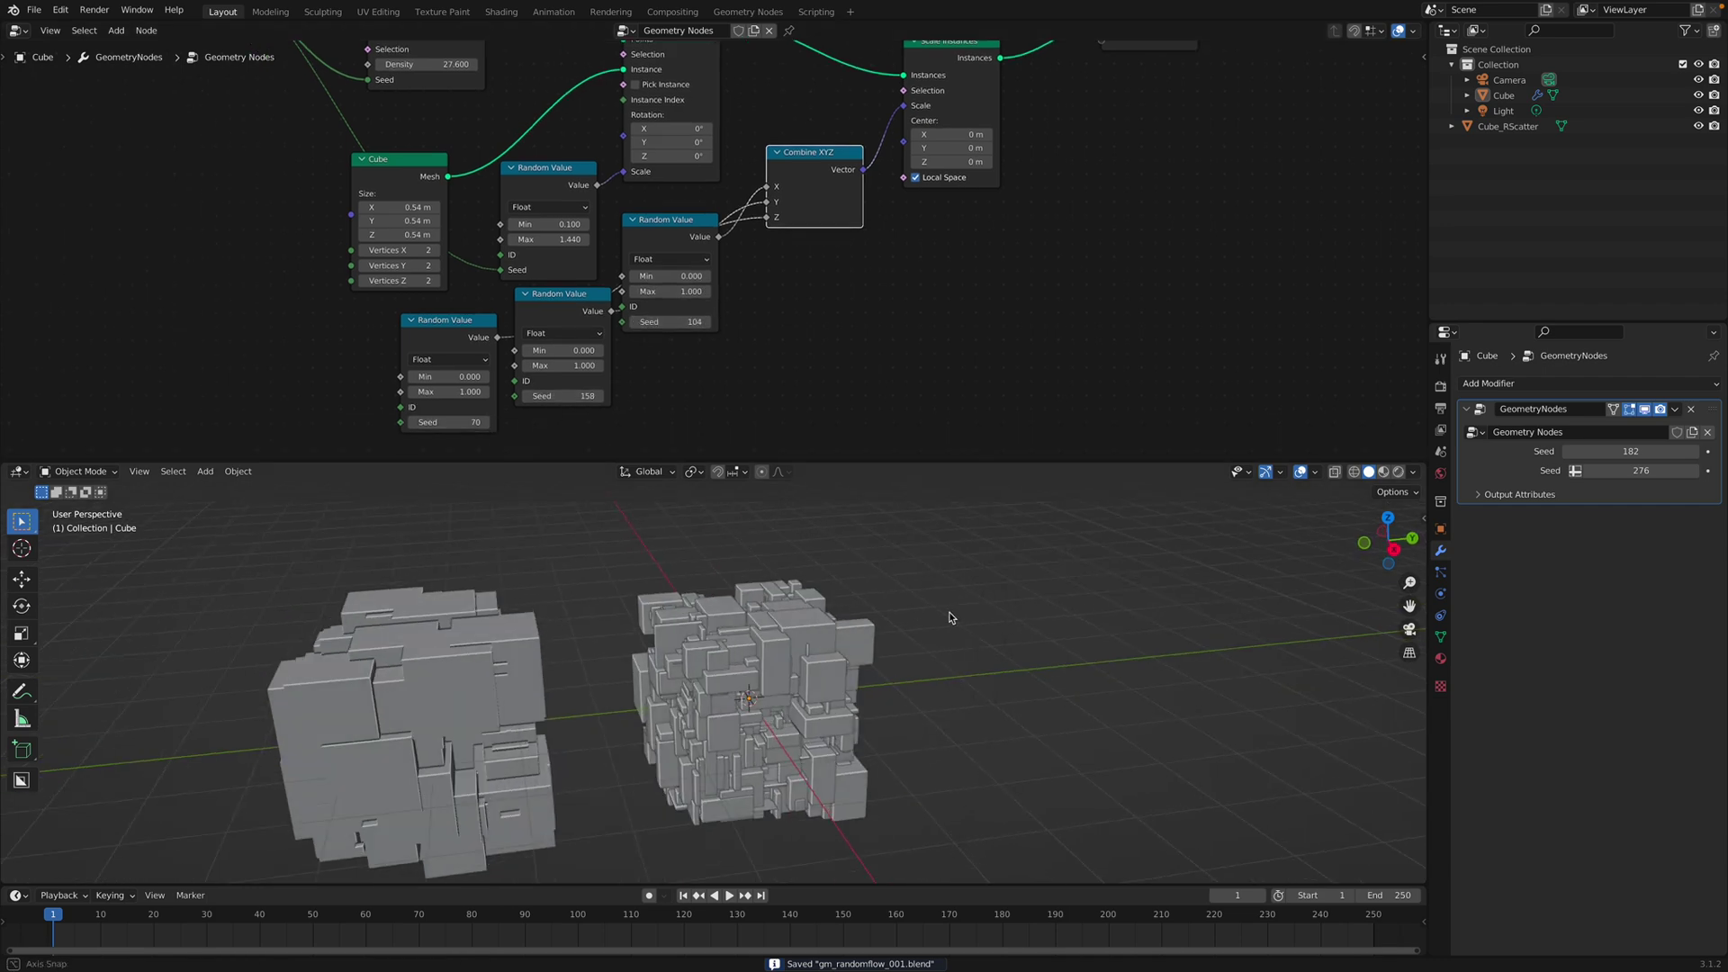
middle_drag(949, 617, 898, 619)
Step: Raise the minimums of the random scales, with Min 0.540 beside Combine XYZ and 0.340 on the instance-scale Random Value, and save
middle_drag(759, 297, 766, 329)
drag(463, 408, 576, 382)
drag(657, 307, 689, 307)
key(ctrl+s)
mouse_move(554, 255)
mouse_down()
mouse_move(592, 256)
mouse_move(563, 256)
mouse_up()
mouse_move(892, 612)
middle_down()
mouse_move(919, 617)
mouse_move(912, 642)
mouse_move(900, 631)
mouse_move(936, 621)
mouse_move(886, 621)
middle_up()
middle_drag(1027, 187, 869, 331)
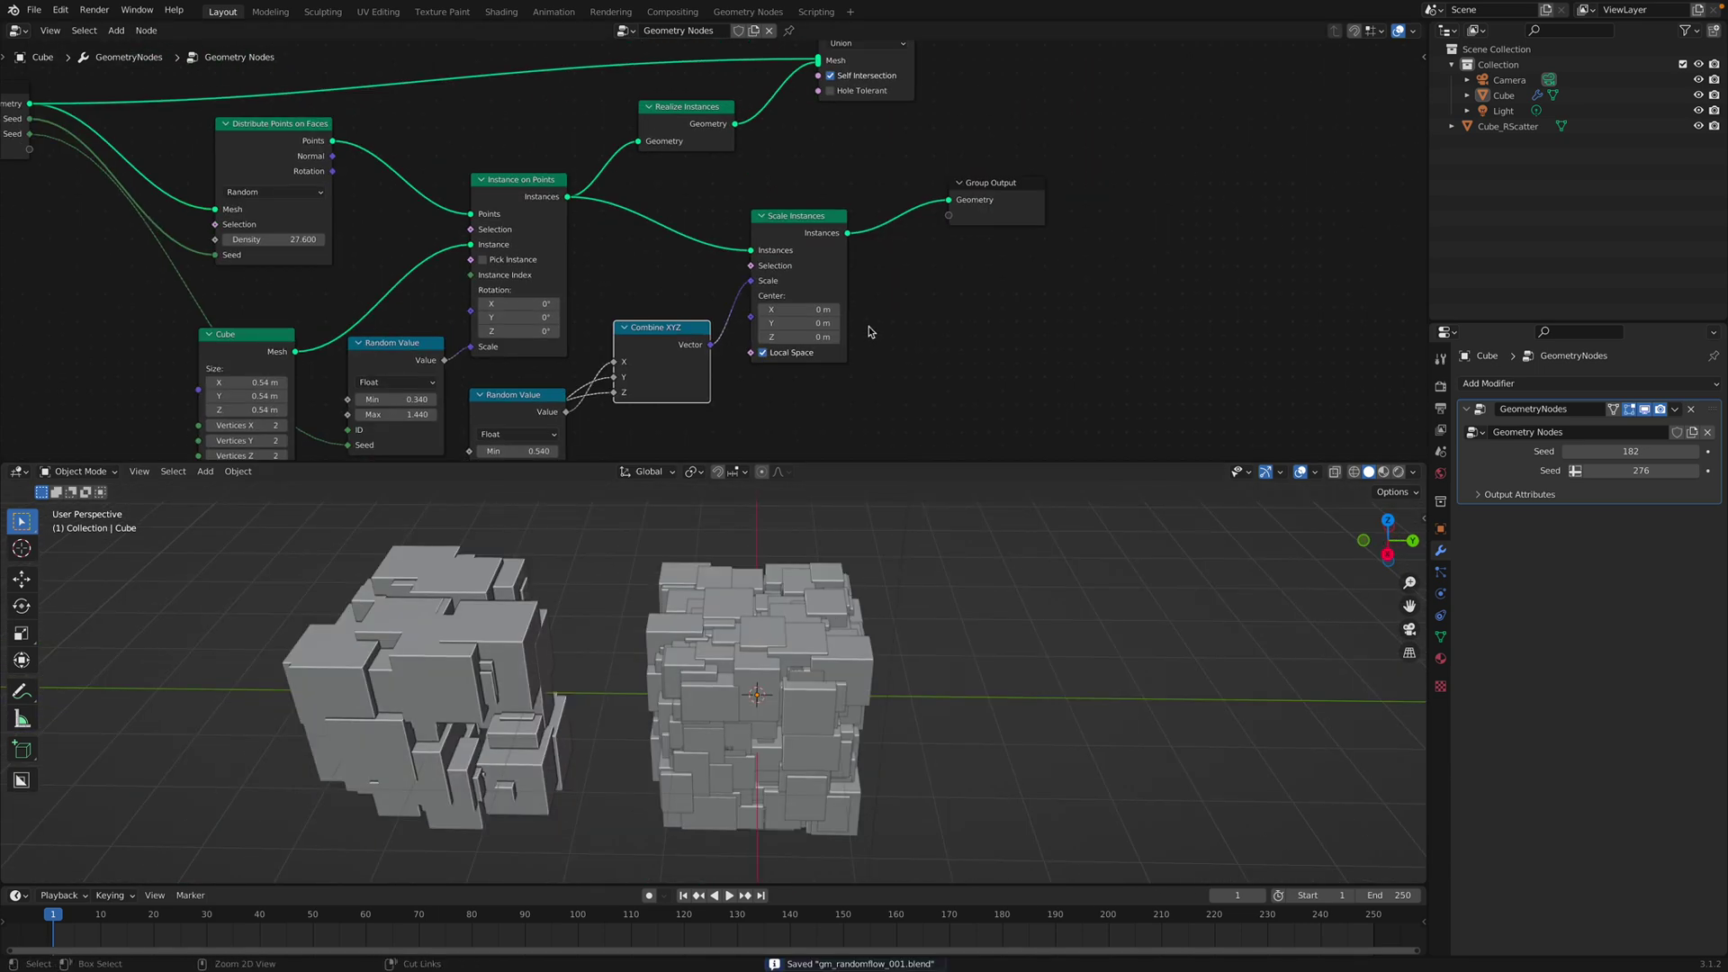
Step: Space out the output nodes and route Scale Instances through Realize Instances and Mesh Boolean into Group Output
drag(987, 187, 1116, 177)
scroll(1080, 176, down, 2)
middle_drag(909, 171, 876, 231)
drag(824, 101, 880, 85)
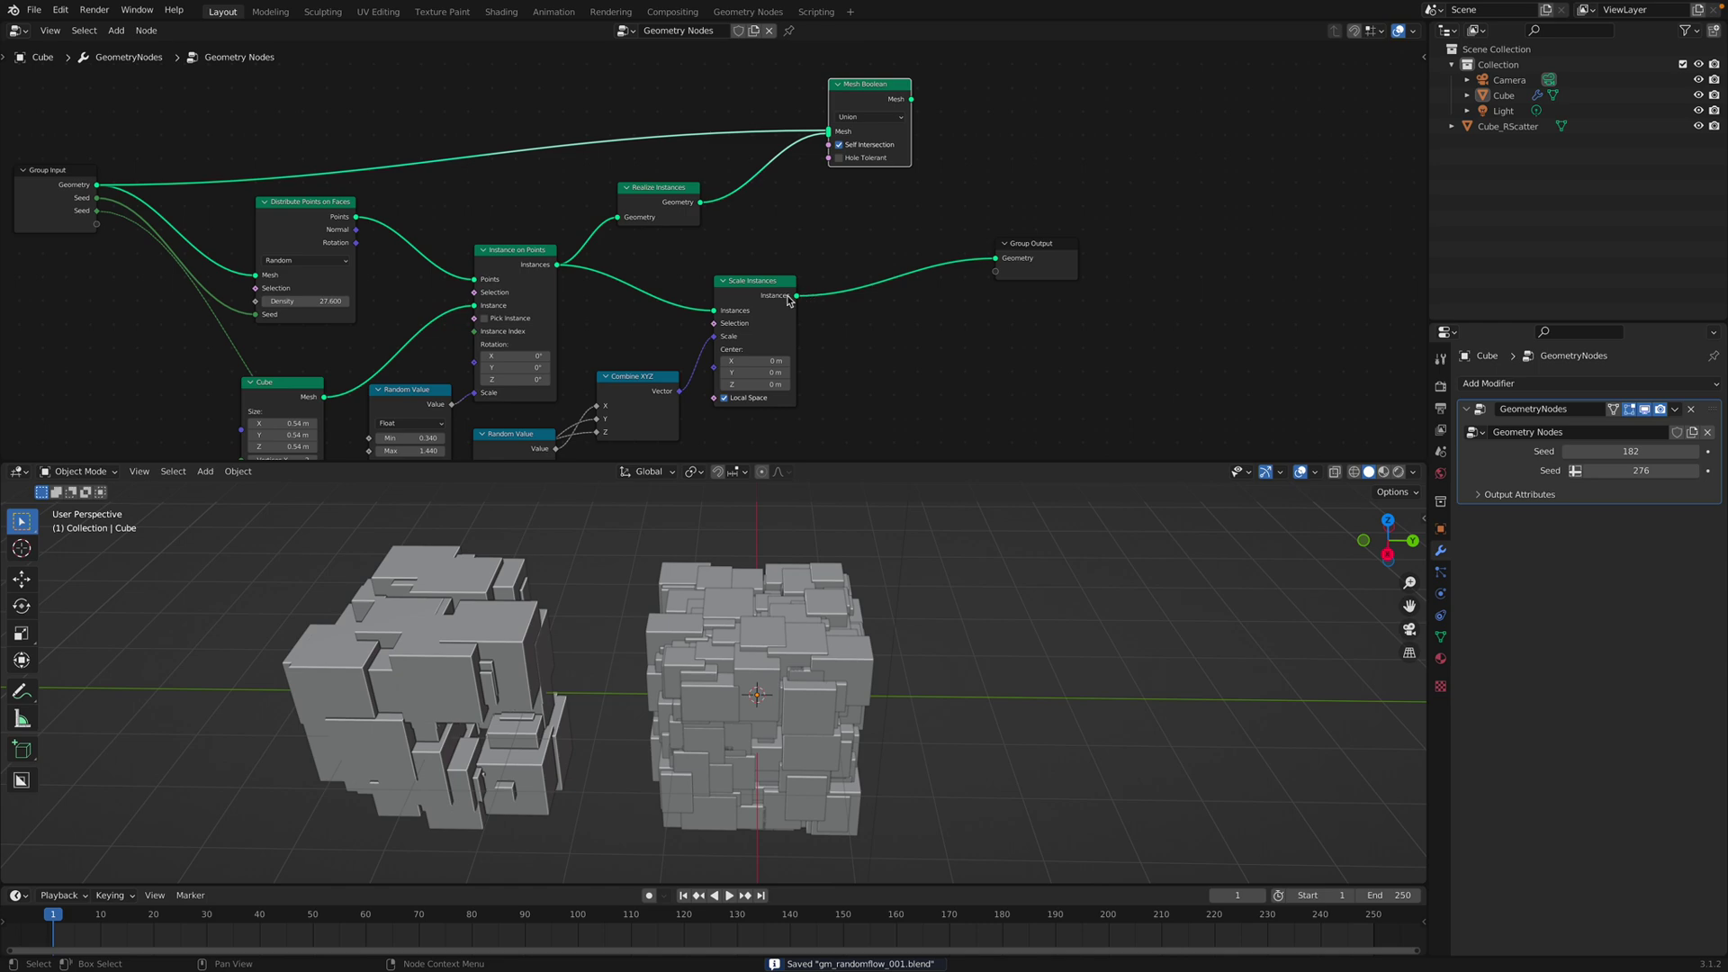
drag(796, 295, 709, 189)
drag(911, 99, 999, 261)
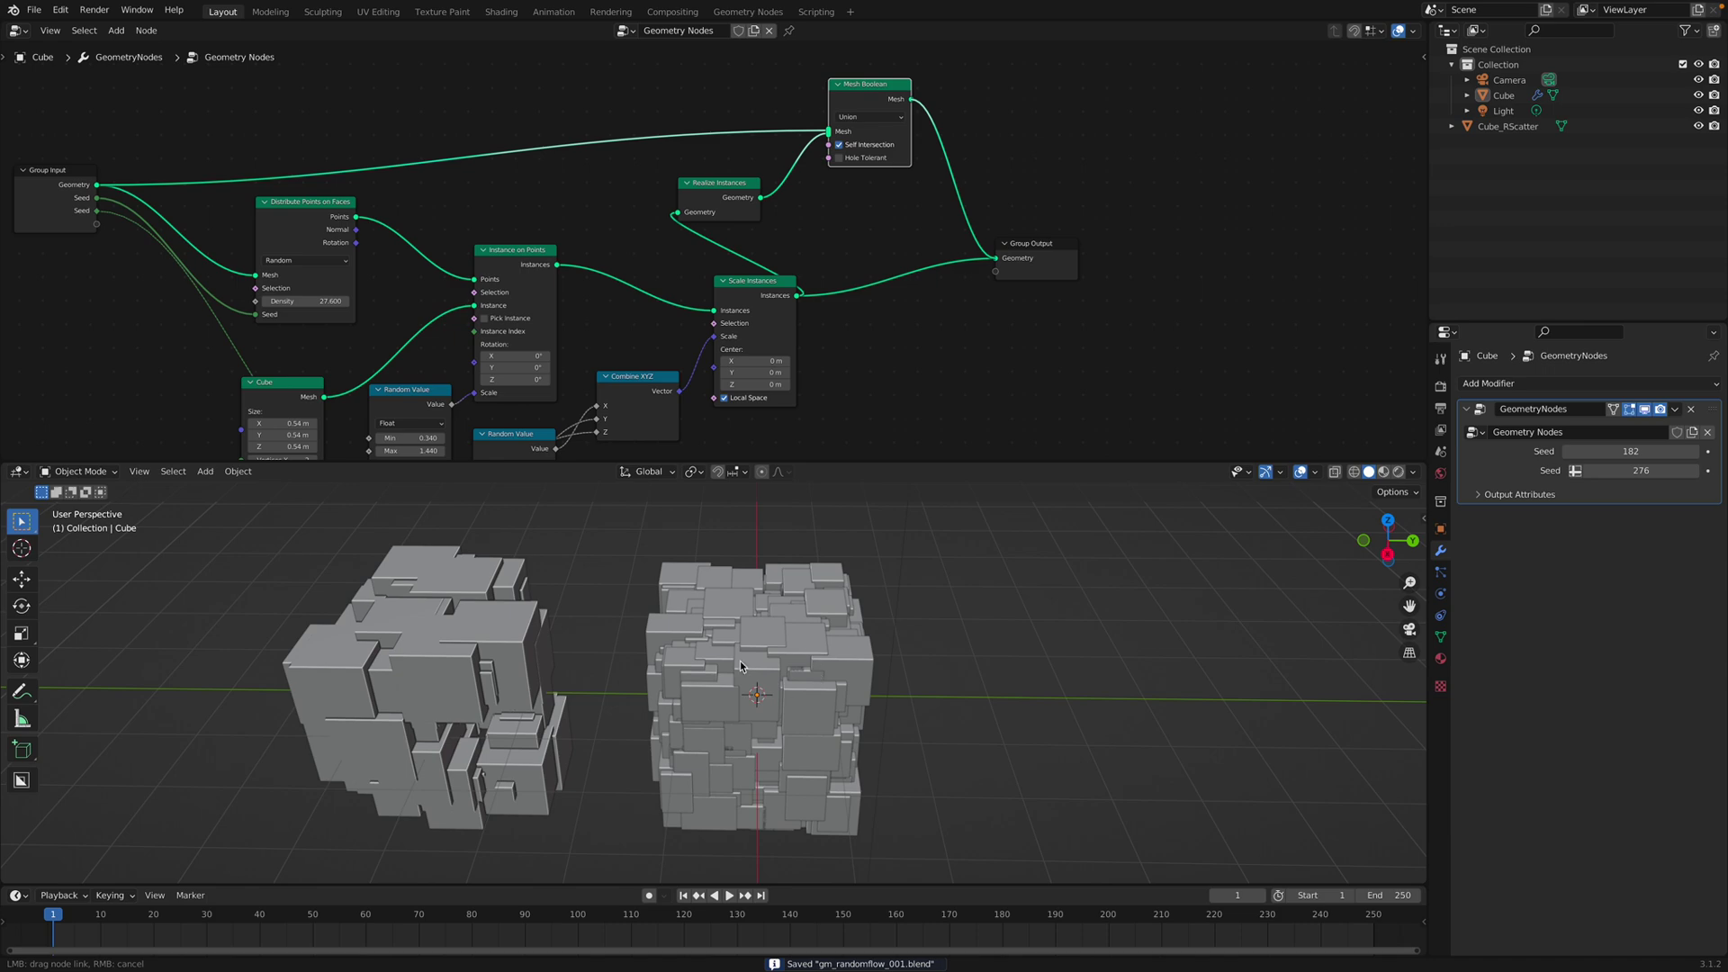
Step: Compare the merged cube with the scatter object from several angles and in wireframe, return to solid shading and save
middle_drag(780, 687, 801, 616)
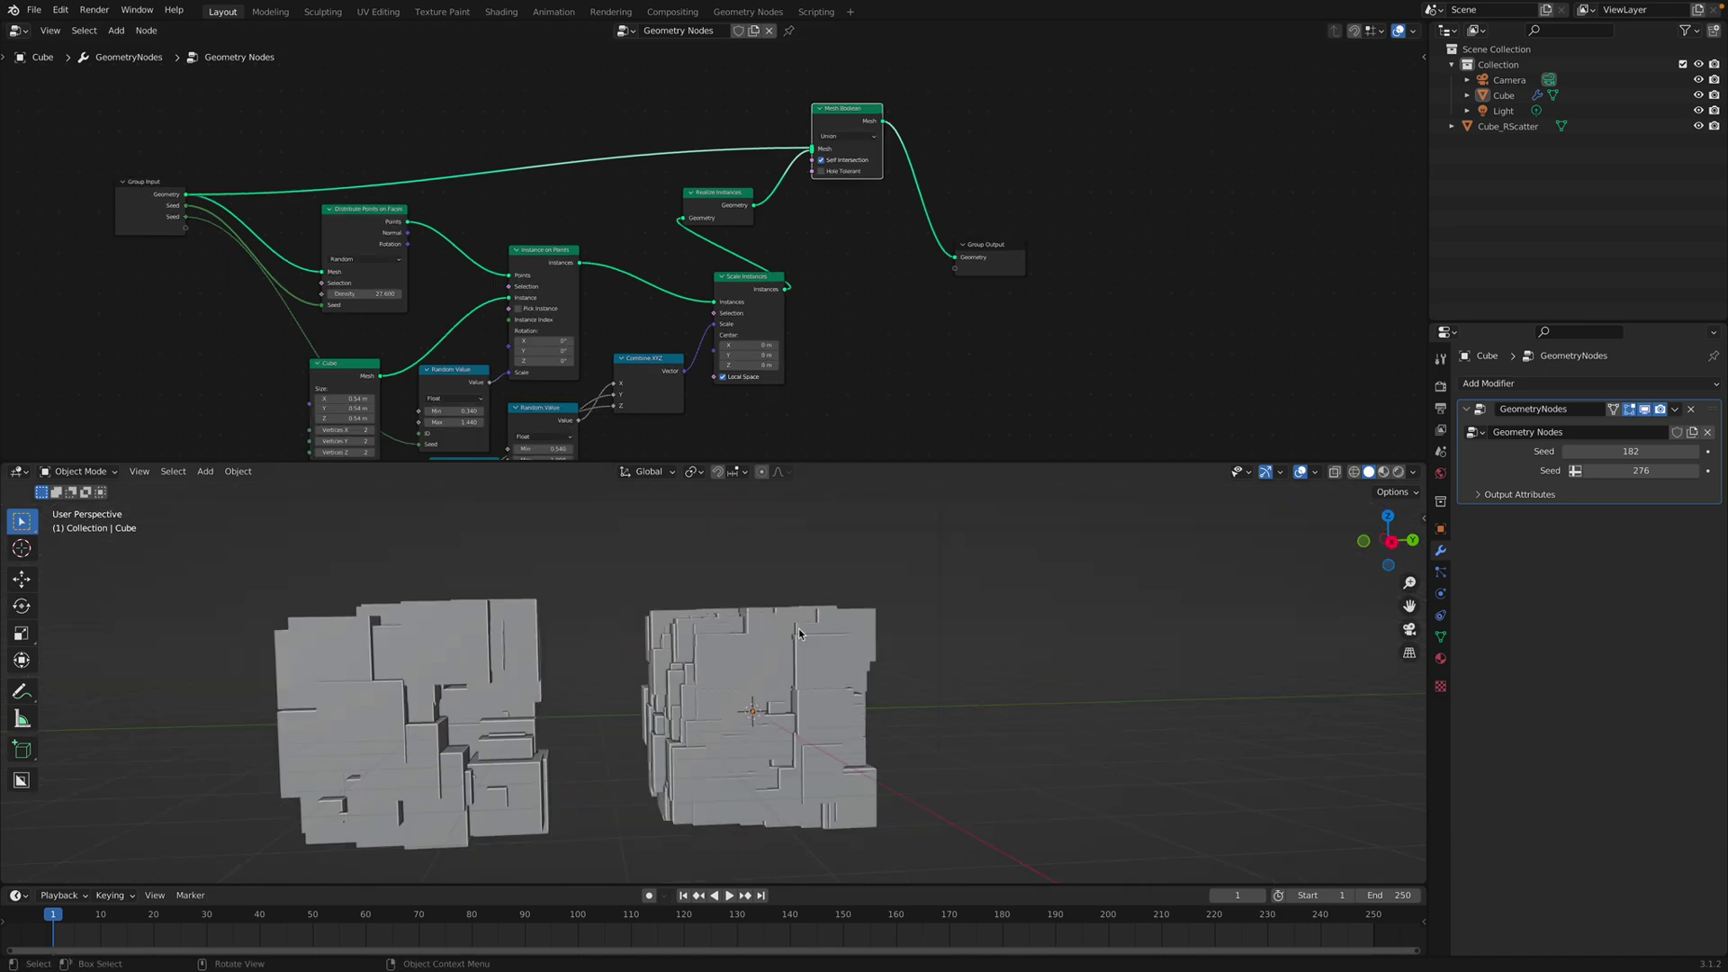
key(z)
click(675, 630)
middle_drag(675, 631, 790, 689)
scroll(937, 657, up, 2)
mouse_move(937, 657)
middle_down()
mouse_move(947, 597)
mouse_move(856, 559)
mouse_move(915, 664)
middle_up()
scroll(792, 648, up, 5)
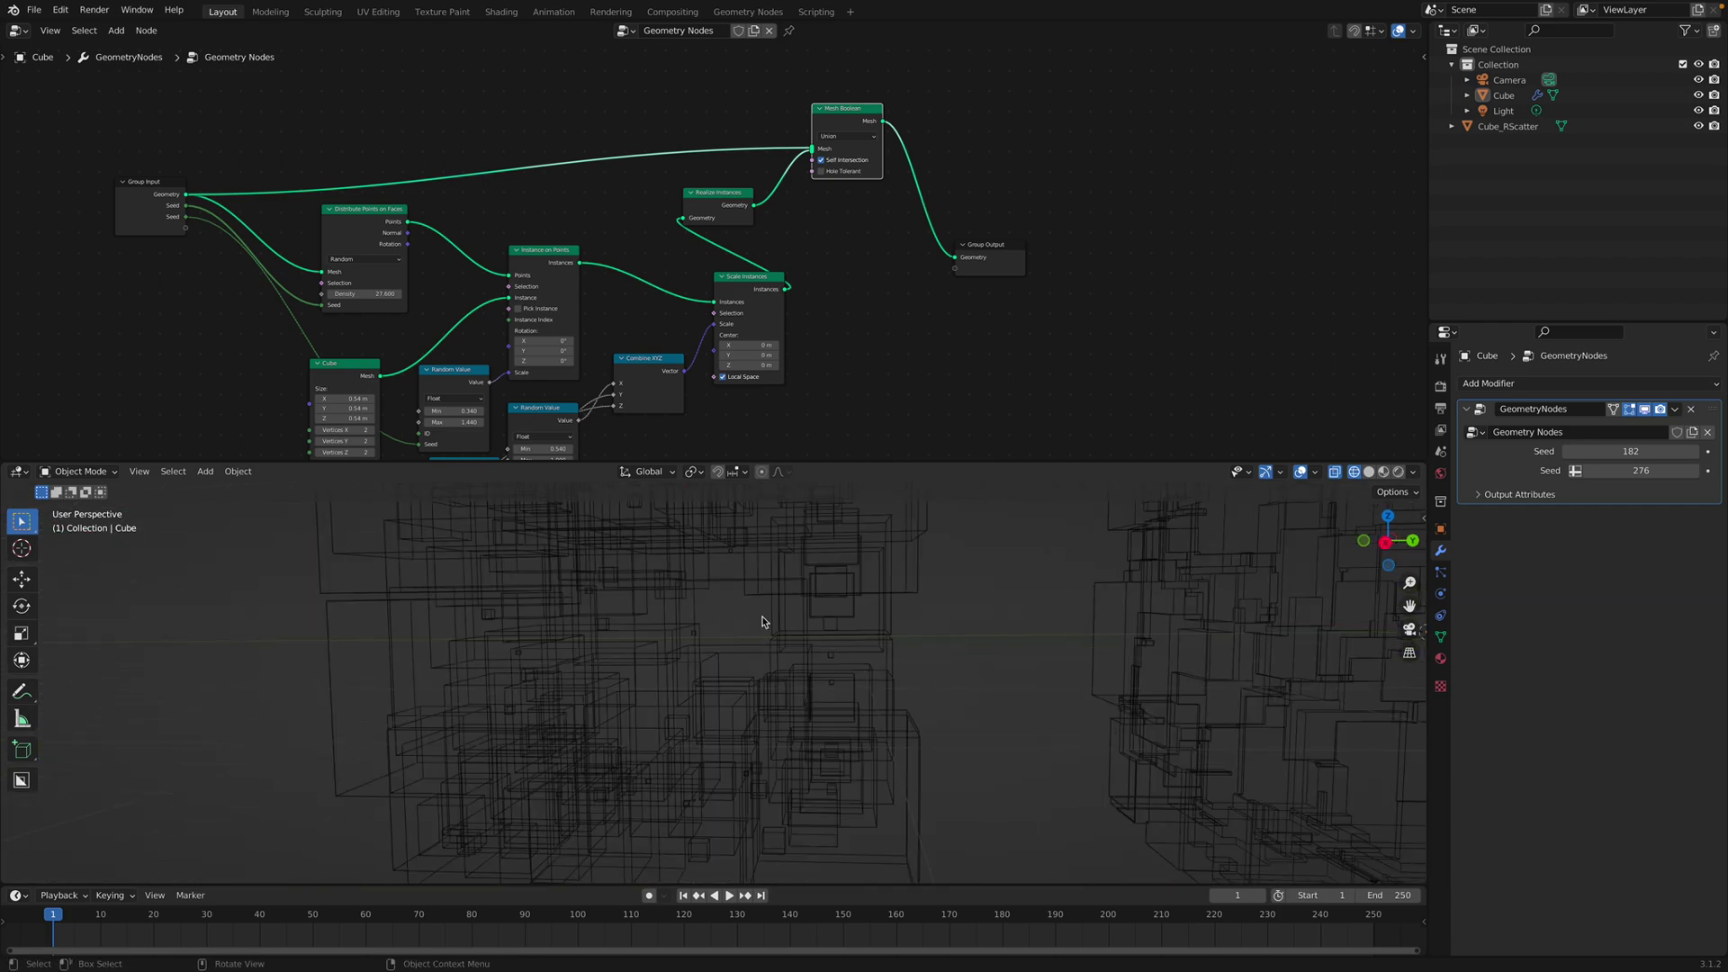
scroll(774, 612, down, 5)
key(z)
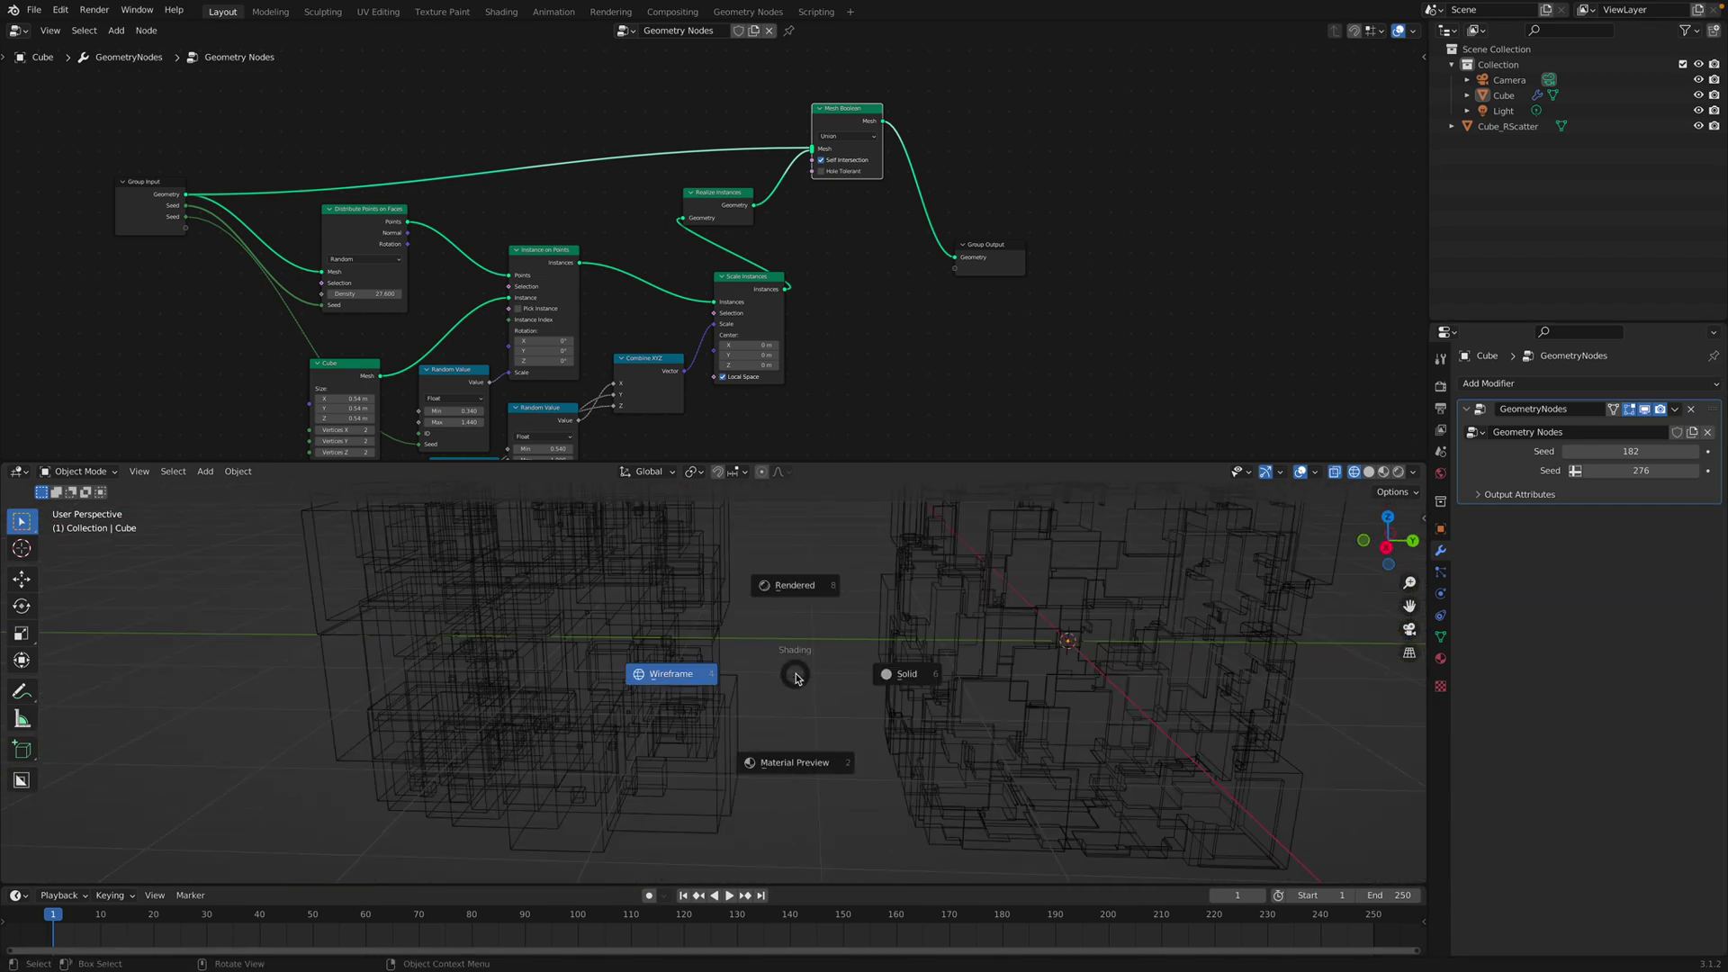
click(904, 674)
scroll(909, 667, down, 3)
shift+middle_drag(931, 638, 792, 659)
key(ctrl+a)
middle_drag(945, 637, 863, 621)
key(ctrl+s)
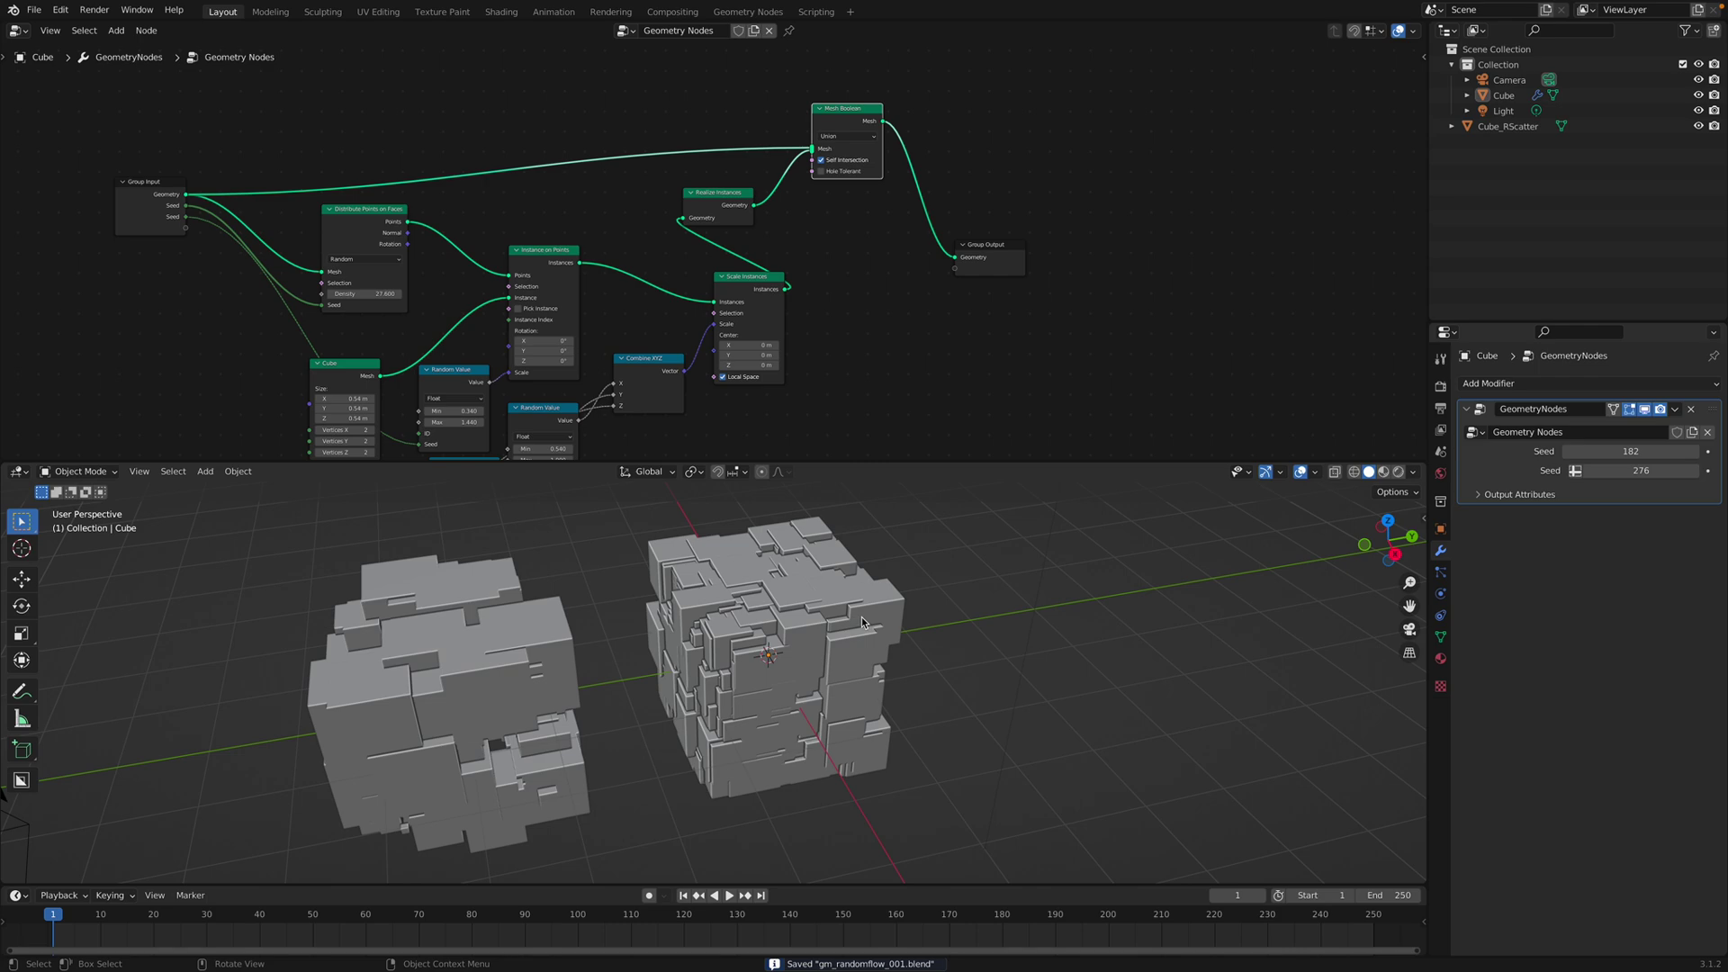
Step: Select the node-based cube, set its modifier's first Seed to 100 and save the file
click(862, 621)
click(1613, 453)
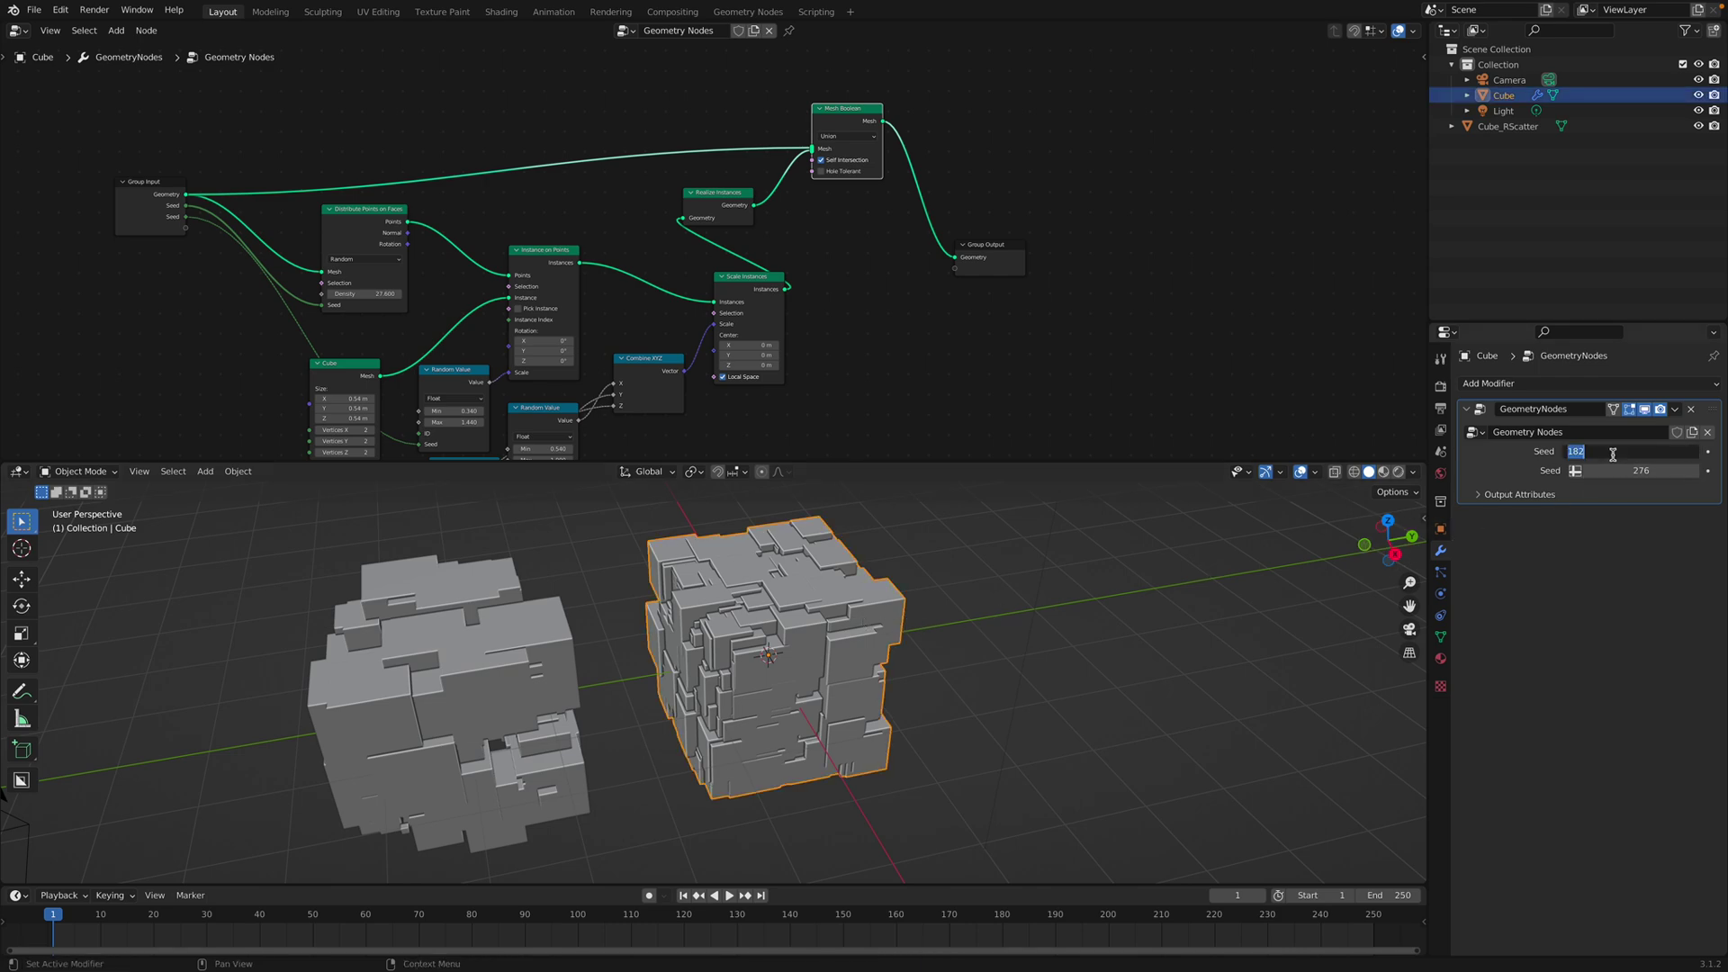
text(100)
click(838, 176)
middle_drag(968, 592, 843, 506)
key(ctrl+s)
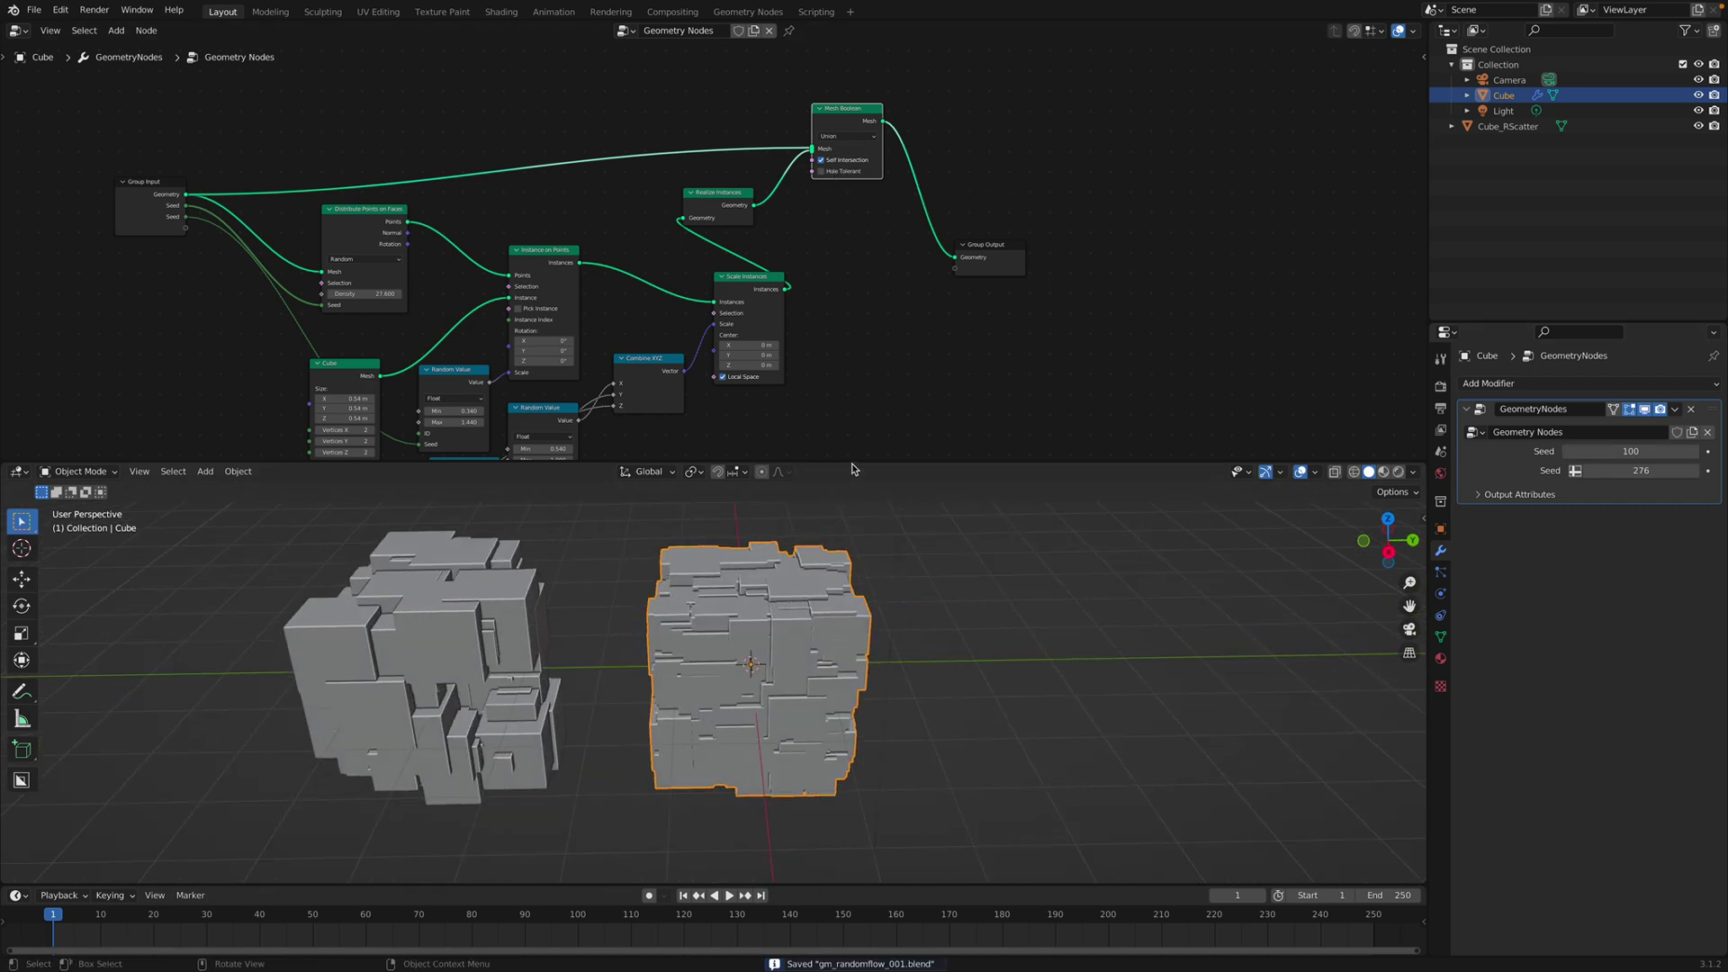
Step: Make the 3D viewport taller and duplicate the node-based cube
drag(854, 463, 849, 338)
middle_drag(815, 478, 868, 467)
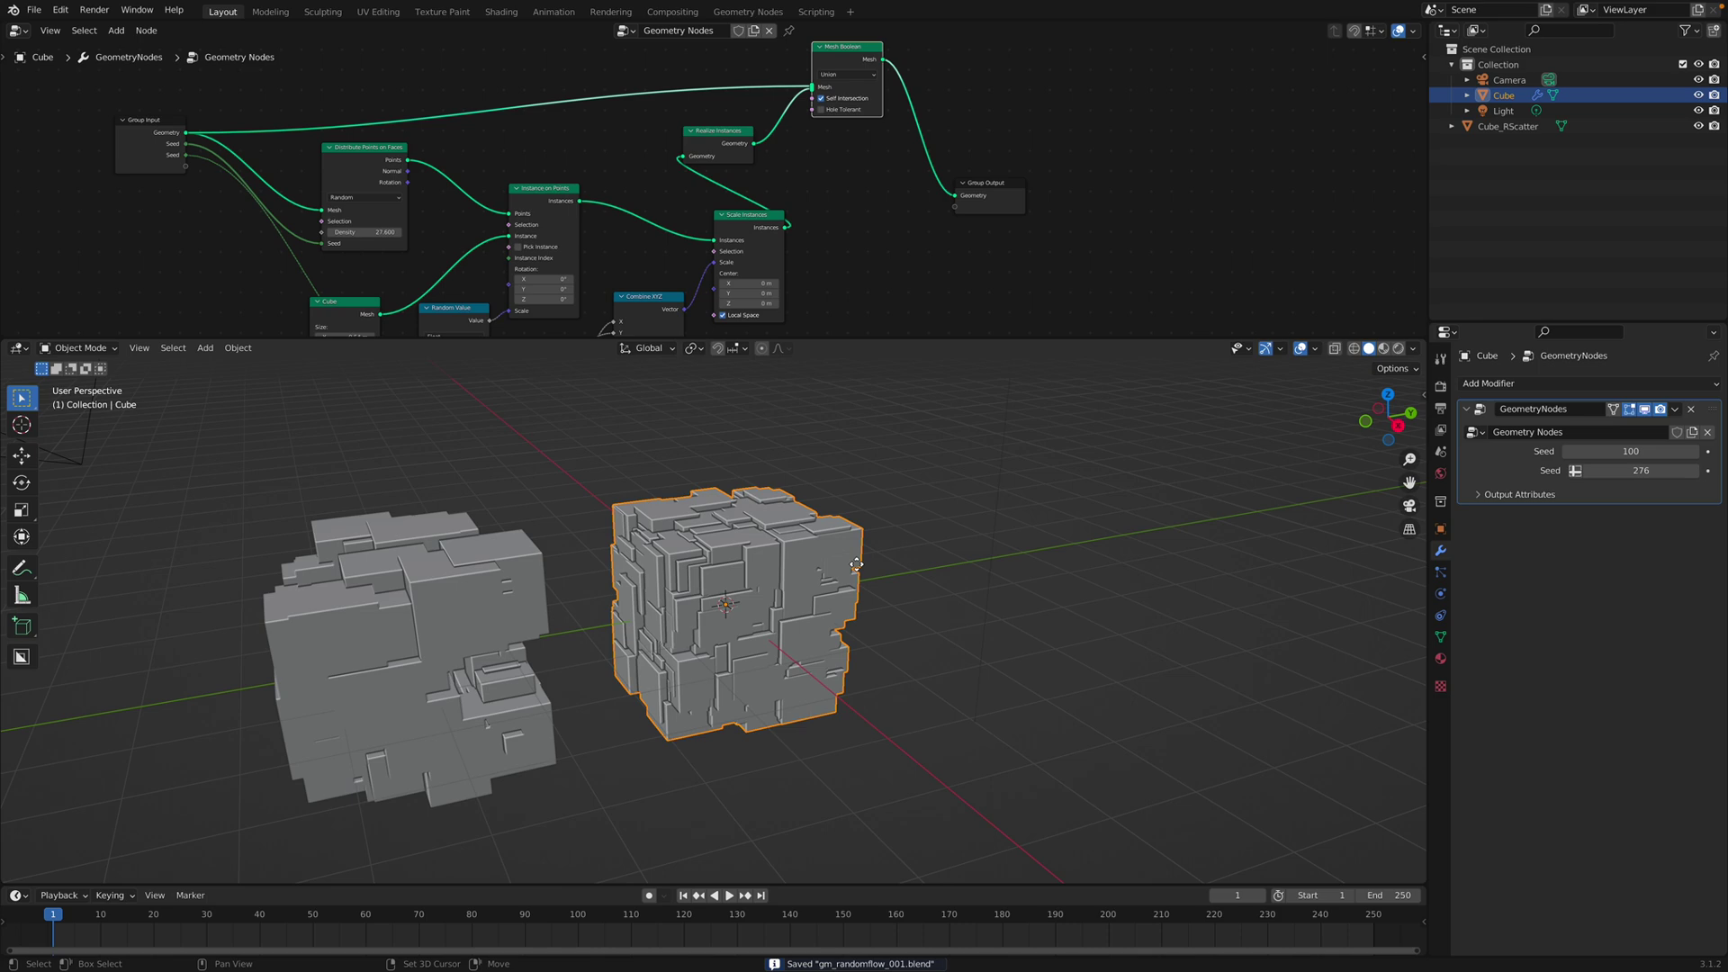
key(shift+d)
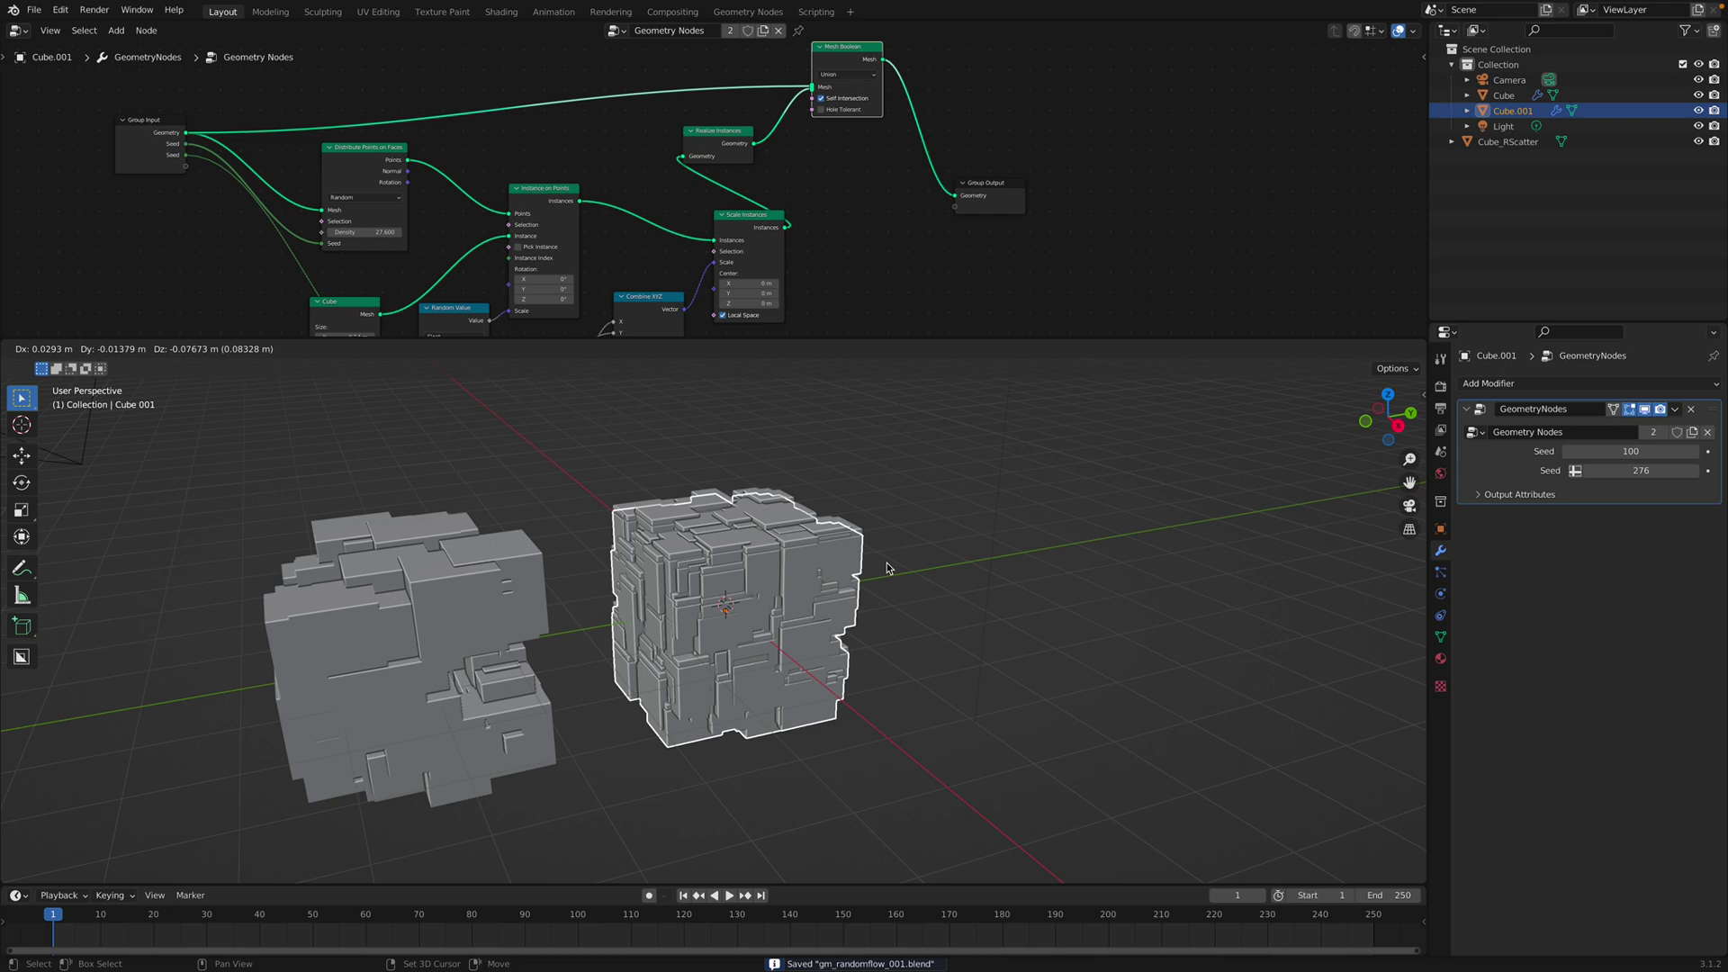
click(888, 564)
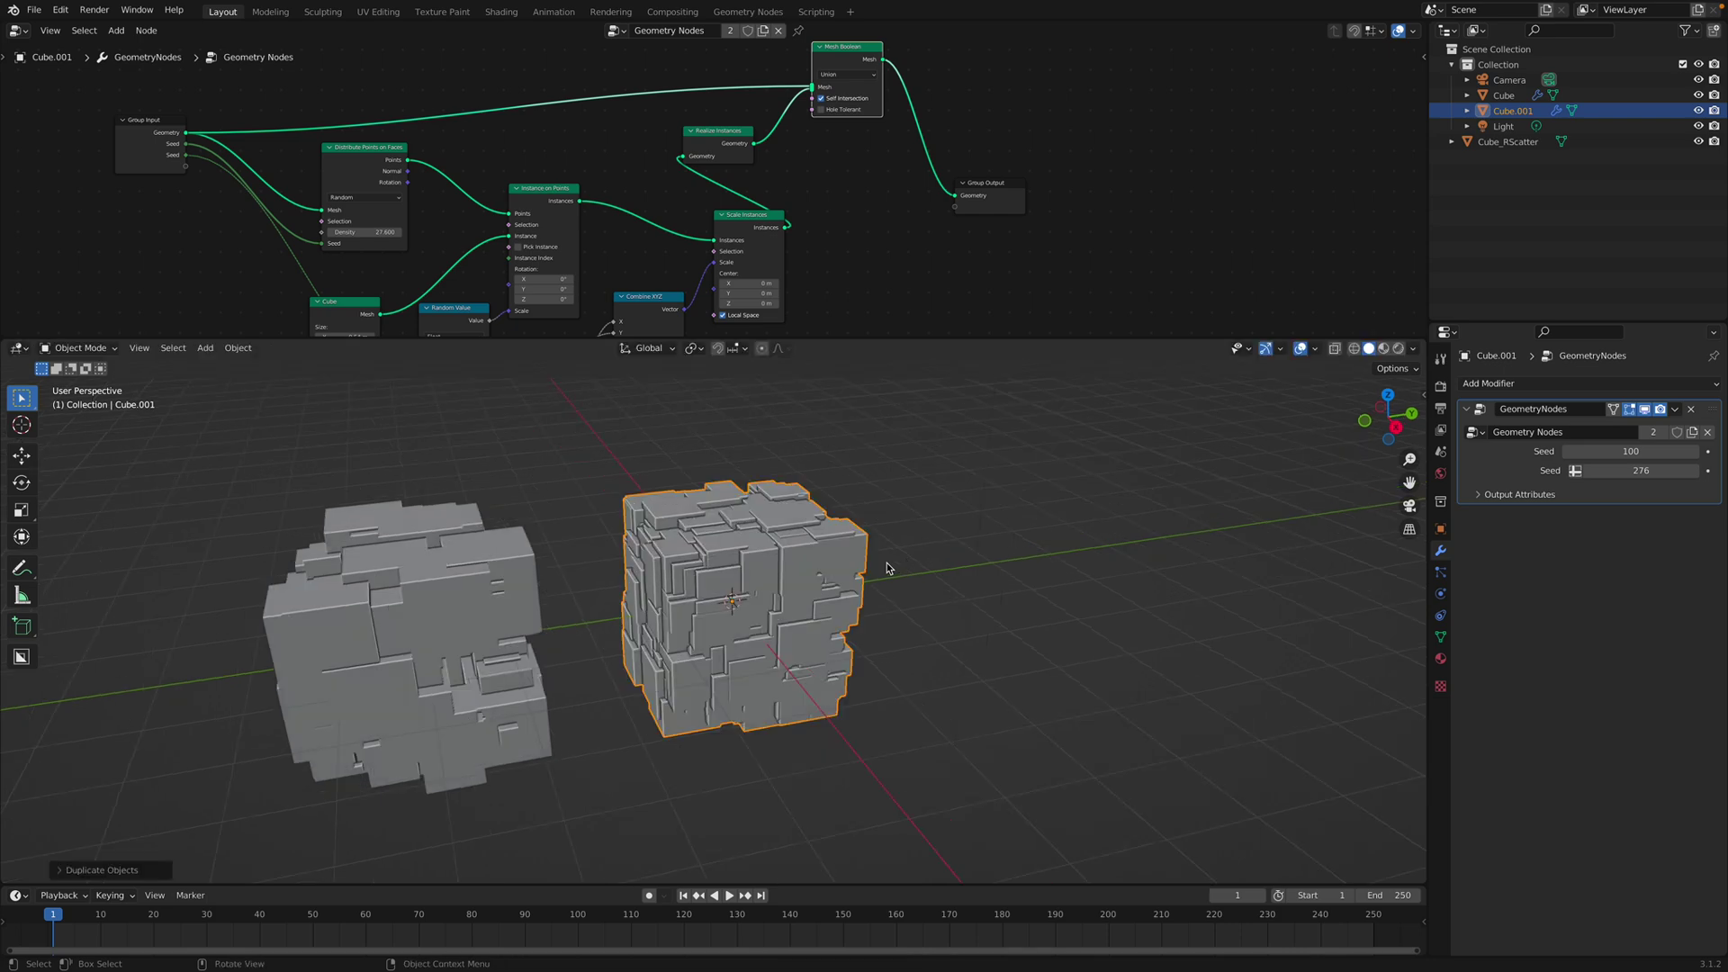
Step: Convert the duplicated cube to a mesh
right_click(930, 476)
mouse_move(930, 475)
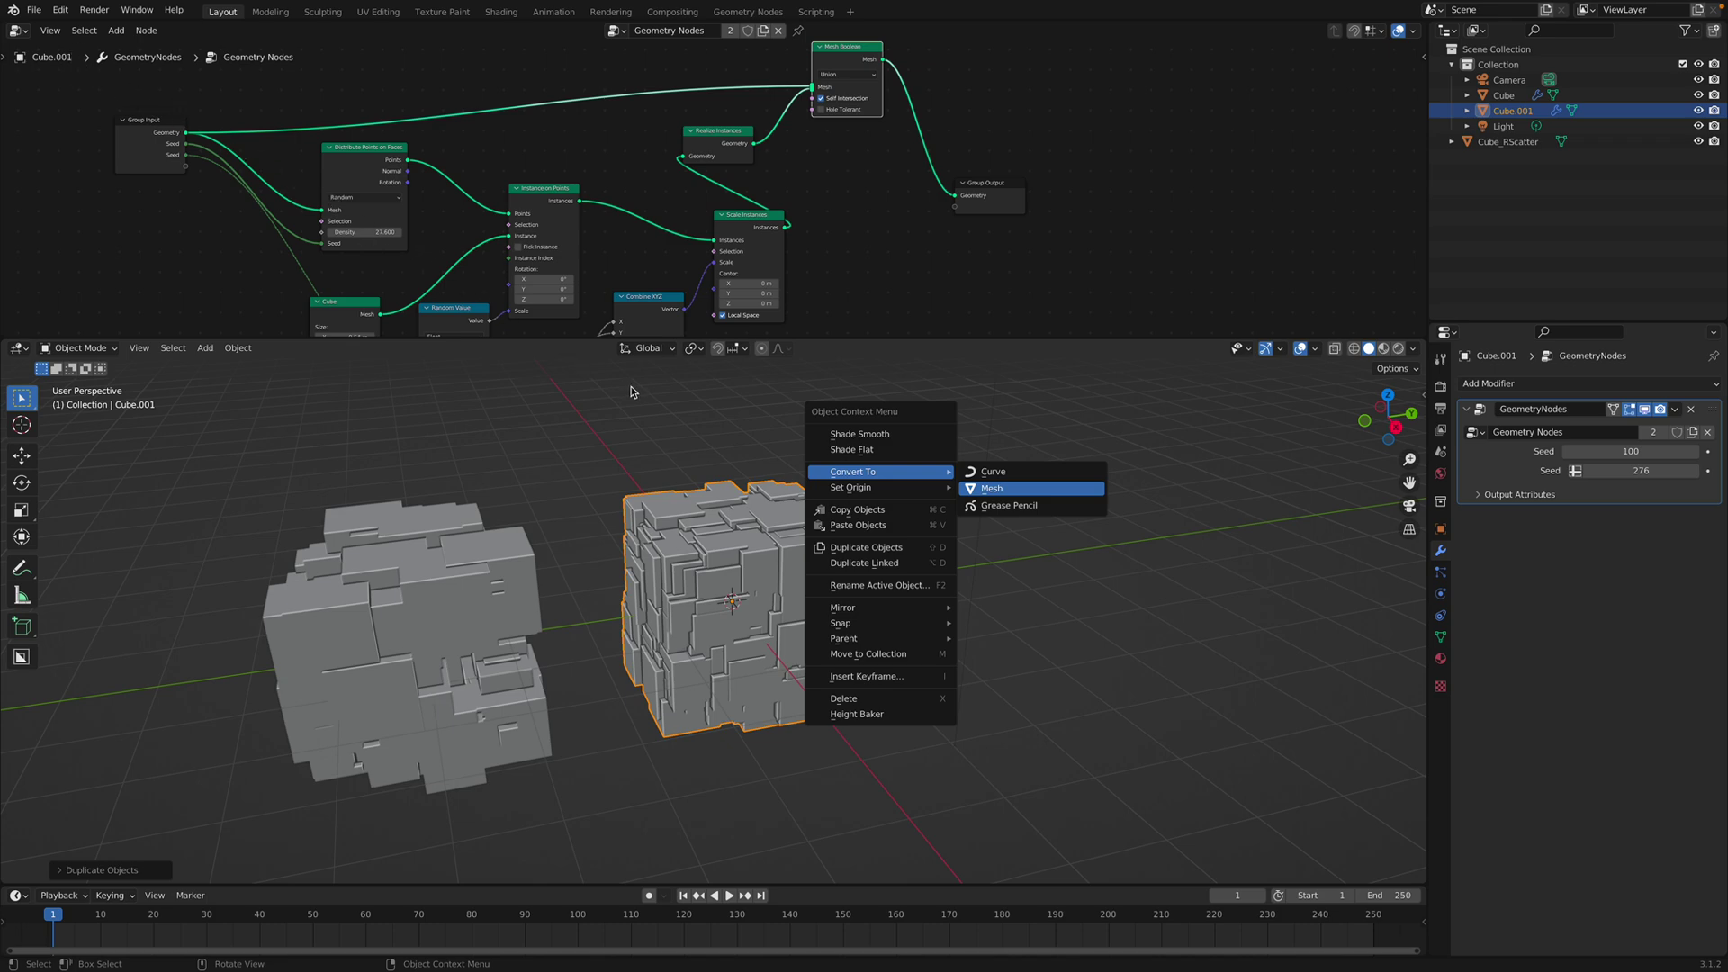
key(Return)
Step: Move the converted cube beside the node-based cube, on the side away from the scatter object, and save
key(g)
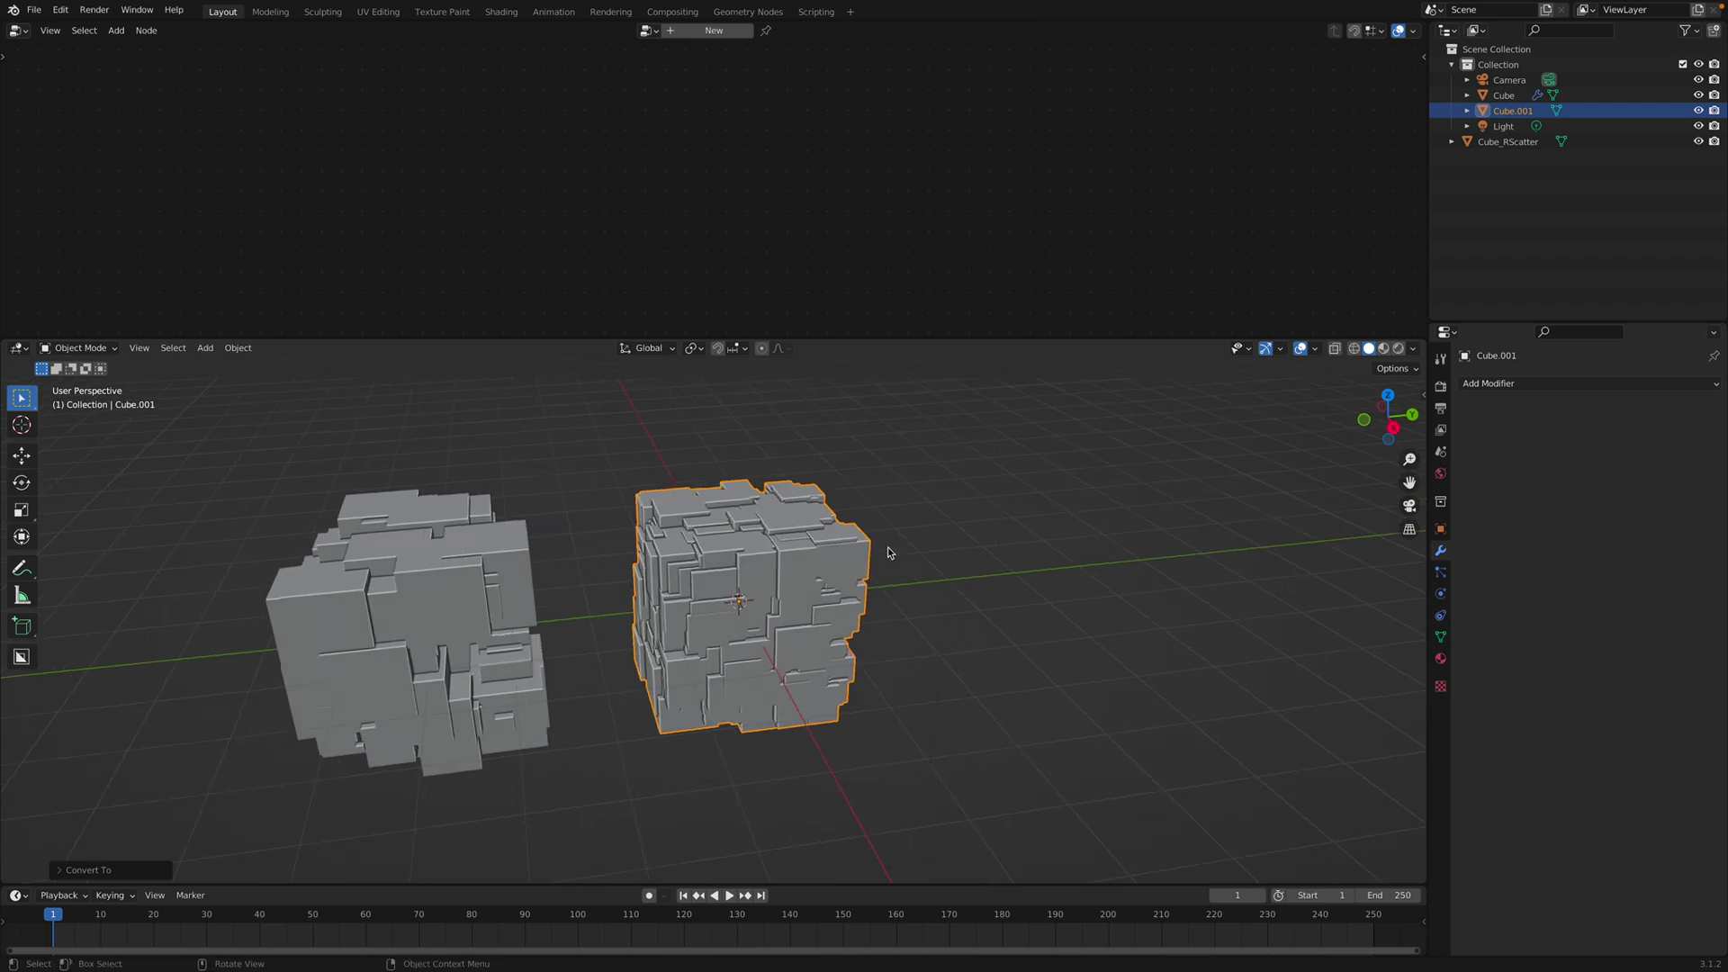
click(1145, 528)
shift+middle_drag(1144, 527, 879, 565)
scroll(879, 565, up, 2)
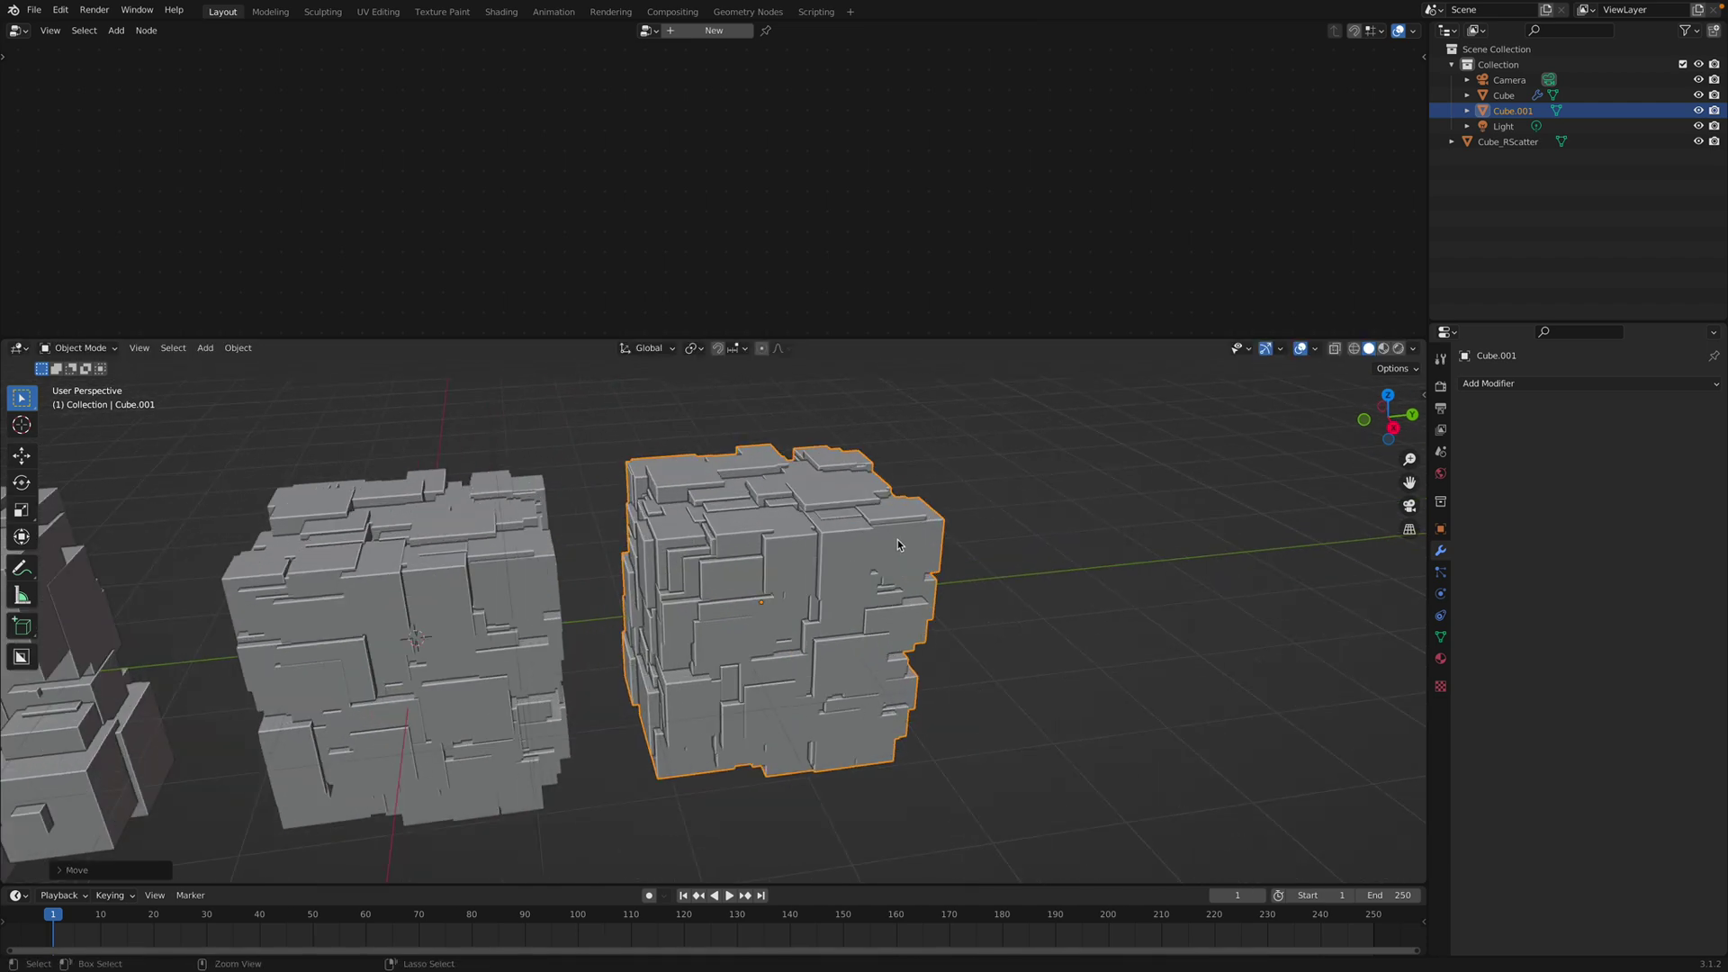
key(ctrl+s)
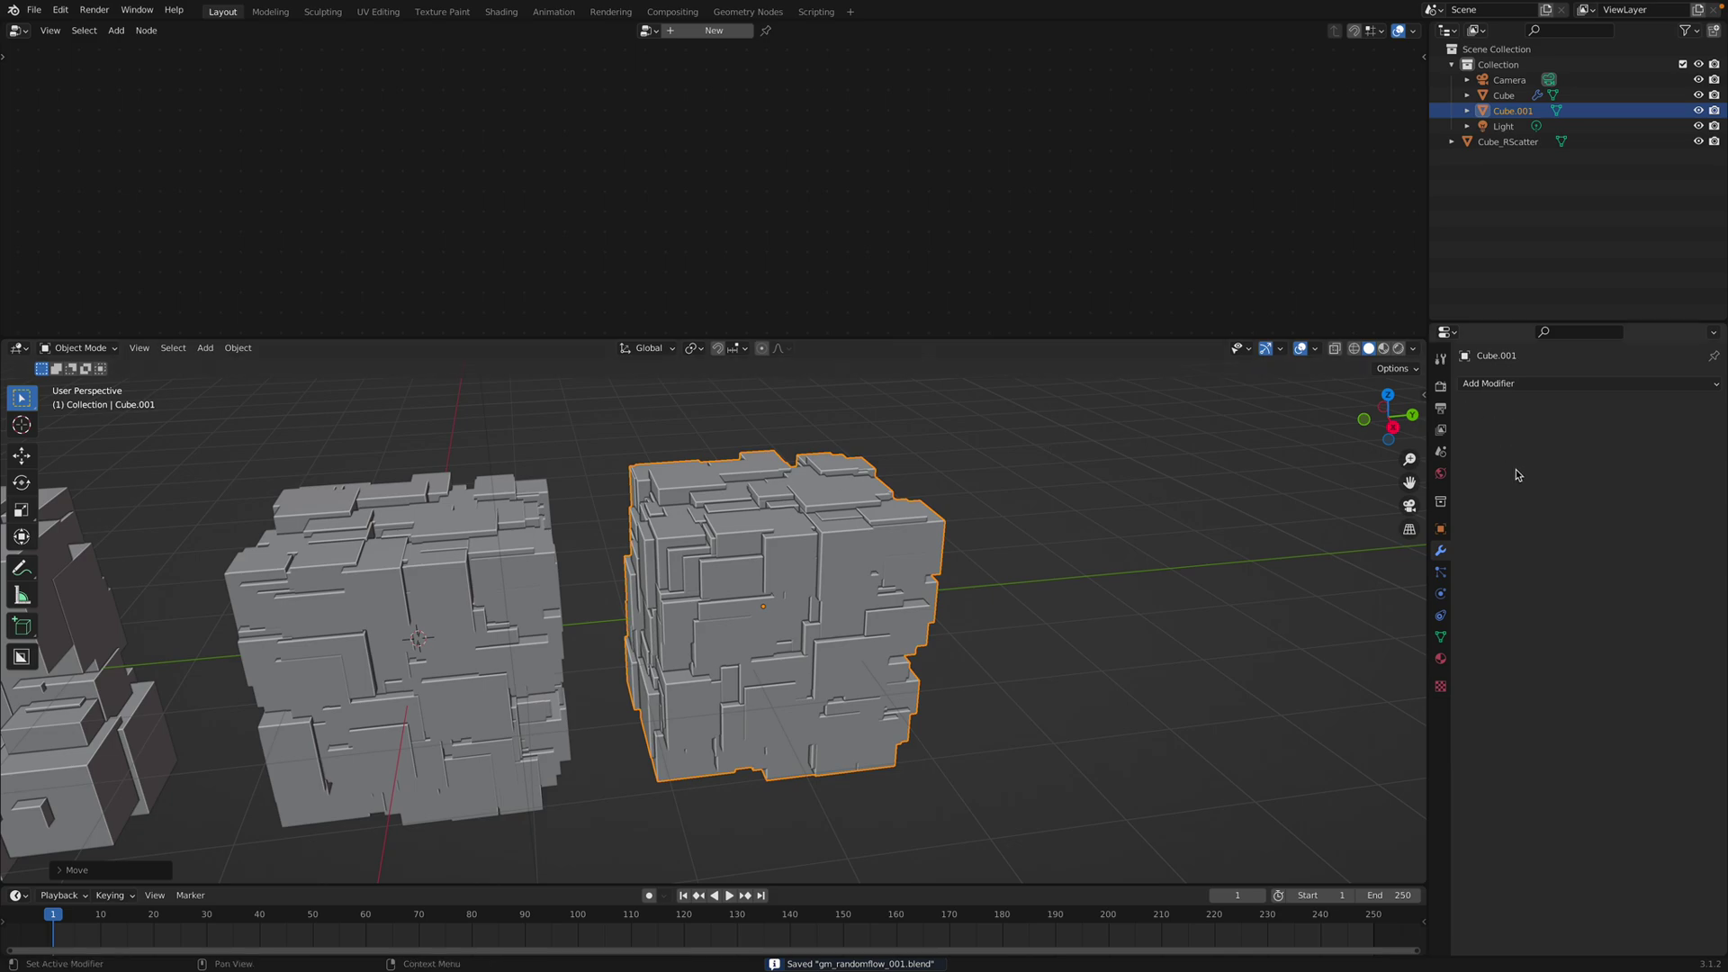
Step: Check the converted cube's geometry in wireframe, return to solid shading and enlarge the 3D viewport further
mouse_move(783, 508)
middle_down()
mouse_move(807, 532)
mouse_move(734, 529)
mouse_move(779, 581)
middle_up()
key(shift+z)
key(z)
click(850, 596)
scroll(855, 594, down, 4)
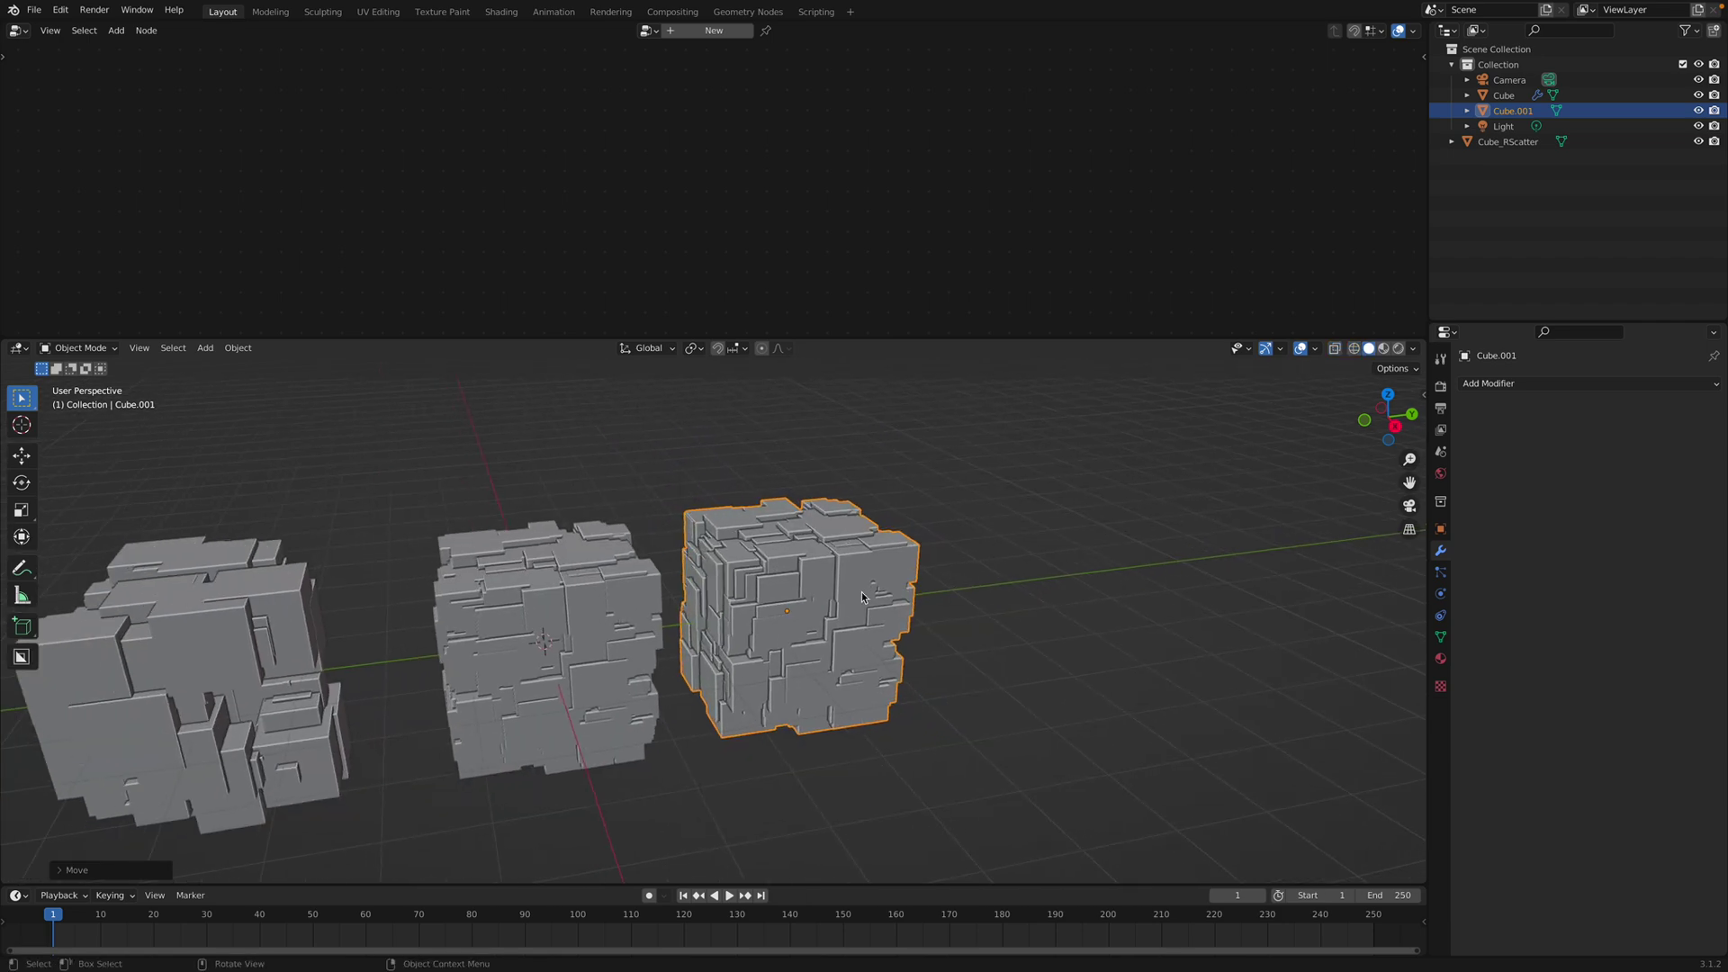
drag(974, 338, 974, 219)
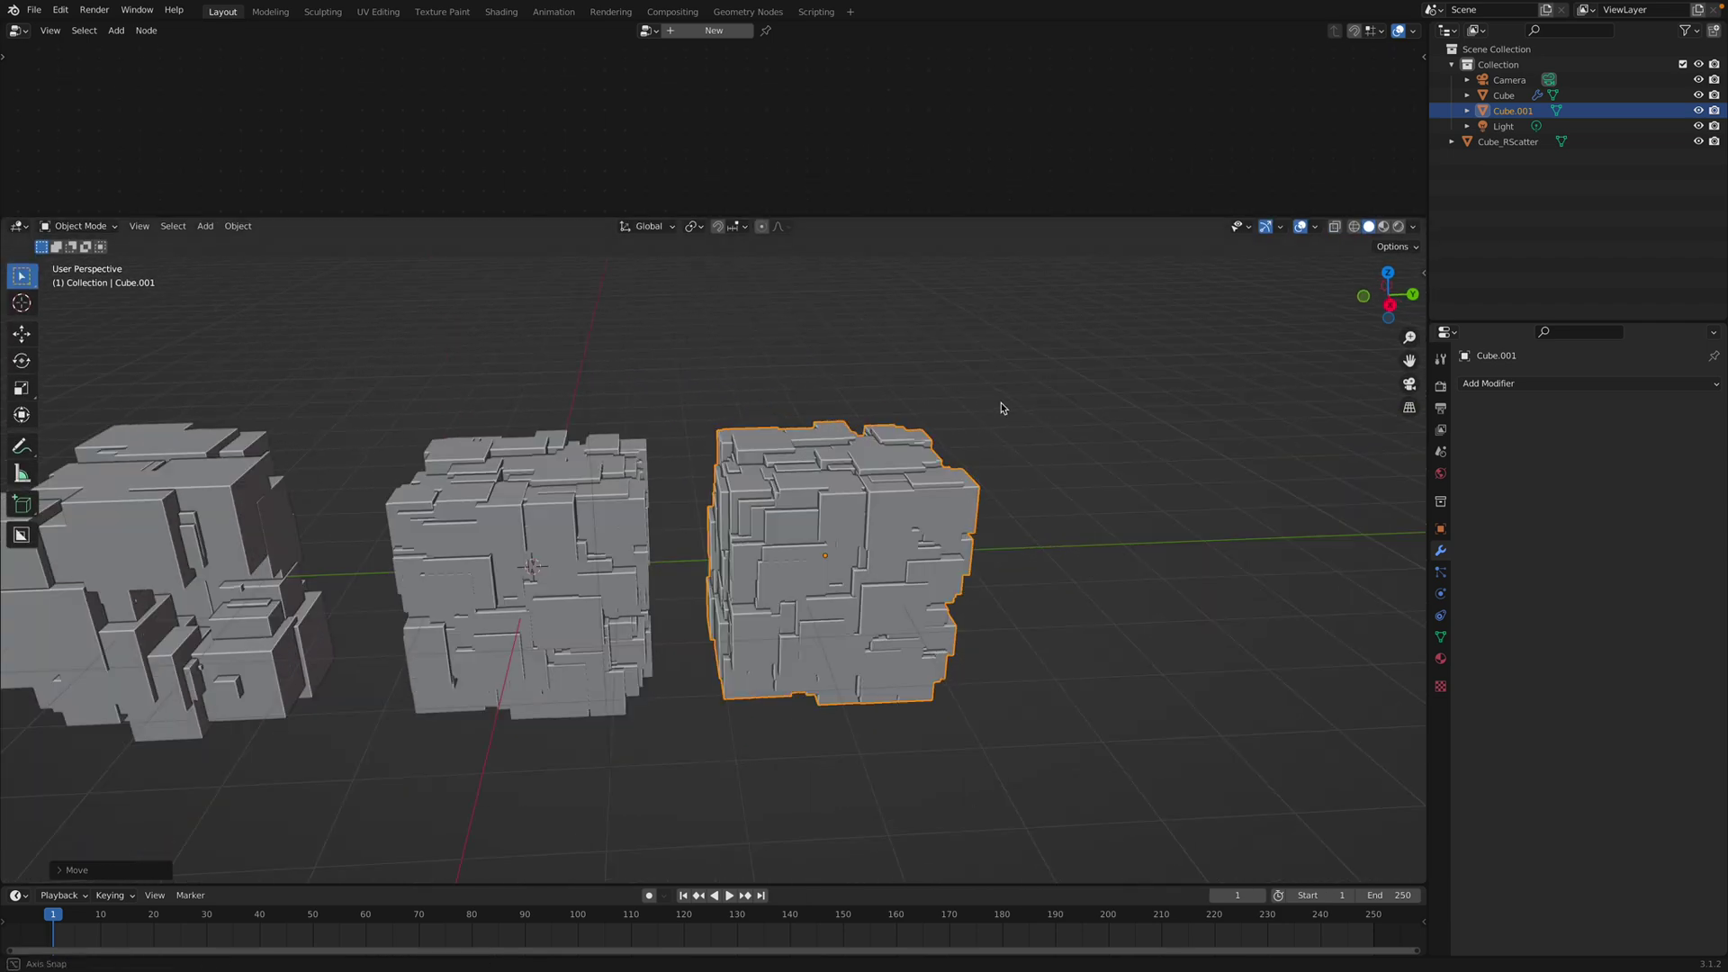
Step: Select all faces of the converted cube in Edit Mode and return to Object Mode
scroll(937, 446, up, 5)
key(q)
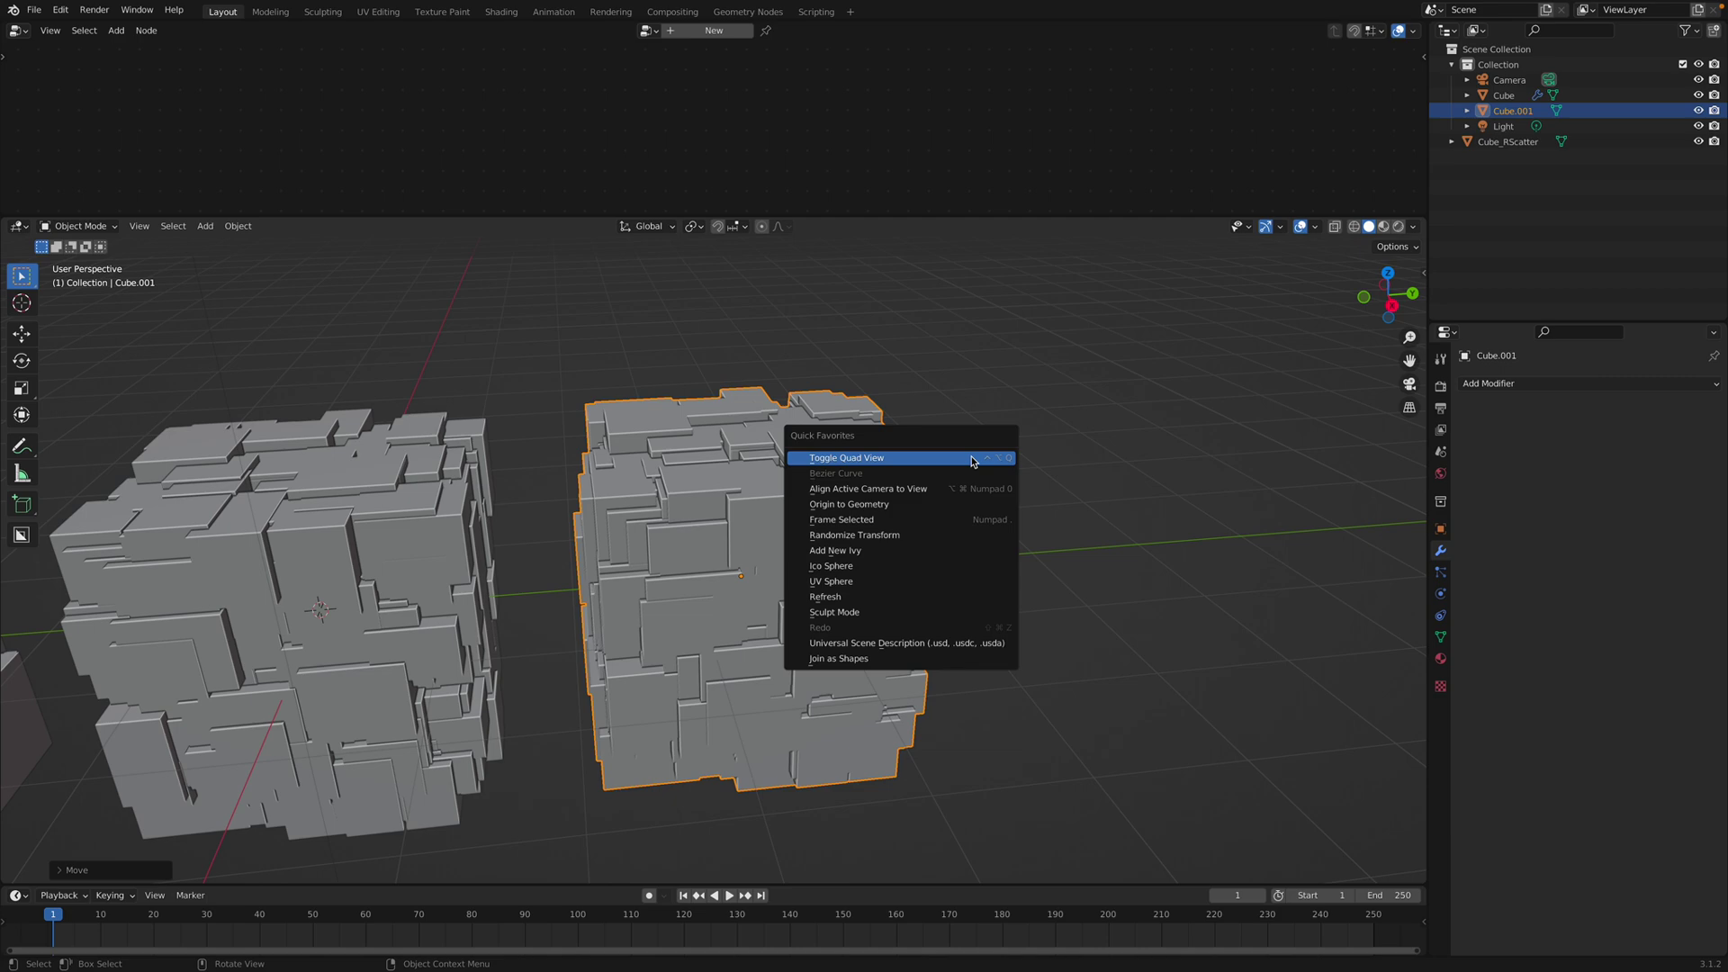
key(shift+q)
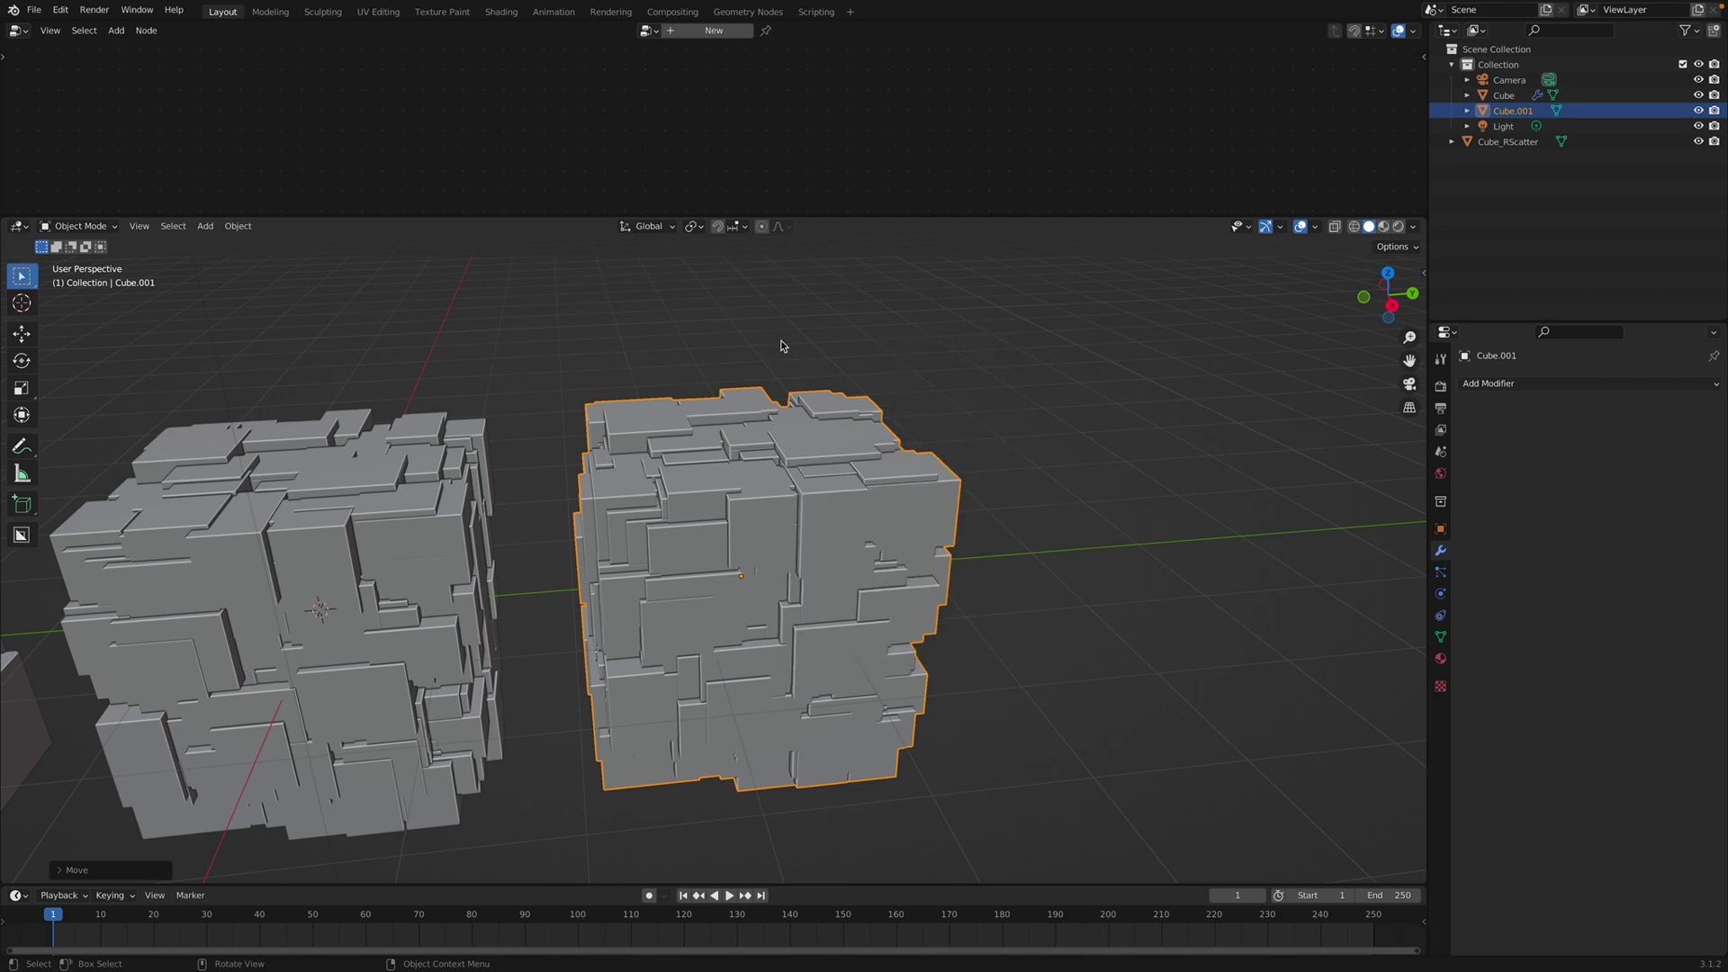
middle_drag(775, 346, 788, 360)
key(Tab)
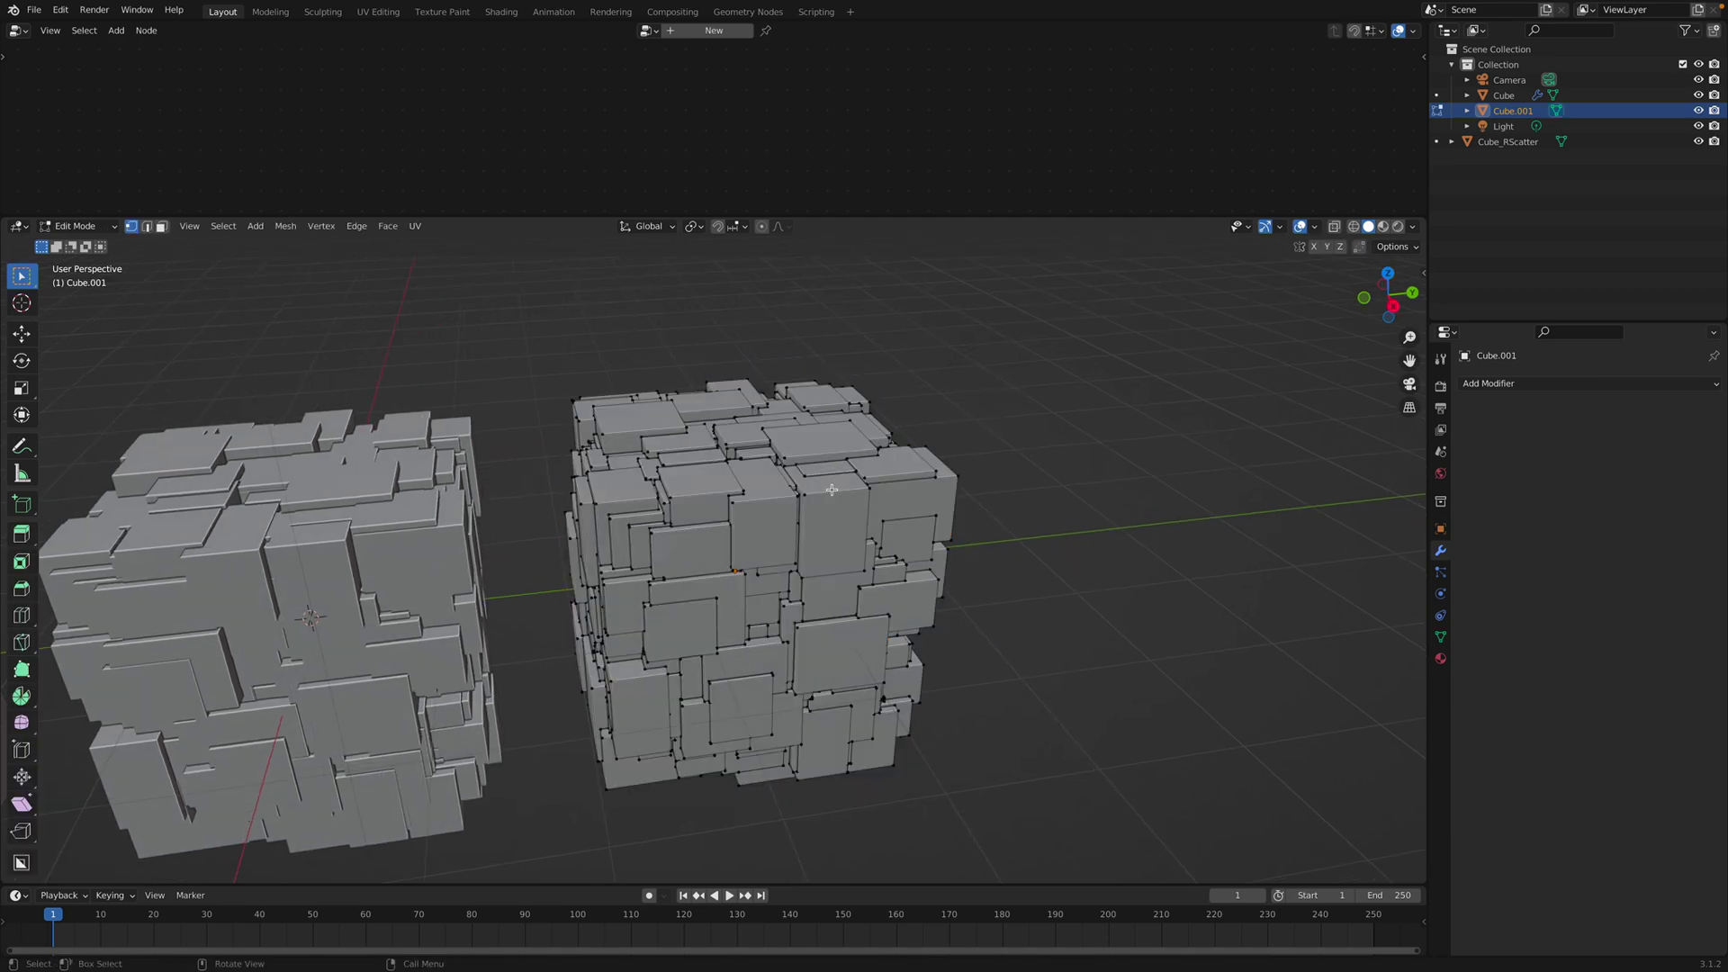
middle_drag(832, 490, 834, 492)
key(a)
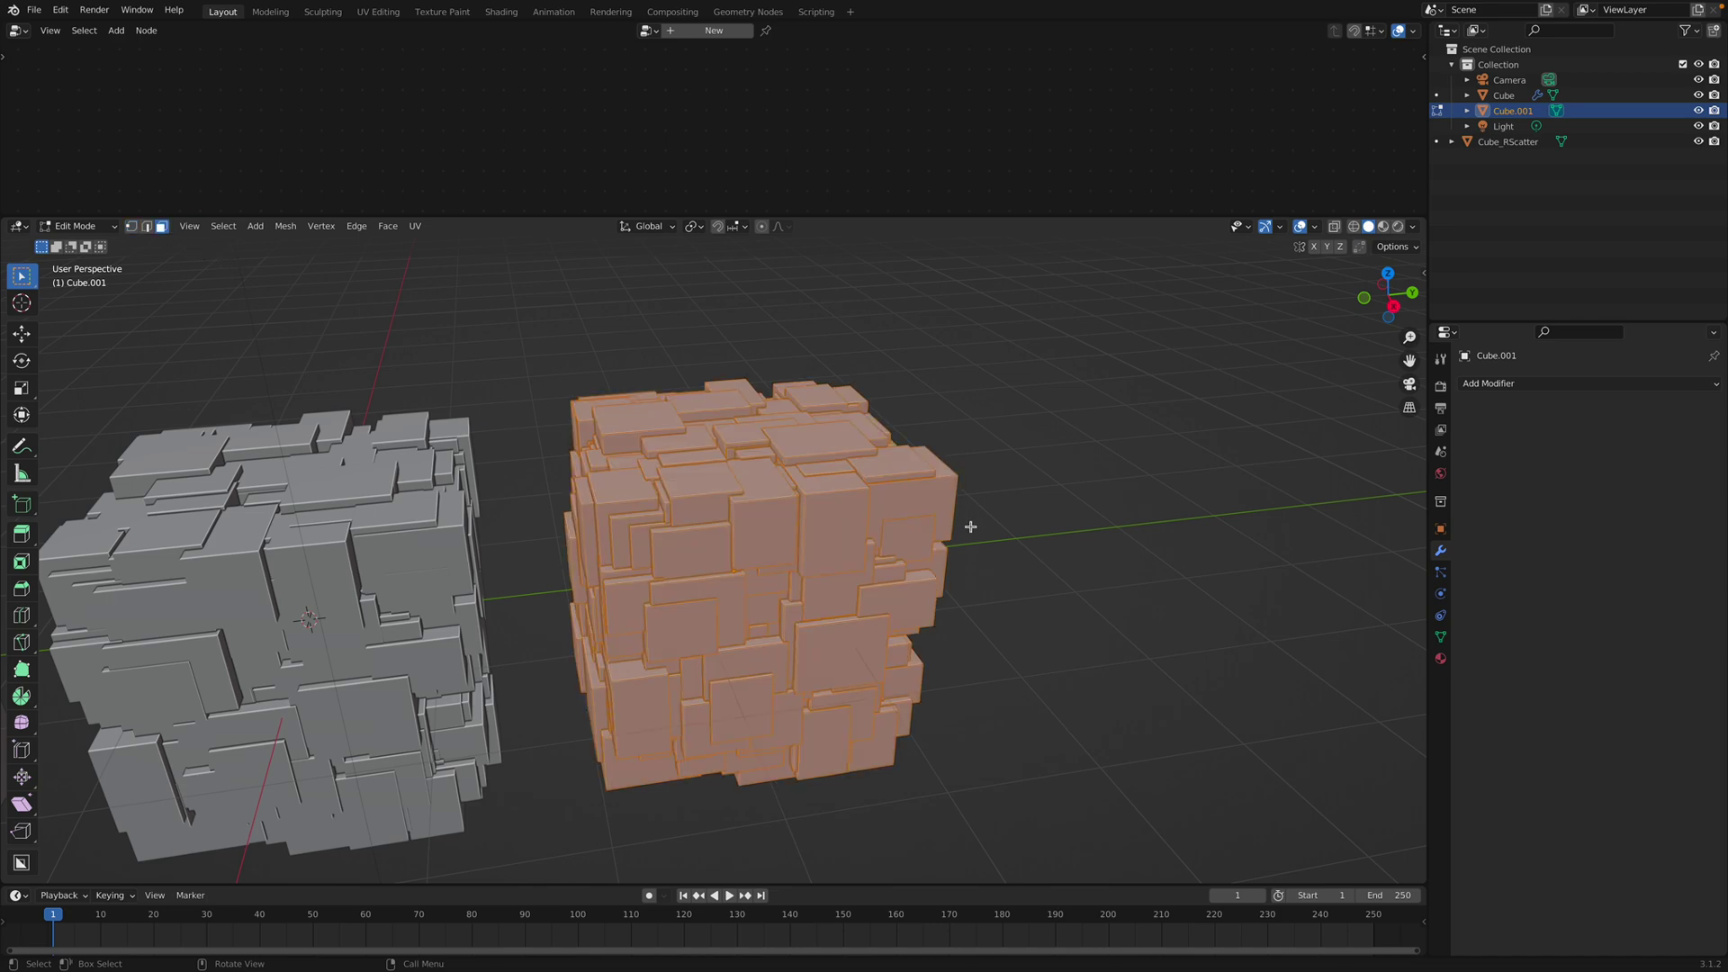
middle_drag(972, 525, 927, 505)
key(Tab)
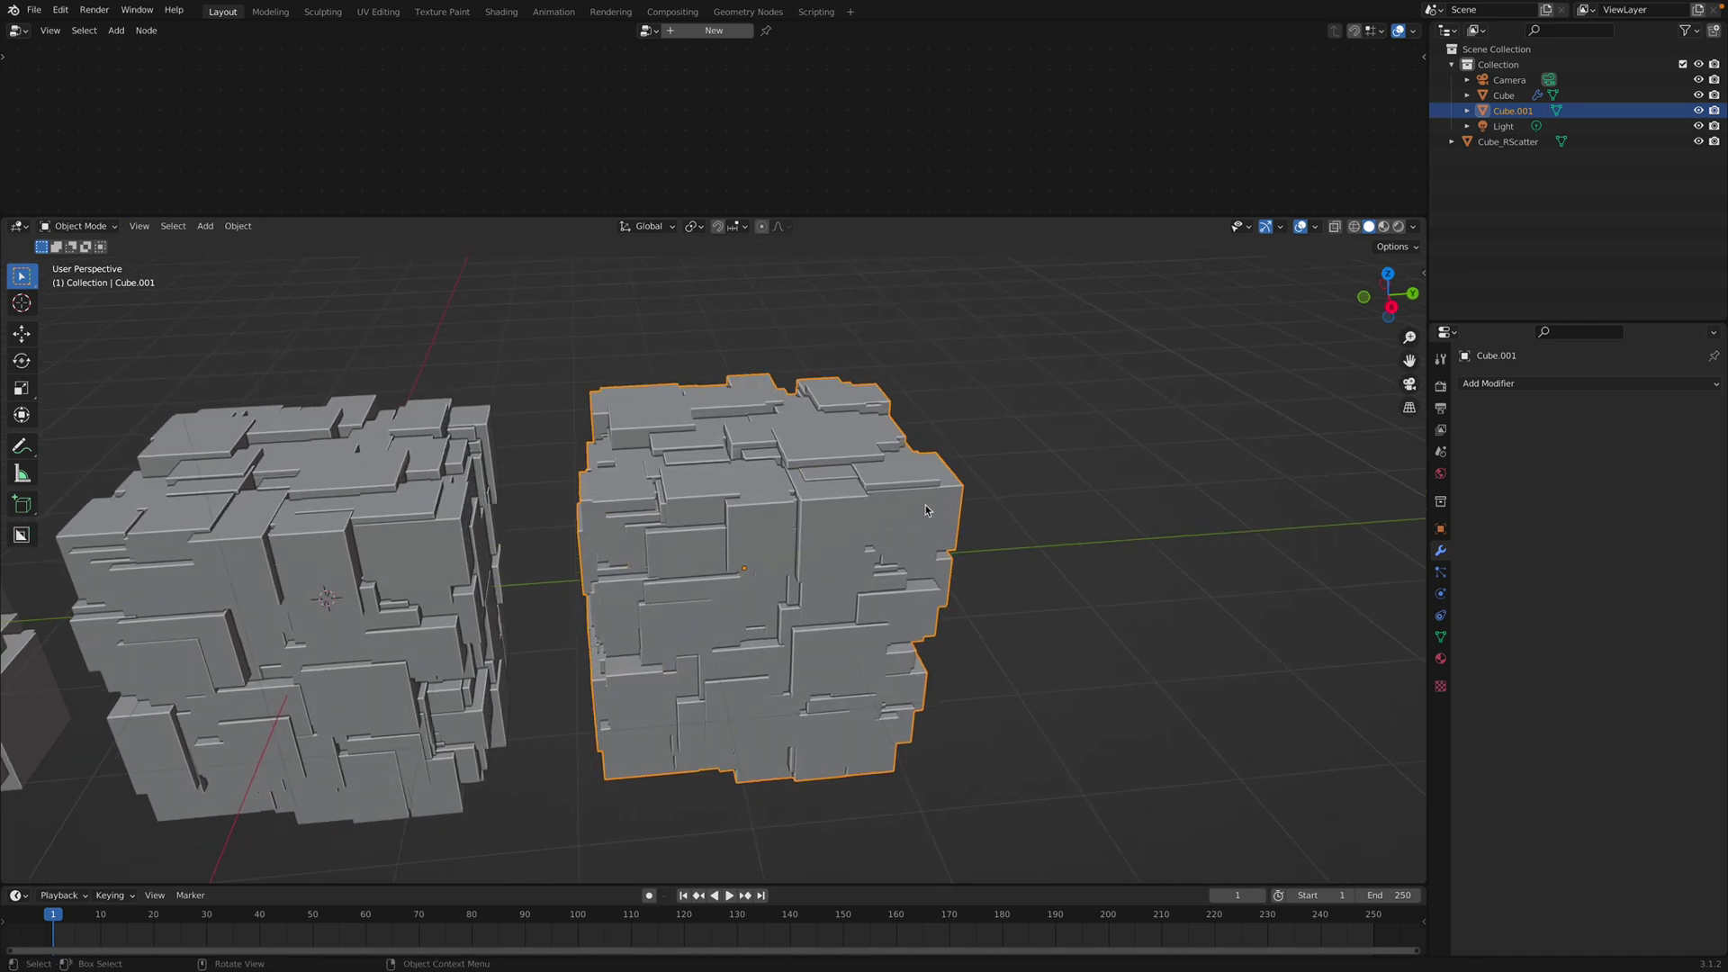
Step: Try Random VColor on the converted cube, comparing the Object and Selected limits and ending on Object
key(shift+q)
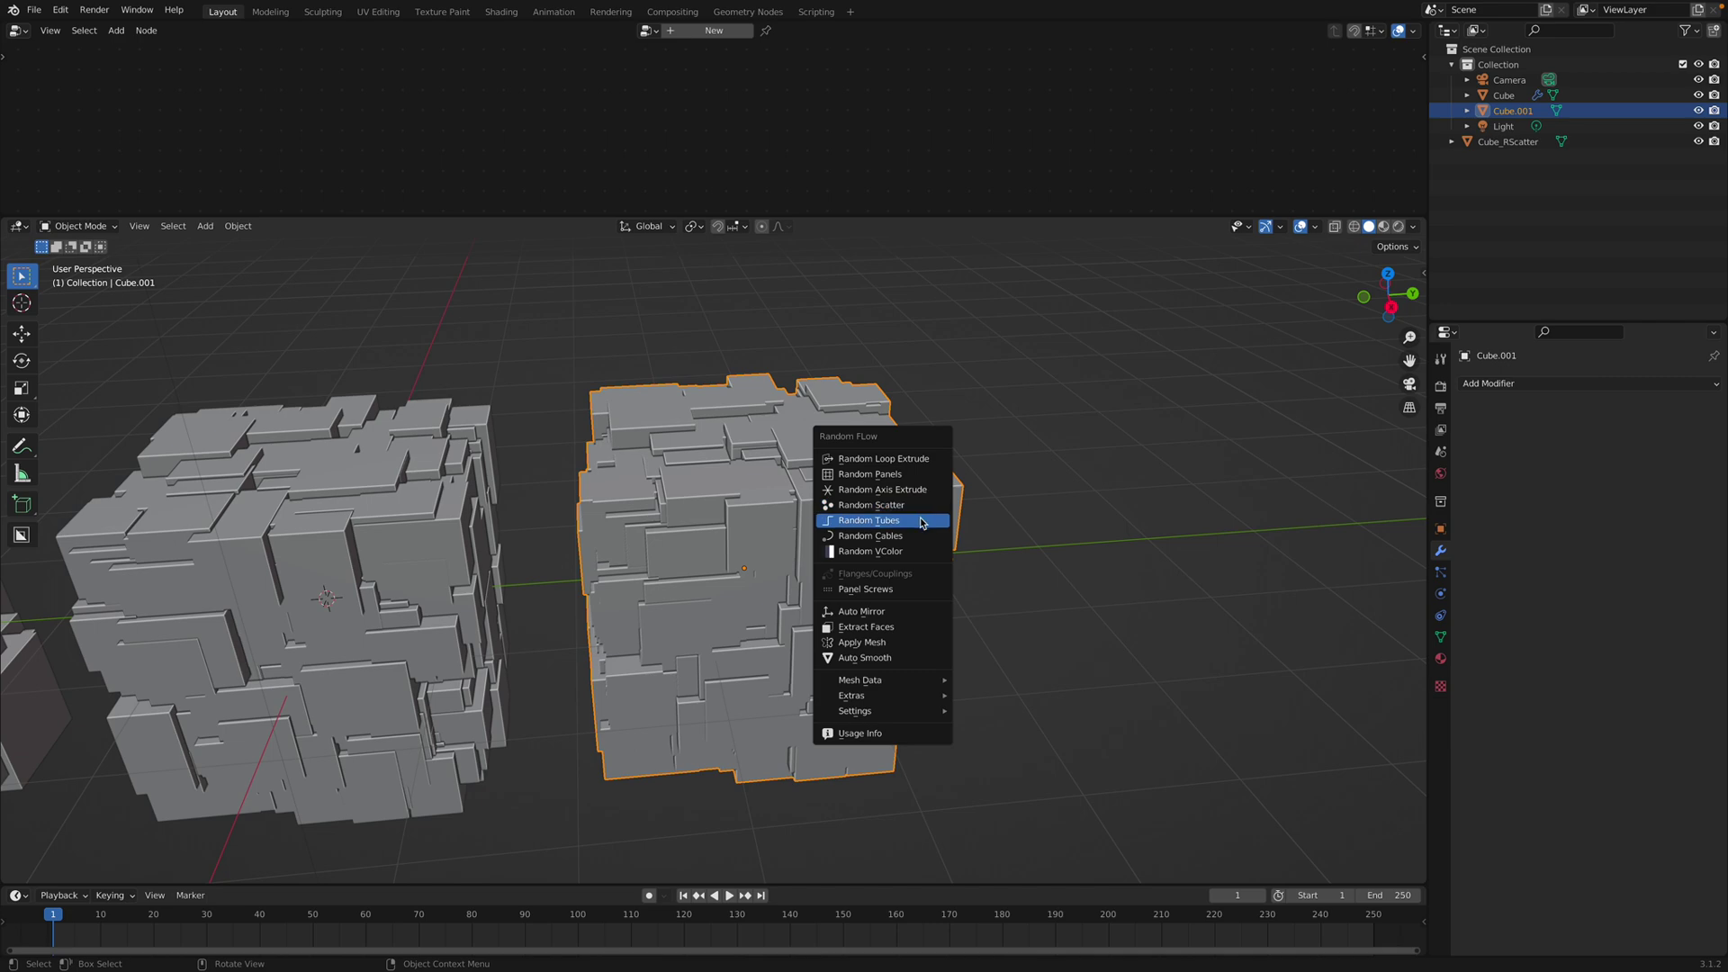
click(915, 552)
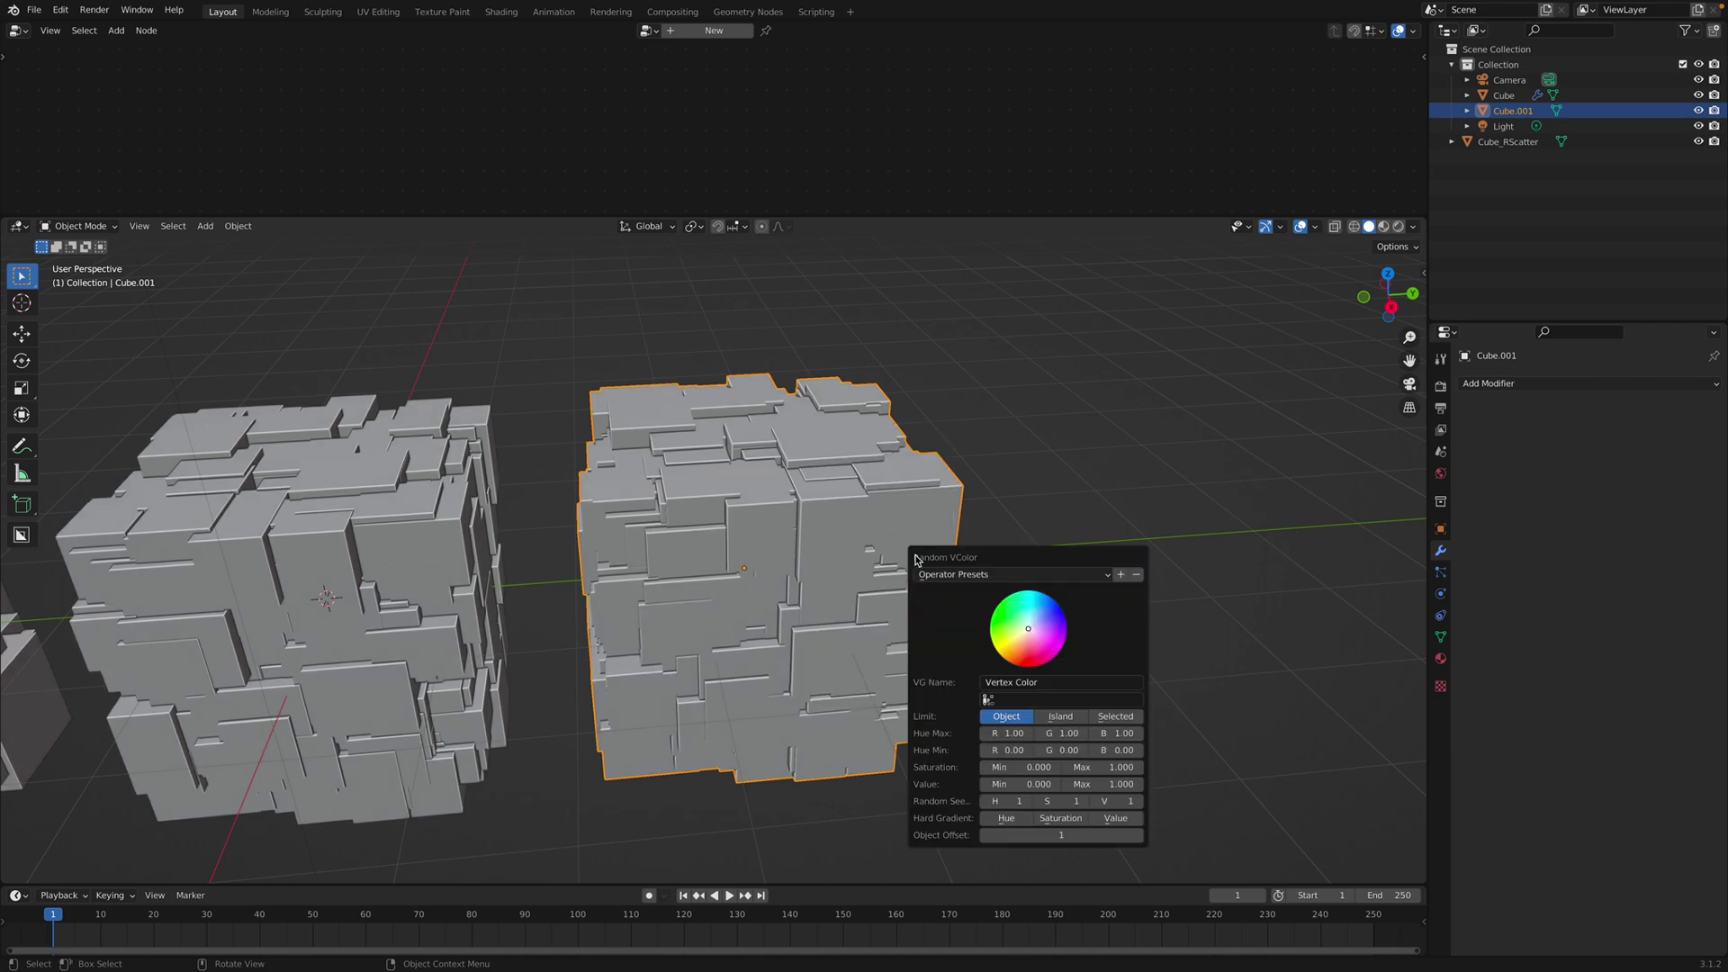
click(1061, 716)
click(1101, 718)
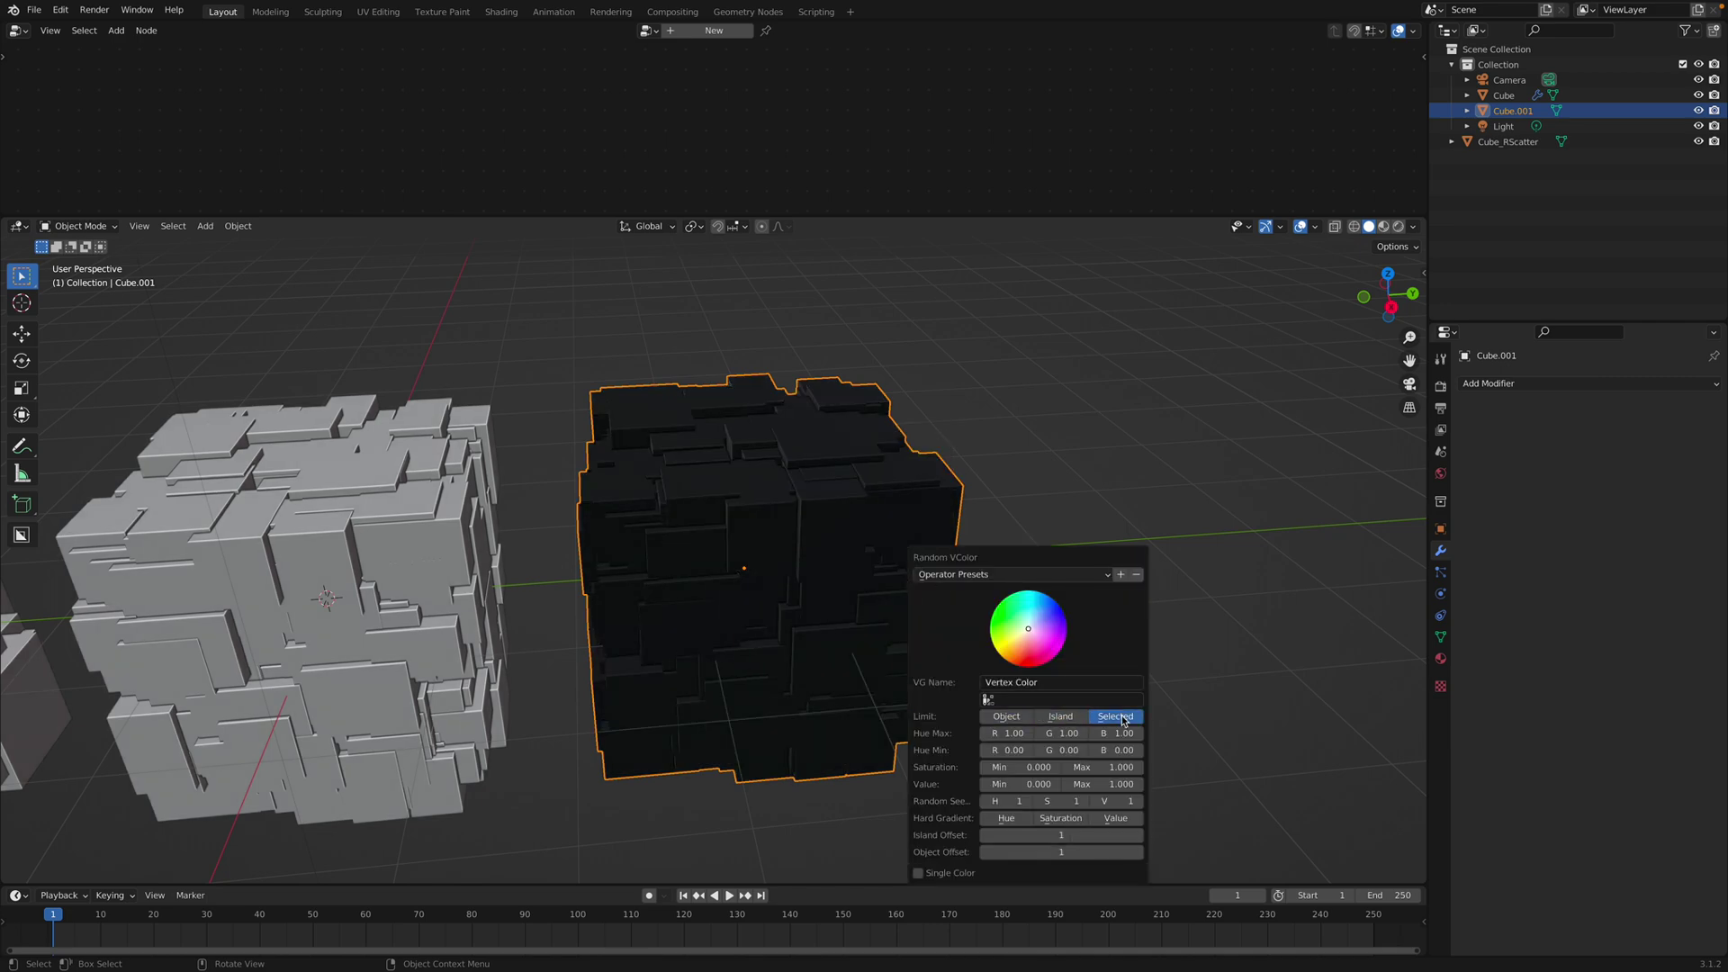
click(1017, 716)
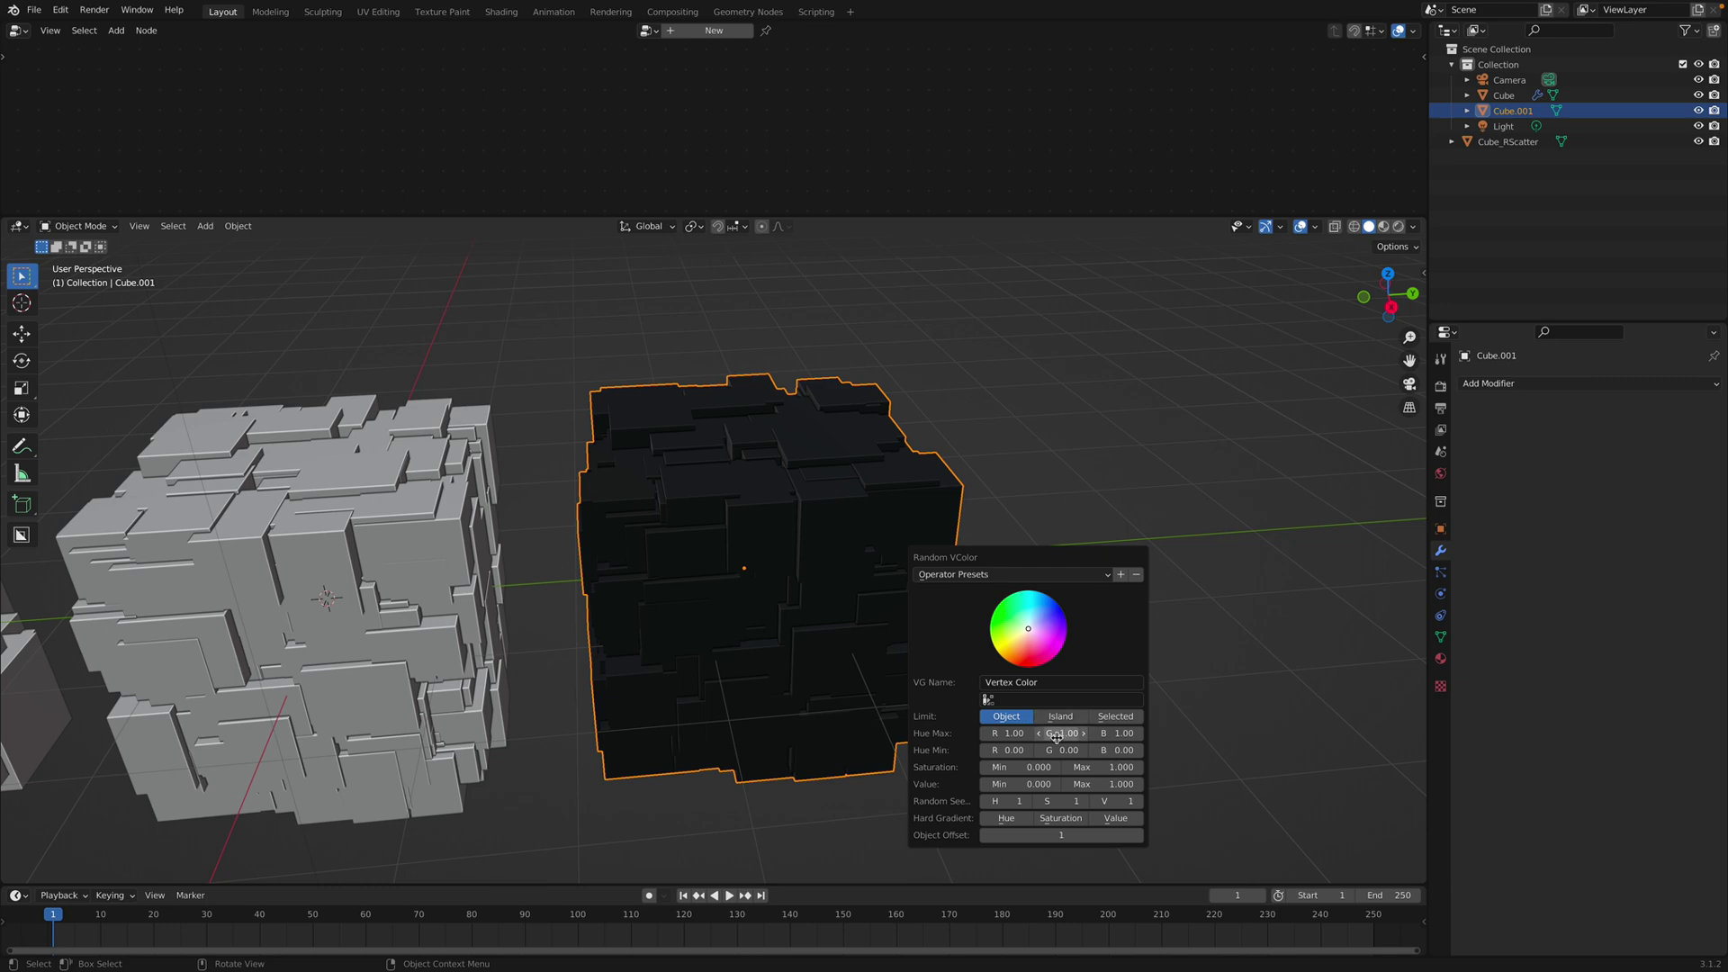
click(1112, 716)
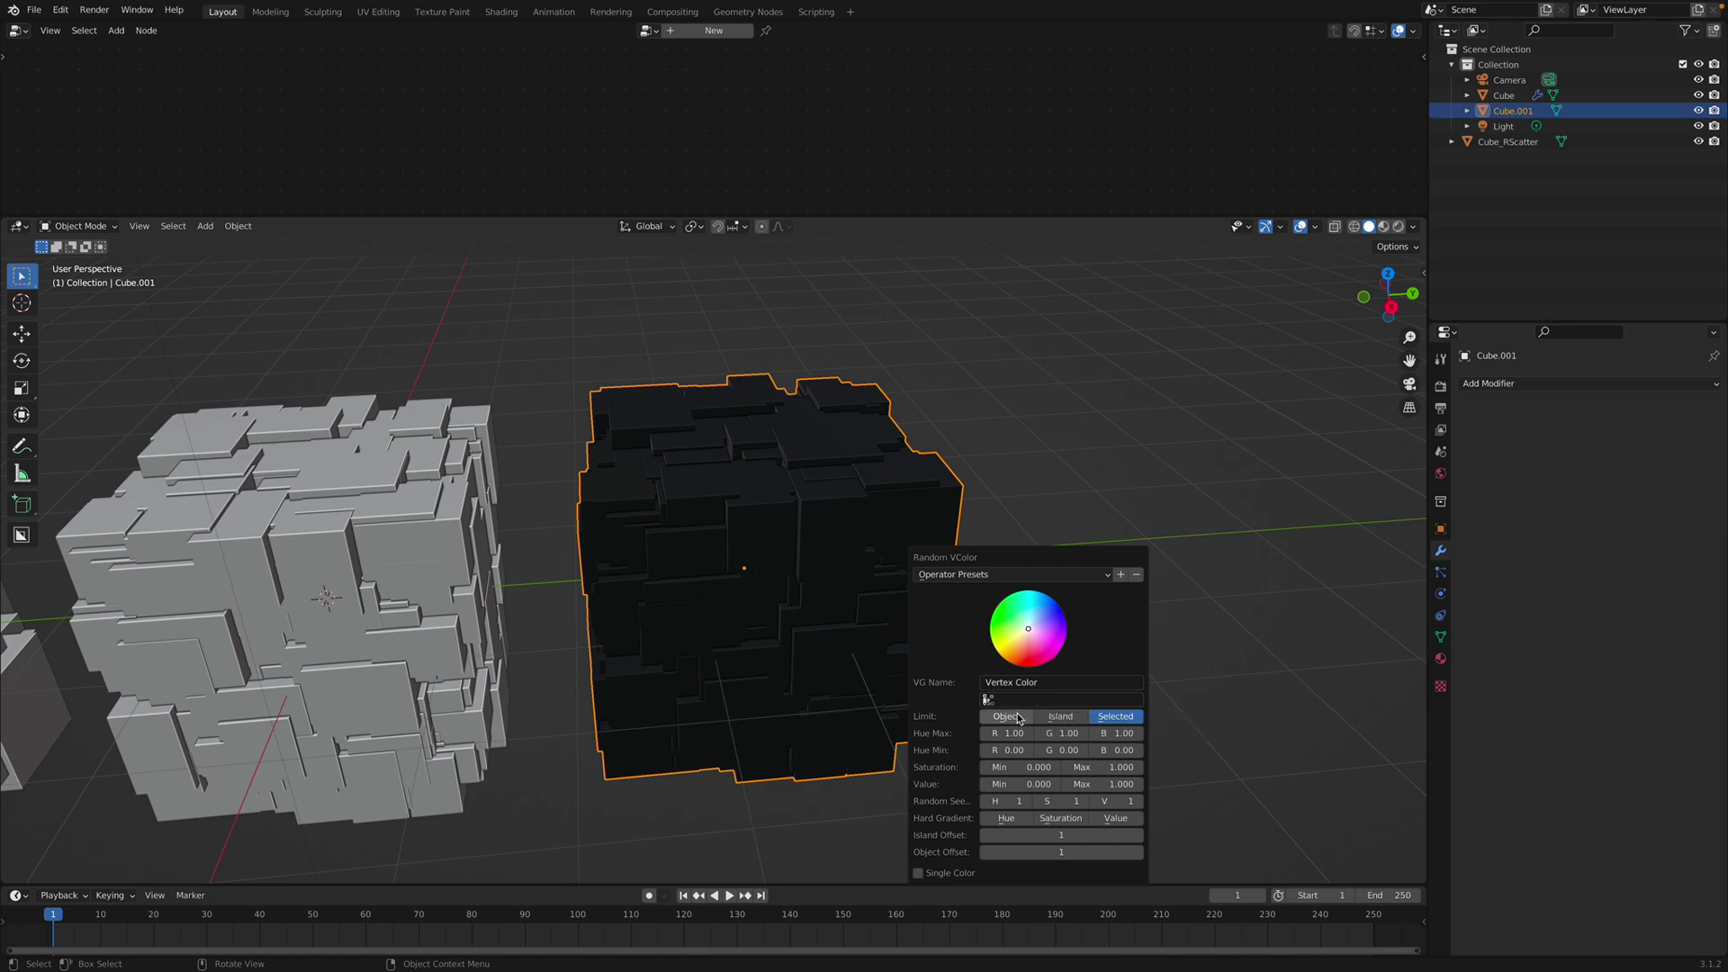
click(1020, 718)
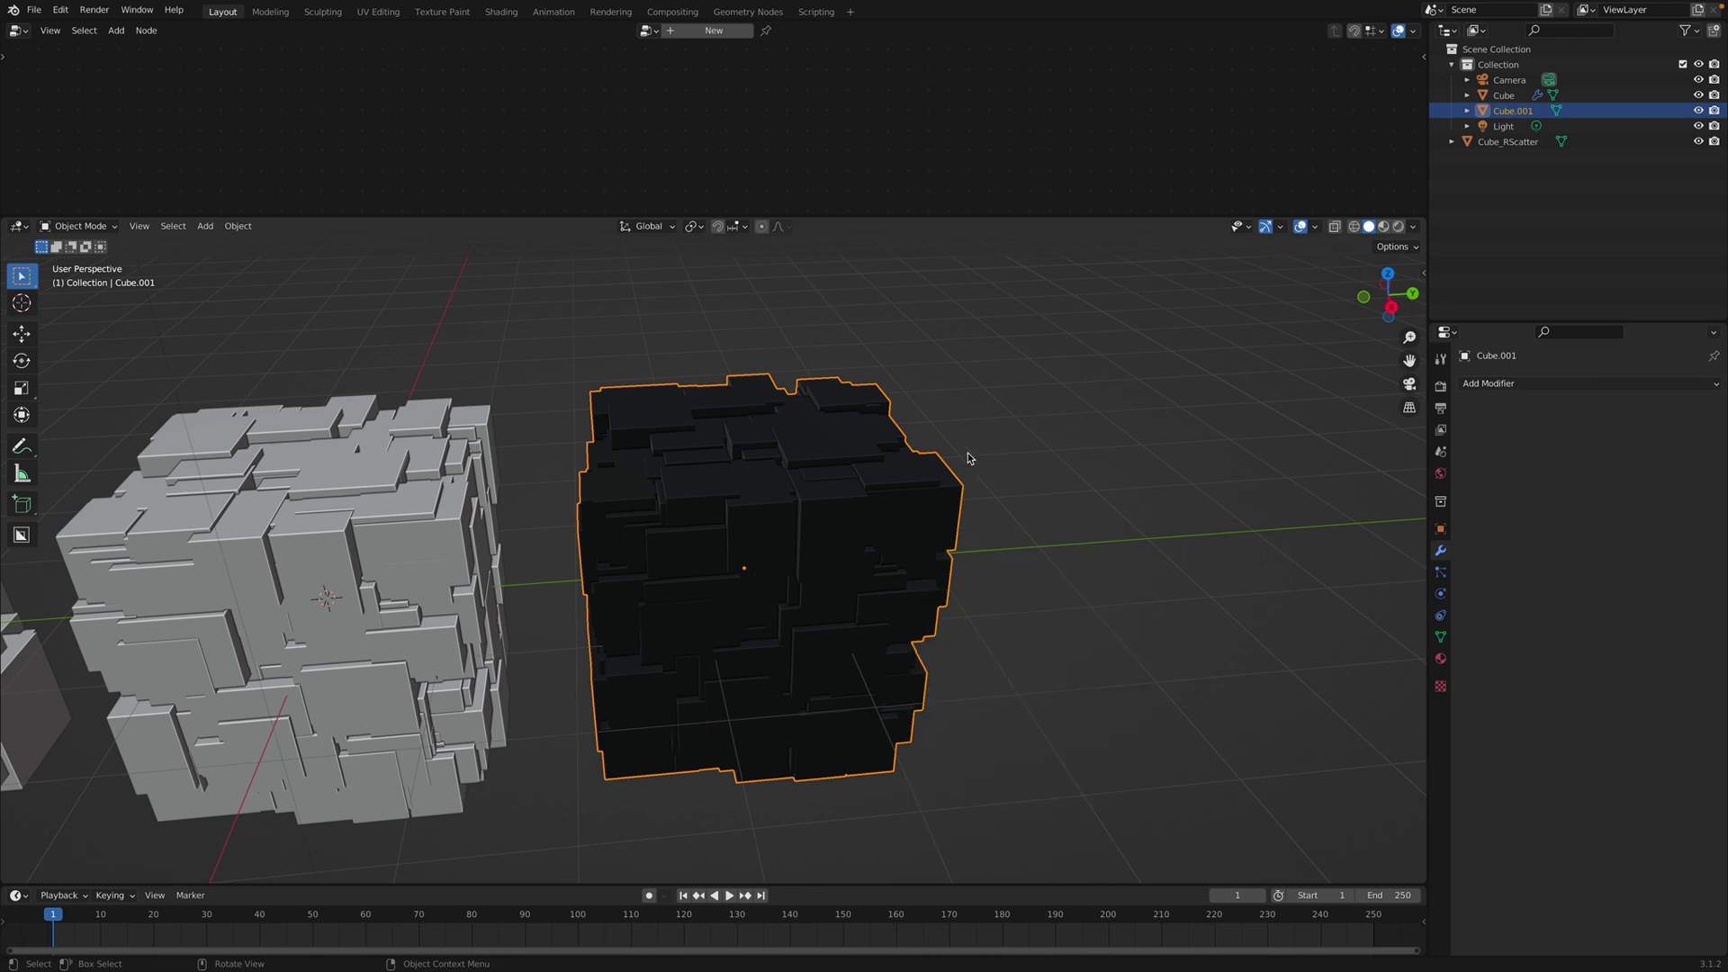
Step: Remove the vertex color layer from the converted cube's mesh data
mouse_move(971, 451)
middle_down()
mouse_move(991, 451)
mouse_move(961, 471)
middle_up()
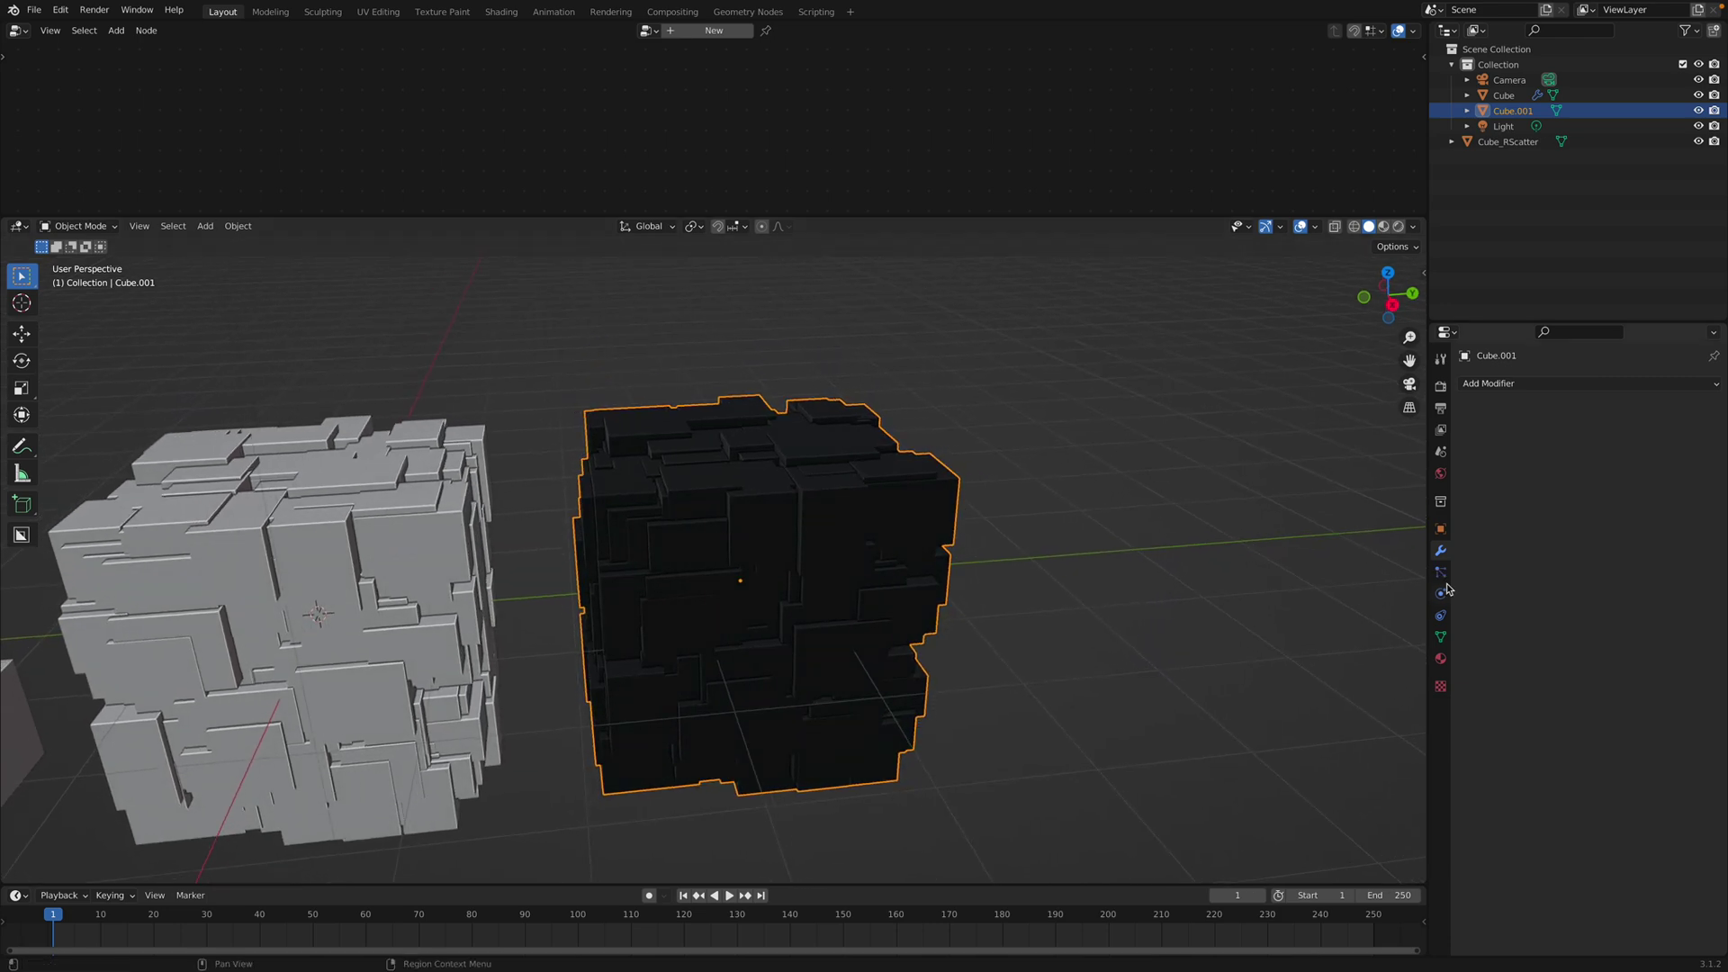
click(1440, 637)
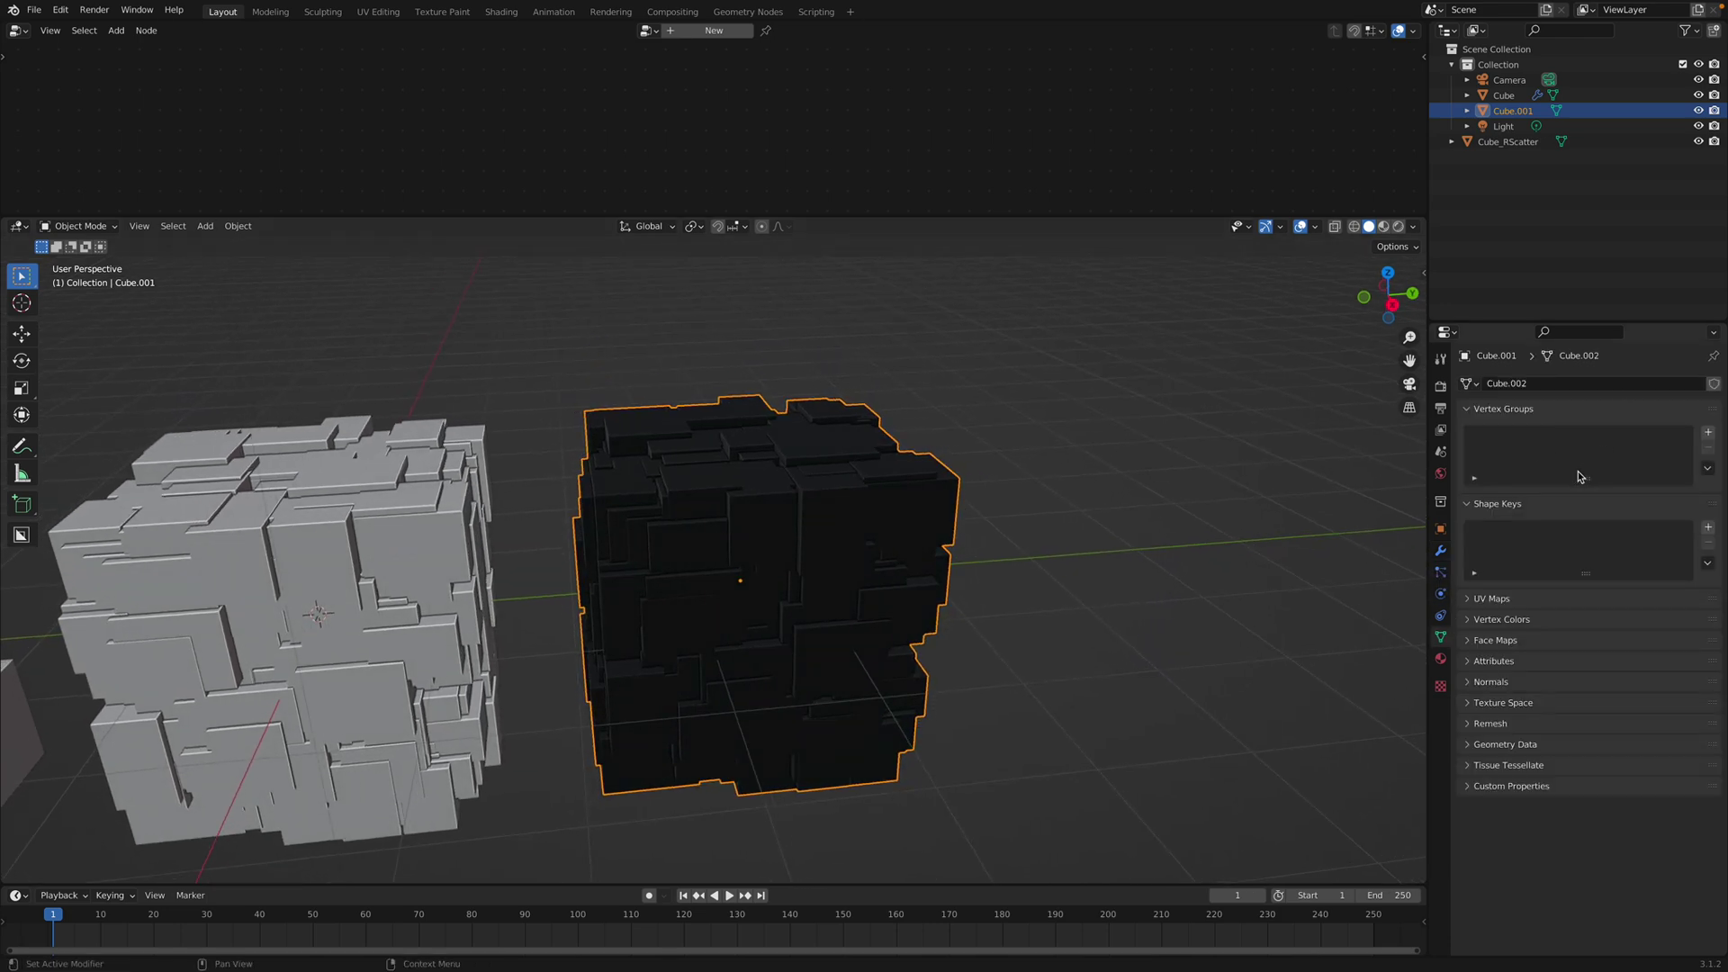
click(1502, 620)
click(1707, 643)
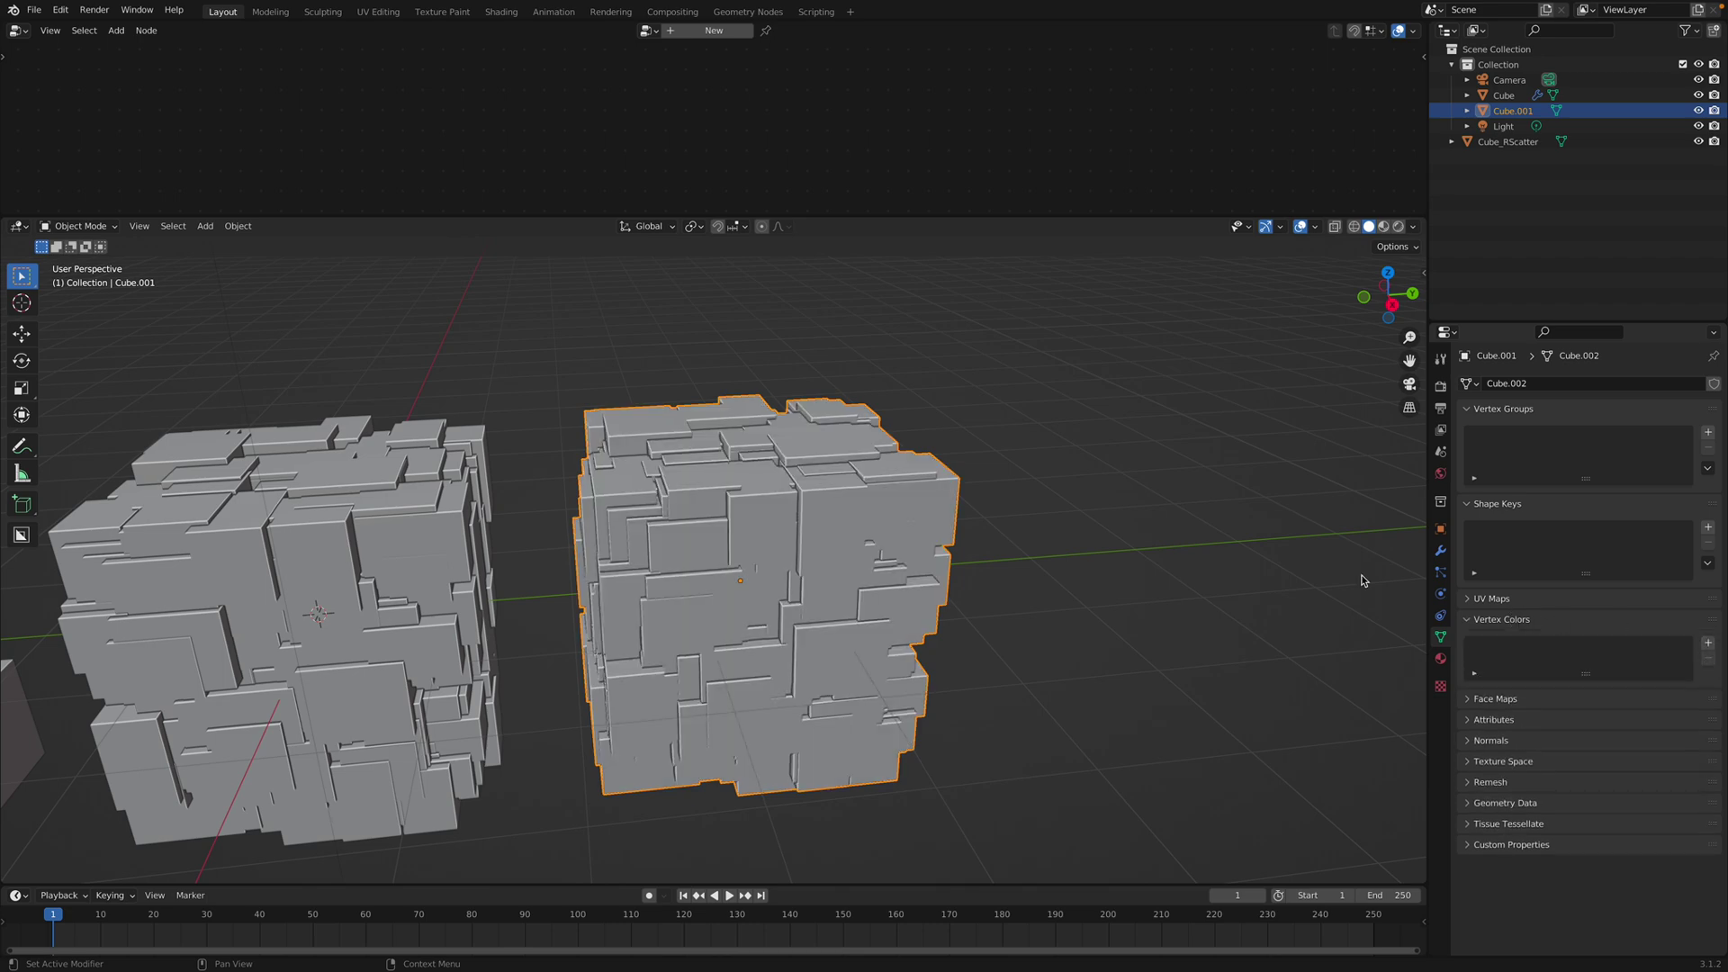
Step: Run Random Loop Extrude on the converted cube and preview loops 1, 3 and 4 individually
middle_drag(819, 522, 843, 521)
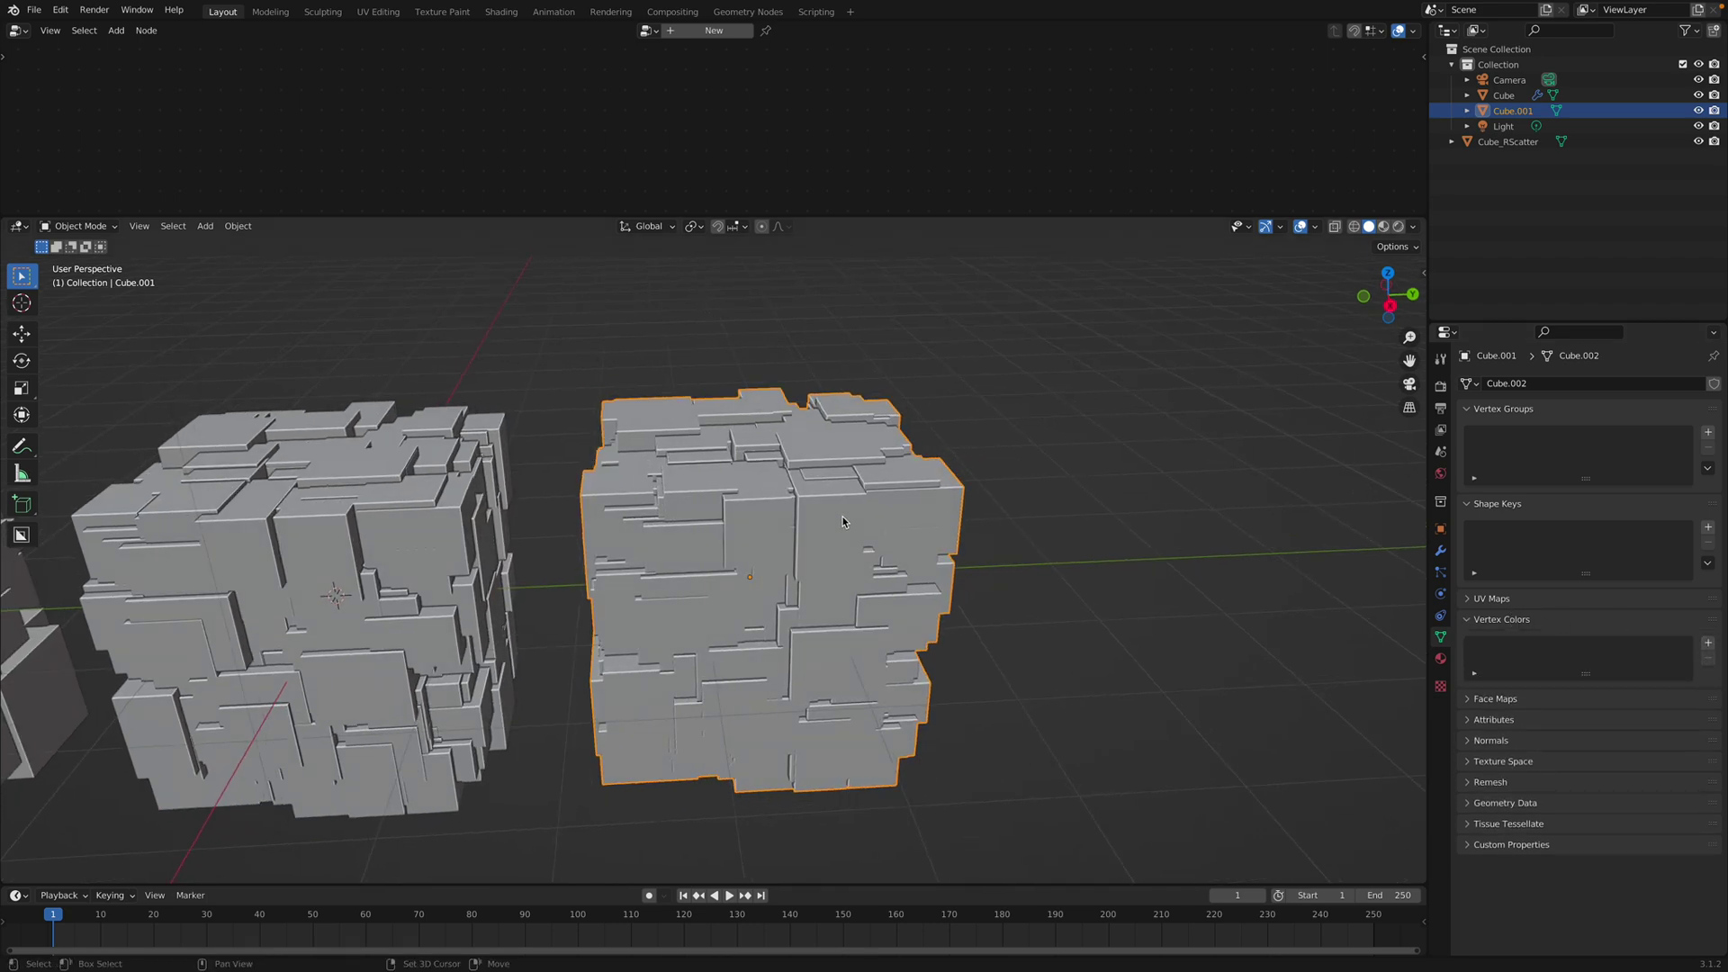
key(shift+q)
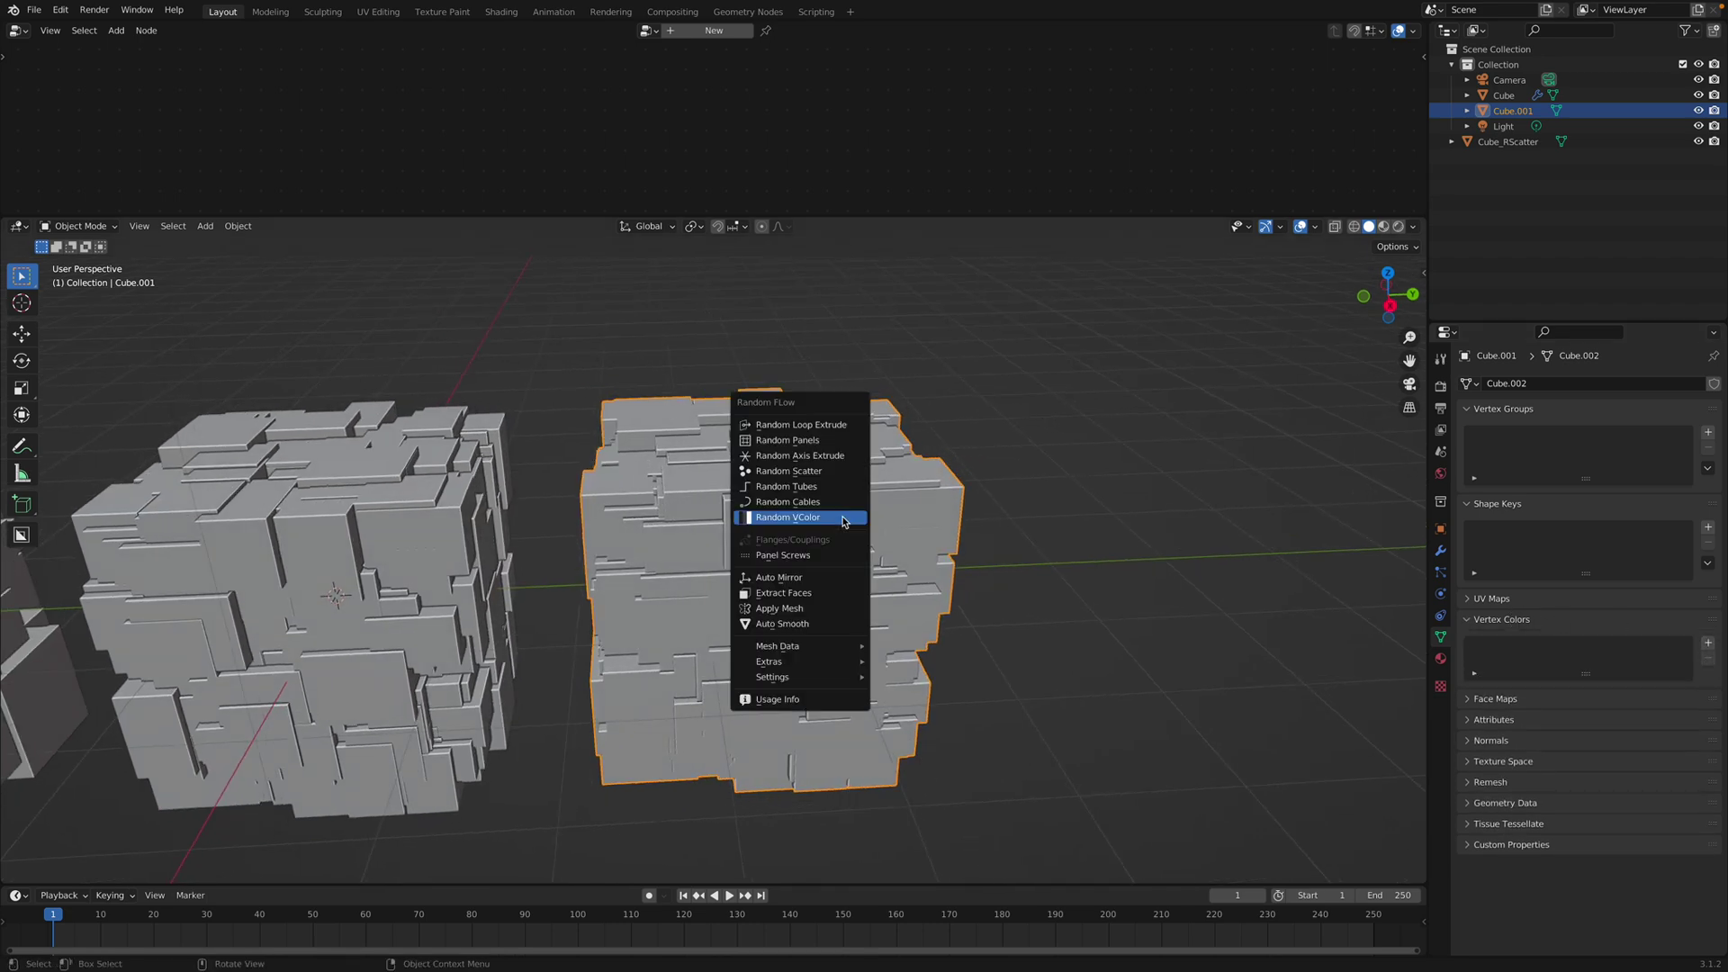
click(835, 431)
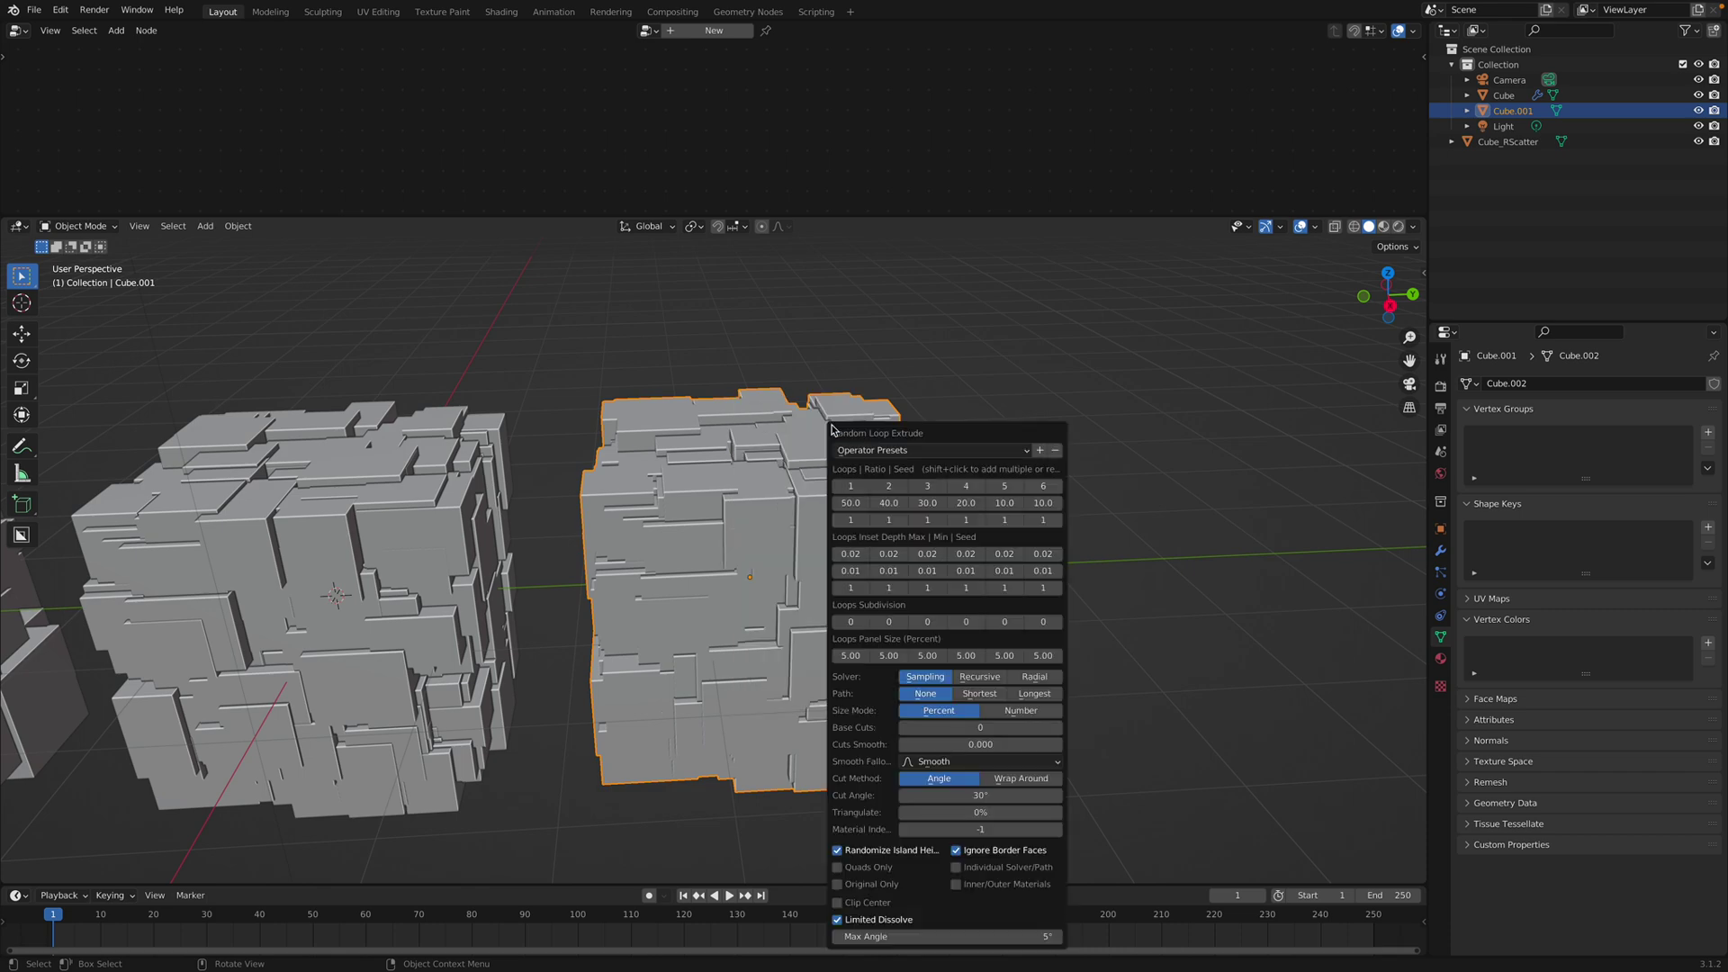
click(864, 488)
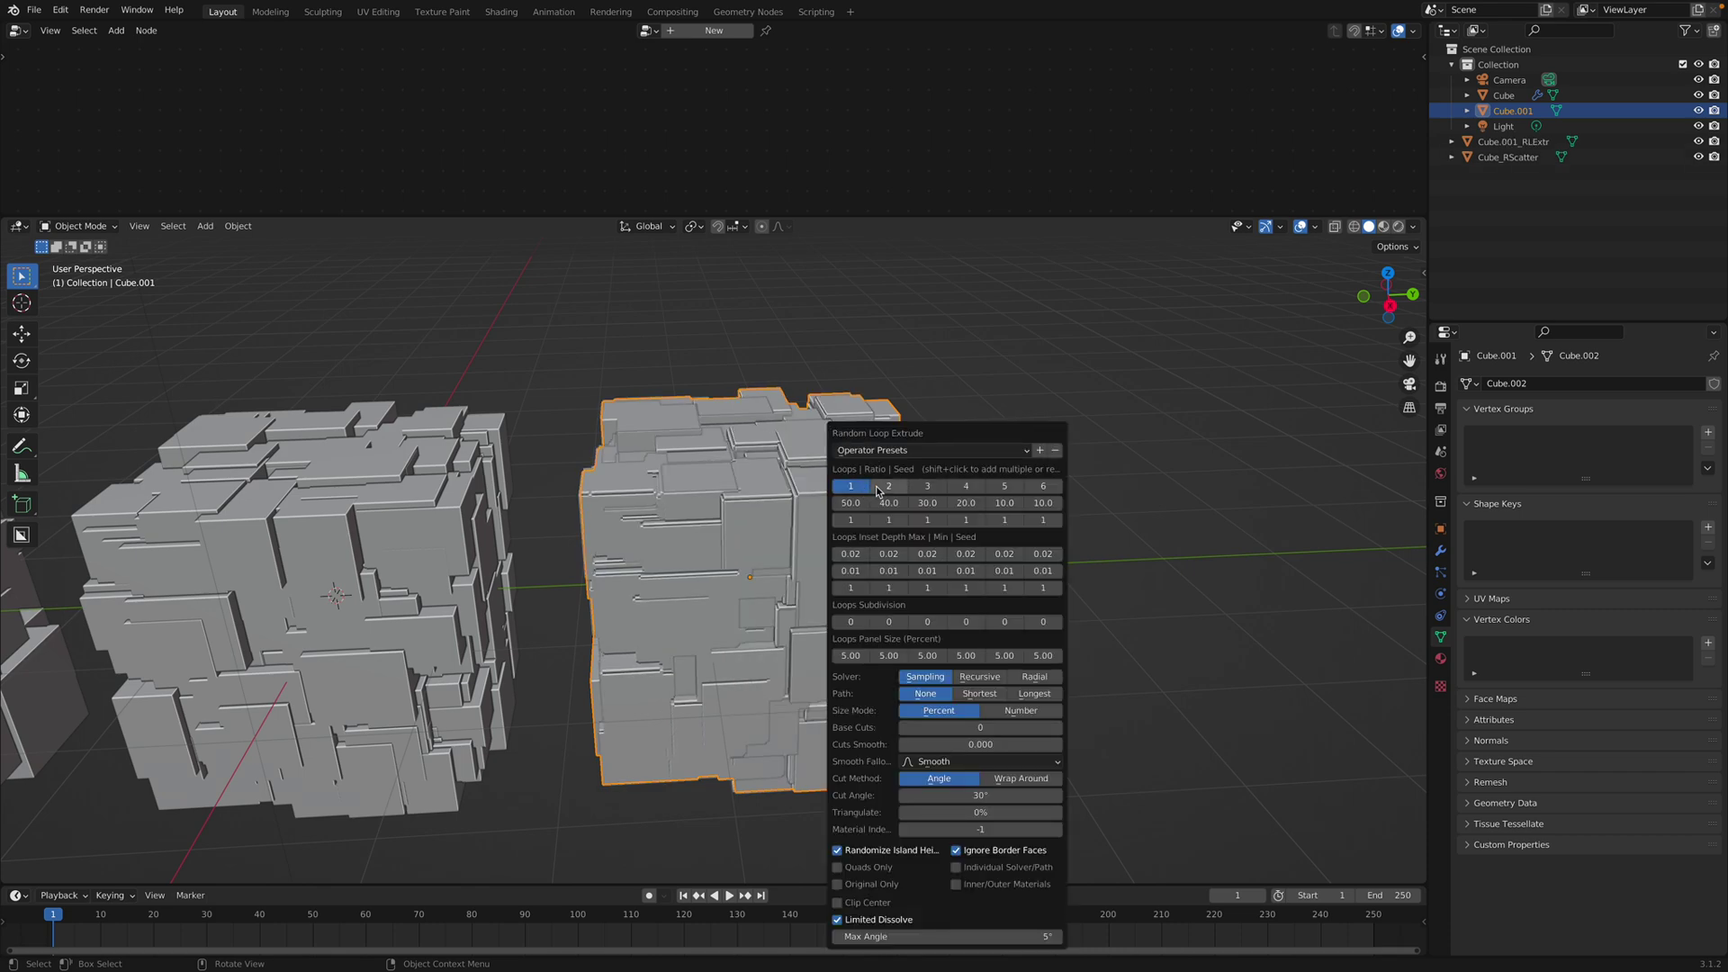
click(927, 486)
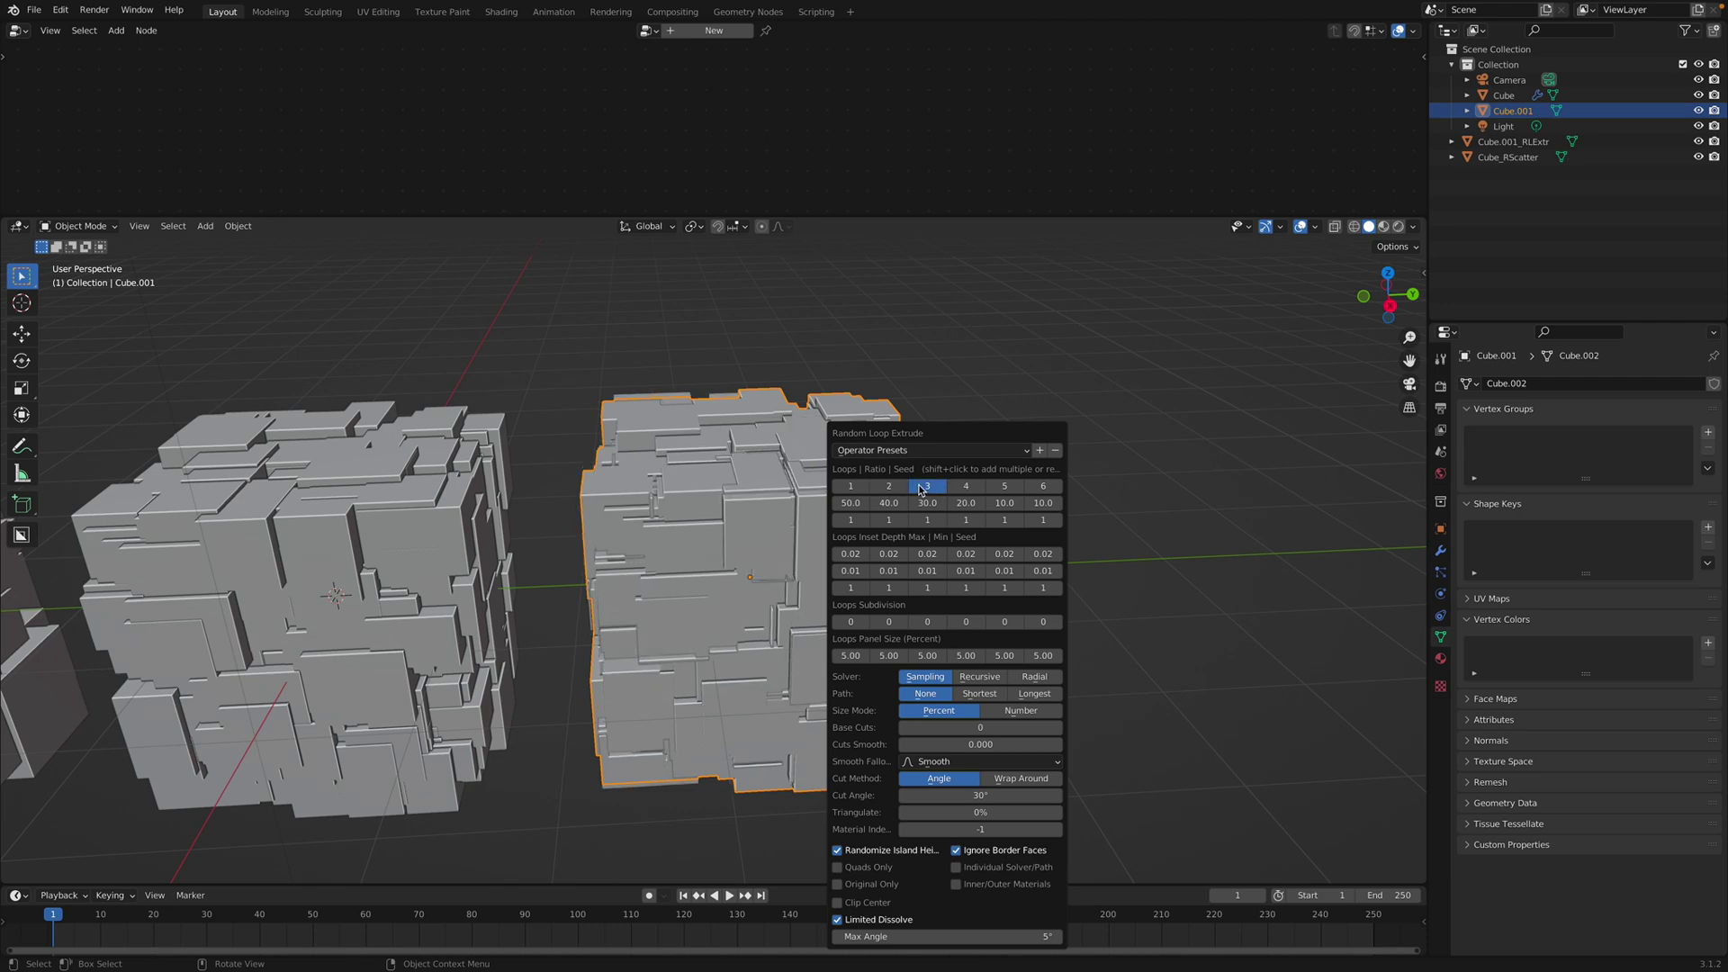
click(1004, 489)
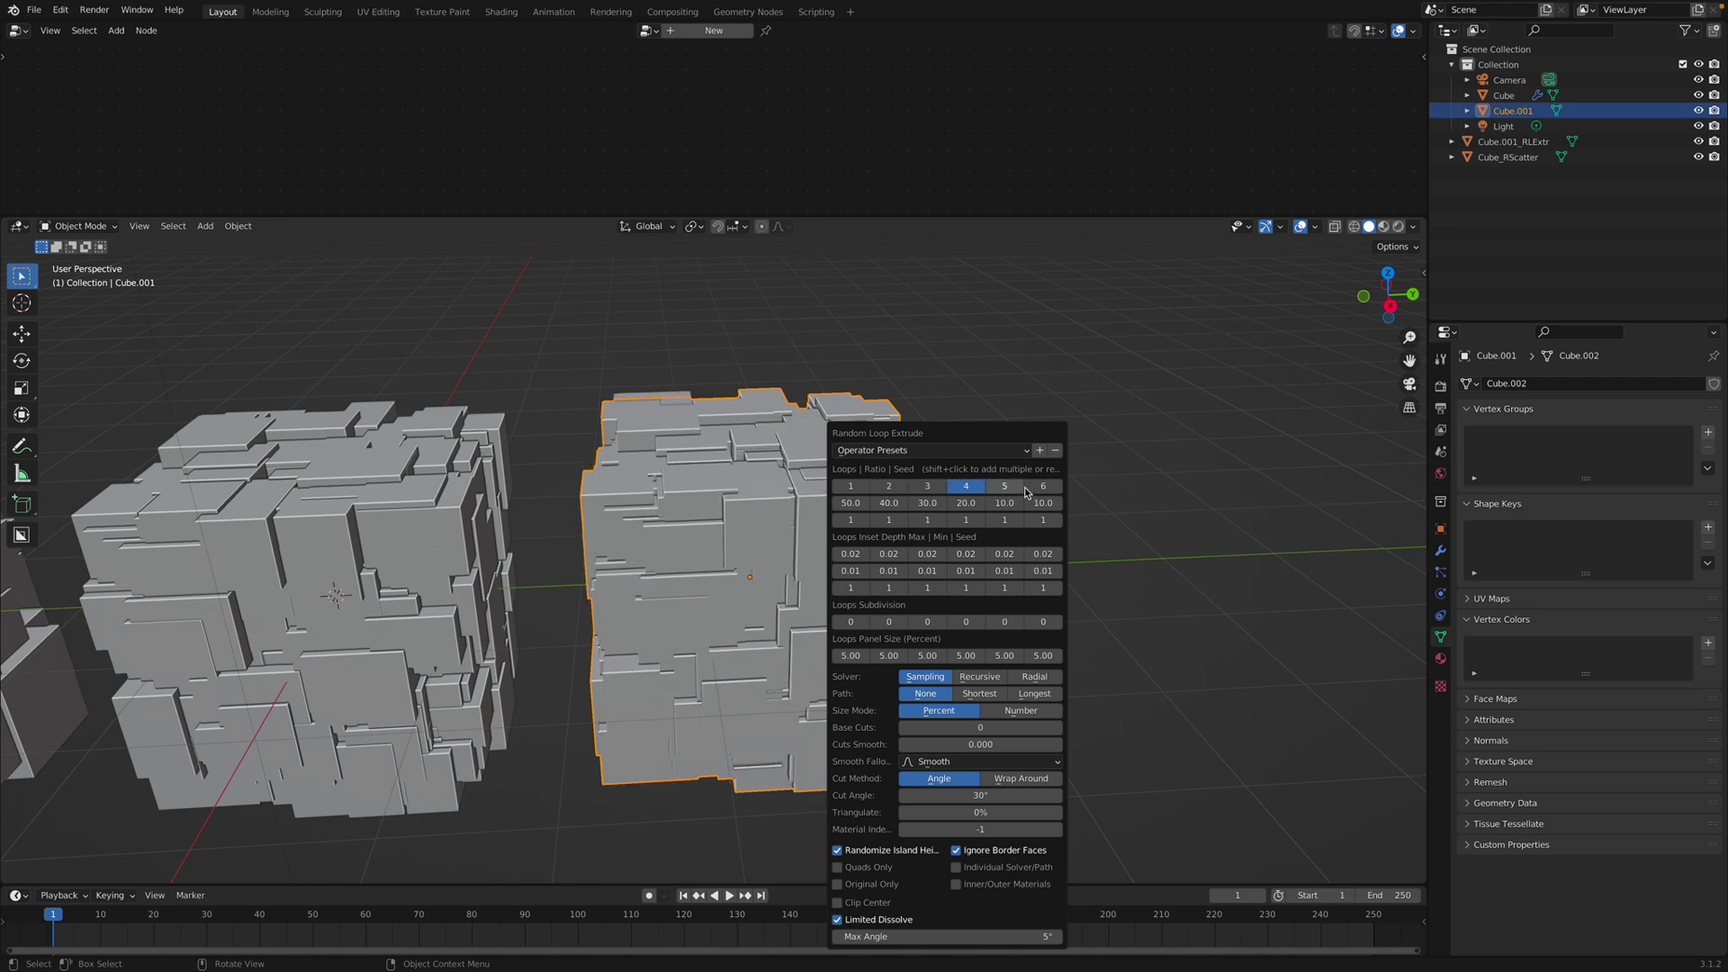
Step: Enable loops 1, 2 and 3 together in Random Loop Extrude, testing loops 4 and 5 briefly and disabling them again
click(864, 487)
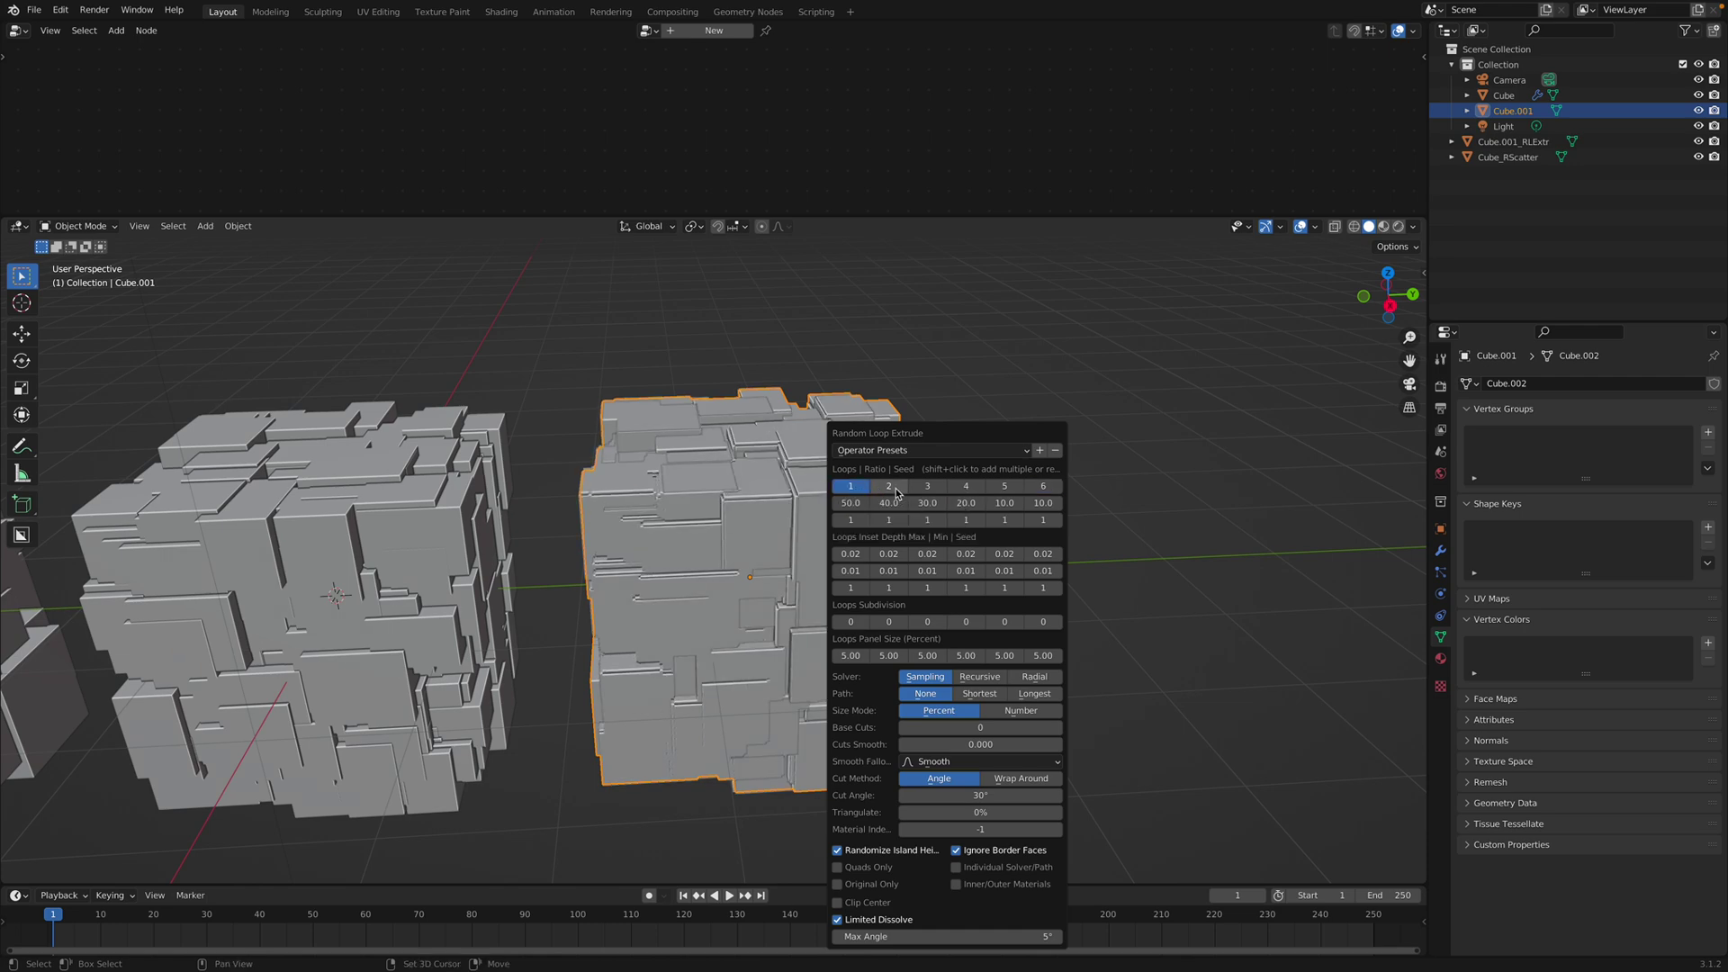
shift+click(900, 488)
shift+click(925, 490)
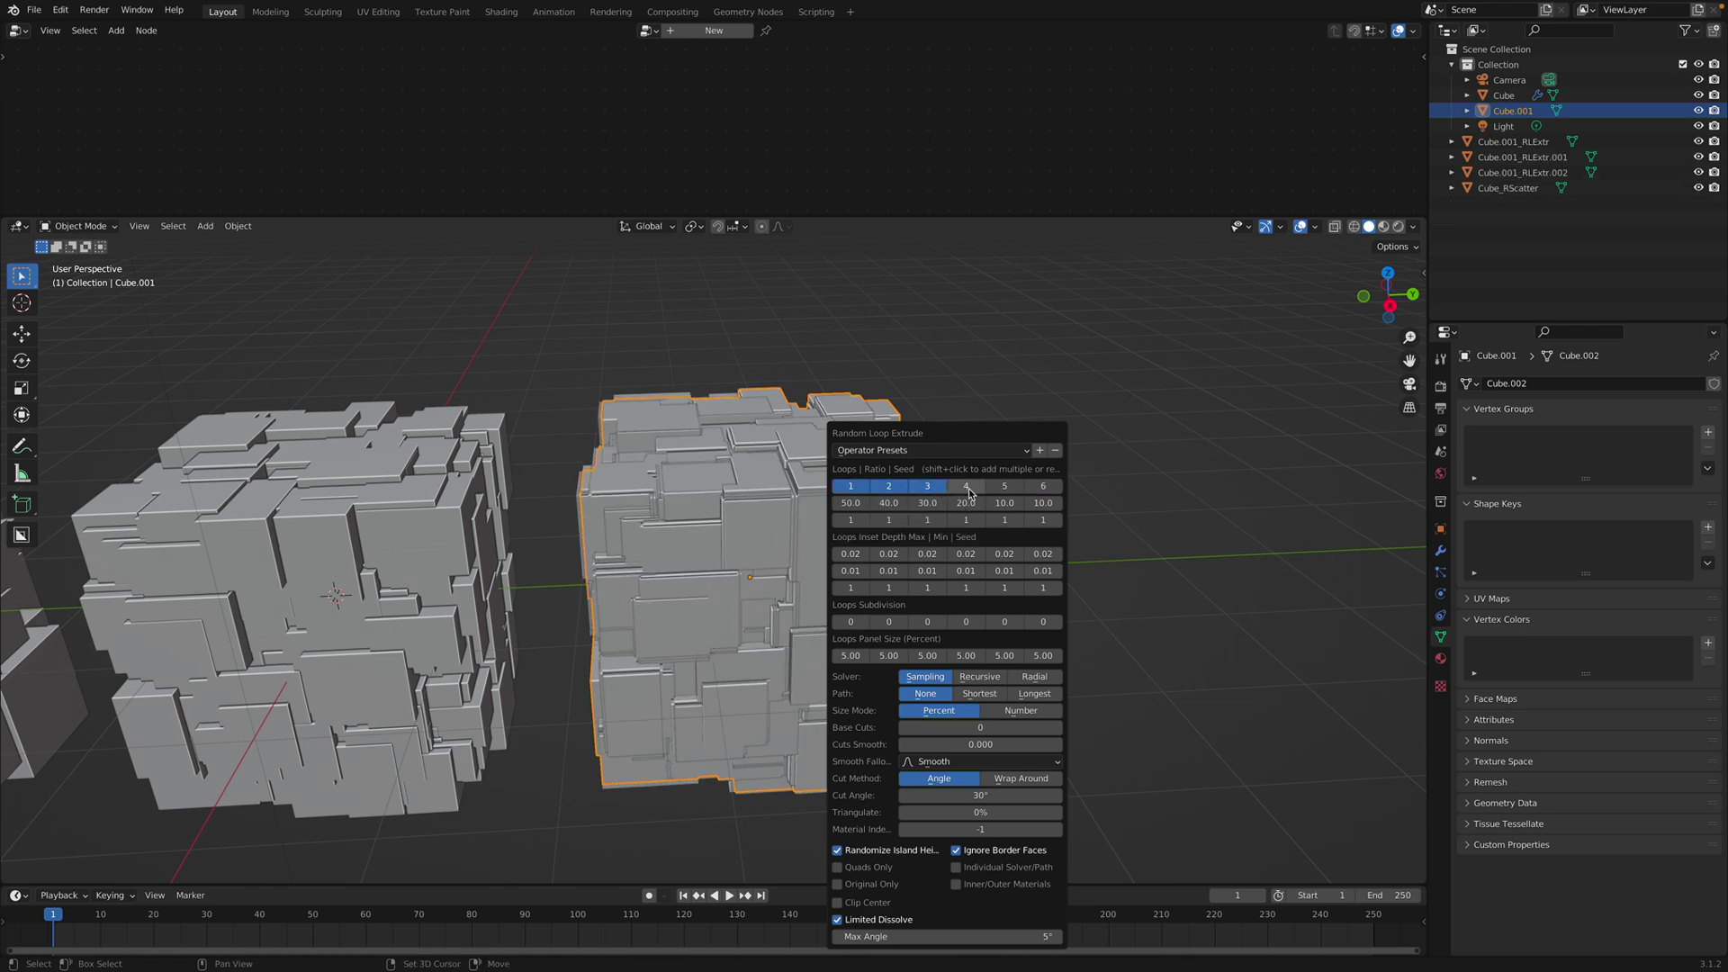
shift+click(968, 491)
shift+click(1000, 493)
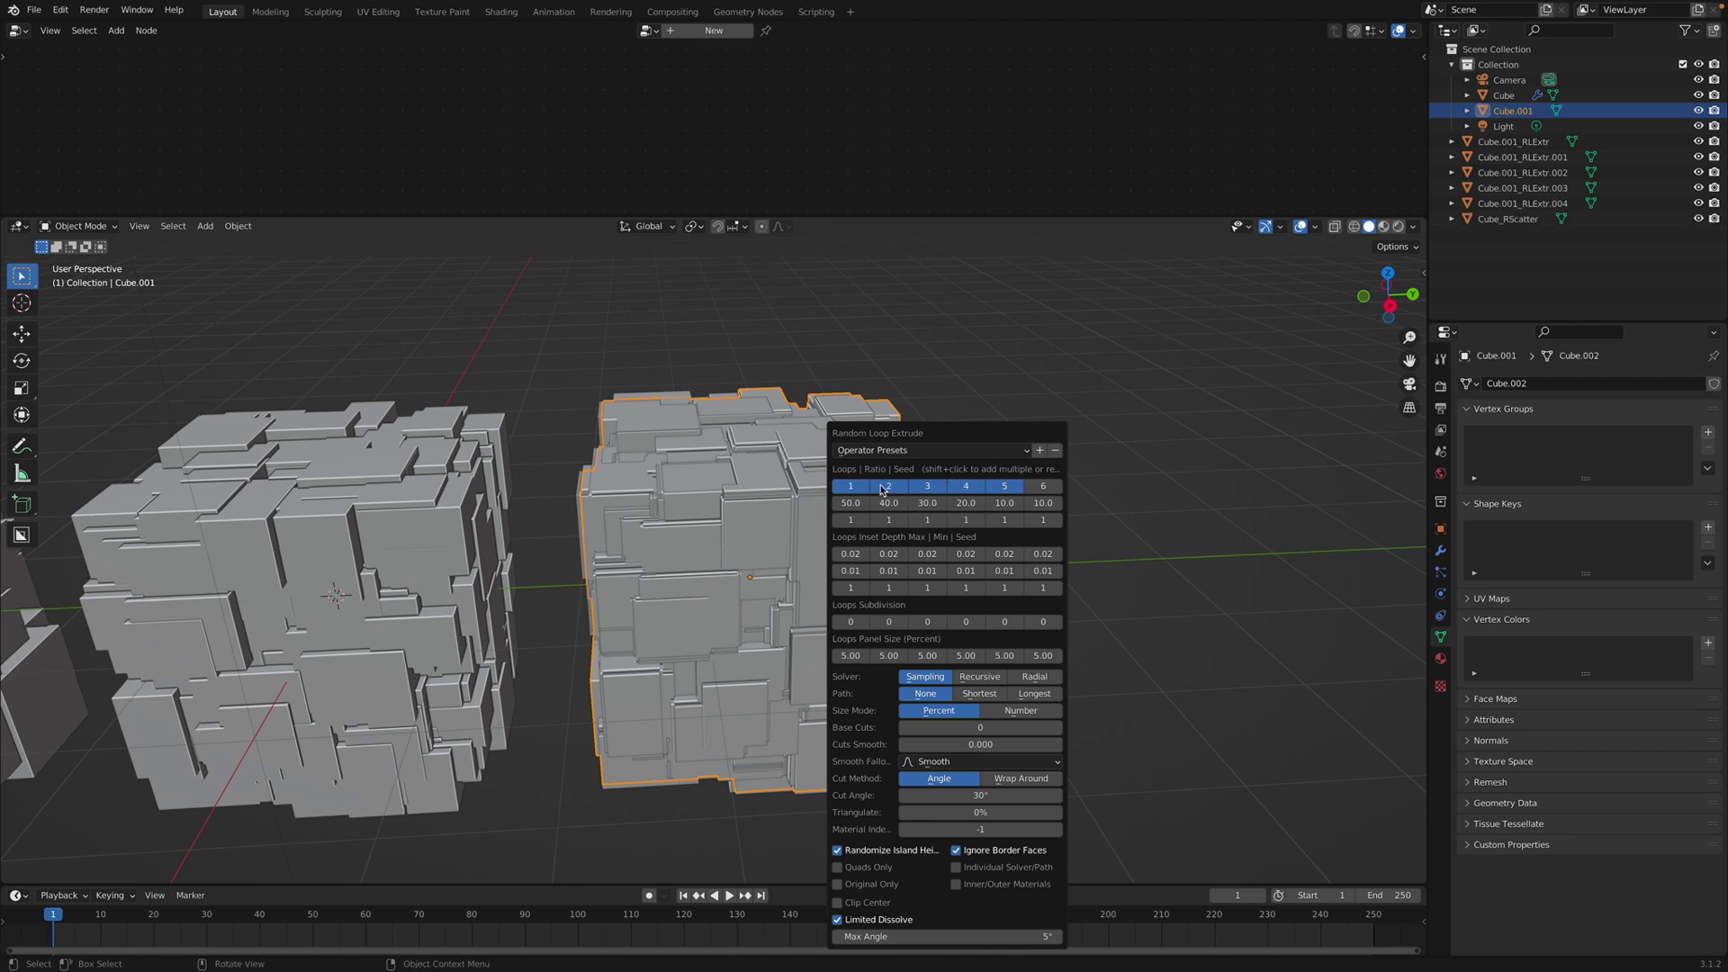
shift+click(993, 492)
shift+click(963, 489)
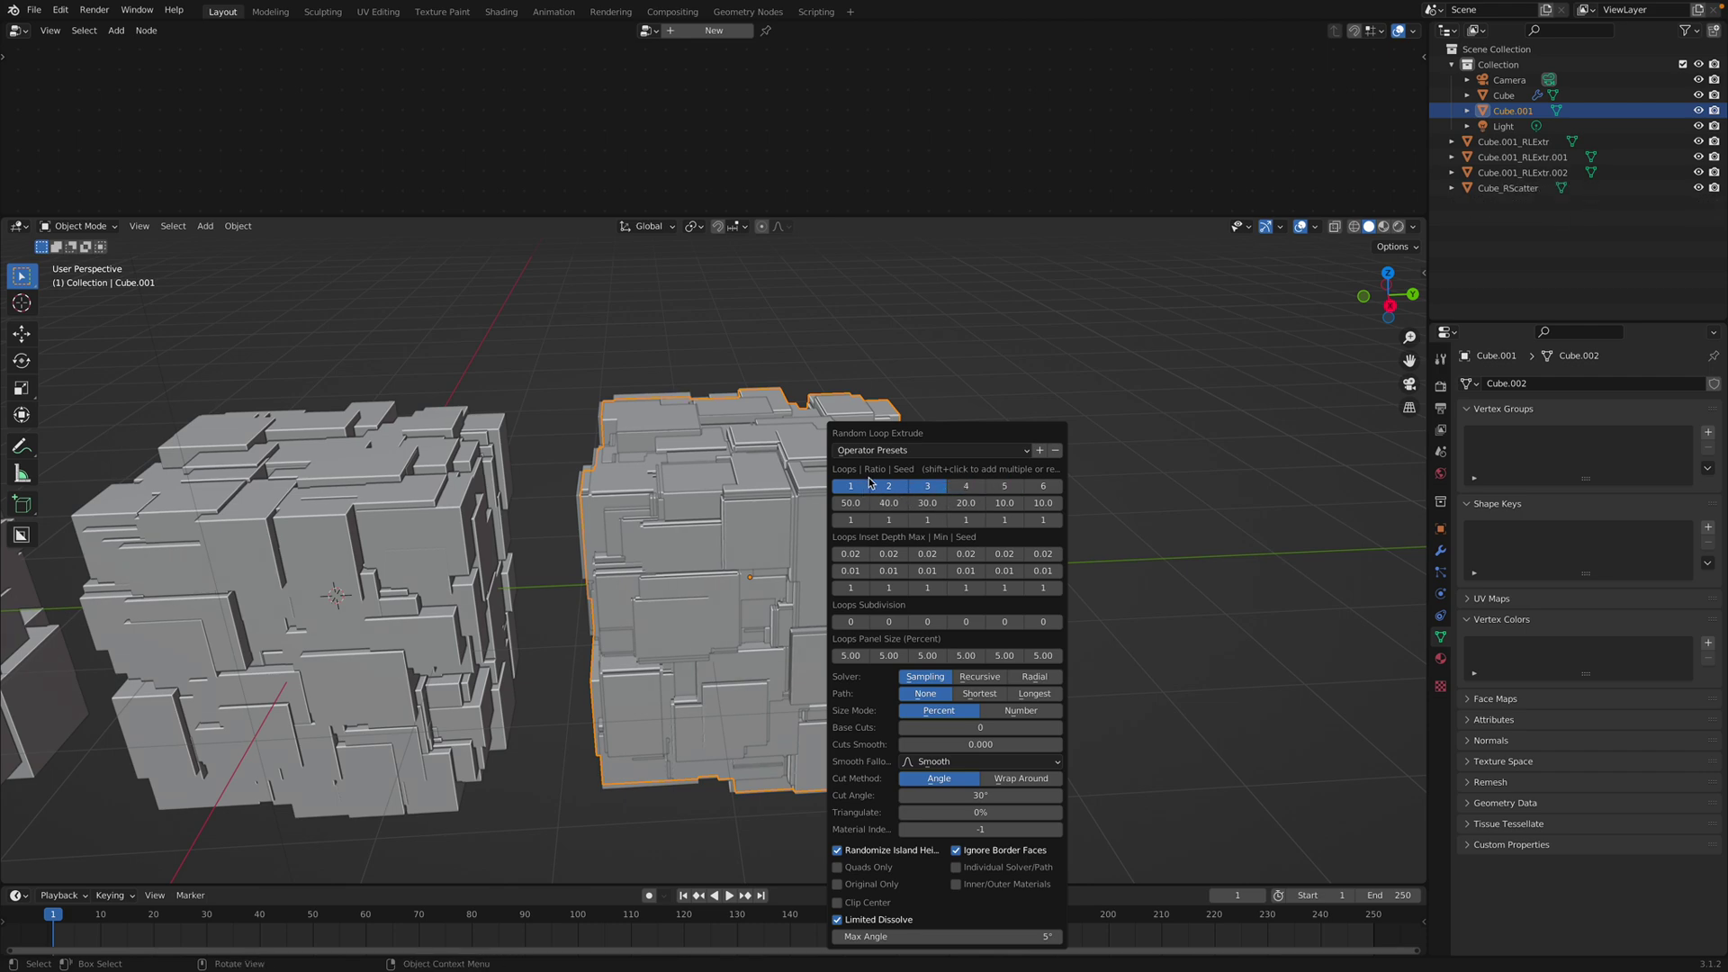
Step: Set the loop ratio seeds to 3, 2 and 2 for loops 1, 2 and 3
click(865, 520)
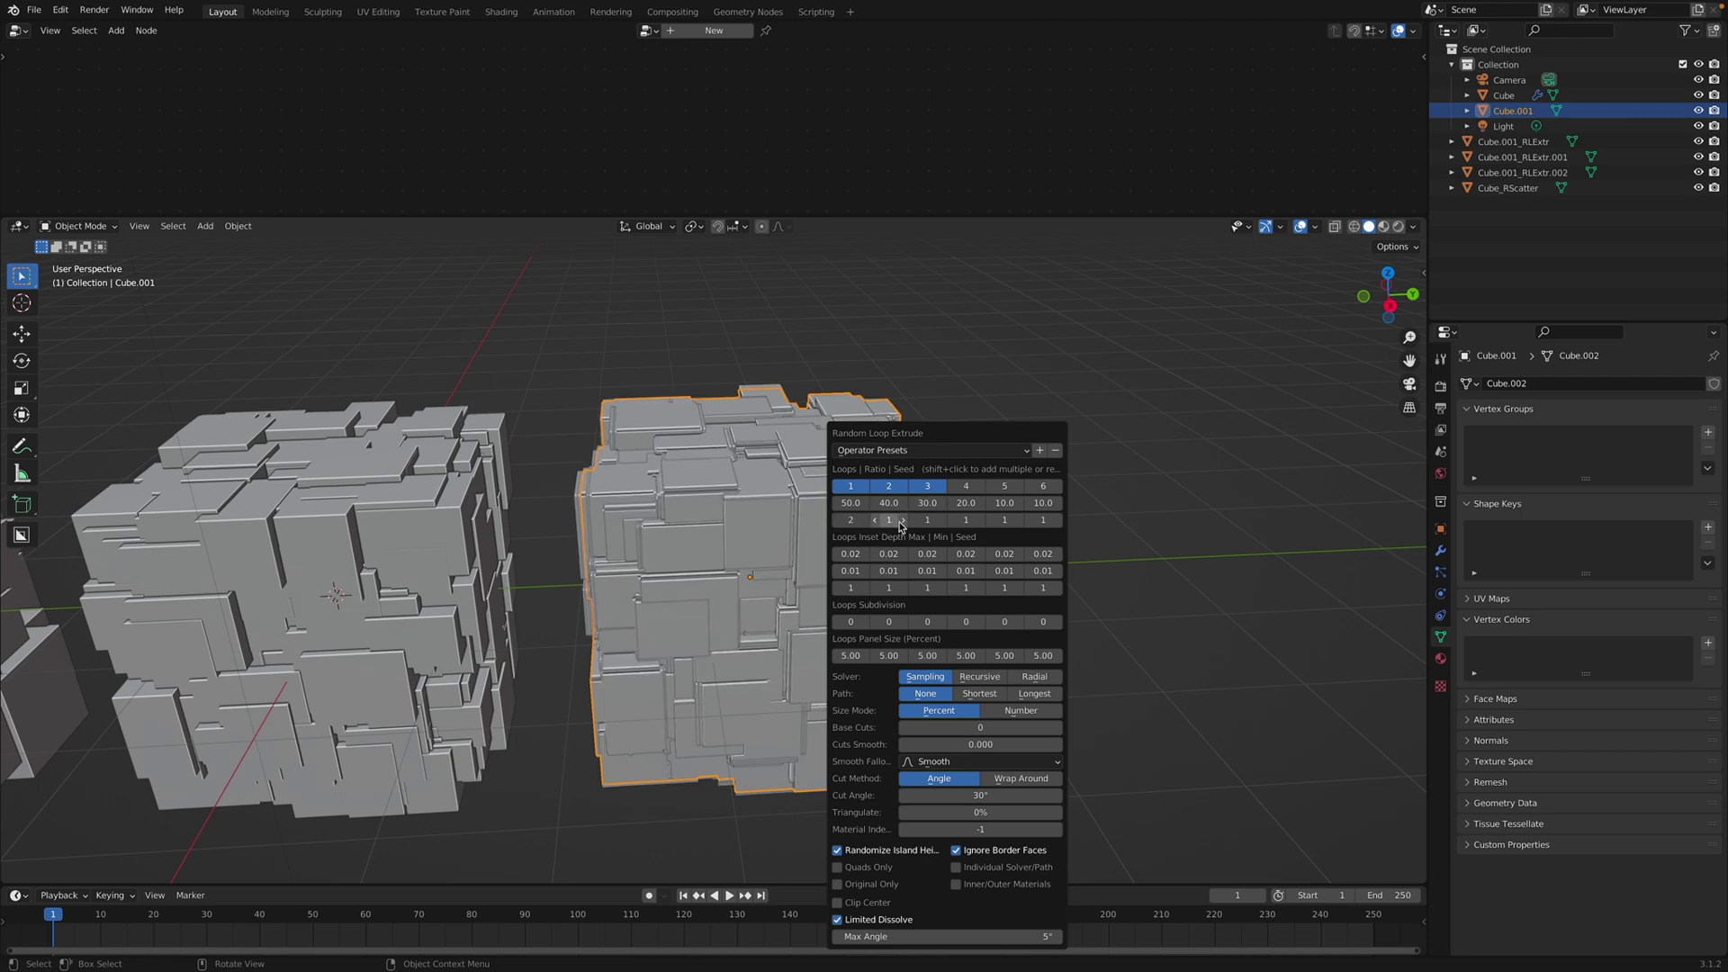
click(903, 520)
click(929, 523)
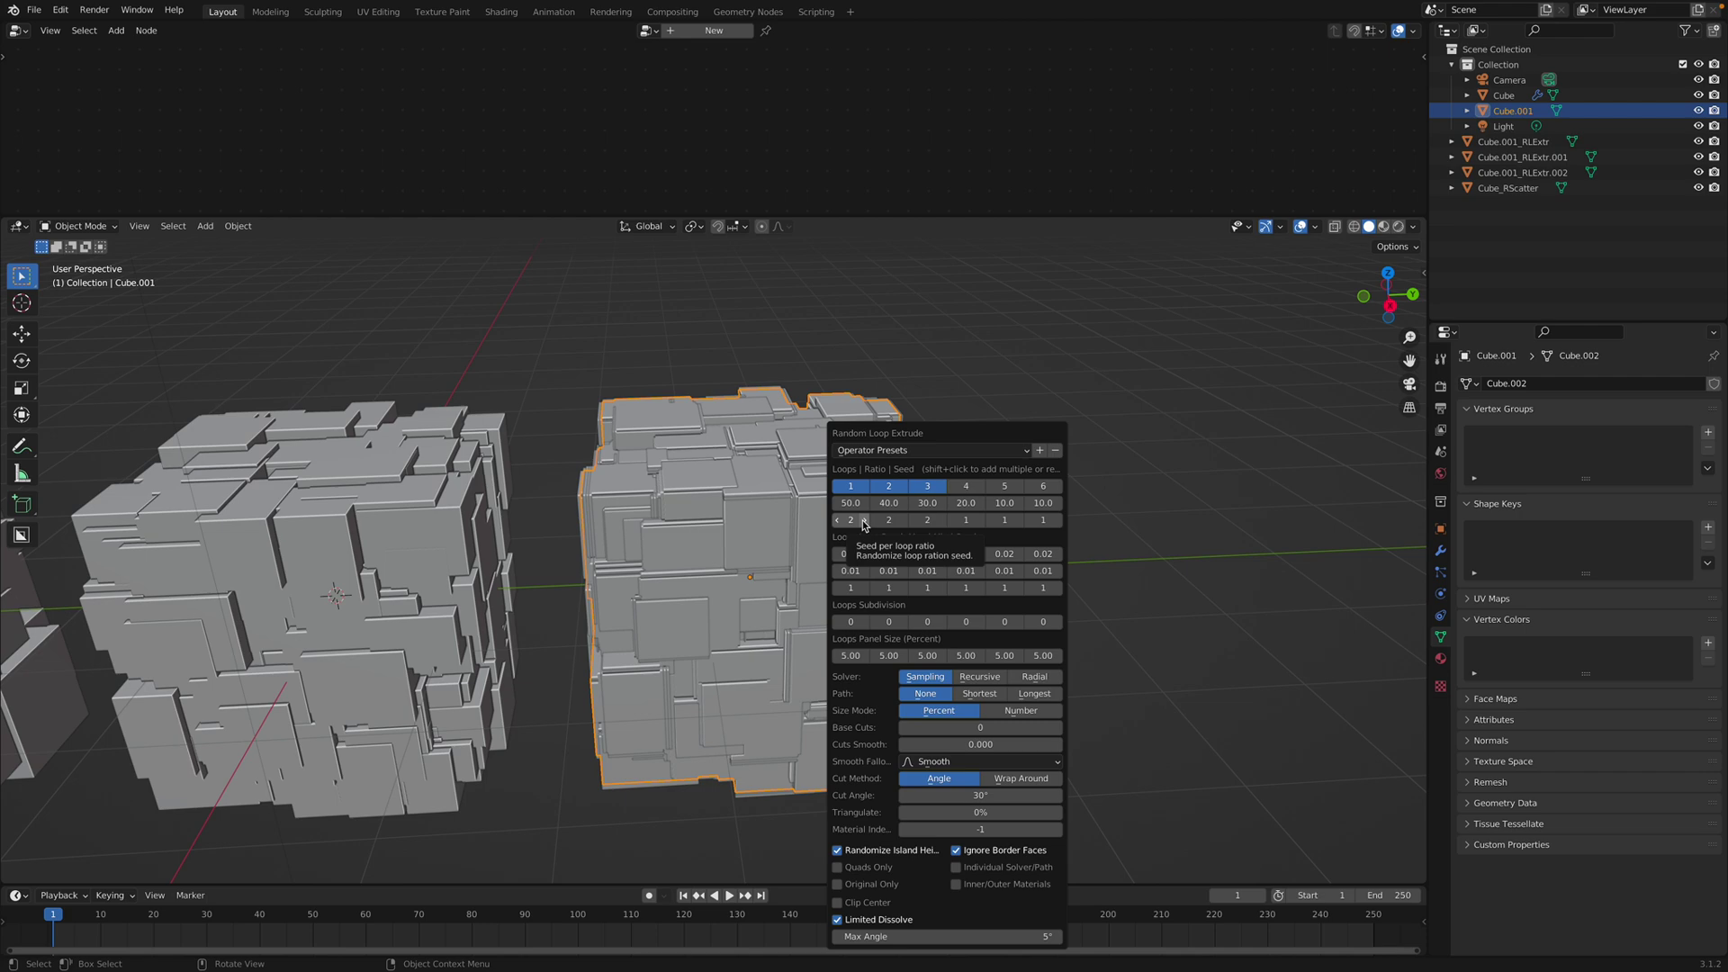
click(865, 522)
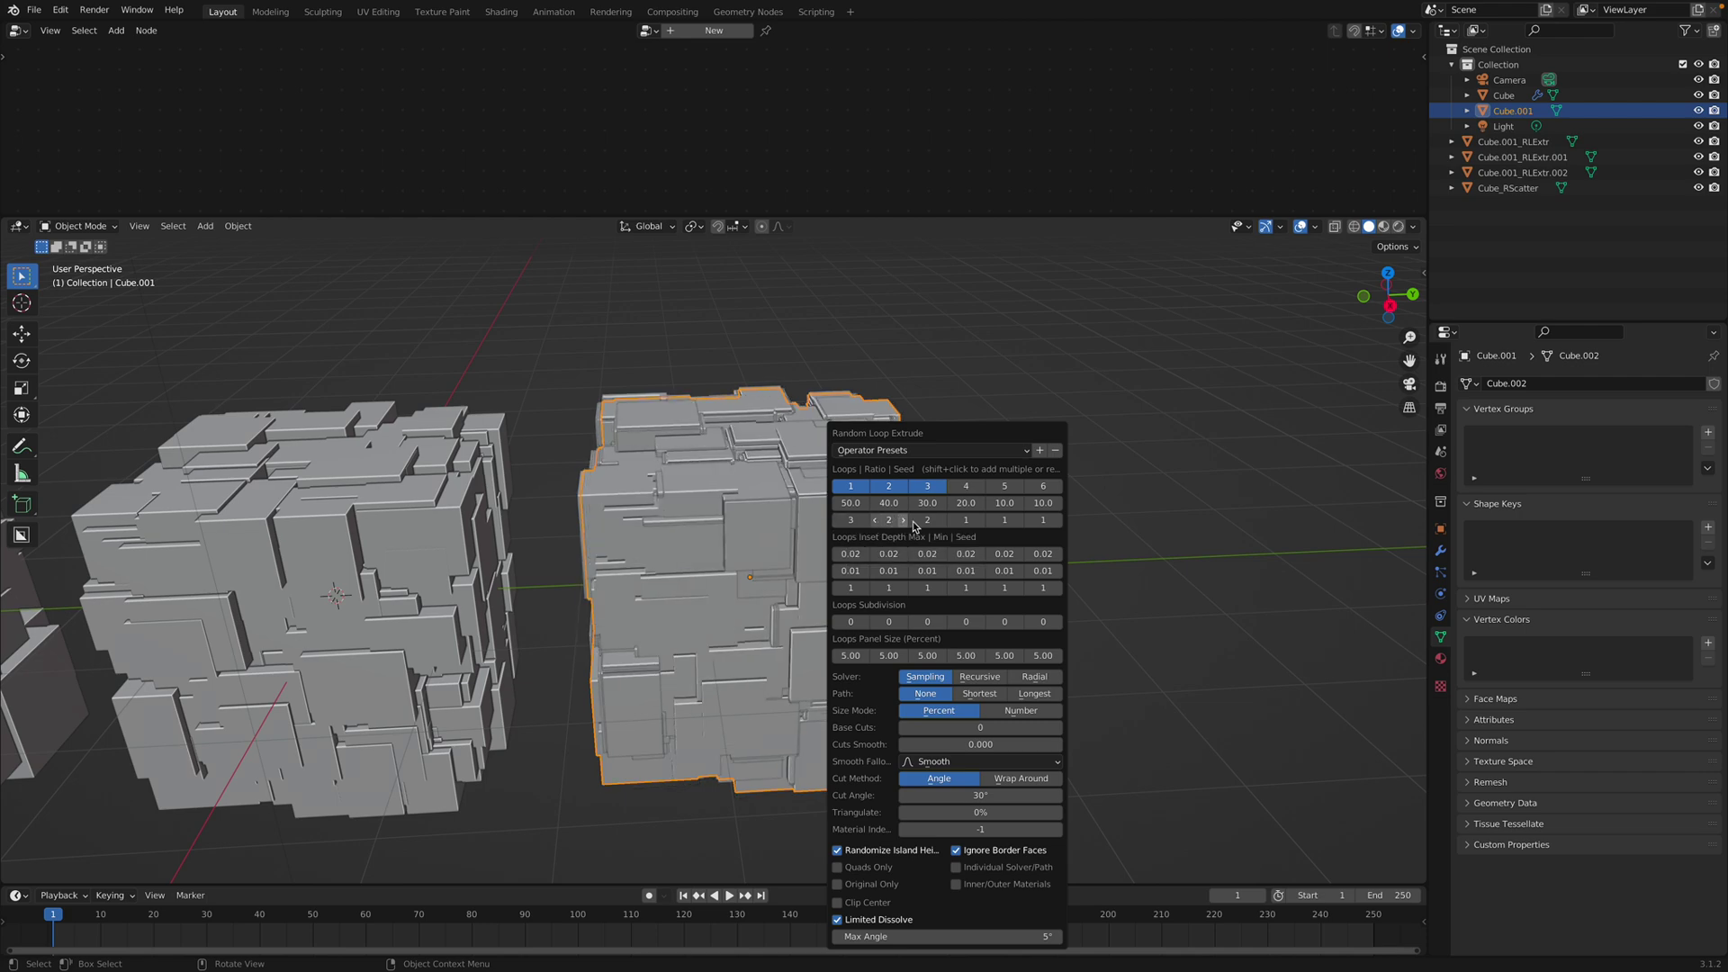
Step: Set Loops Subdivision to 1 for loops 1, 2 and 3, then close the extrude settings and save the file
click(906, 628)
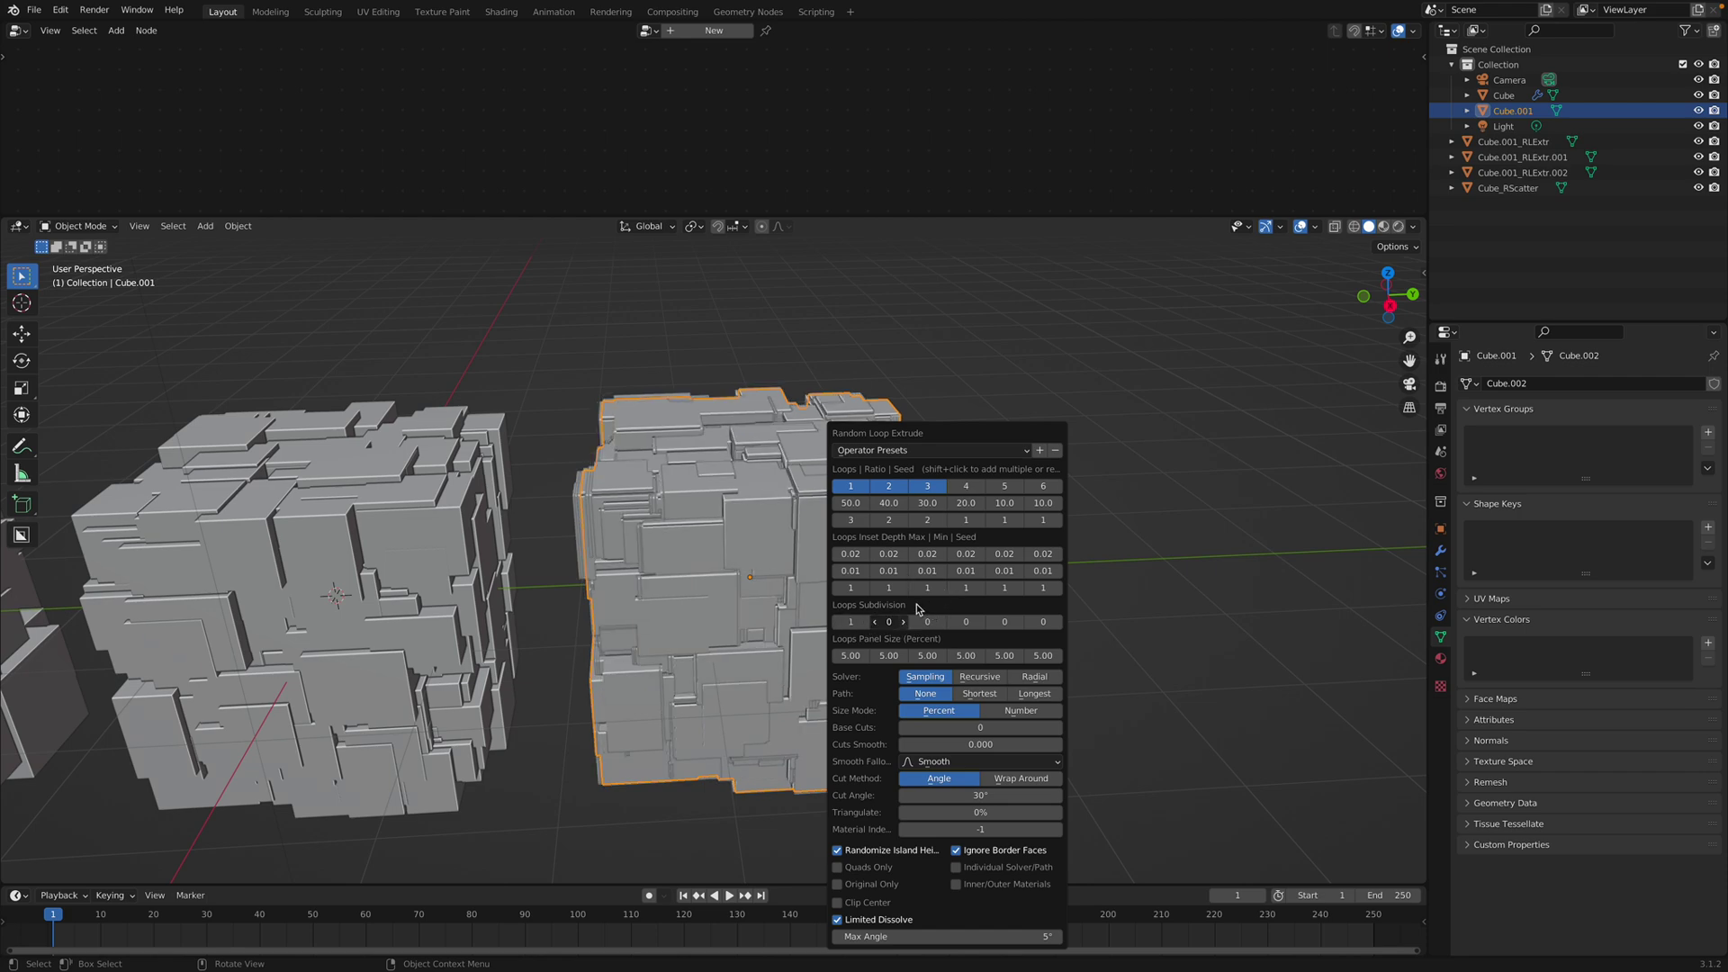
click(903, 622)
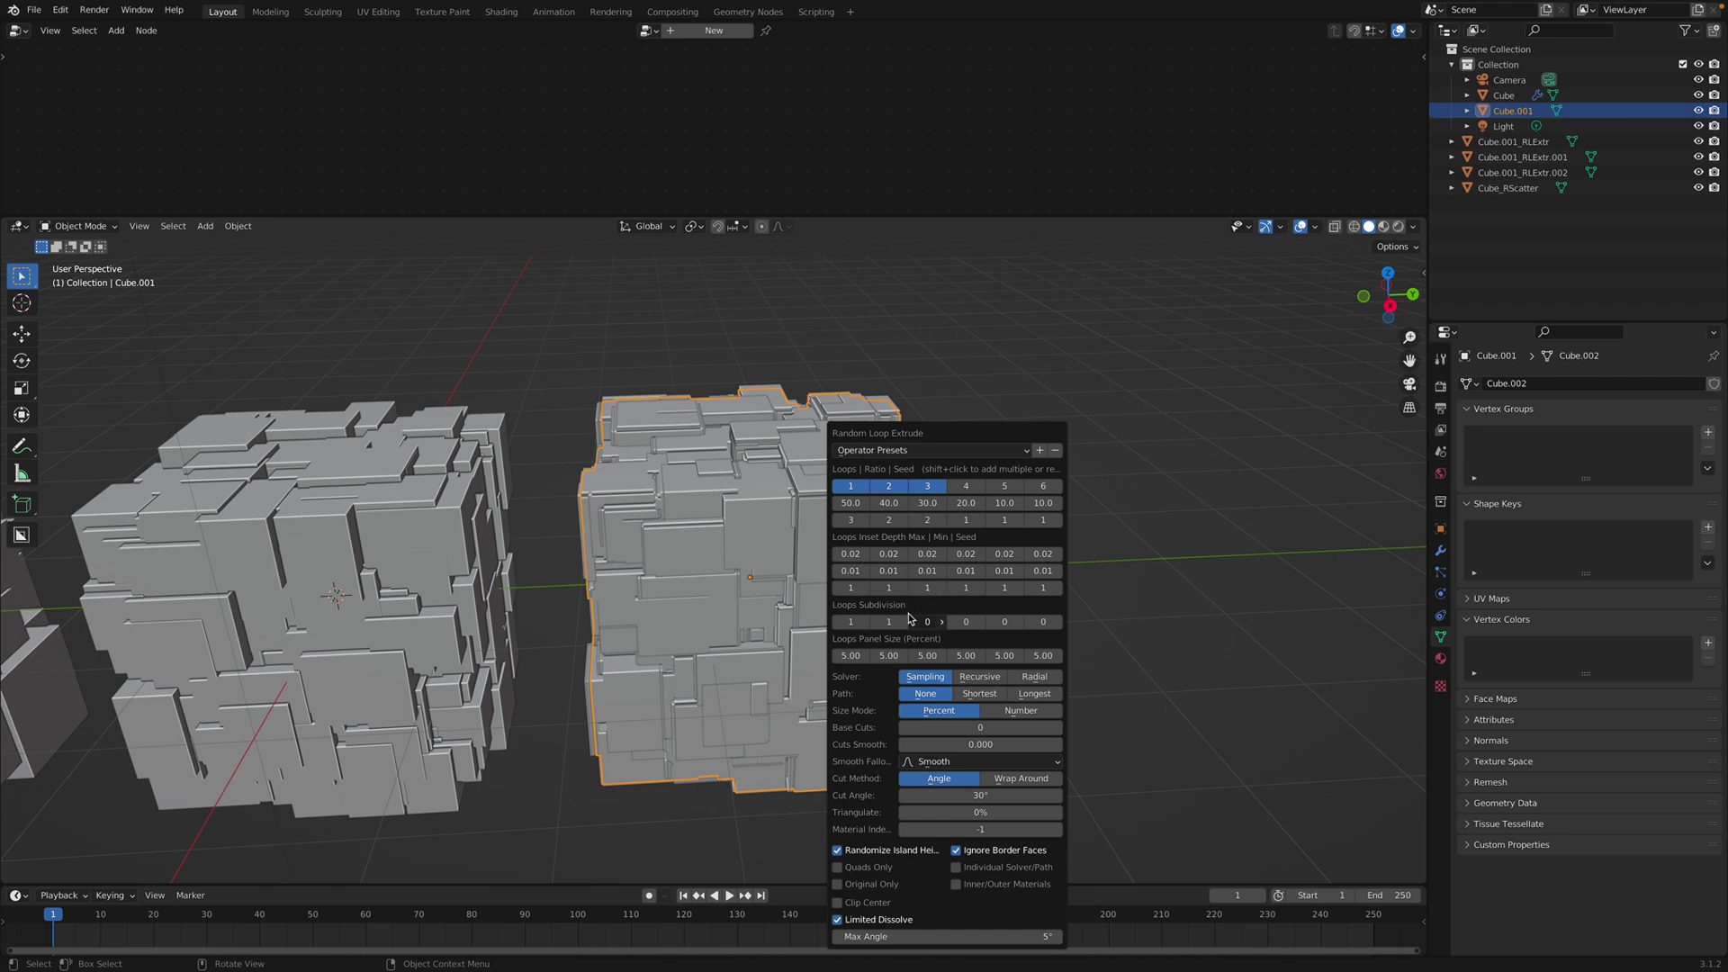
click(909, 619)
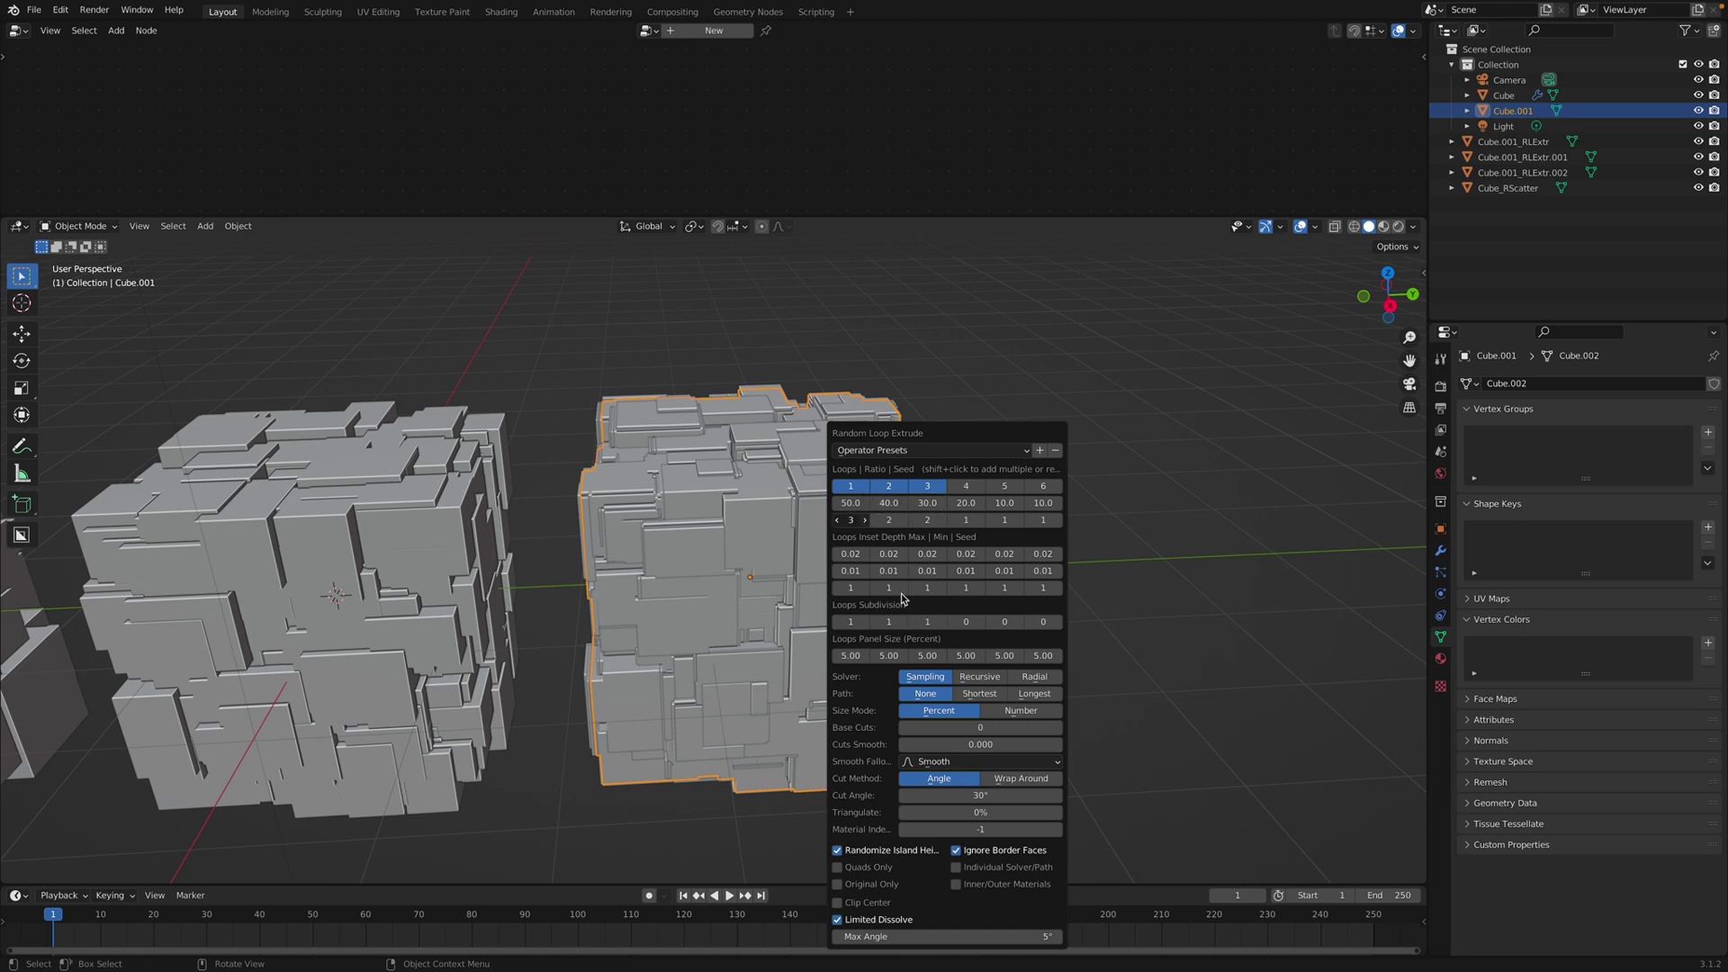
click(1056, 729)
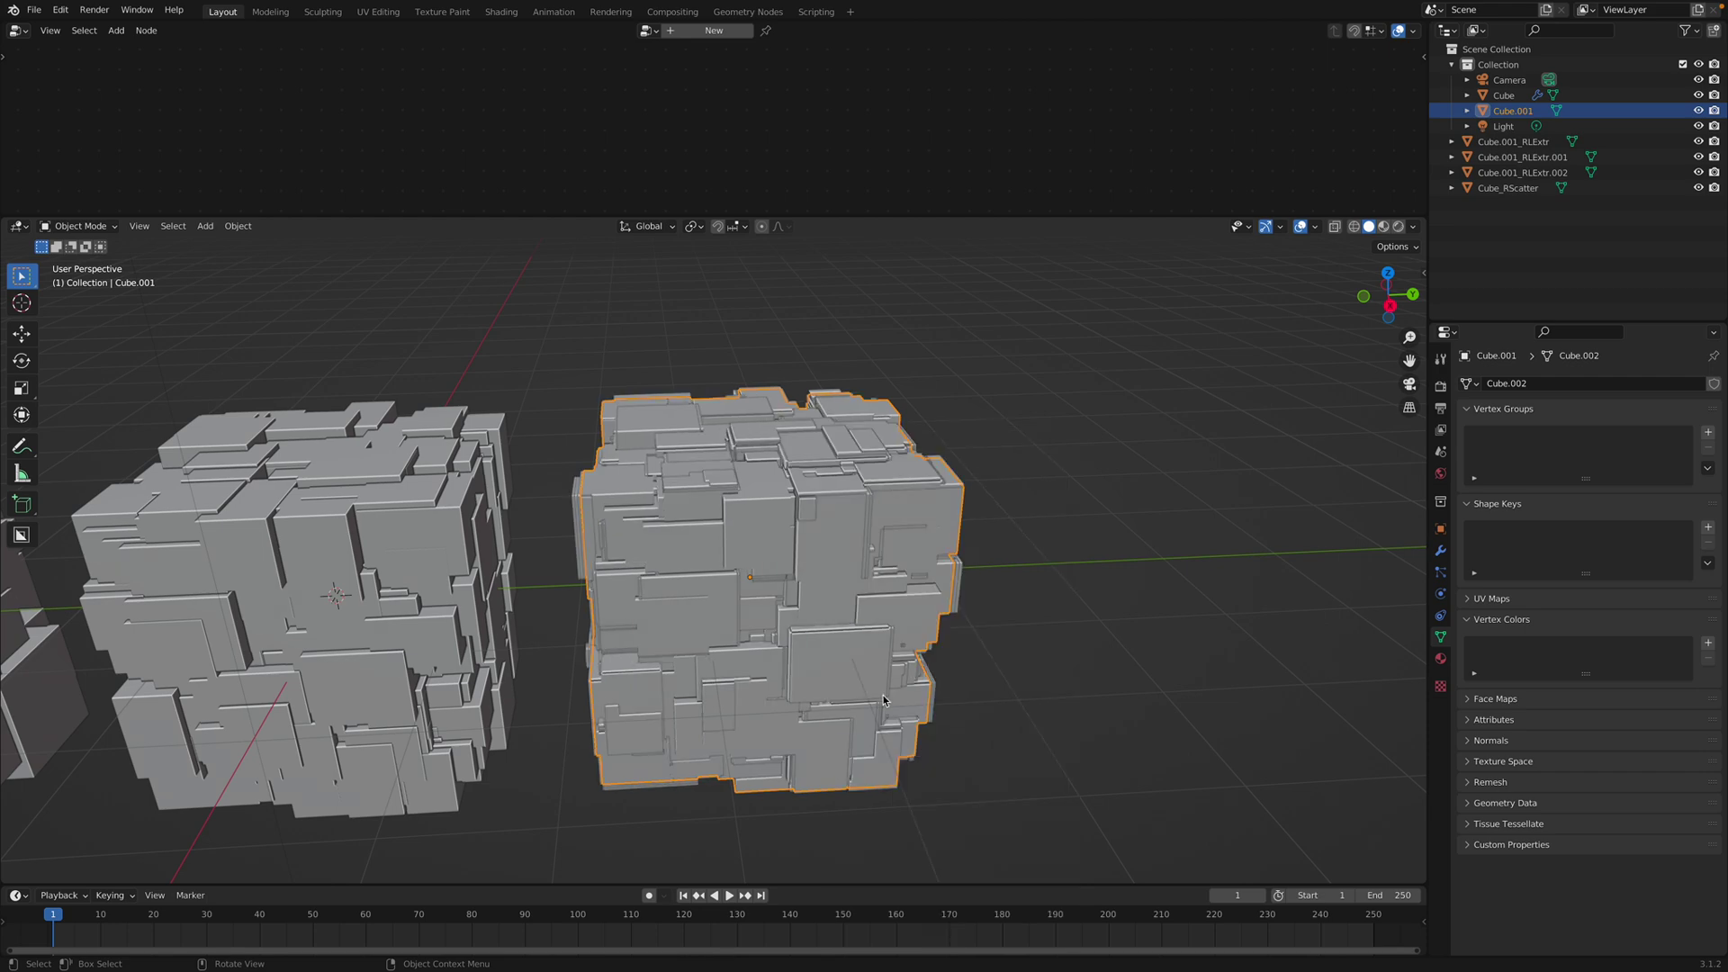
middle_drag(897, 493, 920, 501)
key(ctrl+s)
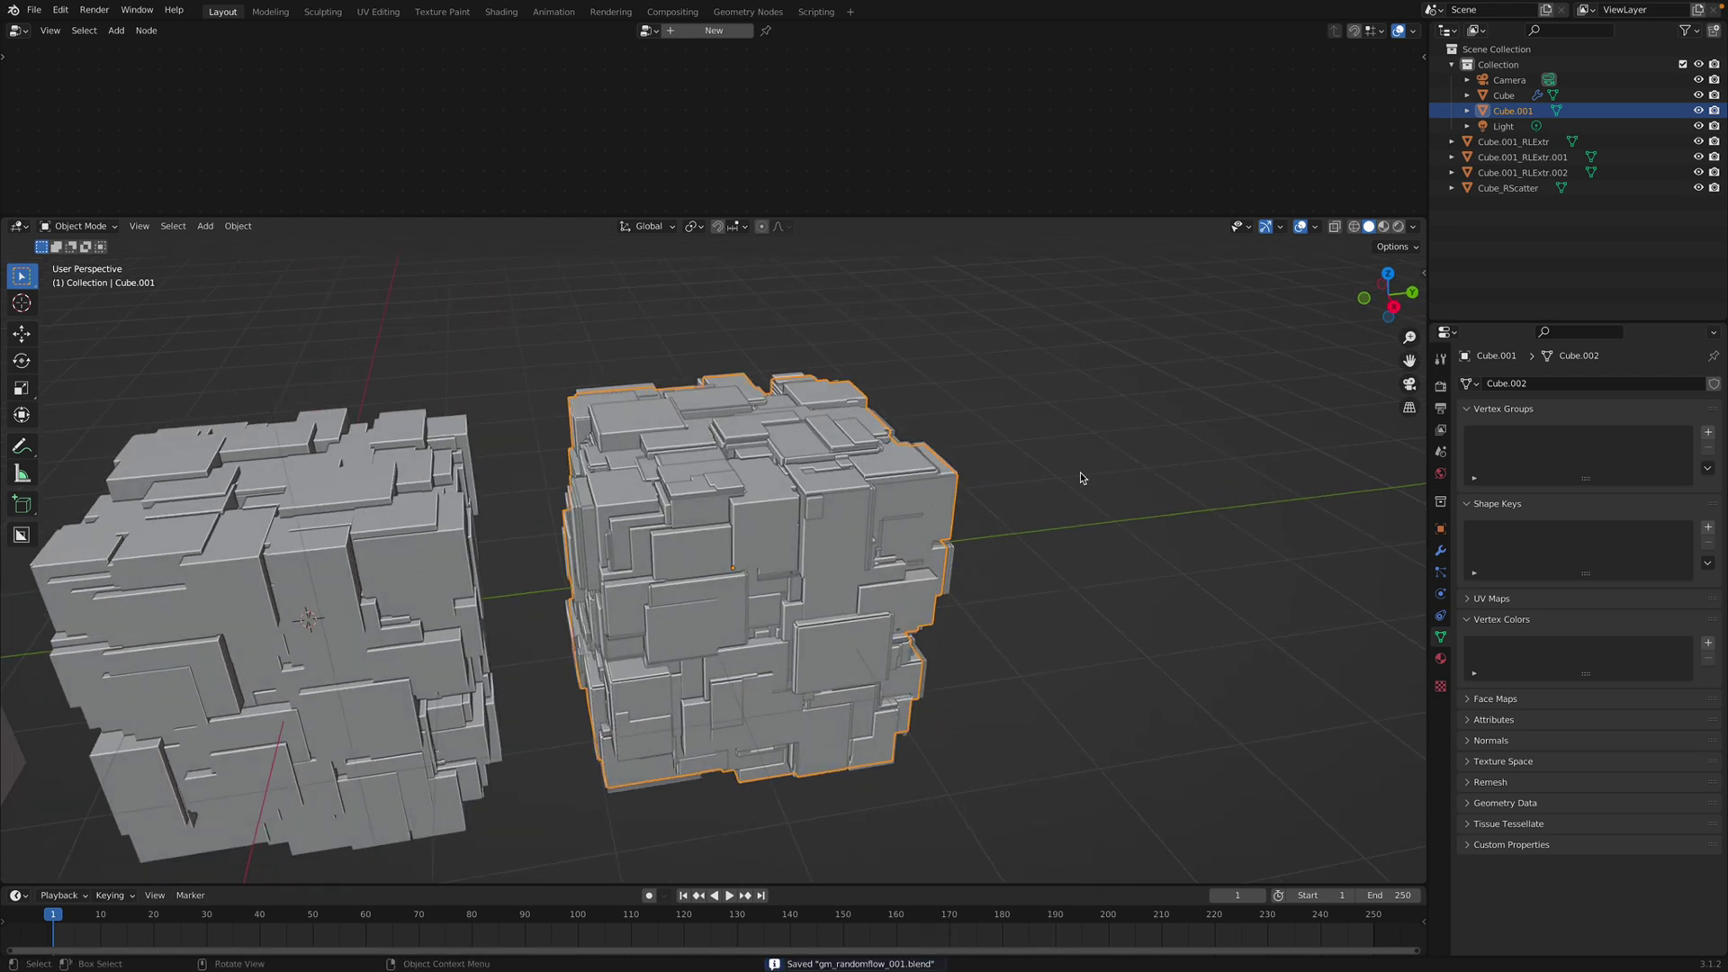
Step: Move the three extruded panel objects together along Y, clear of the converted cube, and save the file
middle_drag(1080, 478, 1134, 450)
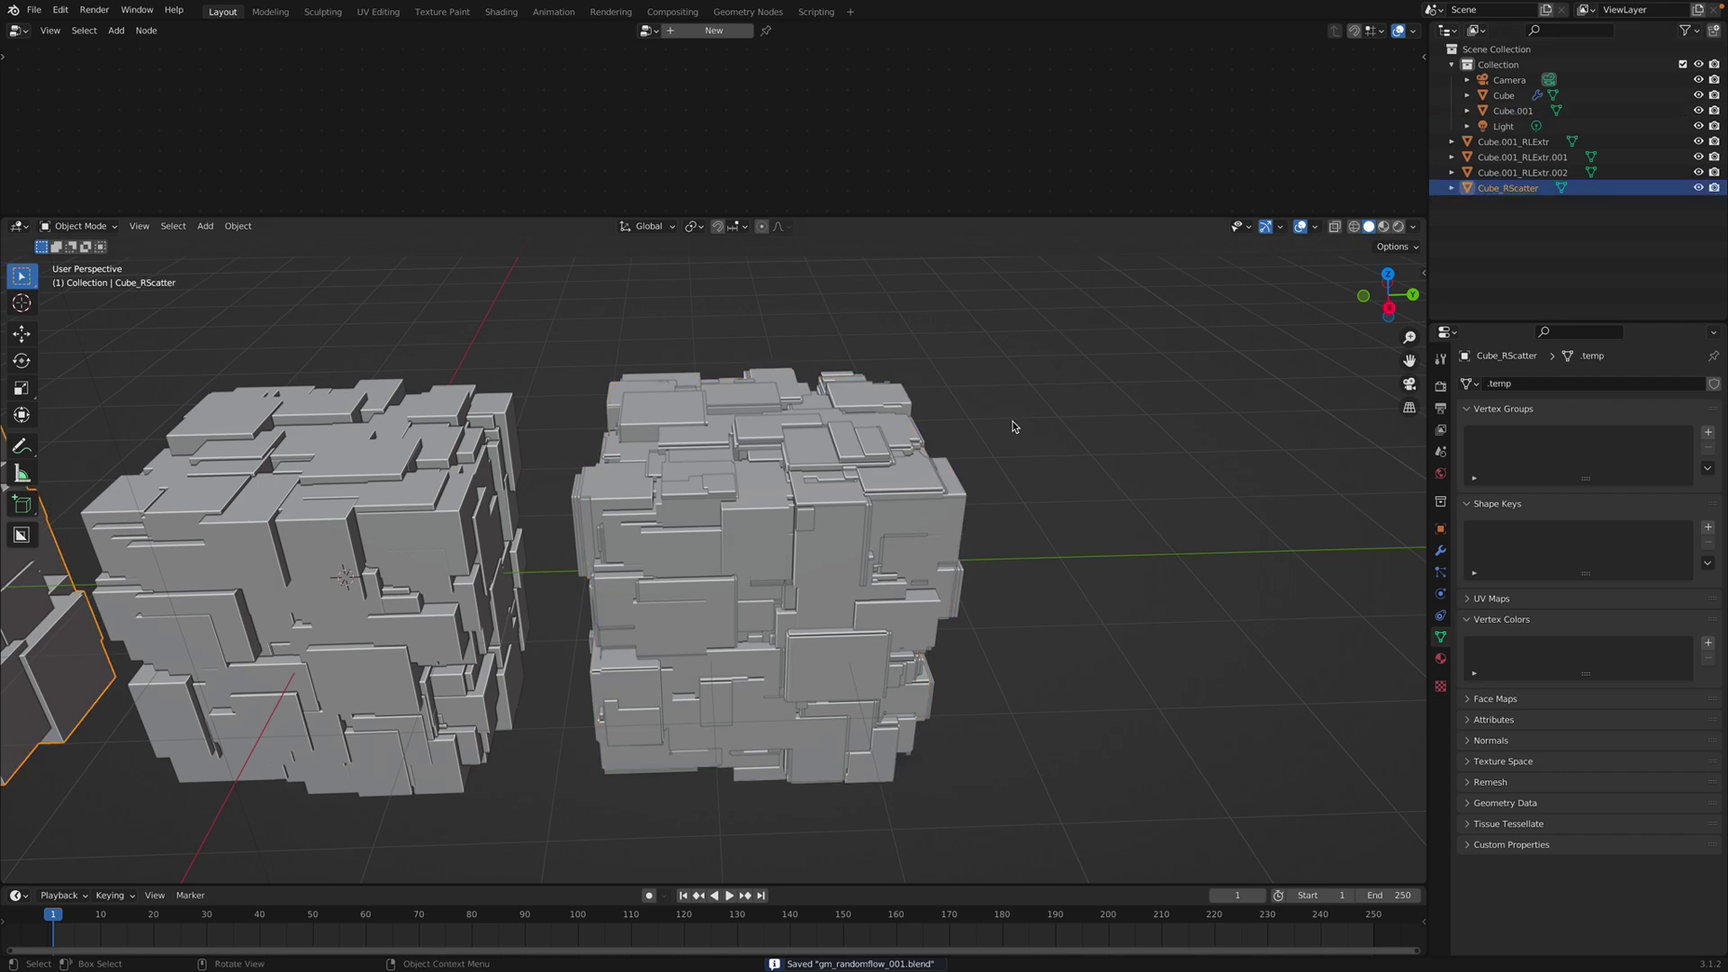
click(1523, 172)
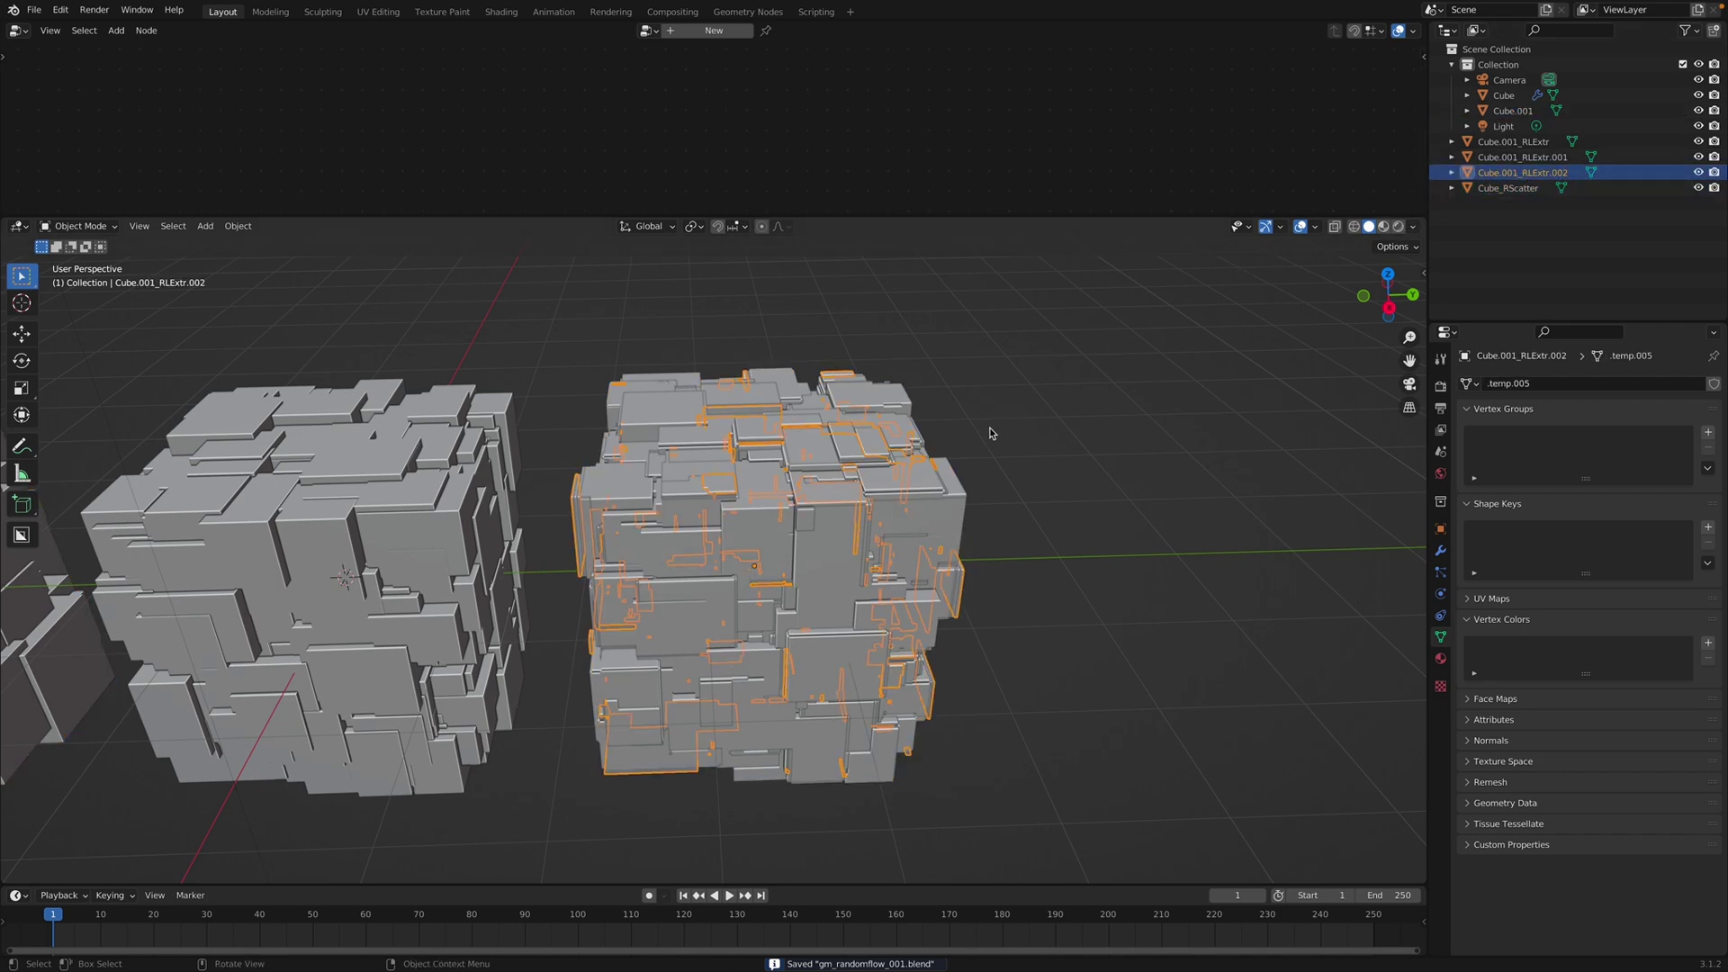
click(1523, 157)
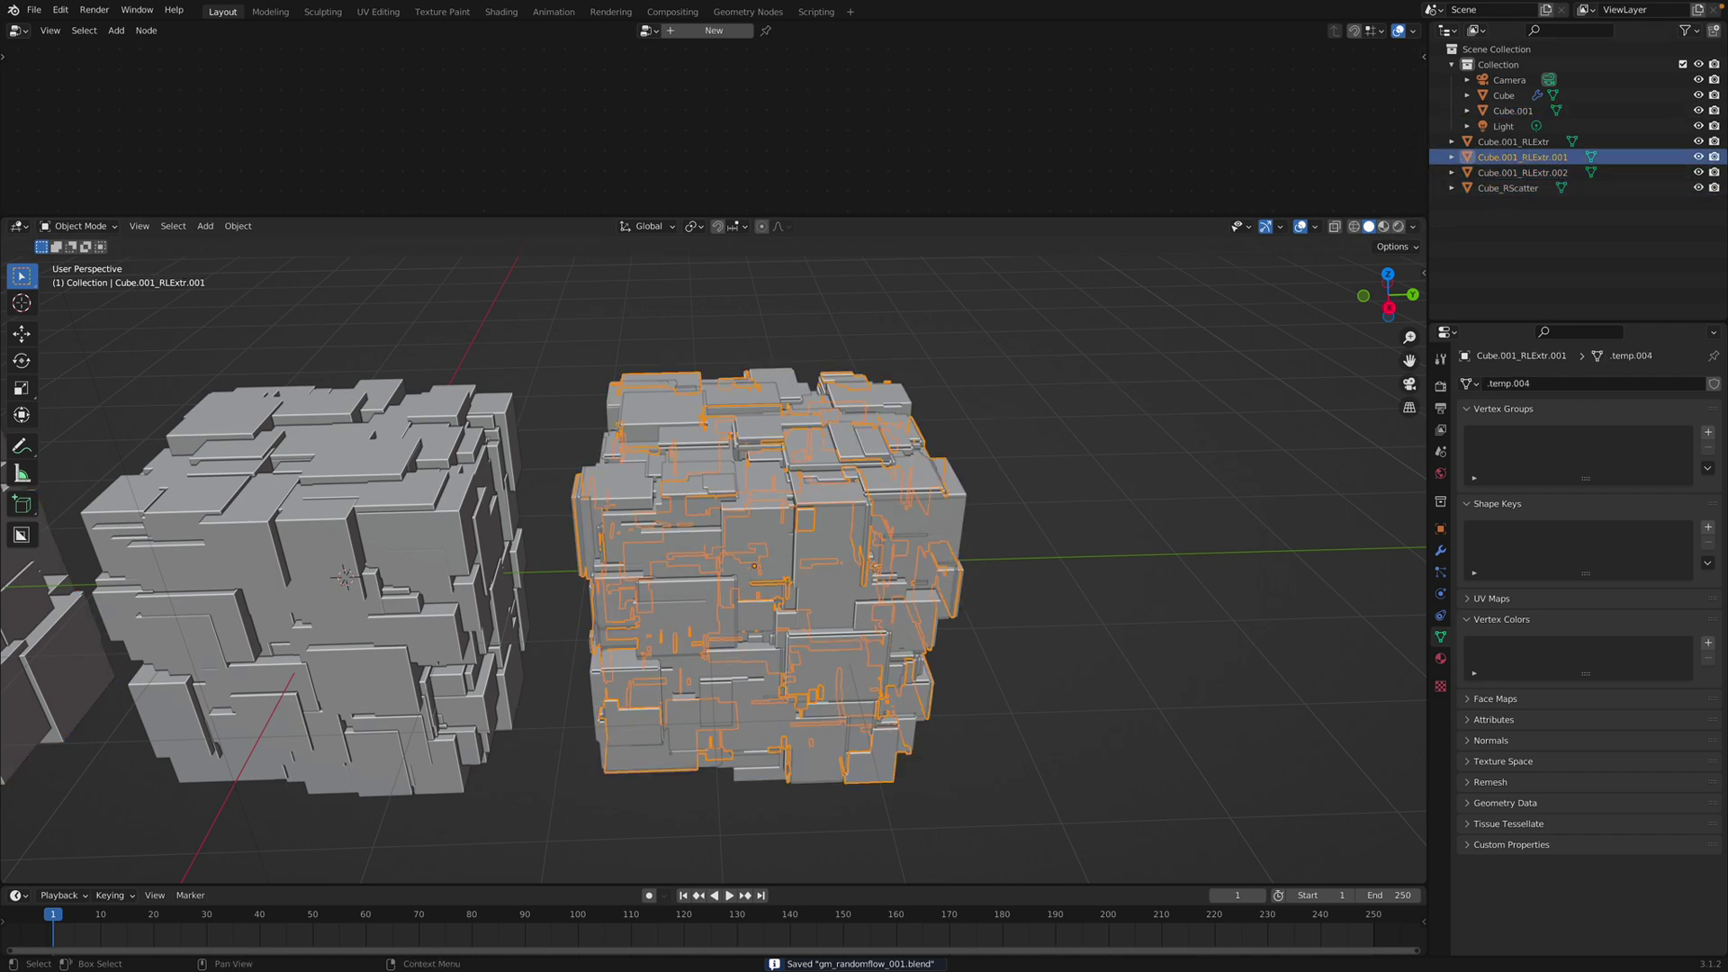
click(1520, 147)
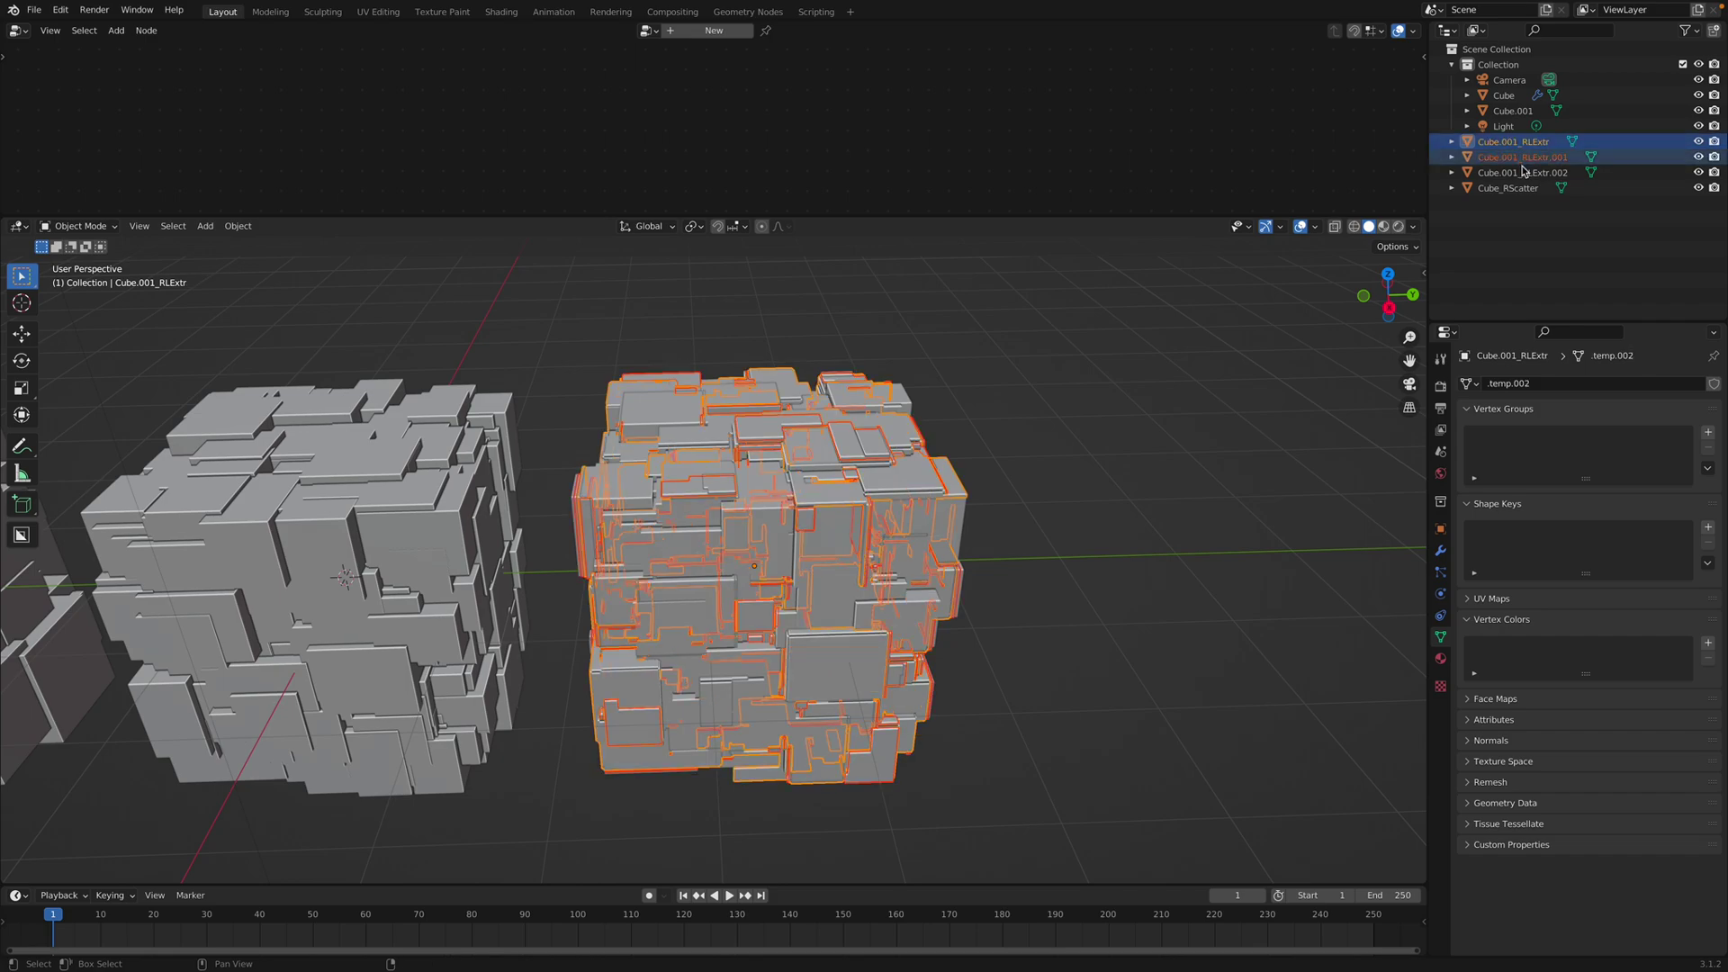
shift+click(1523, 171)
key(g)
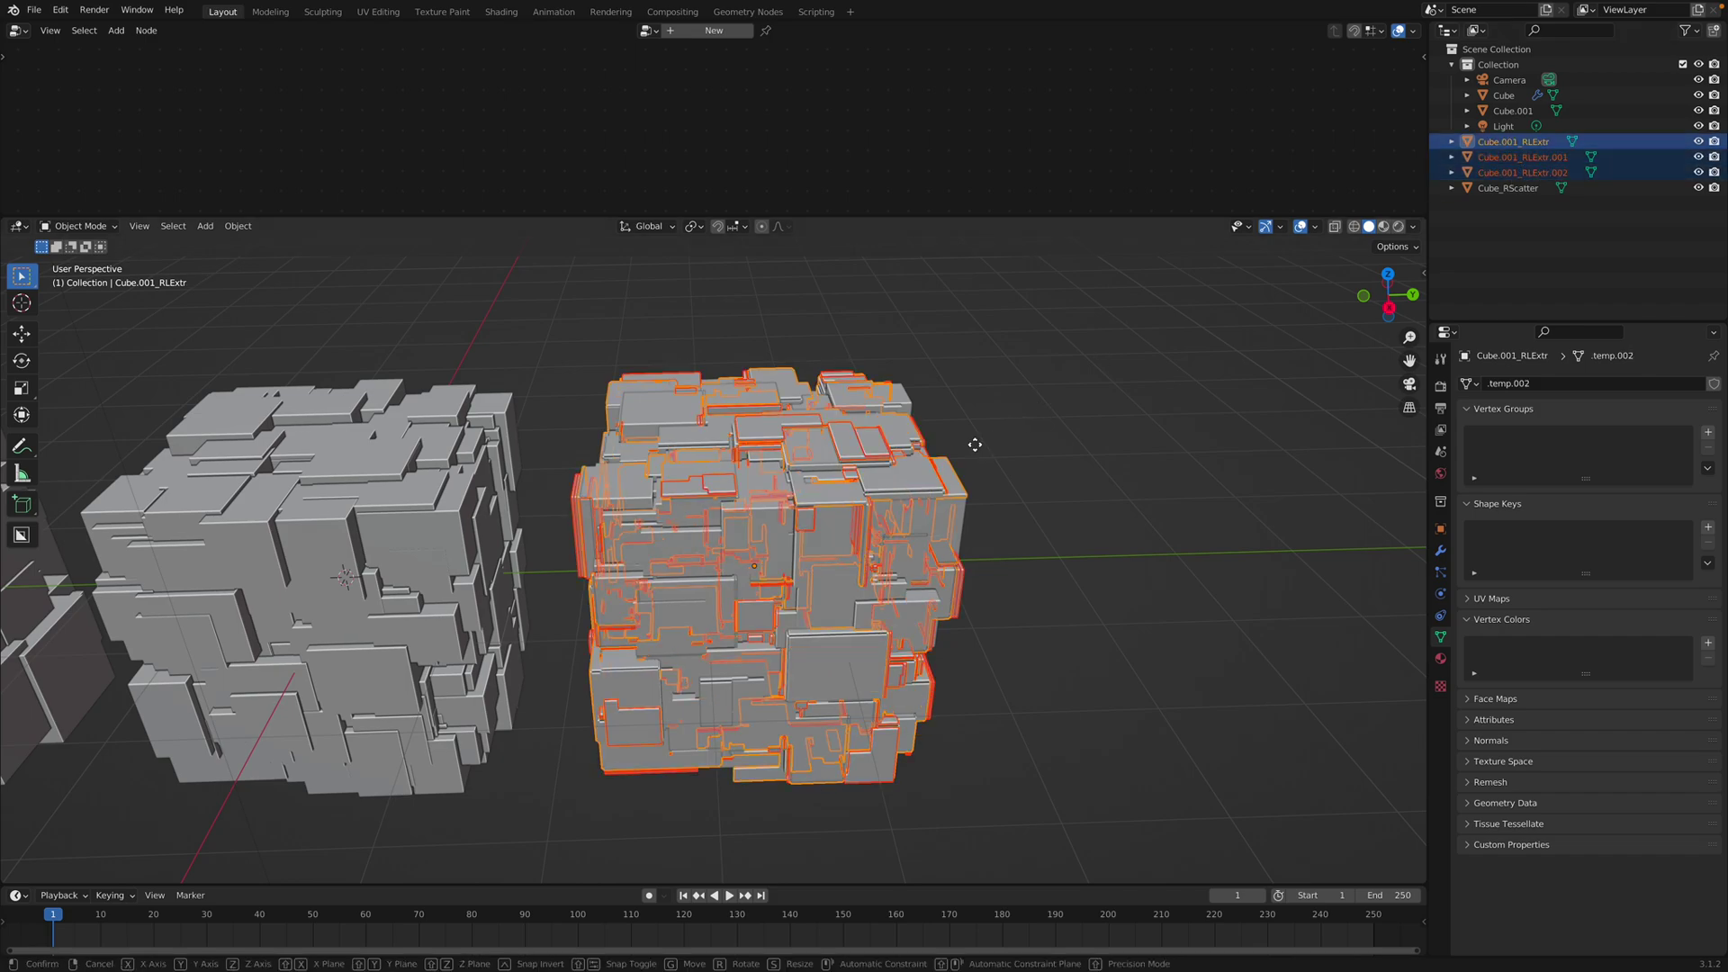
click(1323, 444)
shift+middle_drag(1206, 423, 983, 399)
key(g)
key(y)
click(1136, 412)
click(1130, 311)
key(ctrl+s)
Step: Box-select the three separated panel objects and run Random VColor on them
middle_drag(864, 415, 631, 551)
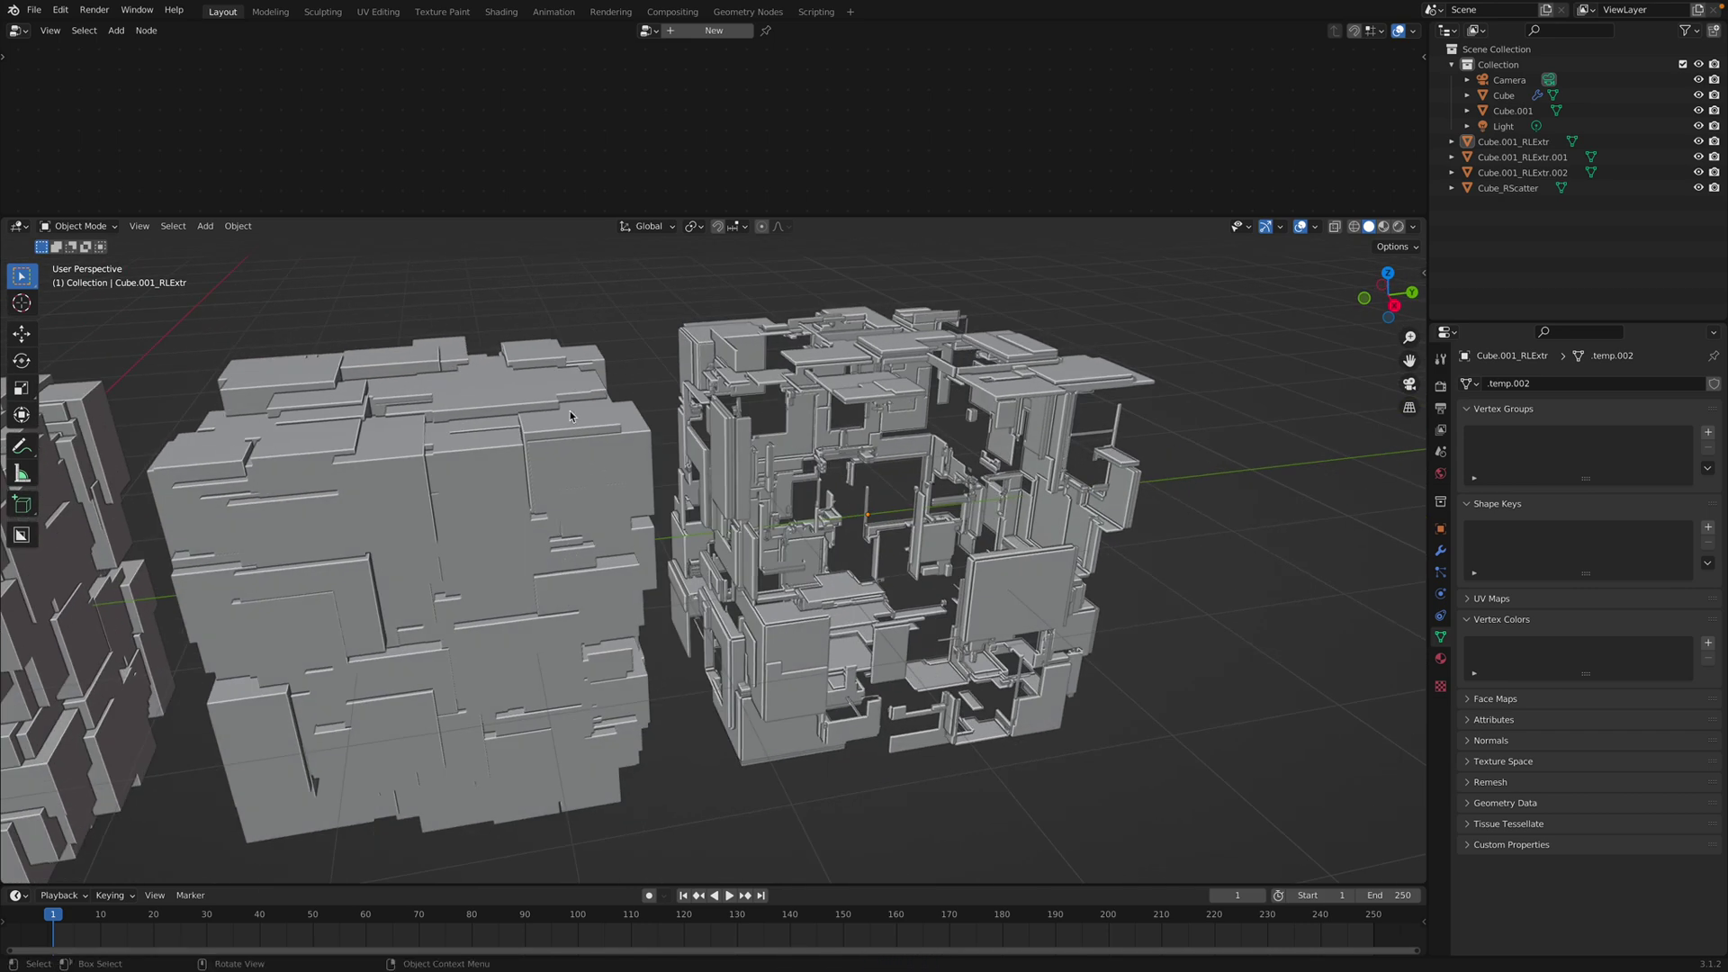
middle_drag(756, 516, 870, 489)
middle_drag(967, 382, 763, 361)
key(ctrl+s)
scroll(775, 360, down, 1)
key(a)
key(alt+a)
drag(692, 308, 1101, 718)
middle_drag(1098, 702, 1064, 578)
key(shift+q)
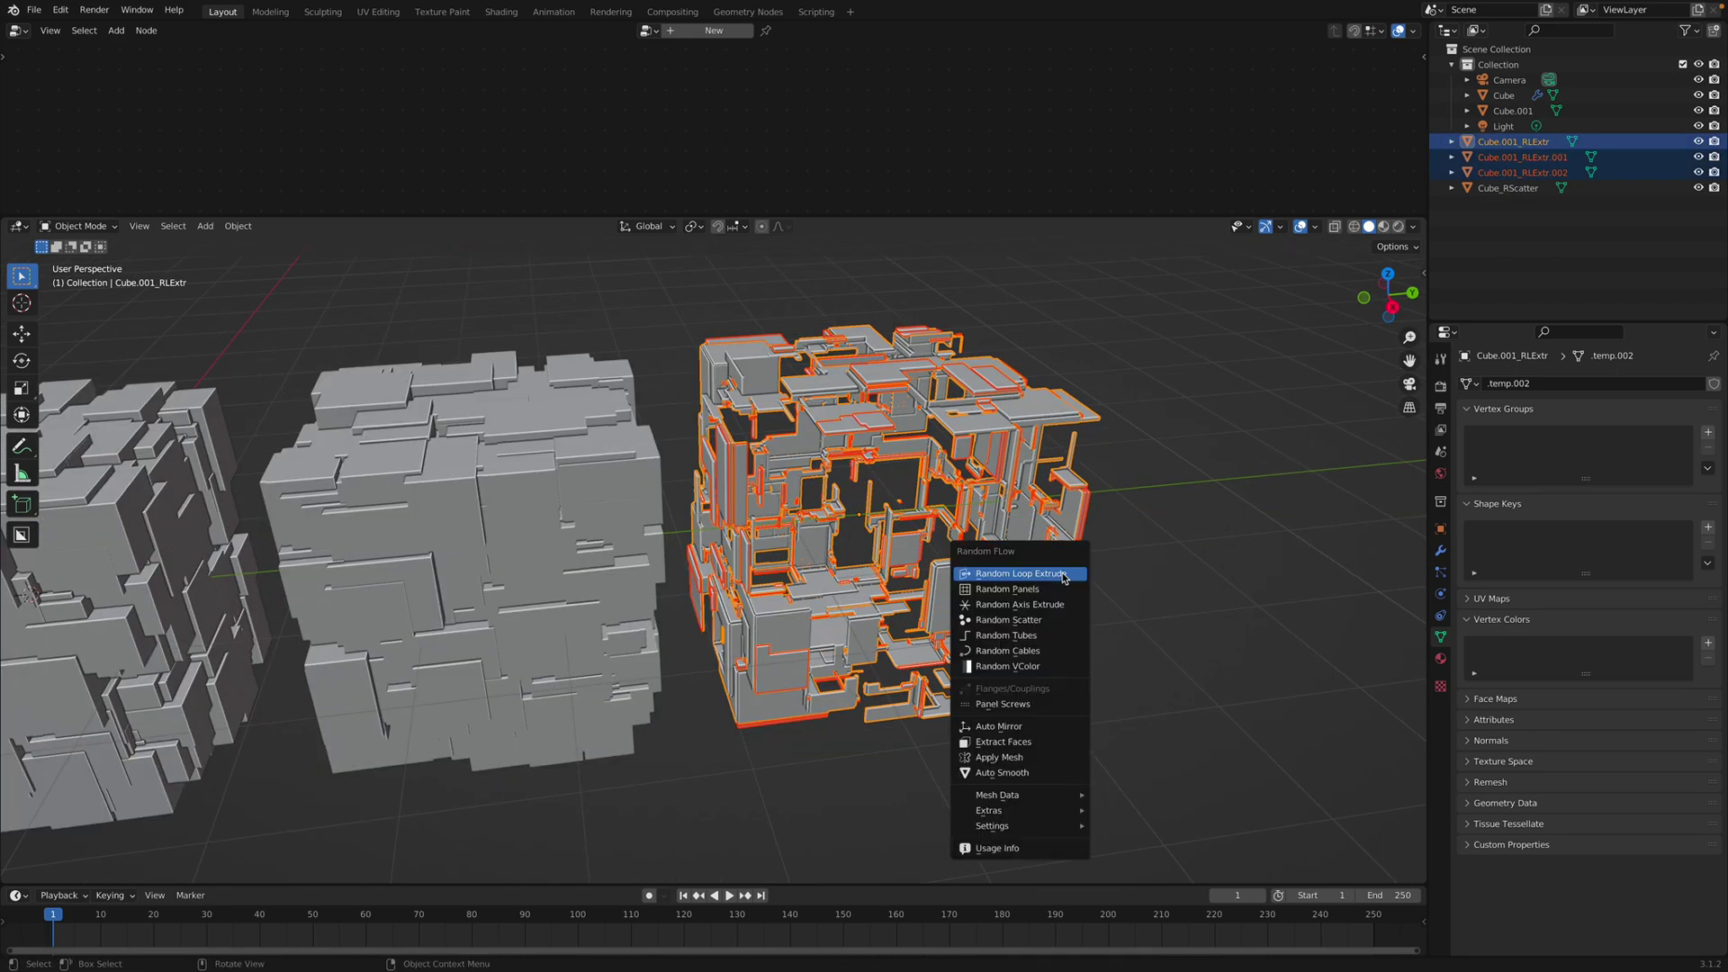
click(1054, 666)
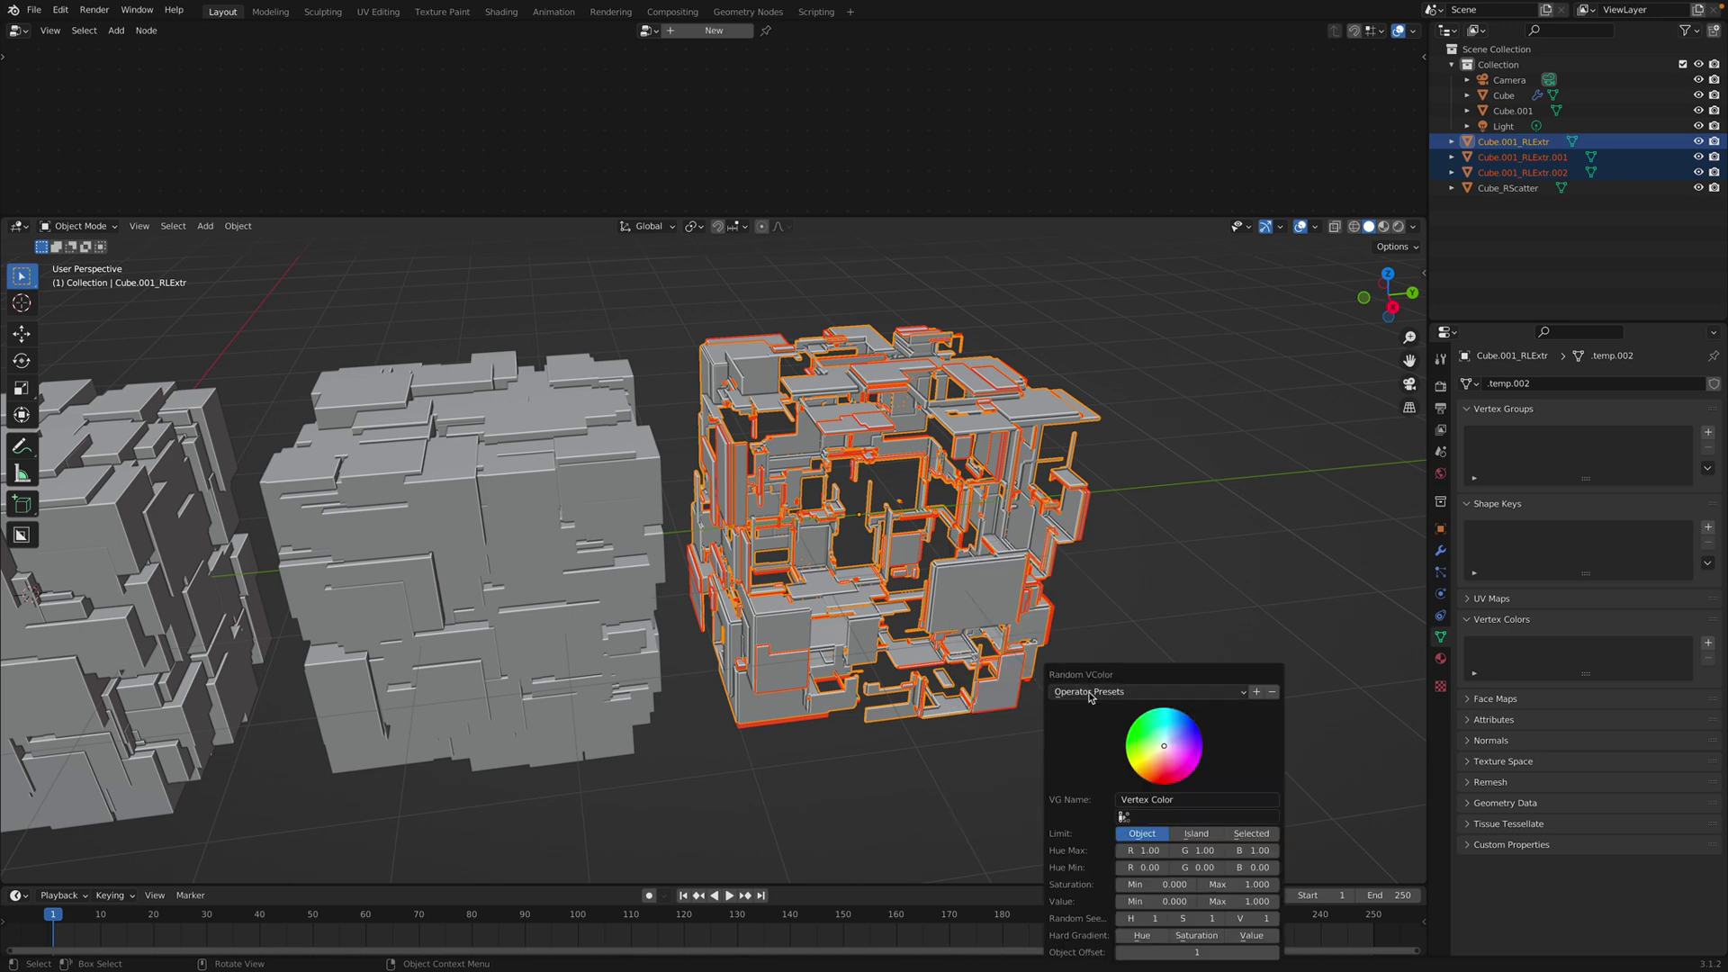
Step: Try the Object and Island limits for the random vertex colors
click(1179, 833)
click(1236, 832)
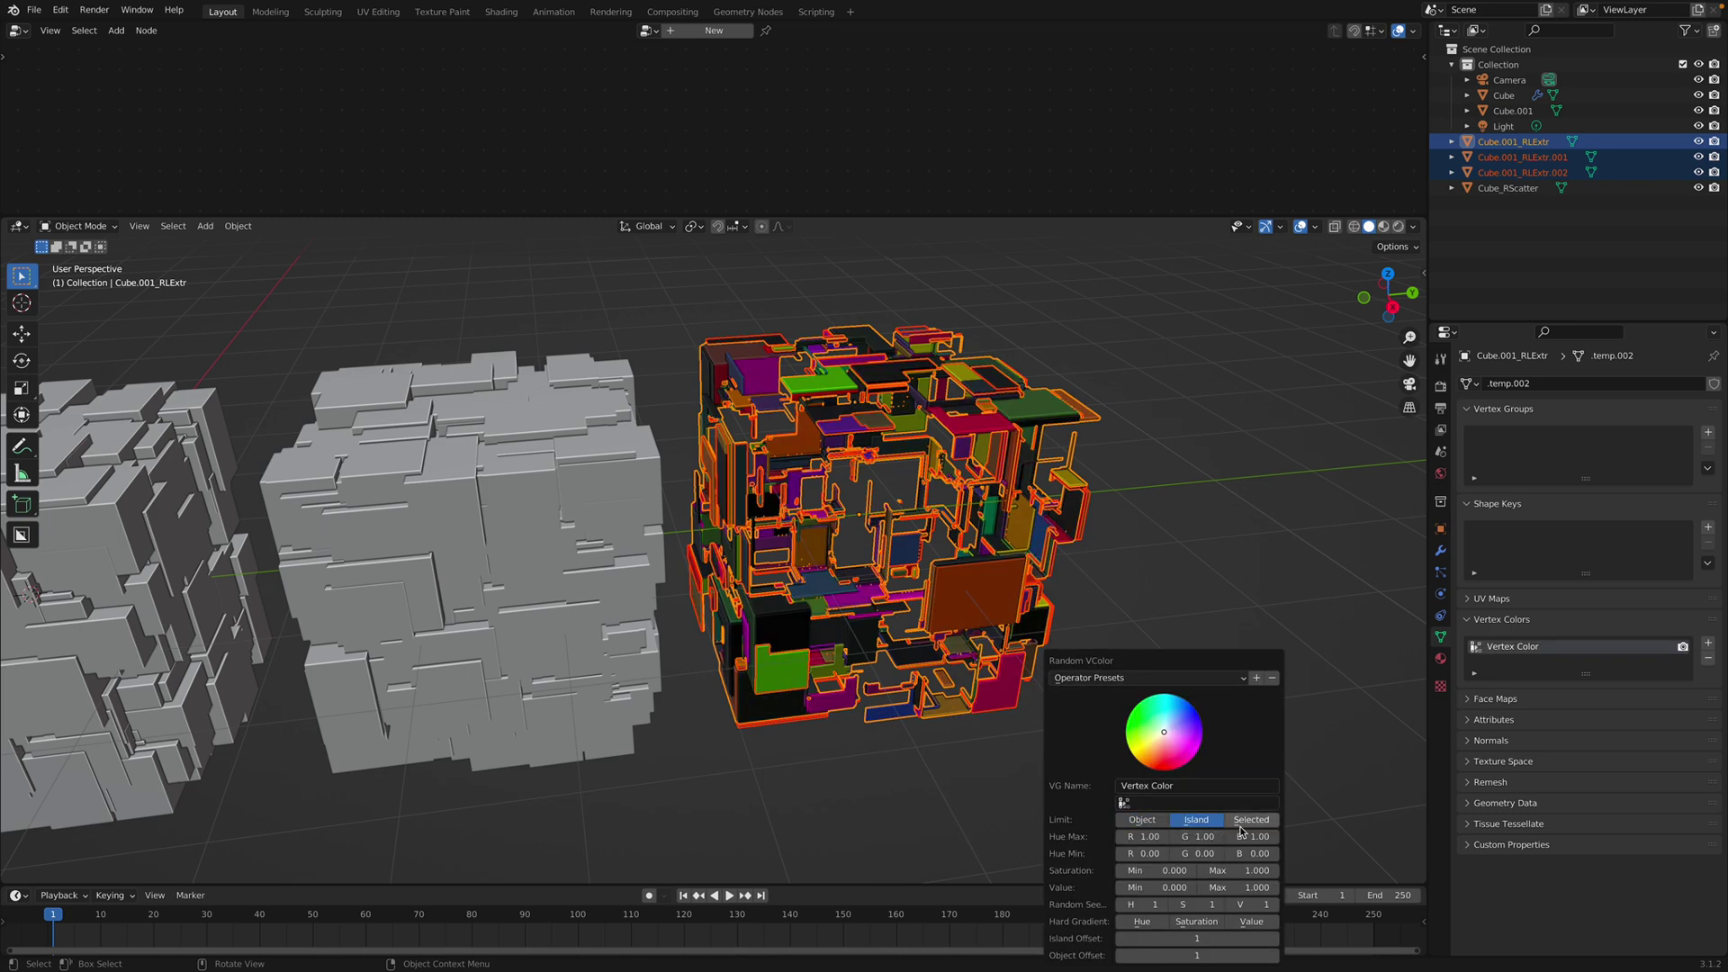
click(1142, 799)
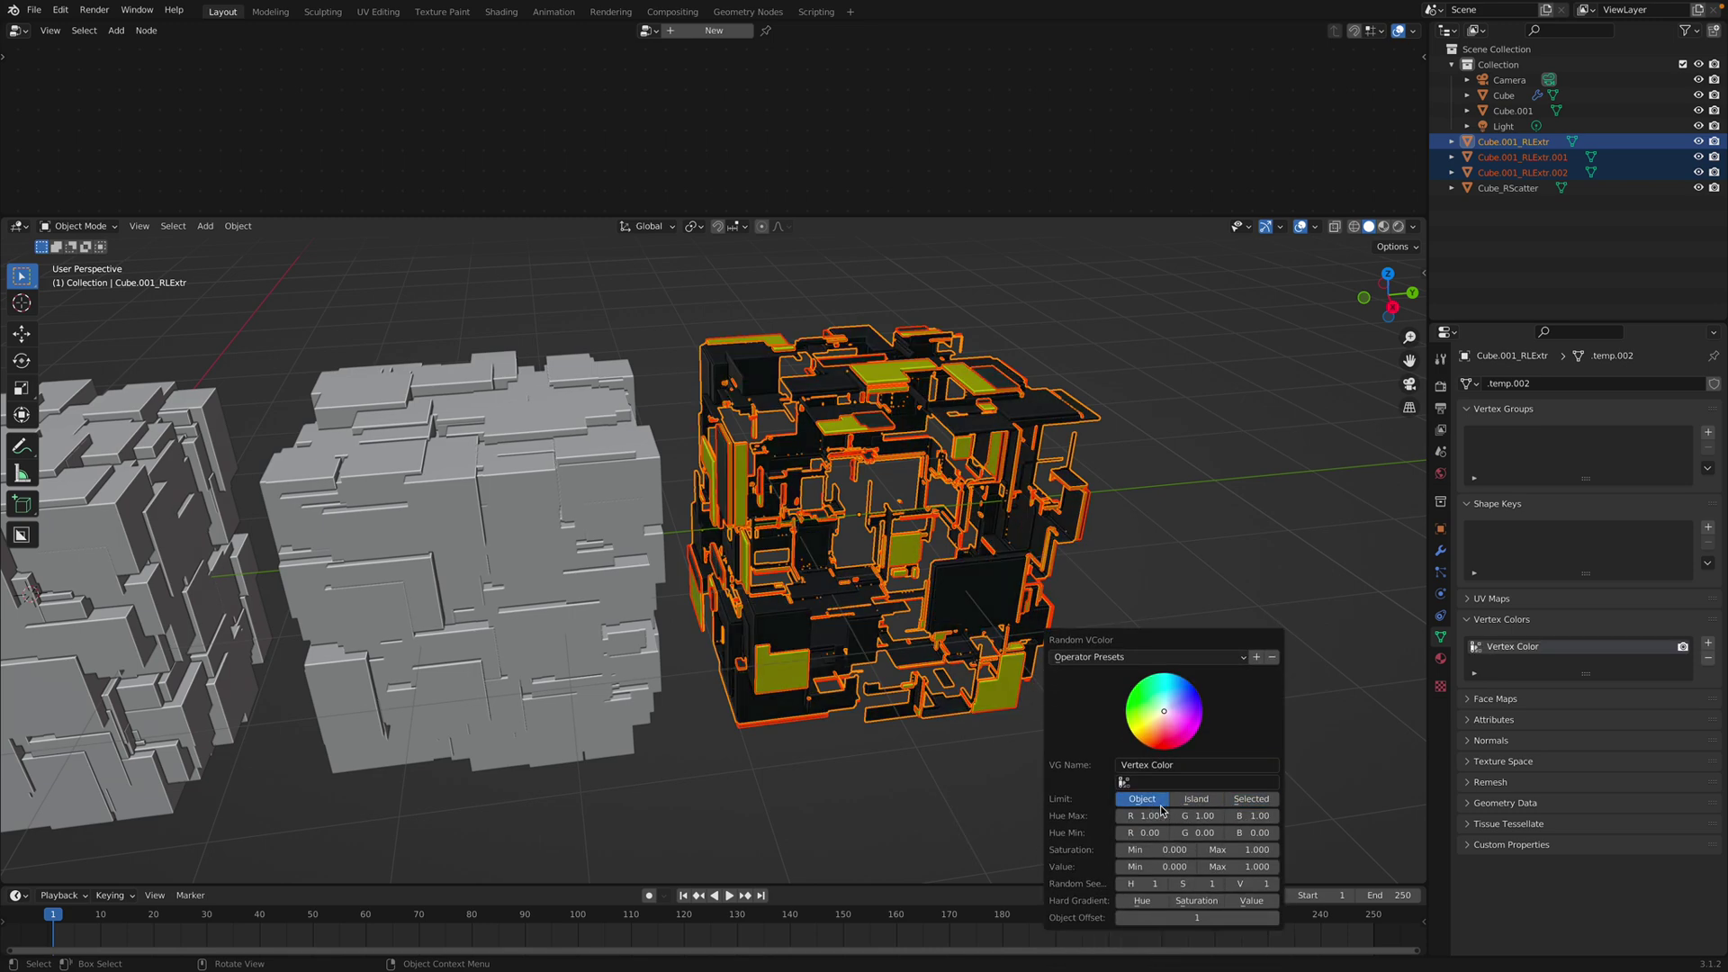
click(1197, 800)
click(1251, 799)
click(1143, 799)
Step: Set Random VColor's minimum value to 0.894 and its hue, saturation and value seeds to 521, 365 and 399
drag(1151, 884, 1332, 884)
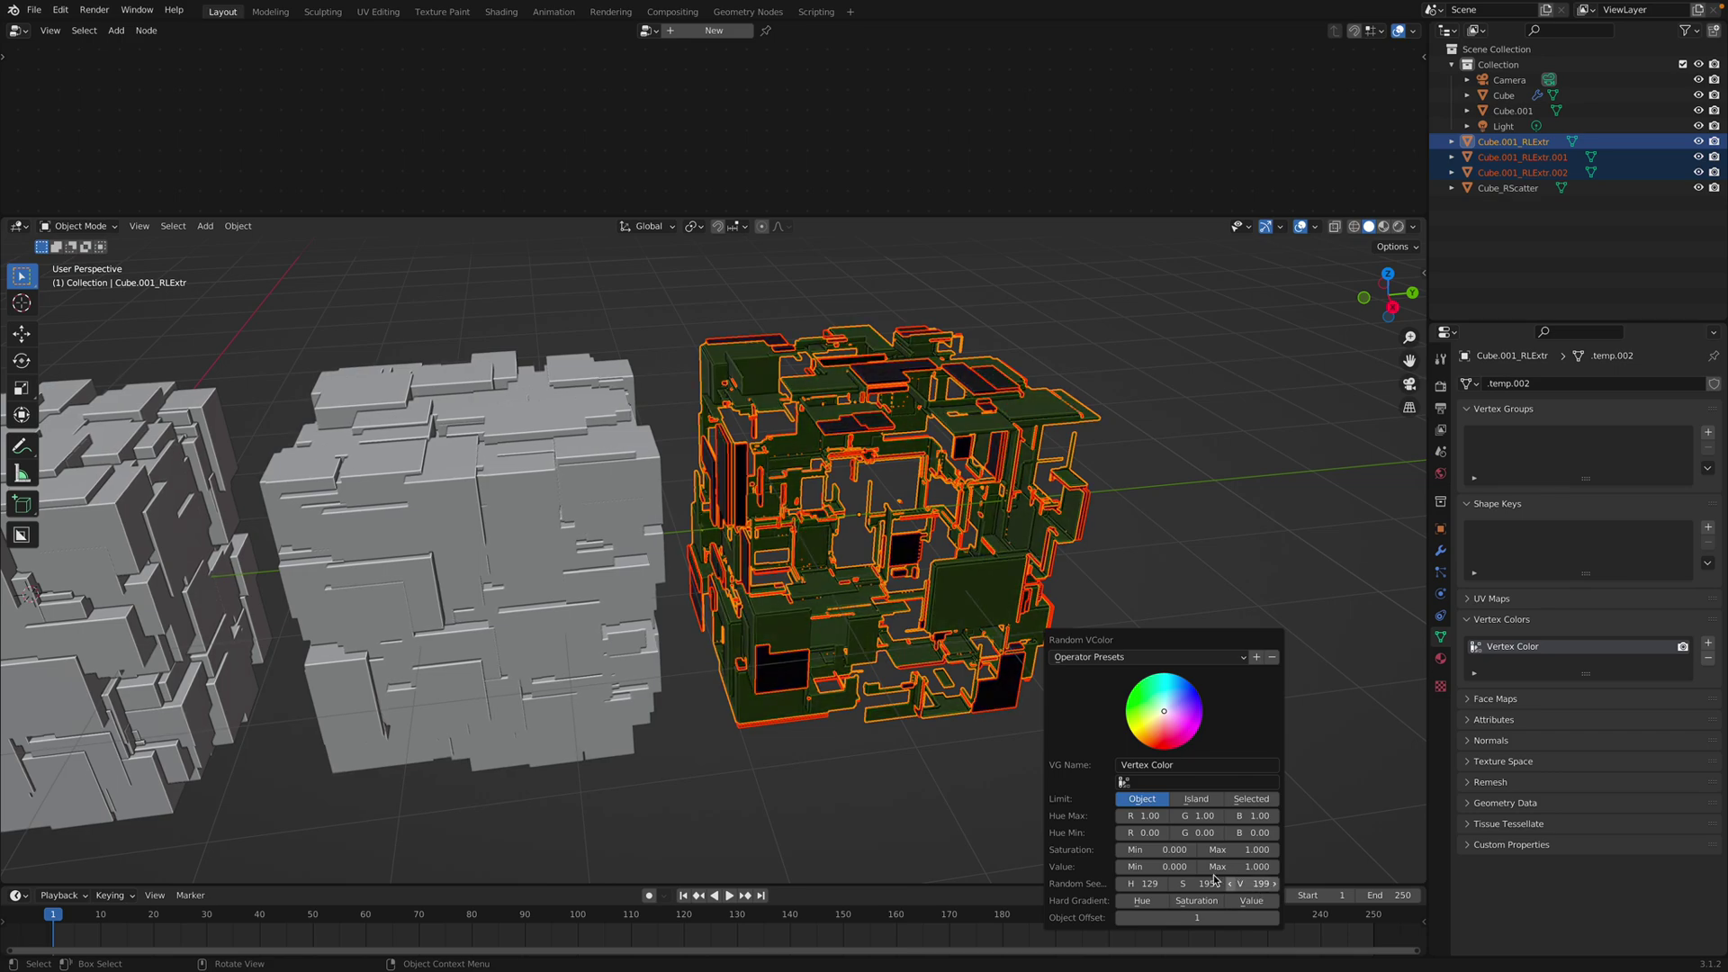
click(1167, 868)
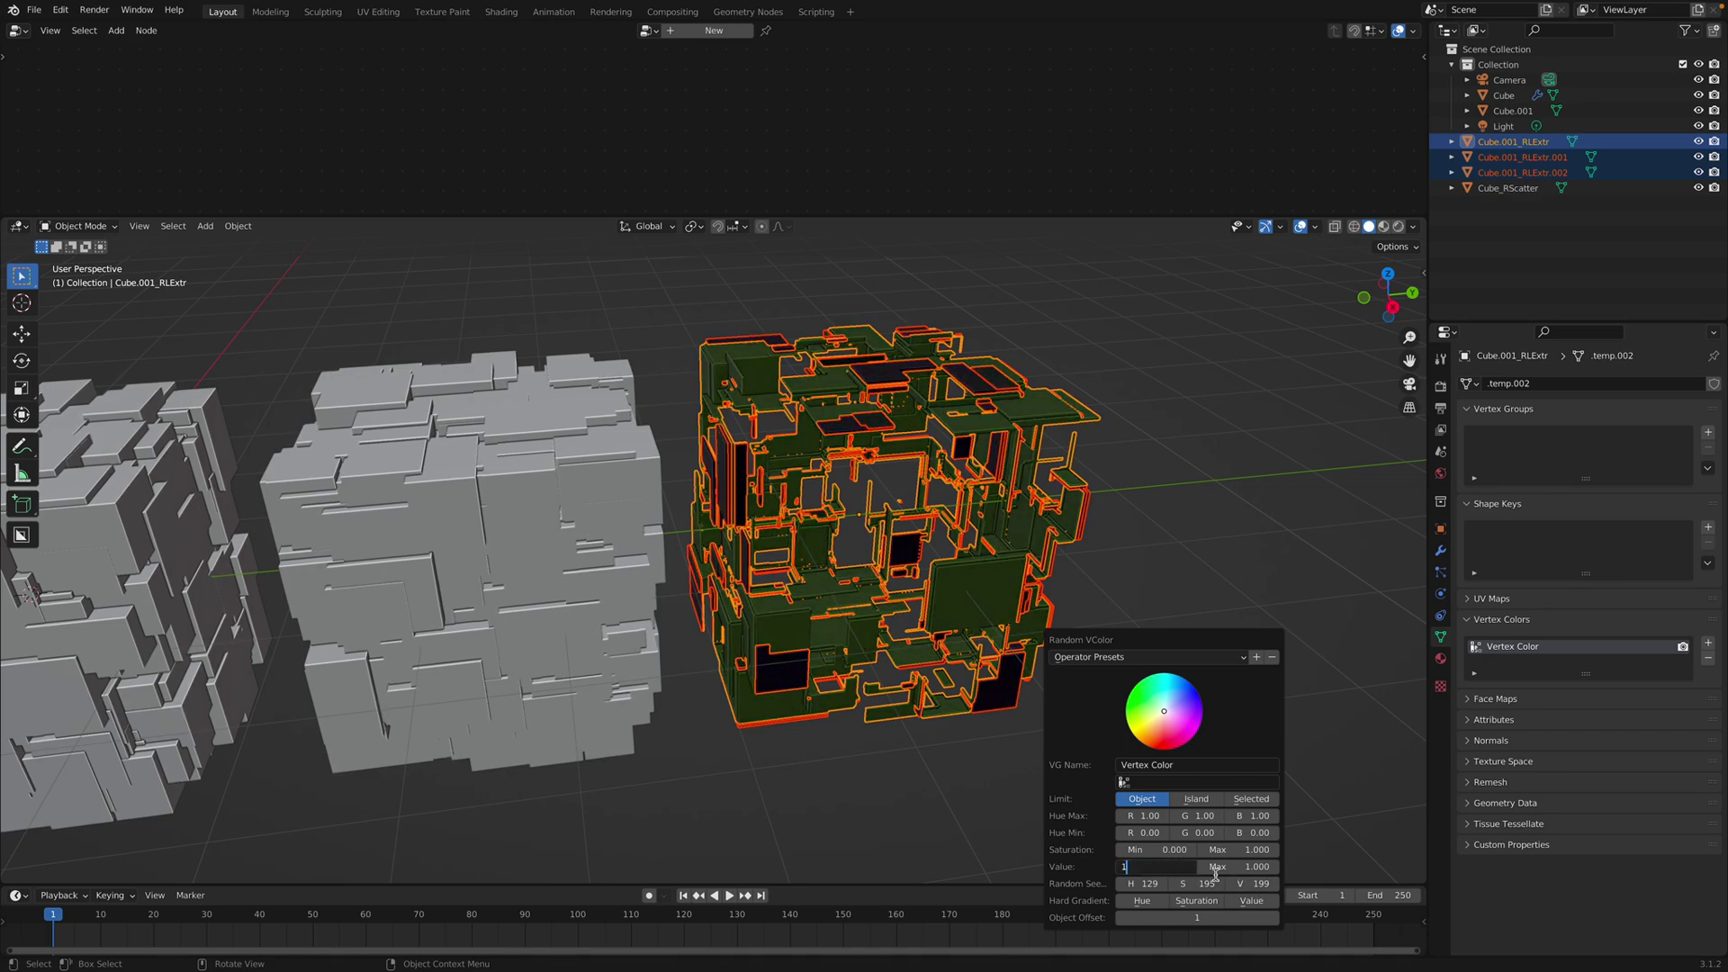
text(1)
key(Return)
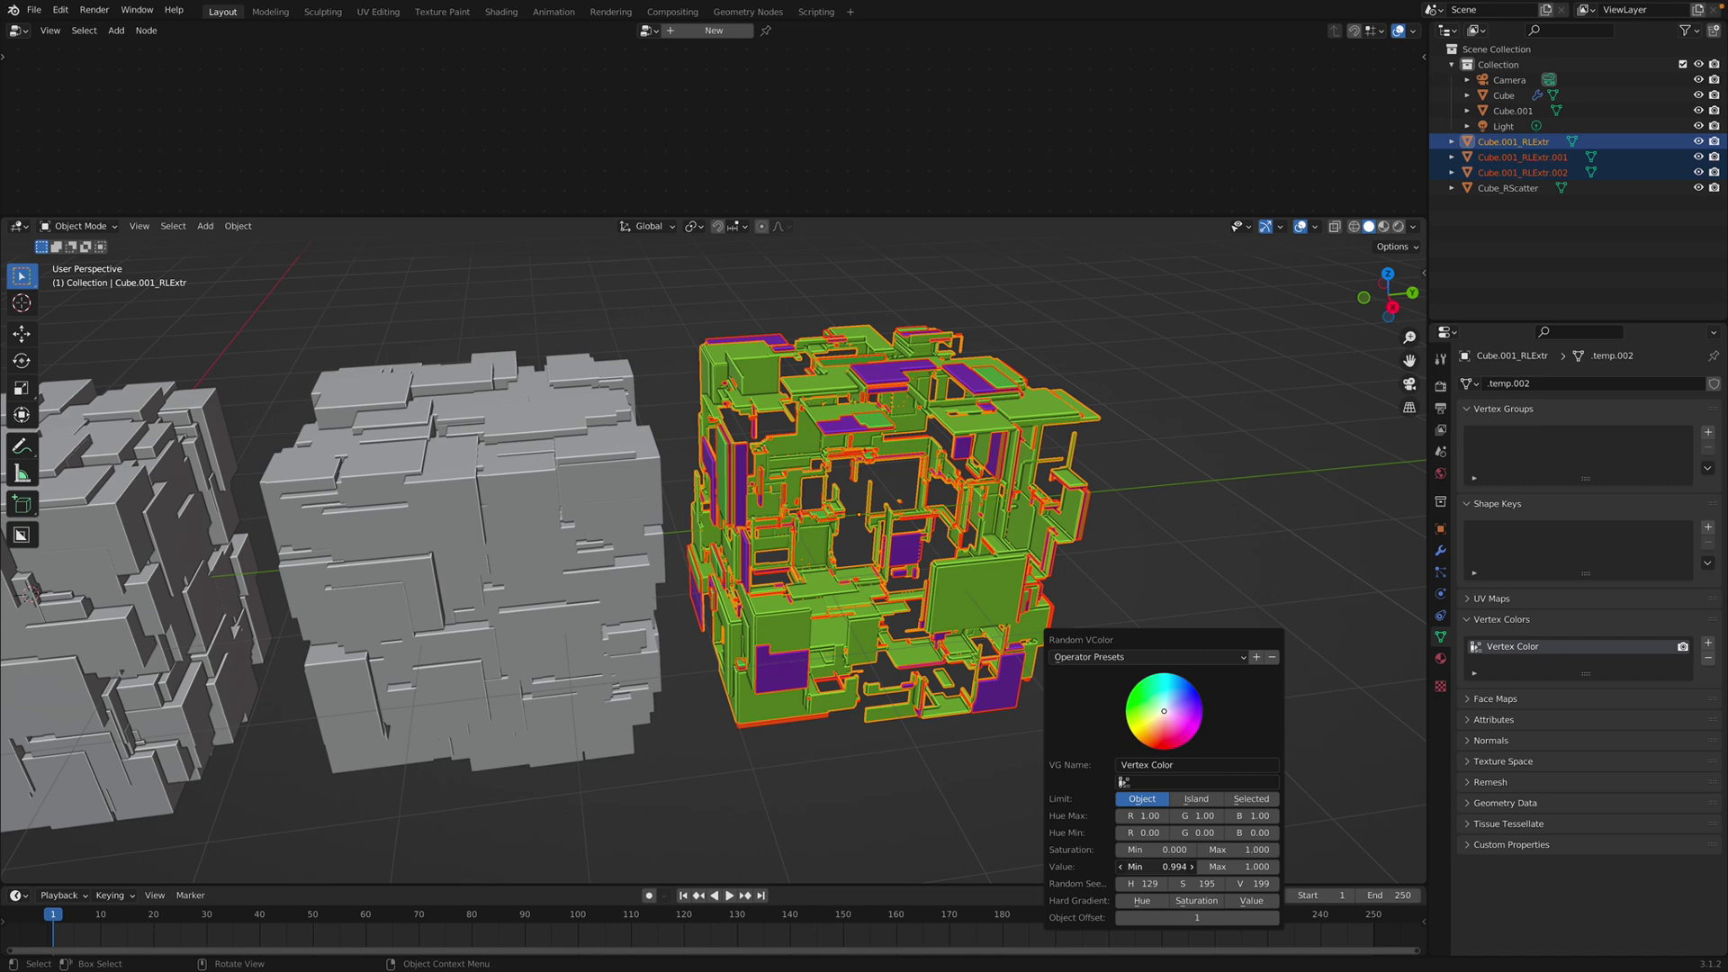
drag(1156, 867, 1267, 884)
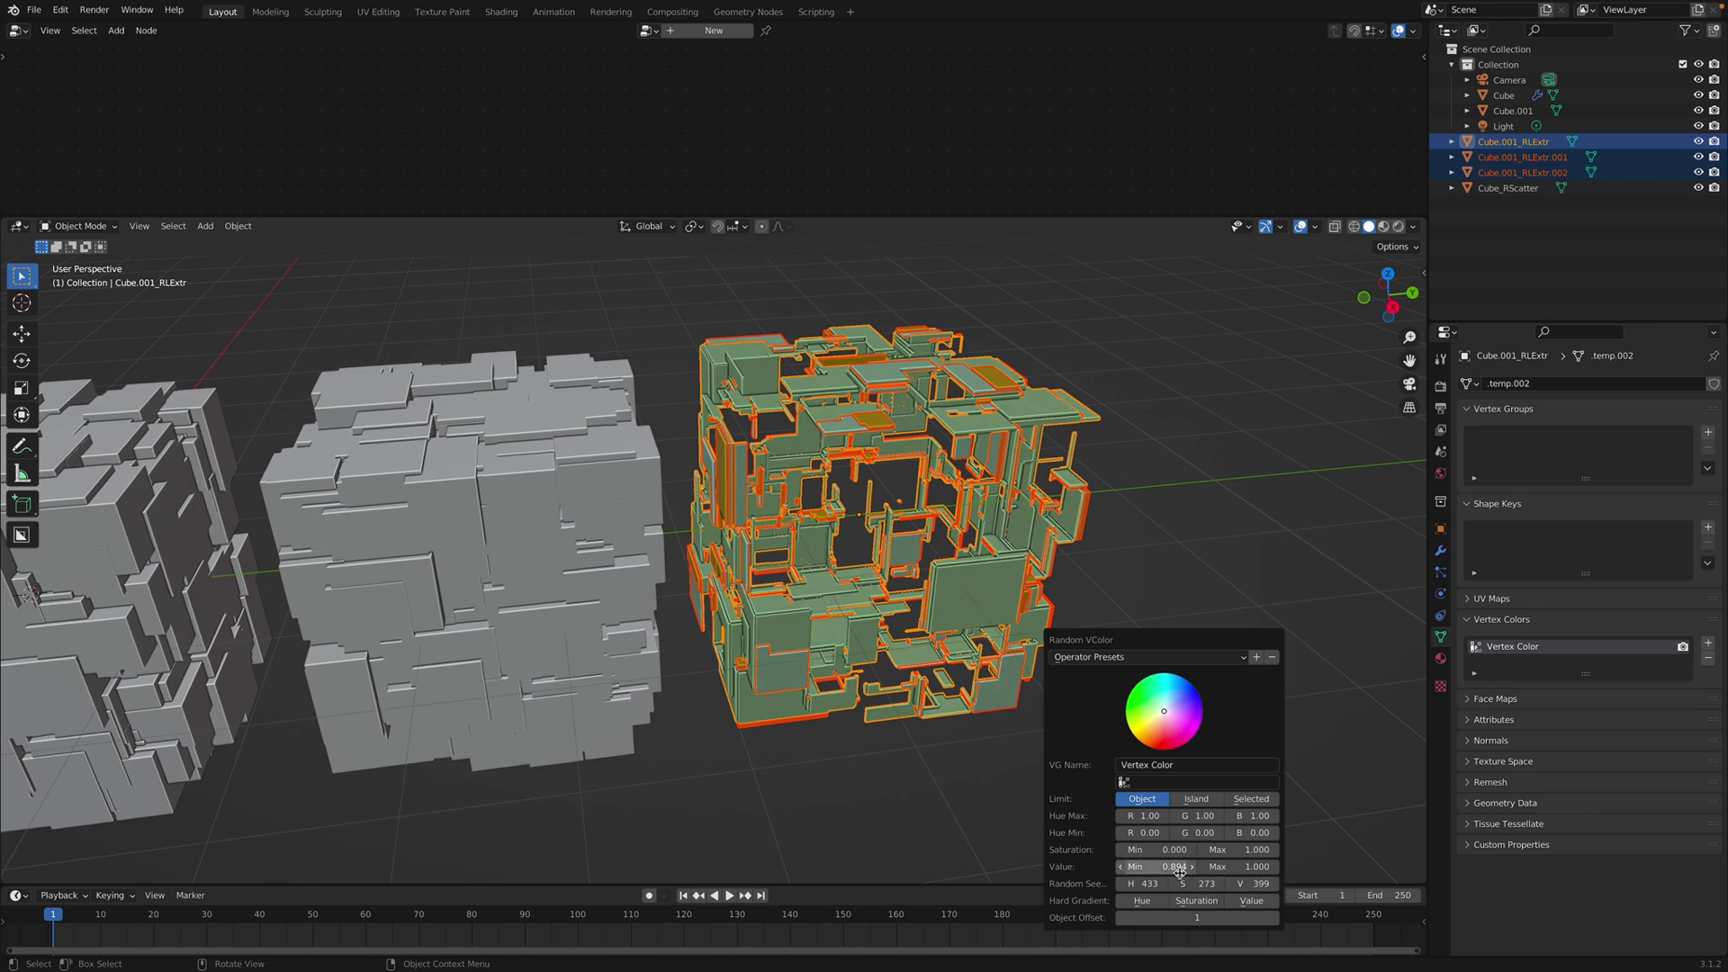
drag(1146, 884, 1221, 883)
Step: Limit the random vertex colors to Island, vary their random seeds, and save the file
click(1192, 799)
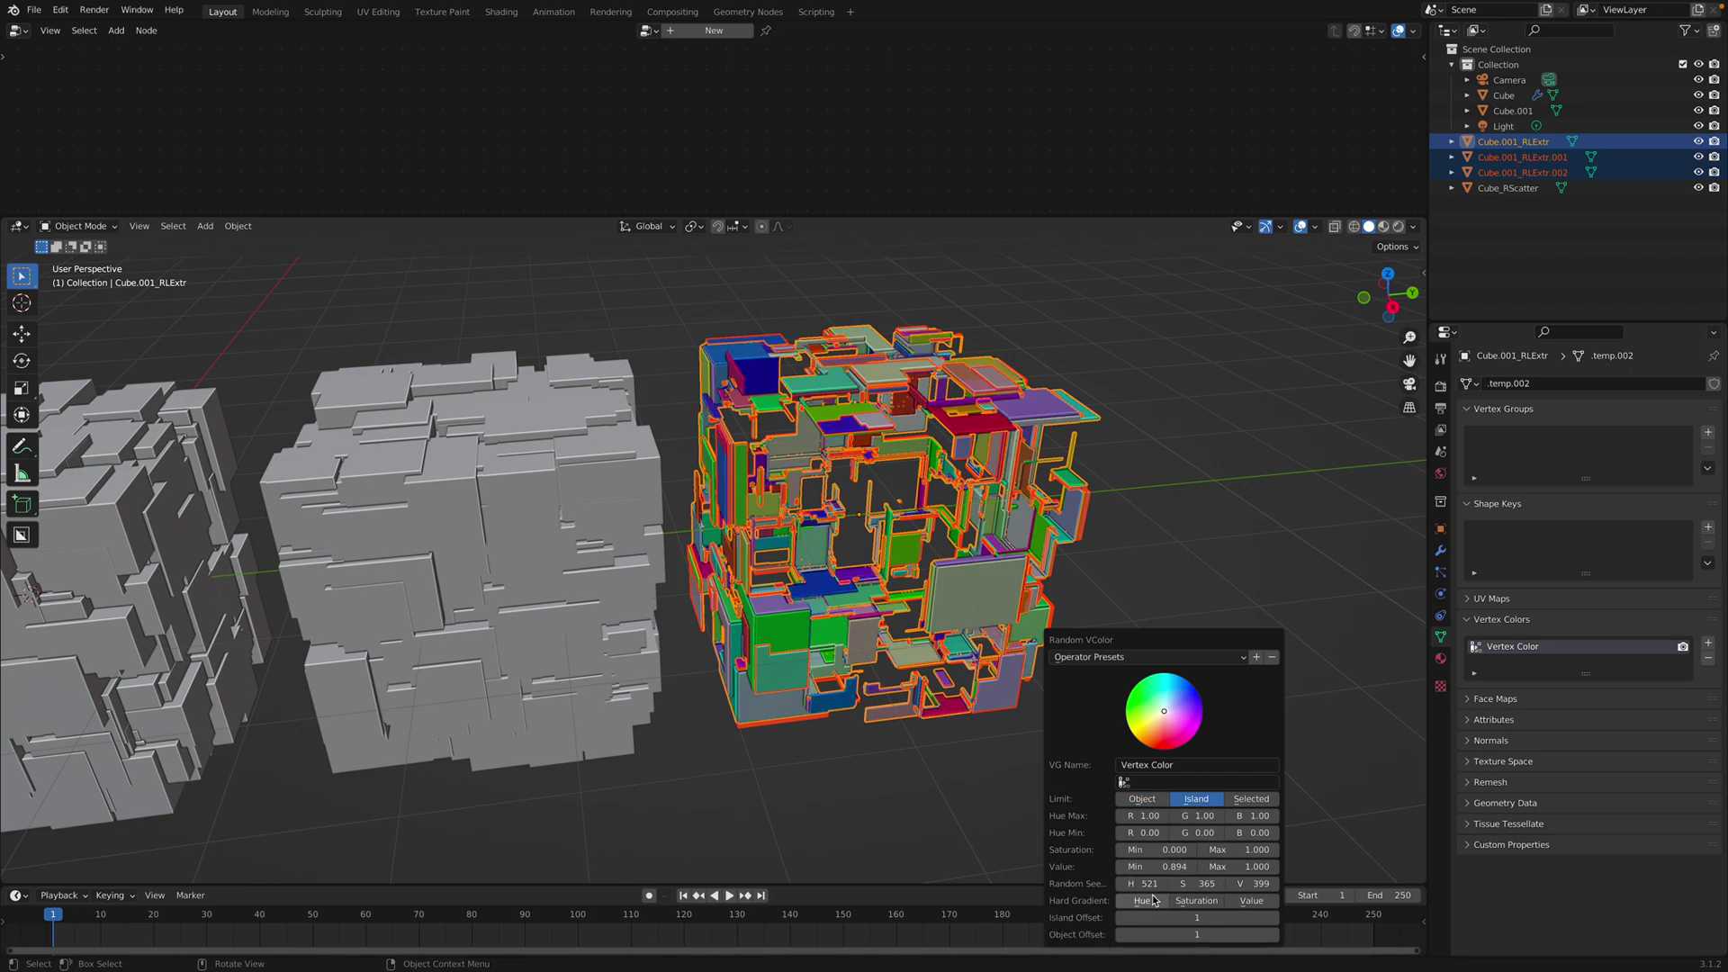
drag(1144, 884, 1195, 884)
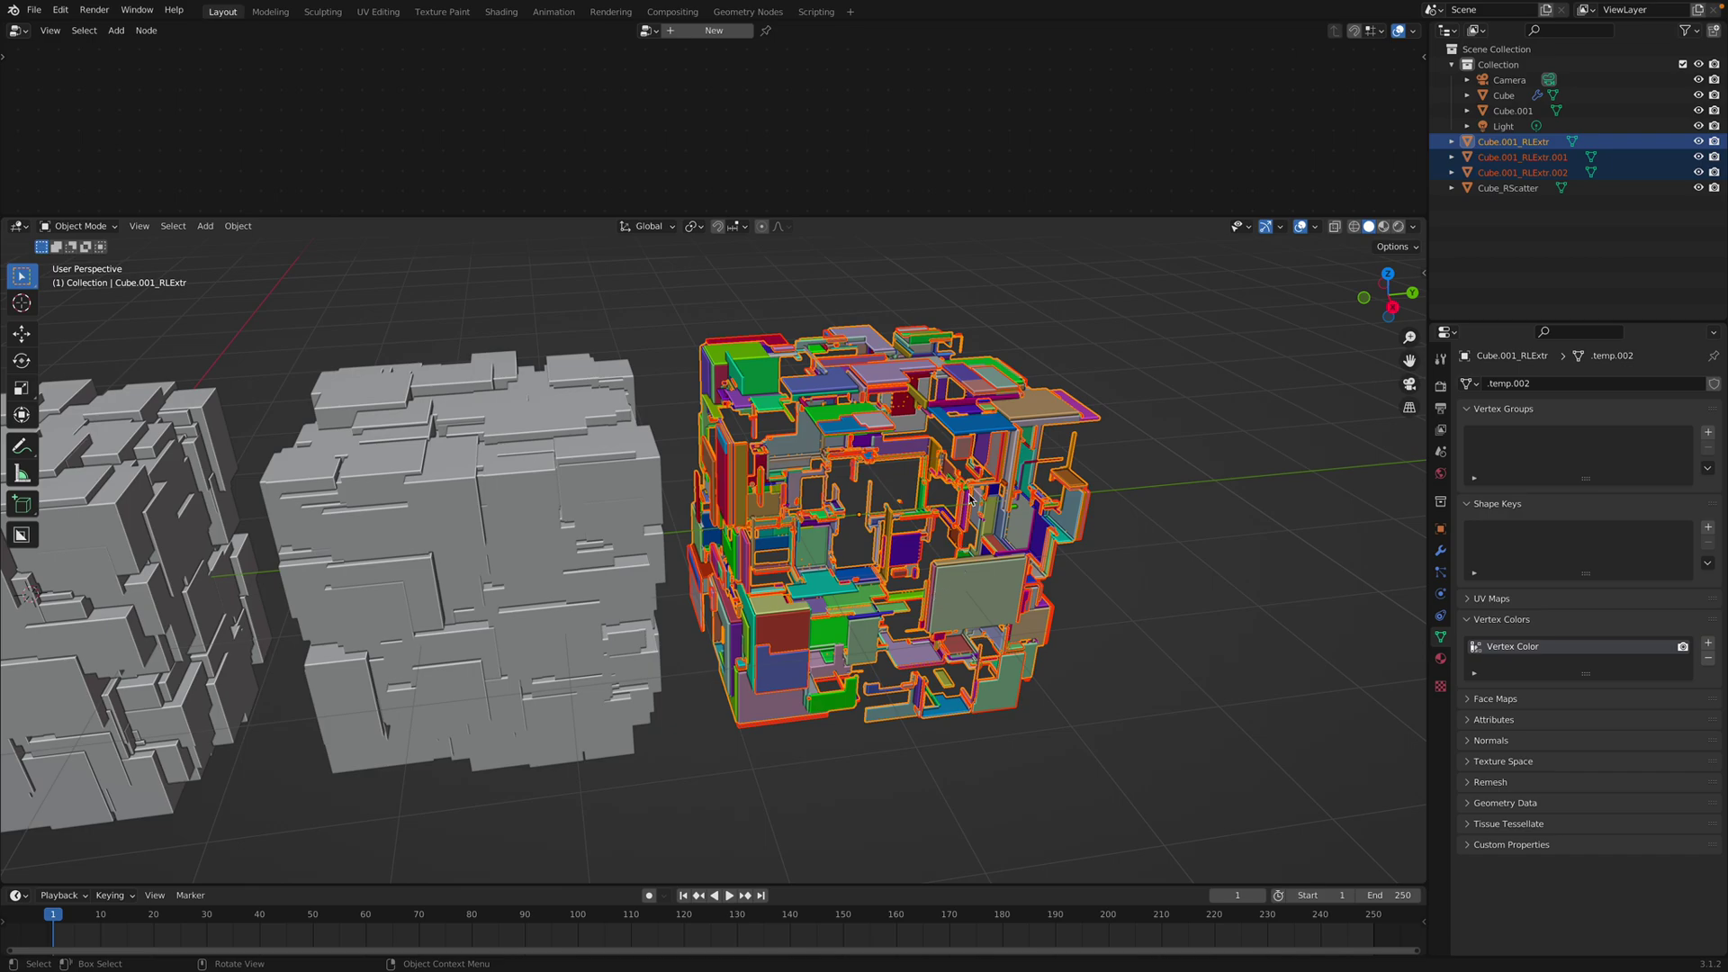
click(1034, 321)
middle_drag(1034, 322, 990, 459)
scroll(991, 459, up, 2)
mouse_move(747, 576)
middle_down()
mouse_move(888, 522)
mouse_move(832, 434)
mouse_move(658, 539)
mouse_move(903, 505)
mouse_move(1023, 427)
mouse_move(670, 459)
mouse_move(957, 449)
middle_up()
key(ctrl+s)
Step: Examine the Random Scatter cube's internal geometry in wireframe, then return to solid shading
scroll(670, 460, down, 2)
scroll(810, 460, up, 3)
key(z)
click(746, 438)
shift+middle_drag(745, 447, 1089, 481)
middle_drag(575, 450, 863, 458)
scroll(722, 459, up, 3)
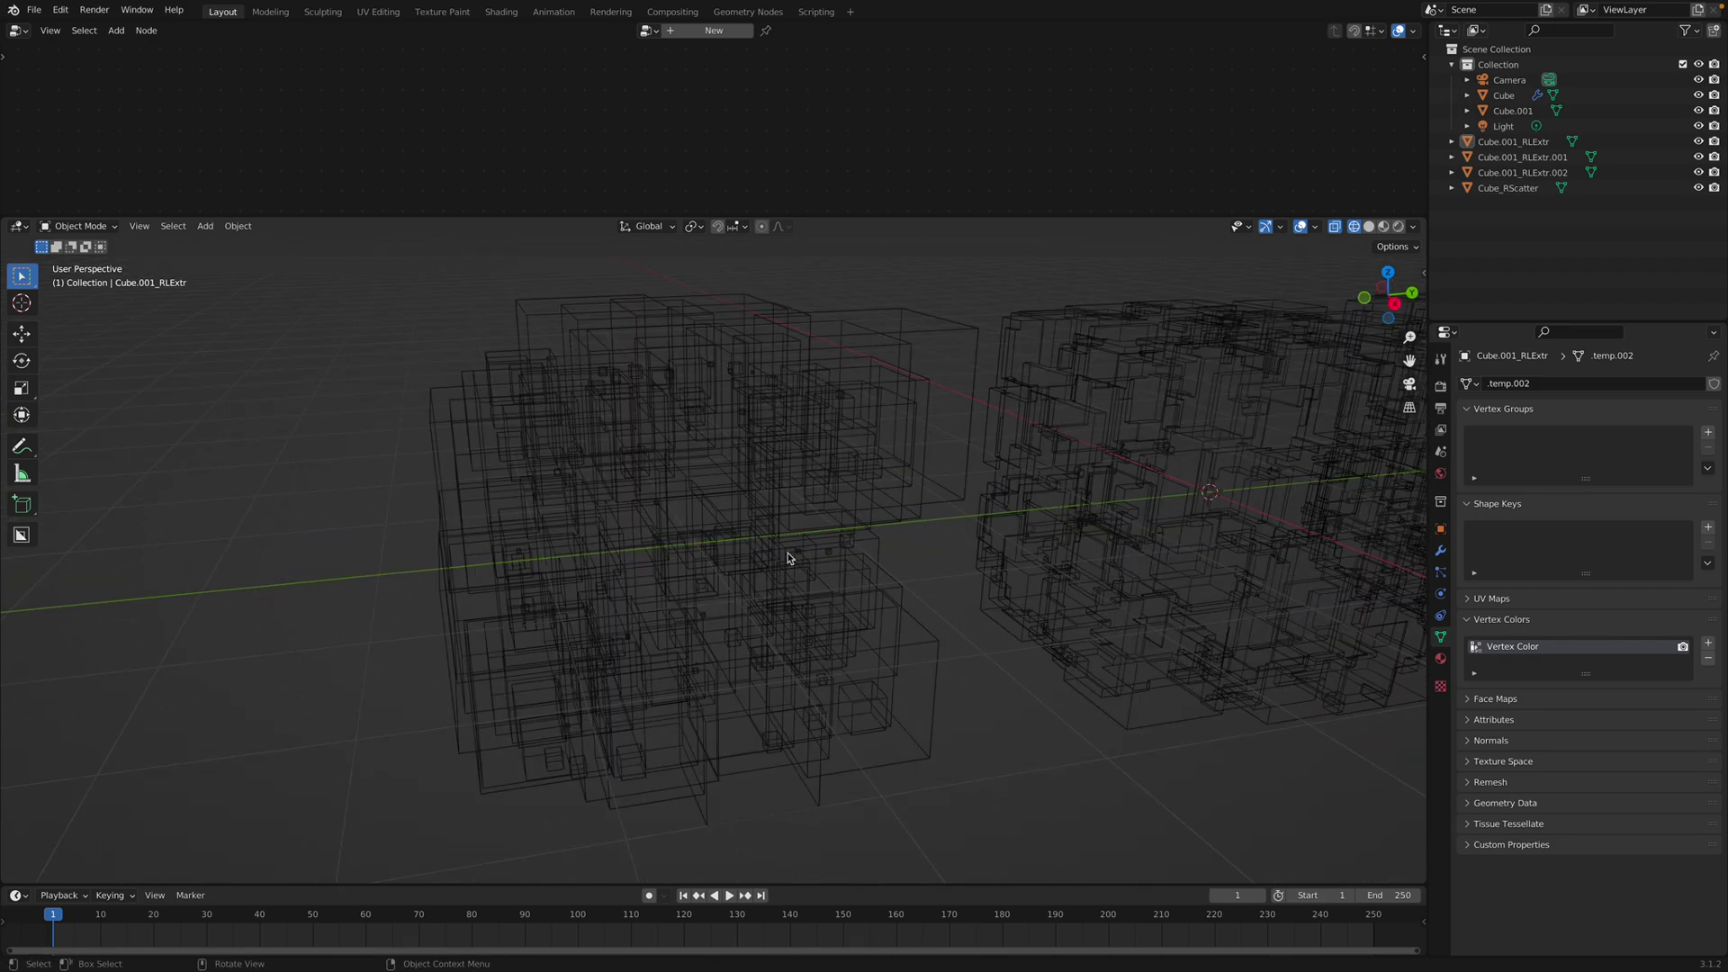
middle_drag(684, 471, 750, 517)
click(926, 501)
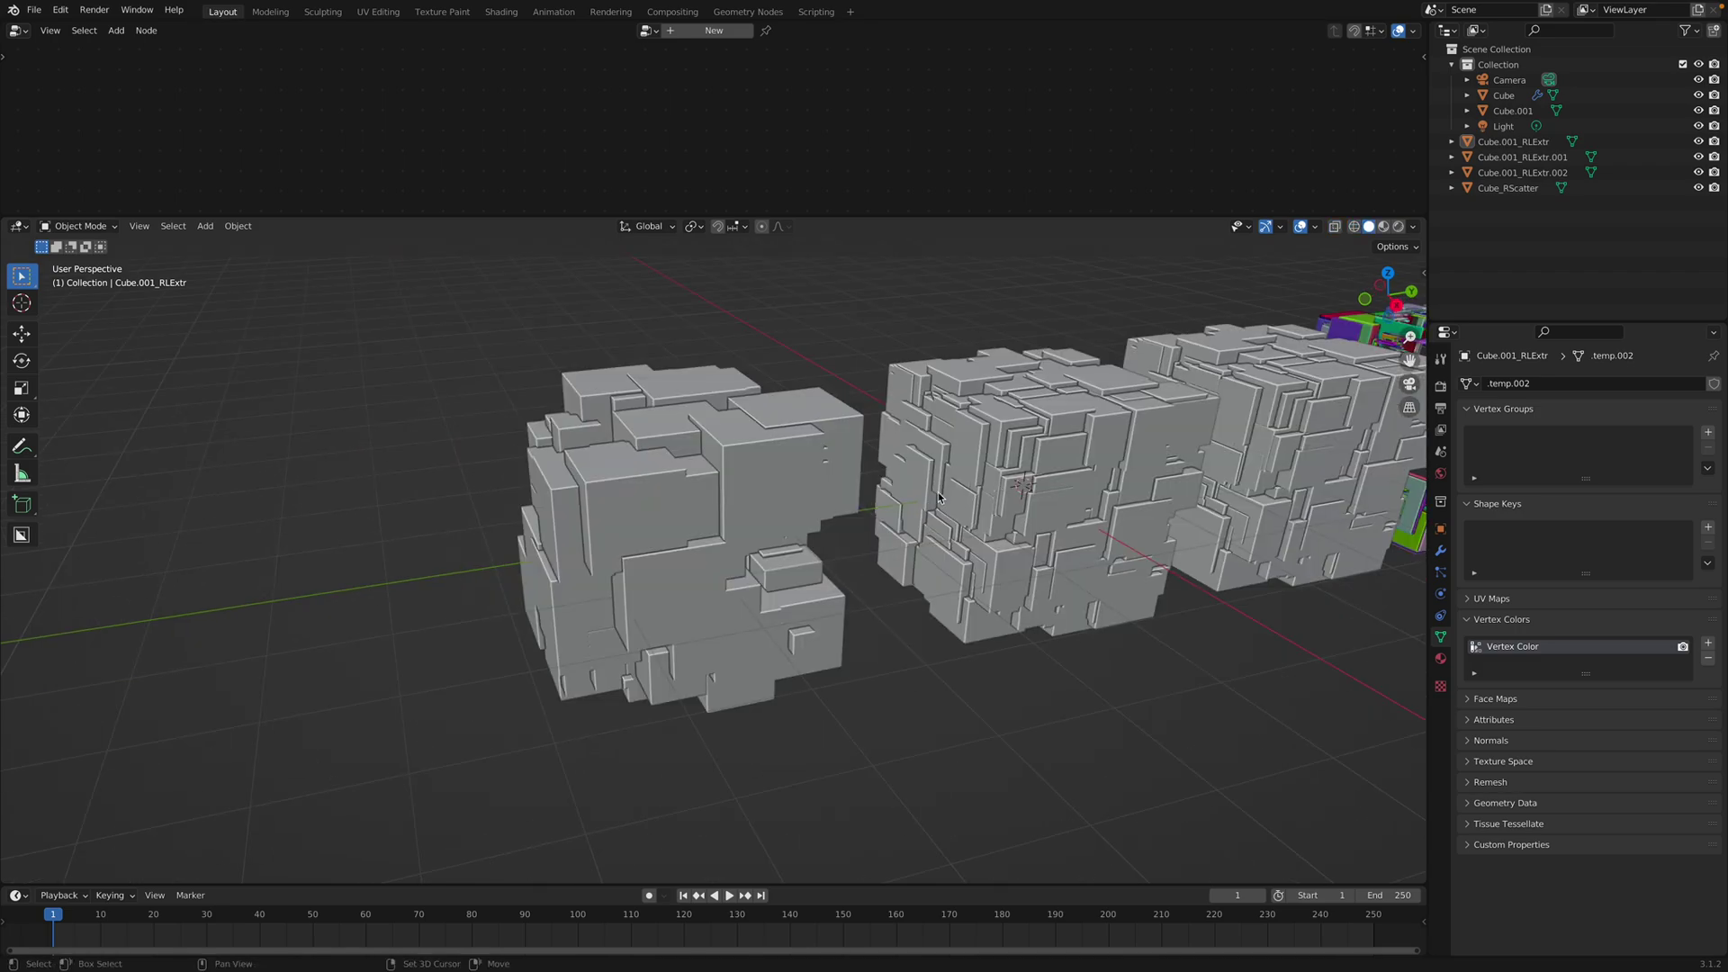
Step: Examine the geometry nodes cube in wireframe together with its node tree, then return to solid shading
shift+middle_drag(1035, 486, 752, 544)
scroll(753, 543, up, 2)
key(z)
click(617, 543)
scroll(830, 422, up, 2)
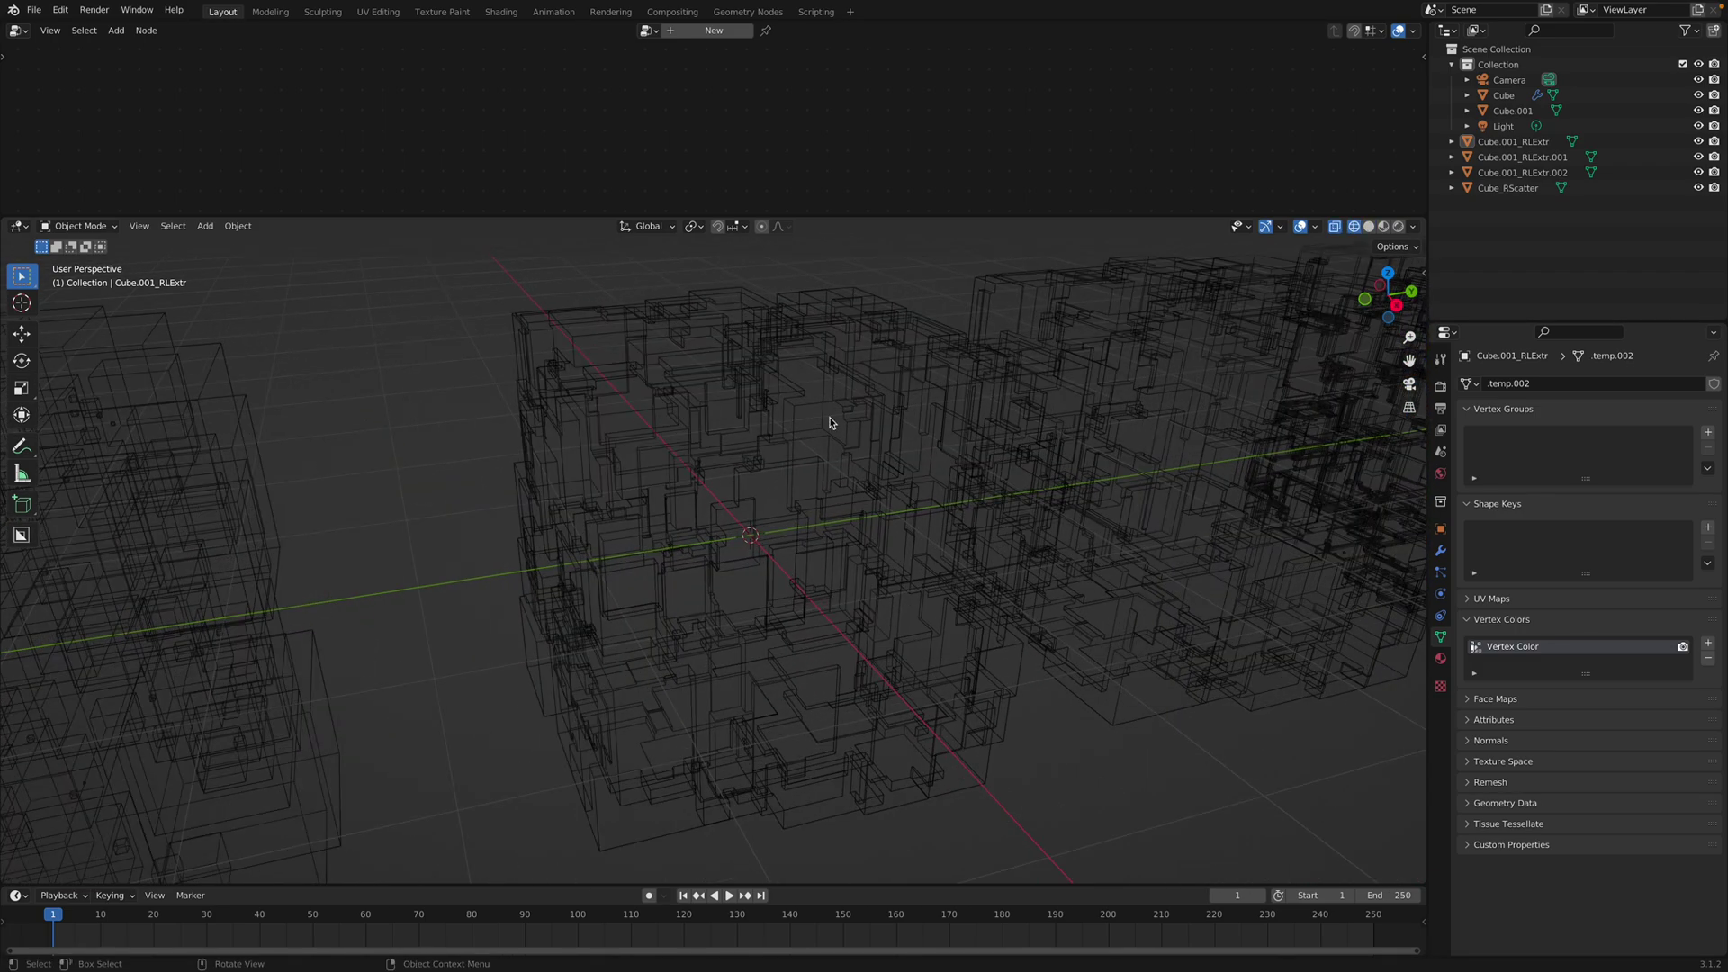
click(826, 404)
scroll(715, 77, down, 4)
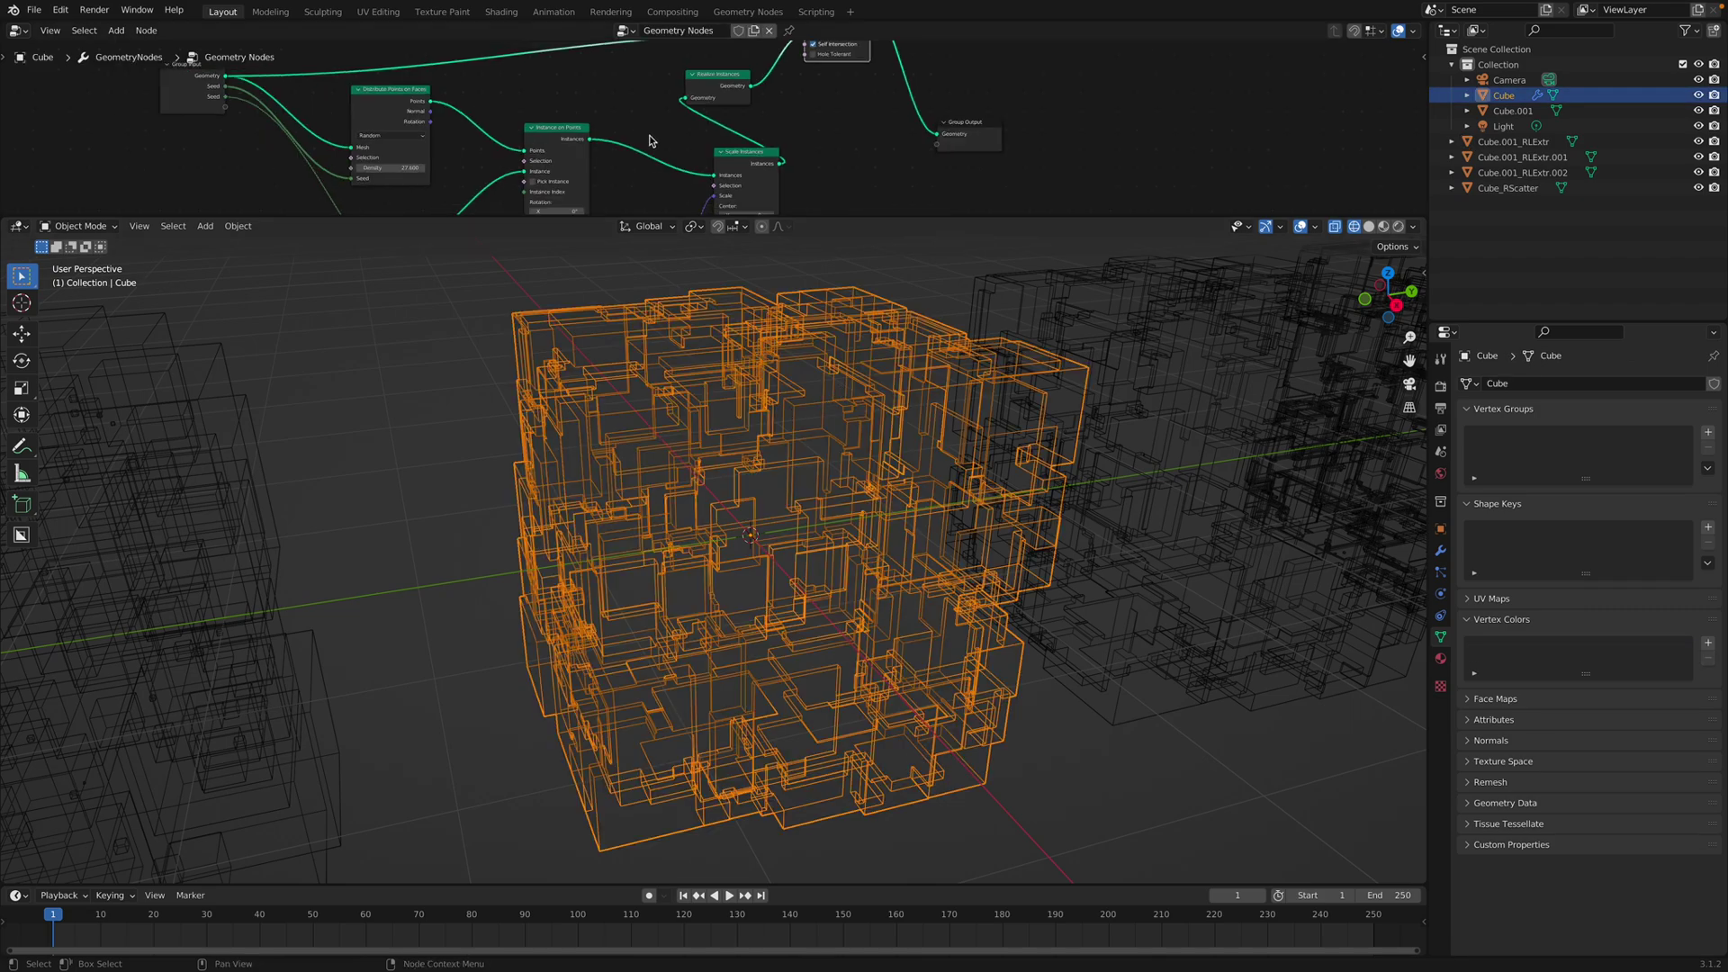
middle_drag(716, 76, 714, 54)
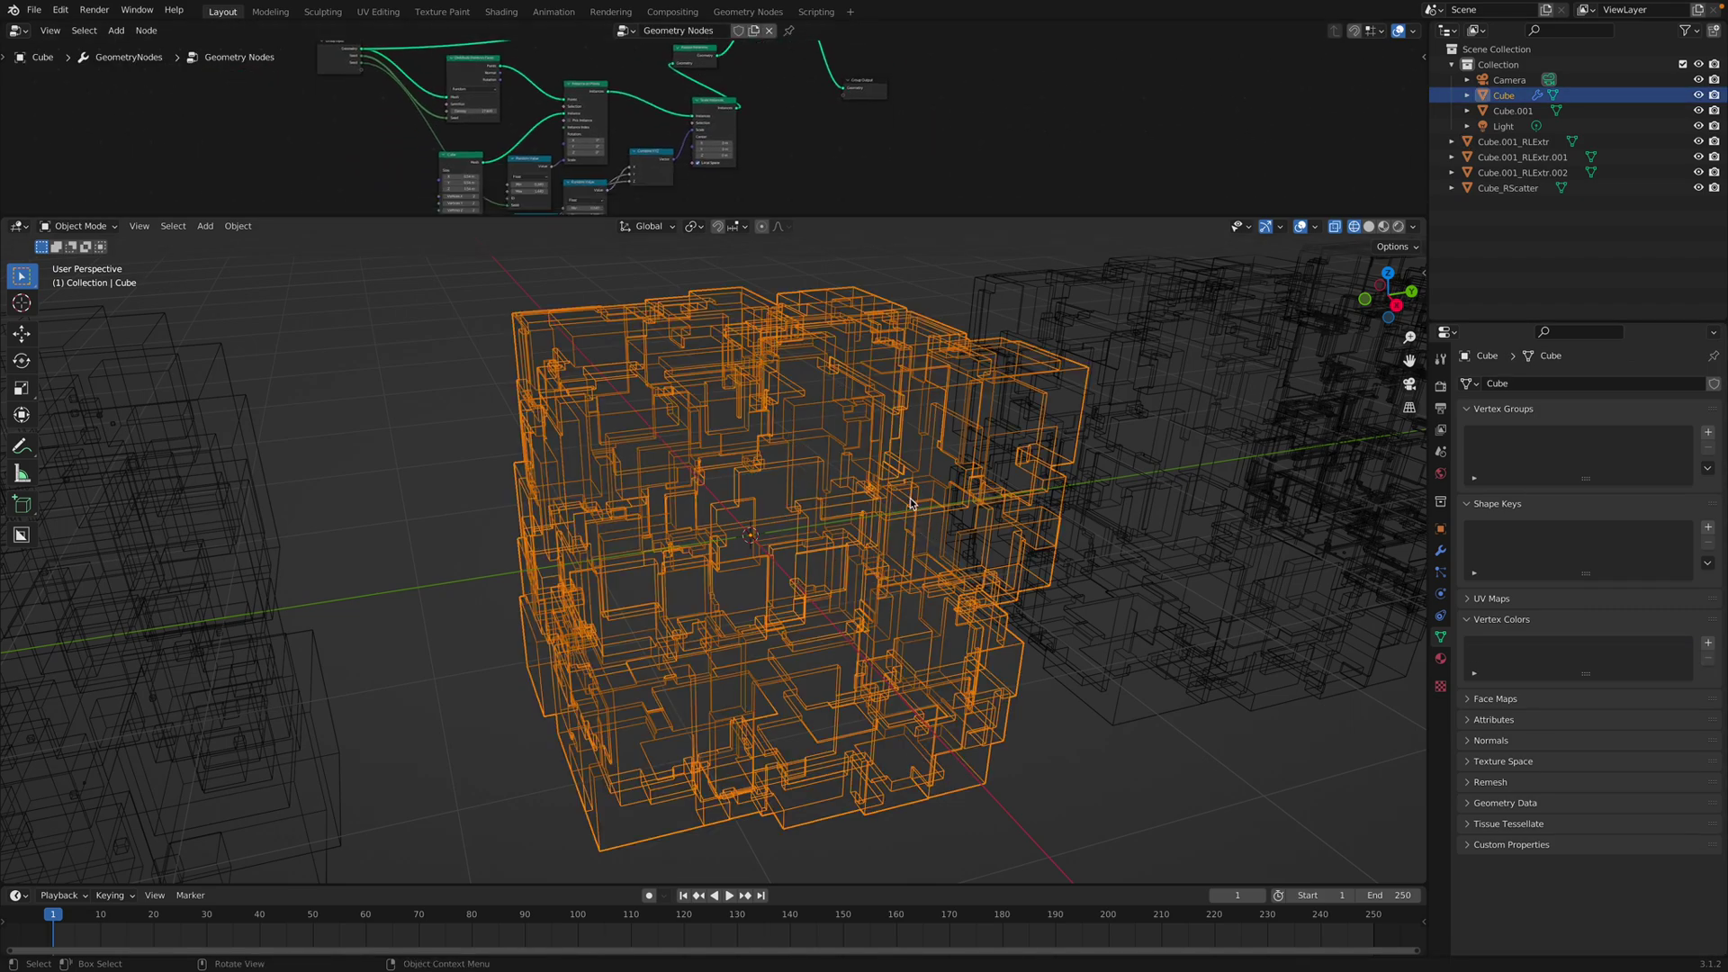
key(z)
click(999, 500)
Step: Compare the converted cube with the colored panel layers extruded from it
shift+middle_drag(999, 500, 546, 490)
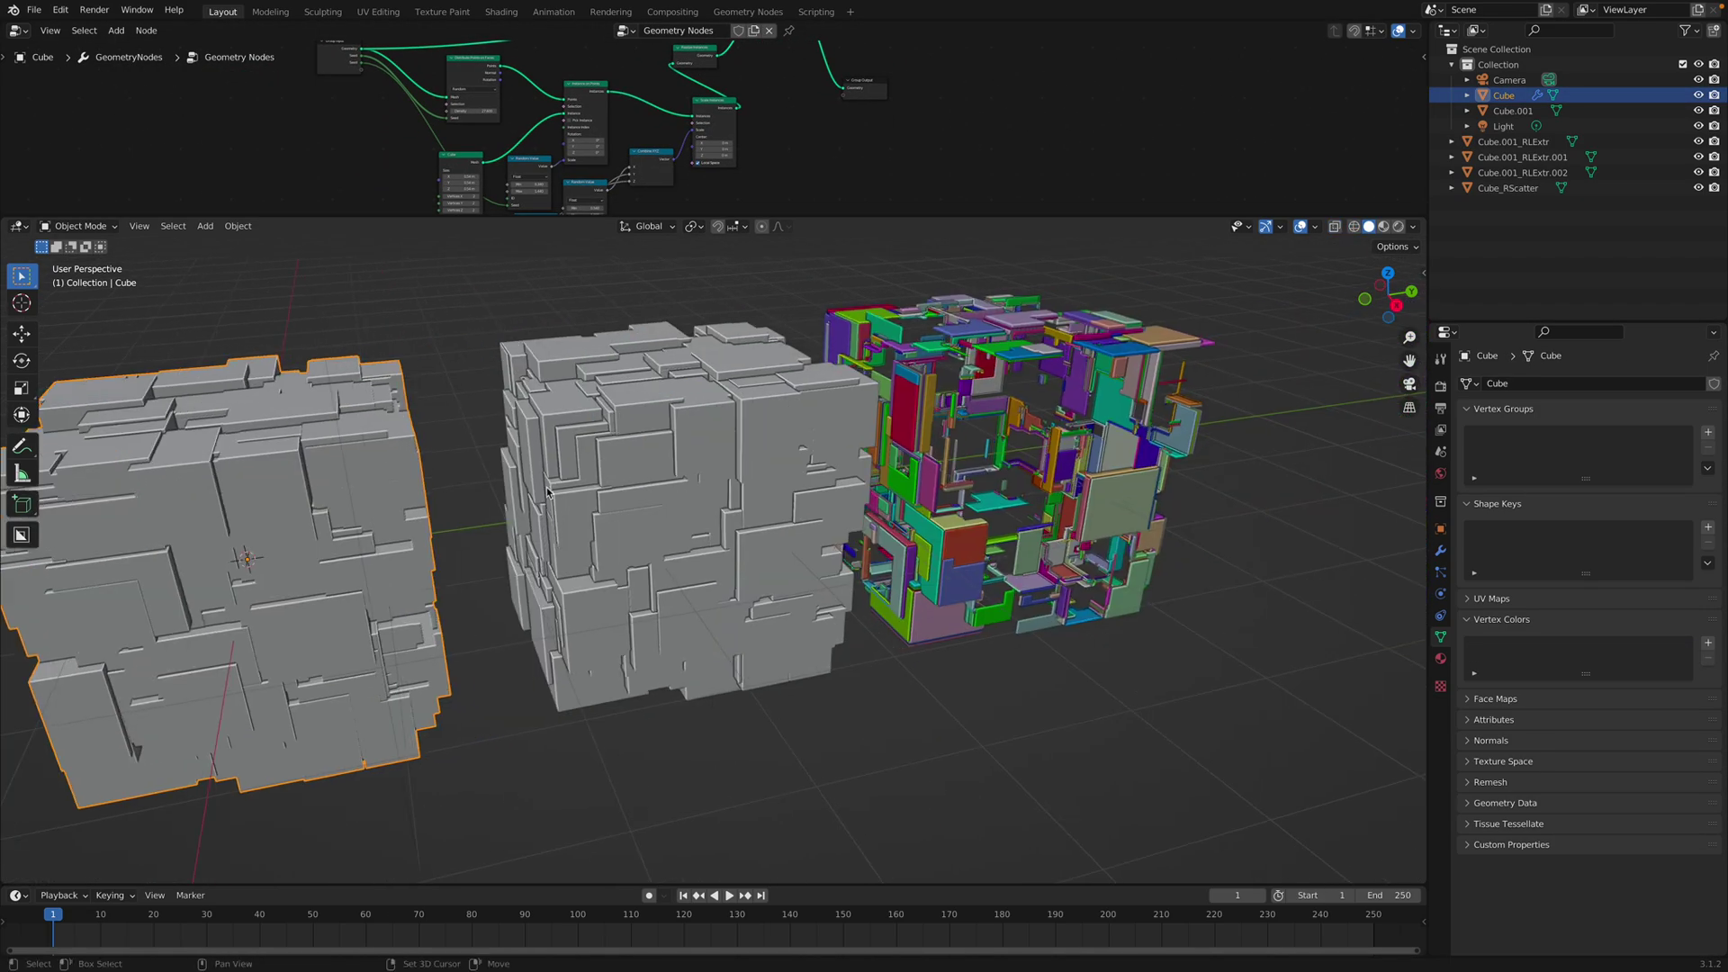
click(692, 479)
middle_drag(692, 480, 650, 500)
shift+middle_drag(862, 436, 778, 451)
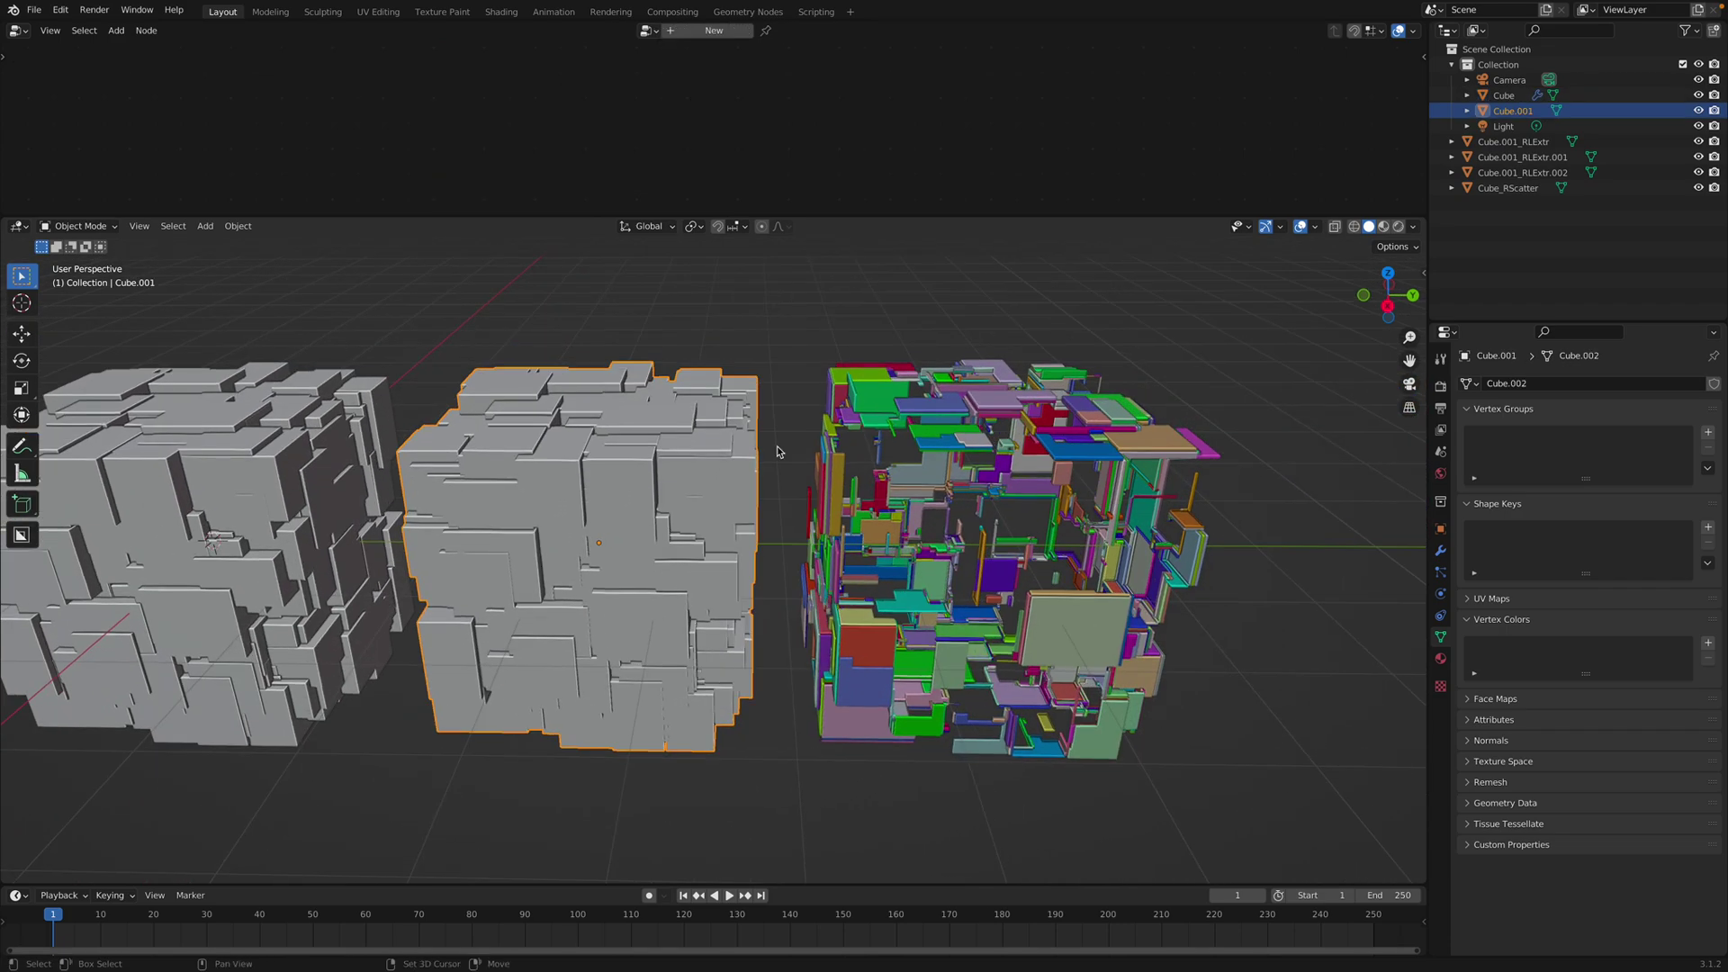
scroll(997, 472, up, 4)
click(868, 432)
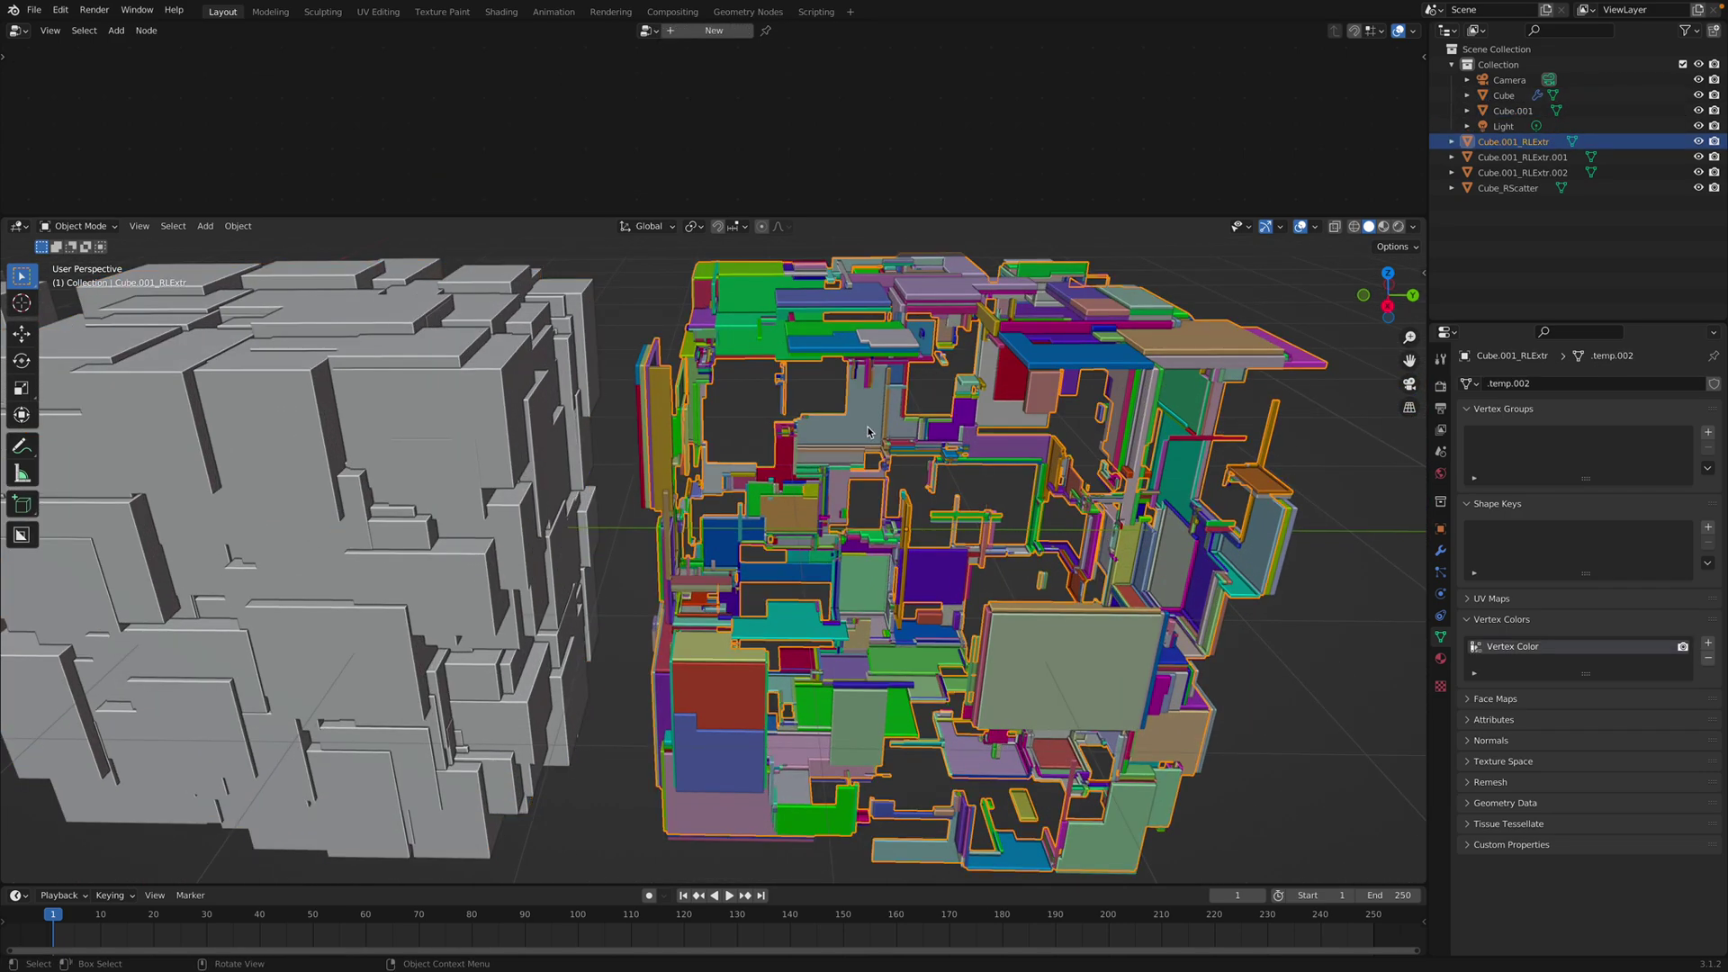
shift+middle_drag(776, 461, 617, 496)
click(834, 469)
scroll(686, 429, down, 2)
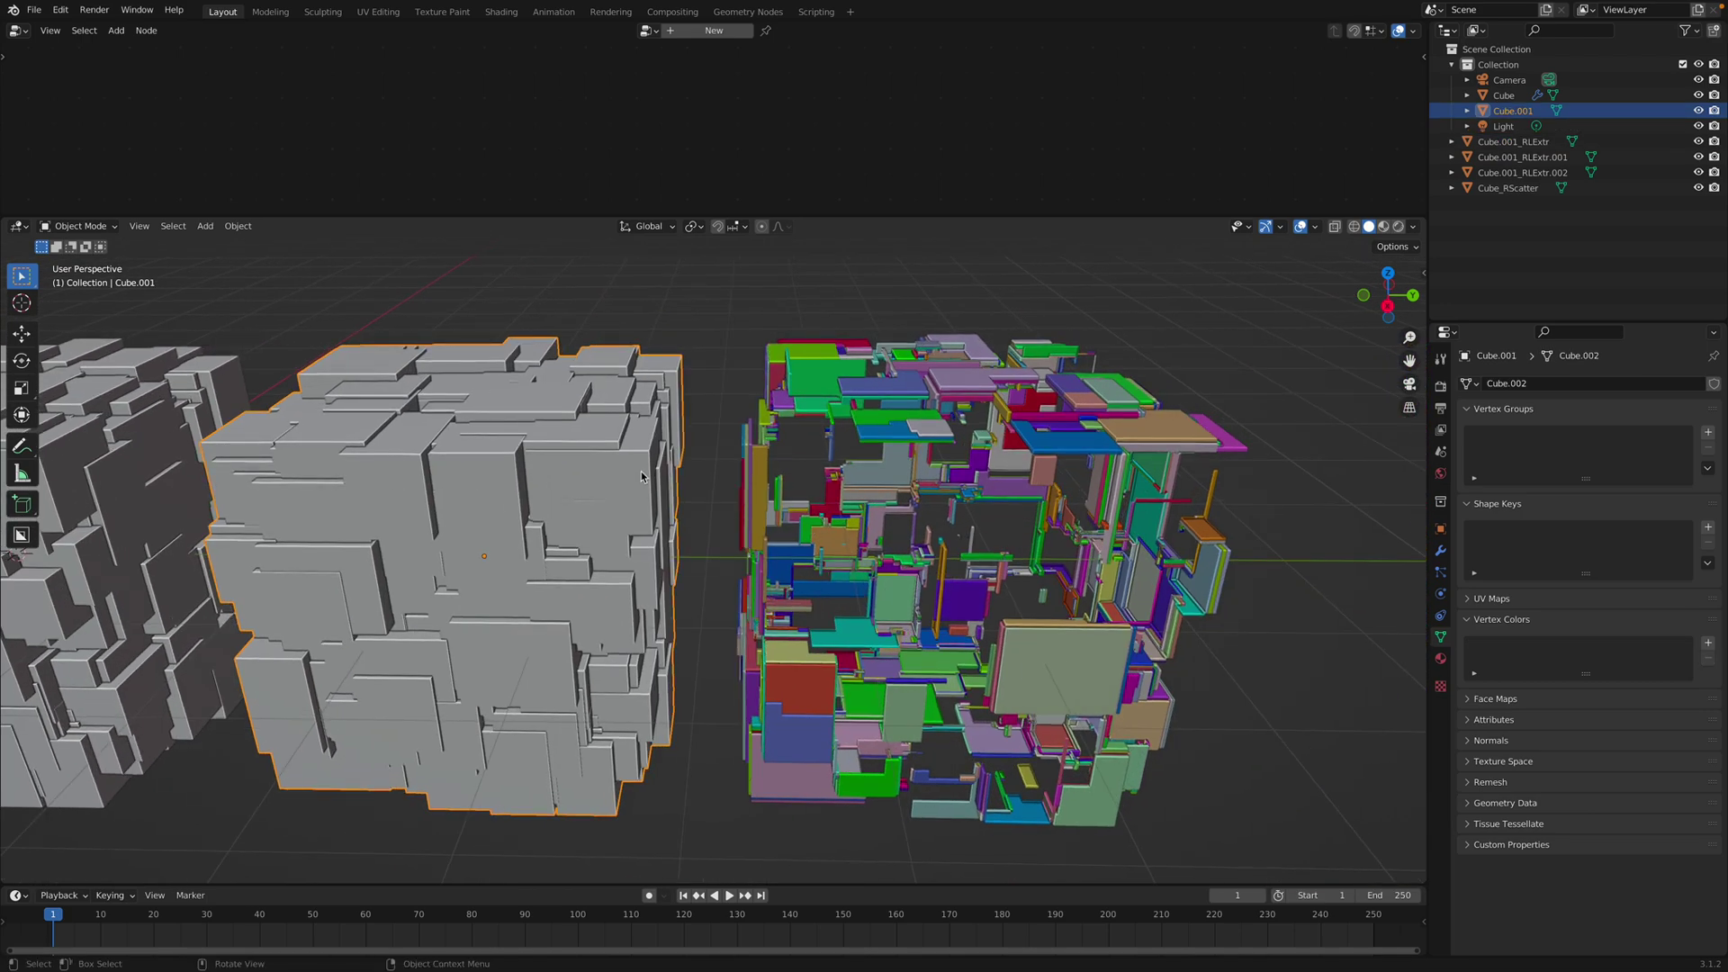
scroll(702, 486, up, 3)
shift+middle_drag(742, 479, 601, 477)
scroll(868, 414, down, 2)
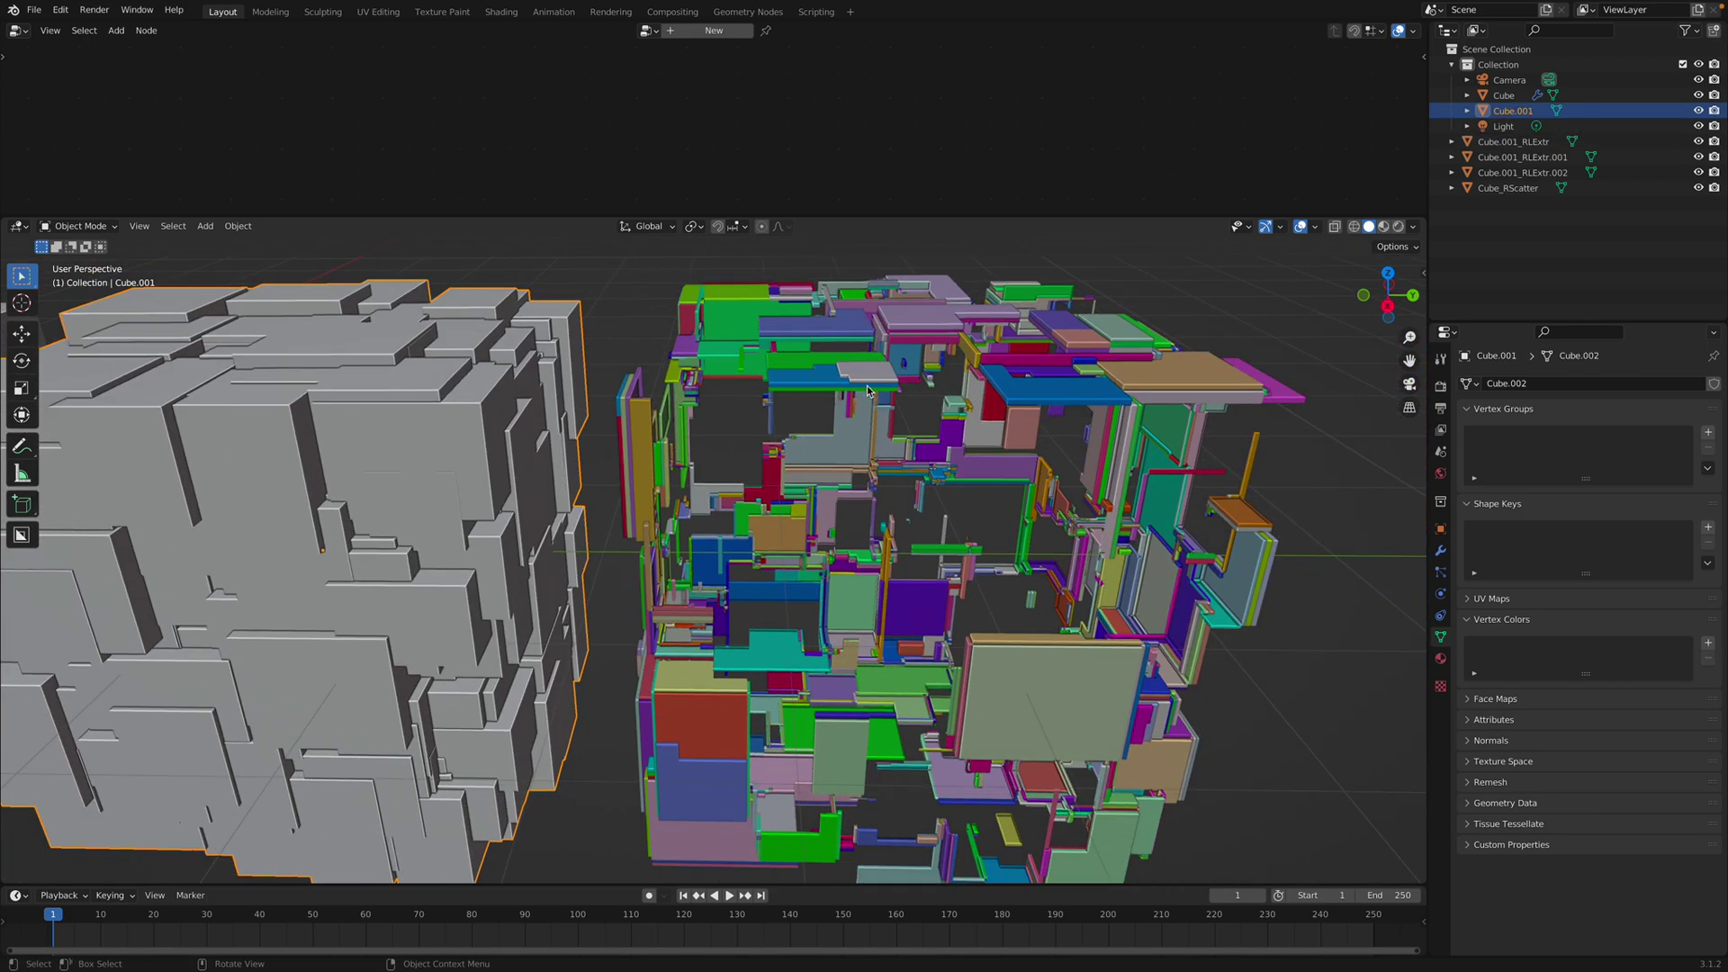
click(870, 393)
scroll(870, 393, down, 1)
scroll(804, 489, down, 1)
scroll(804, 489, down, 1)
click(948, 308)
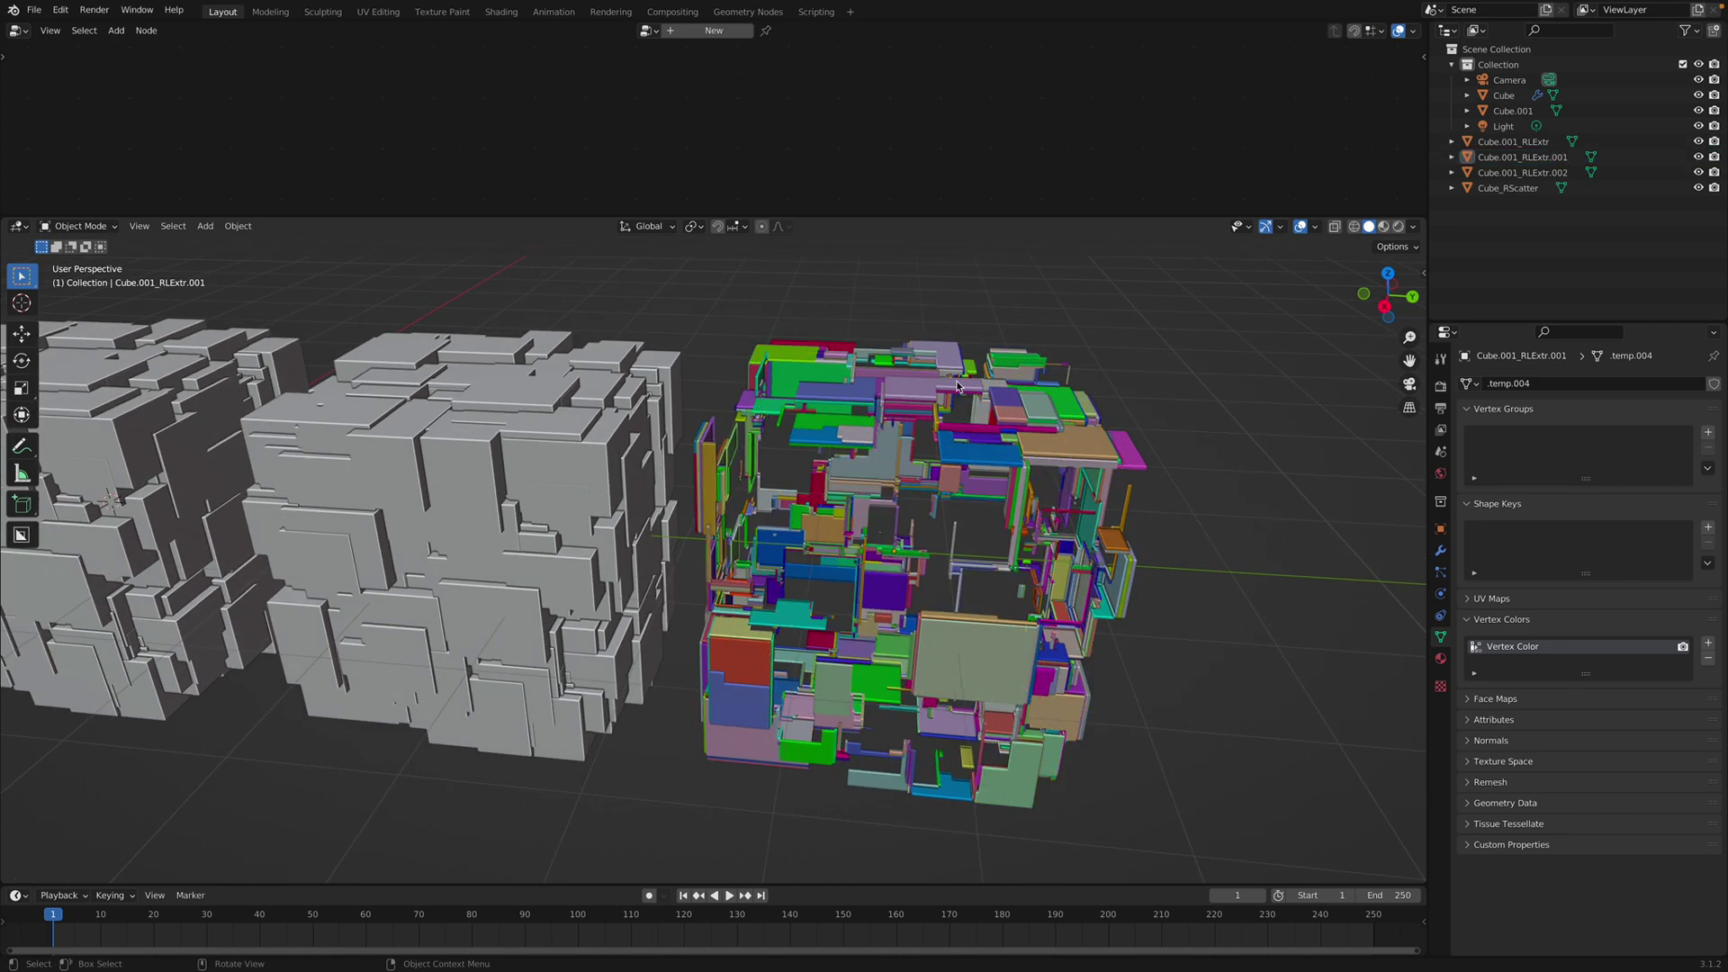
Step: Save the file and hide the Random Scatter cube and the original geometry nodes cube
key(ctrl+s)
middle_drag(980, 419, 792, 428)
click(313, 379)
shift+click(345, 384)
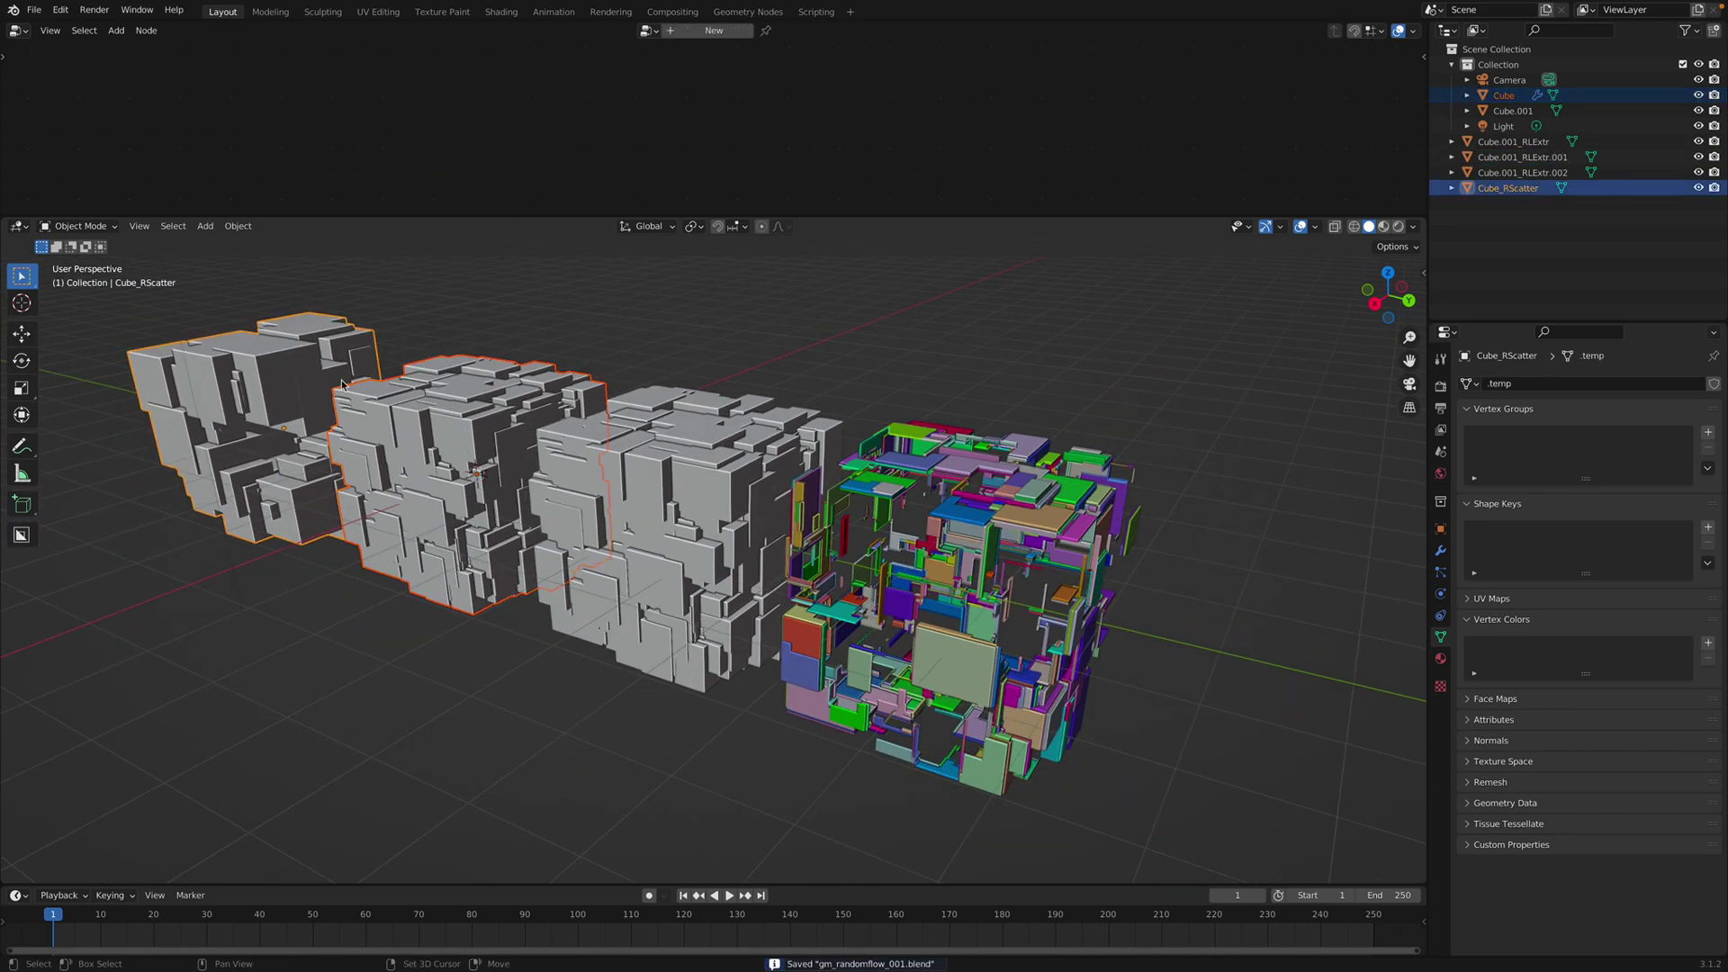
shift+click(716, 474)
shift+click(707, 474)
shift+click(259, 370)
key(h)
Step: Clear the location of the converted cube and all remaining visible objects, returning them to the world origin
middle_drag(259, 370, 920, 518)
key(a)
key(alt+g)
click(1003, 512)
Step: Move the converted cube along Y until it stands beside the colored panels, and save the file
click(743, 516)
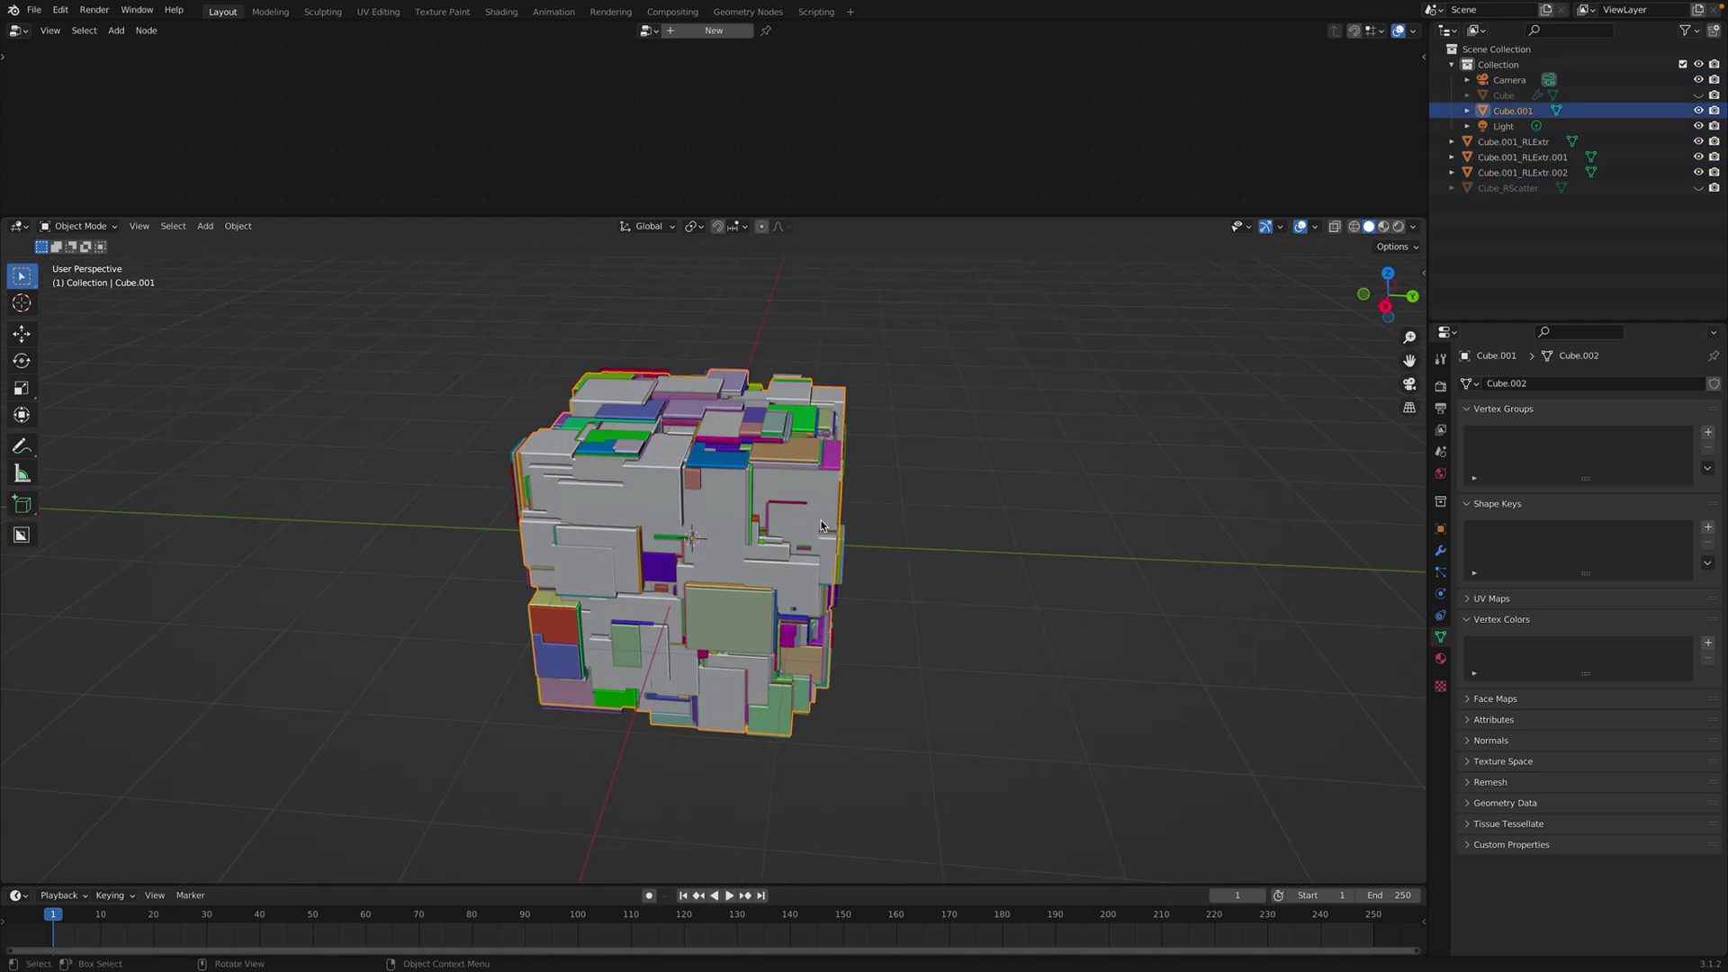
key(g)
key(y)
click(1112, 504)
middle_drag(1035, 479, 997, 468)
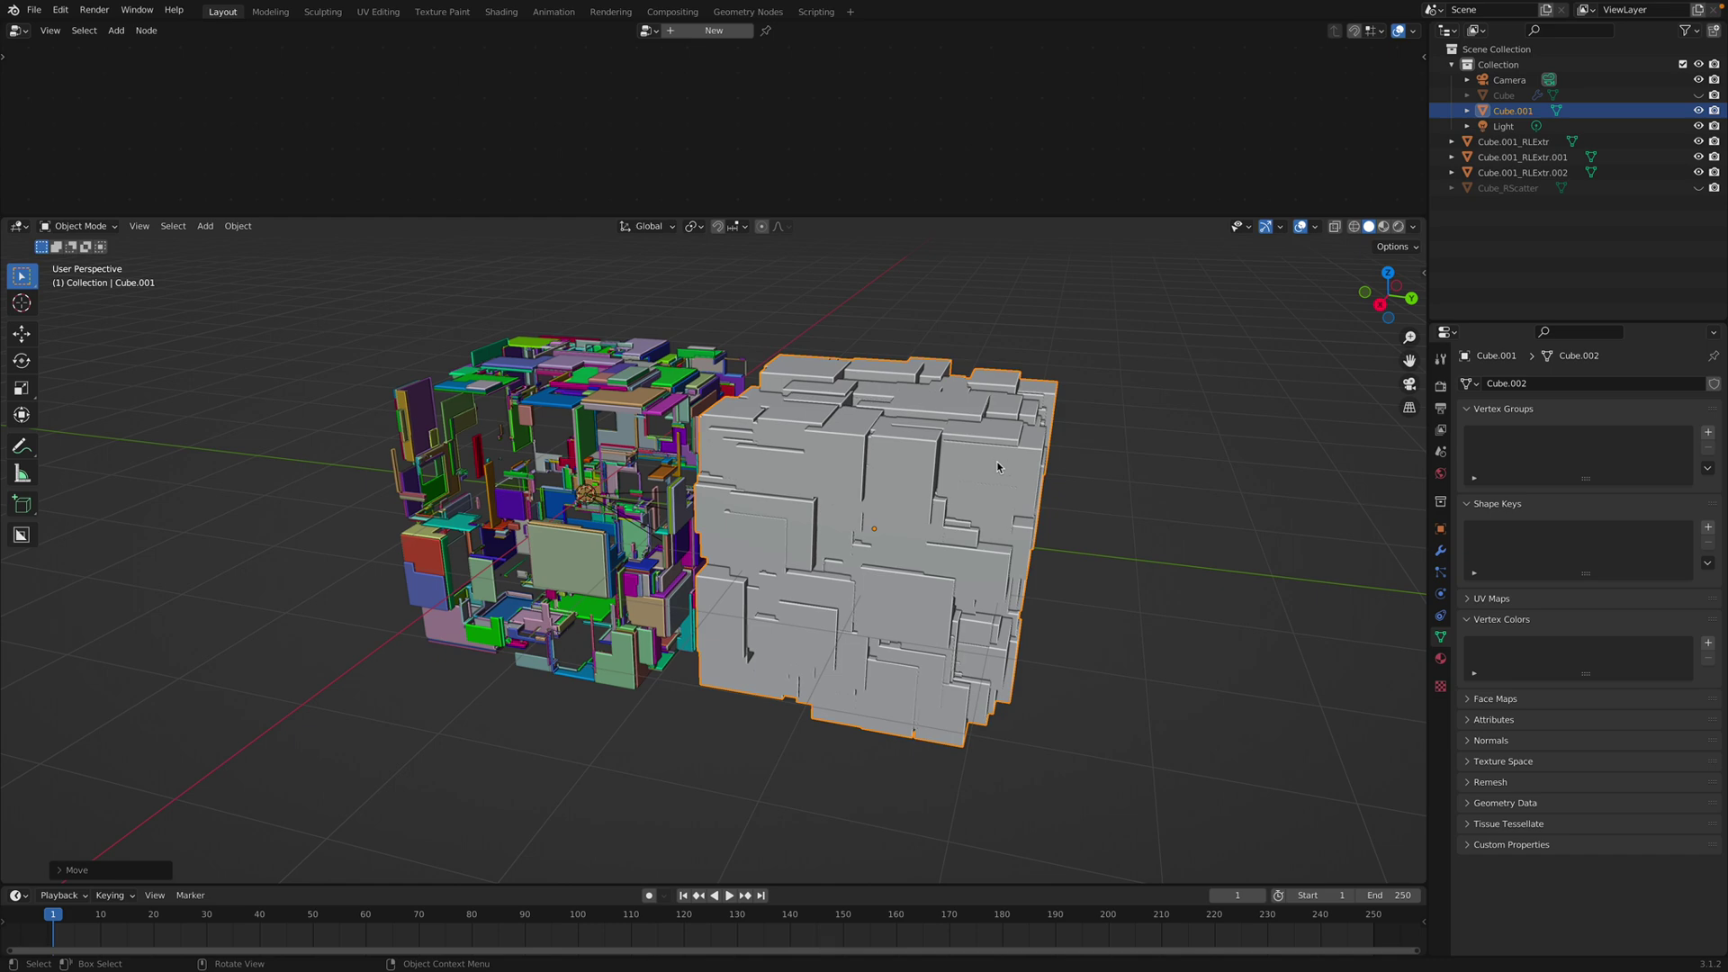
key(ctrl+s)
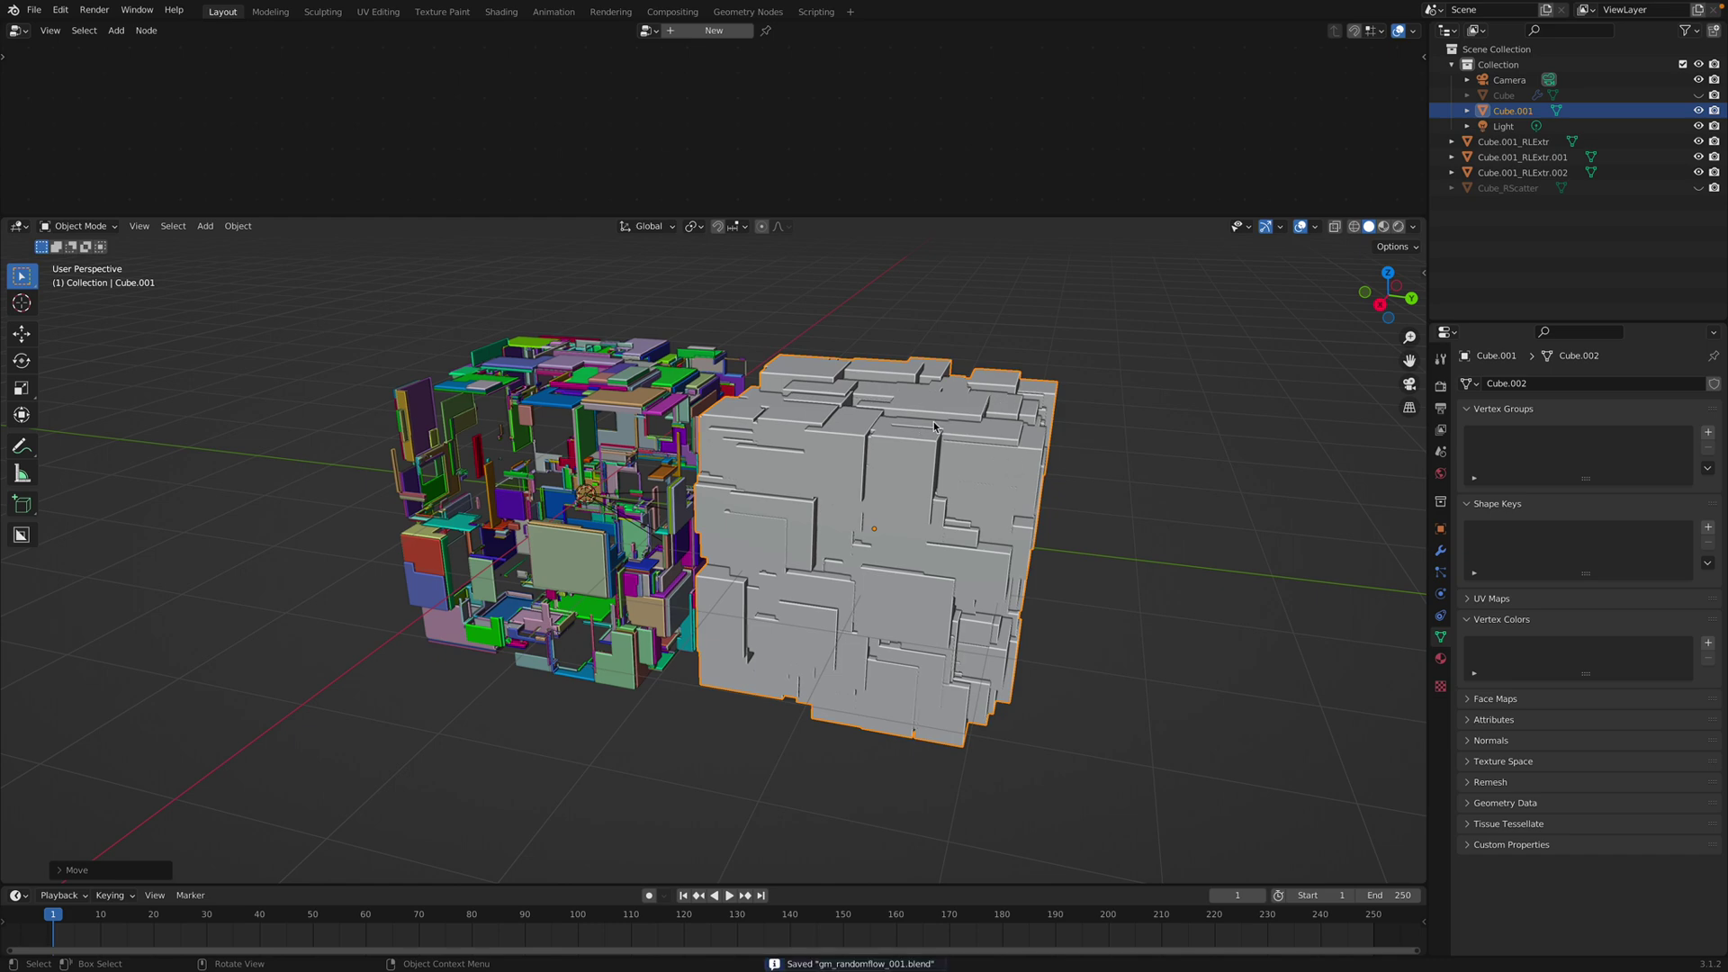
Step: Move Cube.001 and Cube.001_RLExtr into a new collection named Greeb, and save the file
click(667, 388)
shift+click(776, 422)
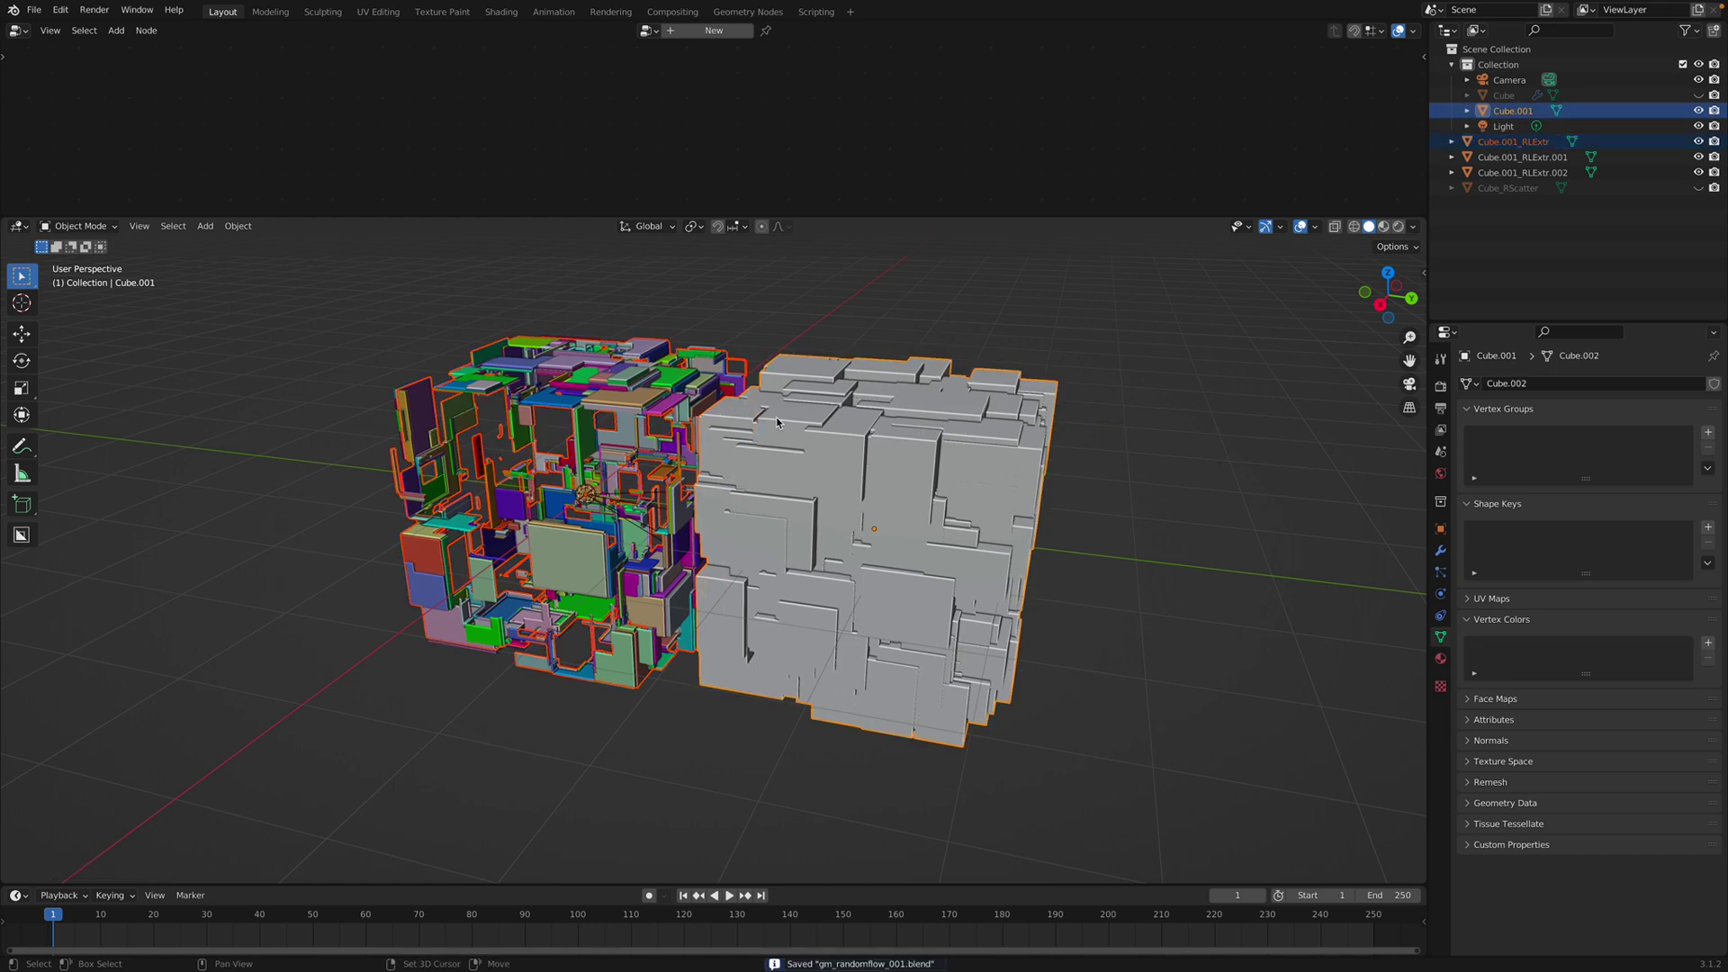
key(m)
click(777, 420)
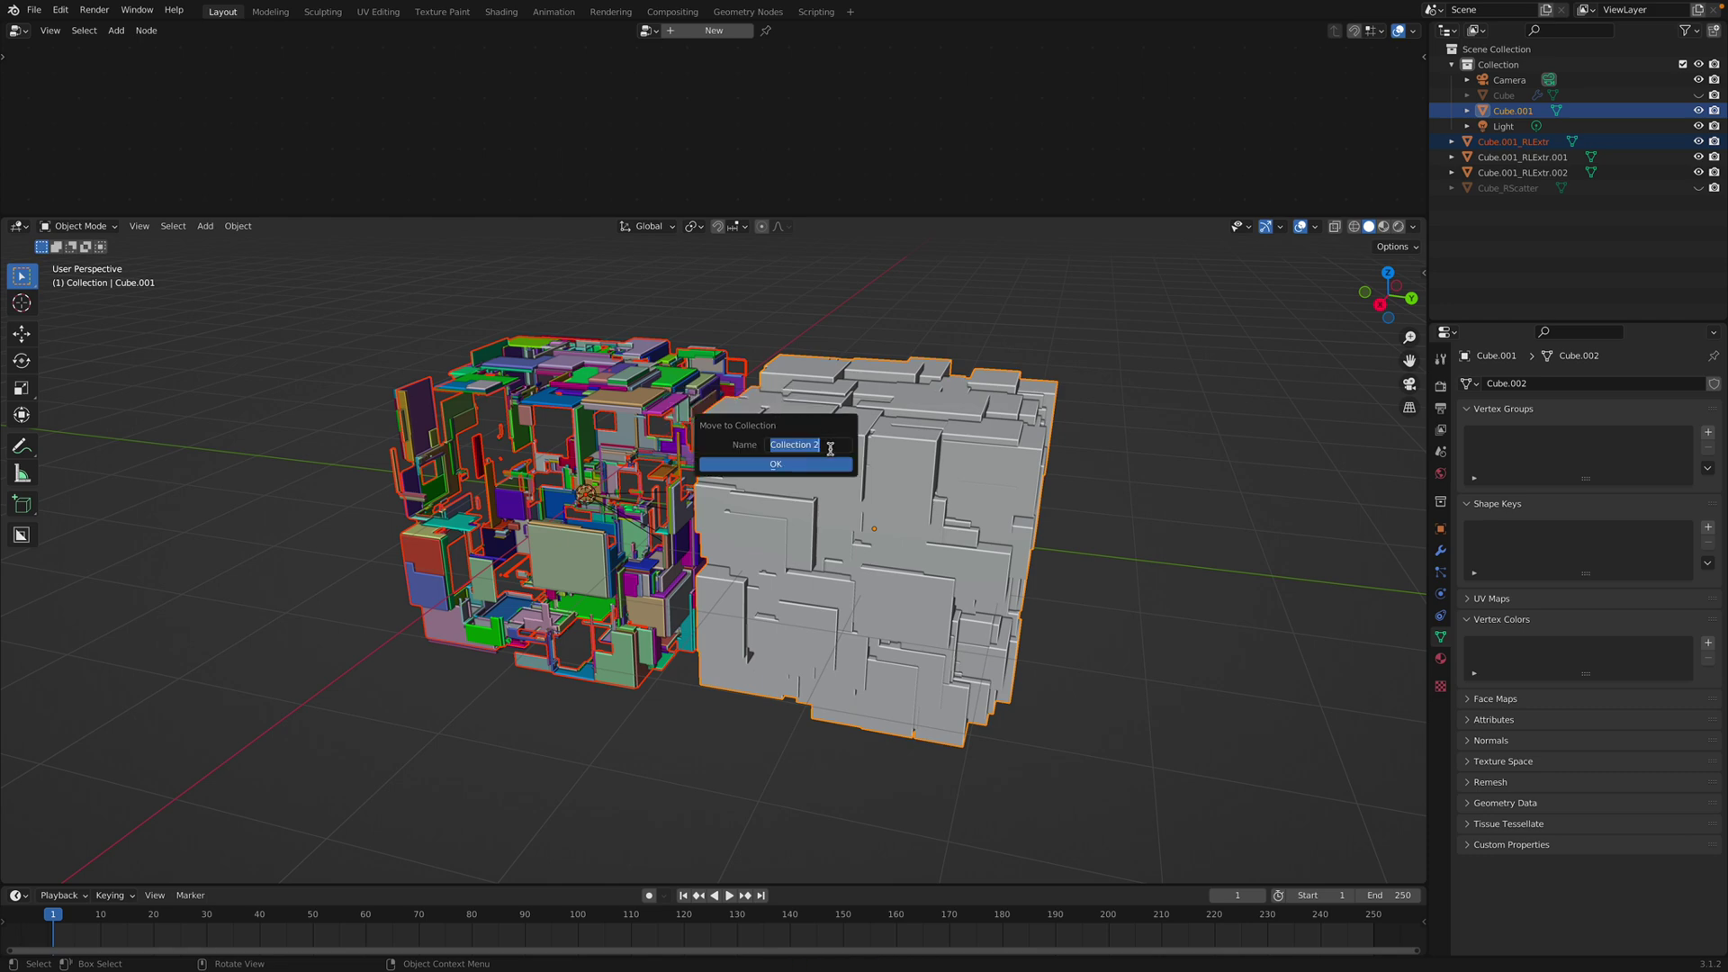
text(G)
click(830, 463)
click(1088, 345)
key(ctrl+s)
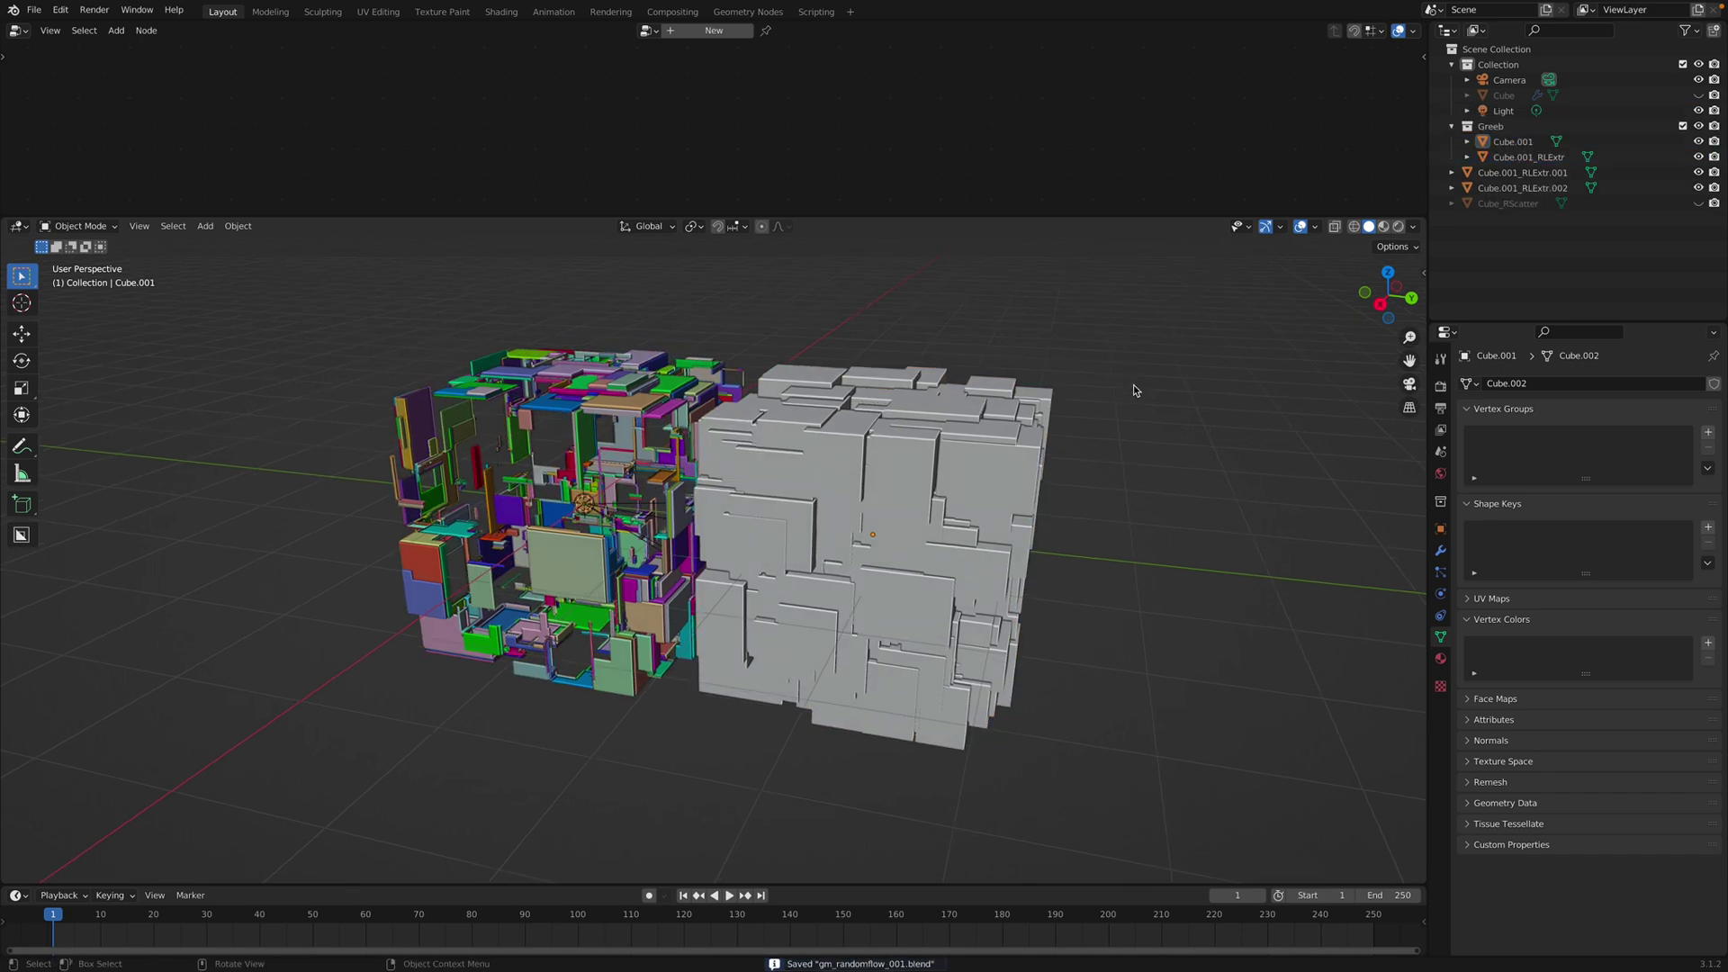
middle_drag(1136, 389, 1117, 396)
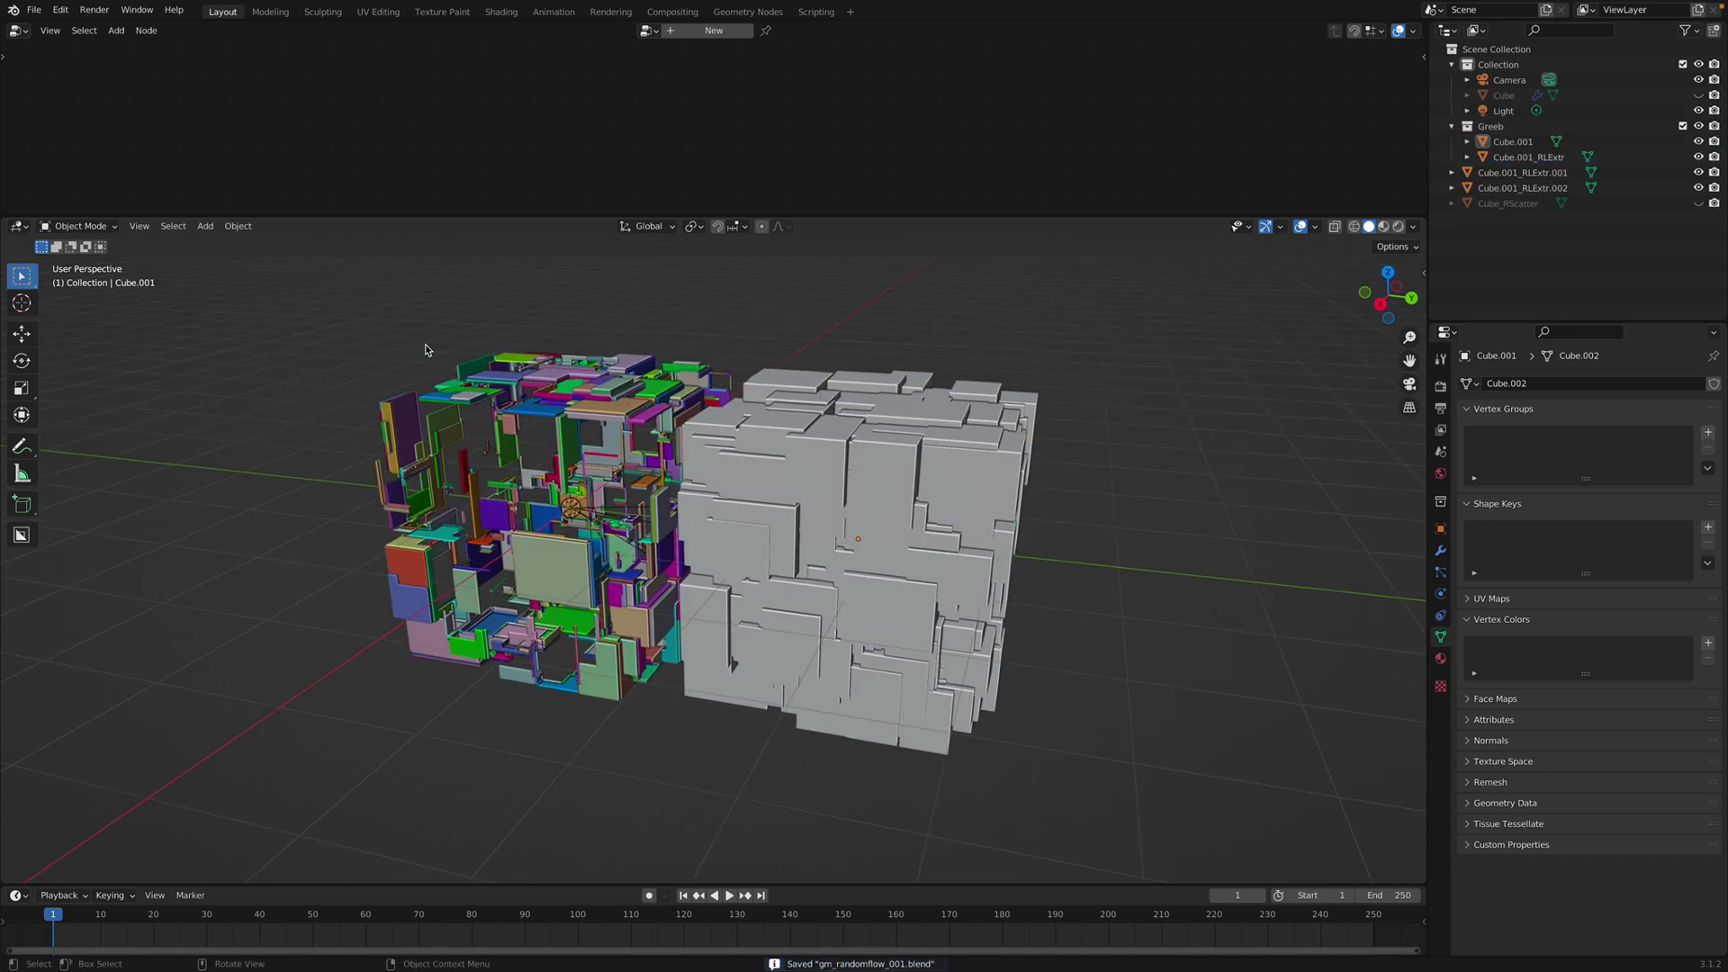
Step: Align the active camera to the current view of both cubes, and save the file
click(140, 226)
mouse_move(171, 385)
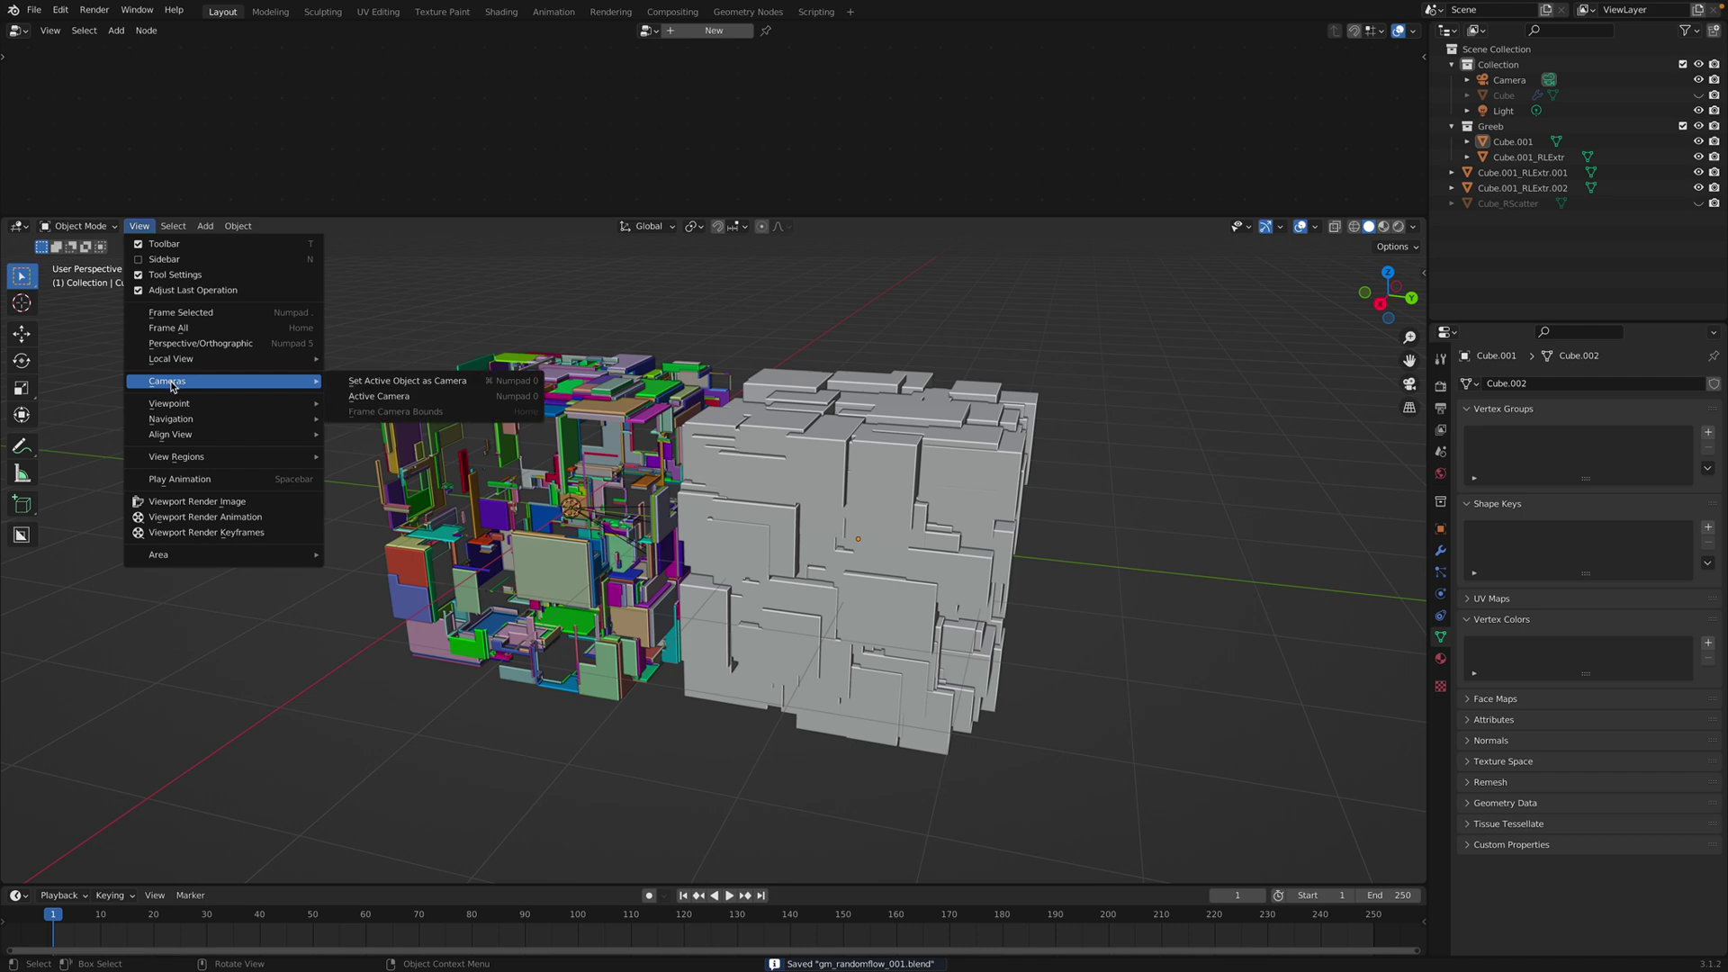
mouse_move(218, 435)
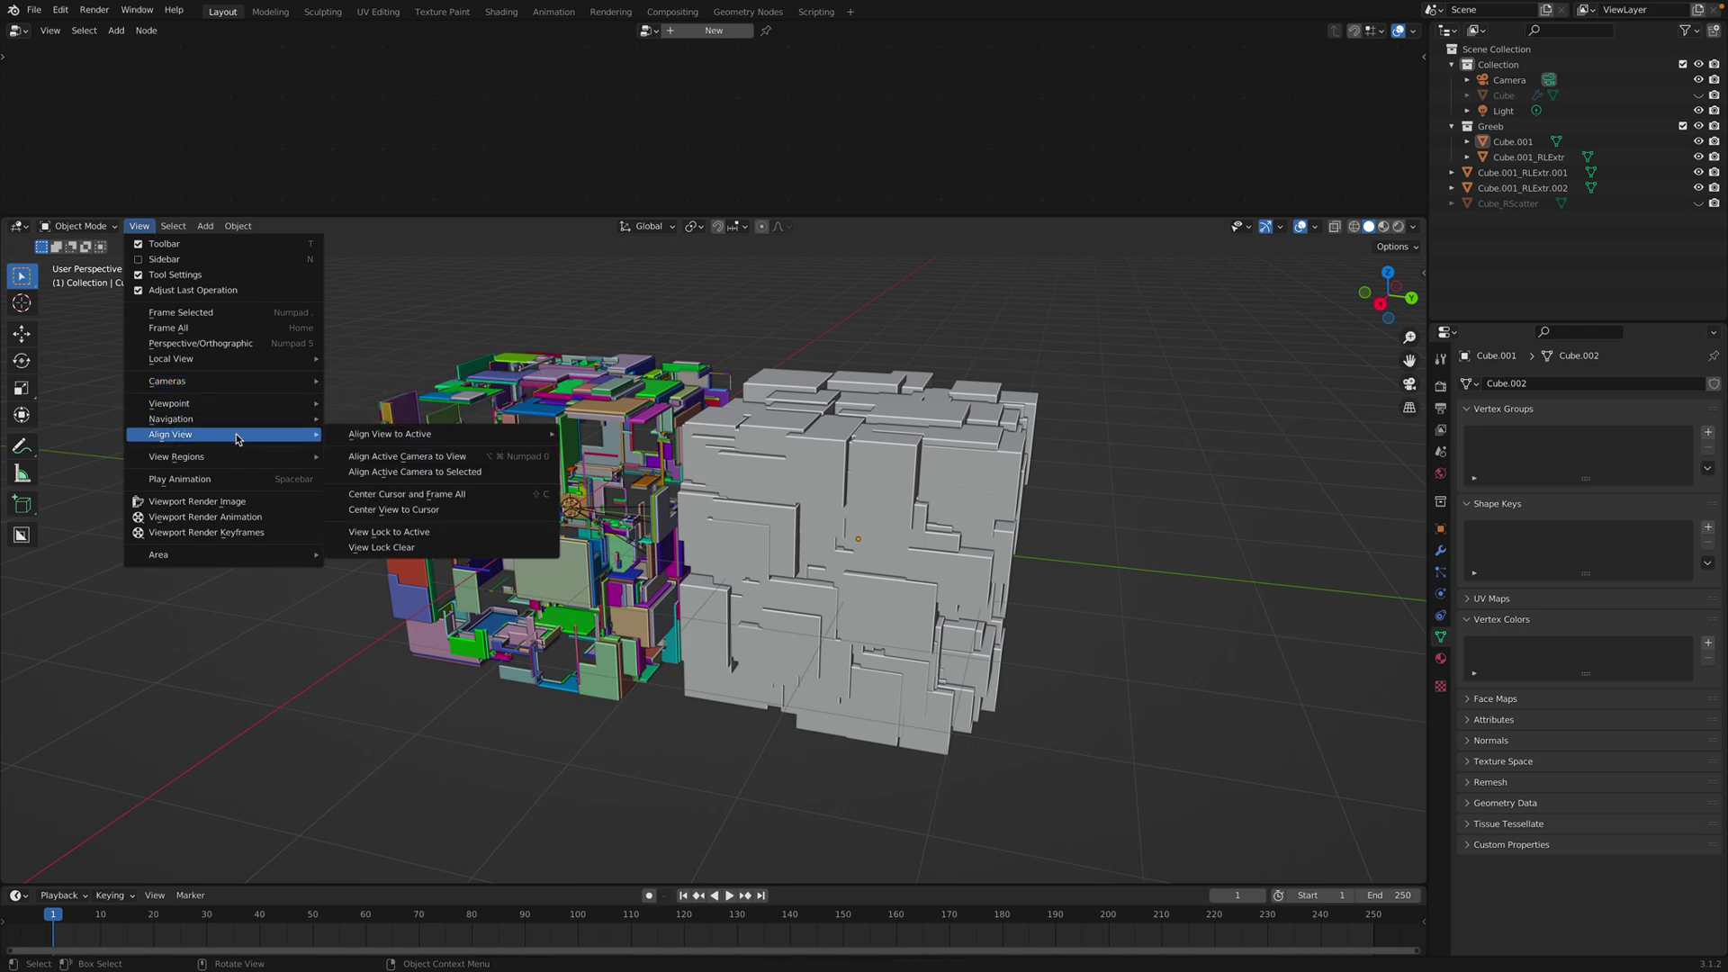
click(429, 457)
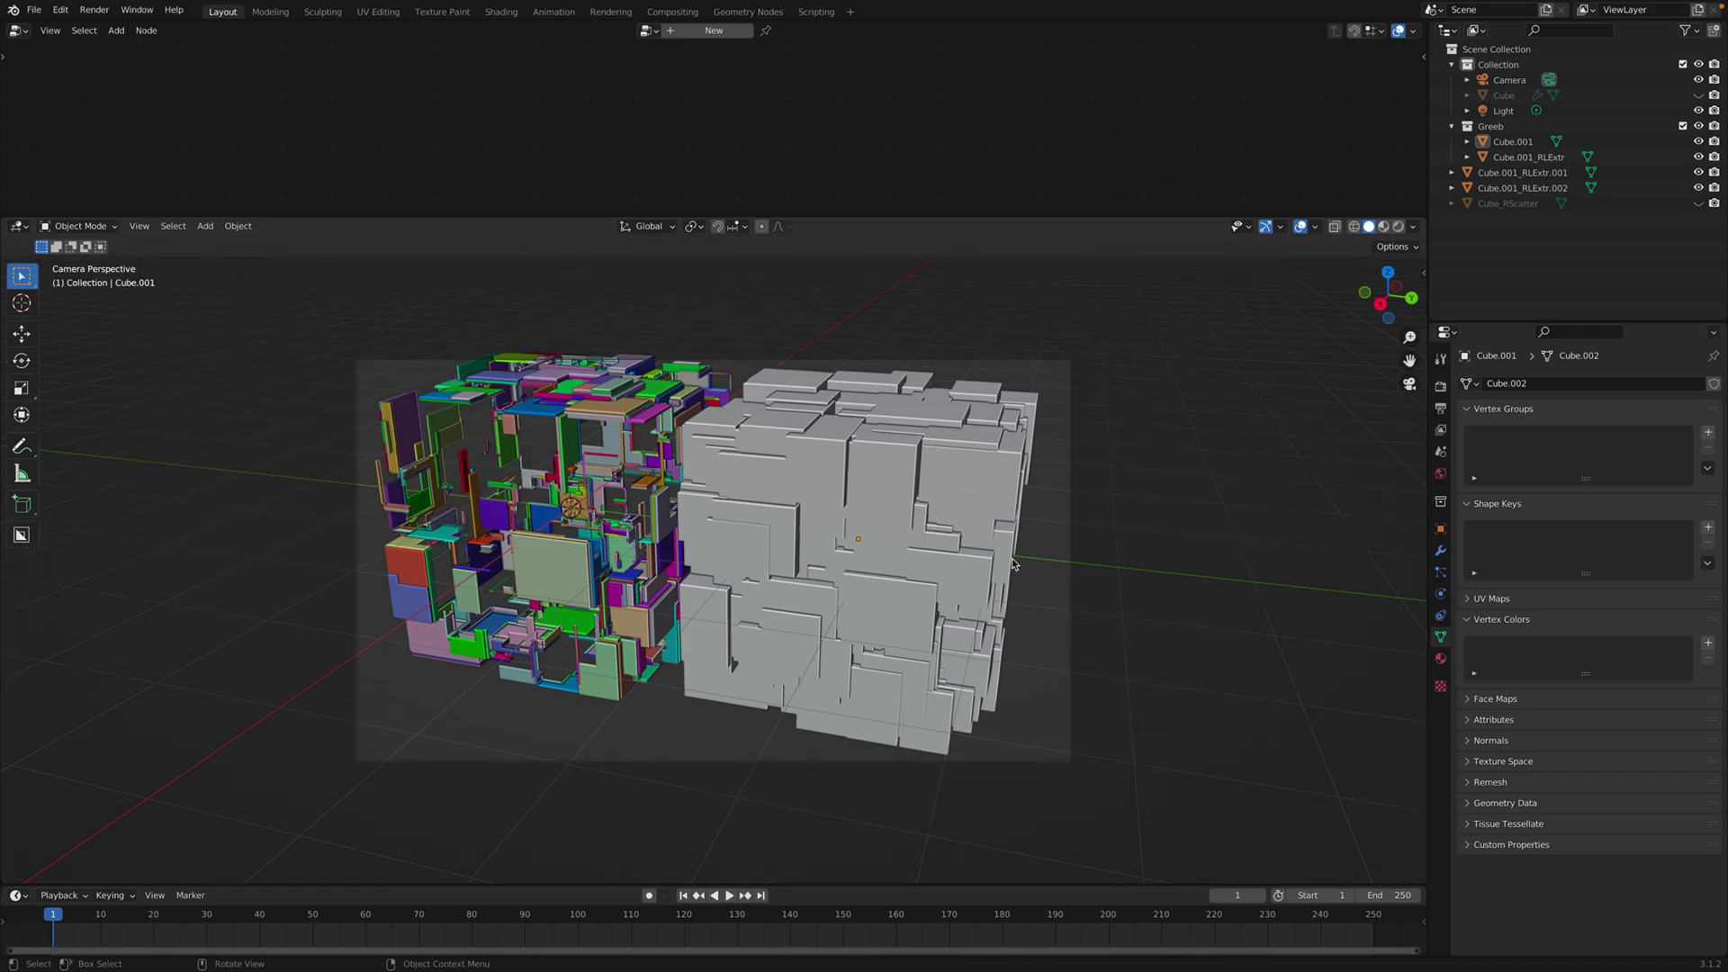
key(ctrl+s)
Step: Set the output resolution to 1080 by 1080 px, fit the camera frame in the viewport, and save the file
click(1441, 387)
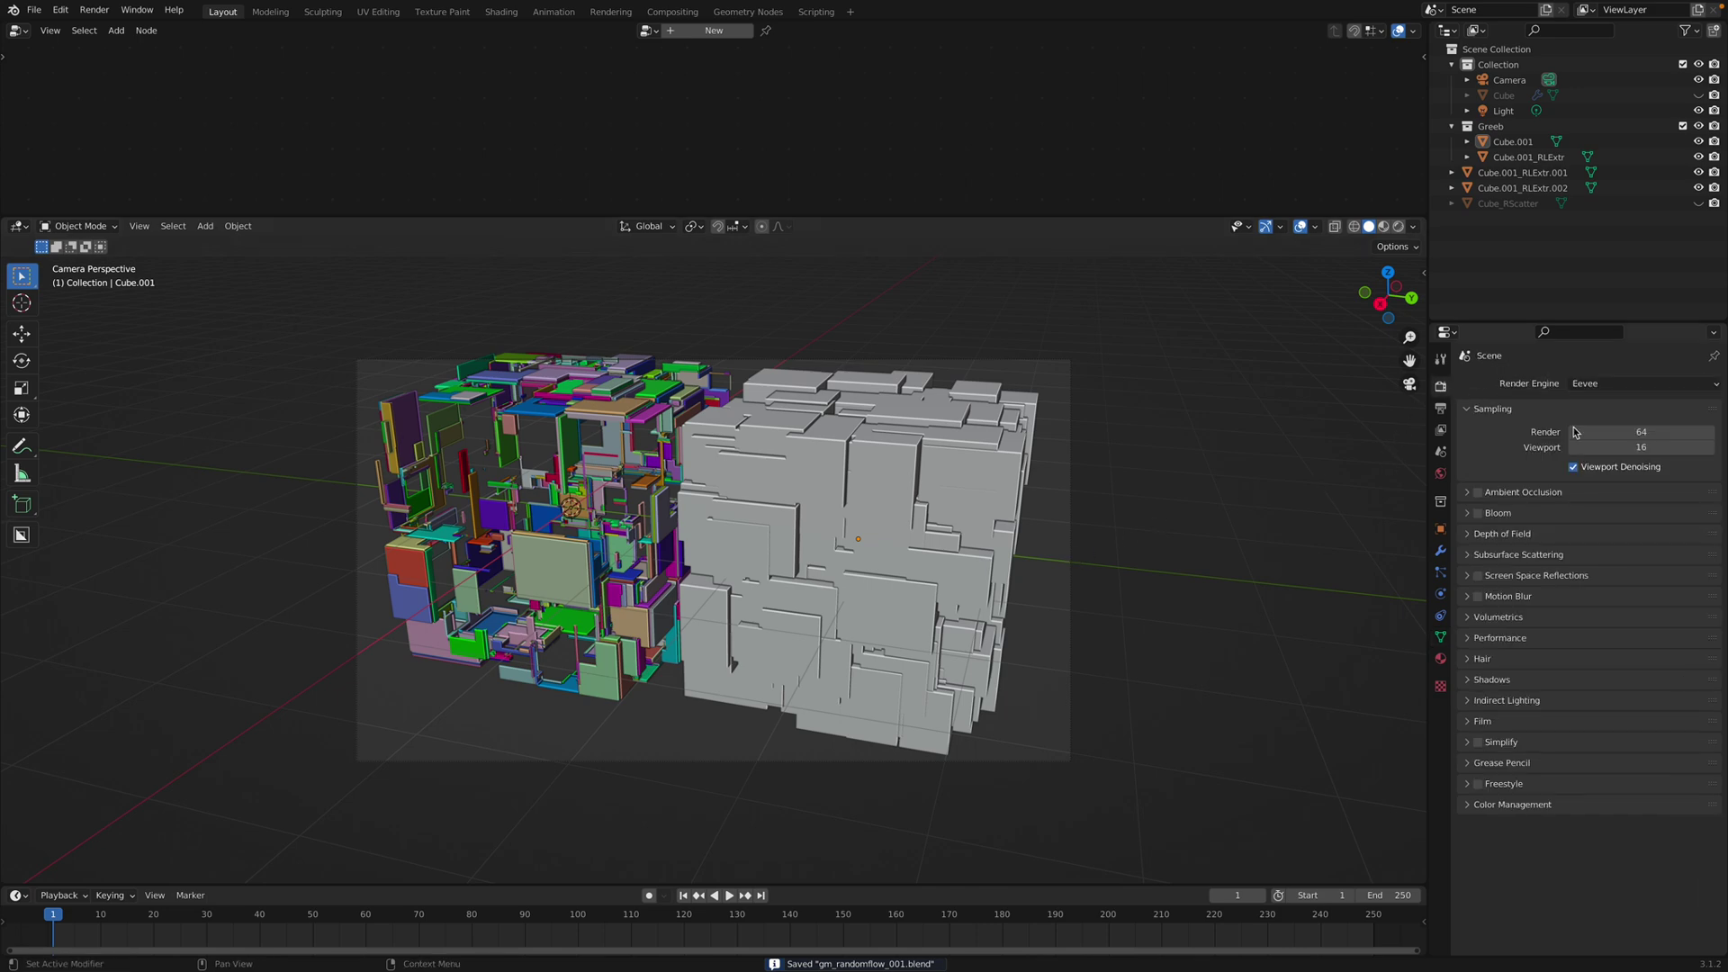
click(1441, 408)
double_click(1611, 406)
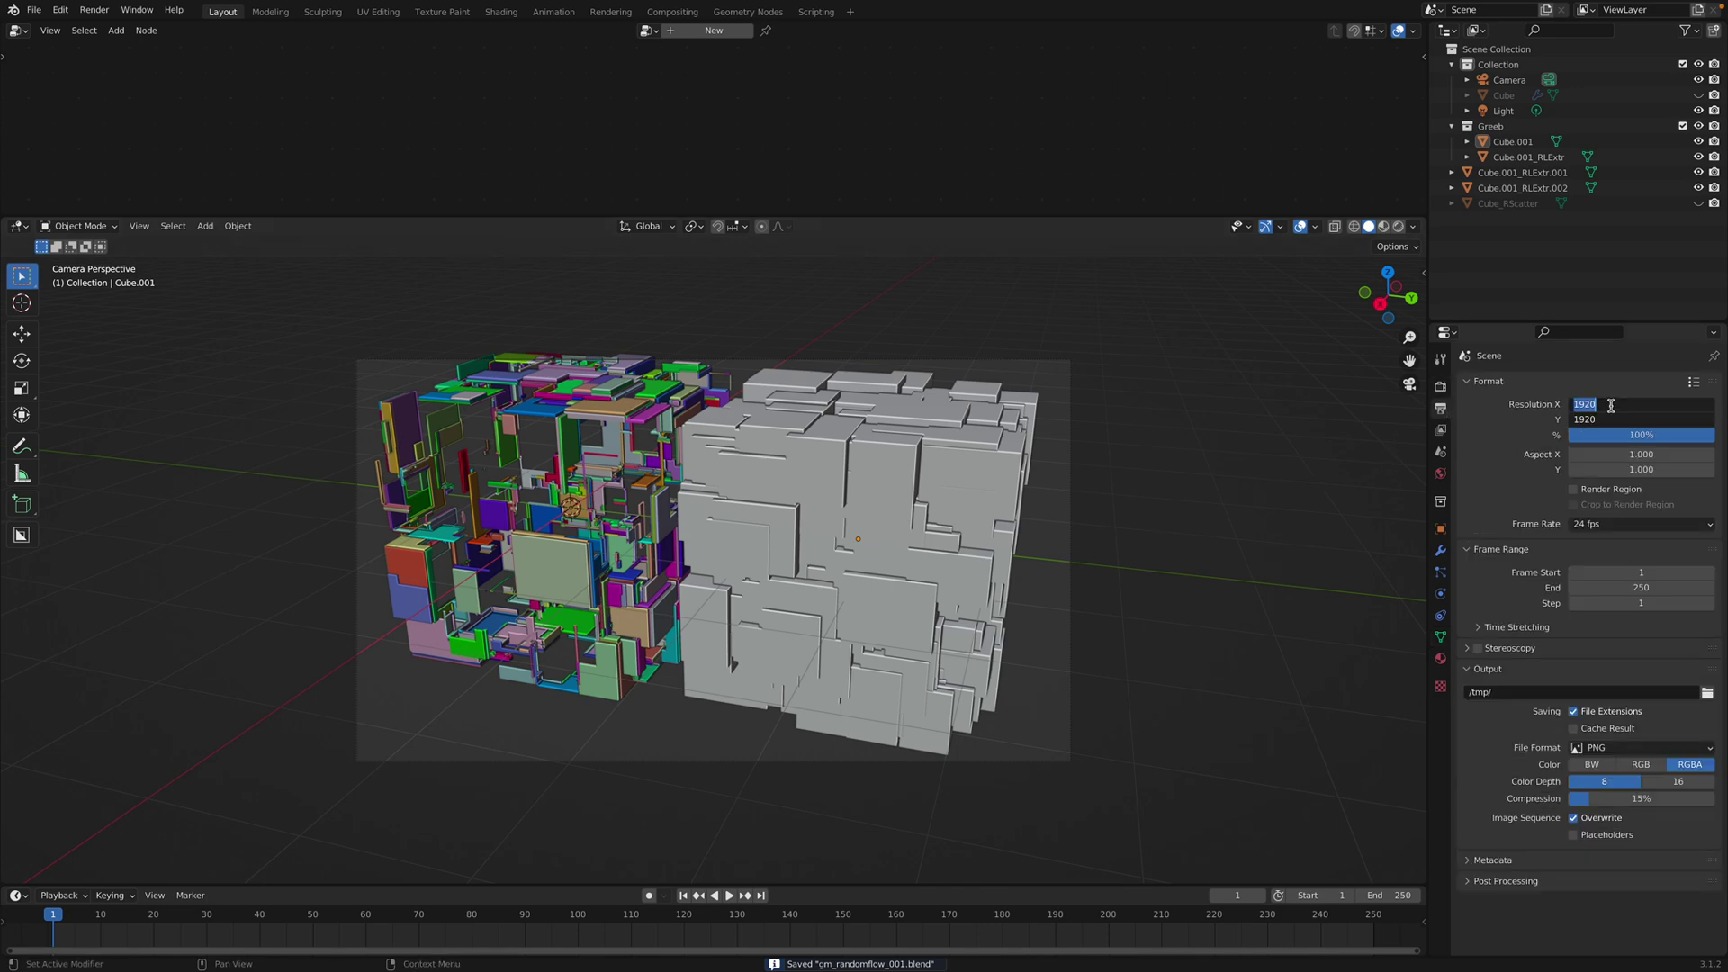
text(1080)
key(Return)
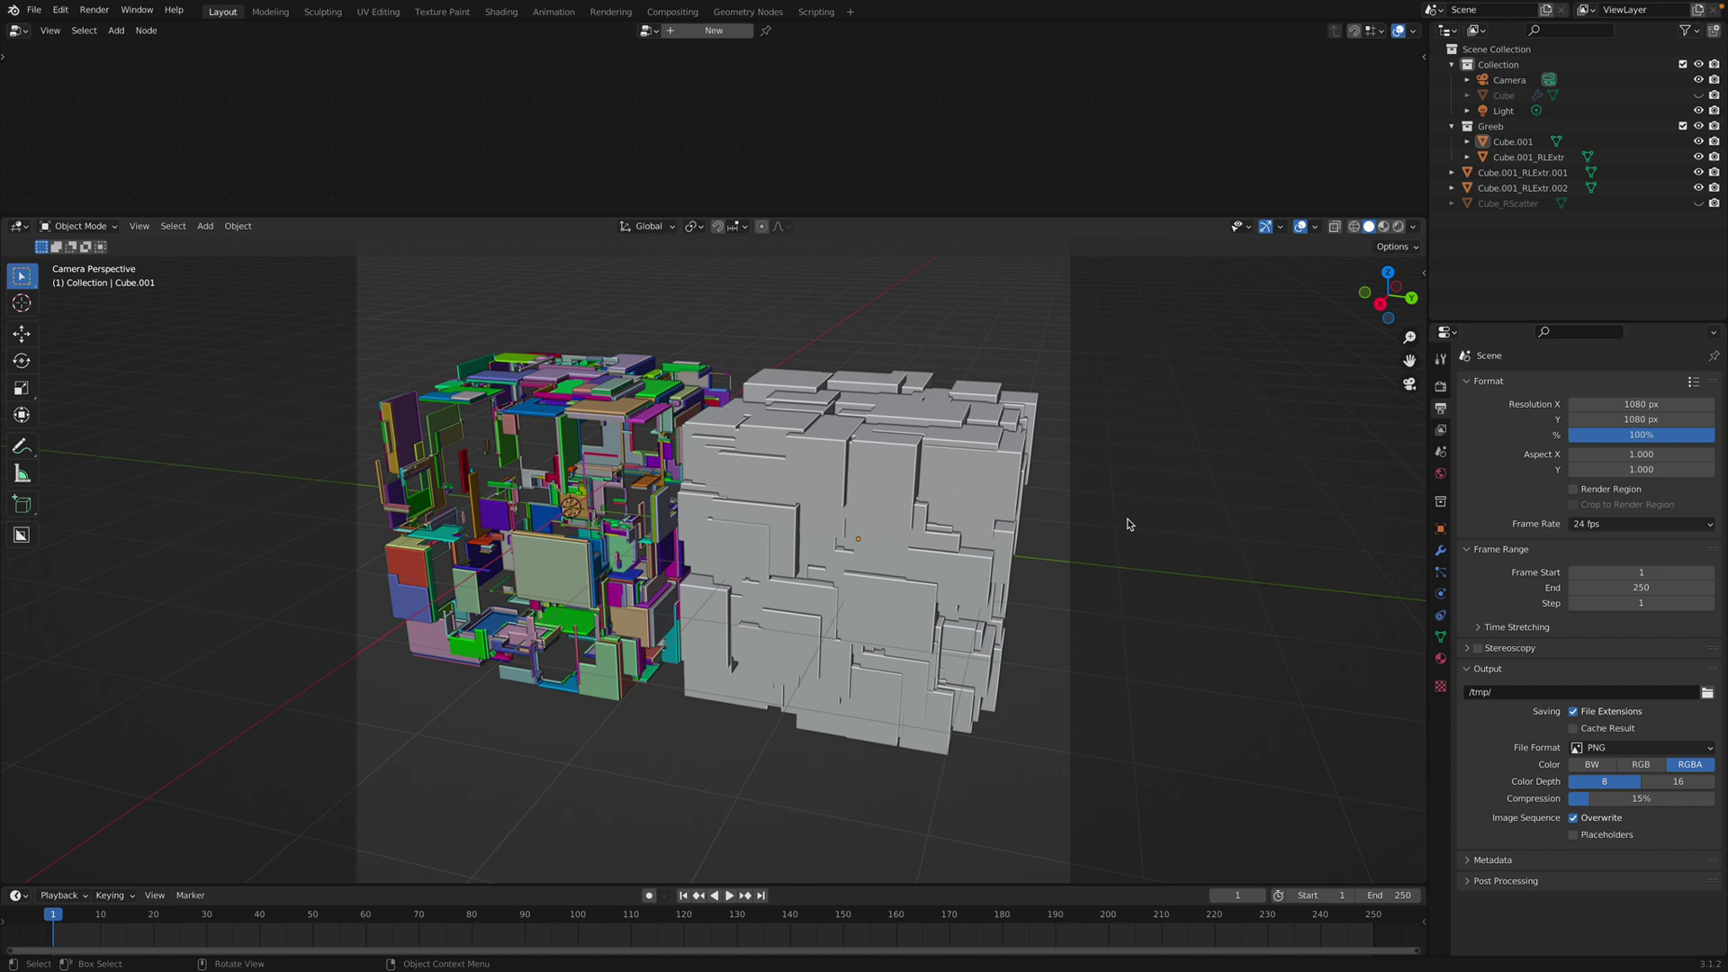
key(Home)
key(ctrl+s)
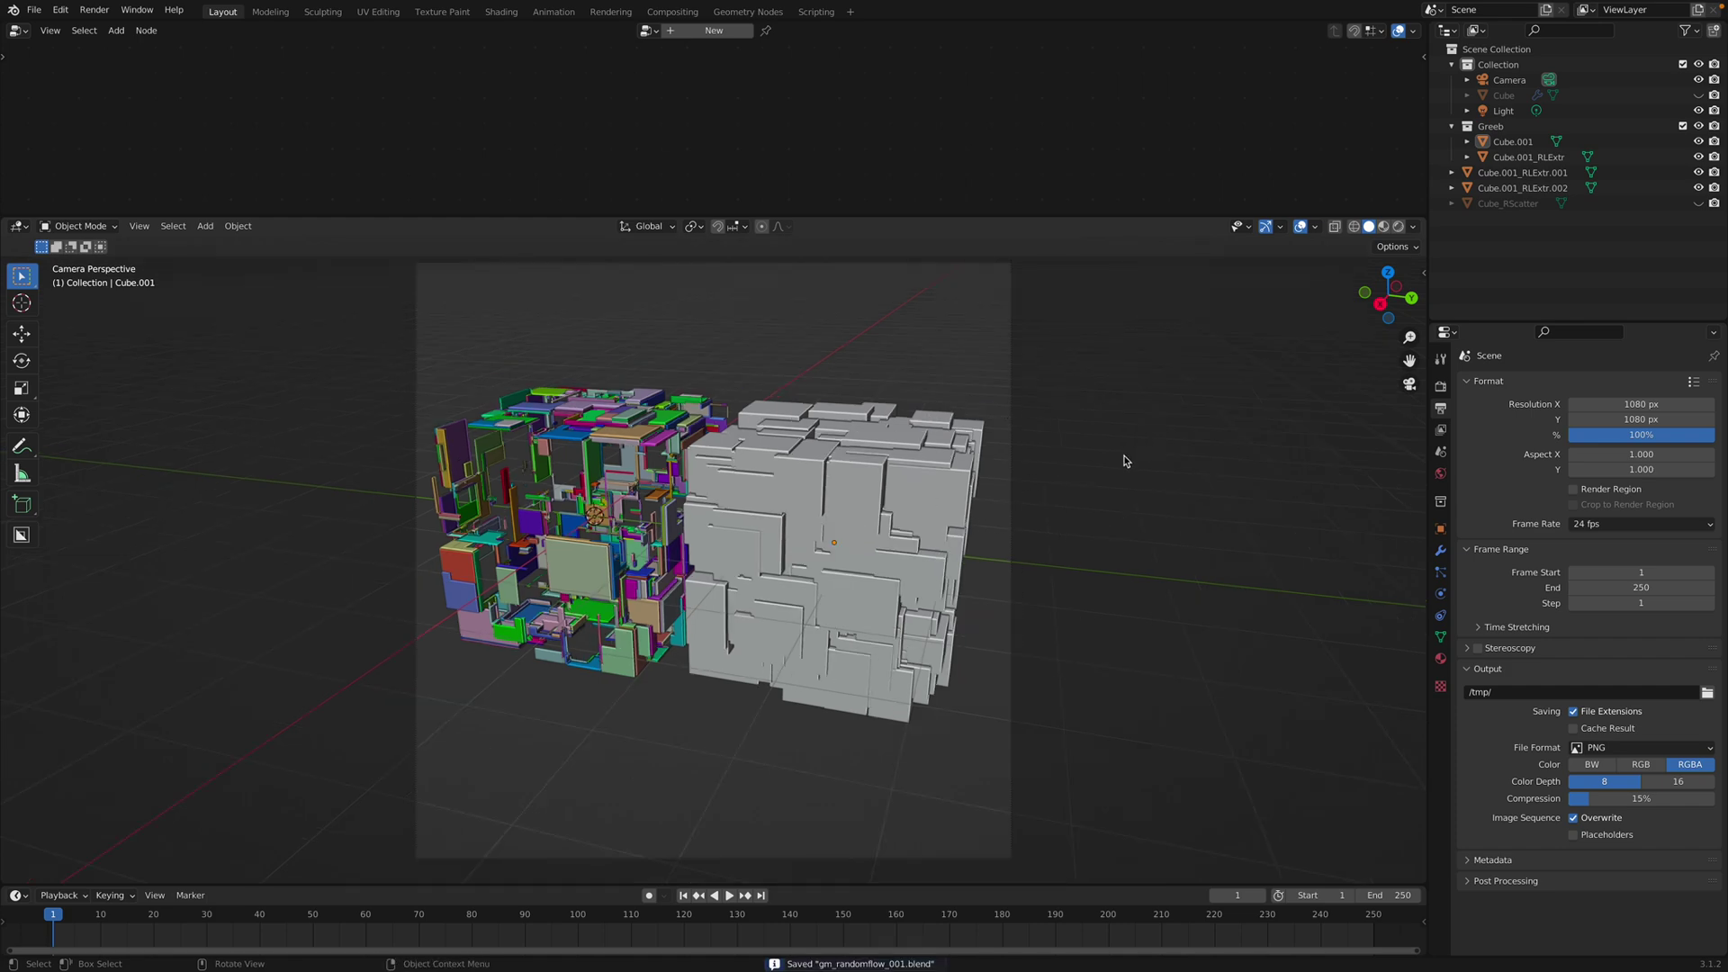
Step: Add a Grease Pencil Collection Line Art object and set its modifier's source collection to Greeb
key(F3)
text(linear)
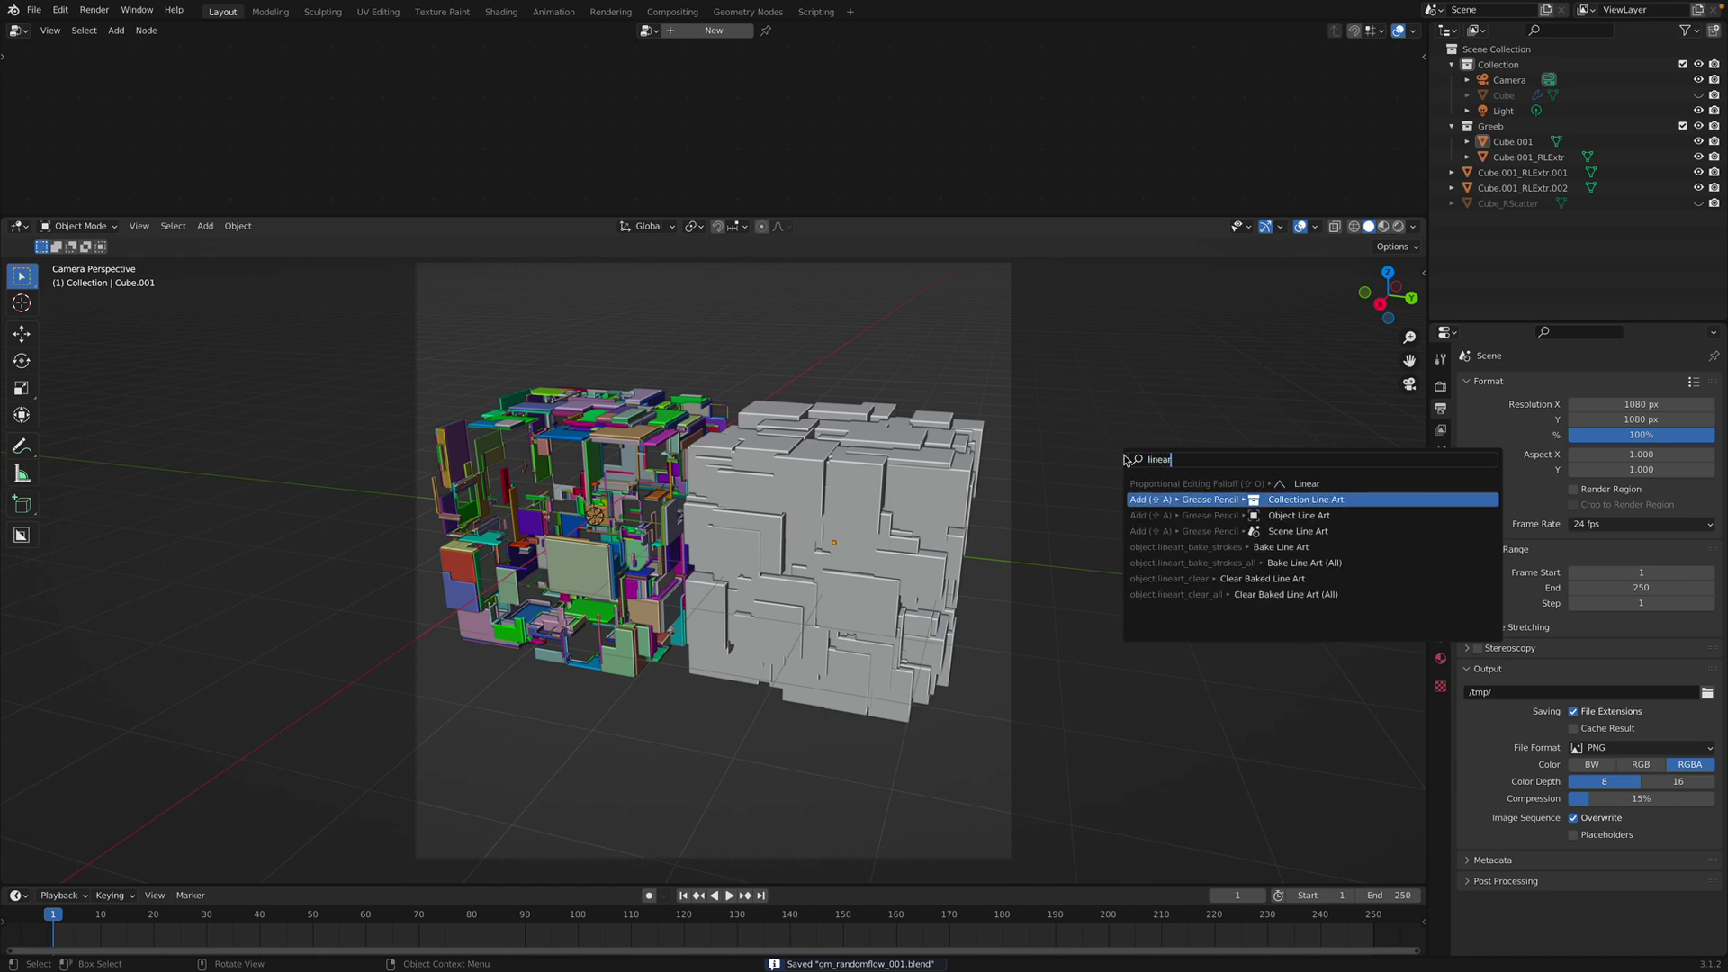
key(Return)
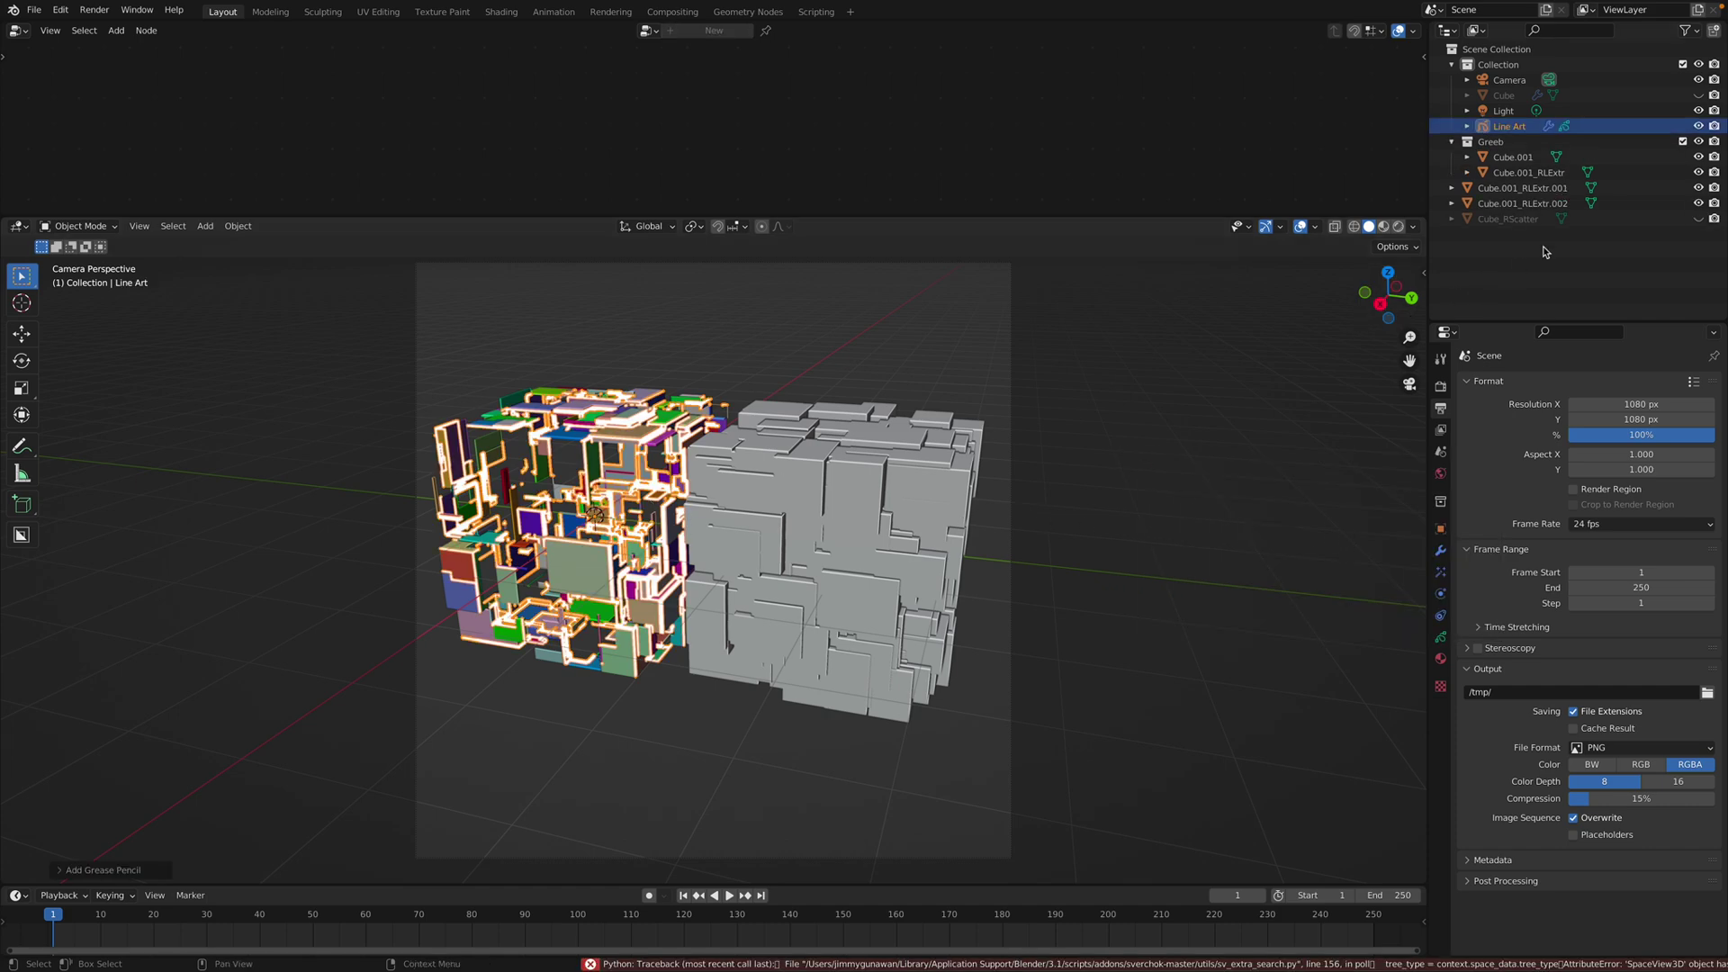
click(1440, 550)
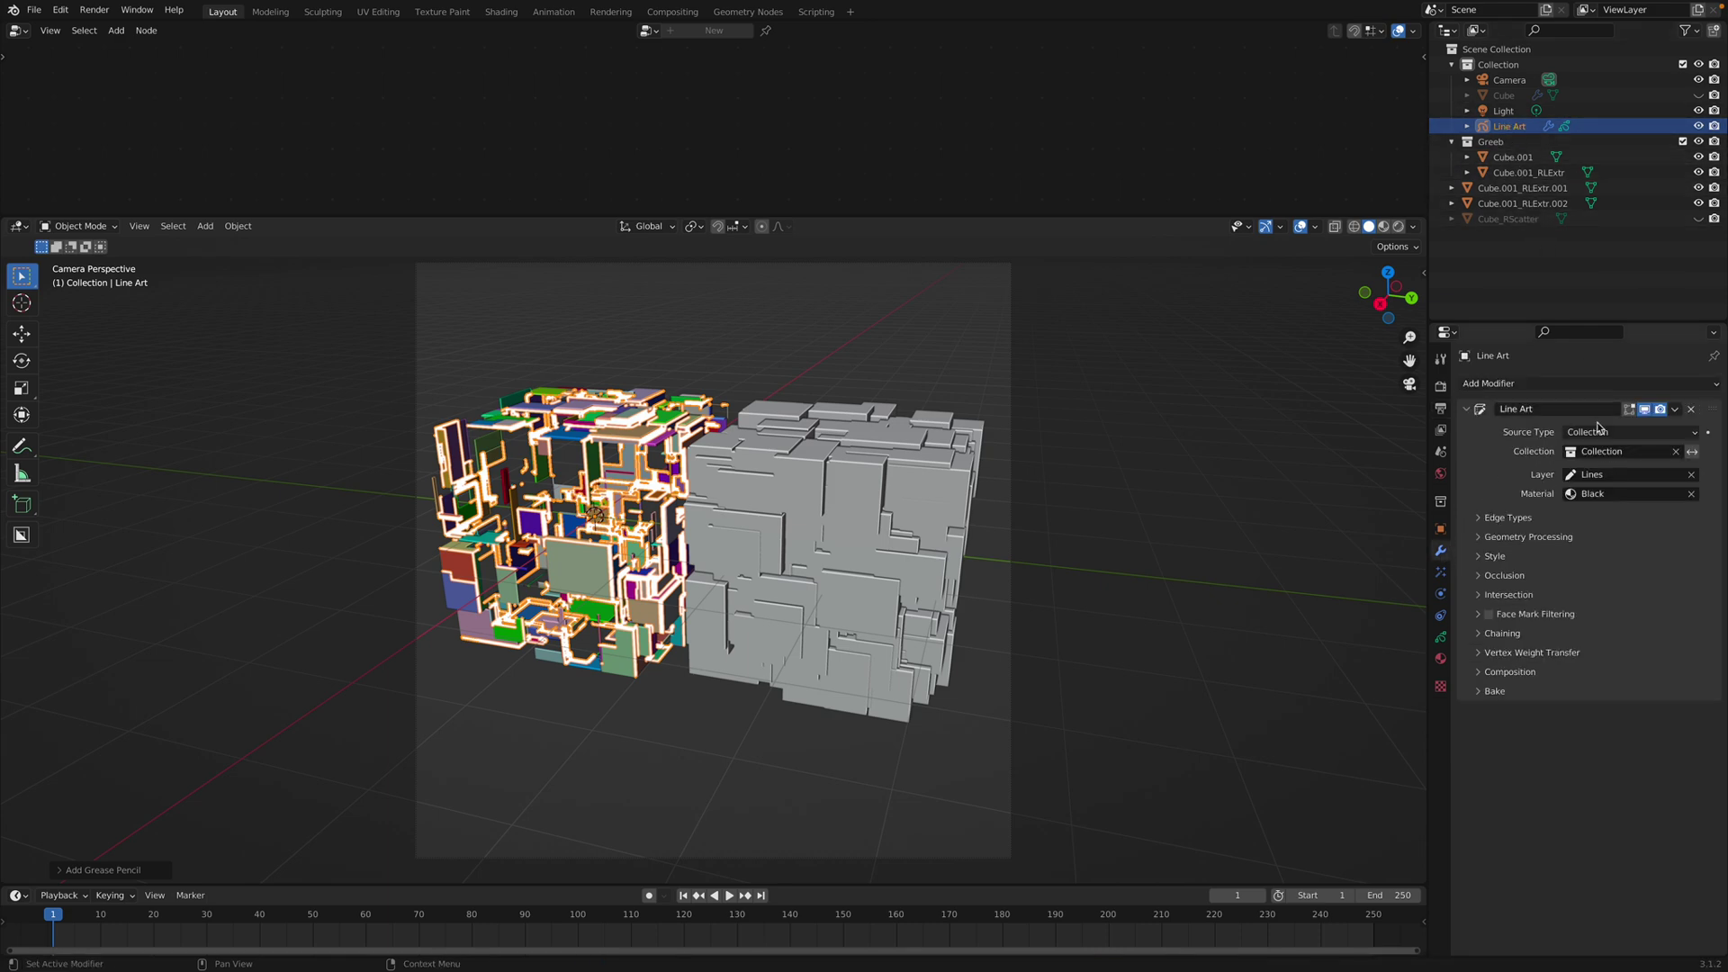
click(1605, 454)
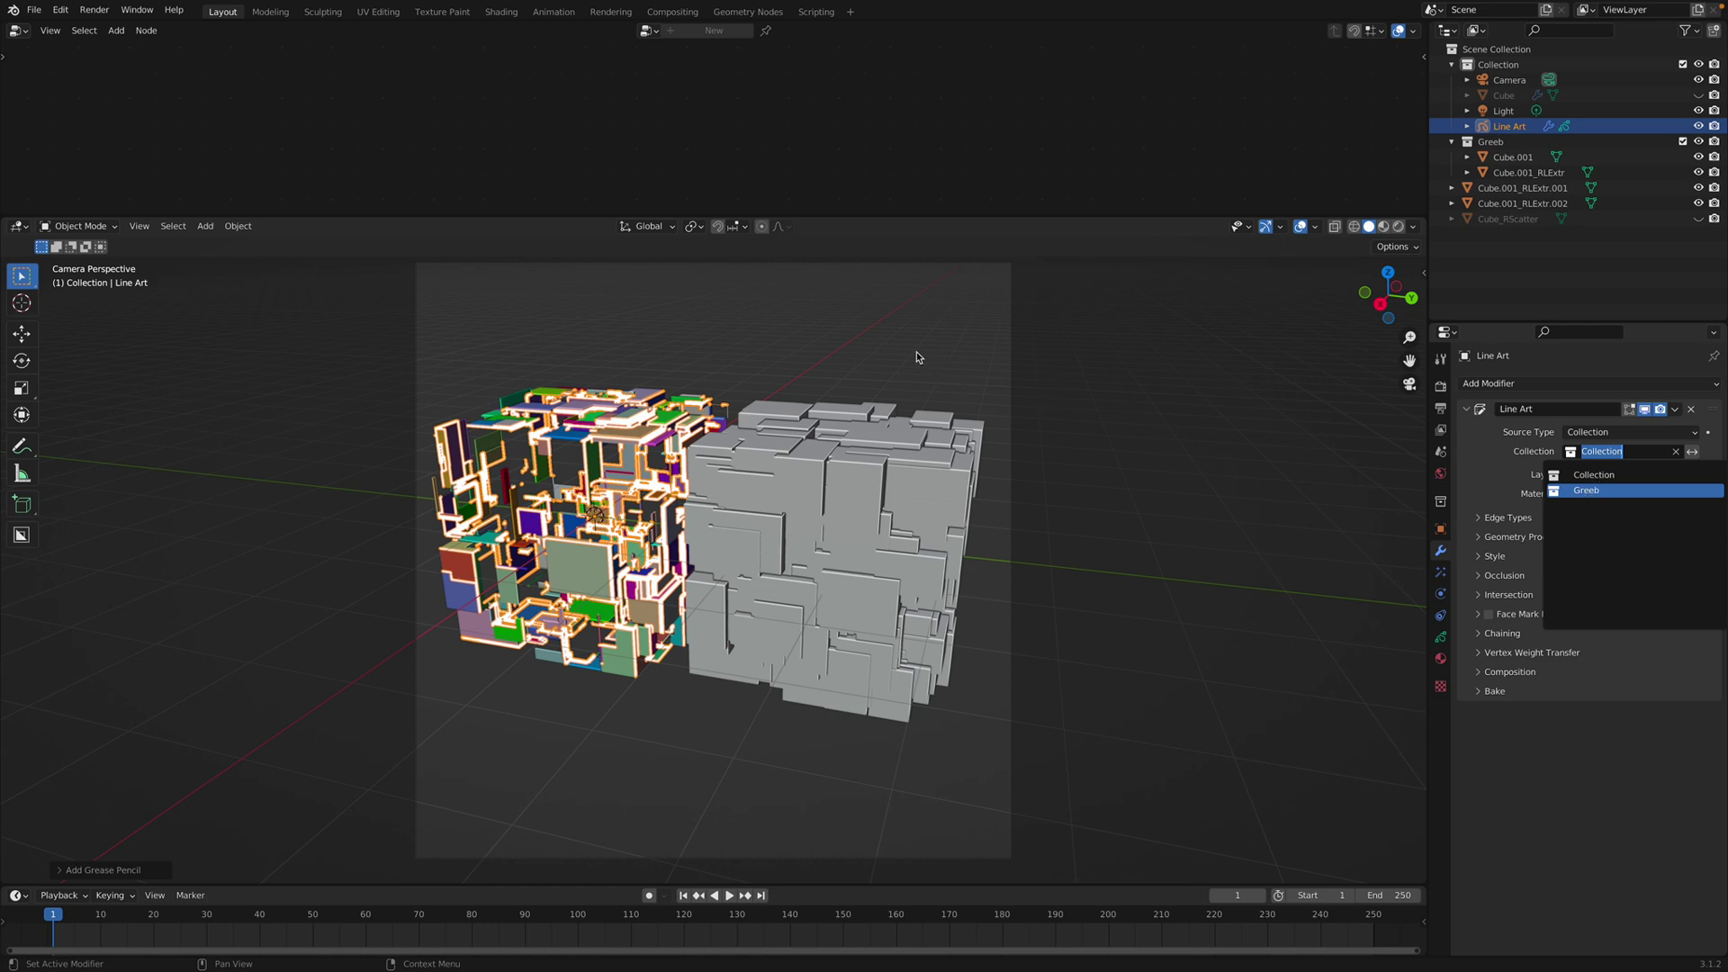
key(Return)
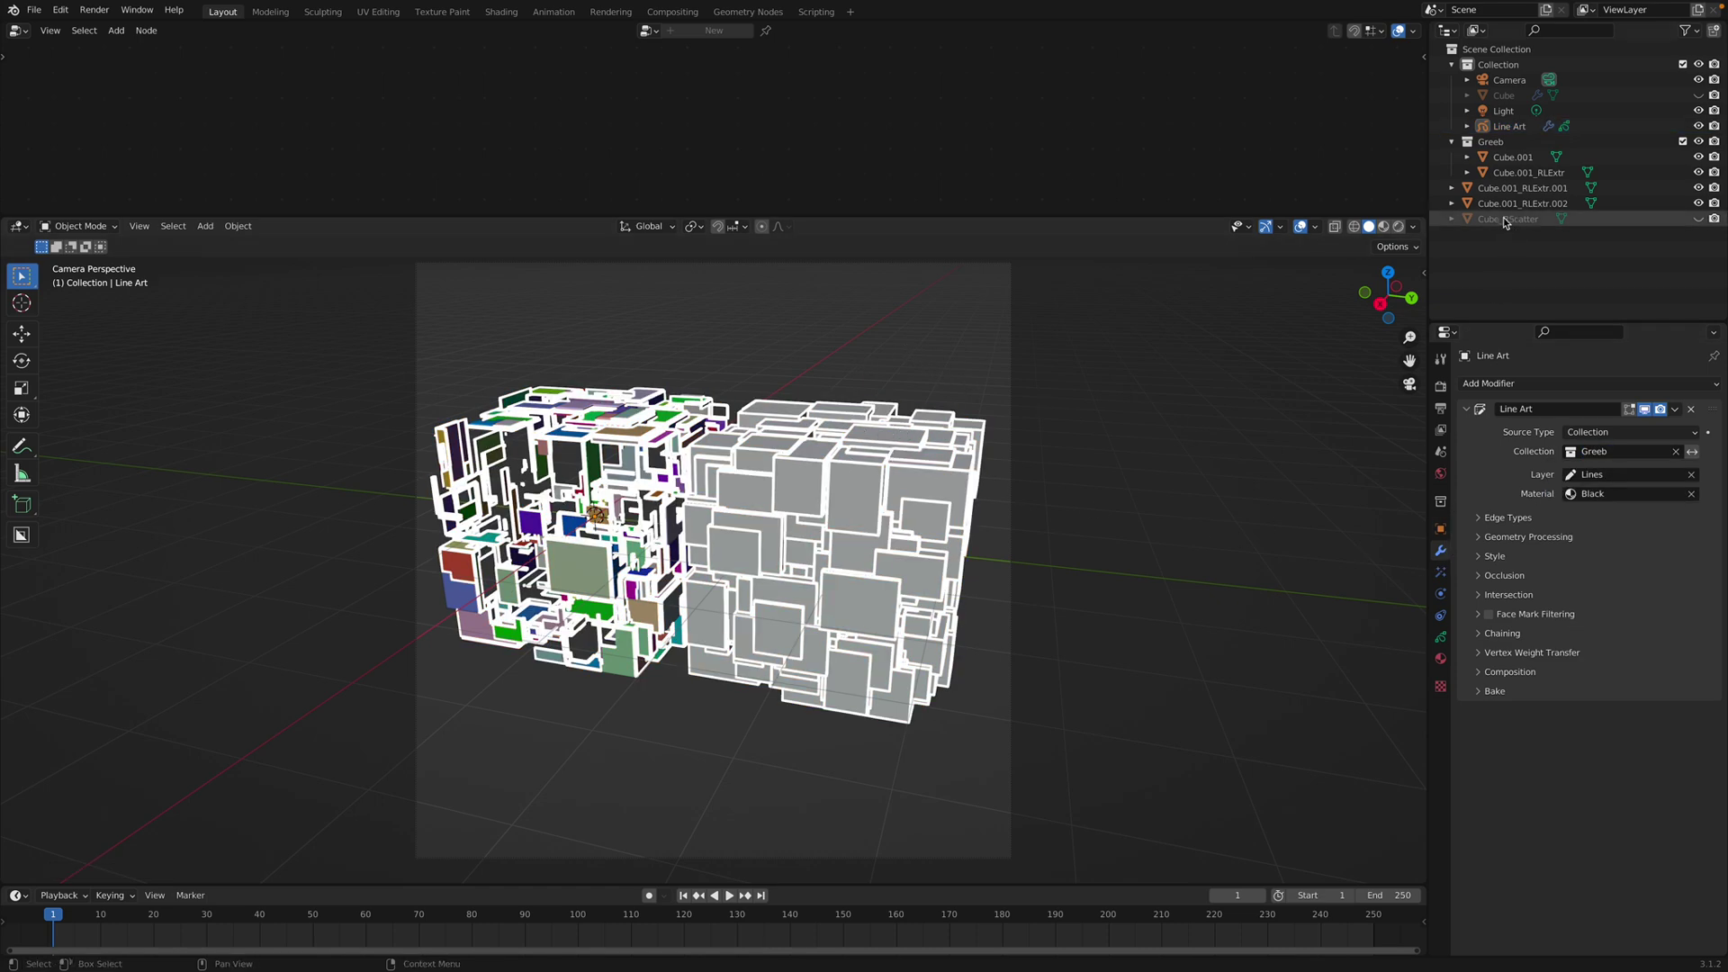
Step: Look through the Line Art object's data, modifier, transform and constraint properties for the line settings
click(1508, 126)
click(1441, 636)
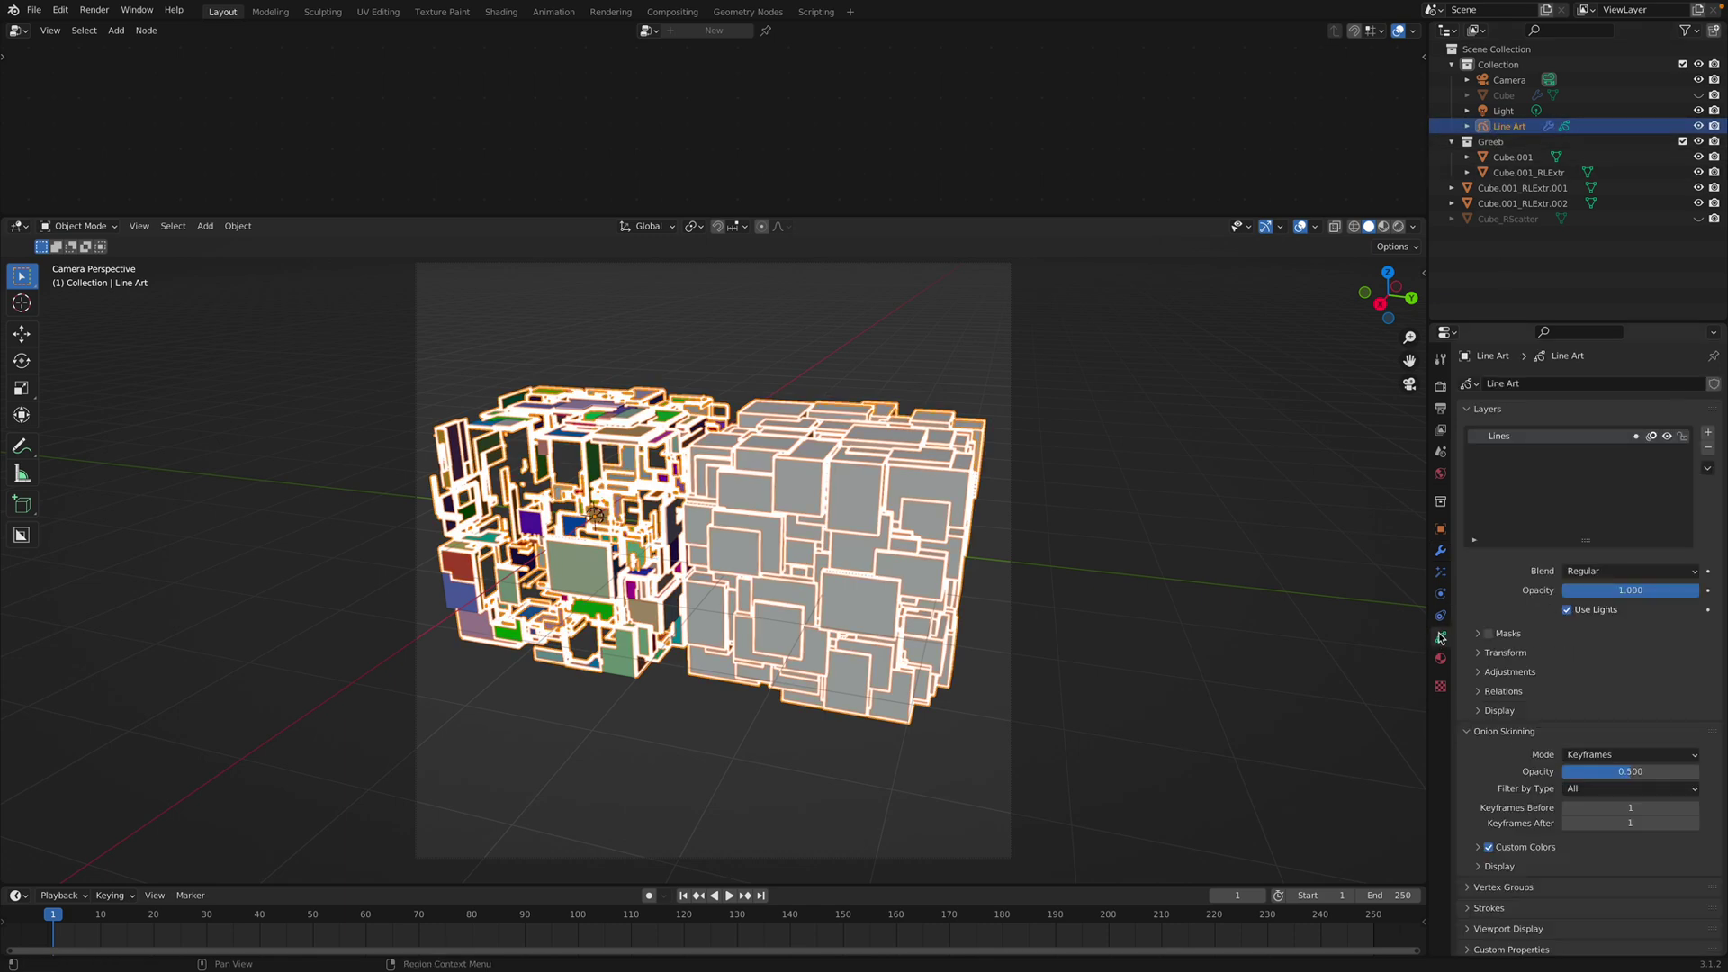
click(1441, 552)
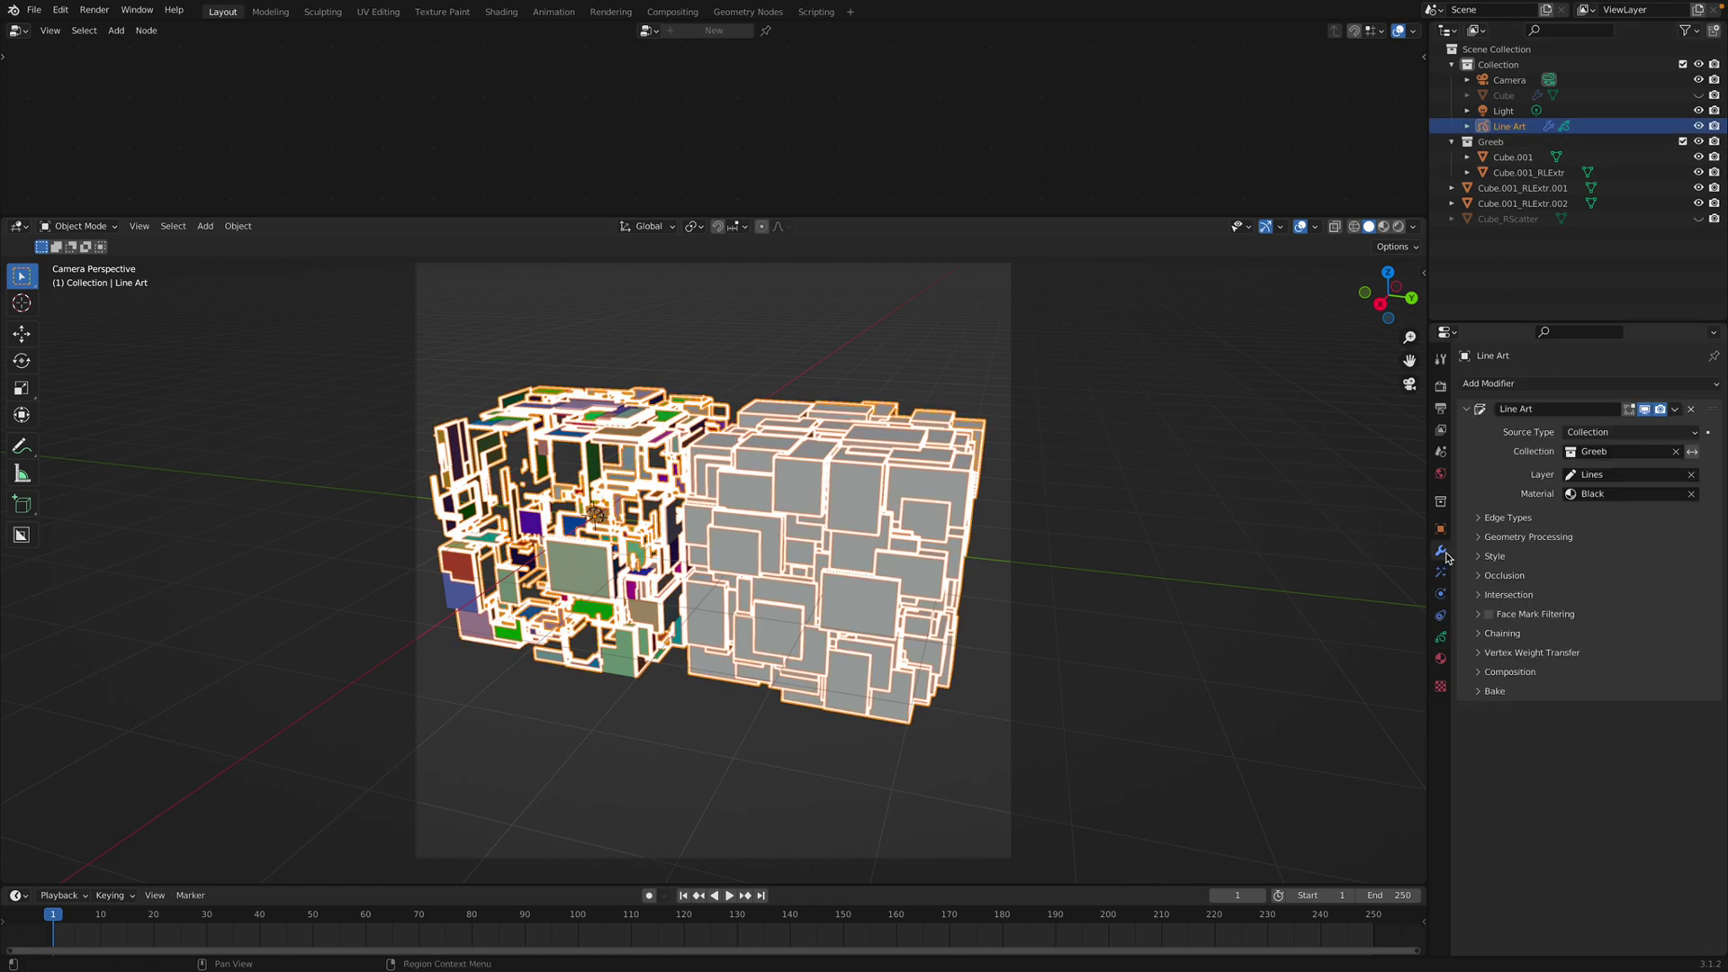
click(1442, 575)
click(1440, 614)
click(1441, 530)
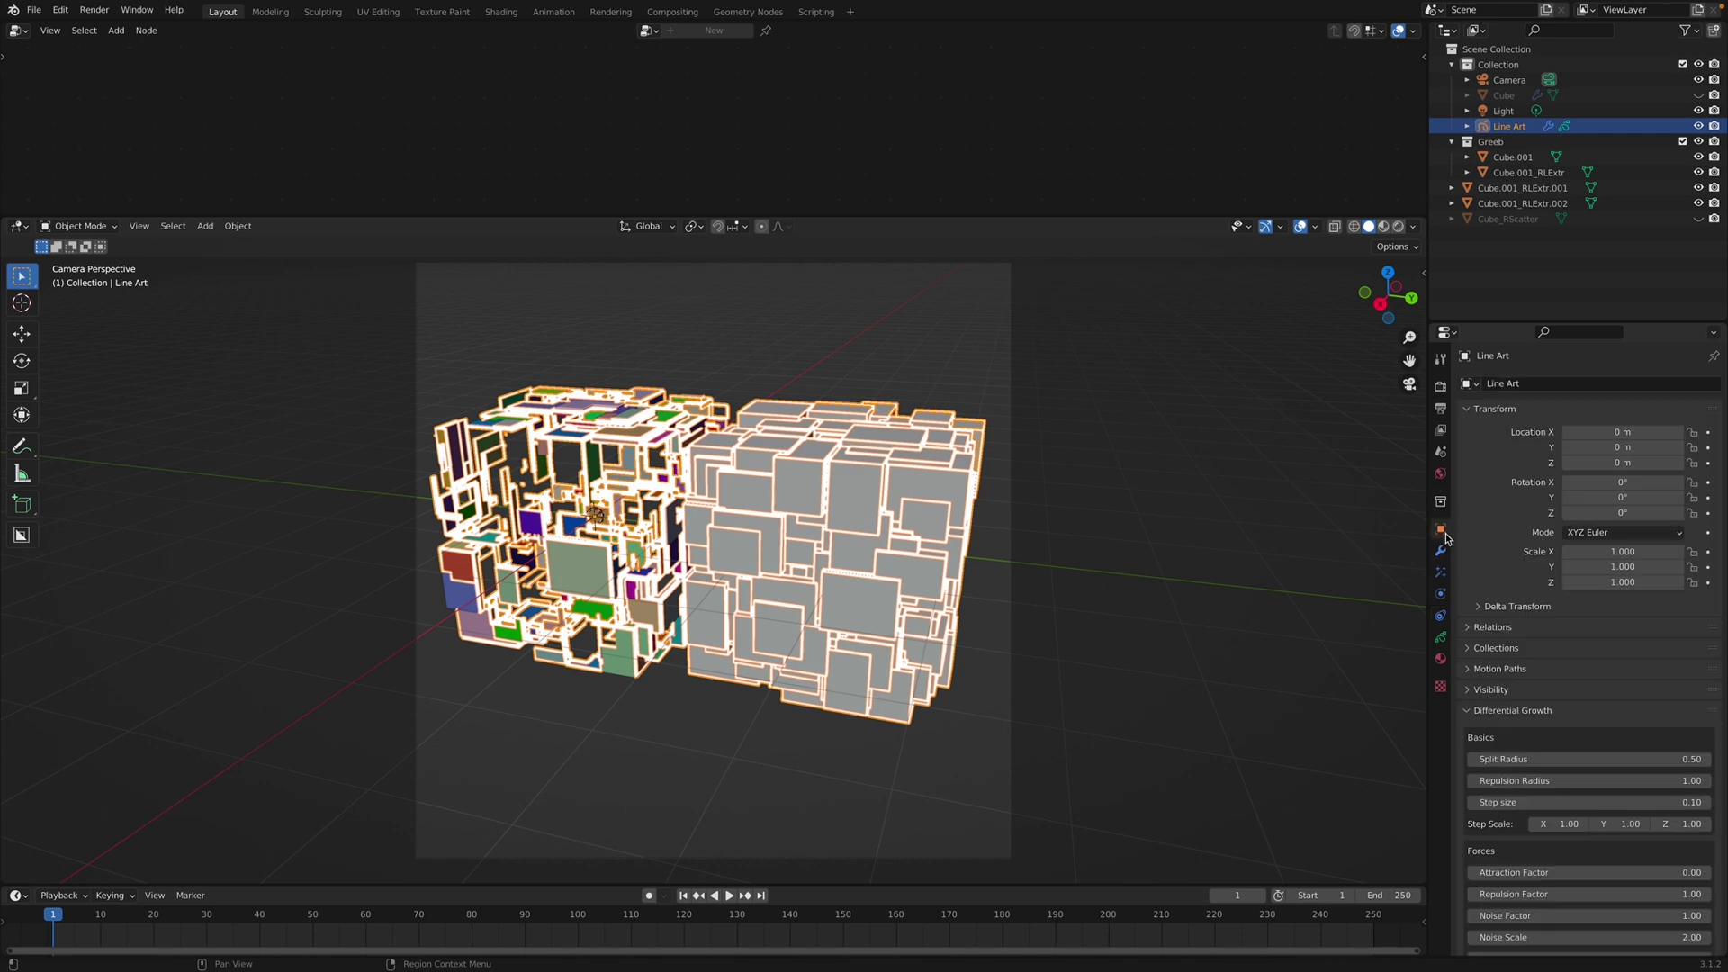
click(1442, 551)
click(1441, 576)
click(1441, 615)
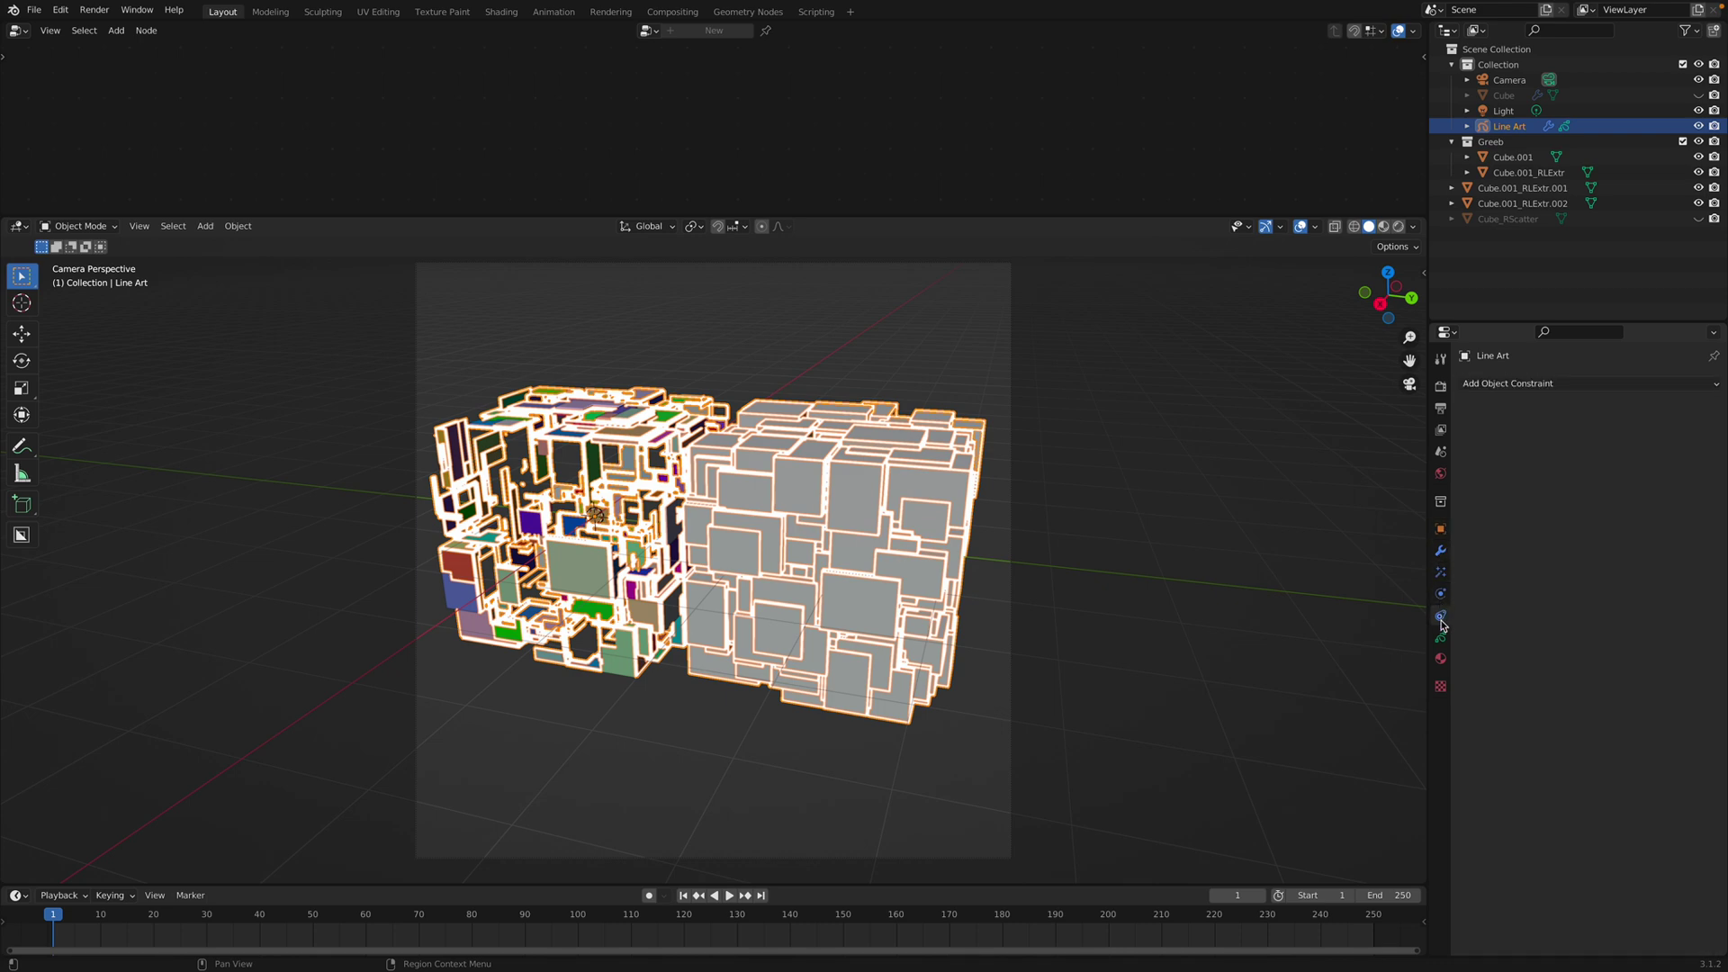
click(1441, 638)
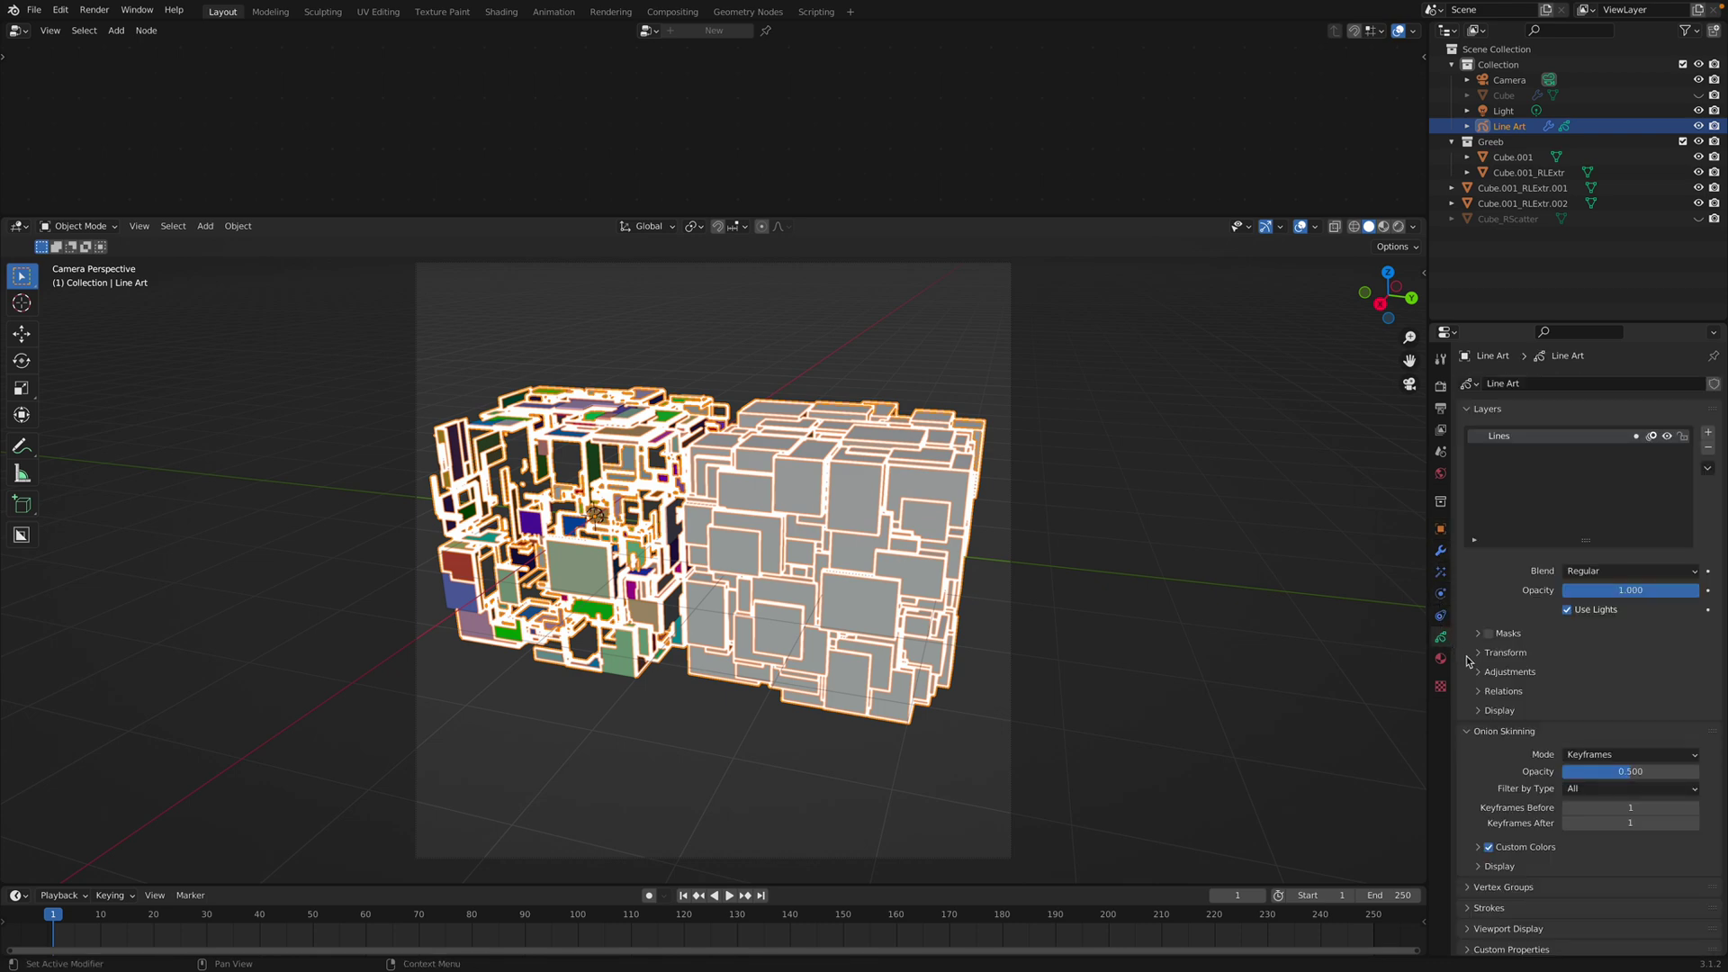
Step: Set the line thickness in the Line Art modifier's style settings to 5
click(1441, 549)
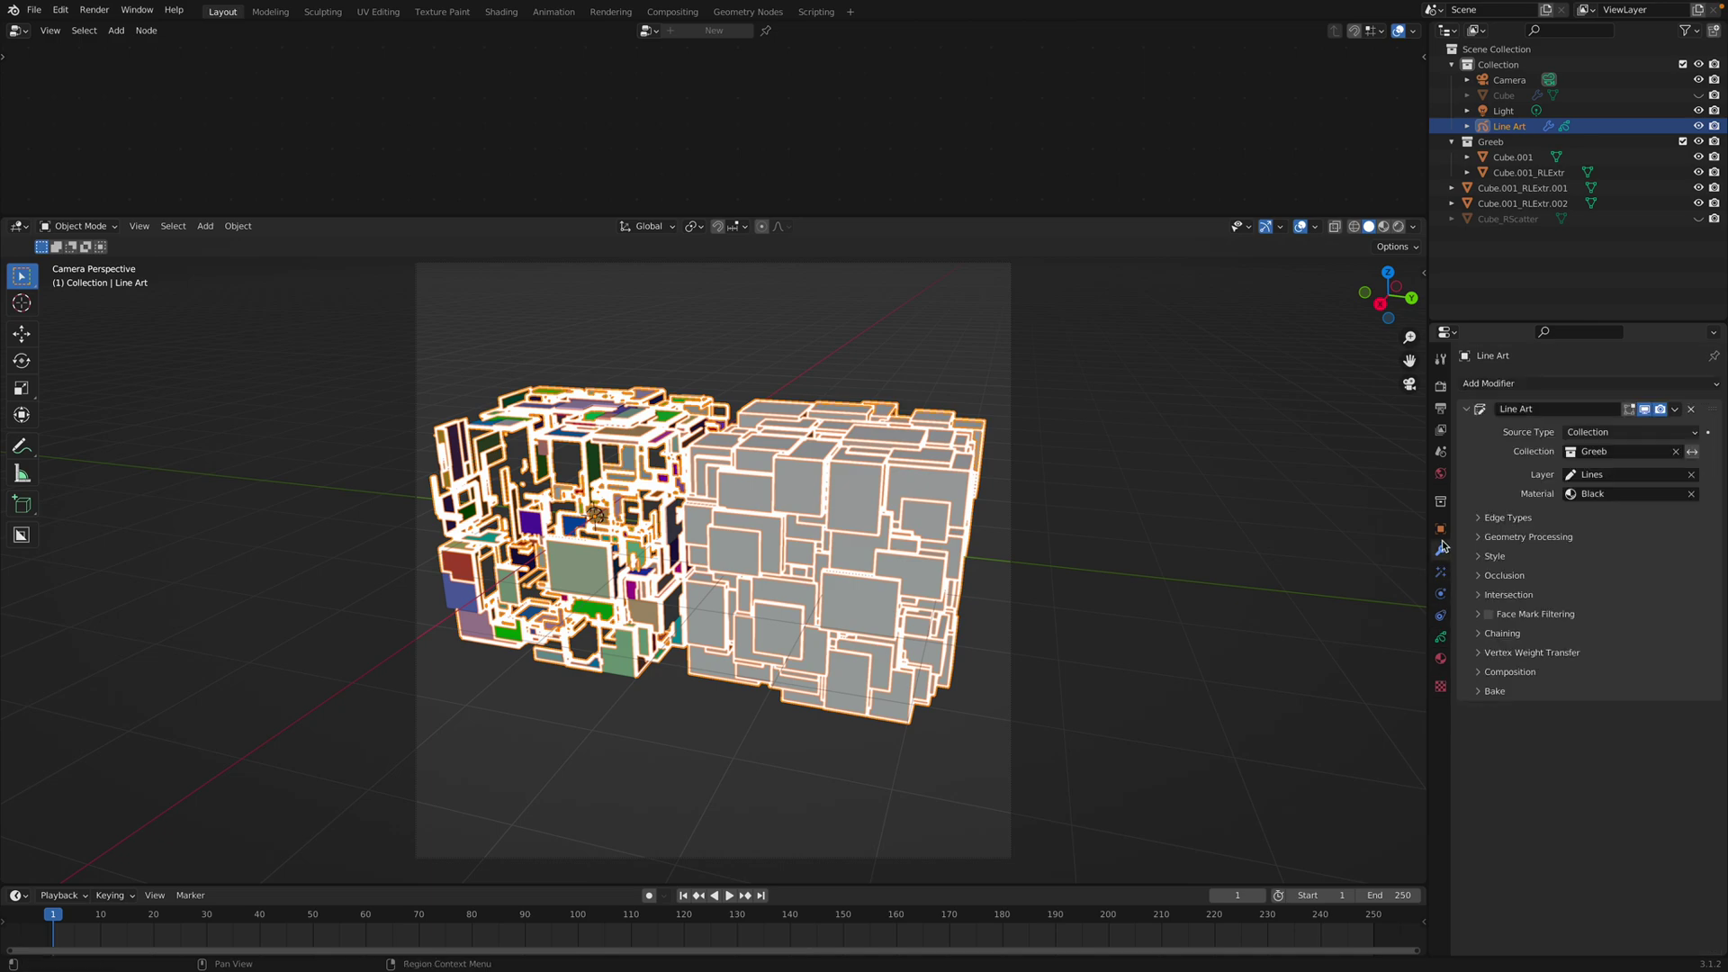
click(1533, 537)
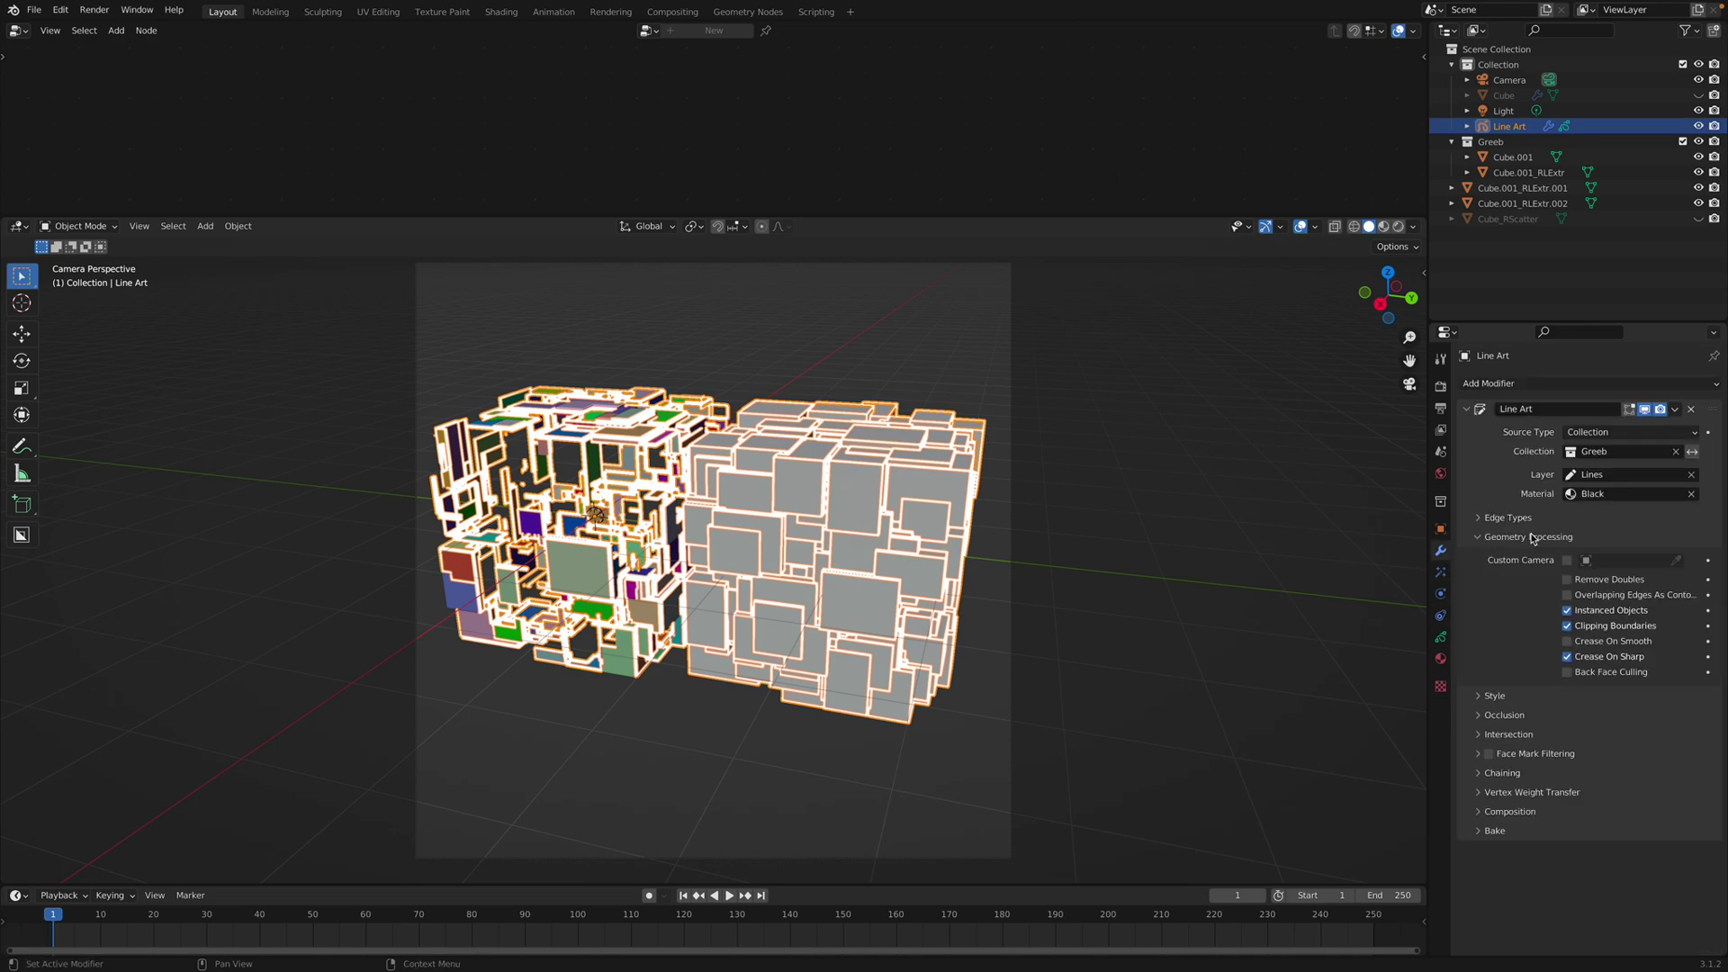
click(1533, 538)
click(1494, 557)
click(1617, 578)
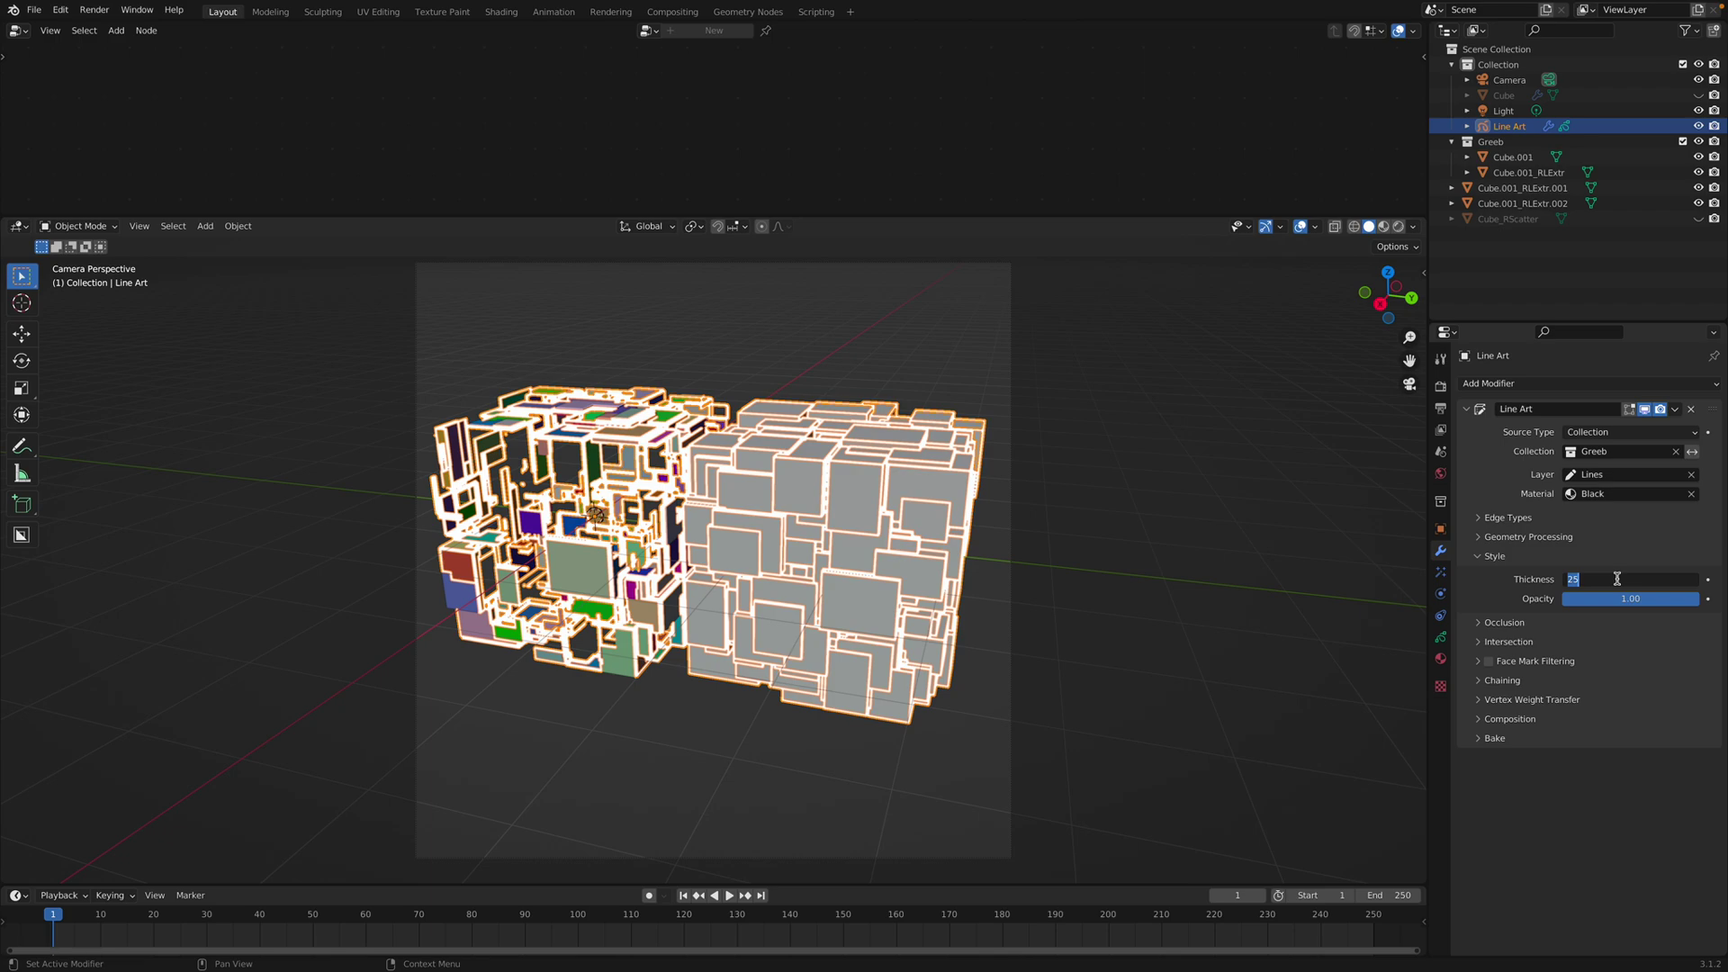
text(5)
key(Return)
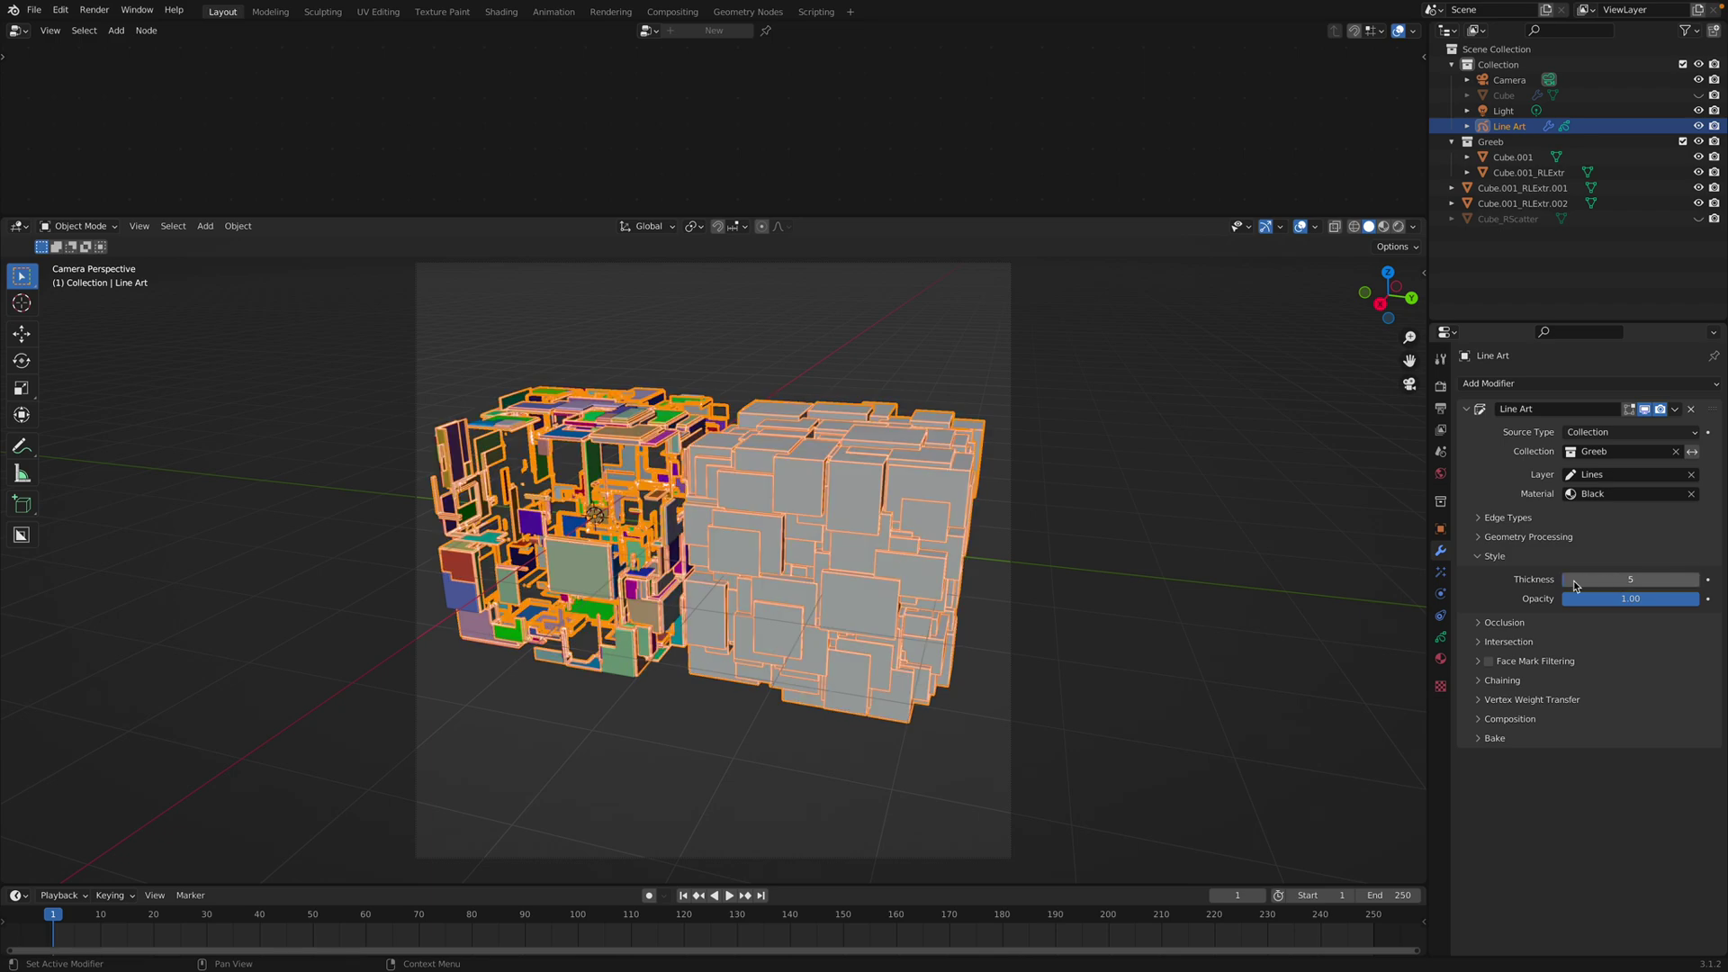
Step: Switch the viewport to Material Preview shading and hide the Greeb collection in the viewport
click(1441, 658)
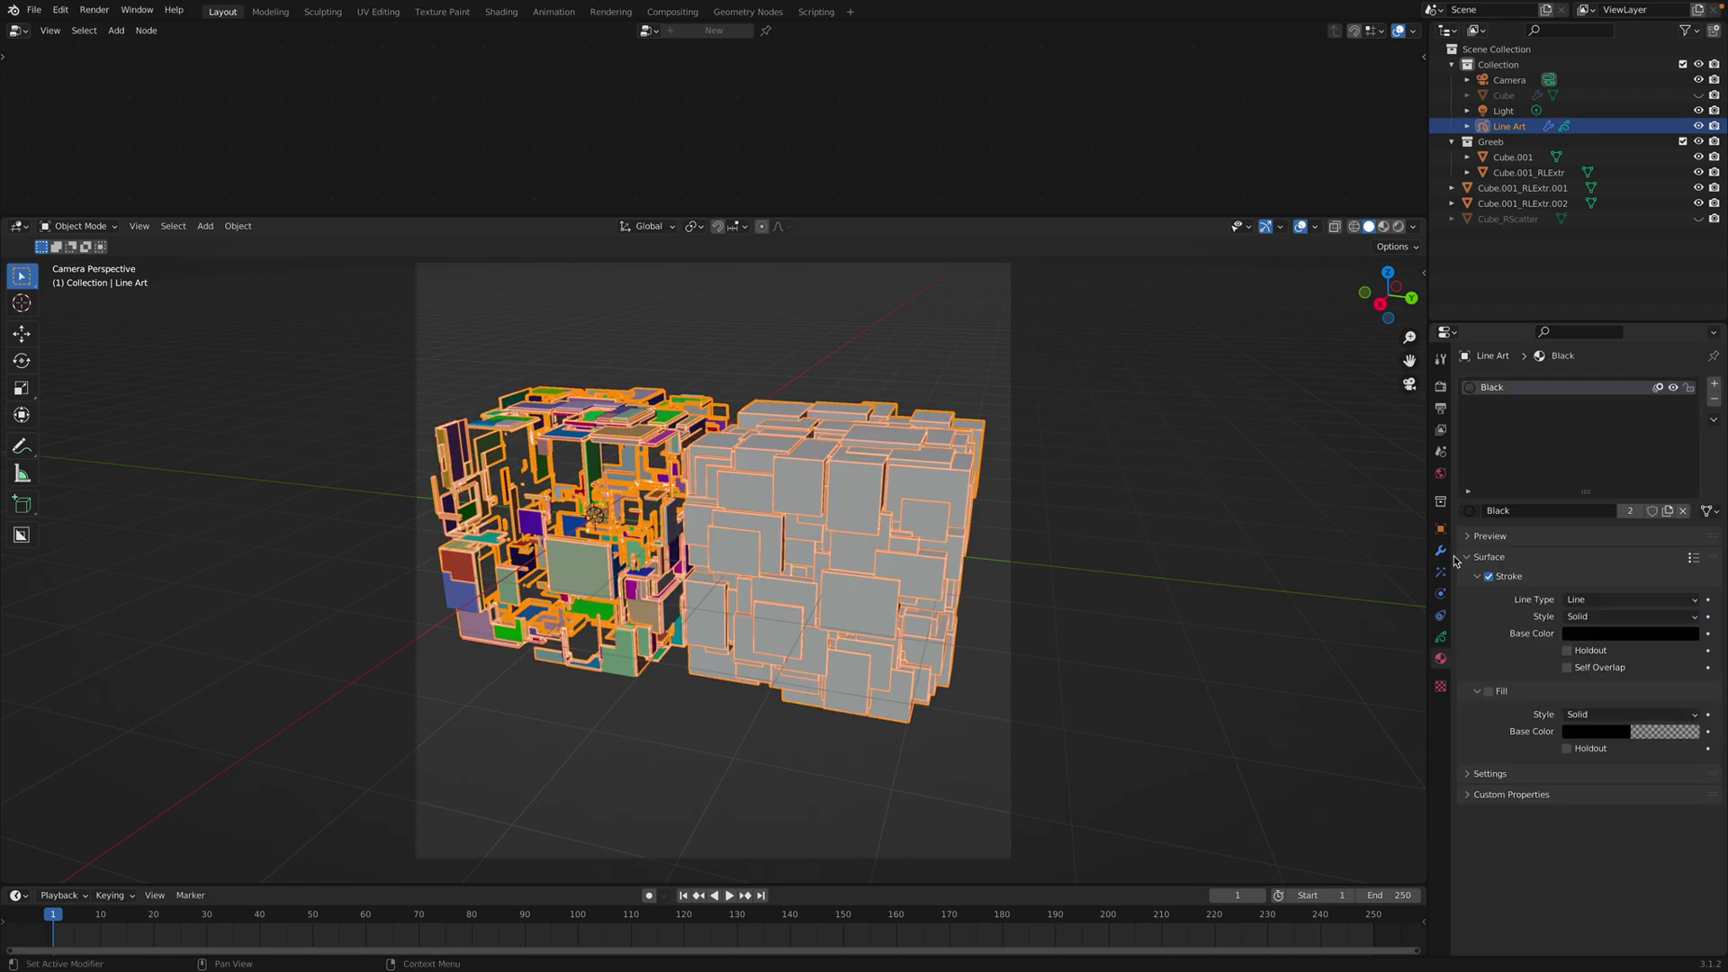
click(1184, 360)
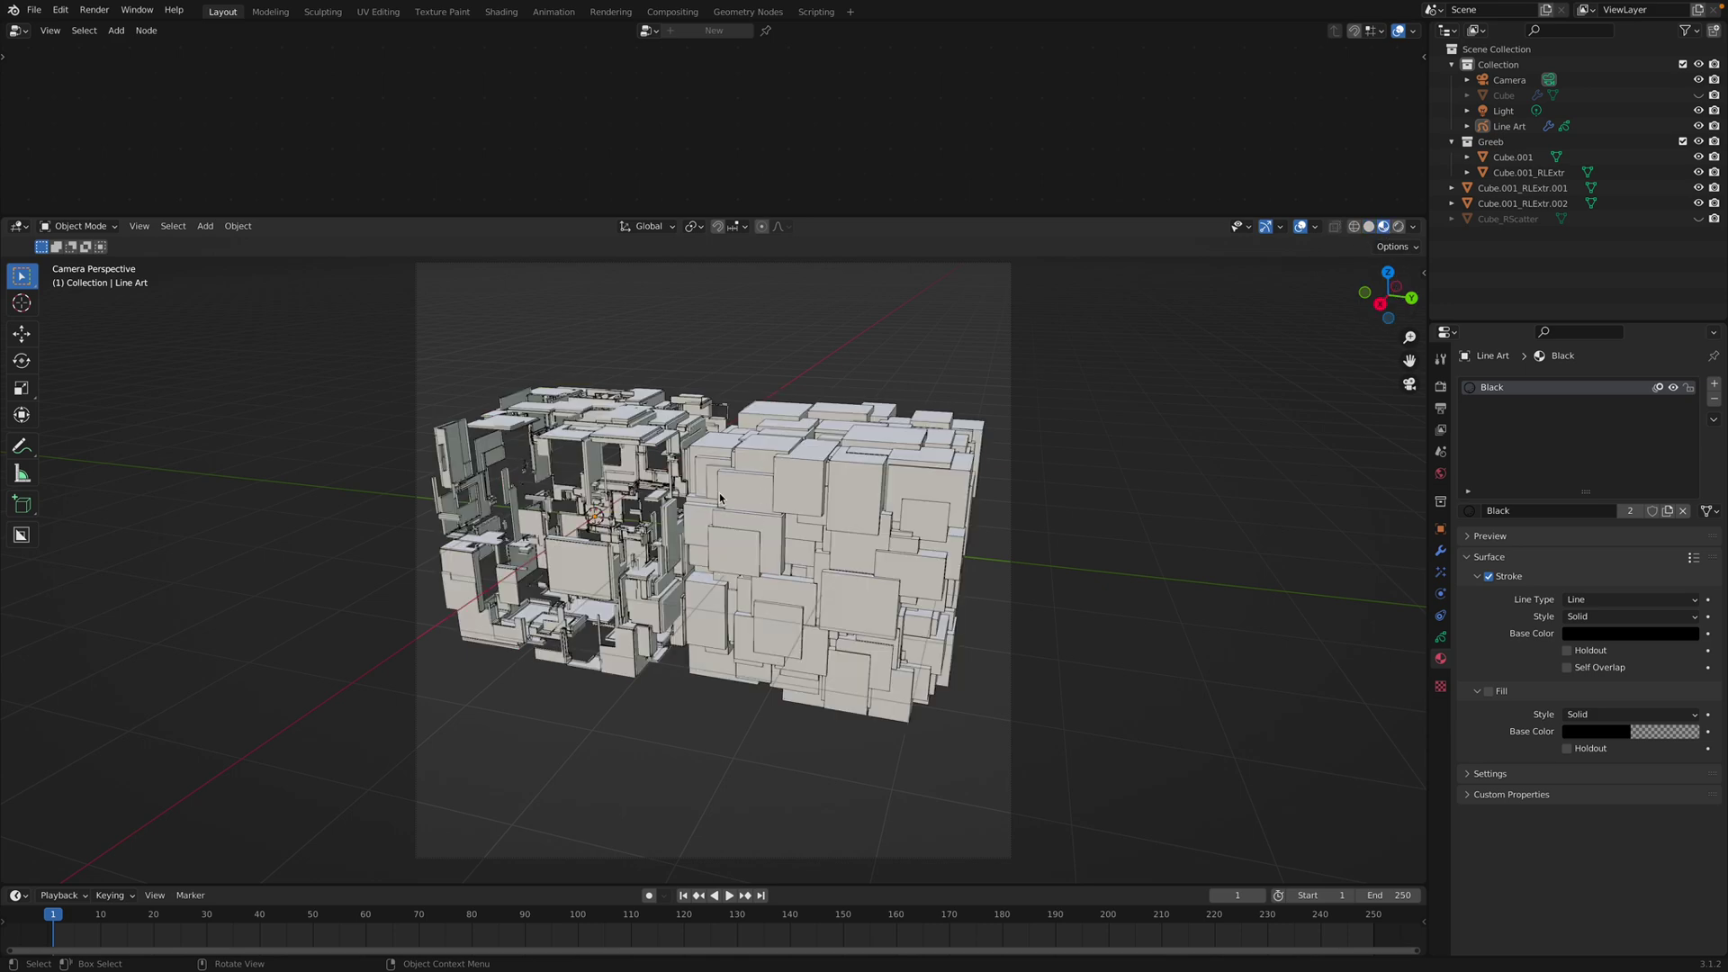
click(1699, 142)
click(1699, 142)
click(1699, 142)
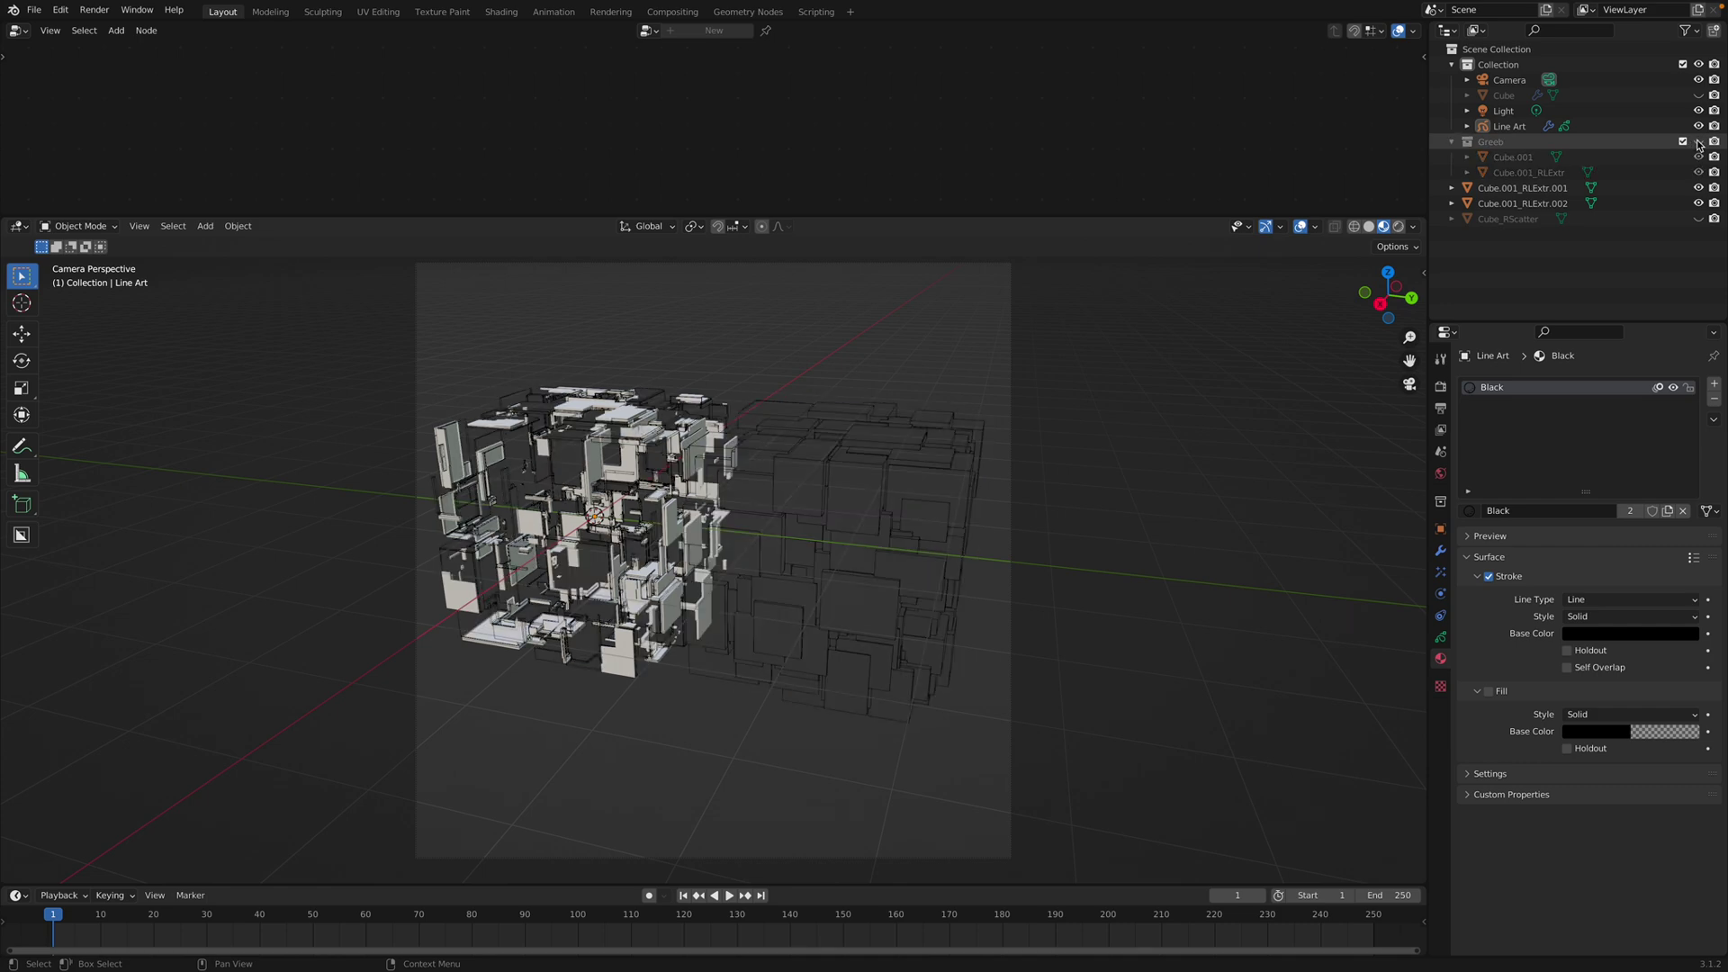
click(1698, 141)
click(1699, 141)
Step: Move Cube.001_RLExtr.001 and Cube.001_RLExtr.002 into the Greeb collection, and save the file
click(1522, 187)
shift+click(1515, 204)
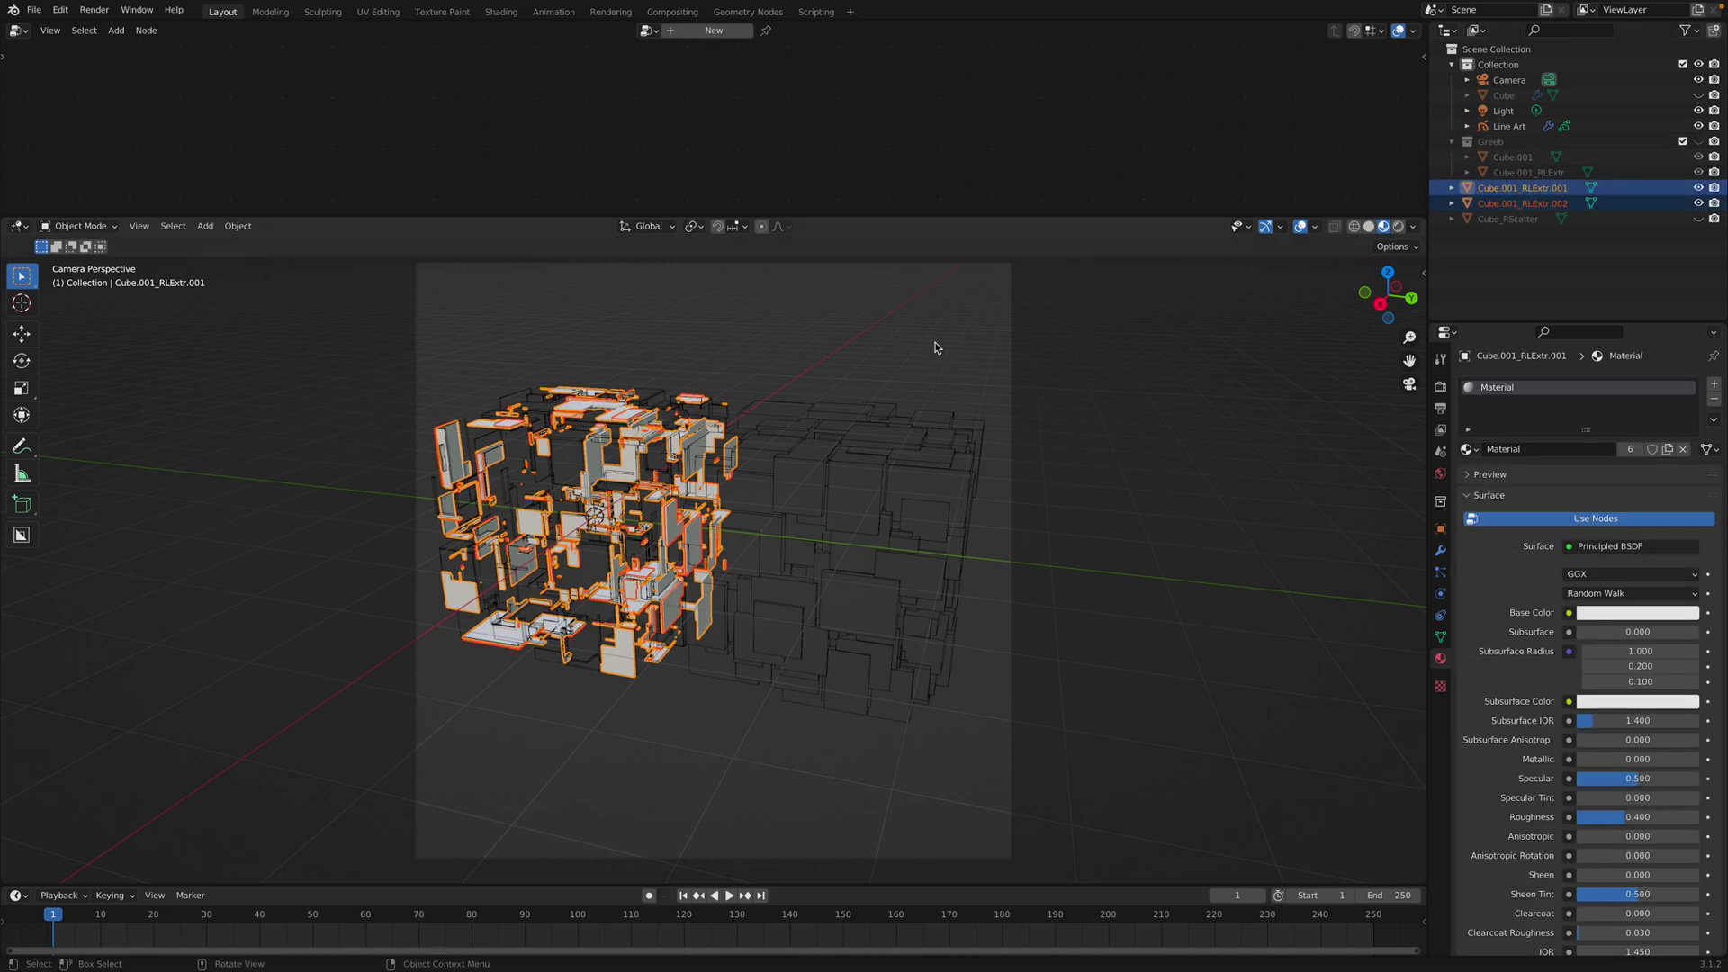
key(m)
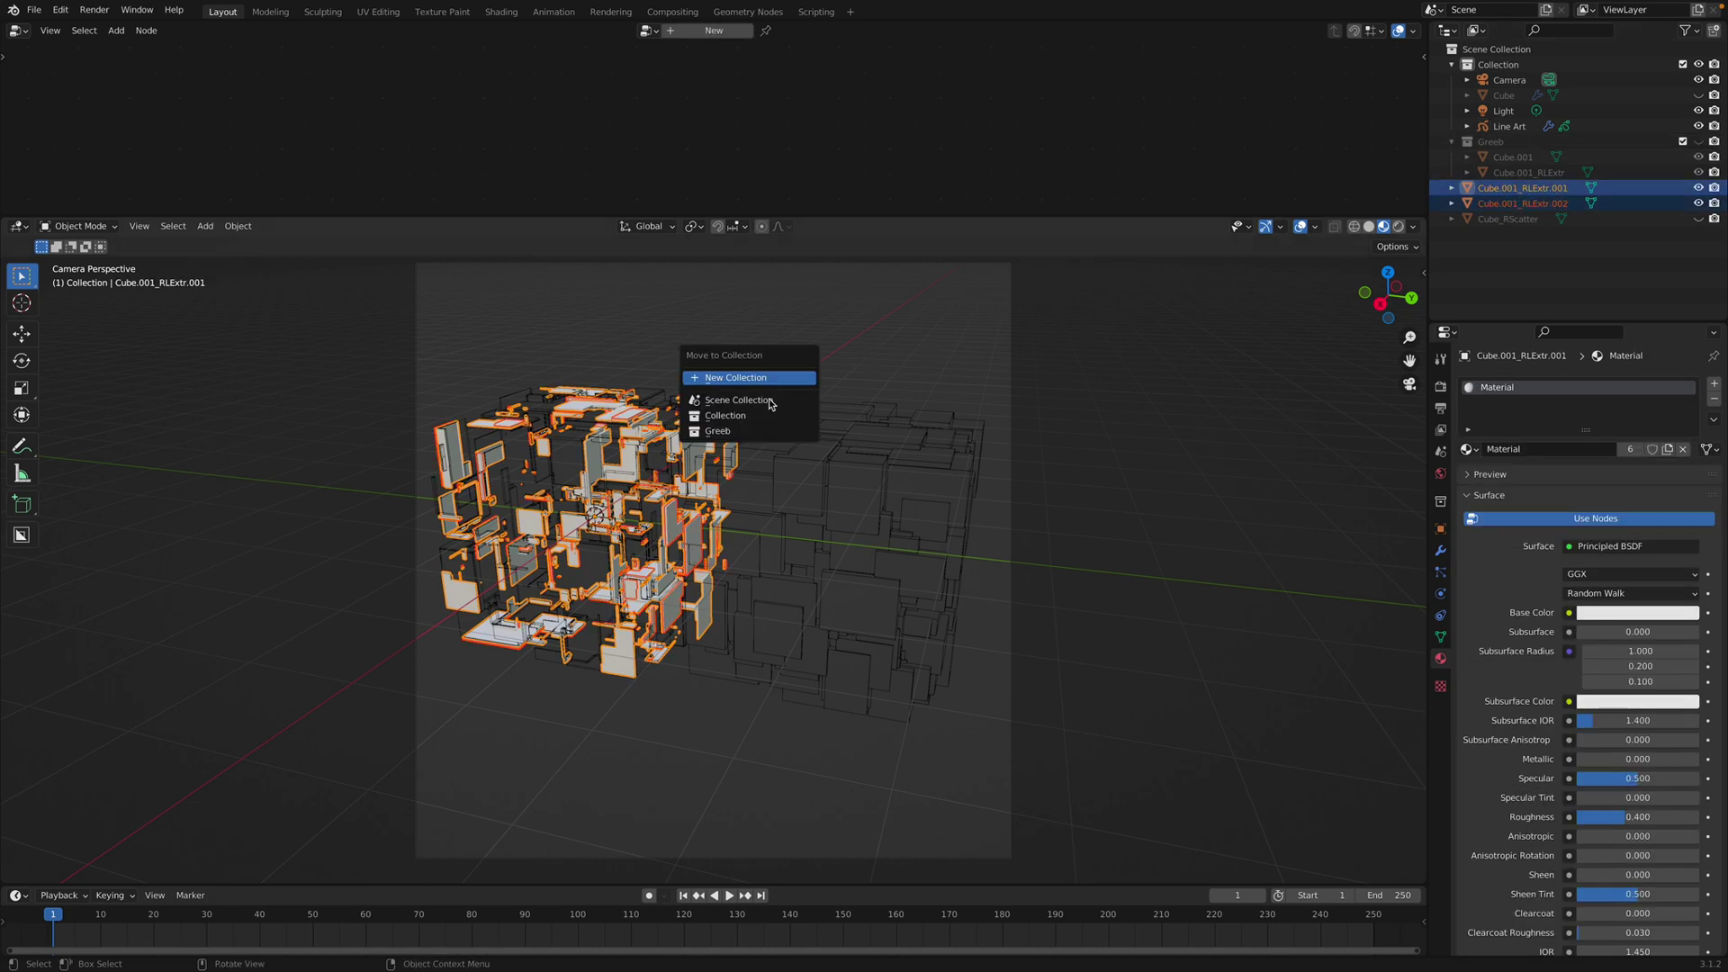
click(759, 432)
key(ctrl+s)
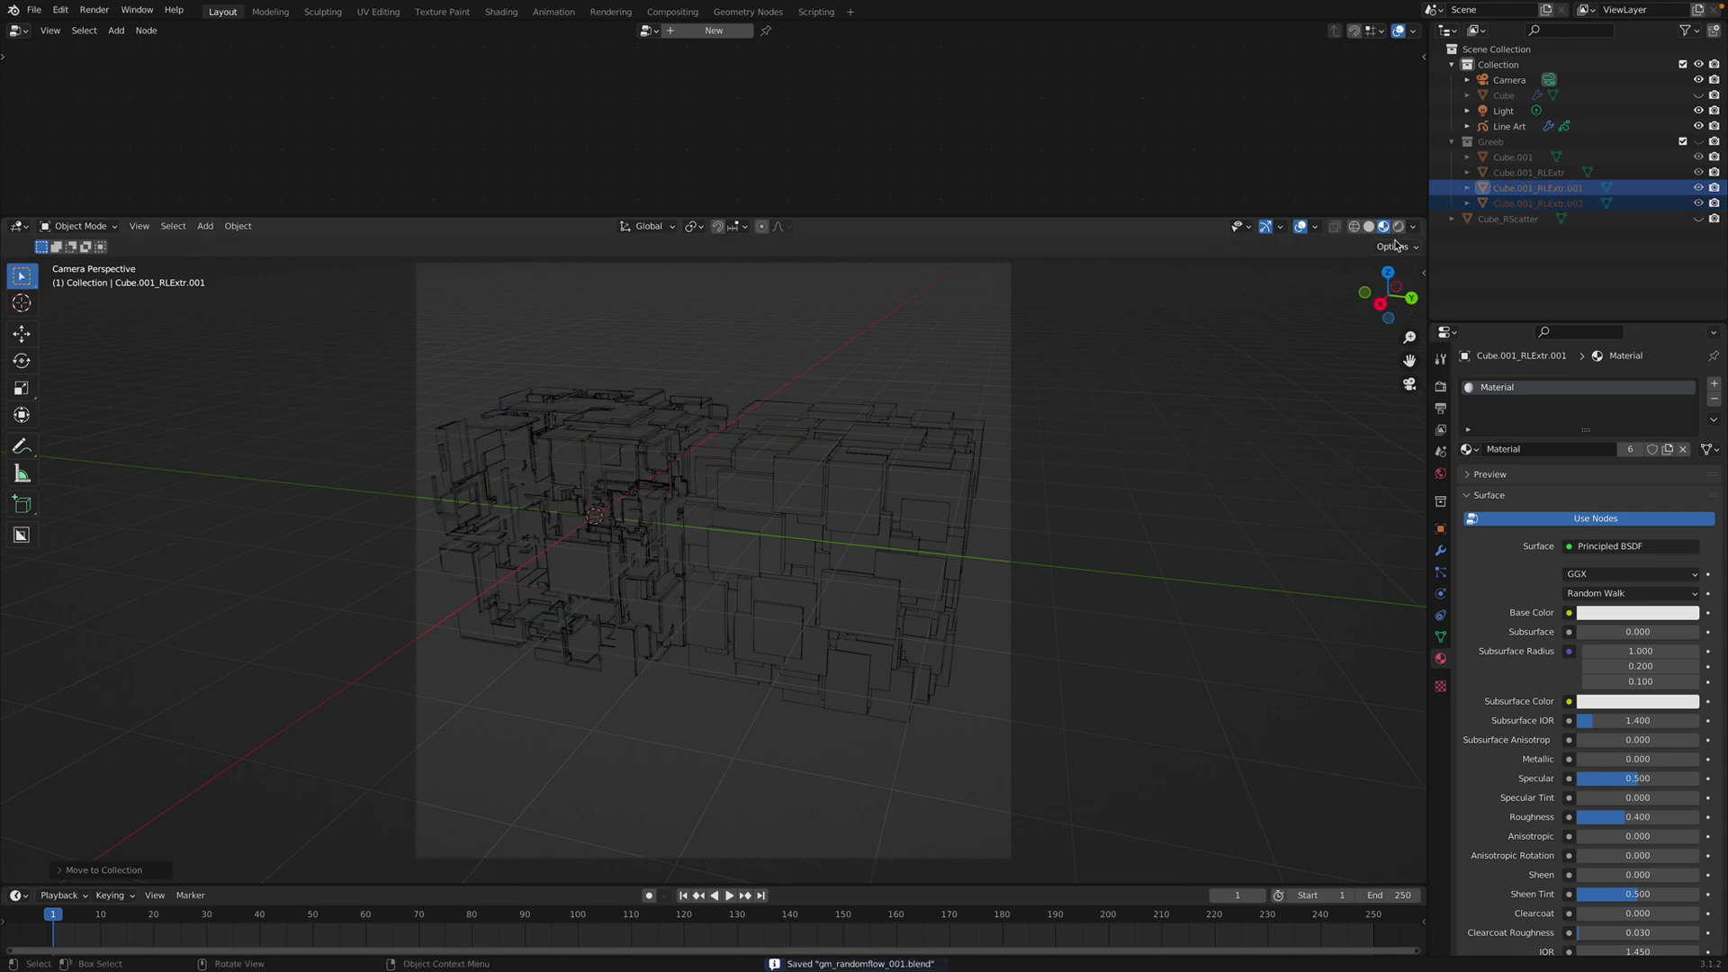
Step: Change the render engine to Cycles, save the file, and switch the viewport to Rendered shading
click(1440, 386)
click(1643, 384)
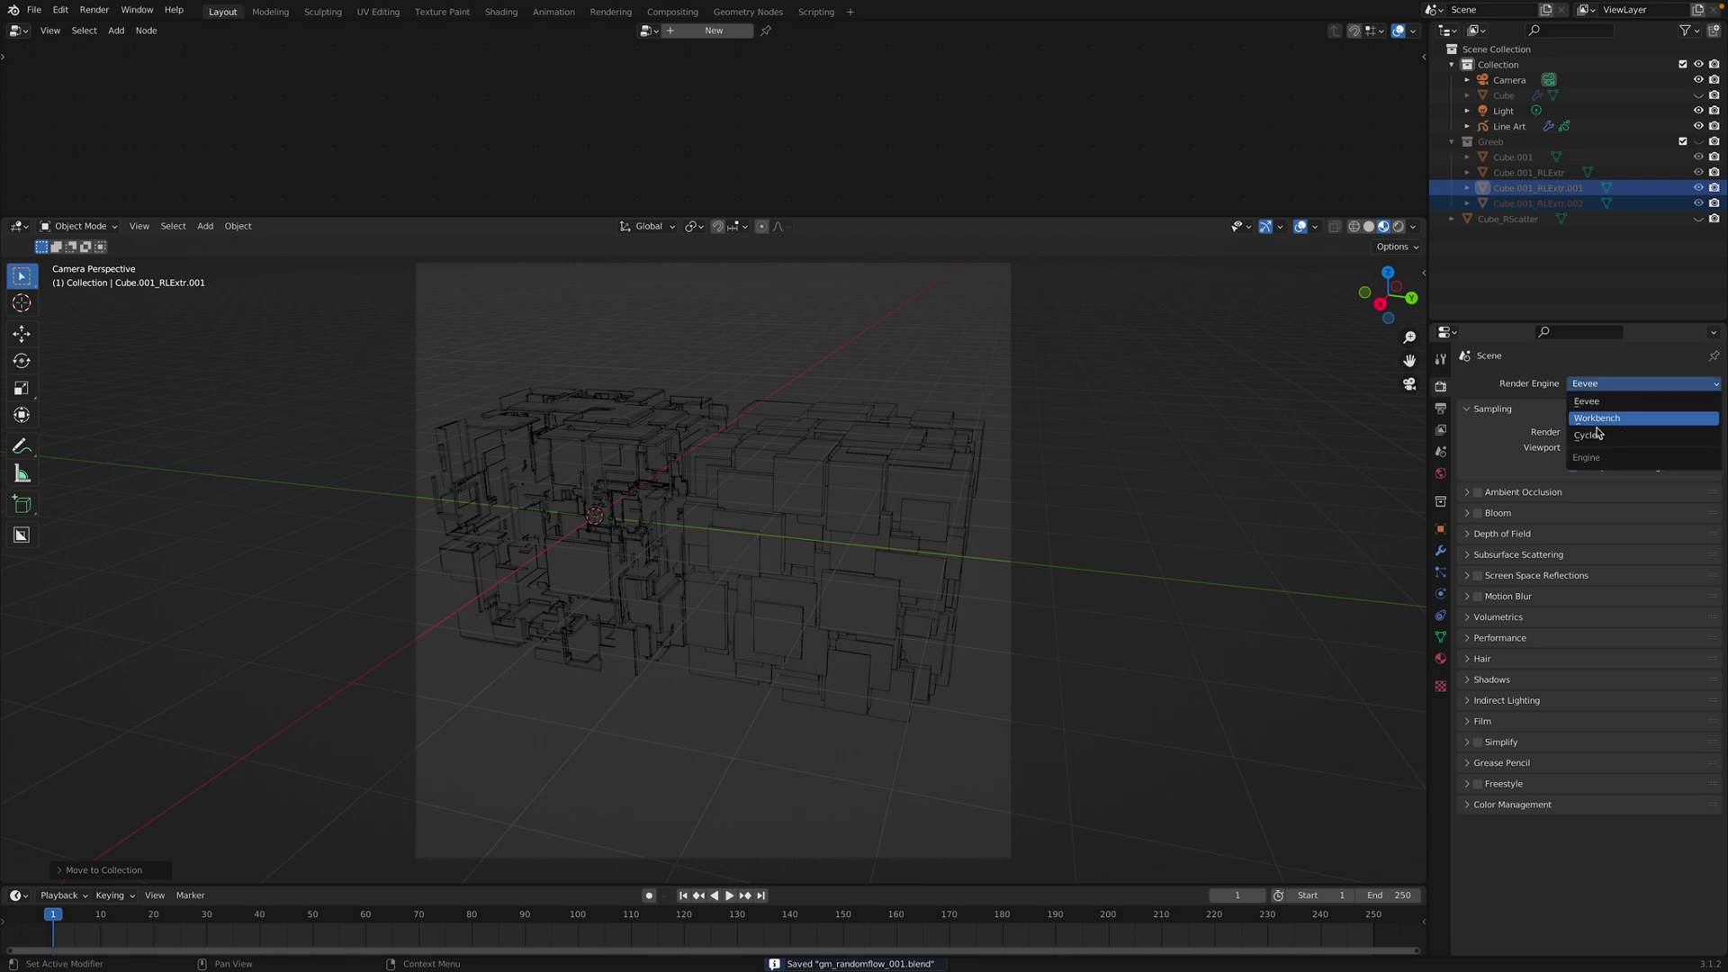
click(1611, 439)
key(ctrl+s)
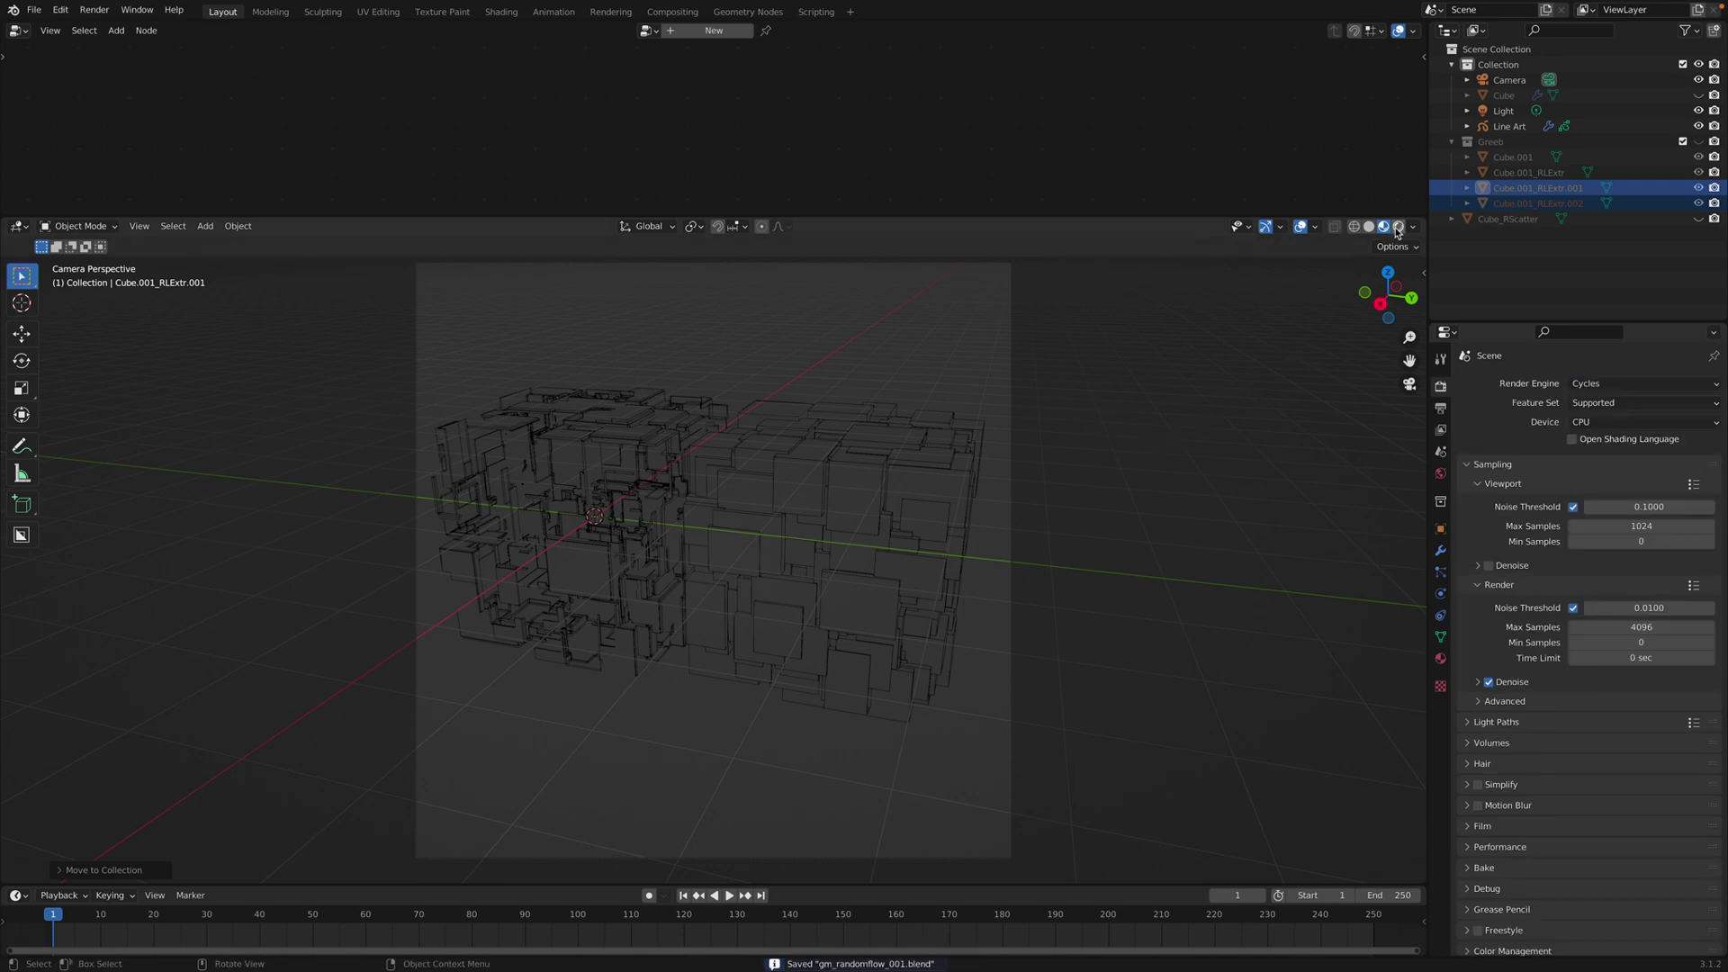
click(1397, 226)
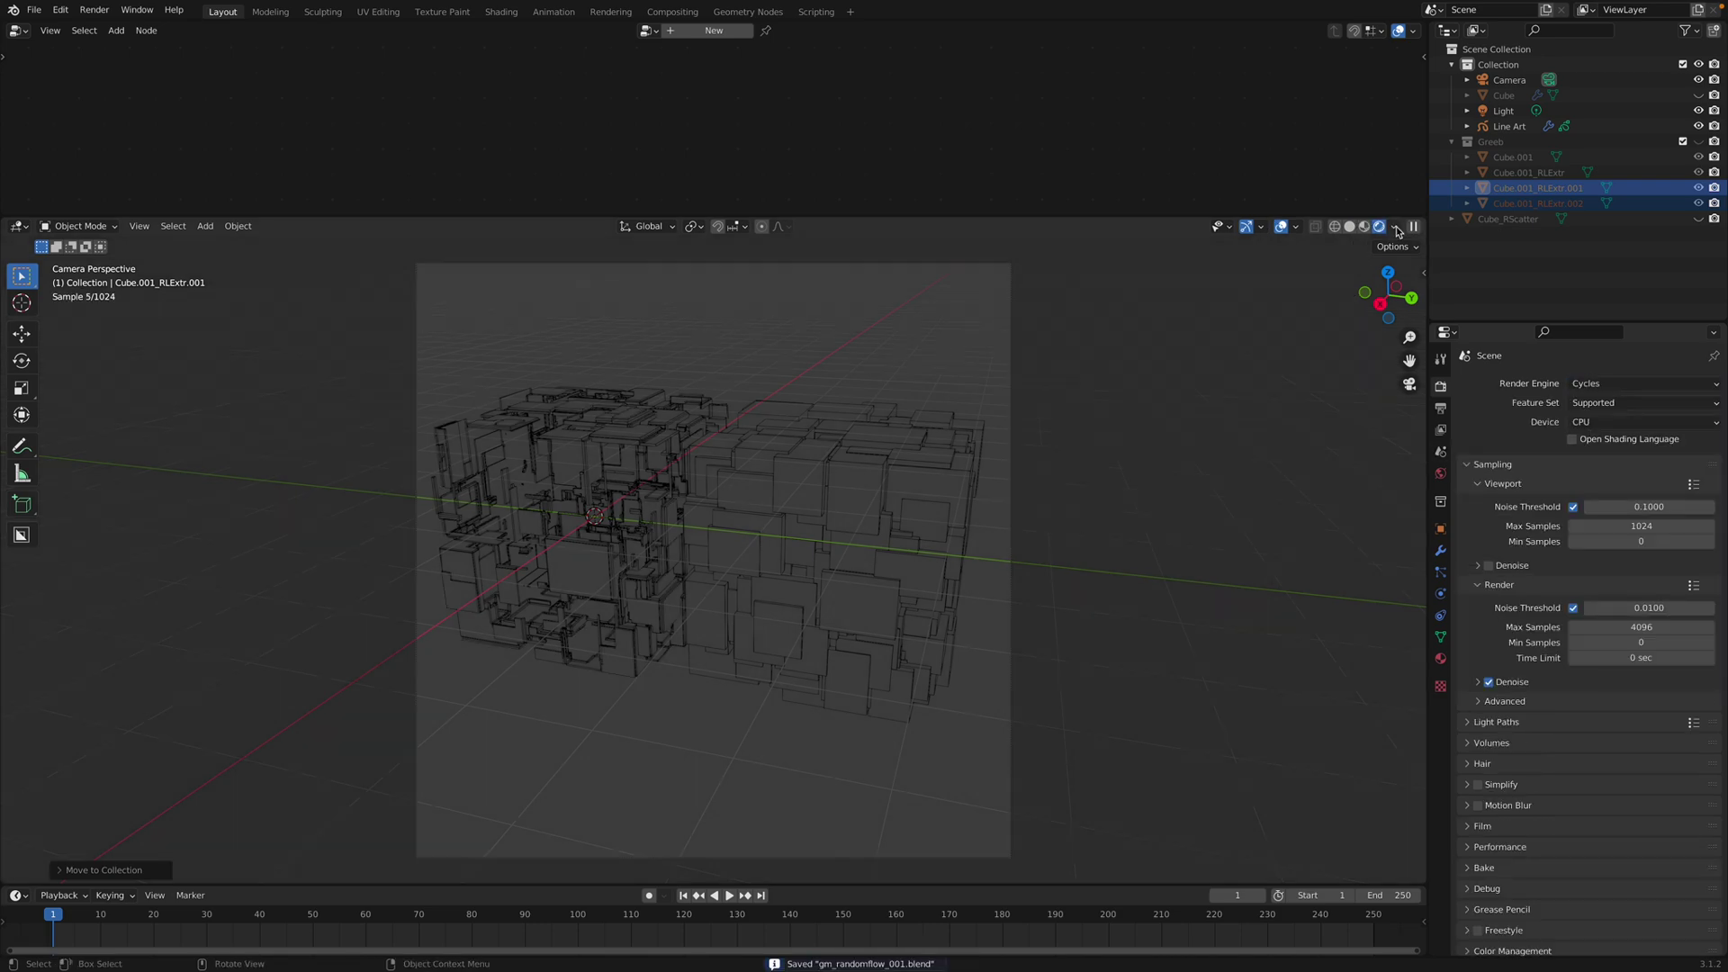
Step: Brighten the world background color to light grey, hide the viewport gizmos and overlays, and save the file
click(1440, 658)
click(1440, 473)
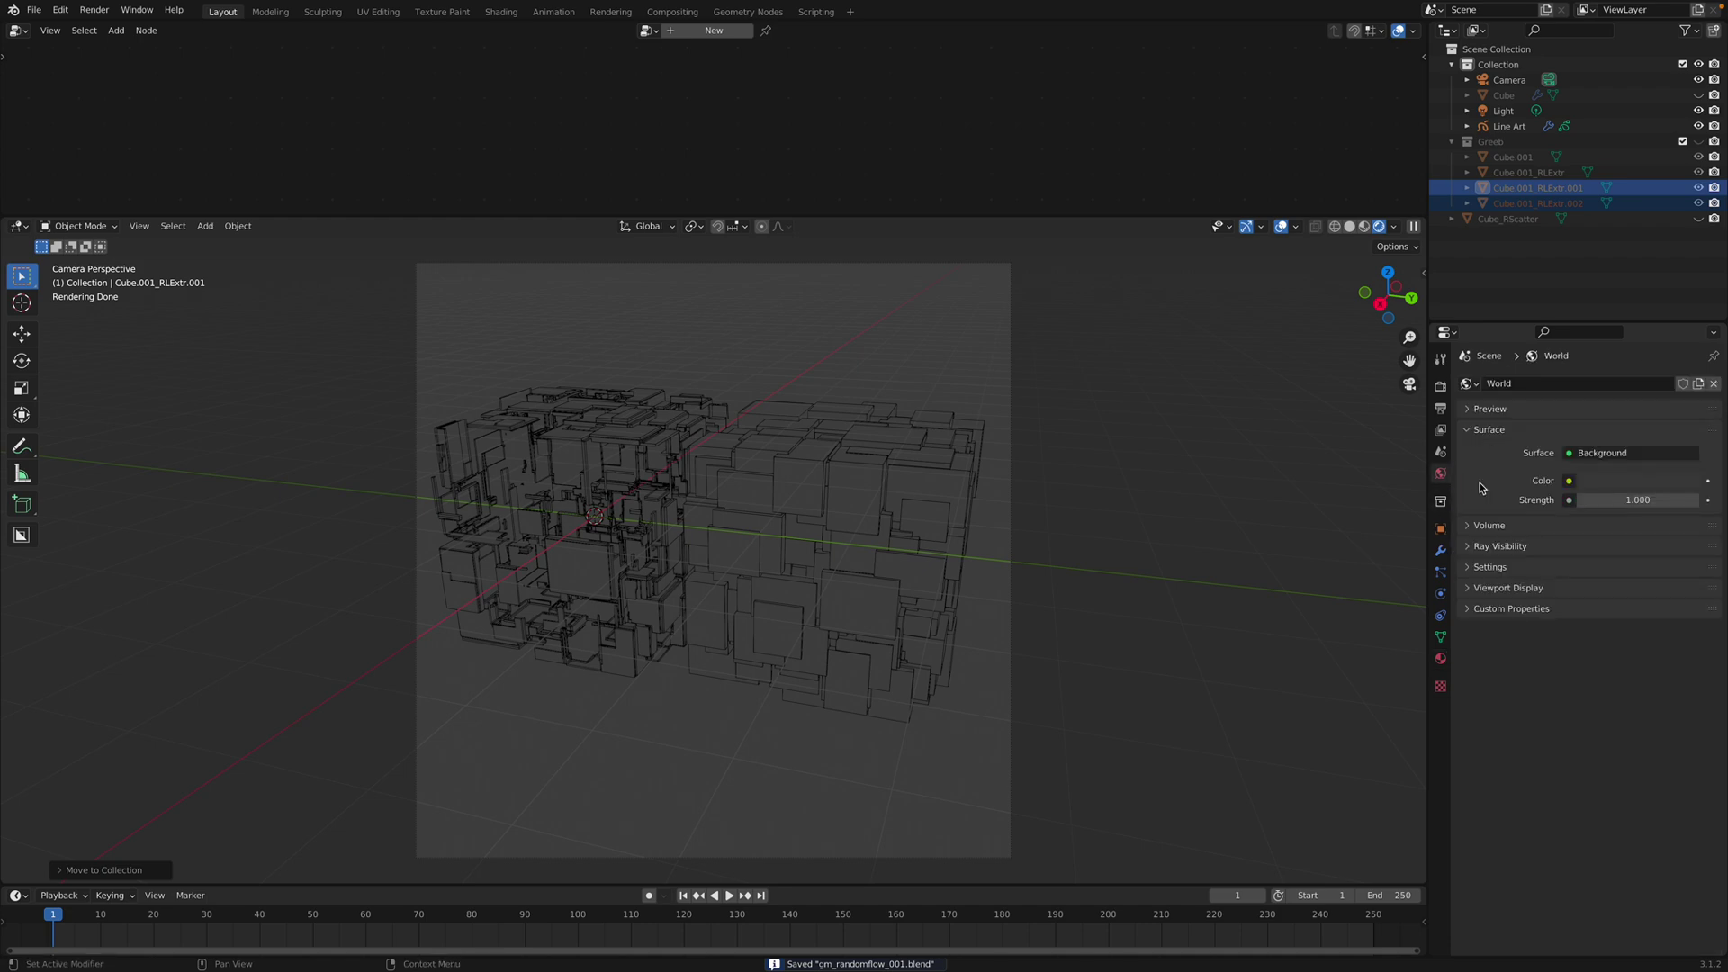
click(1612, 482)
drag(1687, 315, 1686, 278)
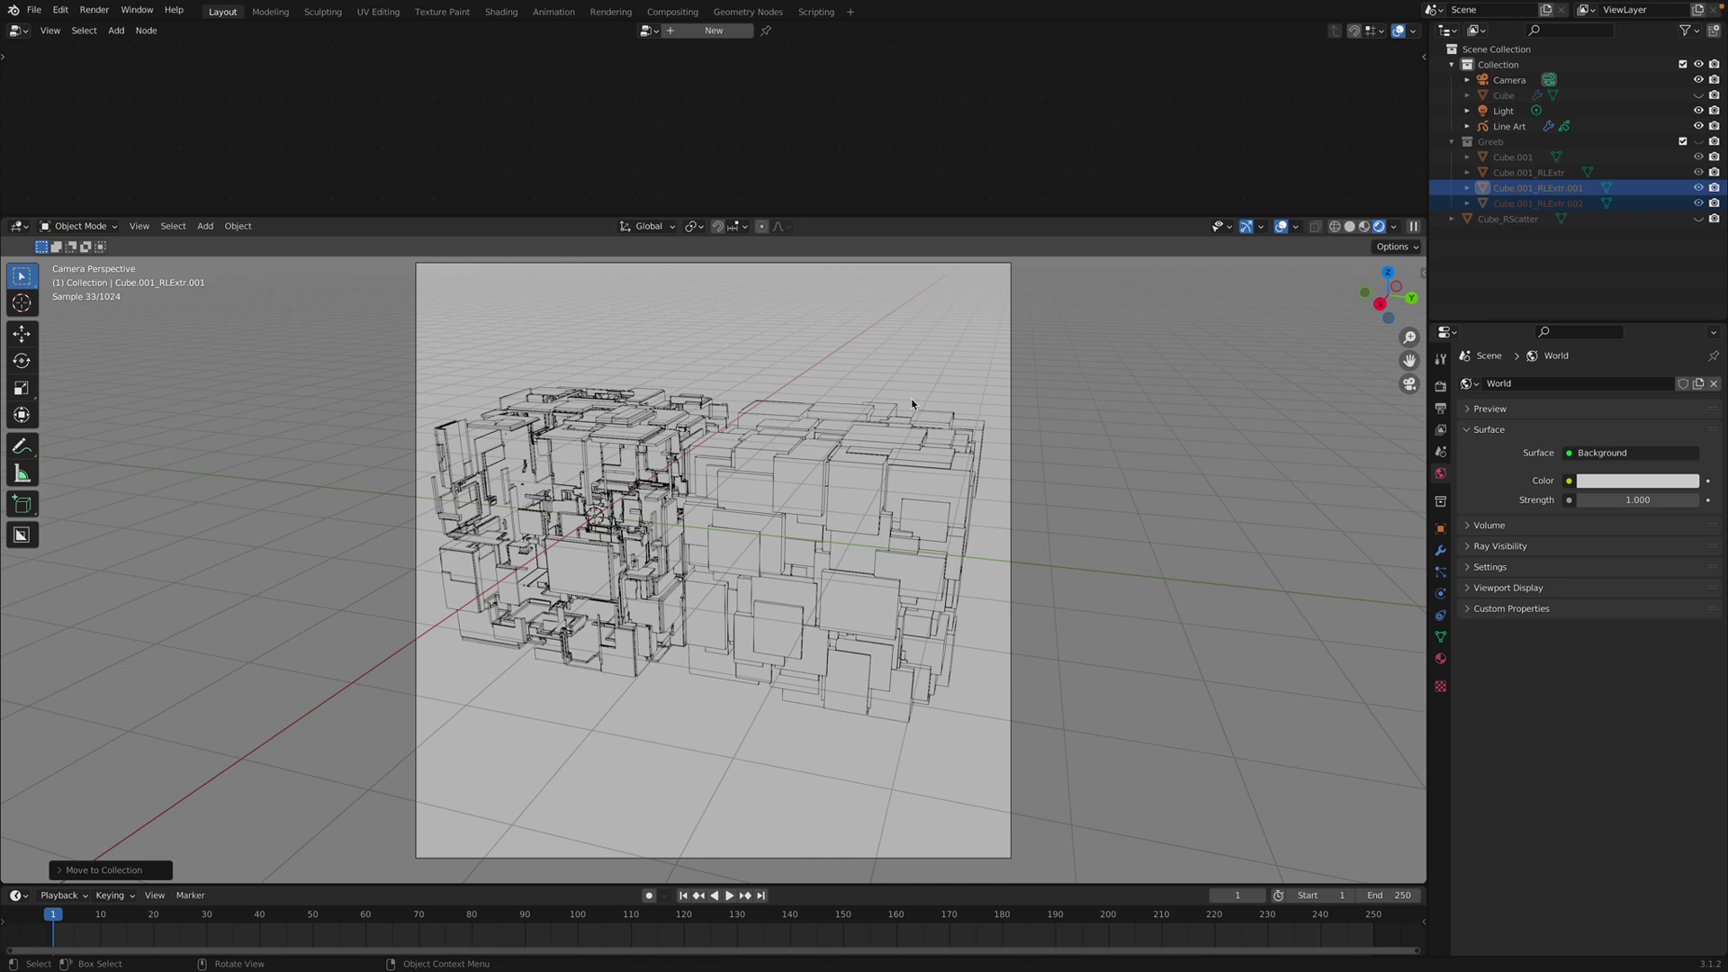
click(1245, 226)
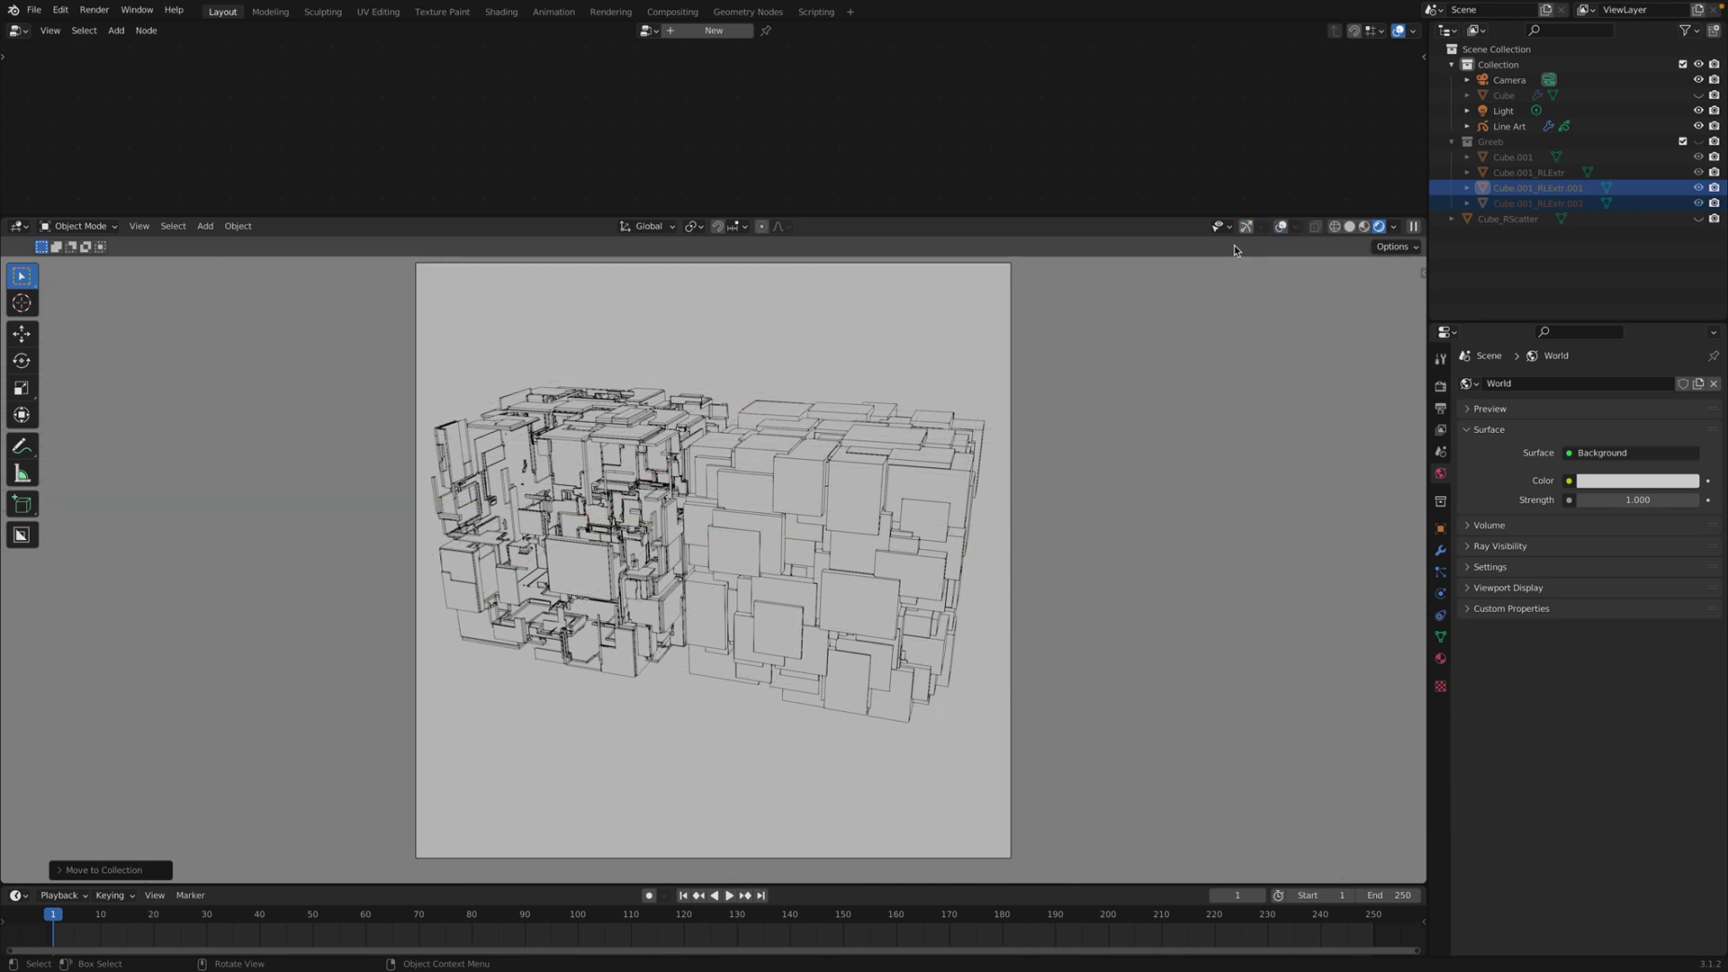
key(ctrl+s)
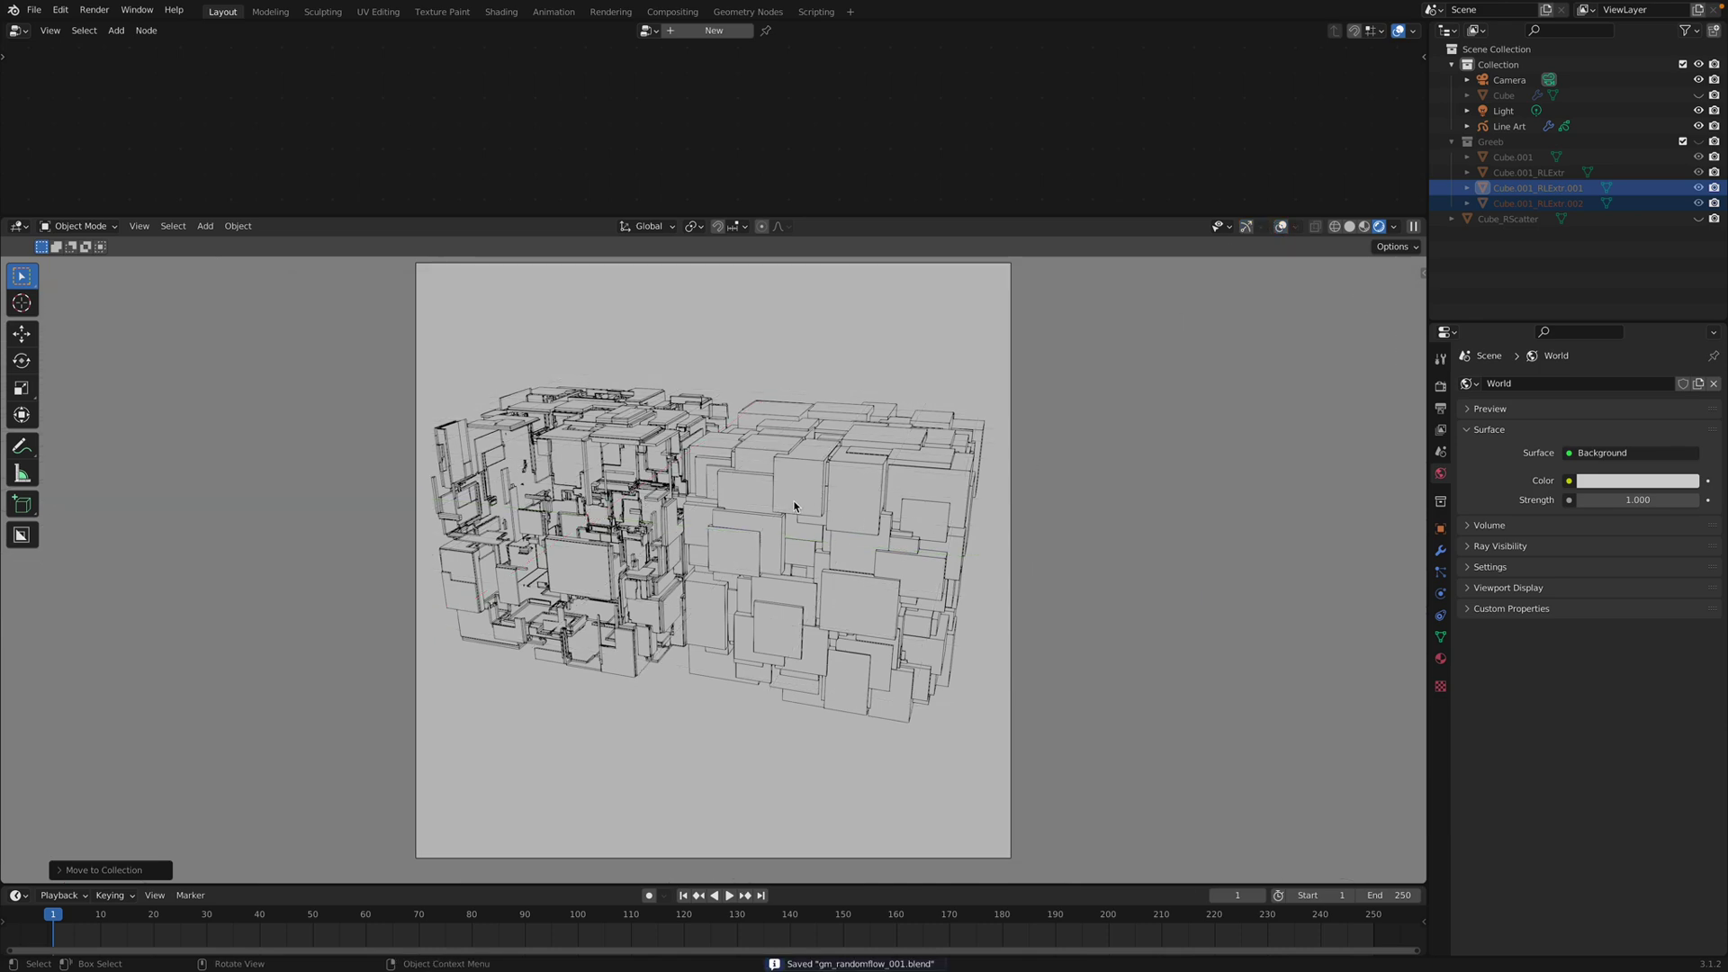
Step: Orbit around the line-drawn blocks to inspect them, and return to the active camera's view
mouse_move(716, 543)
middle_down()
mouse_move(1034, 547)
mouse_move(1107, 597)
mouse_move(854, 557)
mouse_move(723, 512)
middle_up()
middle_drag(724, 512, 797, 514)
click(144, 229)
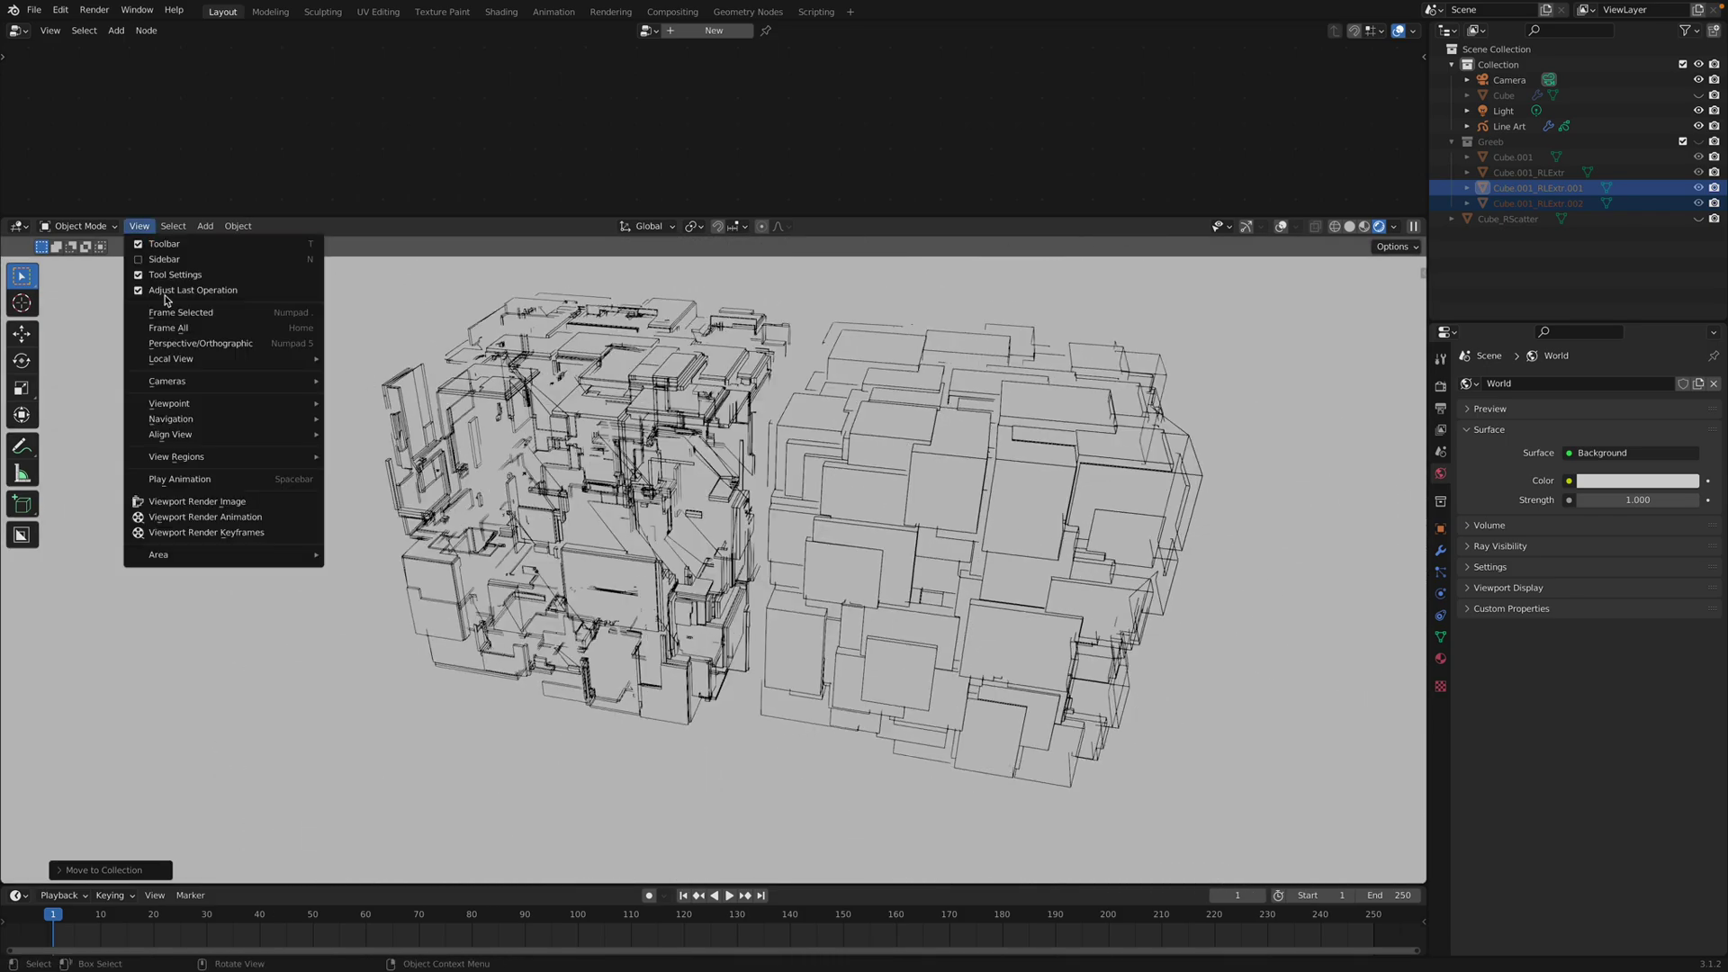
mouse_move(183, 386)
click(388, 396)
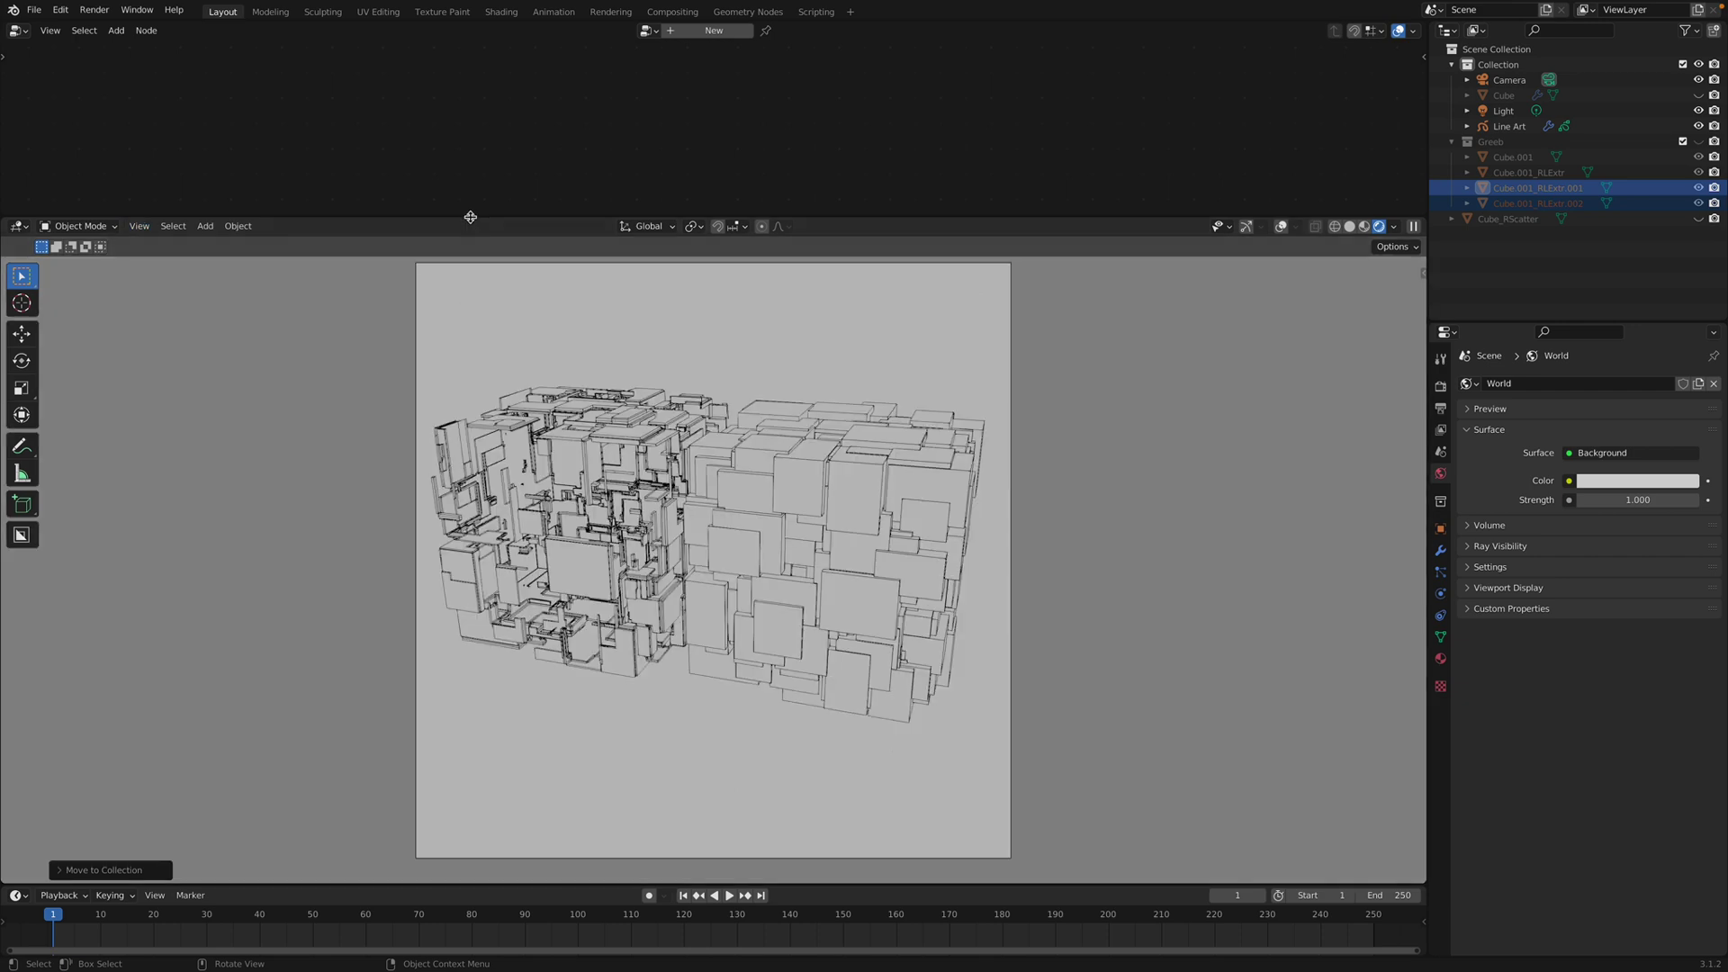
Step: Enlarge the 3D viewport by shrinking the node editor above it, and save the file
drag(470, 217, 501, 112)
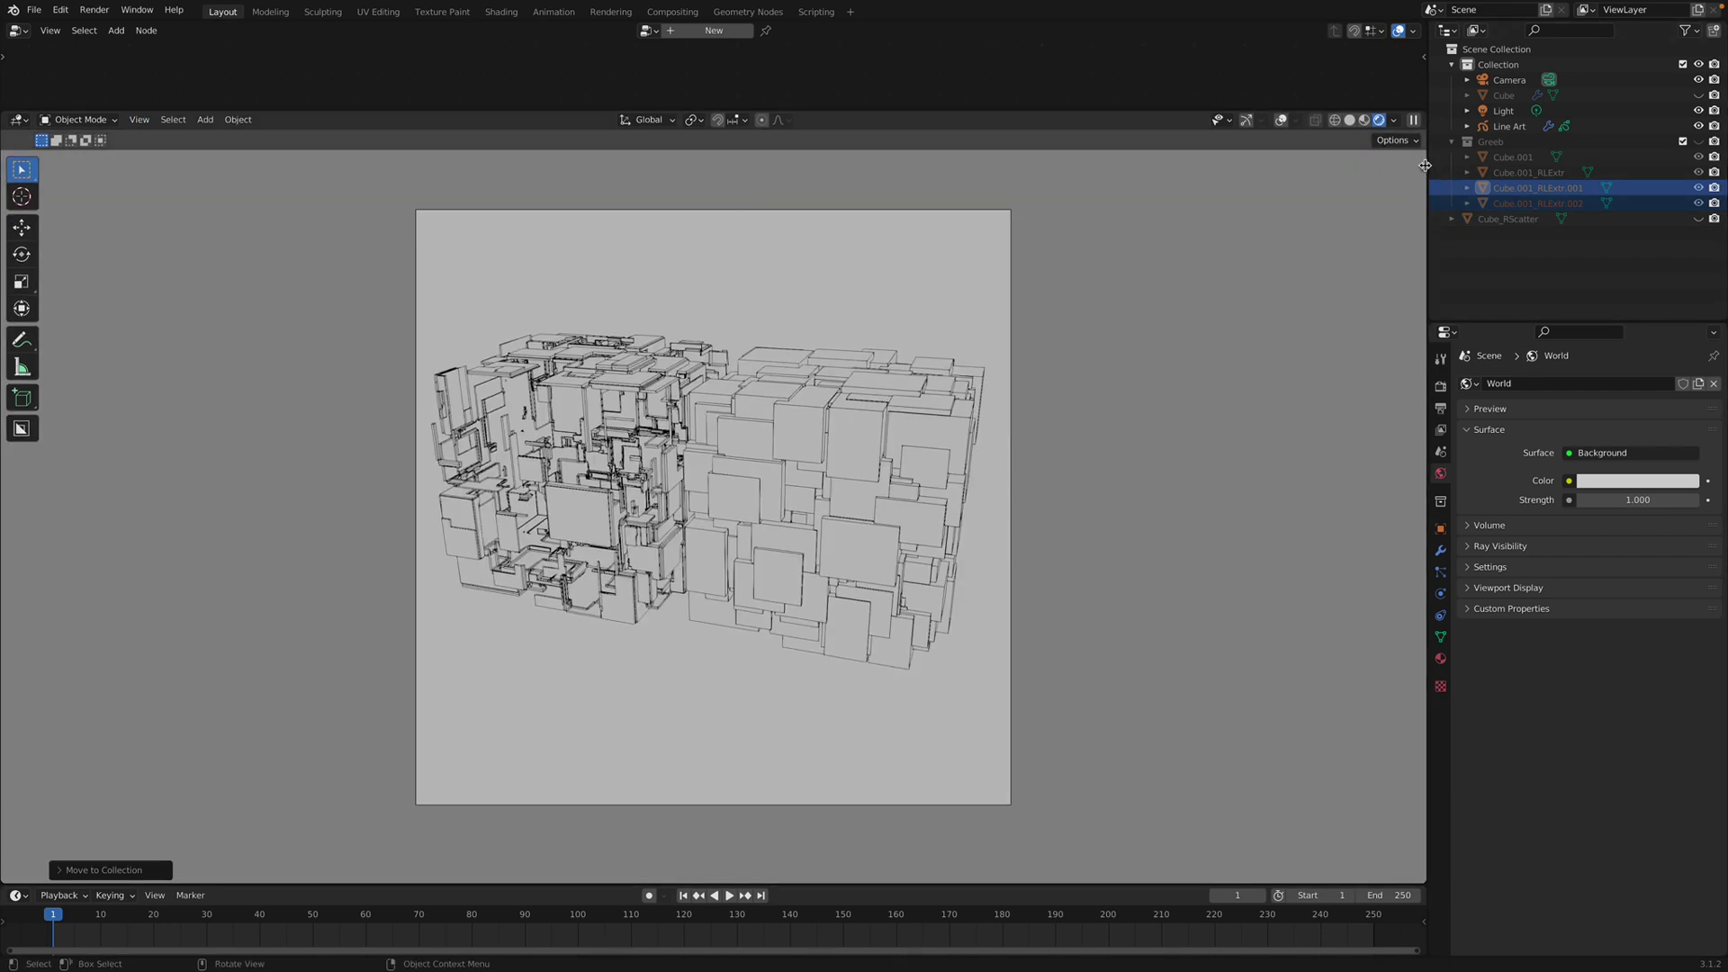
click(1424, 166)
key(ctrl+s)
Step: Lock the camera to the view and reframe the two block clusters closer to the camera from a new angle
click(1417, 204)
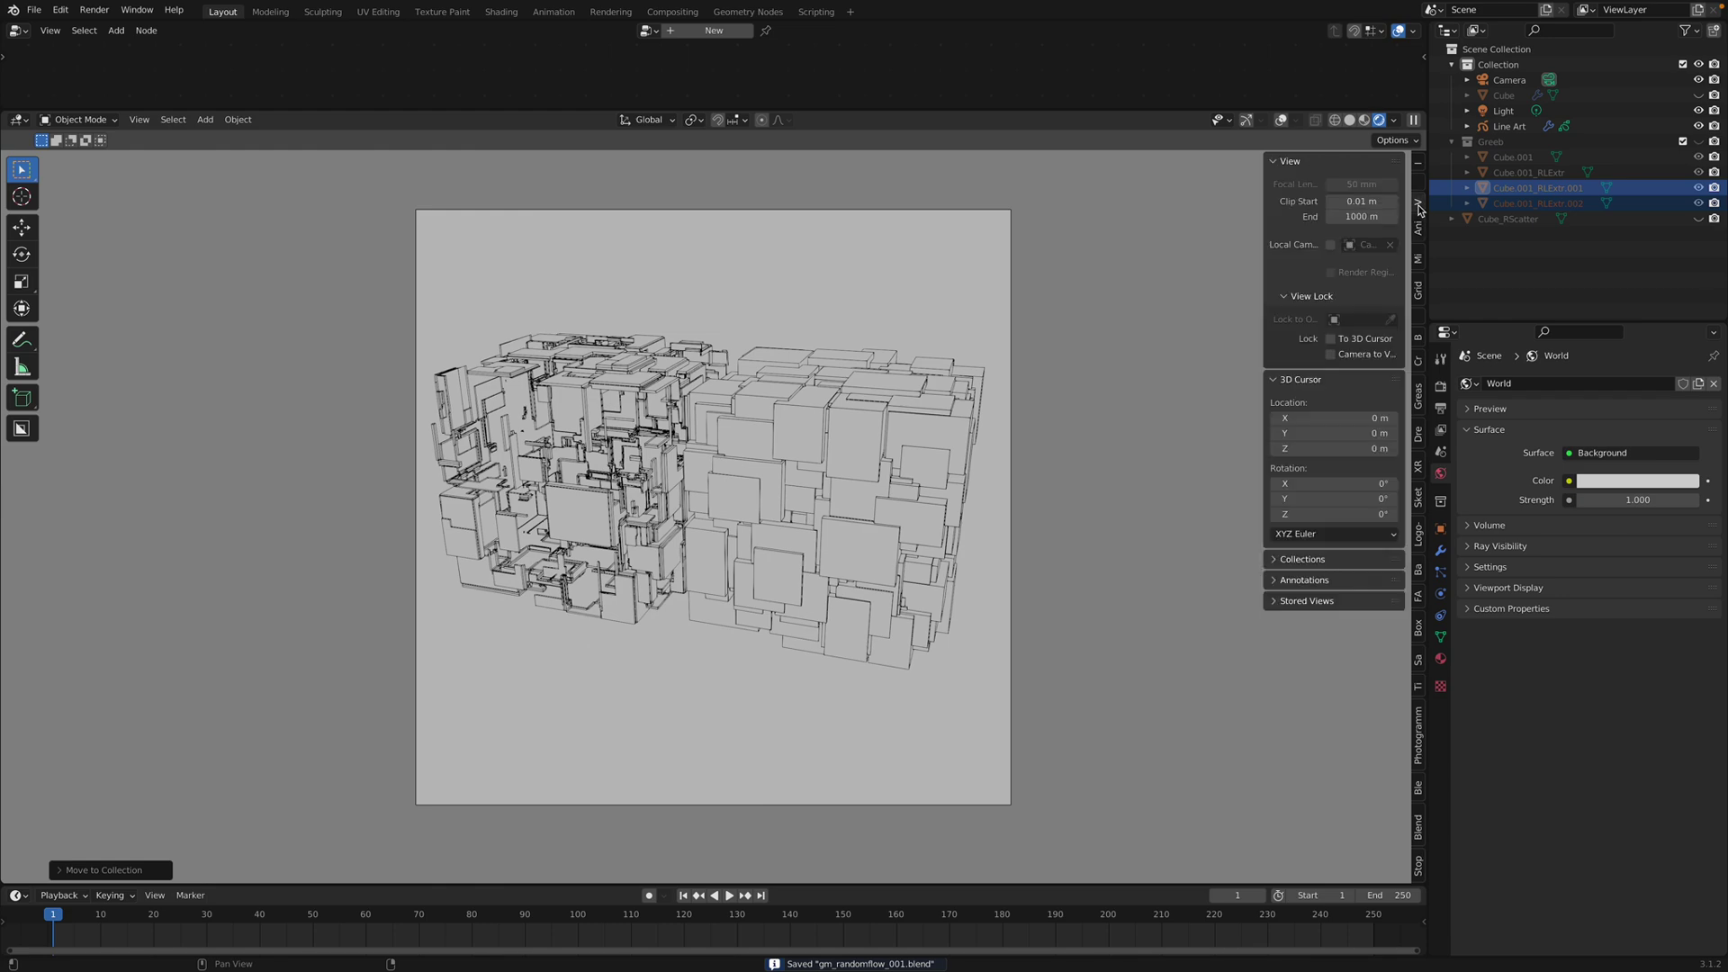
click(1358, 353)
middle_drag(849, 439, 779, 478)
scroll(779, 478, up, 3)
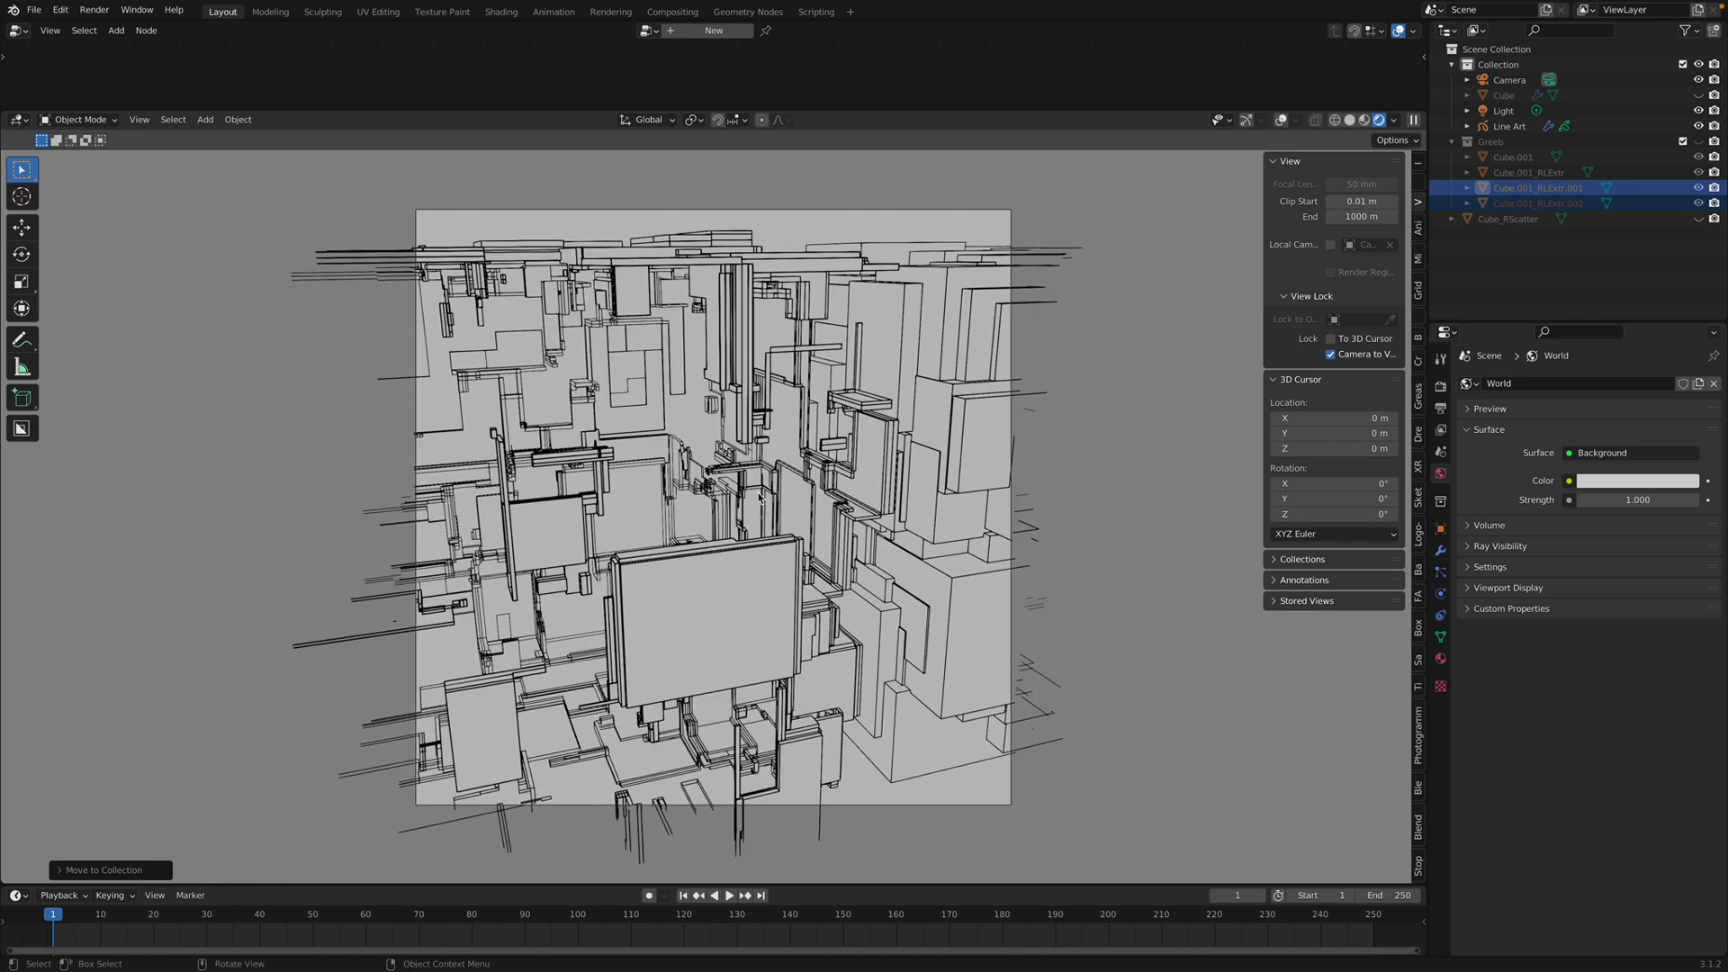
scroll(761, 495, down, 2)
scroll(825, 498, down, 2)
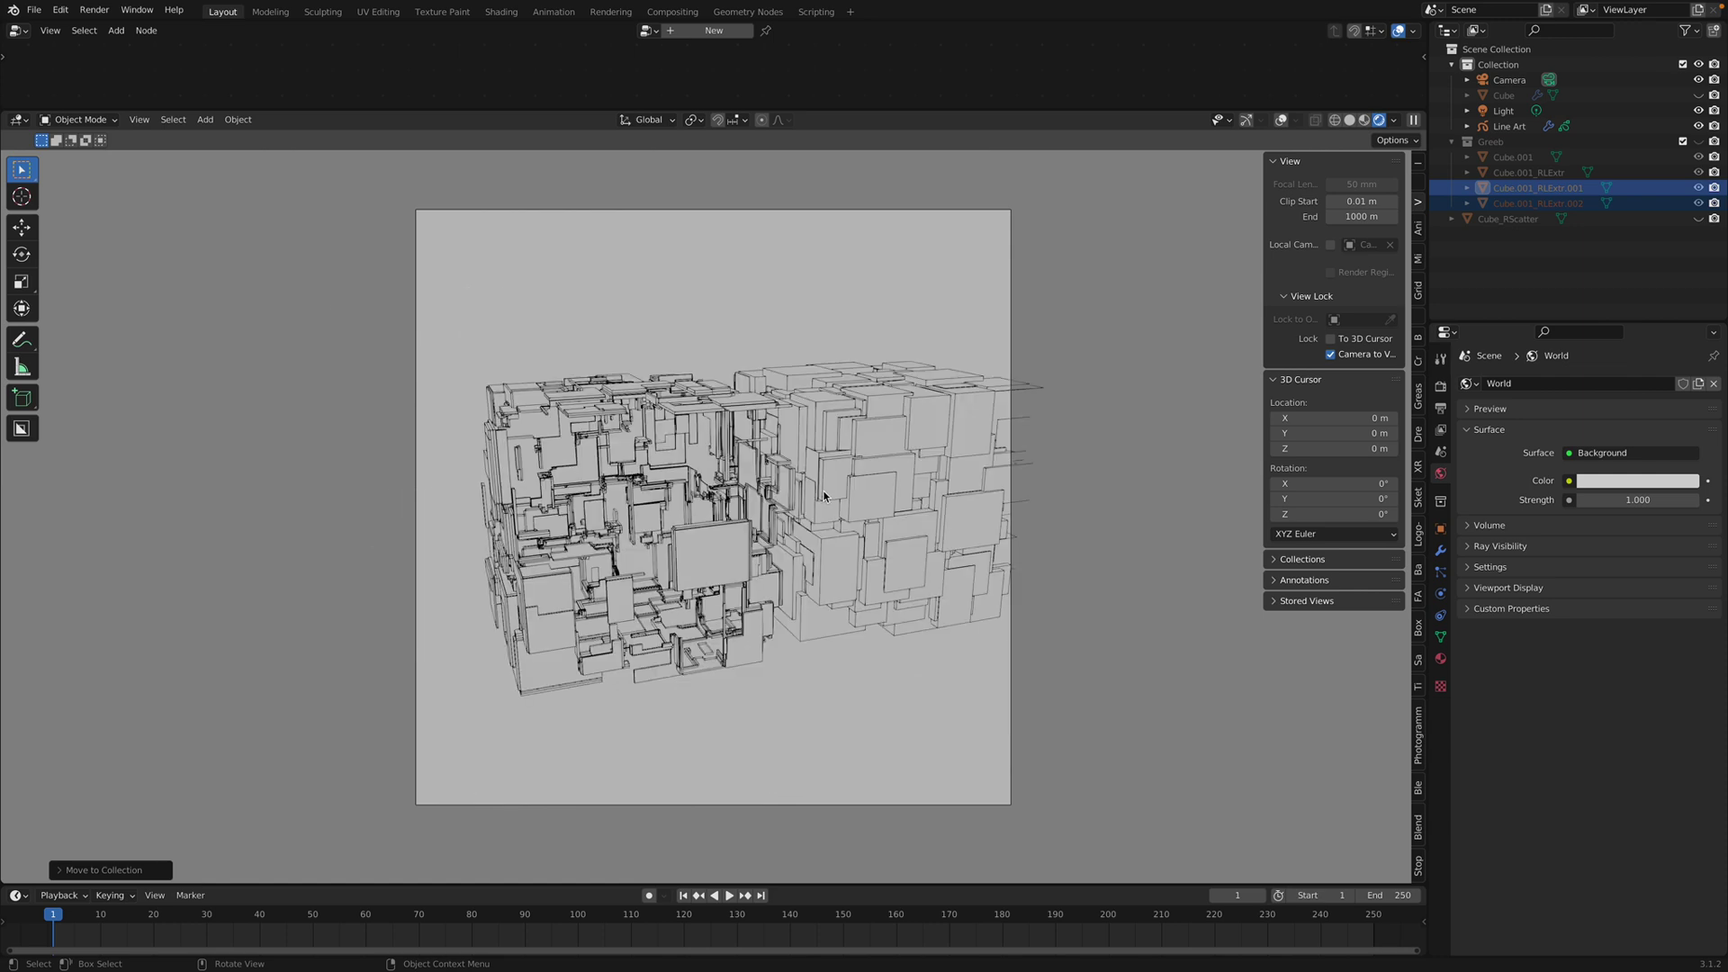
scroll(824, 492, down, 1)
scroll(834, 495, up, 1)
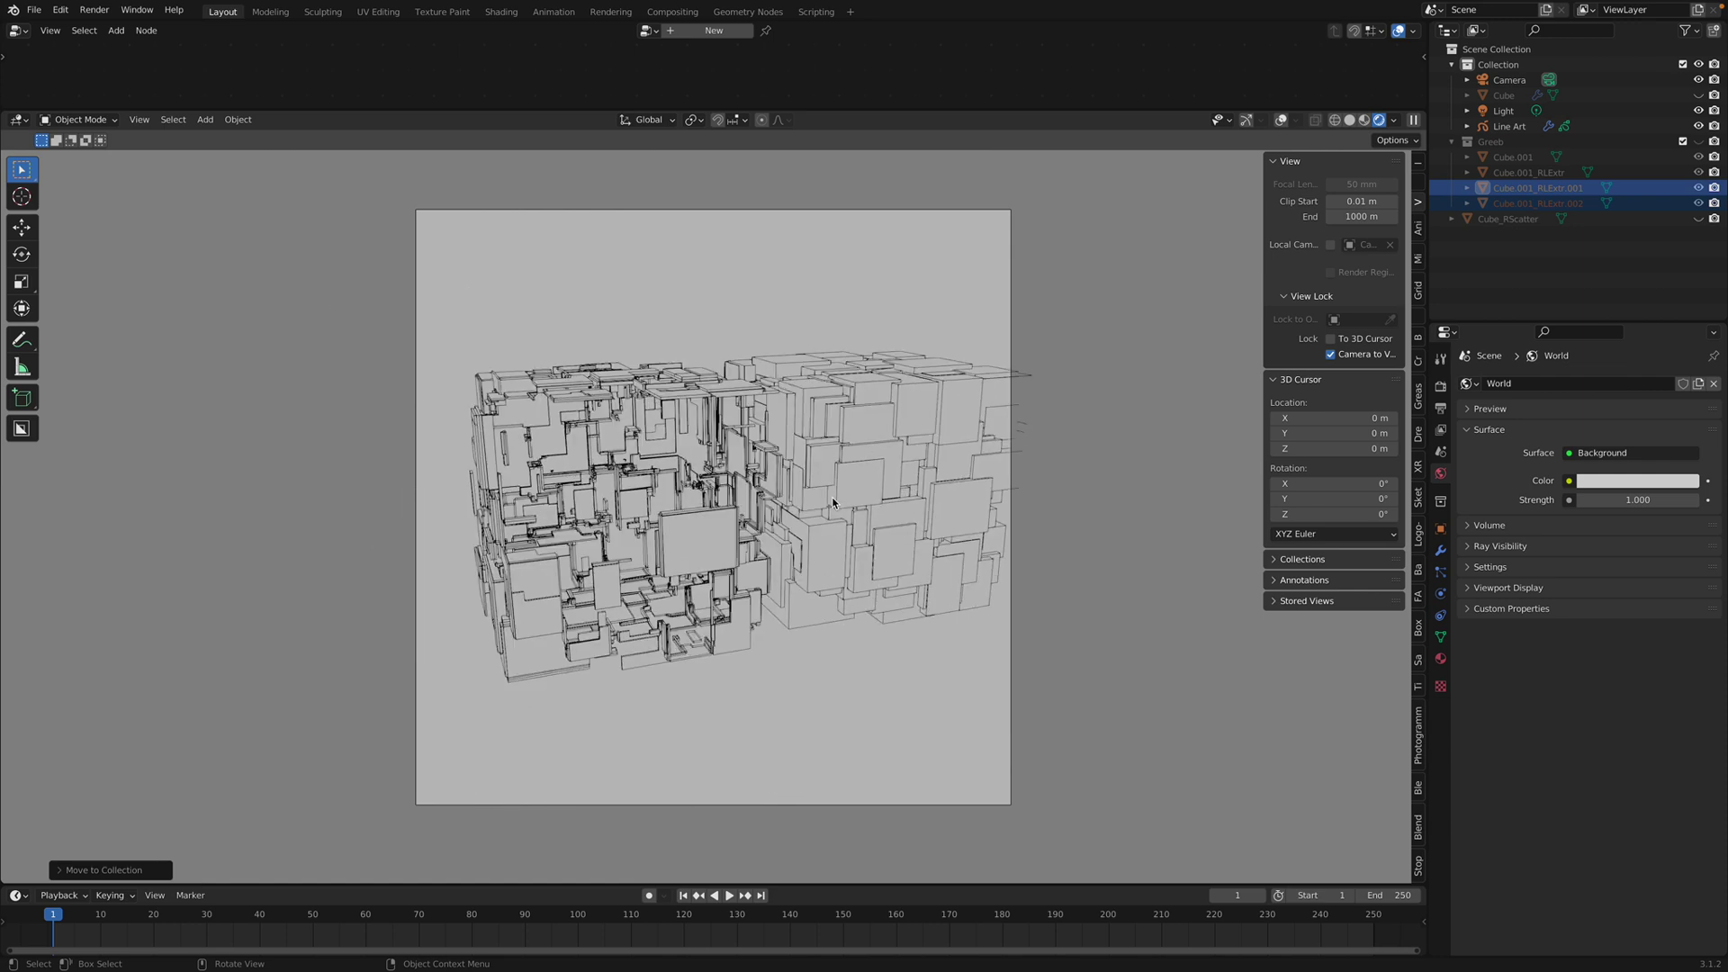
scroll(833, 502, up, 2)
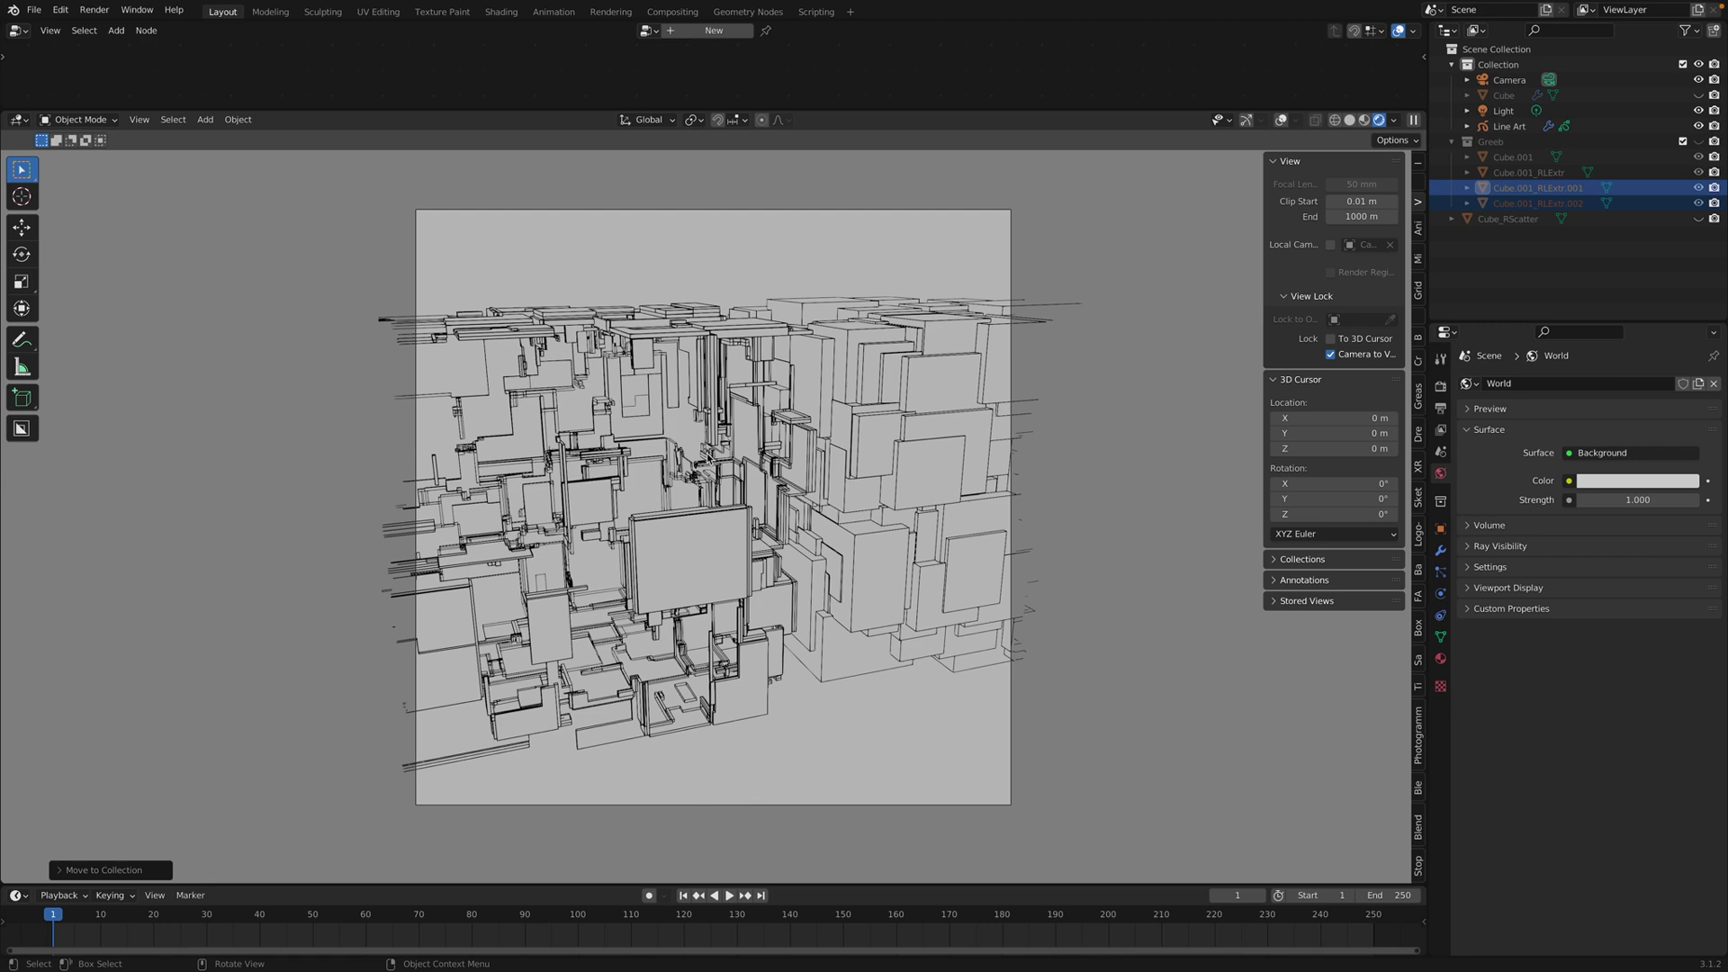
scroll(833, 501, up, 2)
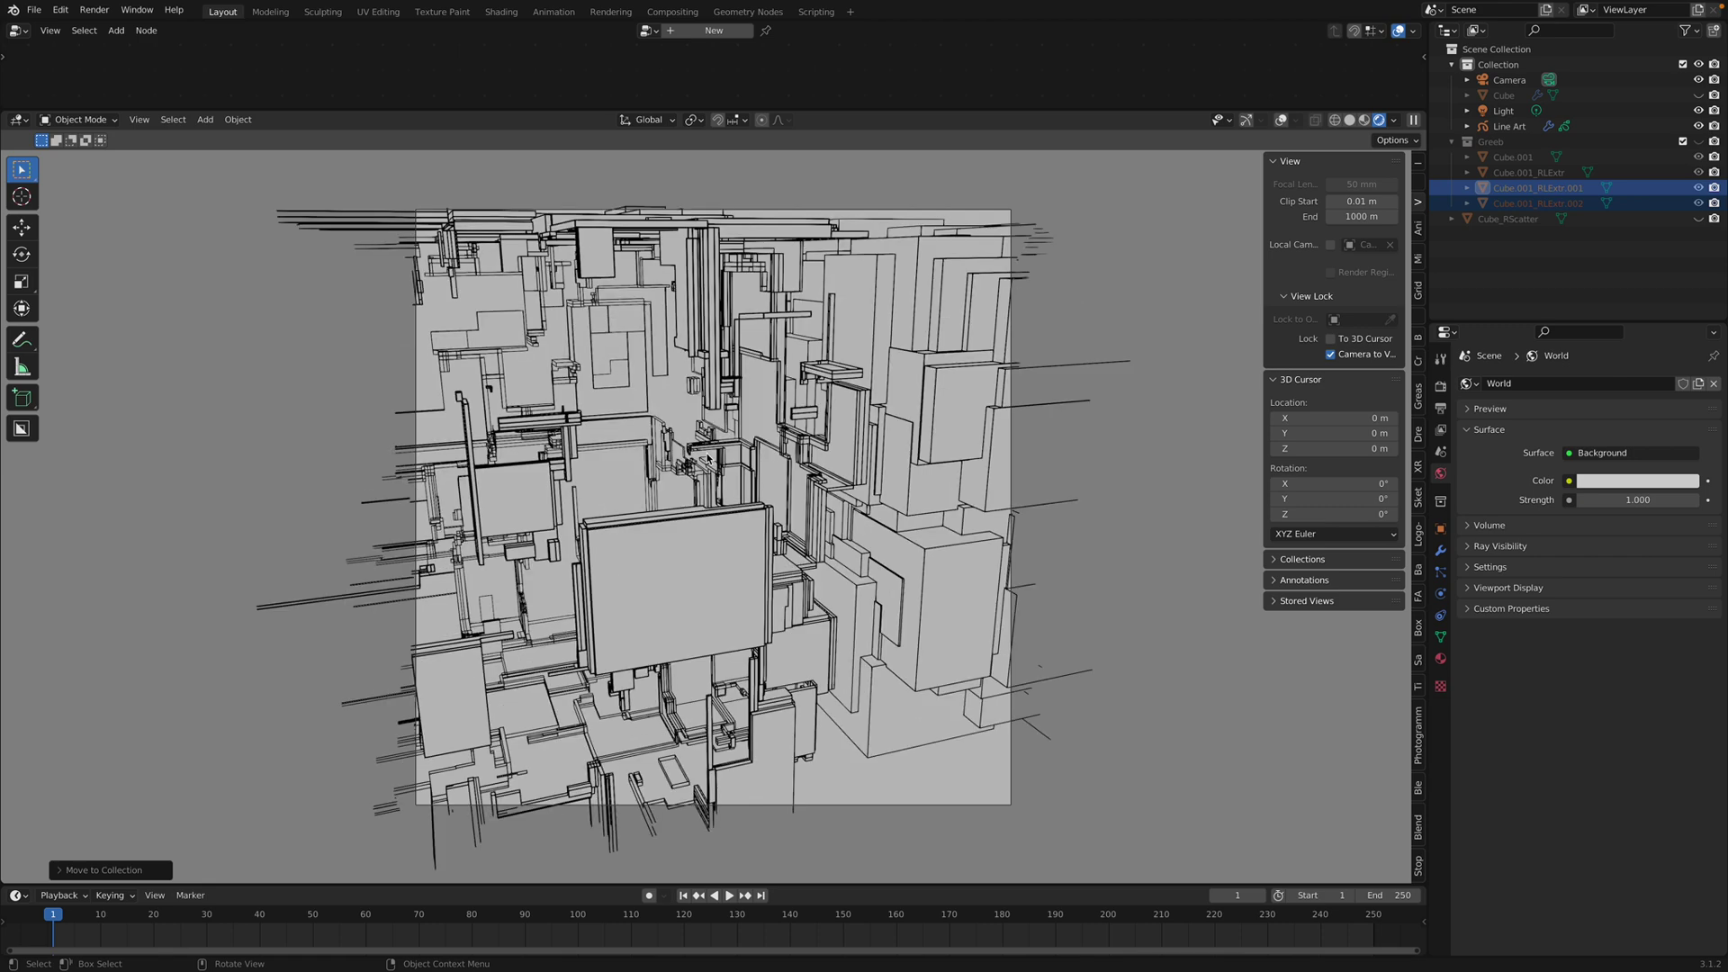
scroll(709, 457, down, 3)
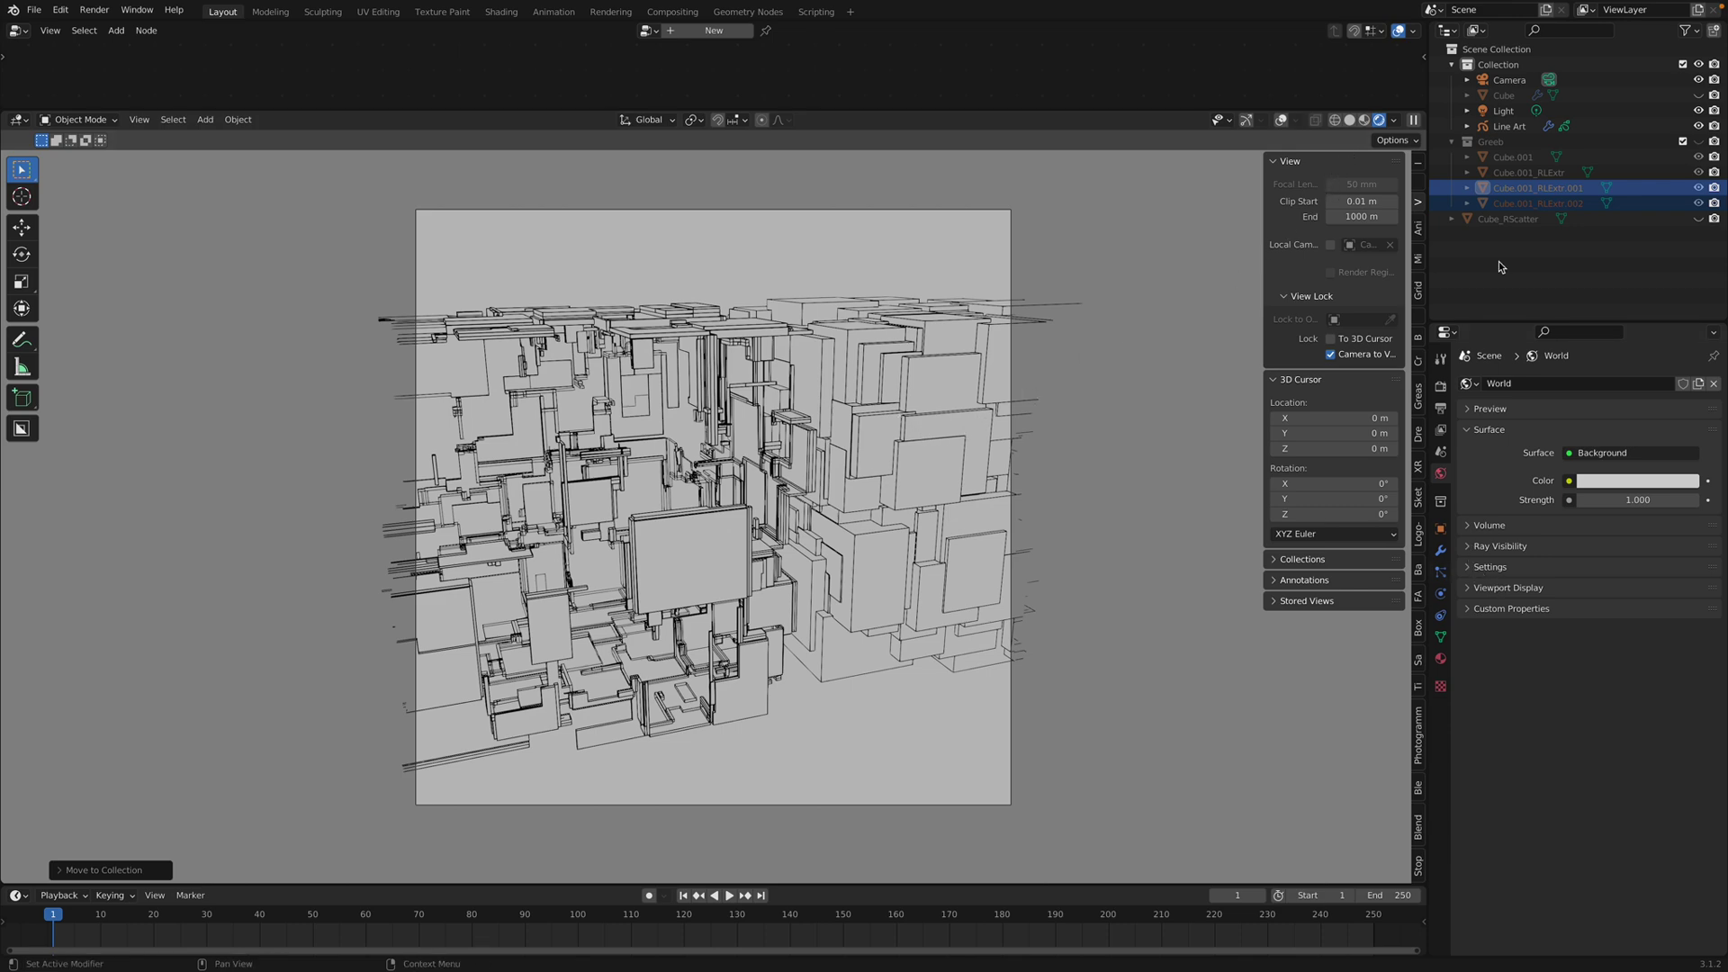
Step: Set the line thickness of the Line Art object's Line Art modifier to 10
click(1512, 128)
click(1441, 550)
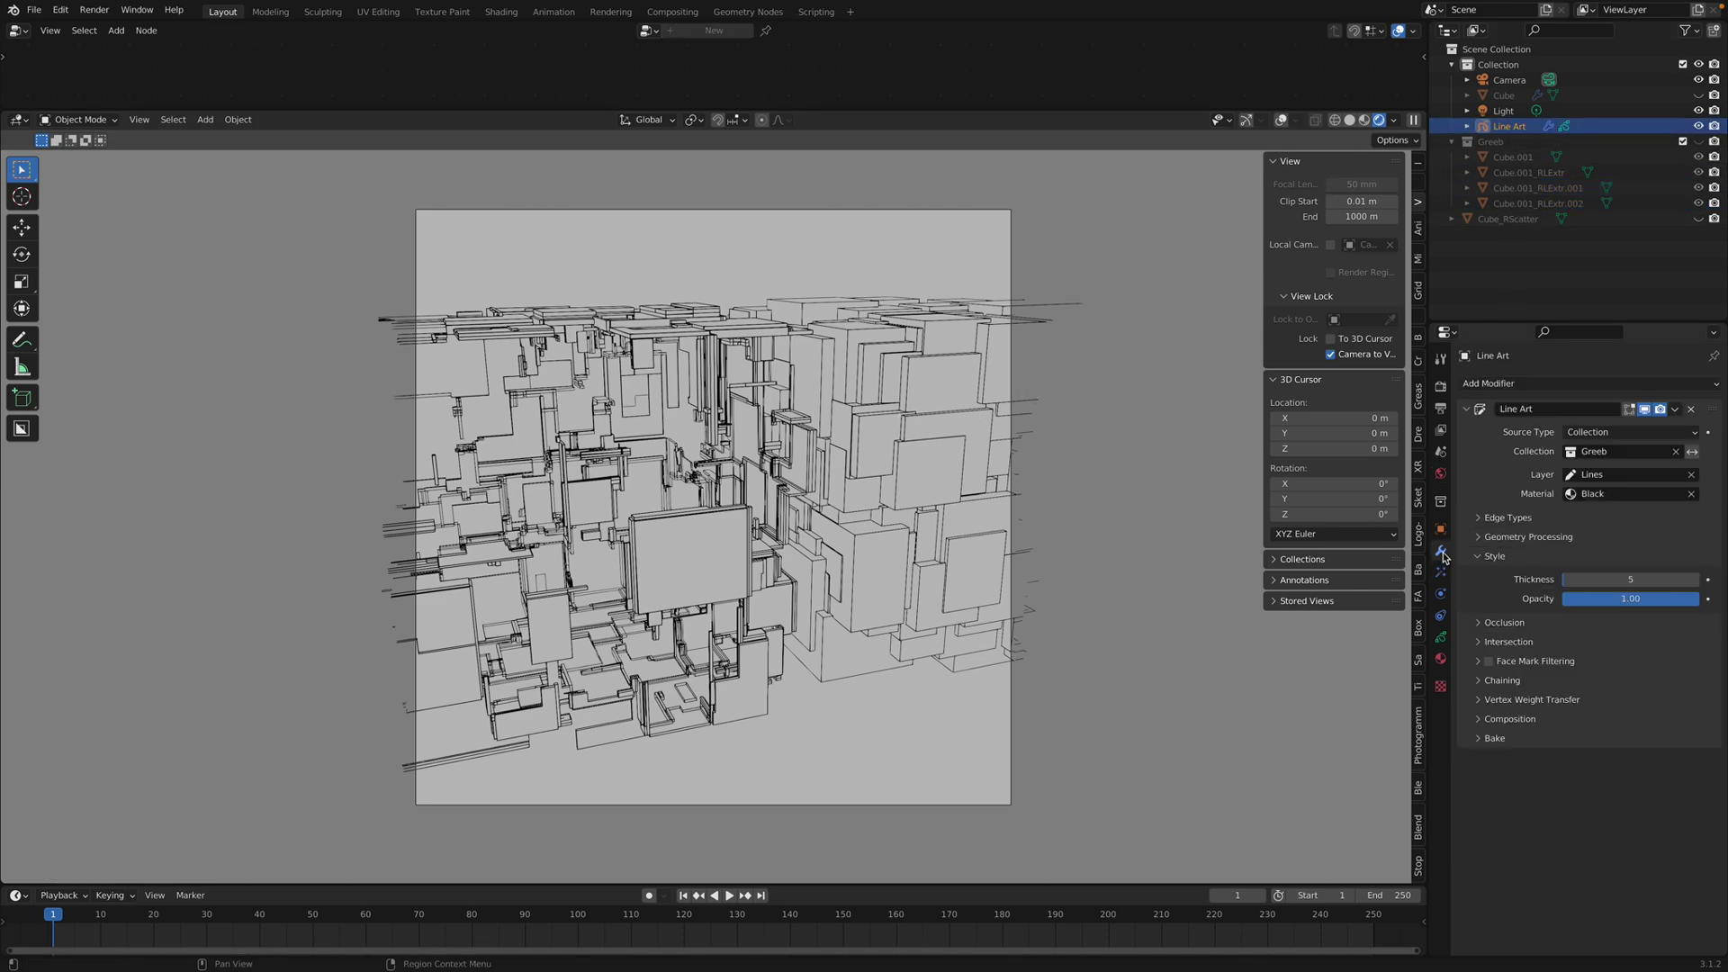
click(1630, 581)
text(10)
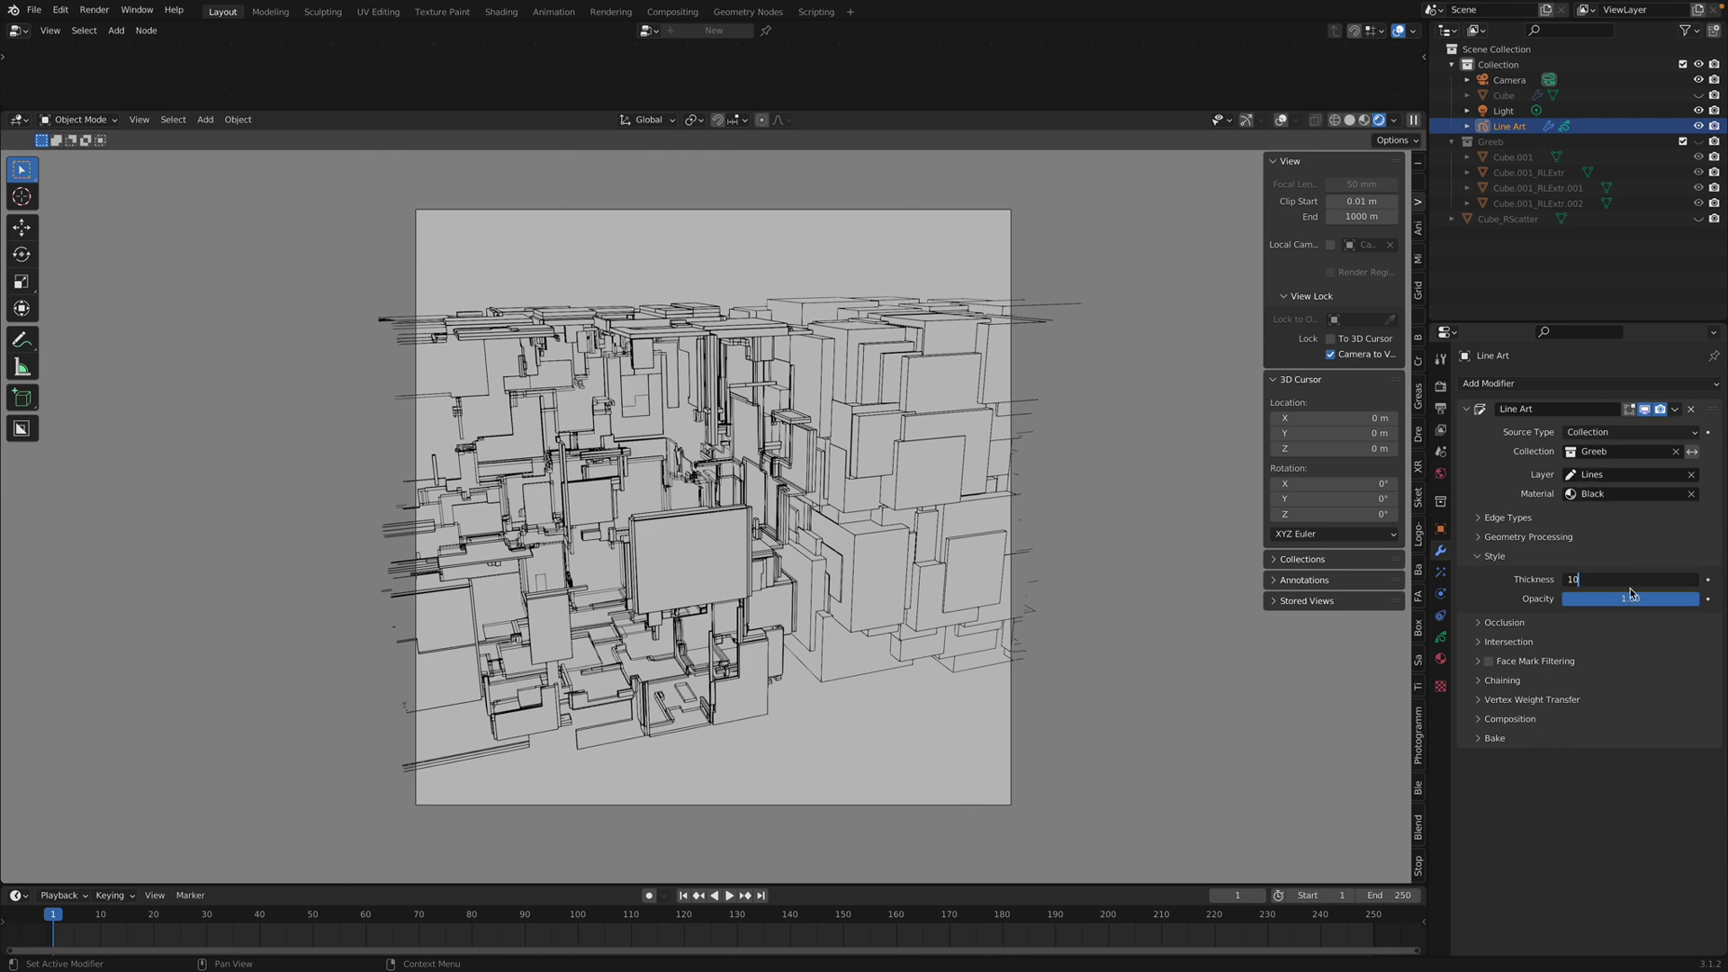
key(Return)
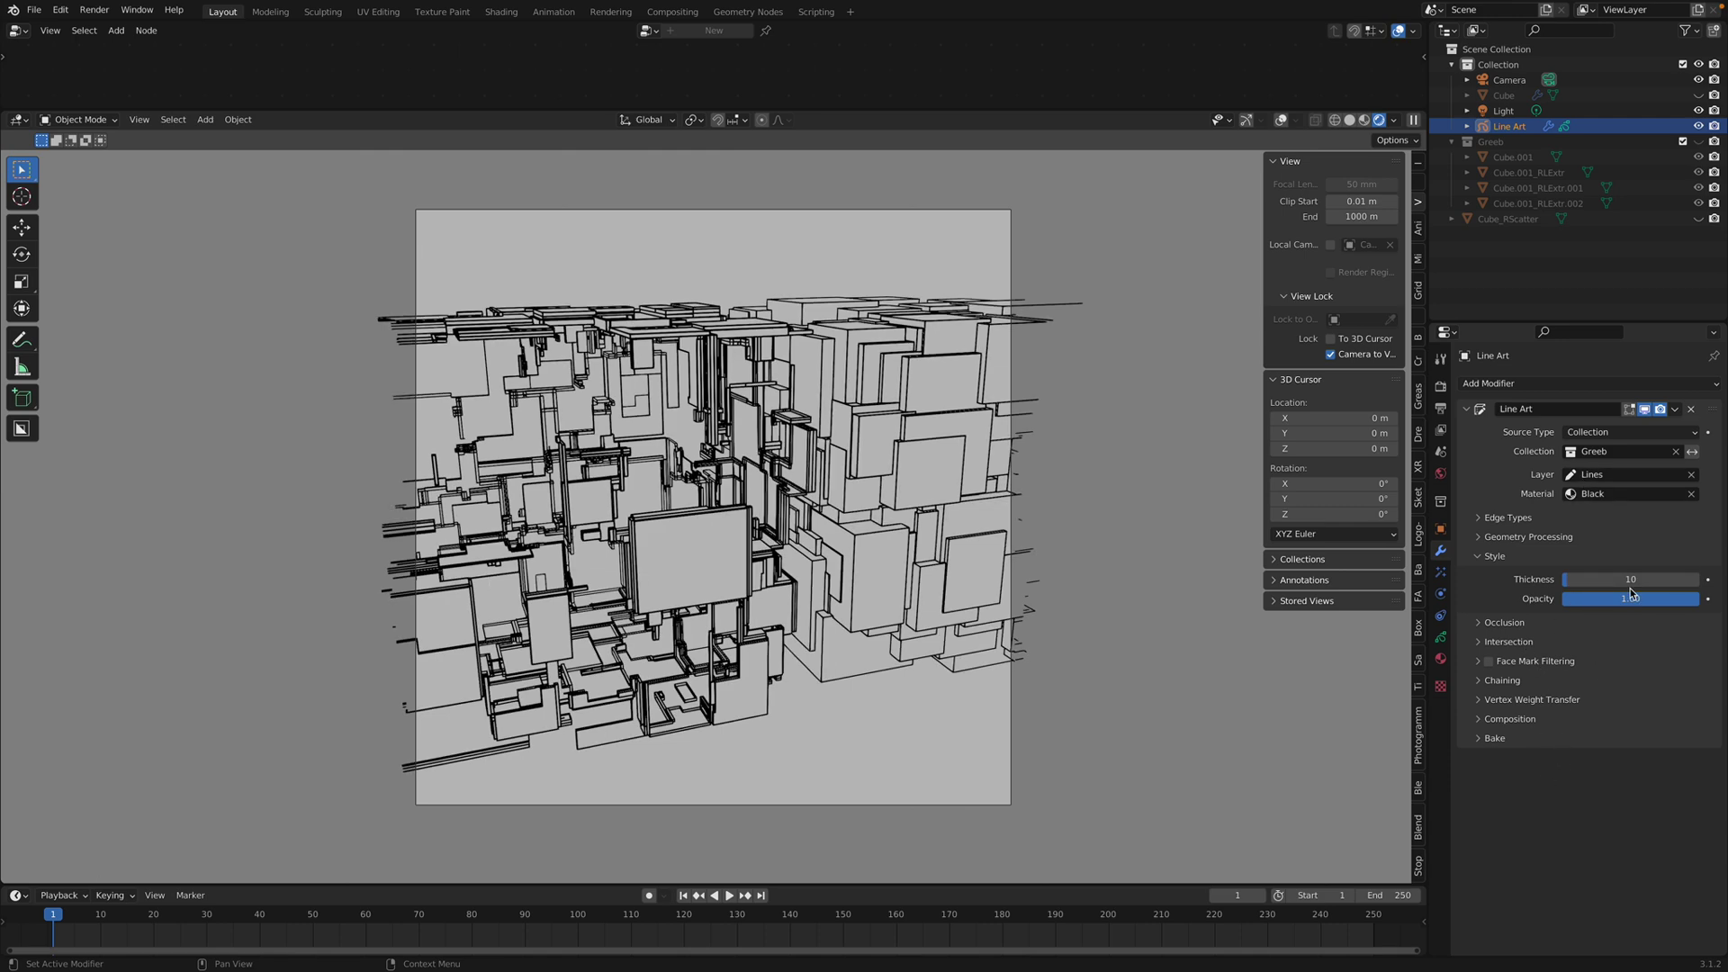
Step: Try occlusion levels 2 and 1 and the occlusion range on the Line Art modifier
click(1500, 624)
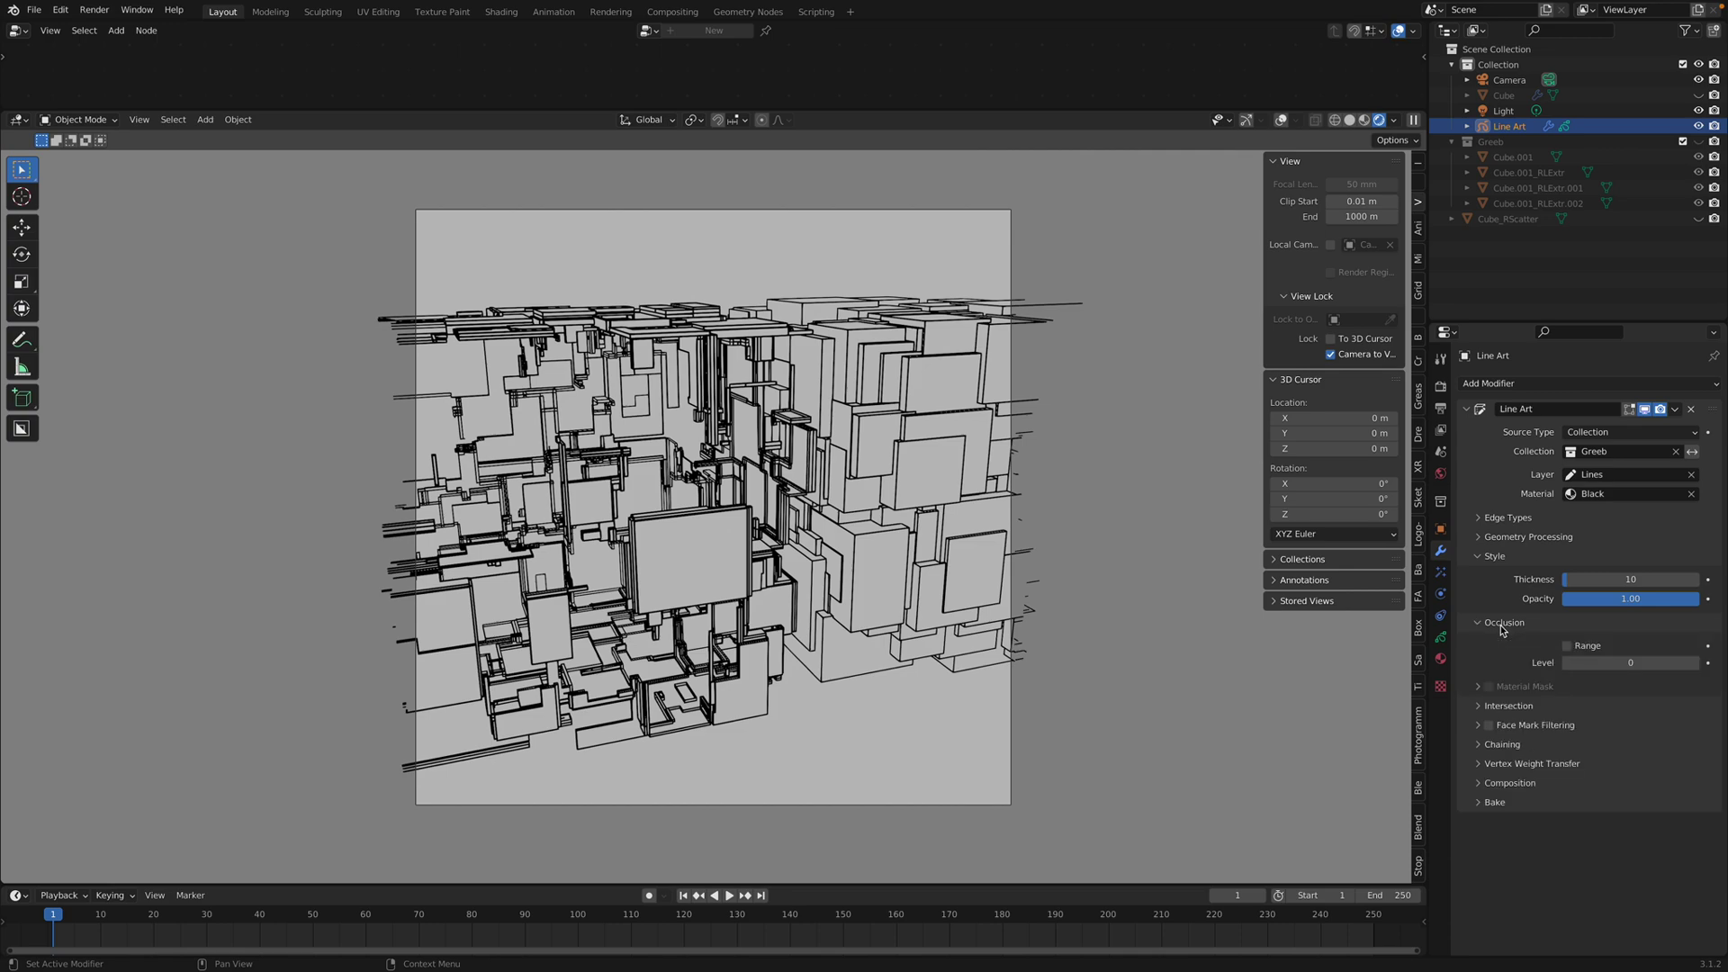
click(1696, 664)
click(1697, 664)
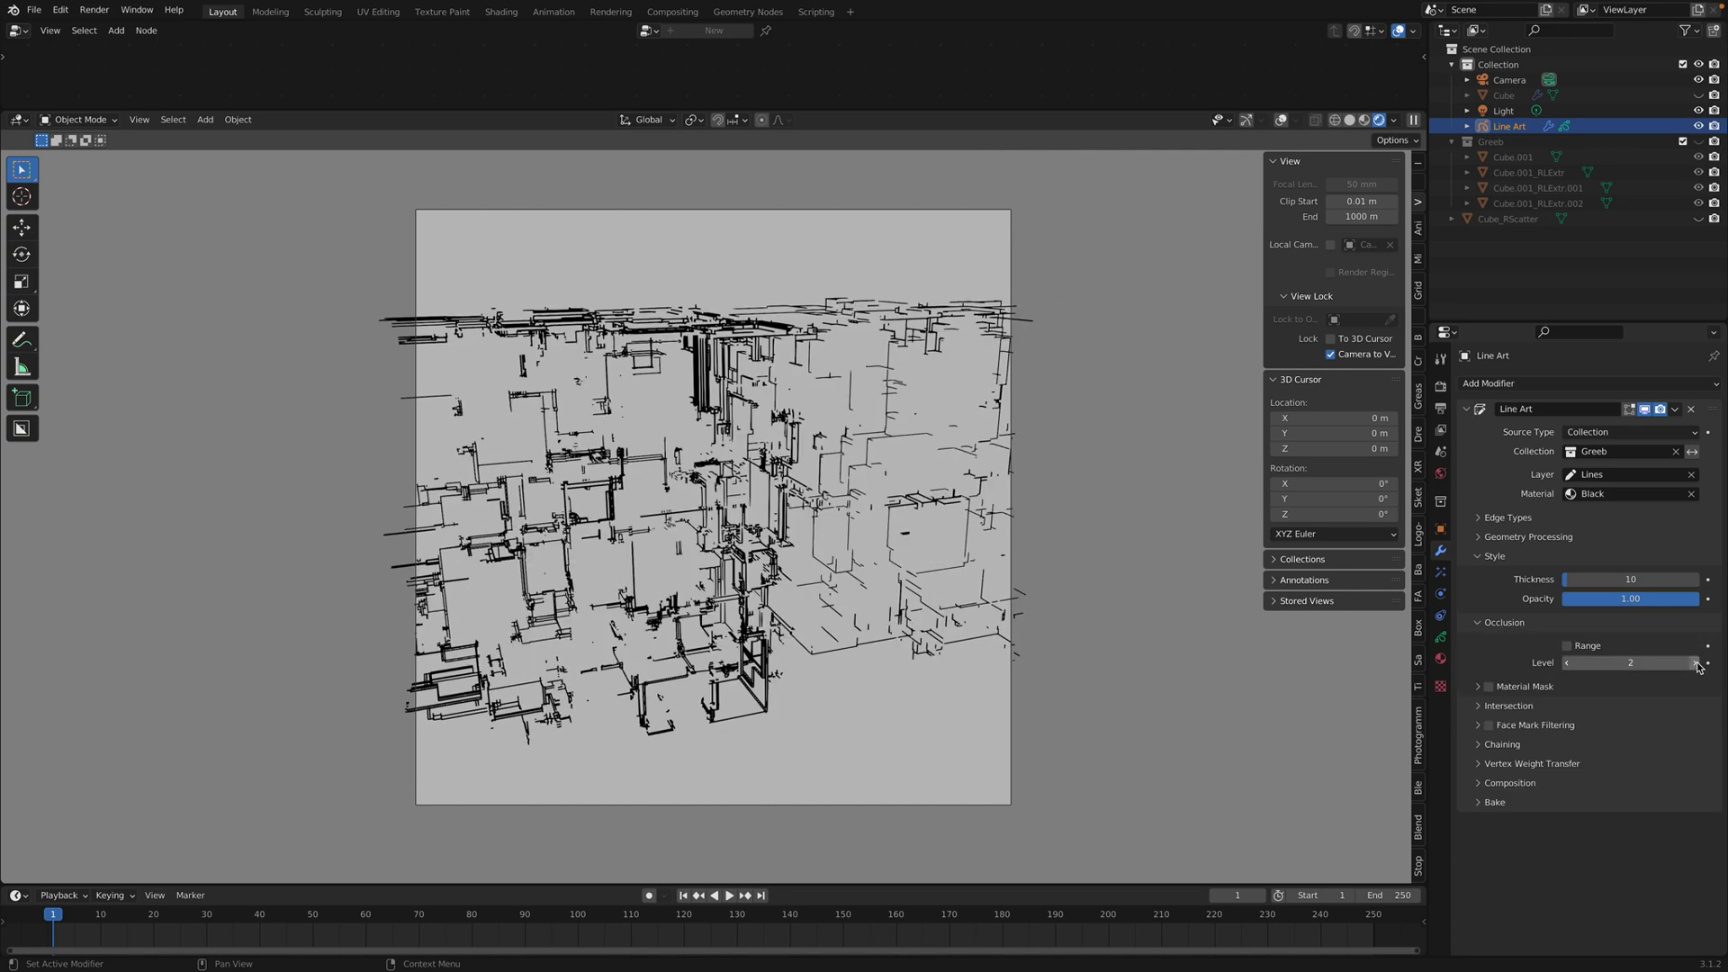
click(1570, 664)
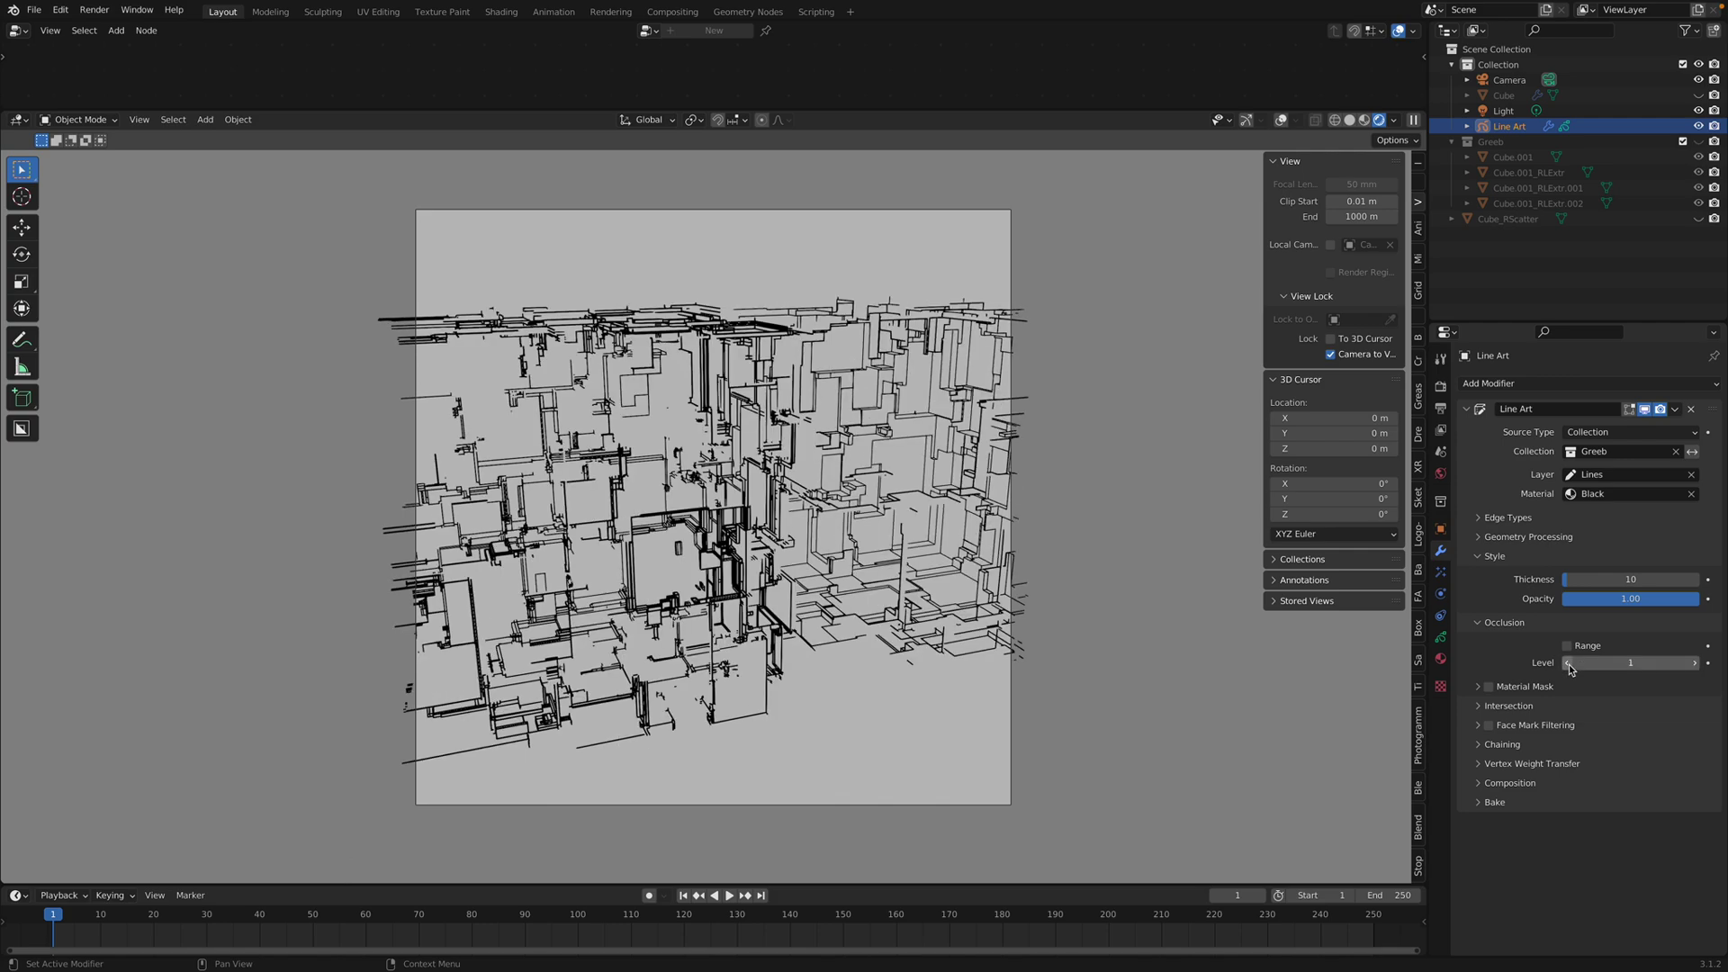
click(1569, 664)
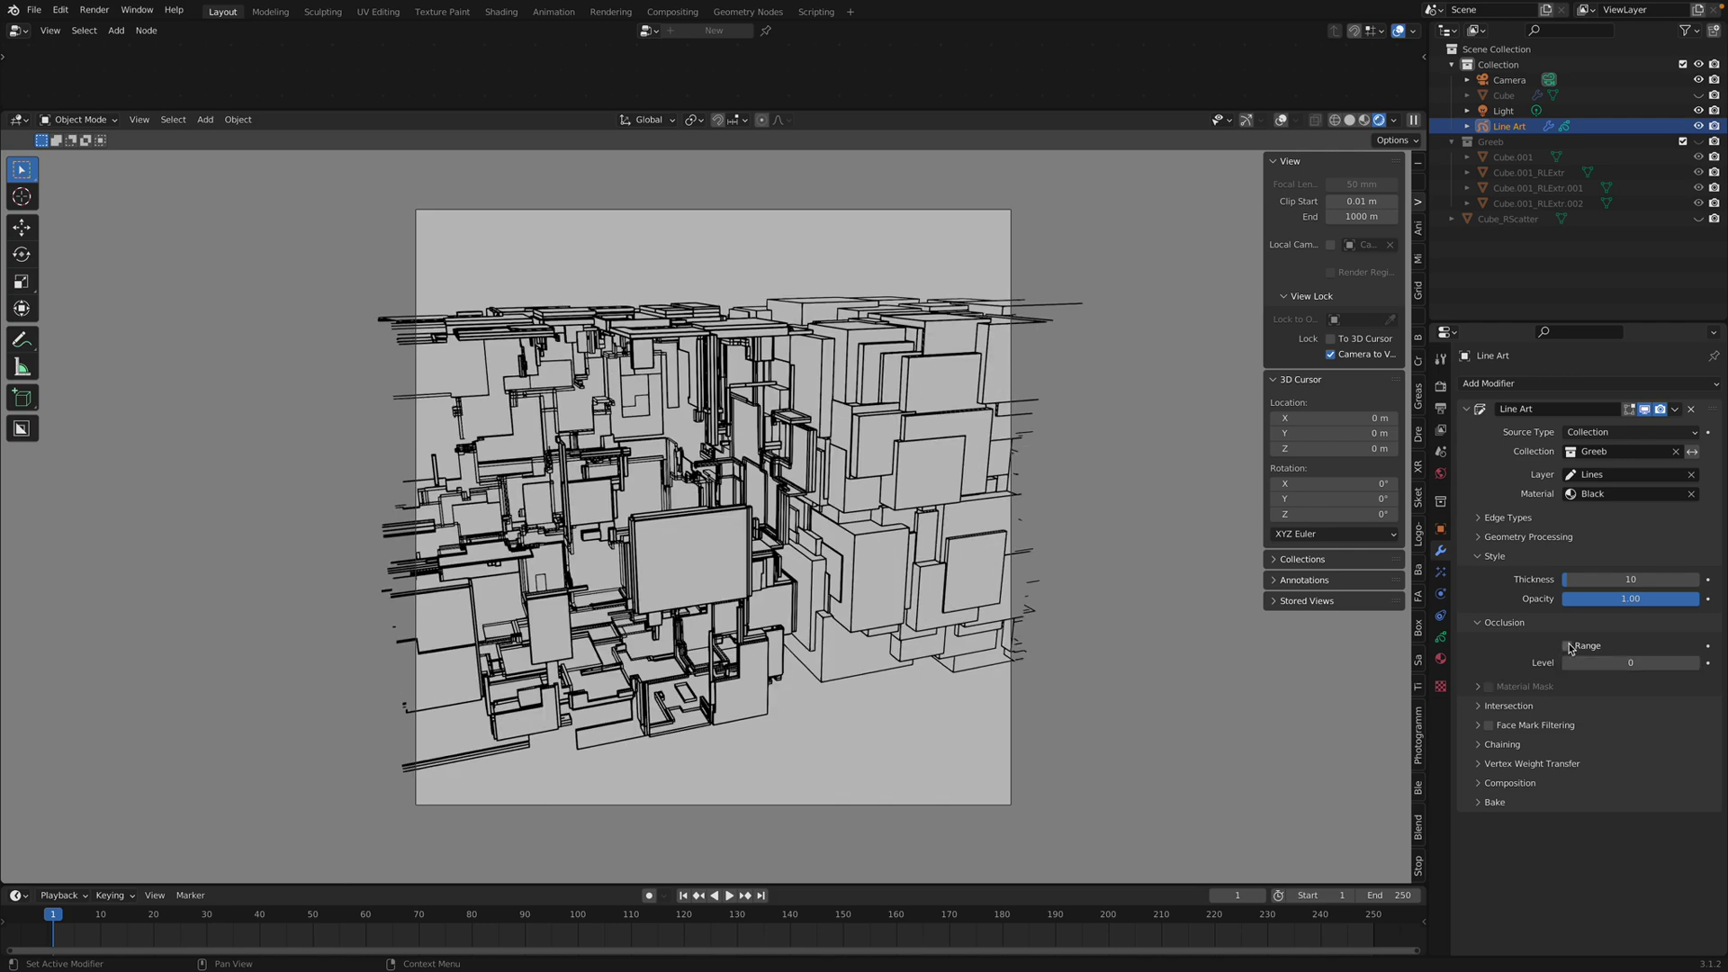
click(1568, 645)
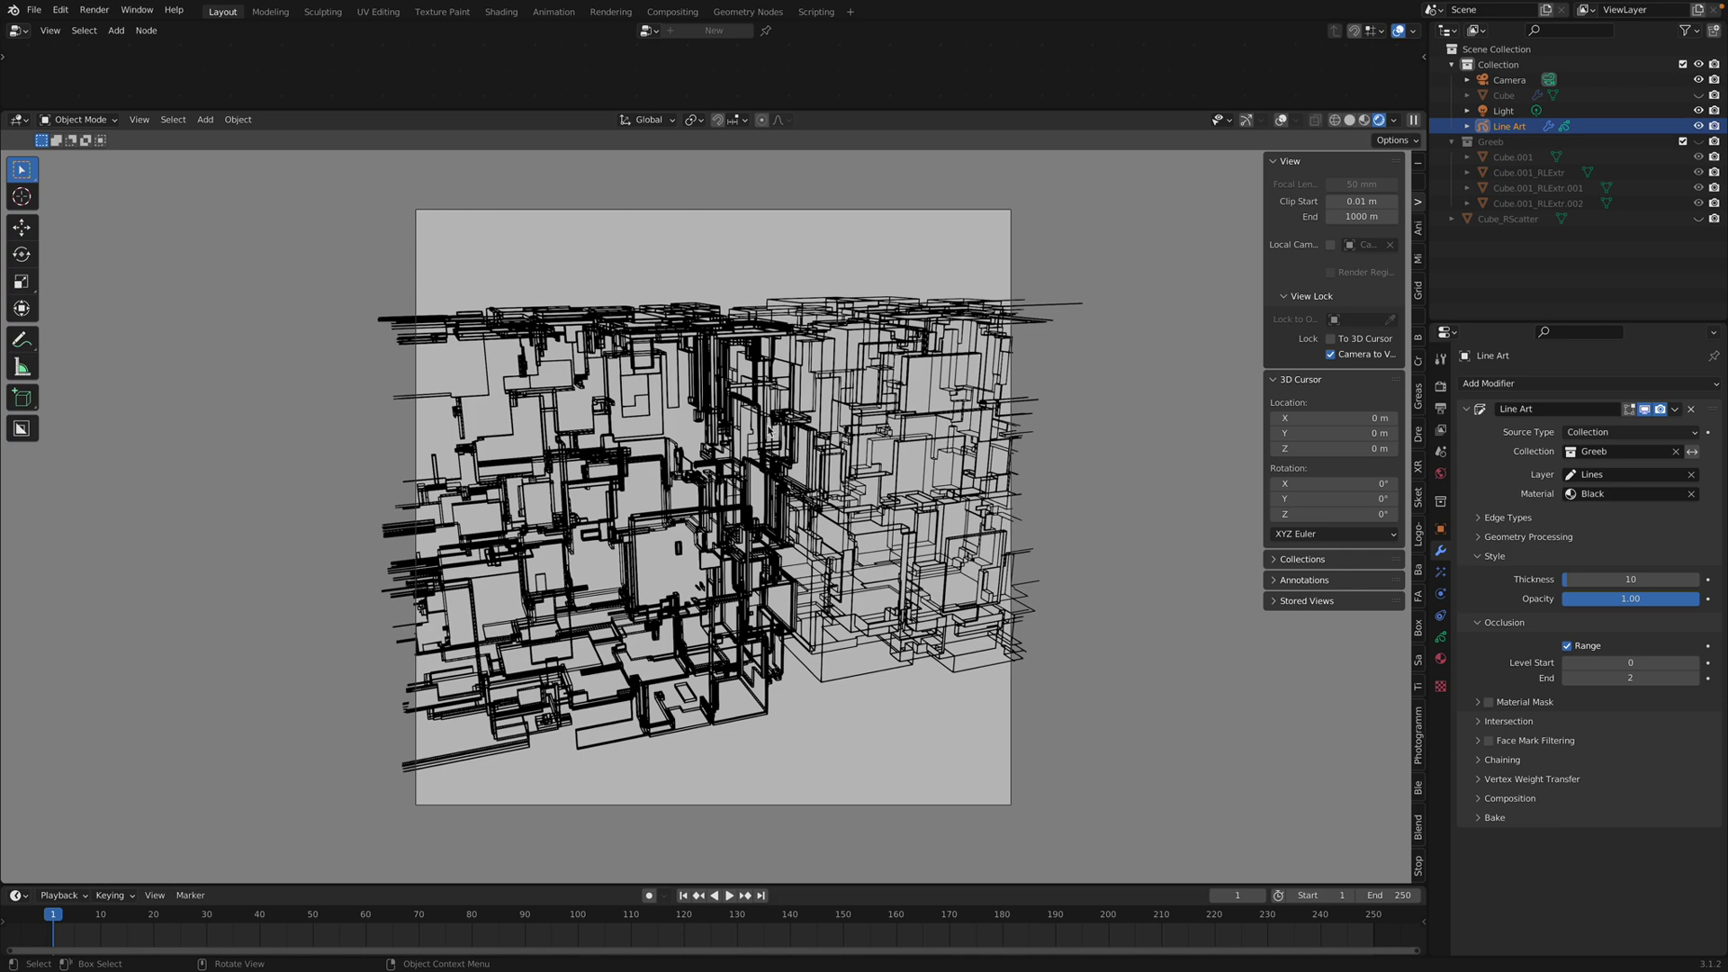
click(1567, 645)
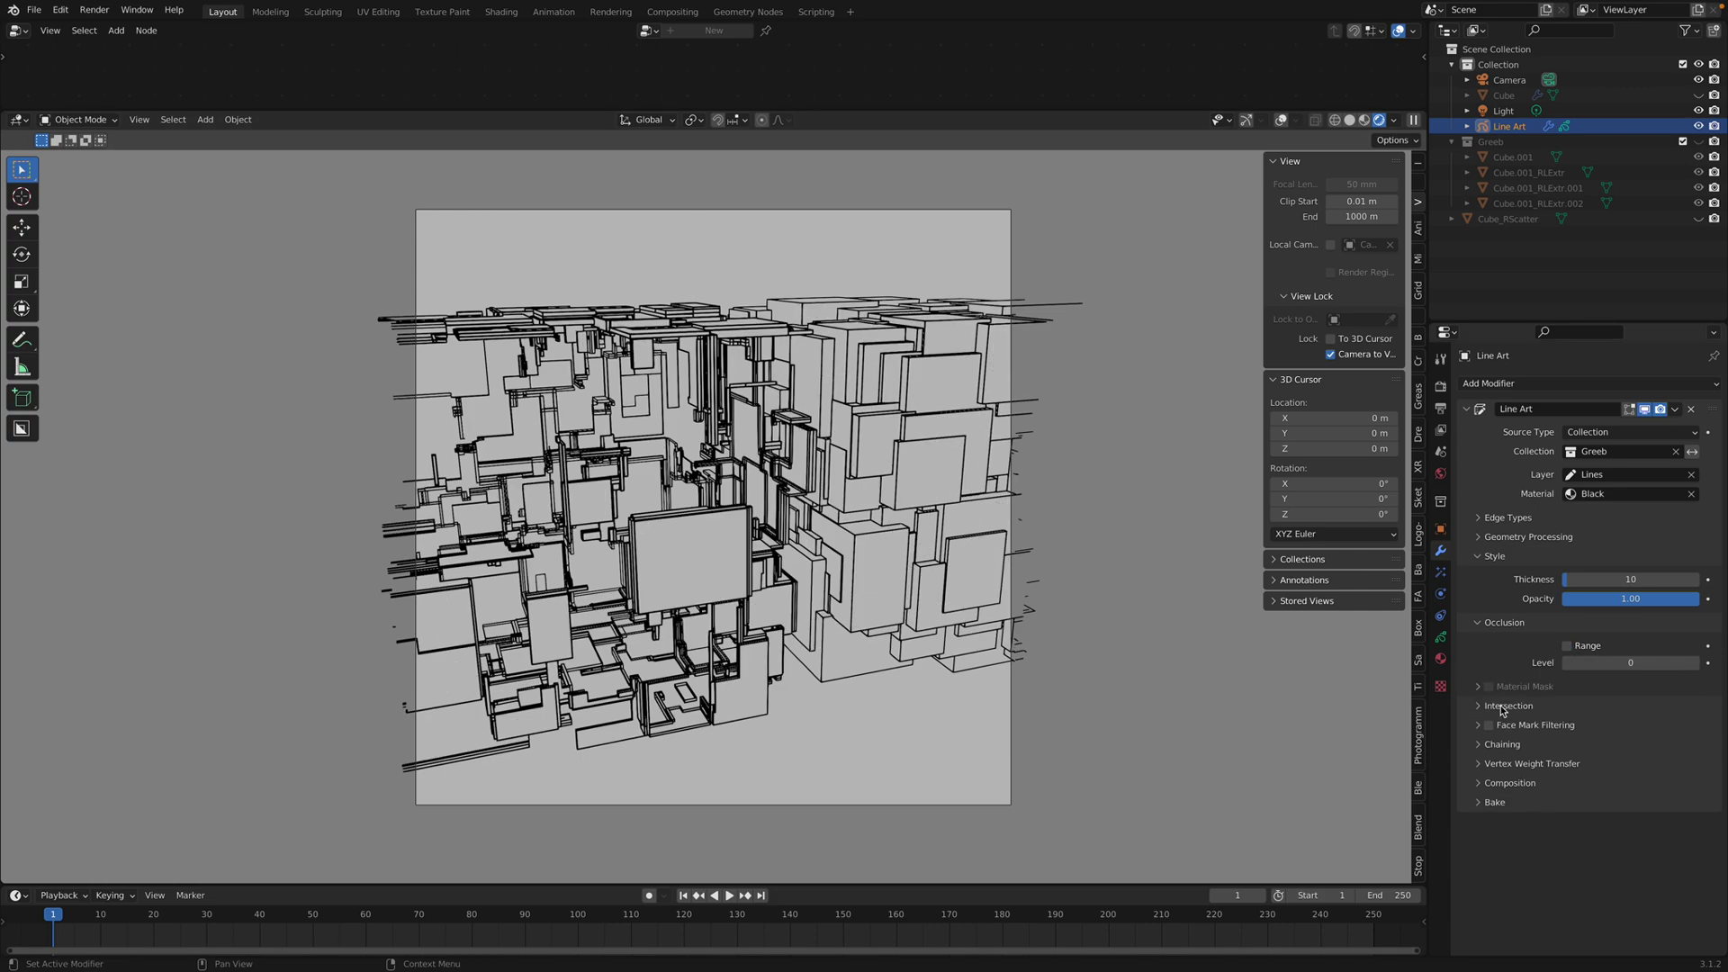
Step: Add a Length modifier to the Line Art object and disable its Curvature option
click(1467, 409)
click(1500, 384)
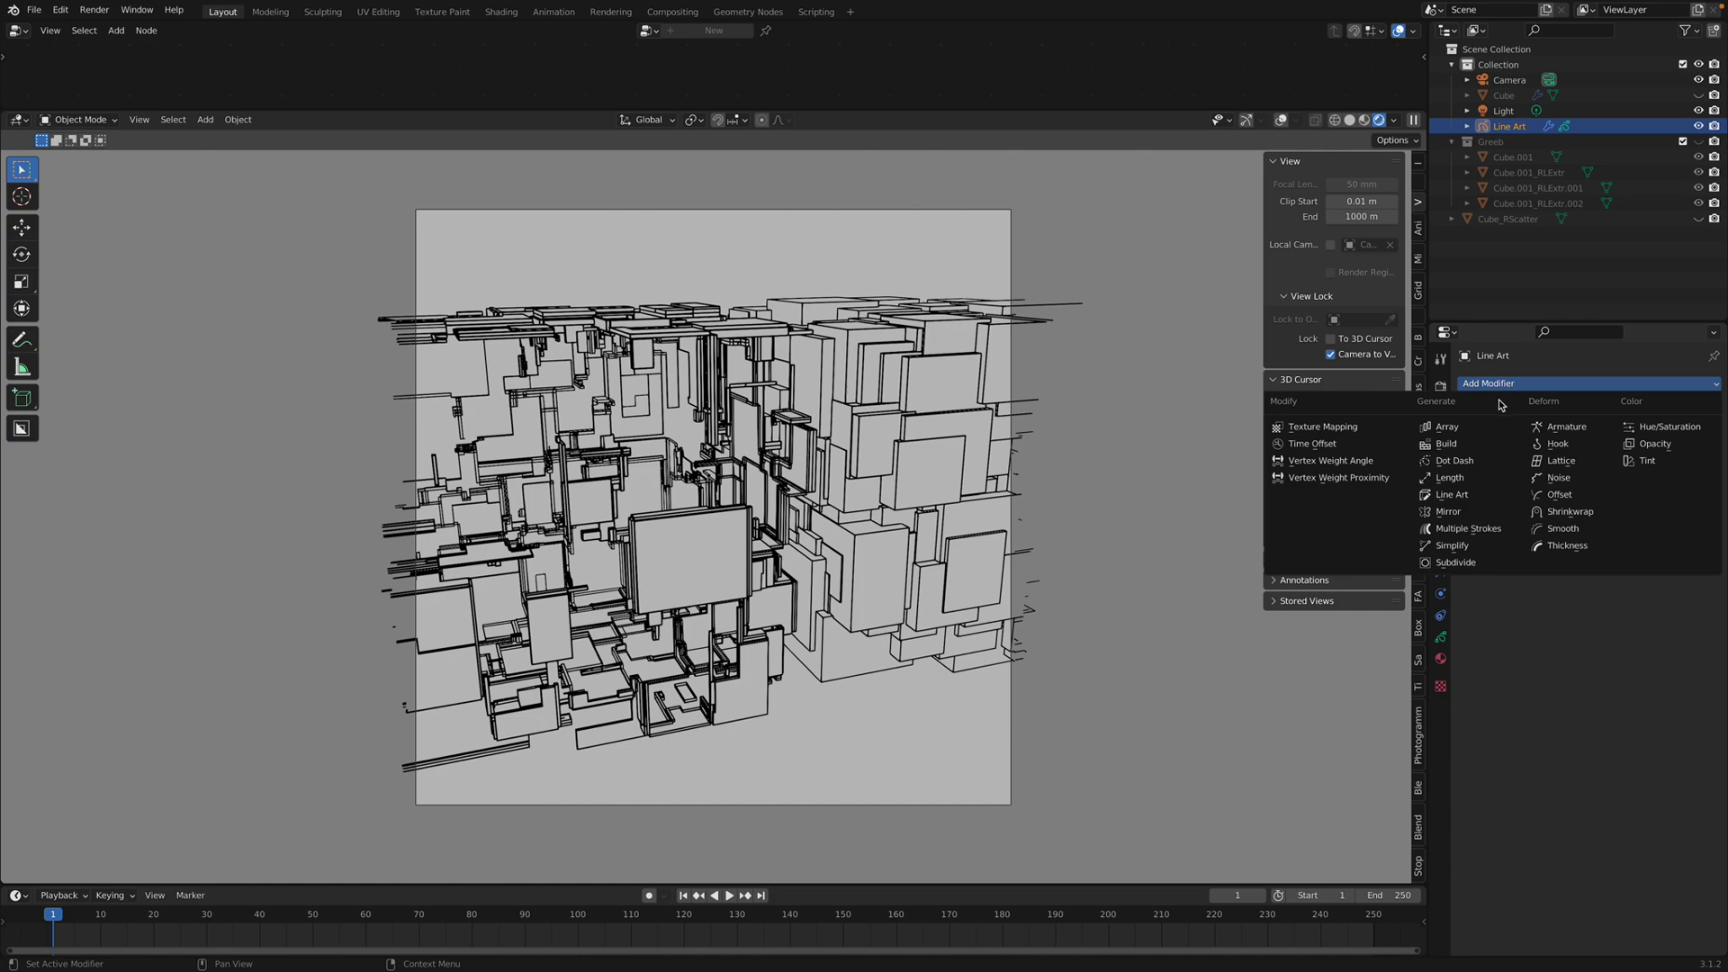
click(1474, 479)
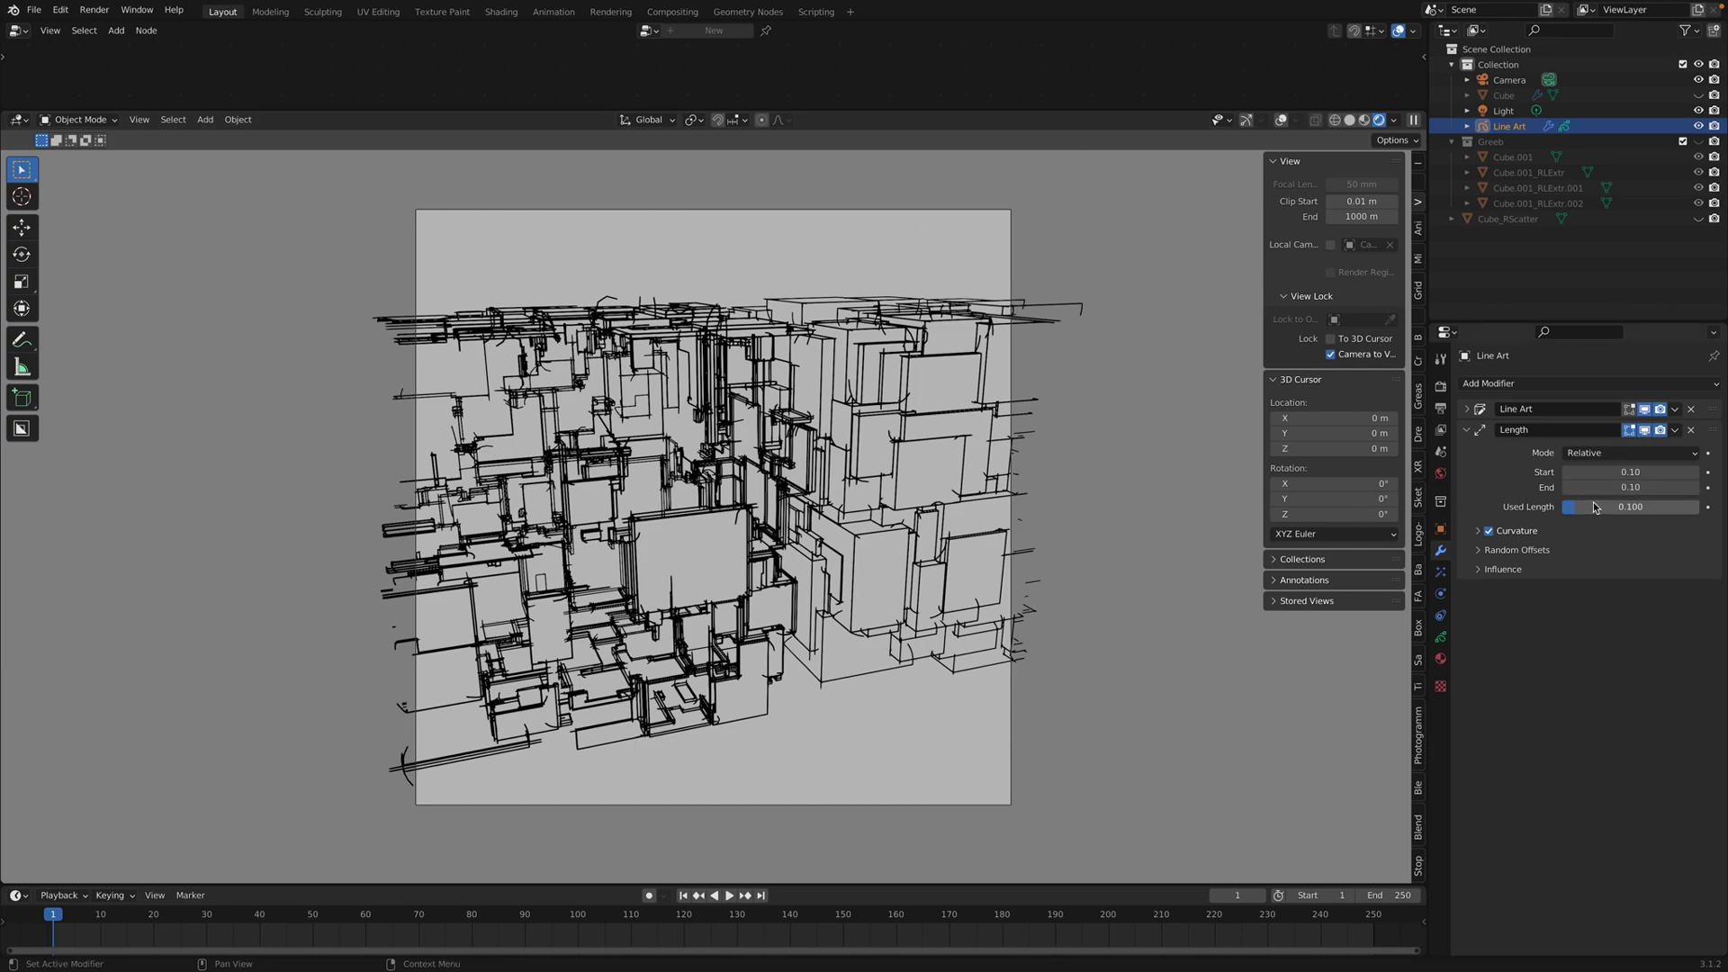
click(1487, 533)
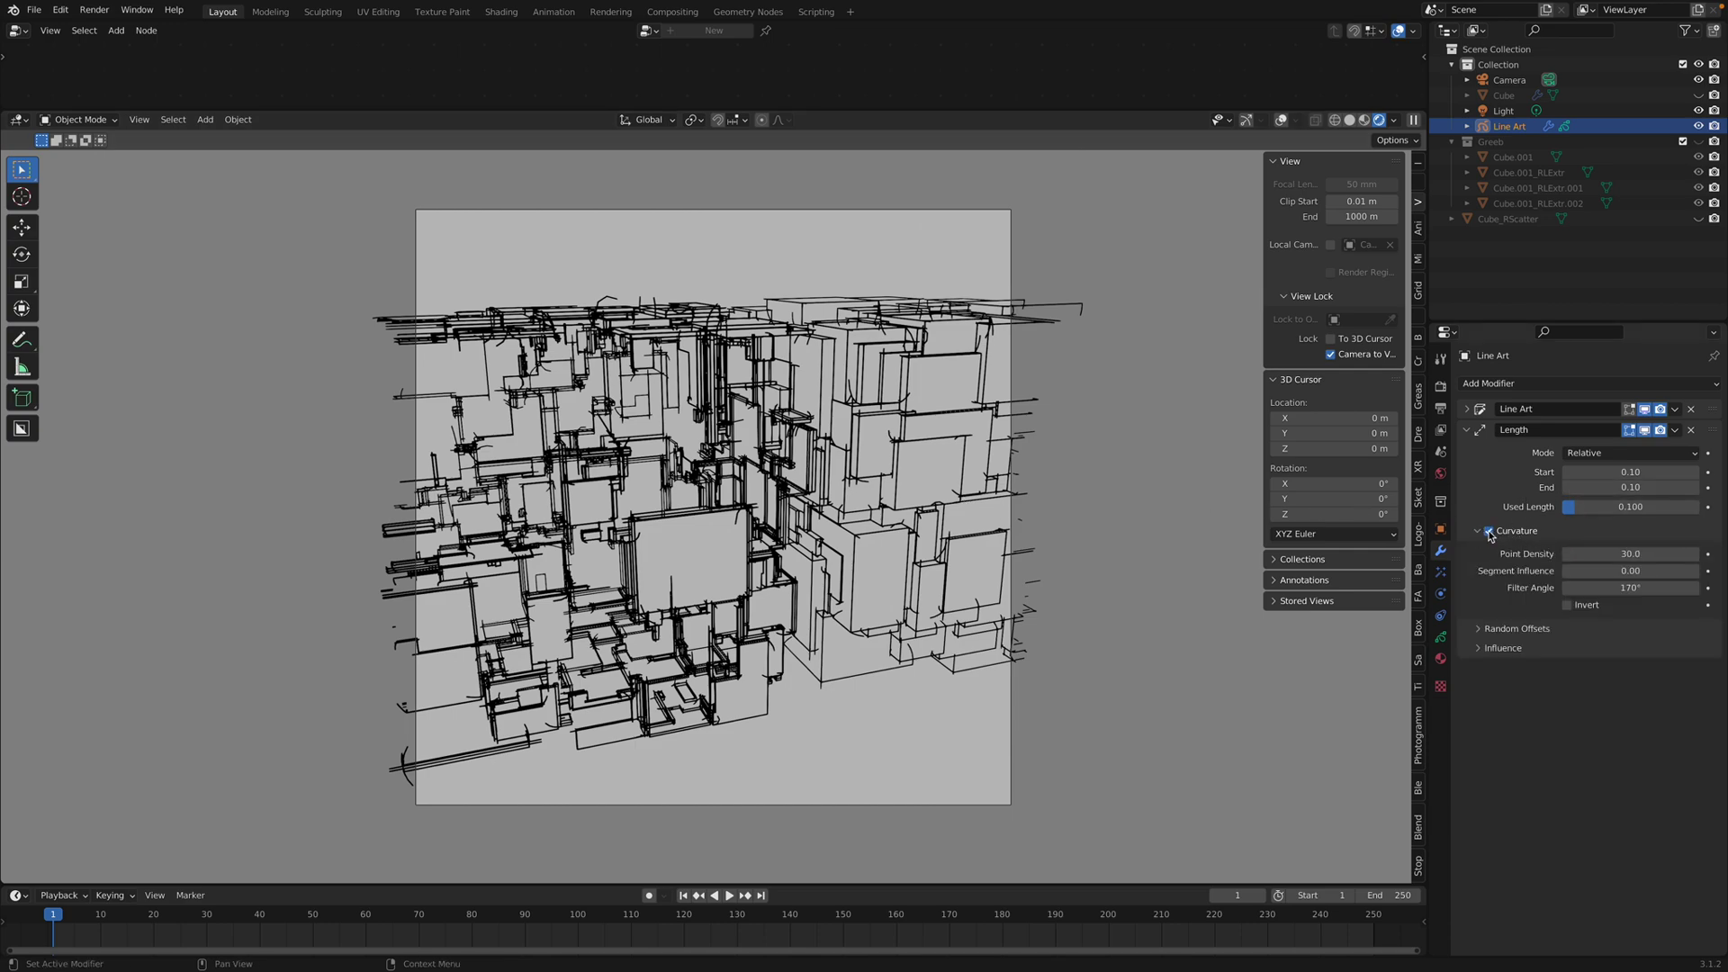
click(1489, 532)
click(1488, 532)
click(1489, 532)
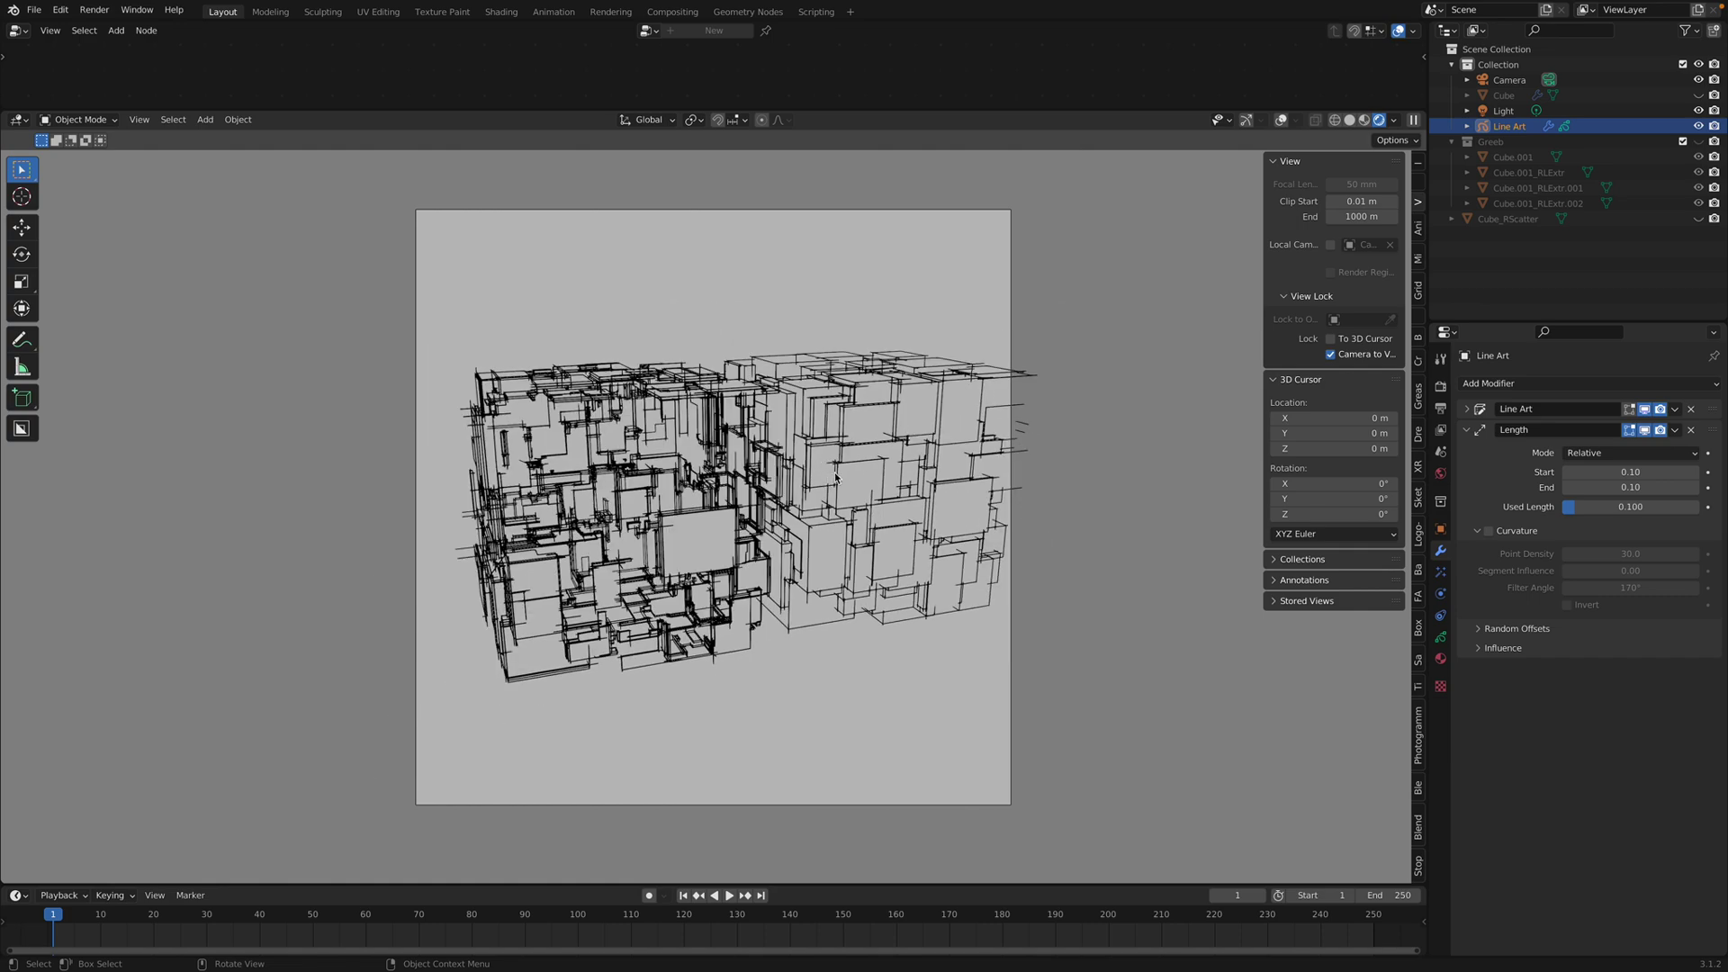
Step: Reframe the camera so both block clusters fit side by side inside the camera frame
scroll(852, 476, down, 2)
shift+middle_drag(847, 461, 788, 469)
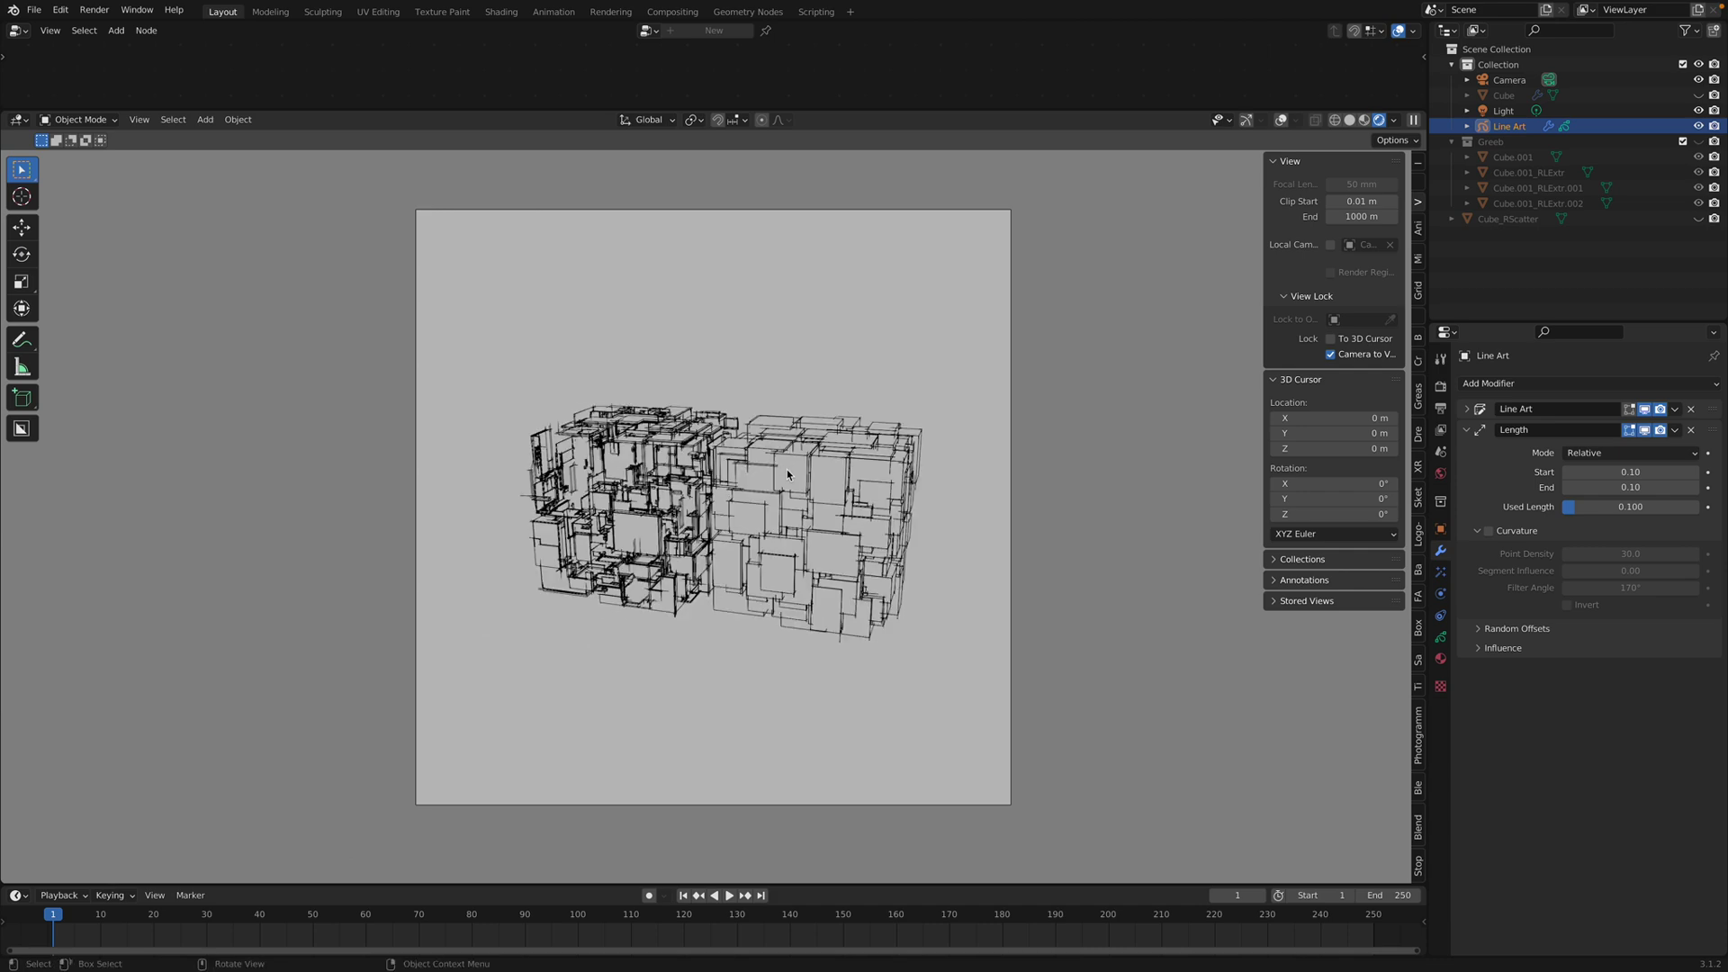
scroll(788, 469, up, 1)
scroll(787, 474, up, 2)
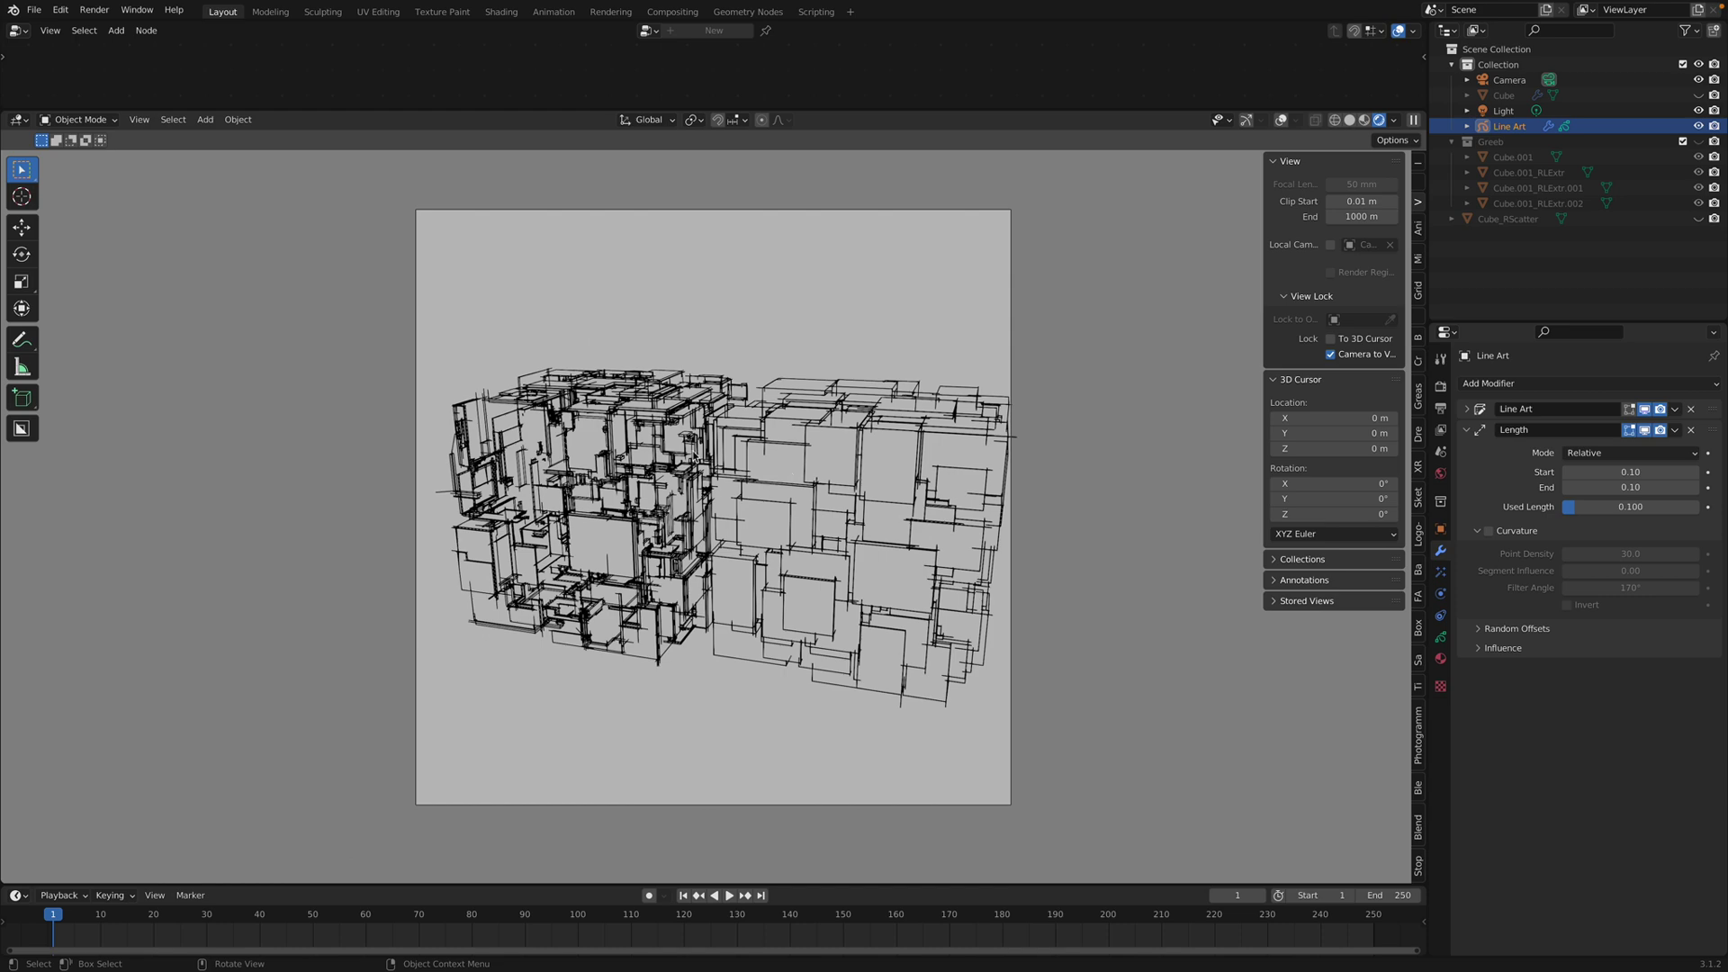
middle_drag(781, 479, 808, 477)
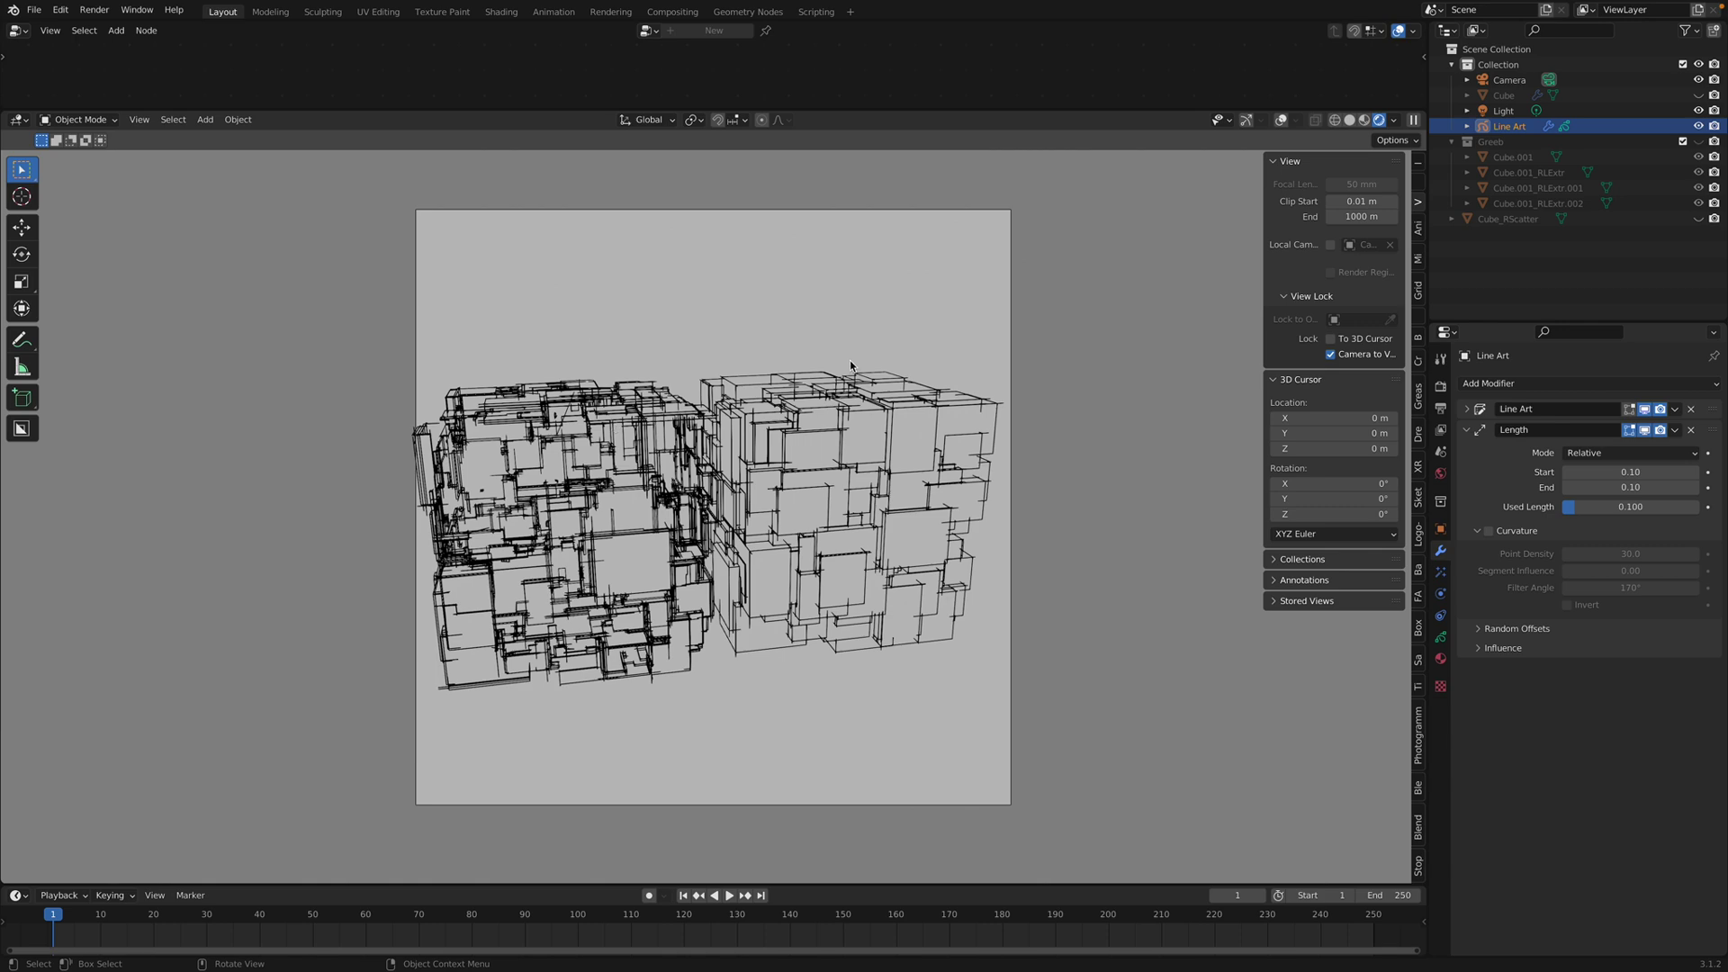
mouse_move(1308, 11)
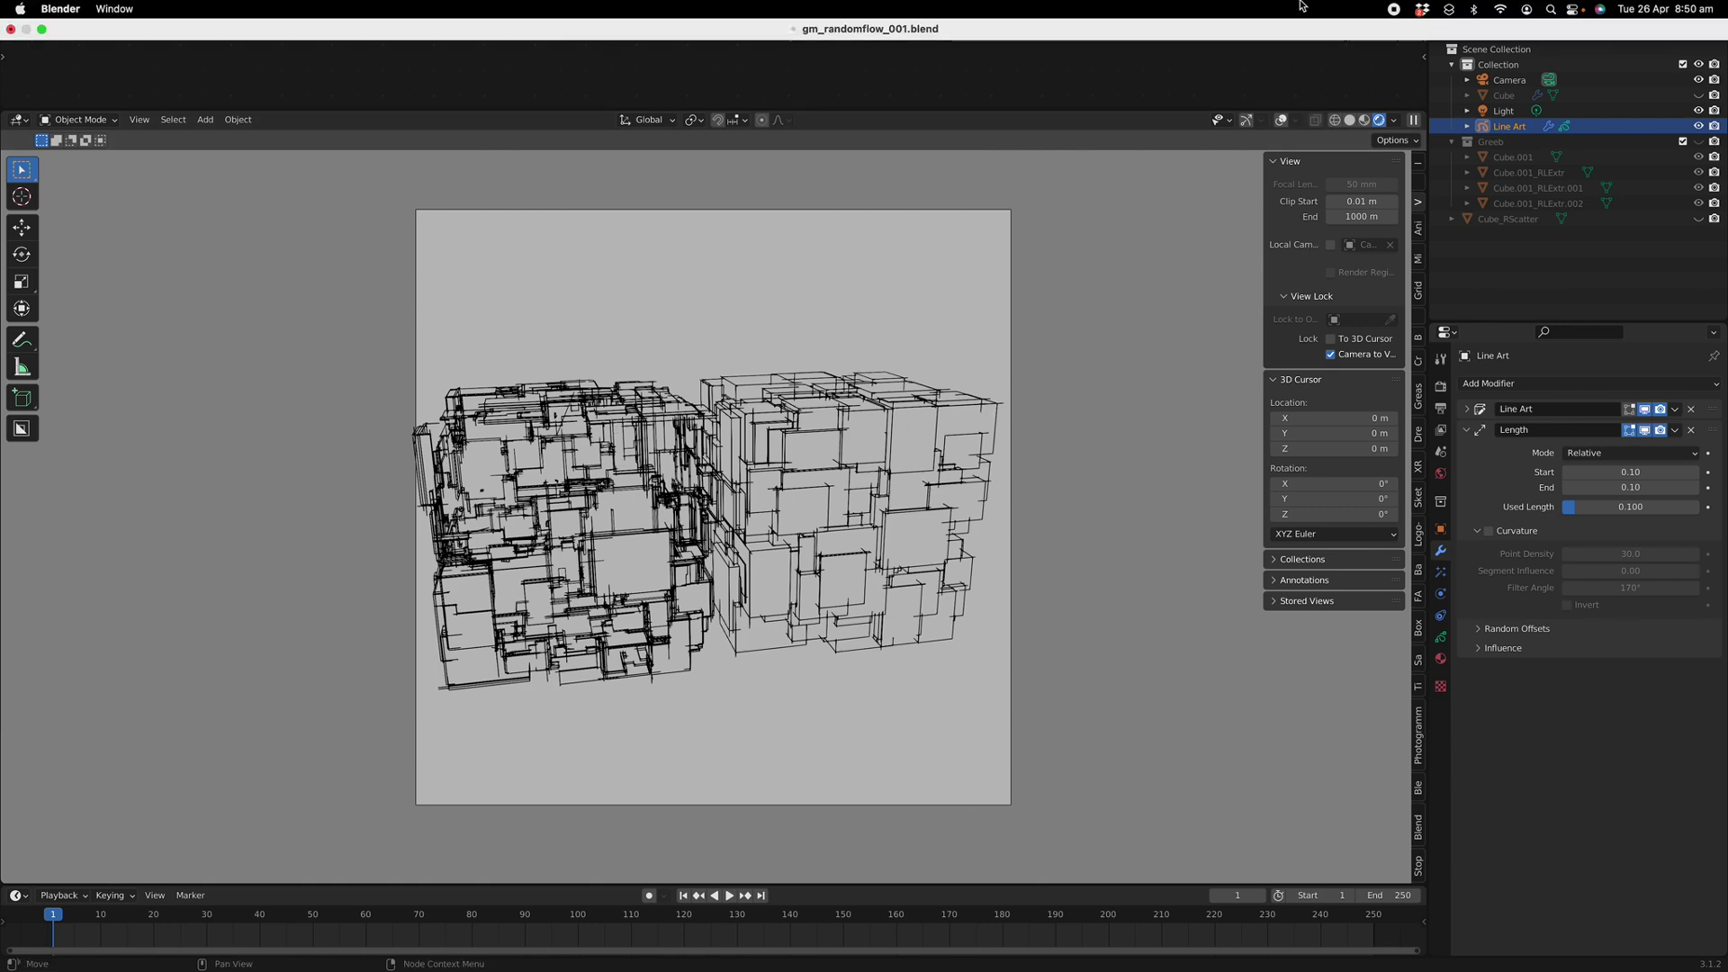